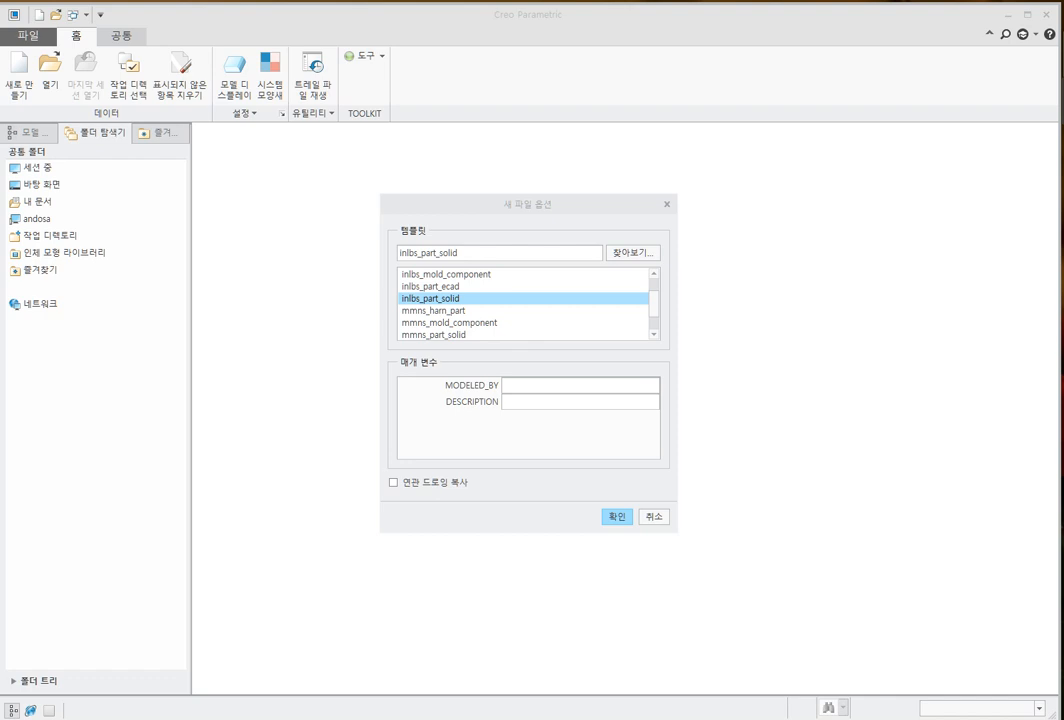
Select the mmns_part_solid template for the new file and cancel creating it
{"action": "left_click", "coordinate": [470, 336]}
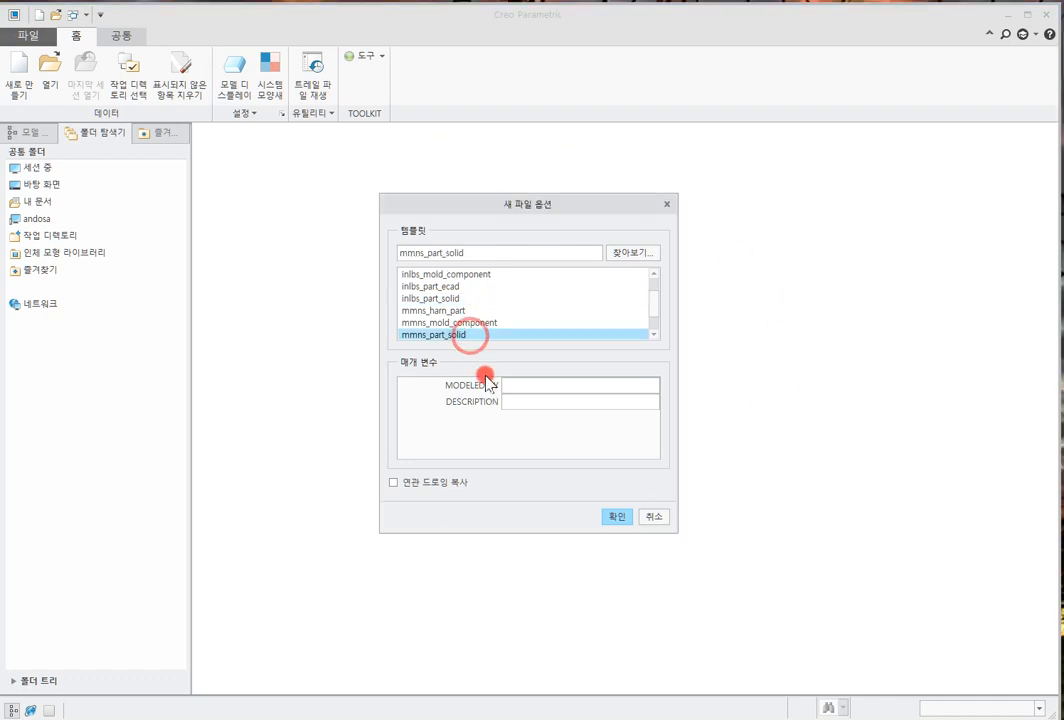
{"action": "left_click", "coordinate": [663, 517]}
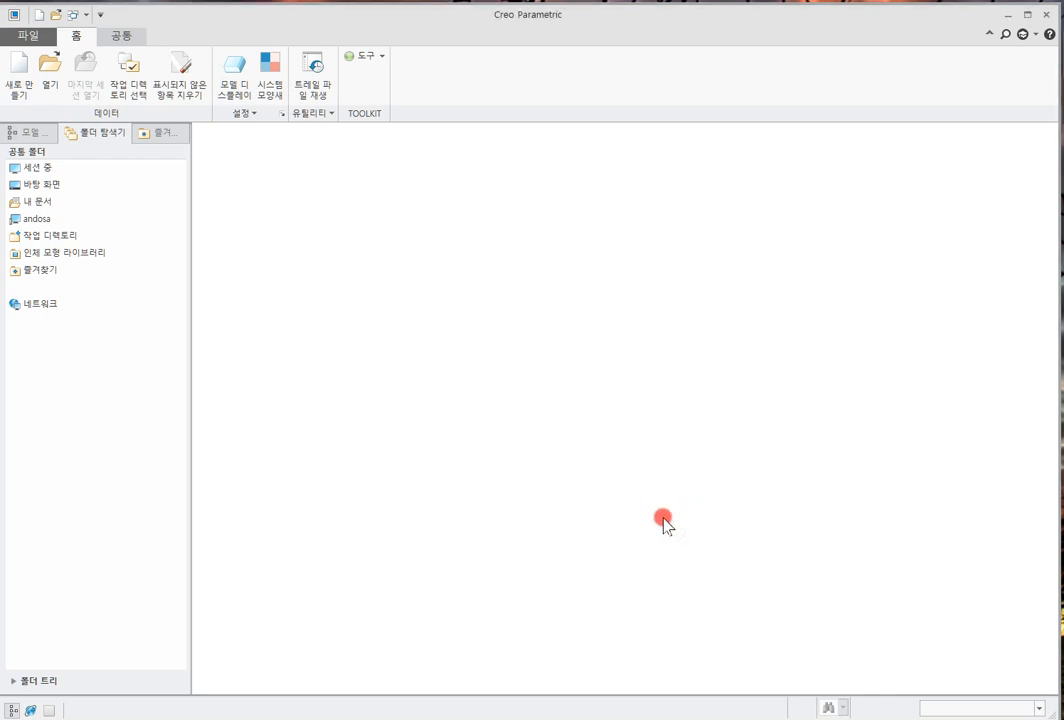
Open the configuration editor in the program options and enlarge the options window slightly
{"action": "left_click", "coordinate": [42, 35]}
{"action": "left_click", "coordinate": [78, 360]}
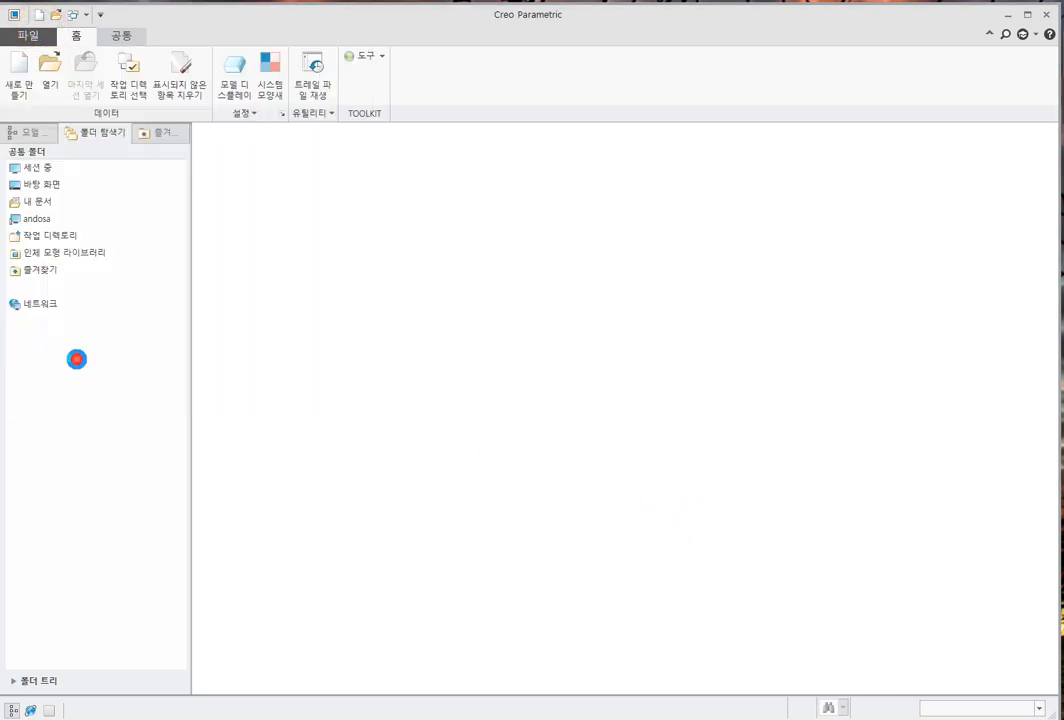
{"action": "left_click", "coordinate": [258, 432]}
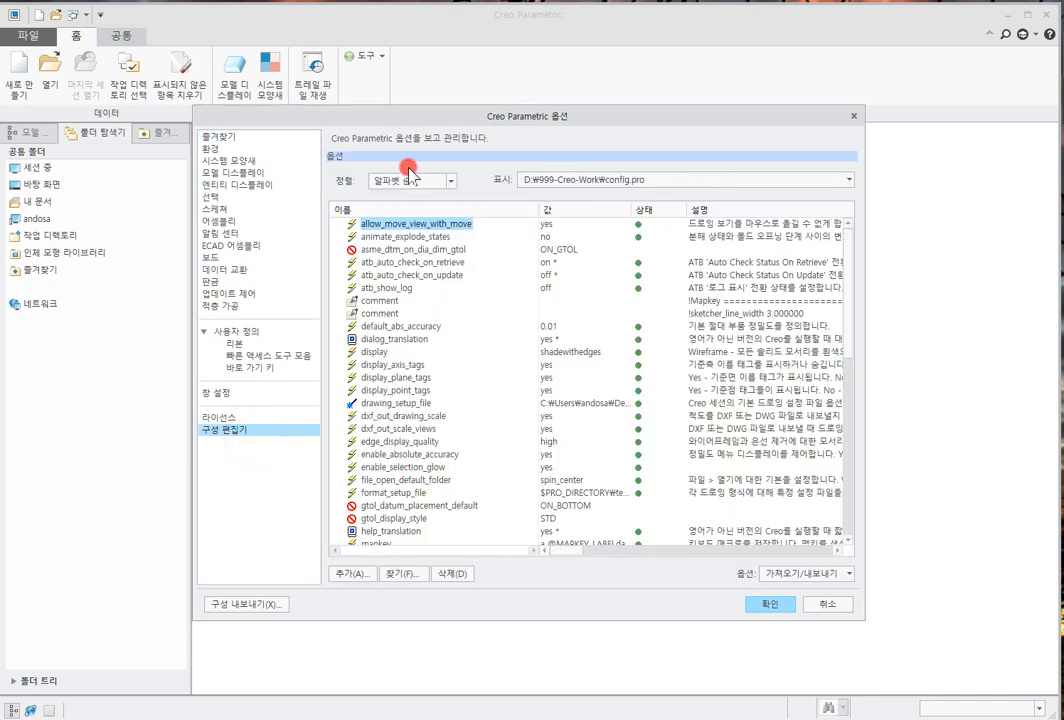
{"action": "left_click_drag", "start_coordinate": [522, 104], "coordinate": [522, 95]}
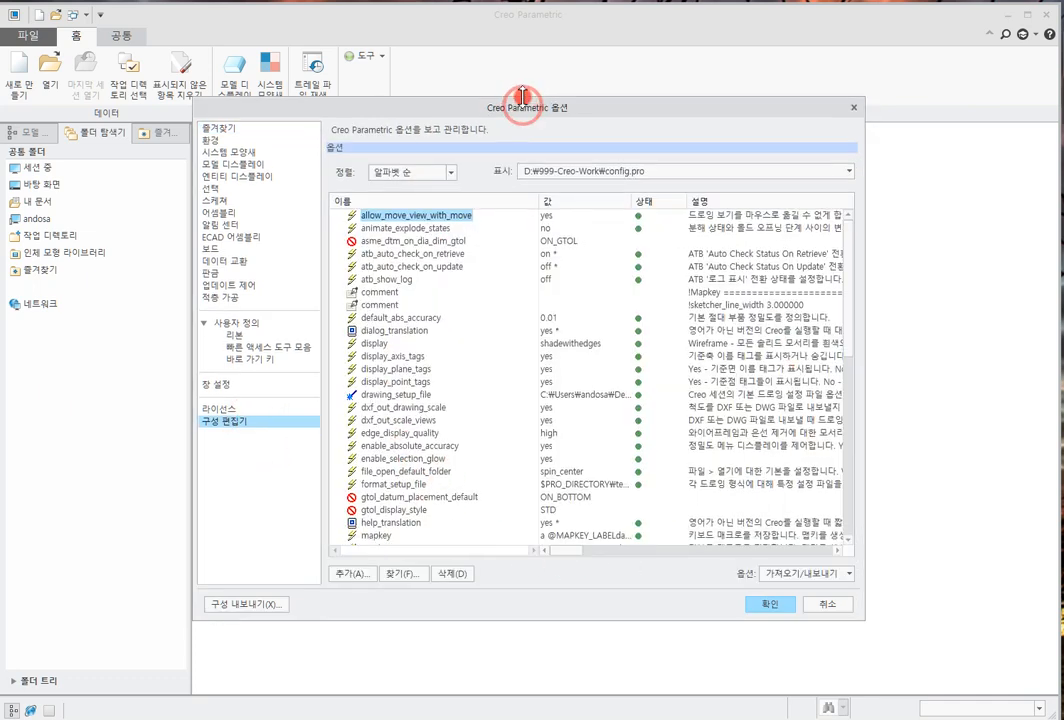
Check the available option display sources and look through the options listed for D:\999-Creo-Work\config.pro
{"action": "left_click", "coordinate": [678, 172]}
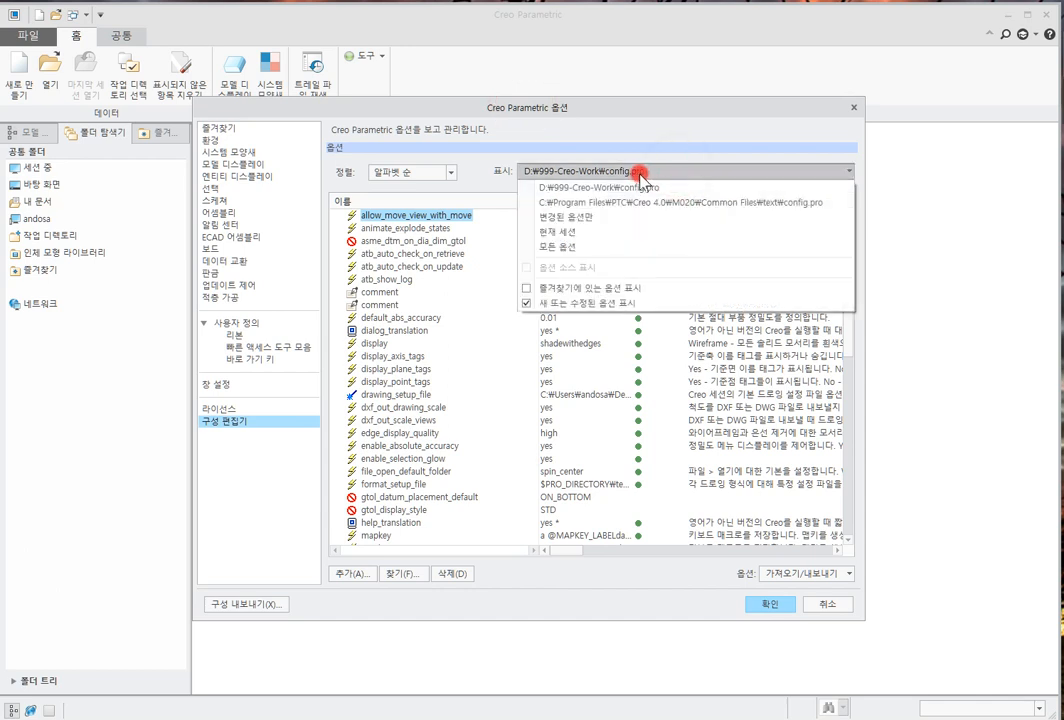
{"action": "left_click", "coordinate": [636, 170]}
{"action": "left_click", "coordinate": [610, 175]}
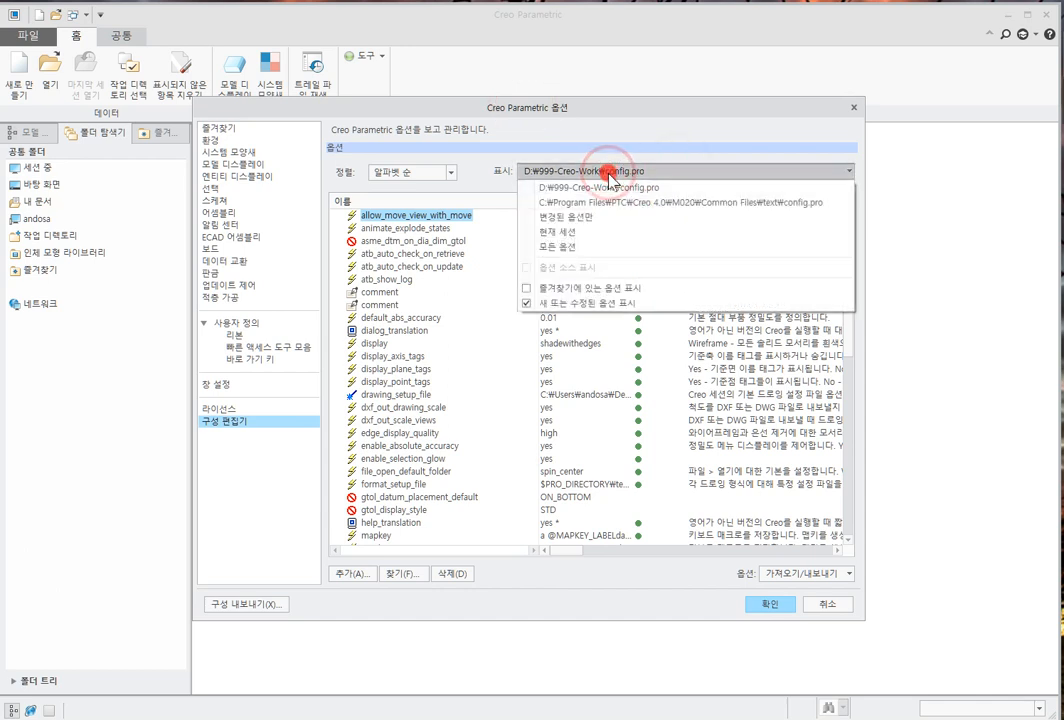
{"action": "left_click", "coordinate": [634, 171]}
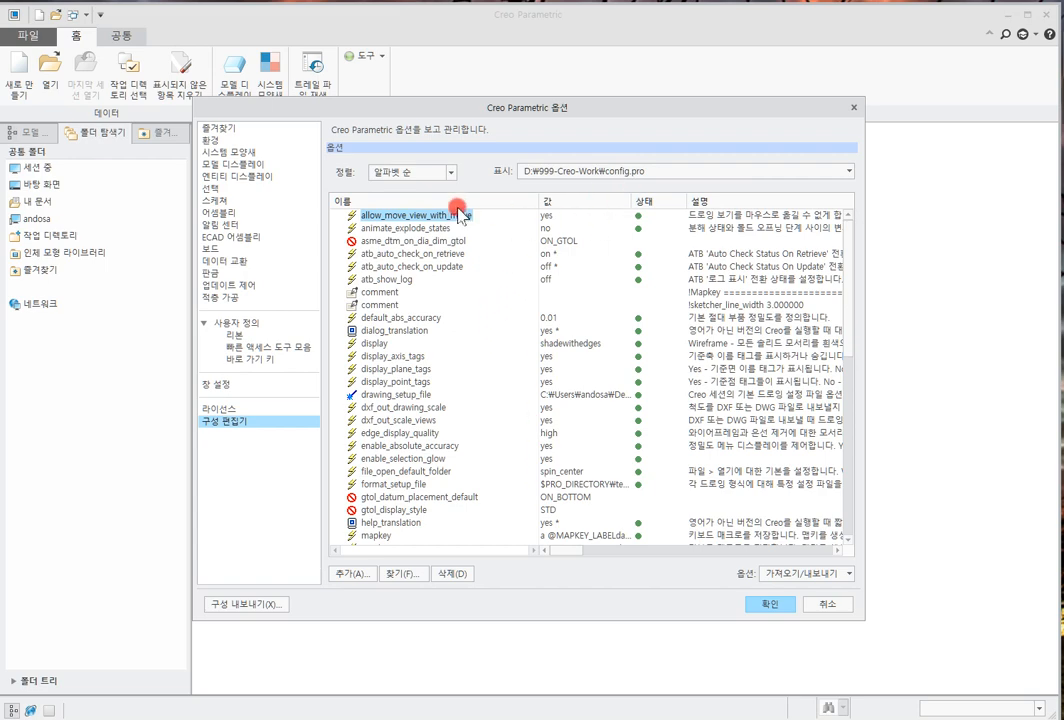
{"action": "scroll", "coordinate": [450, 450], "scroll_direction": "down", "scroll_amount": 20}
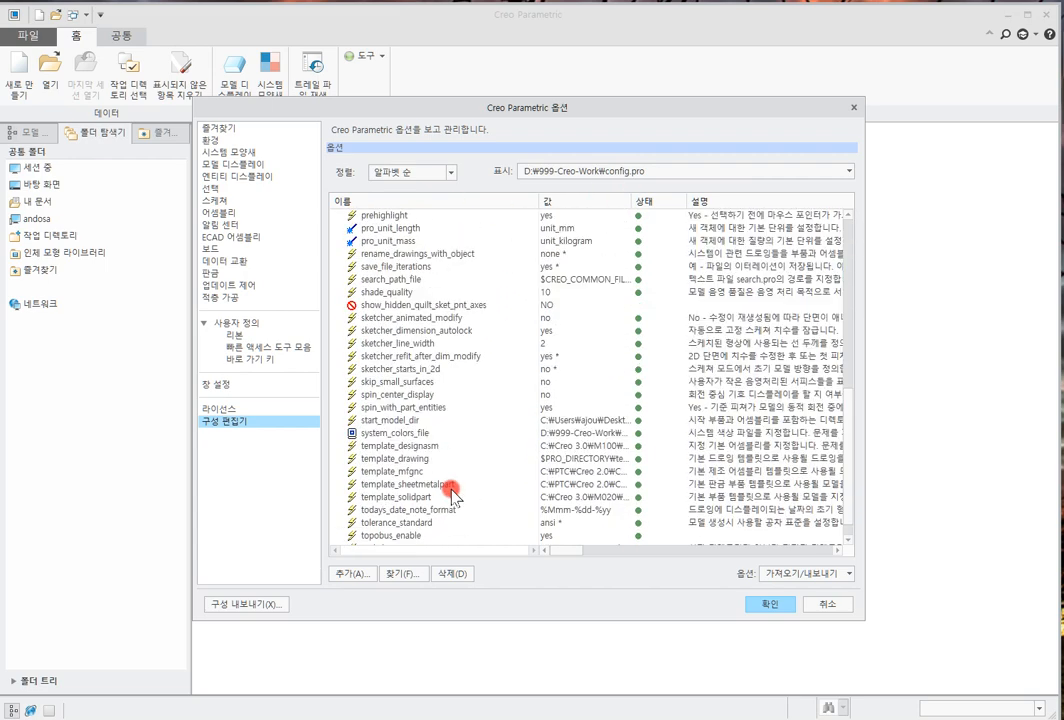
{"action": "scroll", "coordinate": [470, 320], "scroll_direction": "up", "scroll_amount": 20}
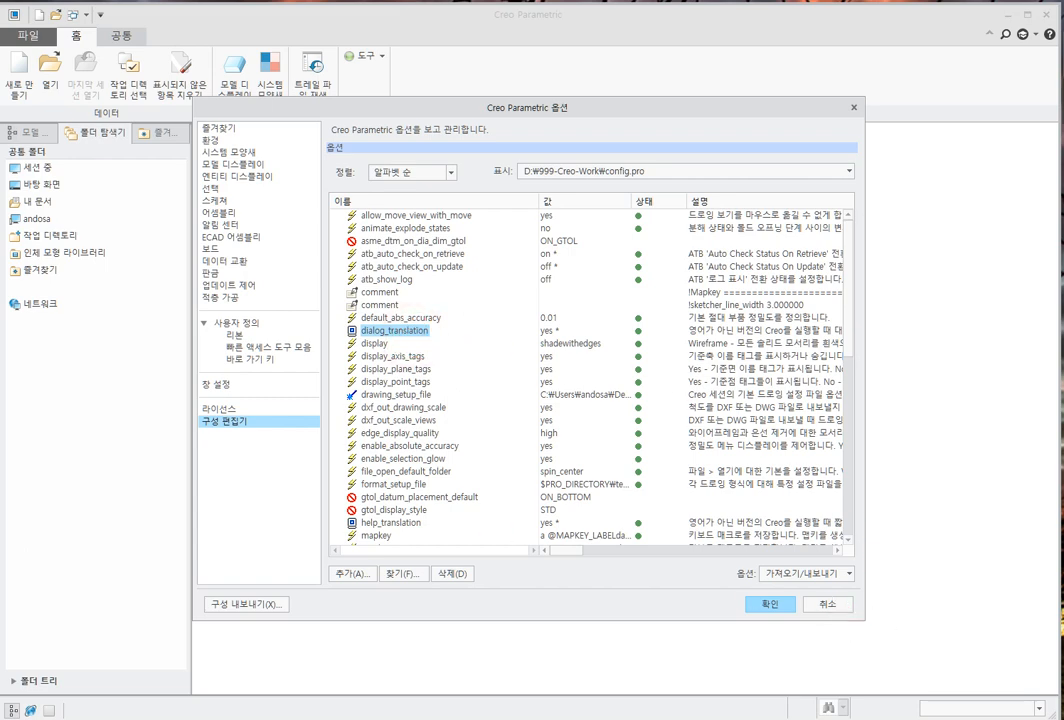
Switch to the PowerPoint slide on config.pro storage locations and highlight the path C:\Program Files\PTC\Creo 4.0\M020\Common Files\text
{"action": "mouse_move", "coordinate": [0, 12]}
{"action": "left_mouse_down"}
{"action": "mouse_move", "coordinate": [471, 8]}
{"action": "mouse_move", "coordinate": [457, 12]}
{"action": "left_mouse_up"}
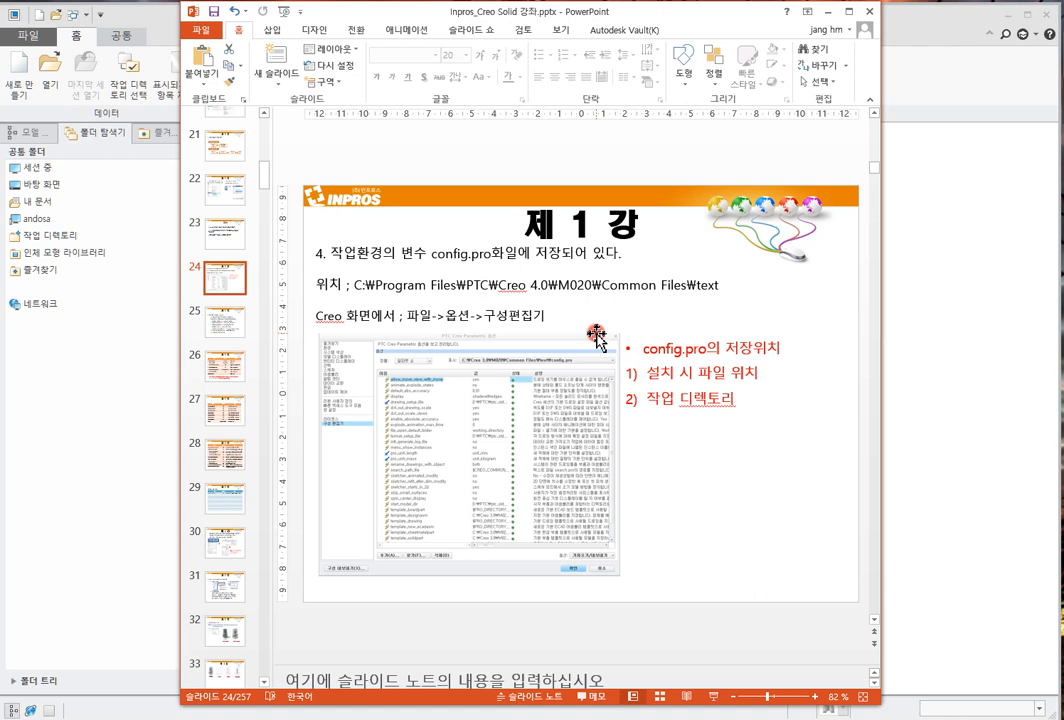
{"action": "left_click", "coordinate": [690, 351]}
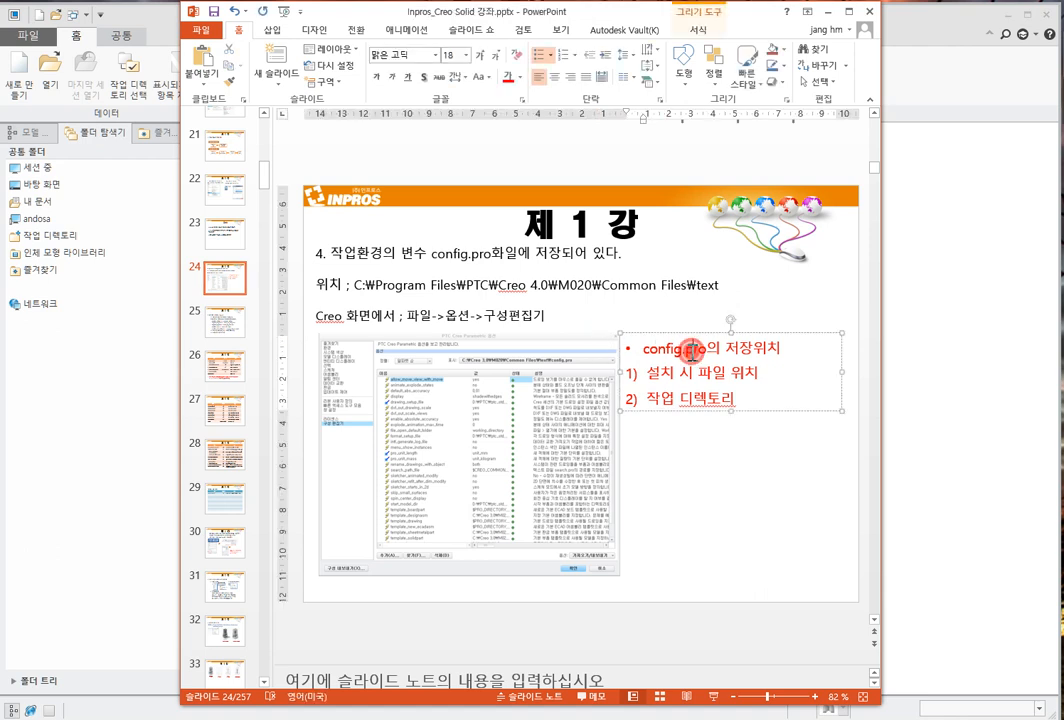
{"action": "left_click_drag", "start_coordinate": [352, 285], "coordinate": [708, 285]}
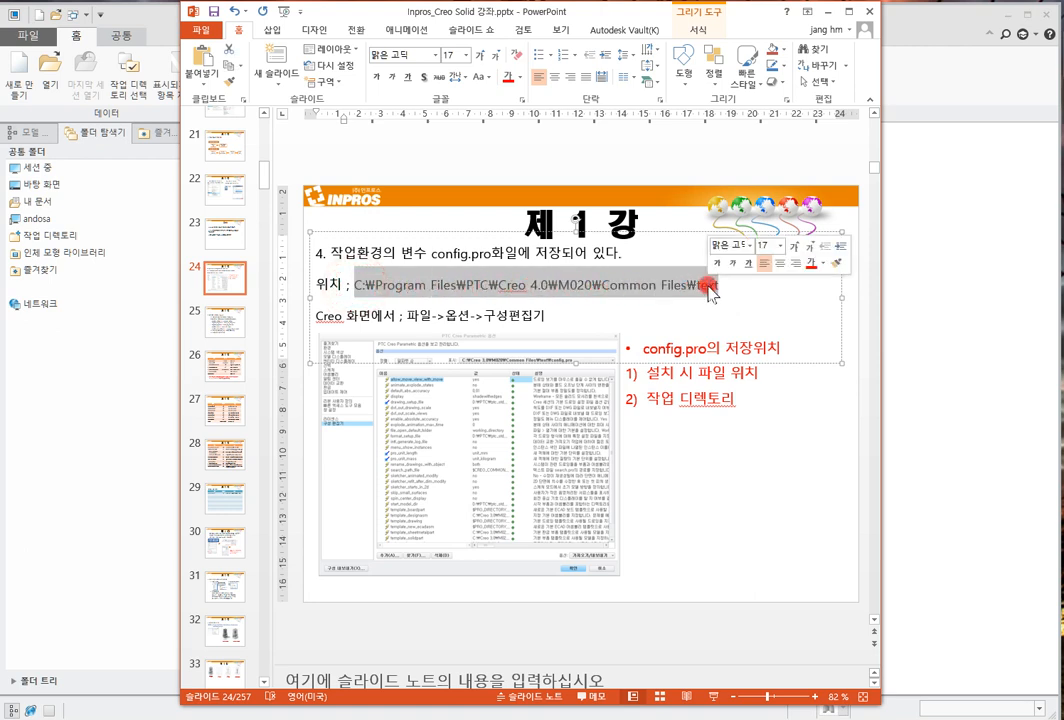
{"action": "left_click", "coordinate": [710, 283]}
{"action": "left_click", "coordinate": [752, 428]}
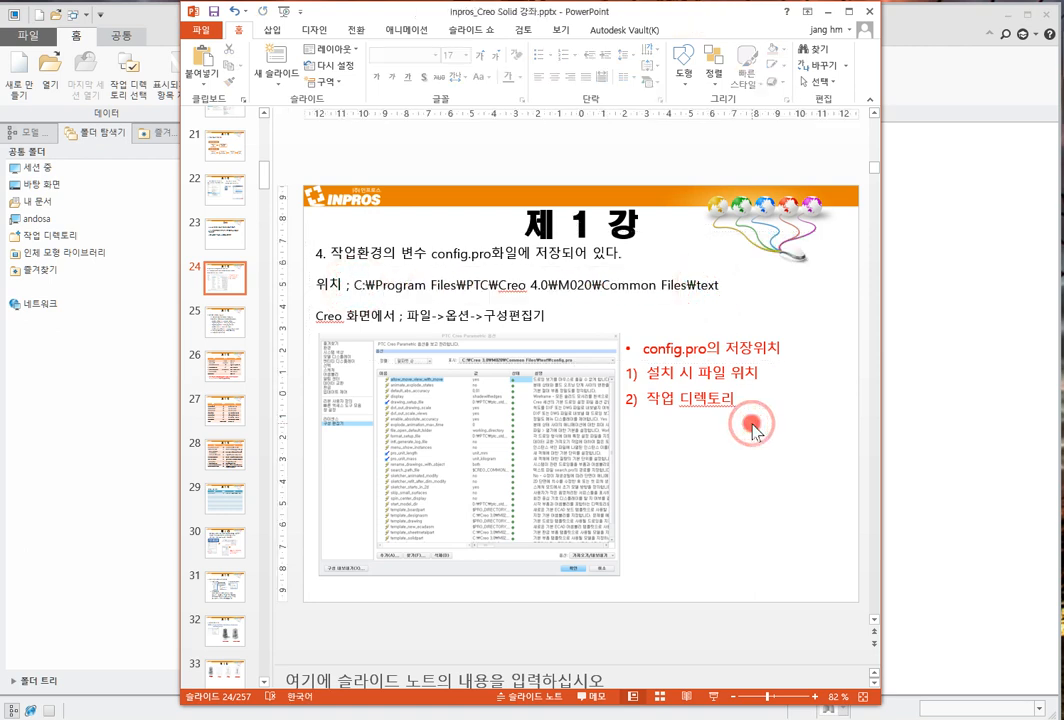
{"action": "left_click", "coordinate": [521, 9]}
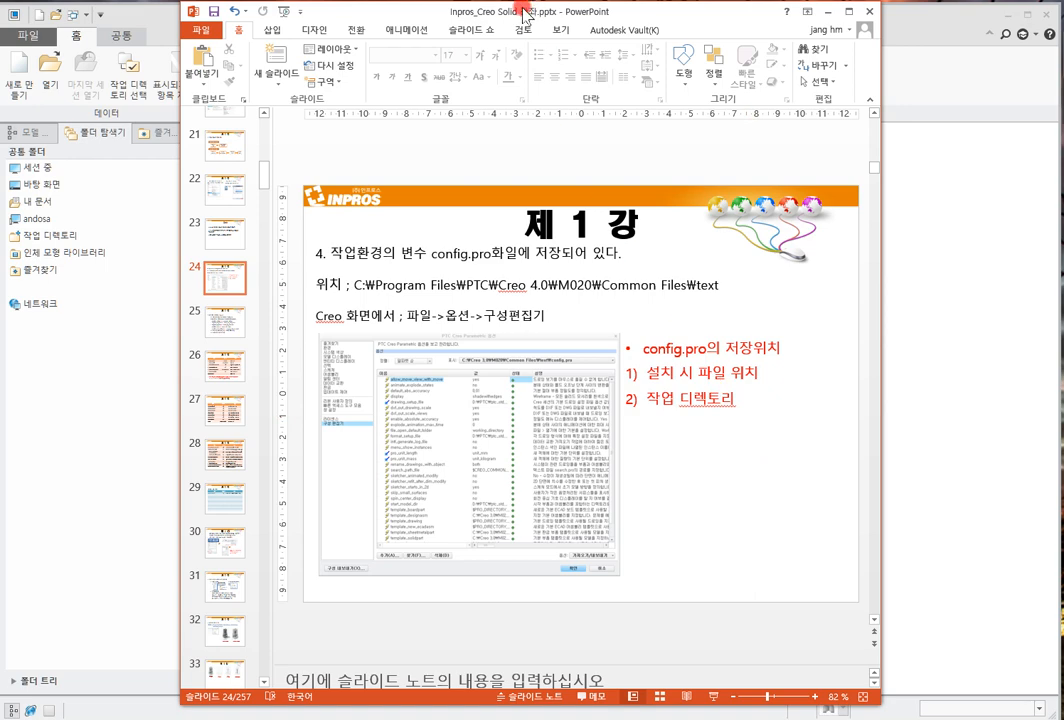
{"action": "left_click_drag", "start_coordinate": [522, 10], "coordinate": [0, 7]}
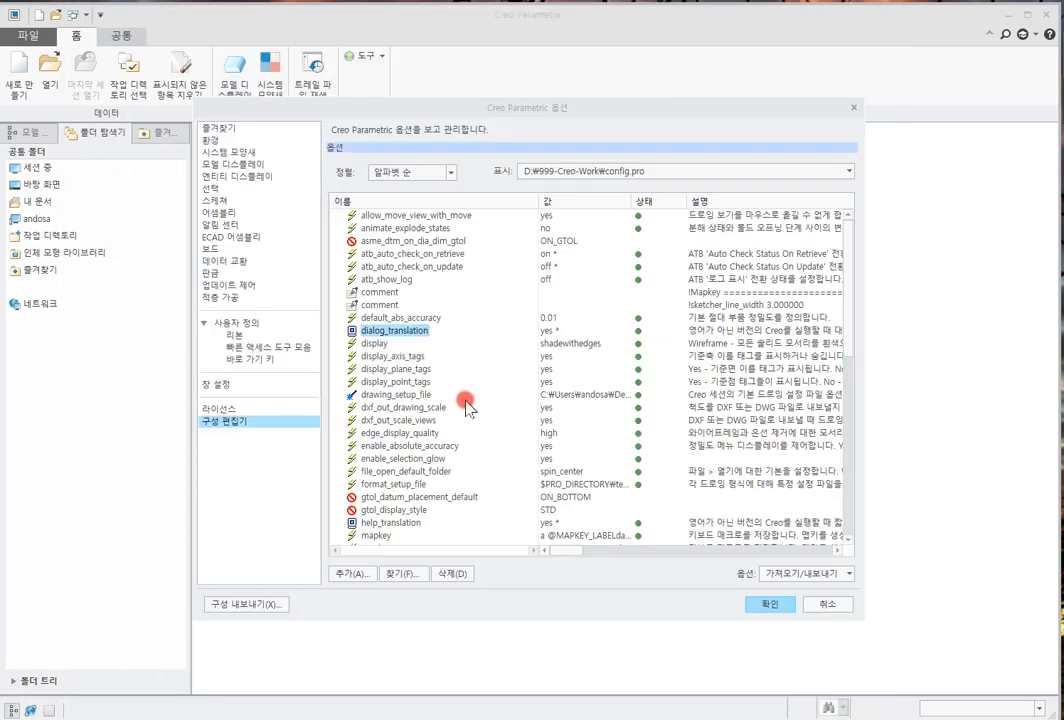
Cancel the open options window in Creo Parametric and reopen the configuration editor
{"action": "left_click", "coordinate": [828, 605]}
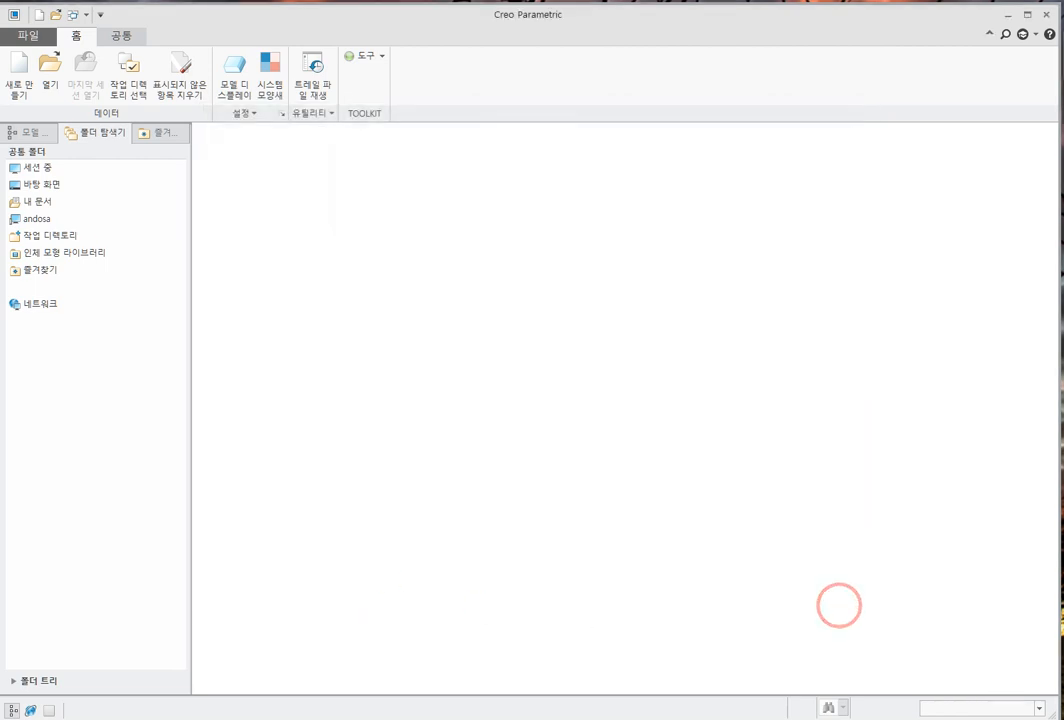
{"action": "left_click", "coordinate": [27, 35]}
{"action": "left_click", "coordinate": [76, 352]}
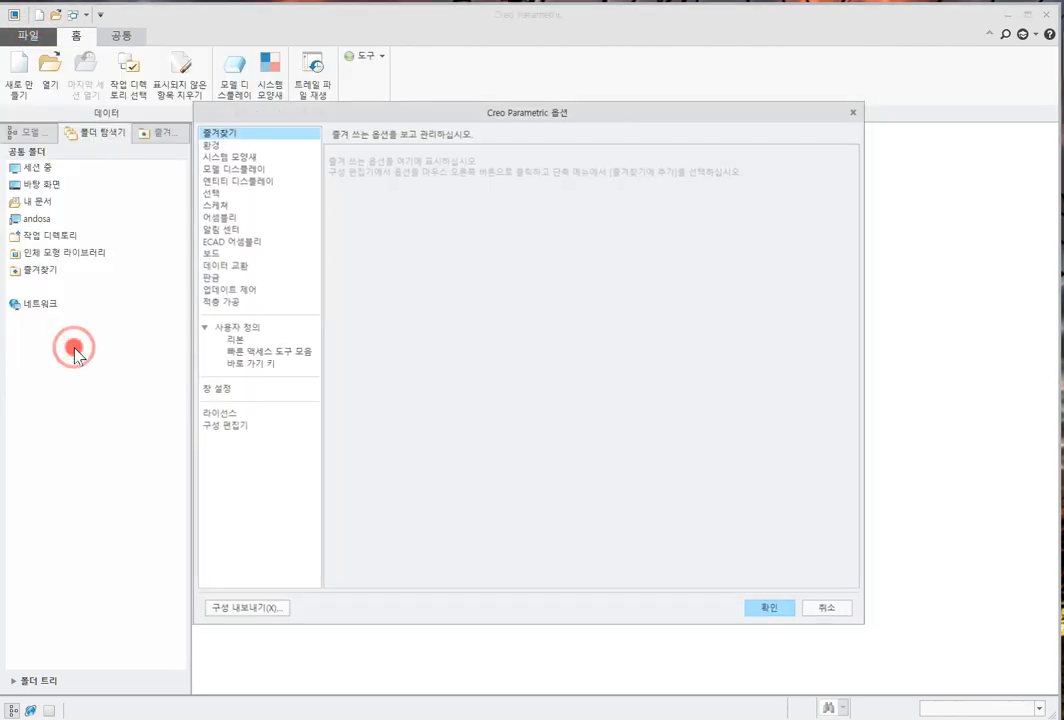
{"action": "left_click", "coordinate": [231, 429]}
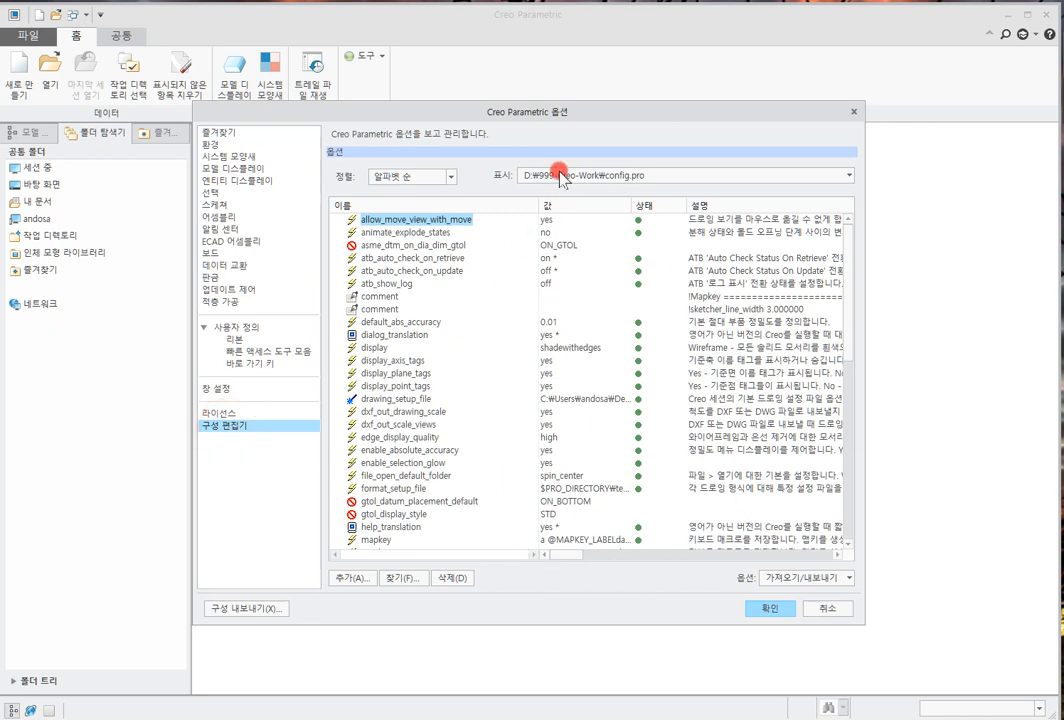
Check the config.pro locations offered as display sources and close the options without changing anything
{"action": "left_click", "coordinate": [655, 174]}
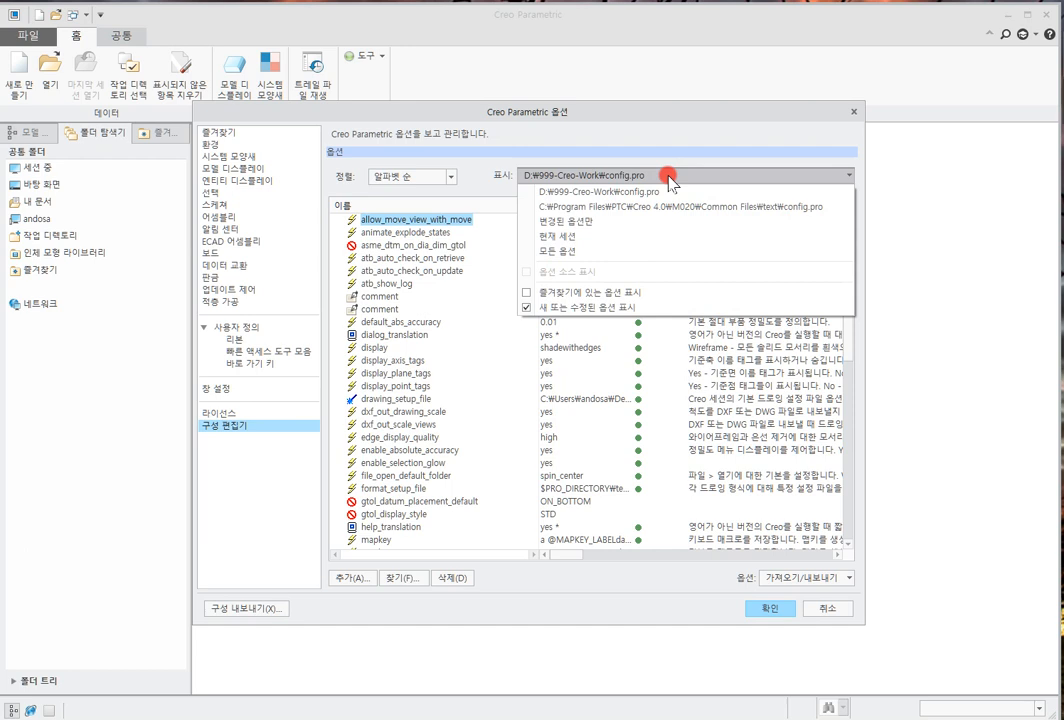
{"action": "left_click", "coordinate": [606, 178]}
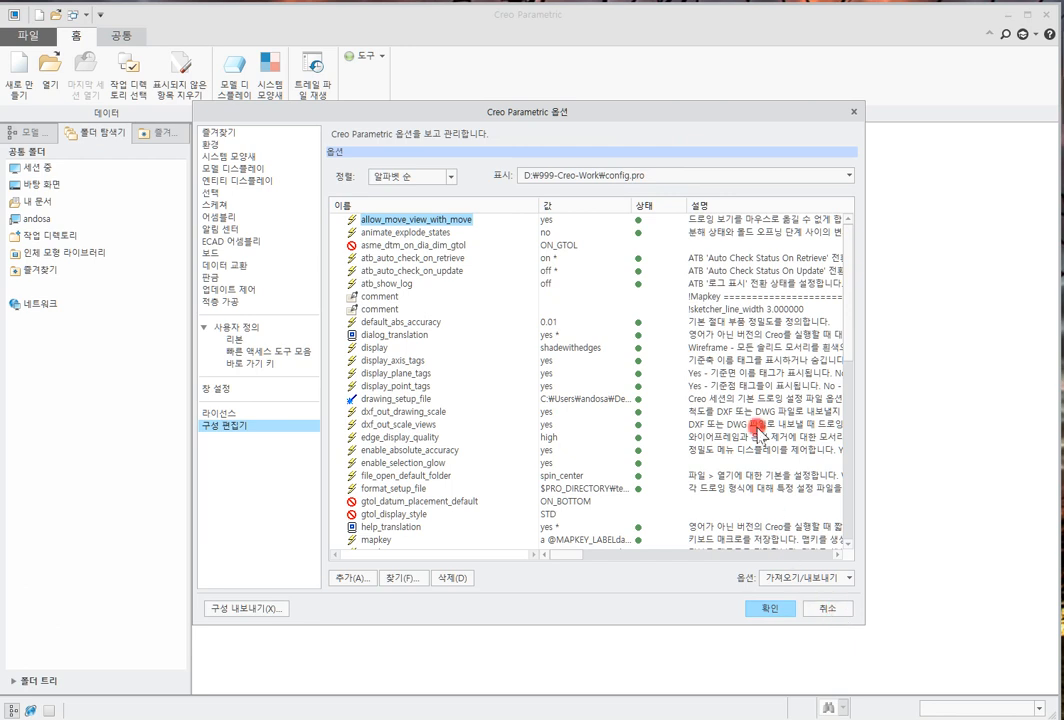
{"action": "left_click", "coordinate": [727, 174]}
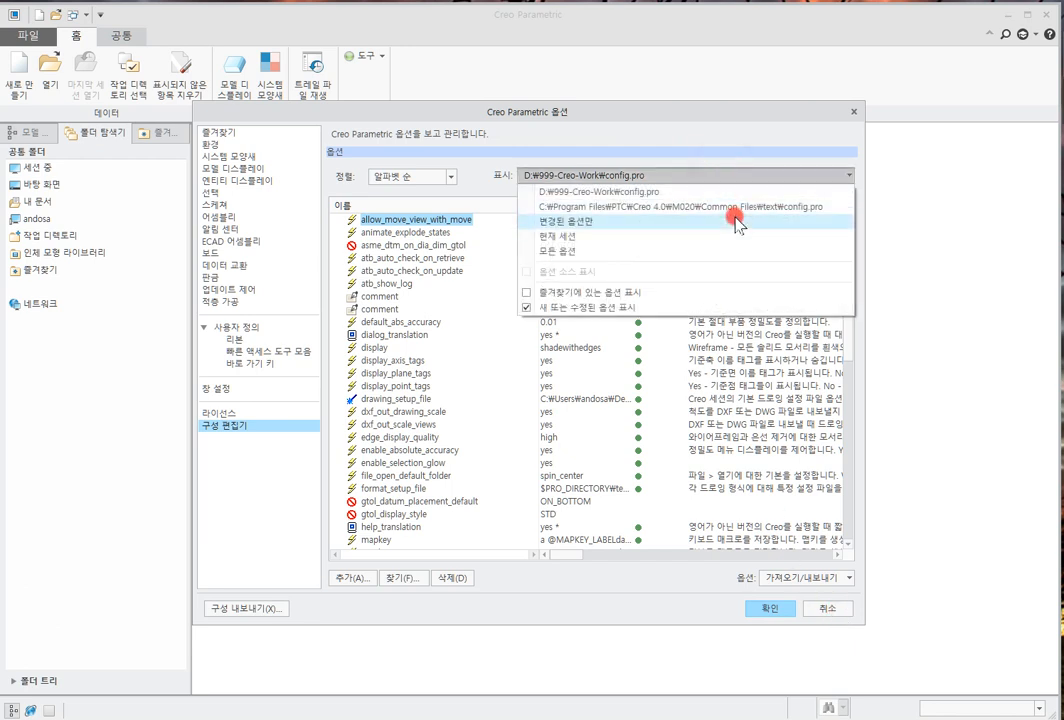
{"action": "left_click", "coordinate": [823, 622]}
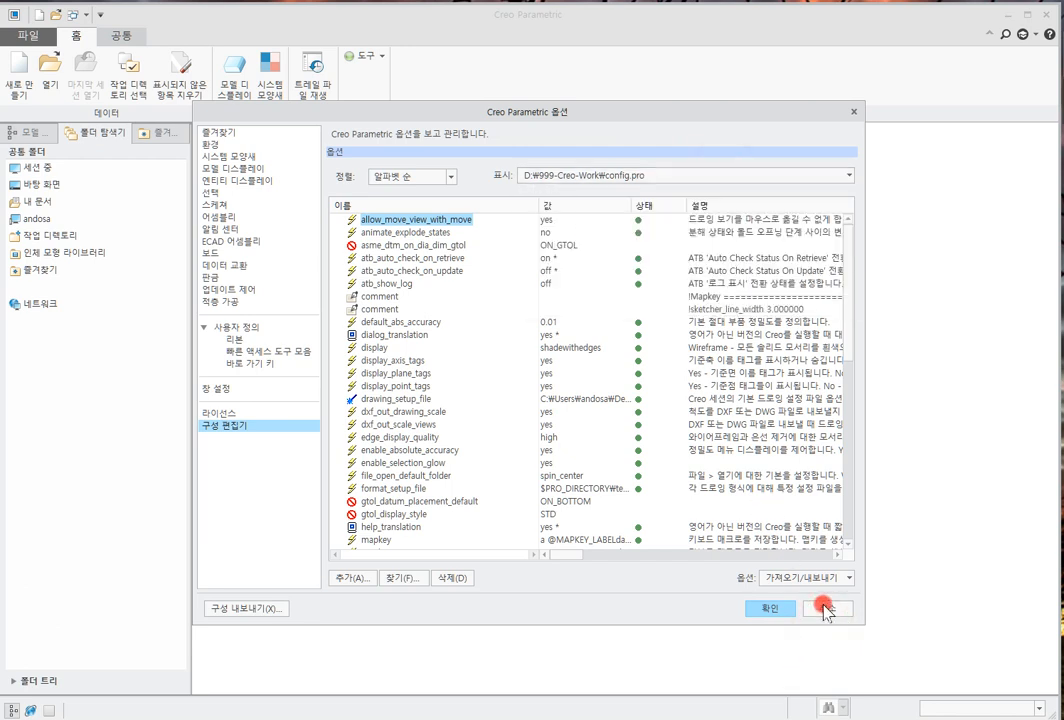
{"action": "left_click", "coordinate": [823, 612]}
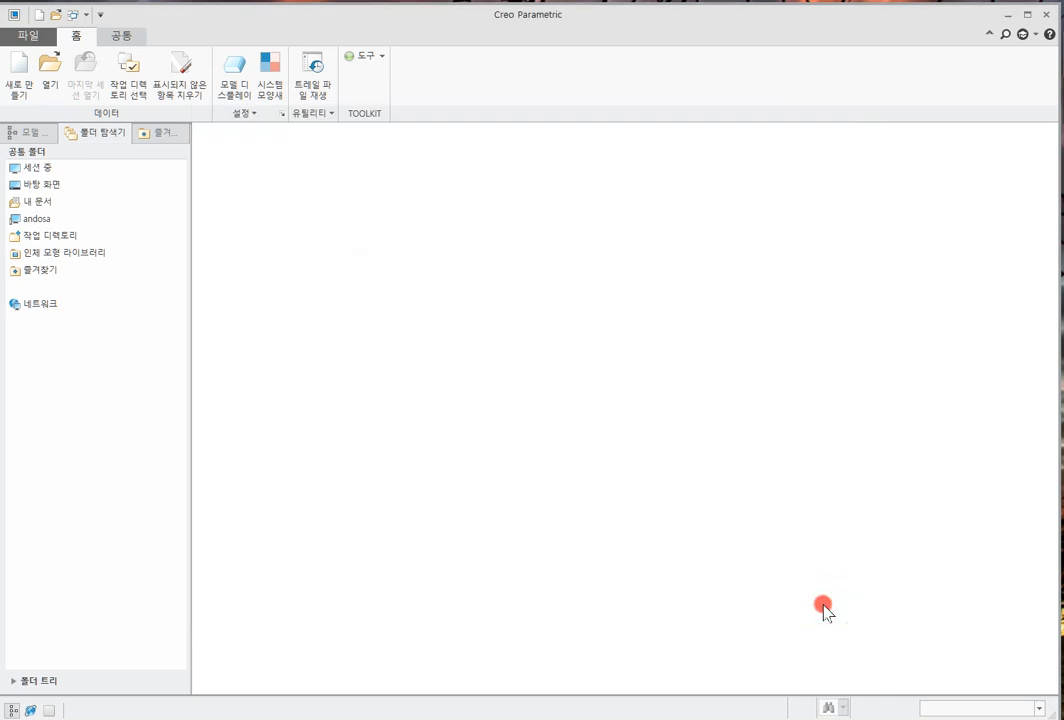
Browse the Creo working folder on the desktop to view its contents, and hide the browser pane
{"action": "left_click", "coordinate": [48, 183]}
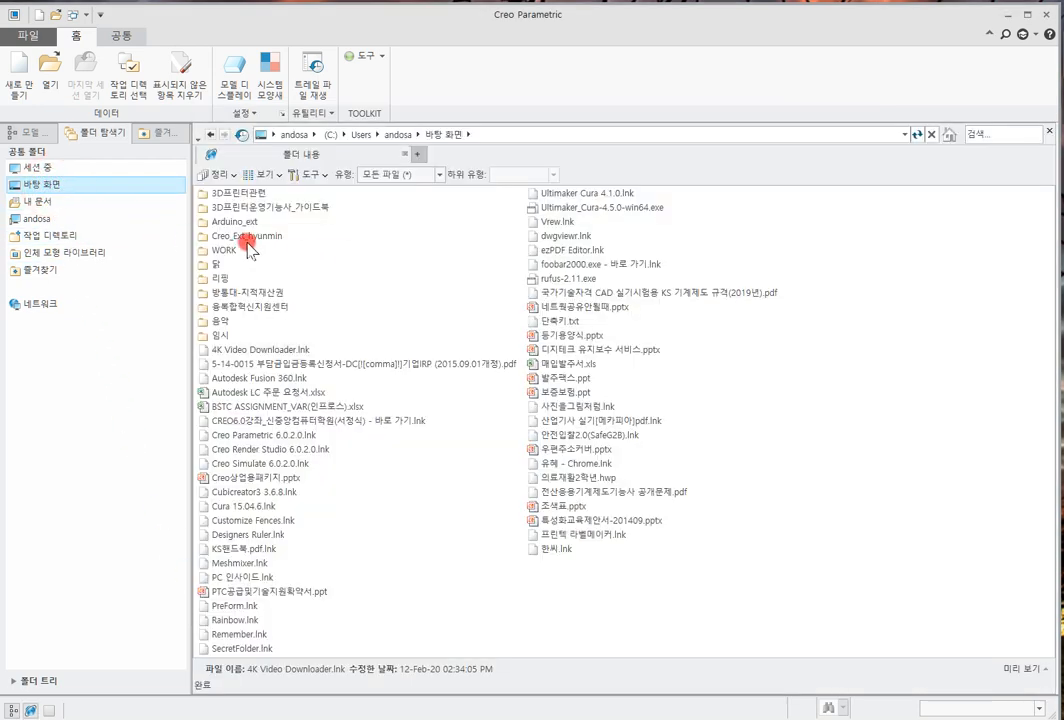
{"action": "double_click", "coordinate": [245, 238]}
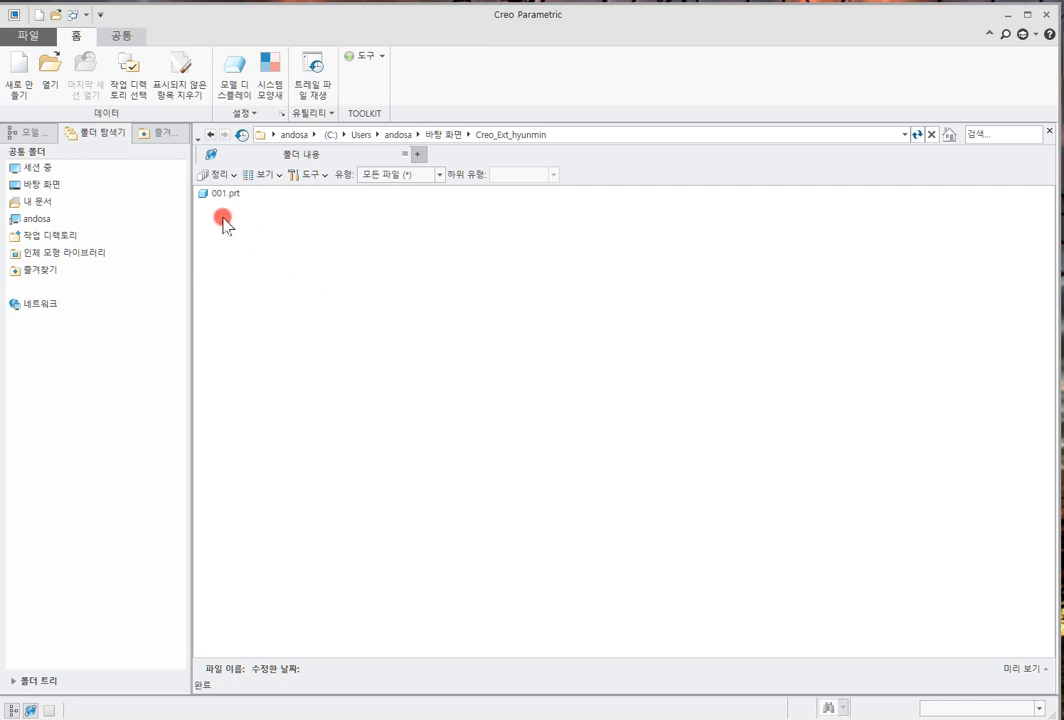
{"action": "left_click", "coordinate": [30, 709]}
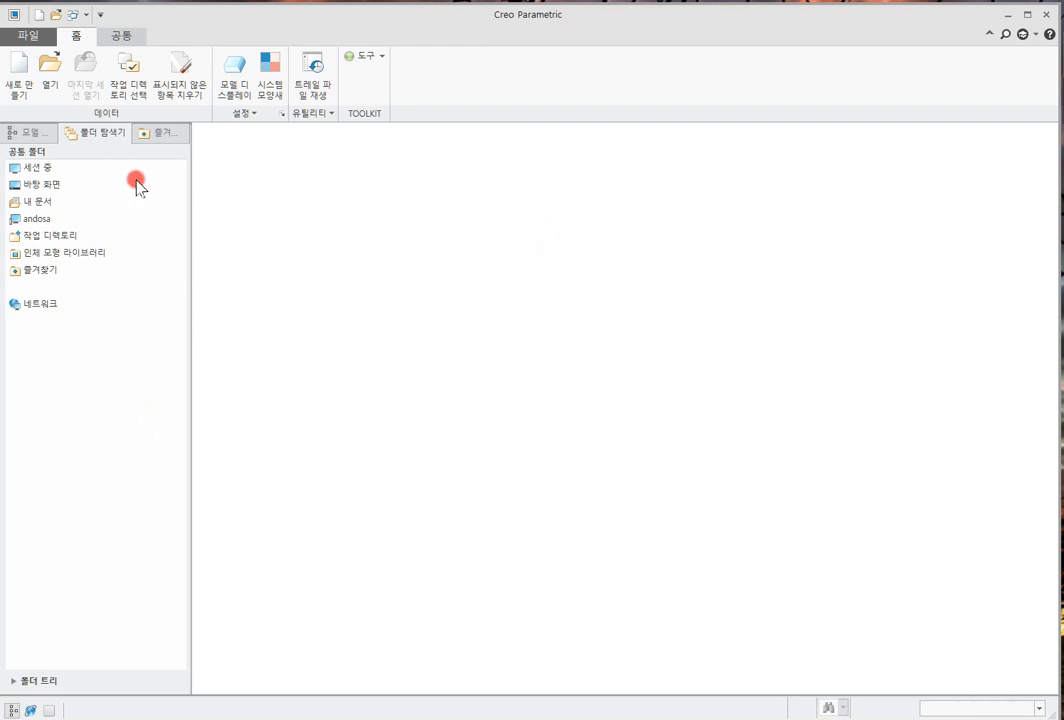
Open the program options and display the configuration editor
{"action": "left_click", "coordinate": [34, 38]}
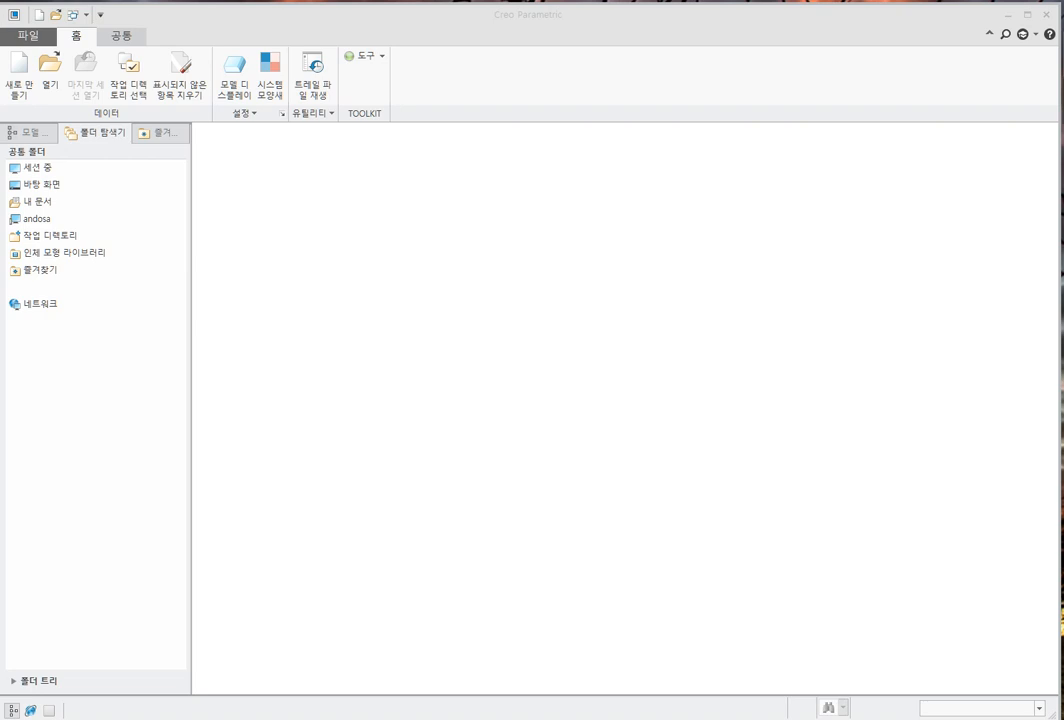
{"action": "left_click", "coordinate": [375, 384]}
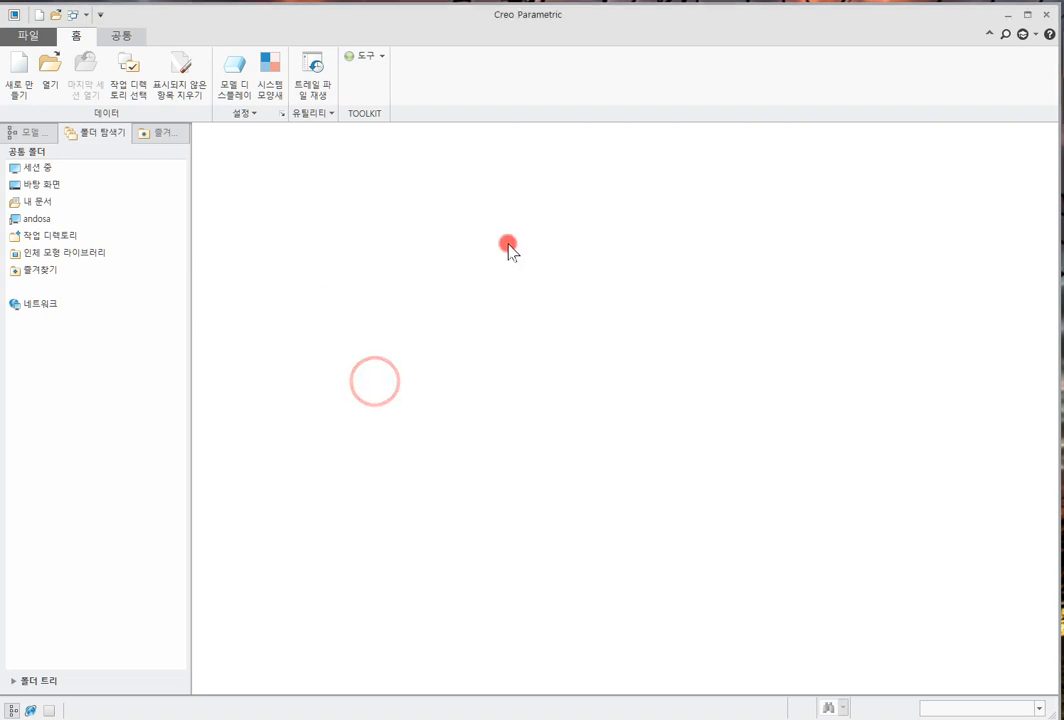
{"action": "left_click", "coordinate": [52, 38]}
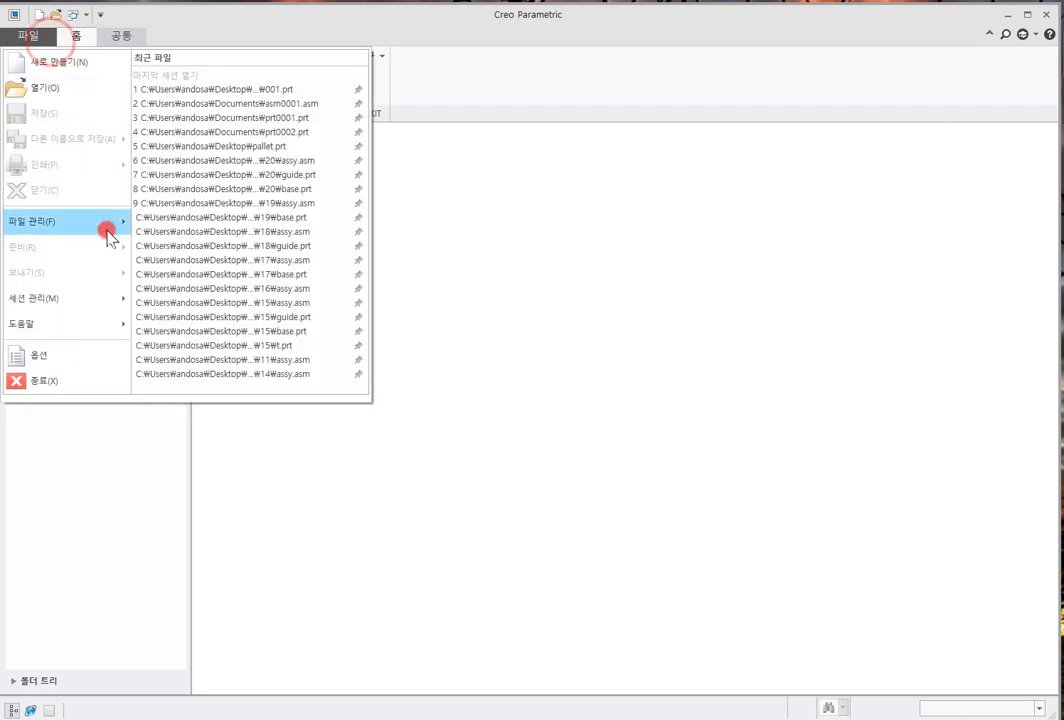
{"action": "left_click", "coordinate": [103, 350]}
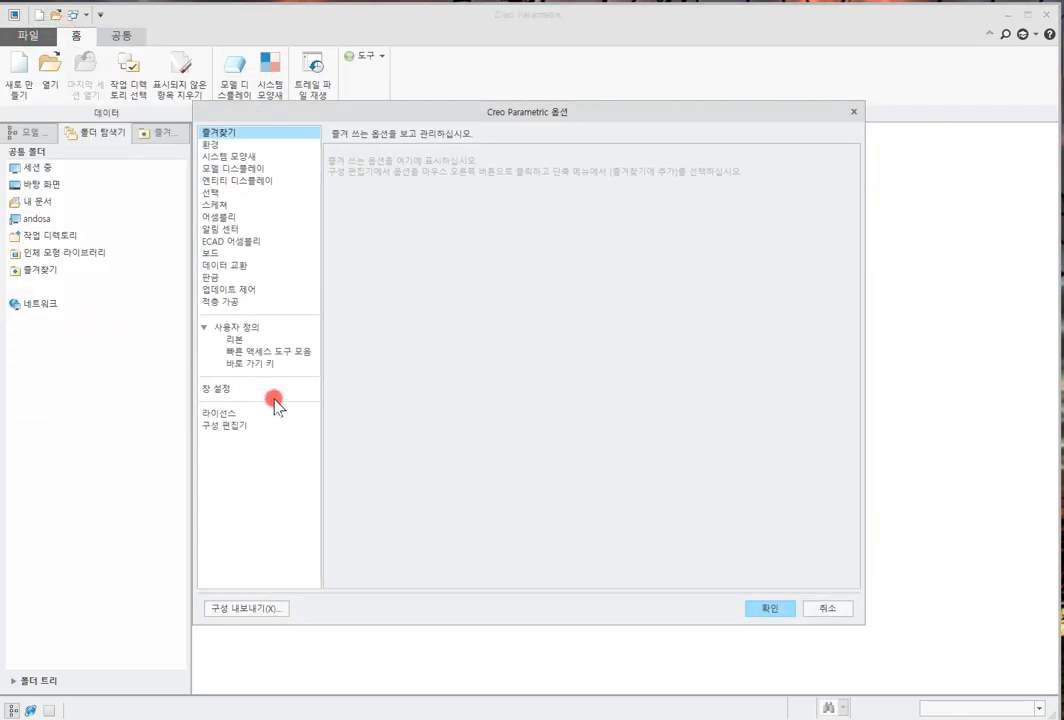
{"action": "left_click", "coordinate": [253, 429]}
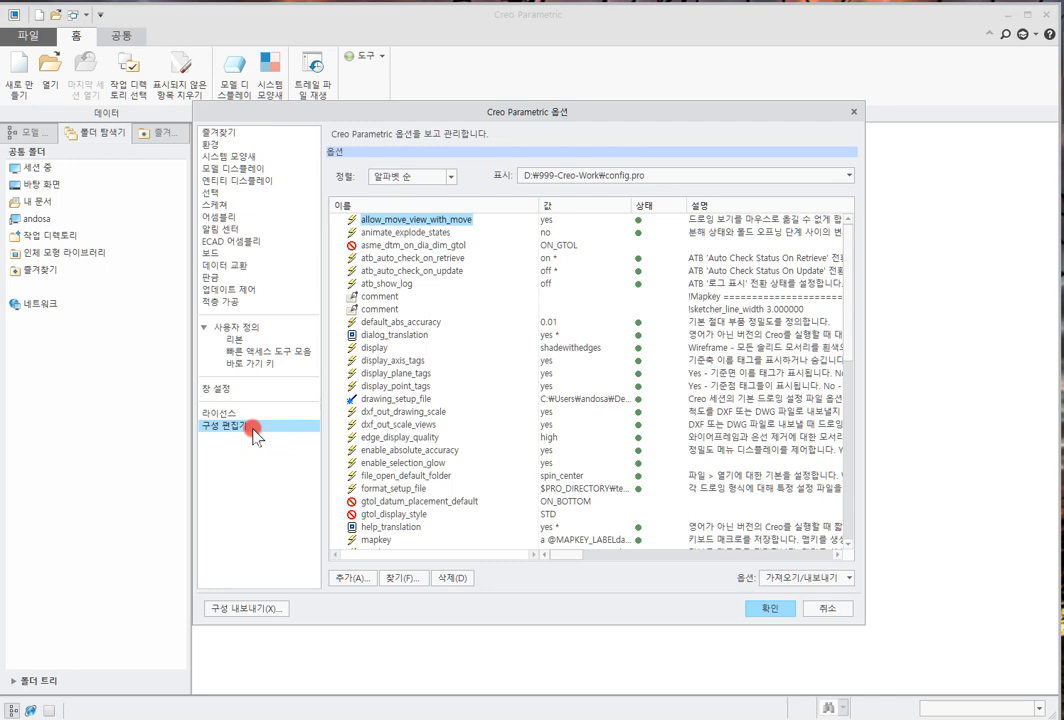
Narrow the name column and widen the value column to read the template option paths
{"action": "scroll", "coordinate": [514, 484], "scroll_direction": "down", "scroll_amount": 15}
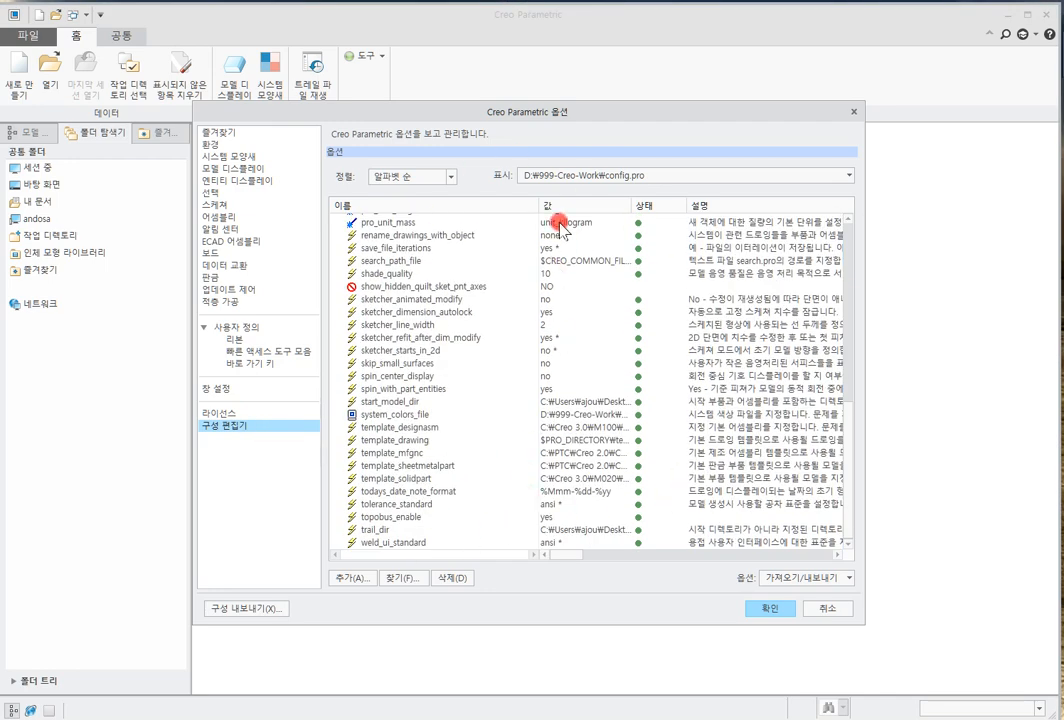
{"action": "left_click_drag", "start_coordinate": [527, 208], "coordinate": [508, 208]}
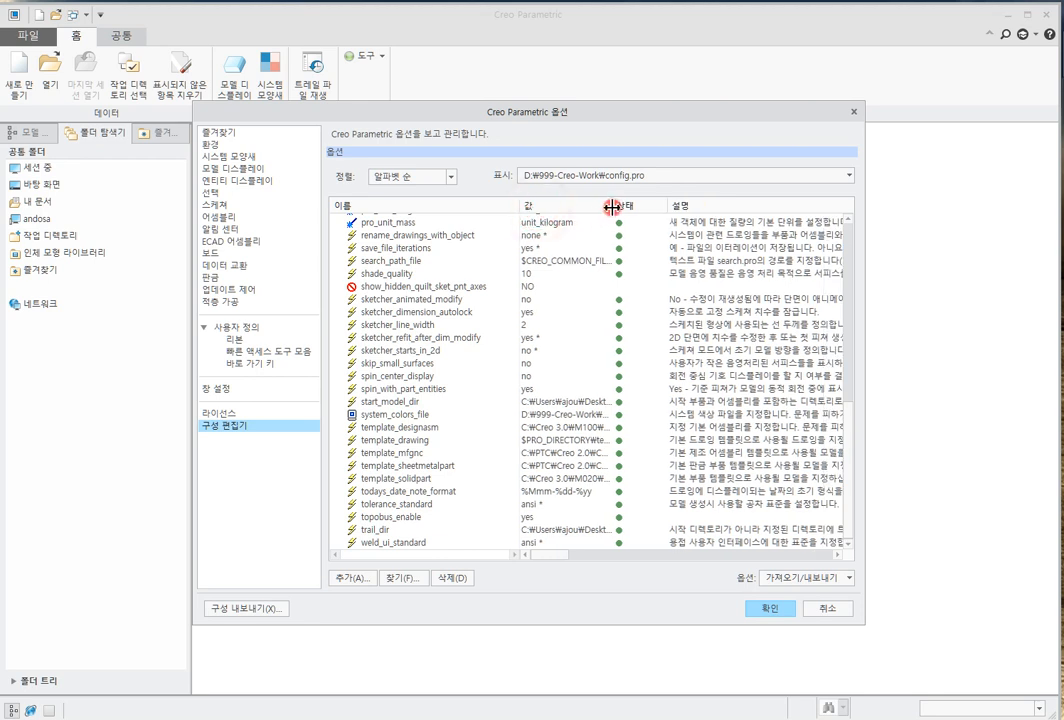
{"action": "left_click_drag", "start_coordinate": [640, 207], "coordinate": [676, 207]}
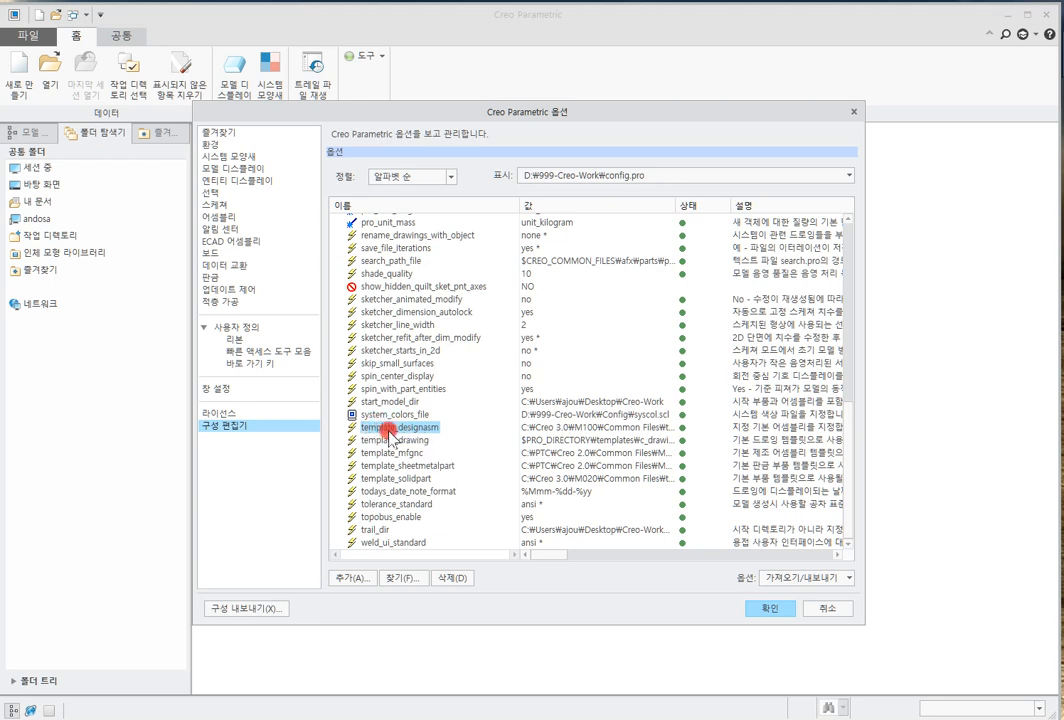
Select the template_solidpart option and look at the find and add option dialogs, closing each without changes
{"action": "left_click", "coordinate": [408, 479]}
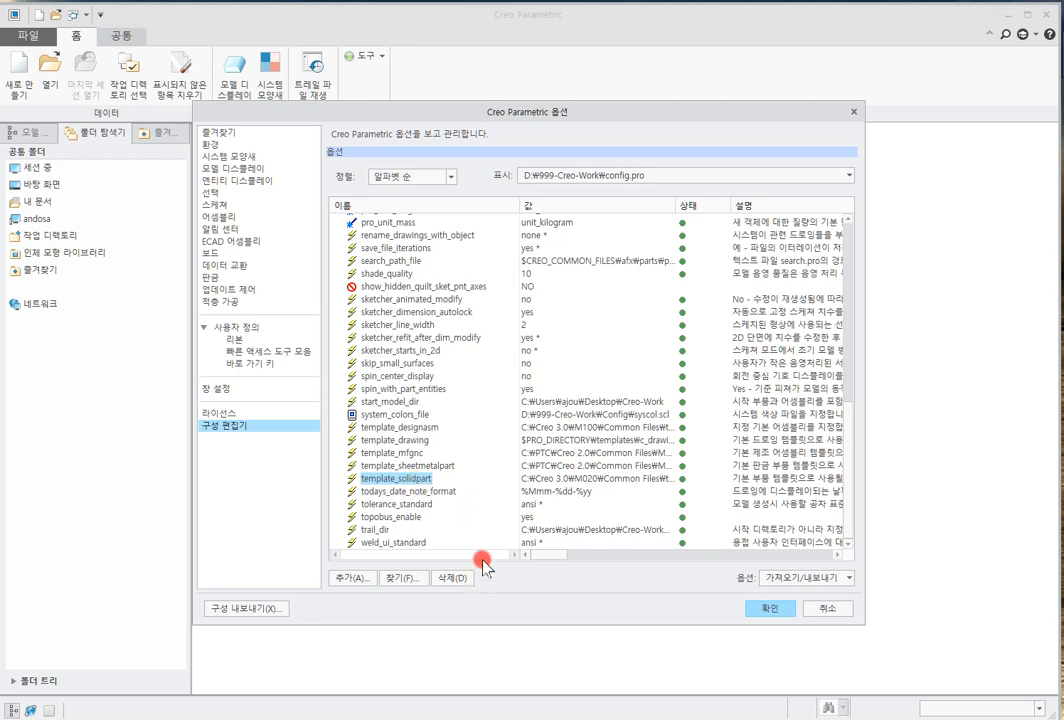
{"action": "left_click", "coordinate": [402, 580]}
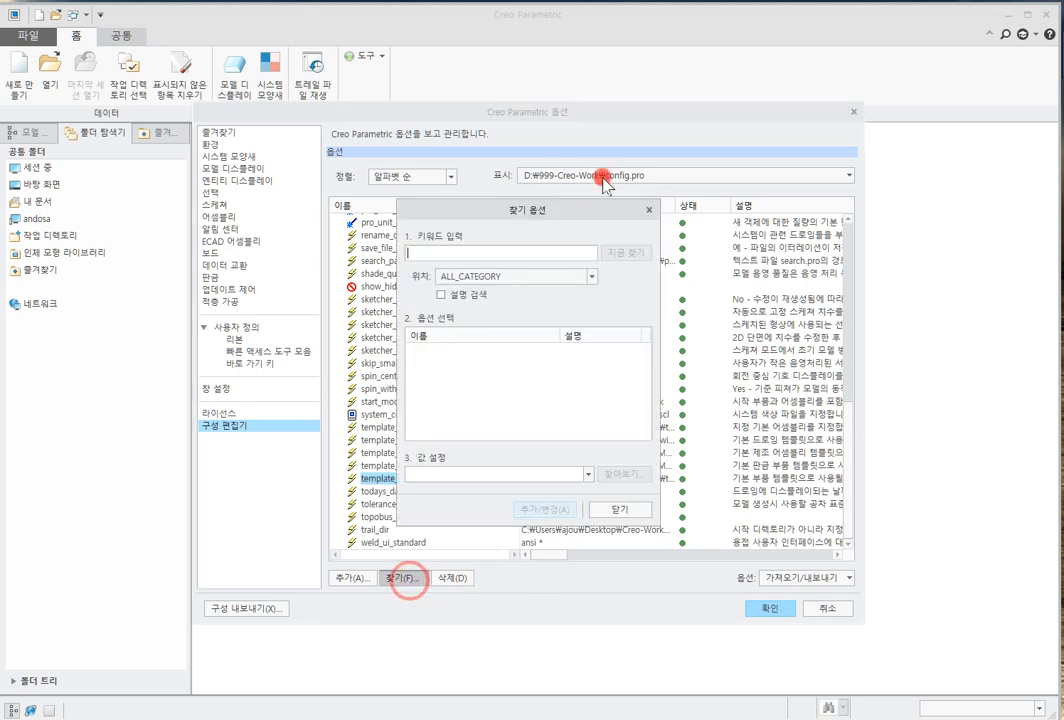
{"action": "left_click", "coordinate": [625, 510]}
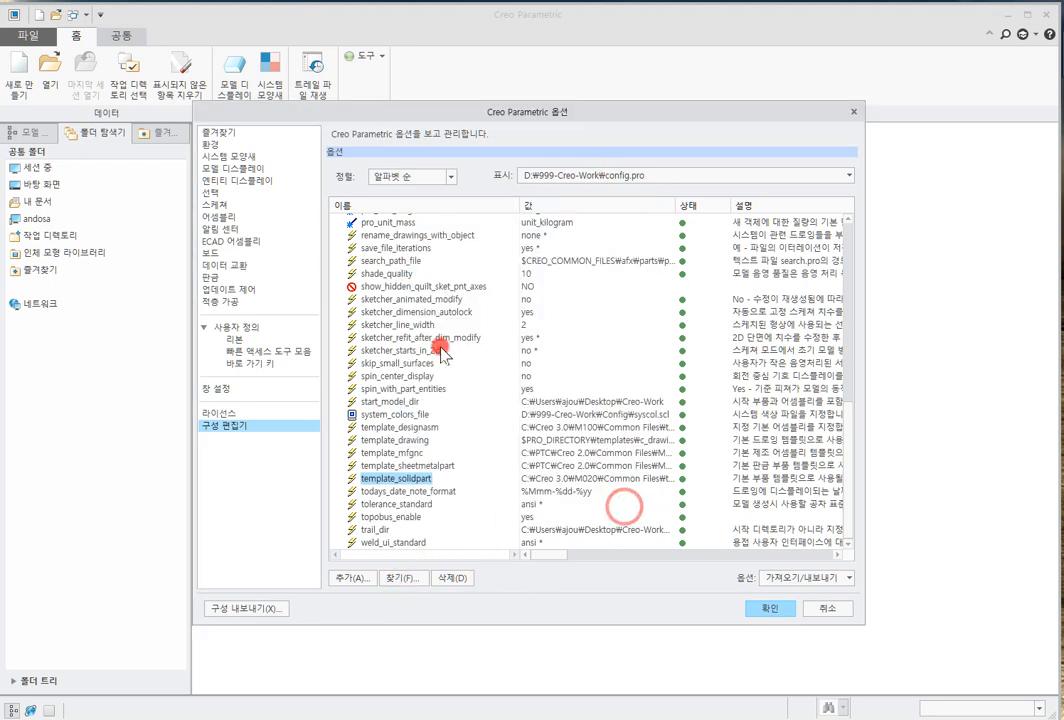
{"action": "left_click", "coordinate": [352, 578]}
{"action": "left_click_drag", "start_coordinate": [123, 320], "coordinate": [360, 310]}
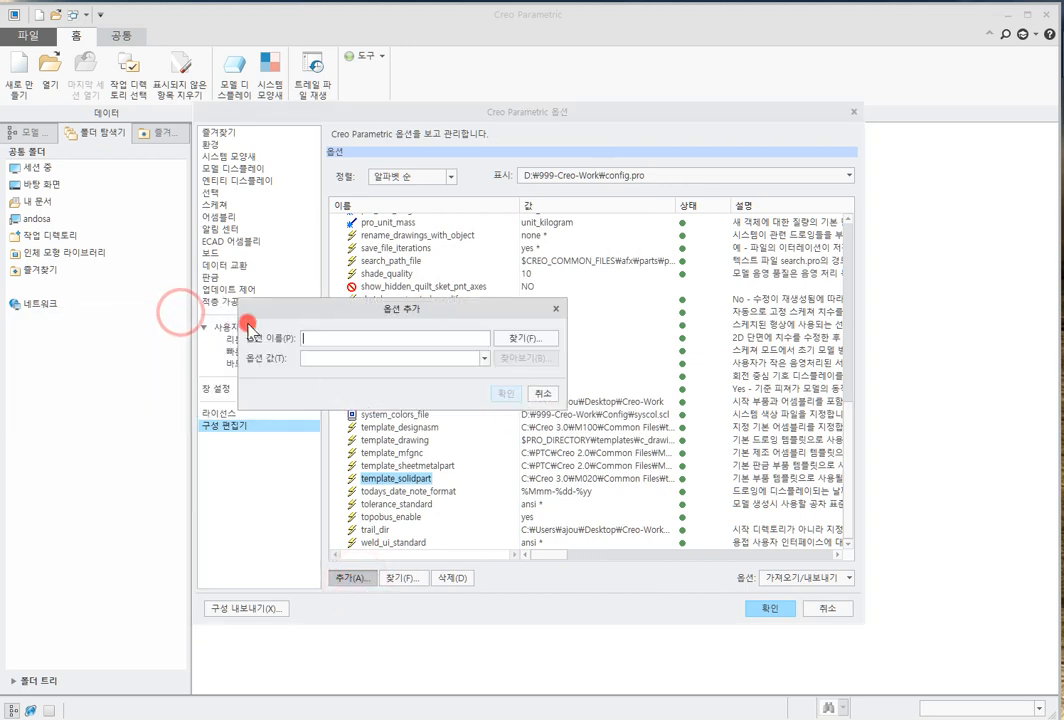
{"action": "left_click", "coordinate": [541, 392]}
Search the configuration options for the keyword "template", widen the find dialog and select template_solidpart
{"action": "left_click", "coordinate": [401, 579]}
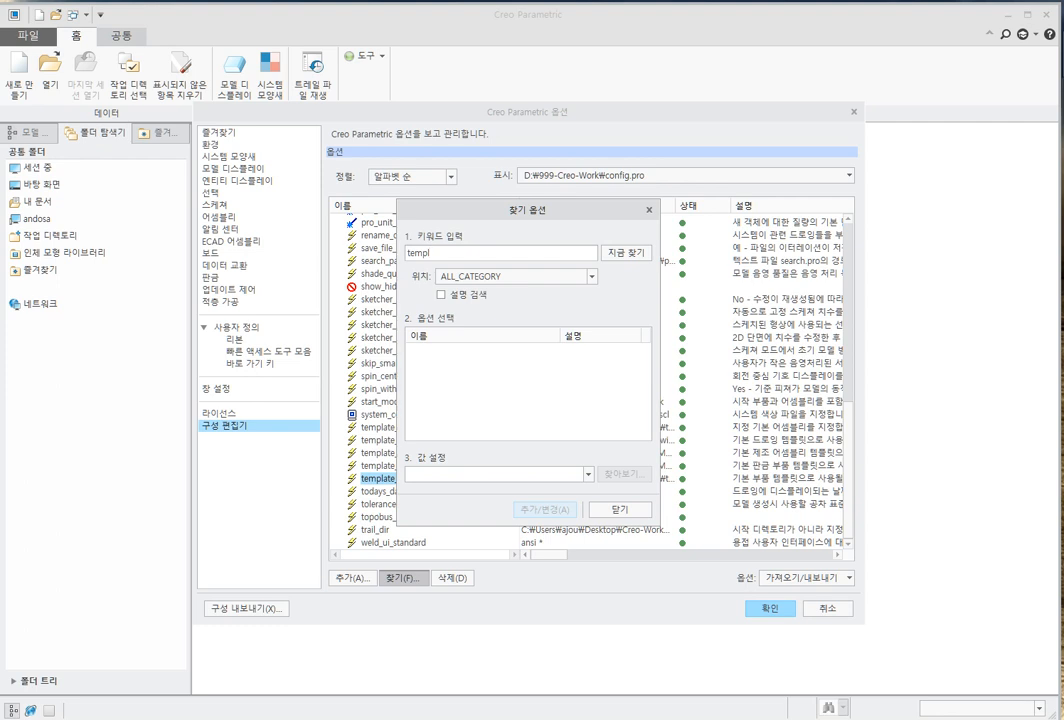
{"action": "key", "text": "Return"}
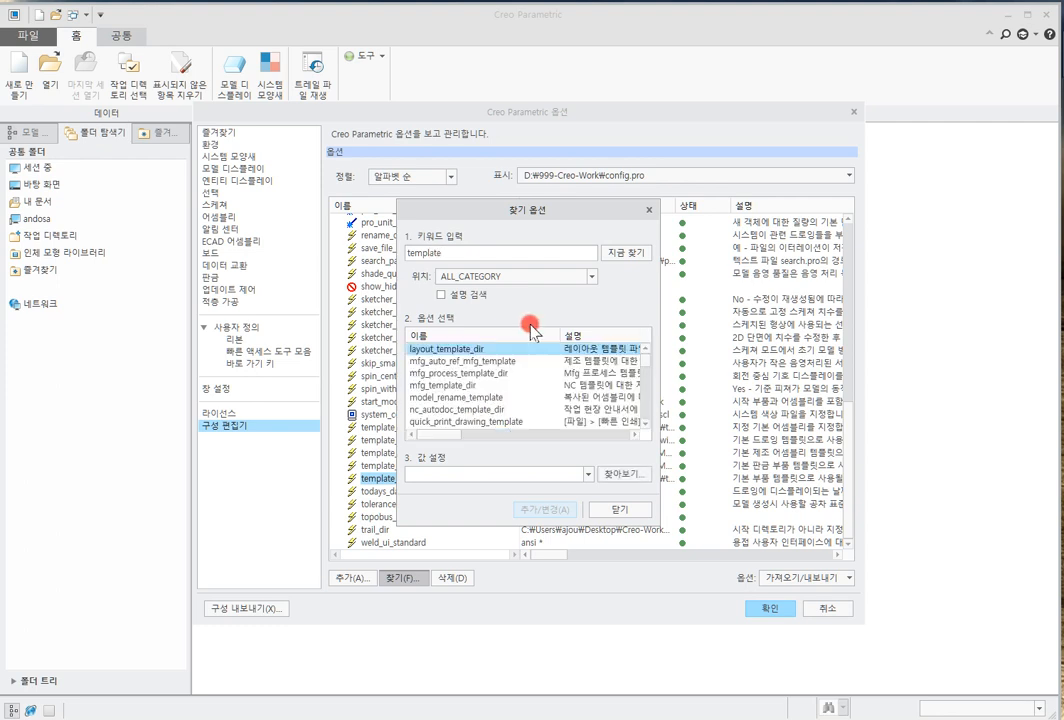
{"action": "left_click_drag", "start_coordinate": [659, 382], "coordinate": [763, 380]}
{"action": "scroll", "coordinate": [522, 395], "scroll_direction": "down", "scroll_amount": 3}
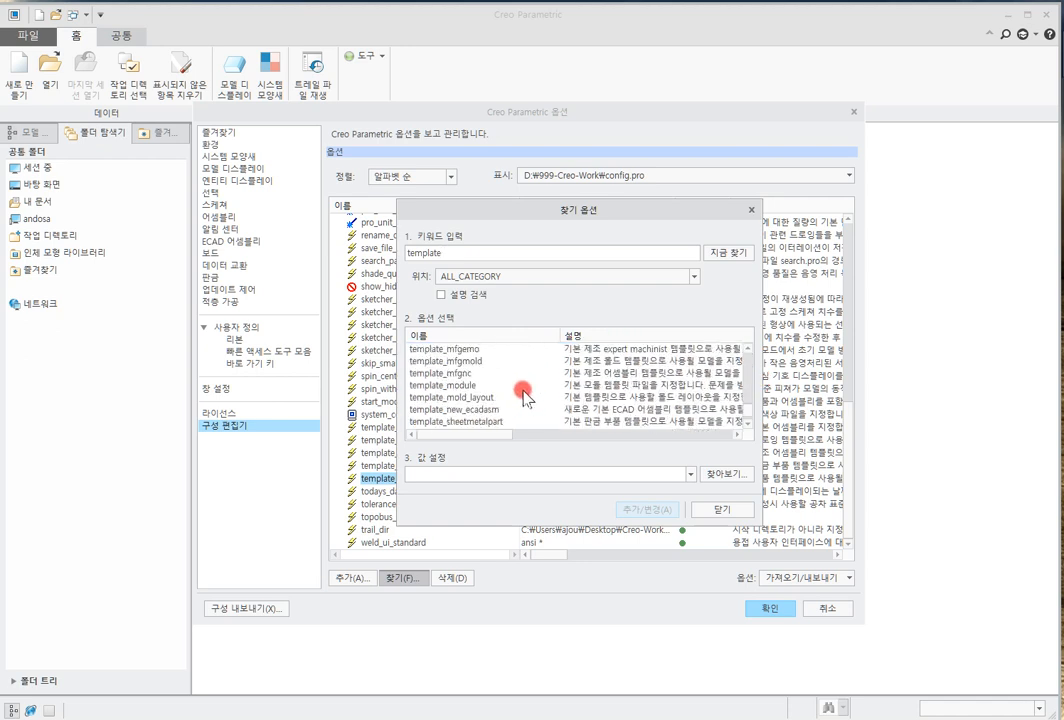
{"action": "scroll", "coordinate": [490, 392], "scroll_direction": "up", "scroll_amount": 2}
{"action": "scroll", "coordinate": [470, 390], "scroll_direction": "down", "scroll_amount": 3}
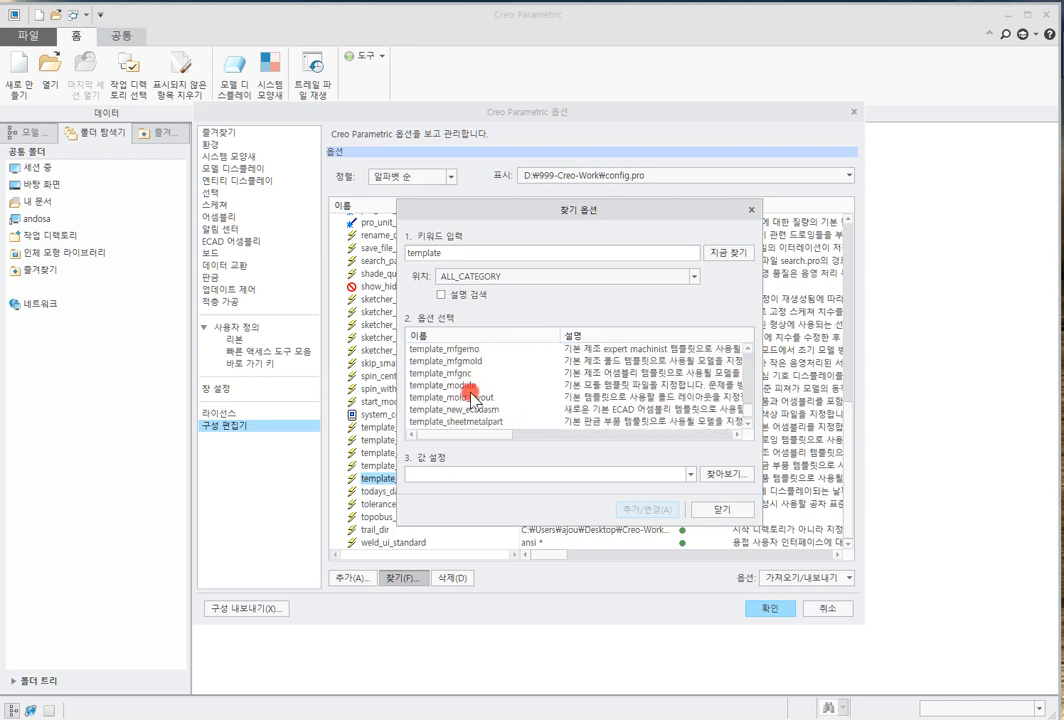
{"action": "left_click", "coordinate": [466, 422]}
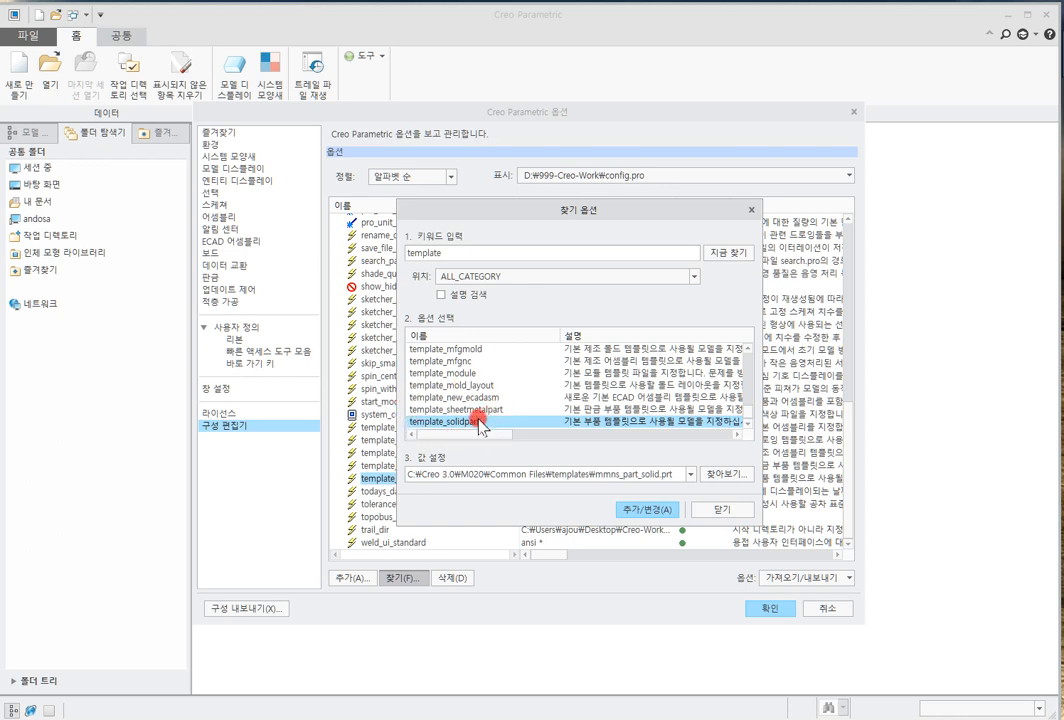
{"action": "left_click", "coordinate": [721, 481]}
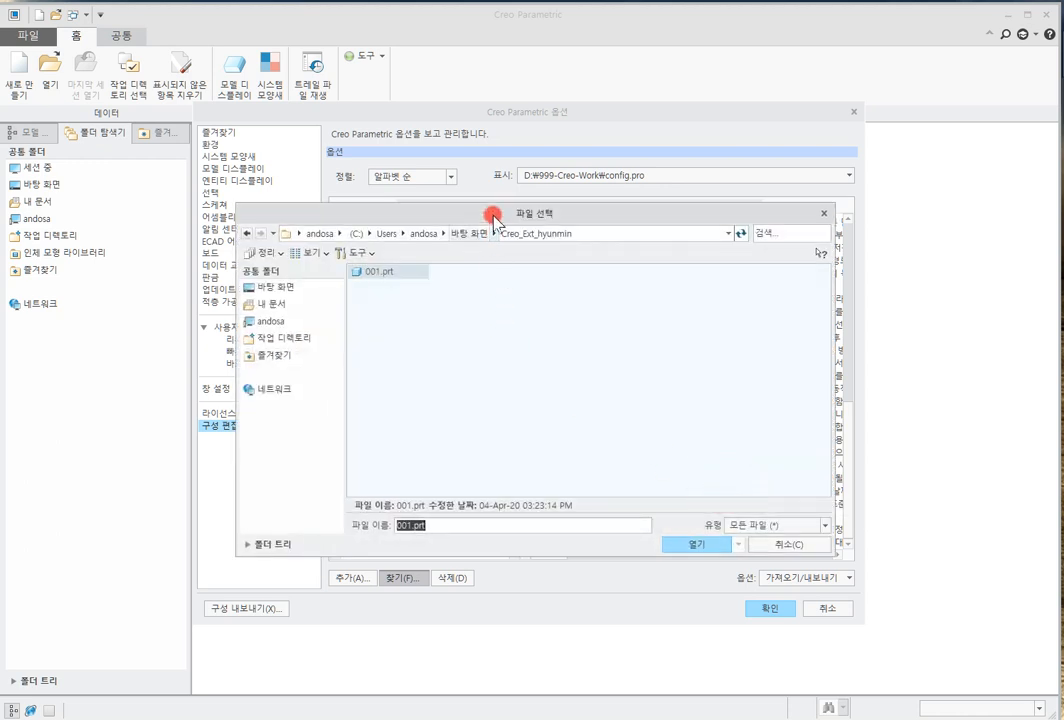
{"action": "left_click_drag", "start_coordinate": [494, 218], "coordinate": [473, 197]}
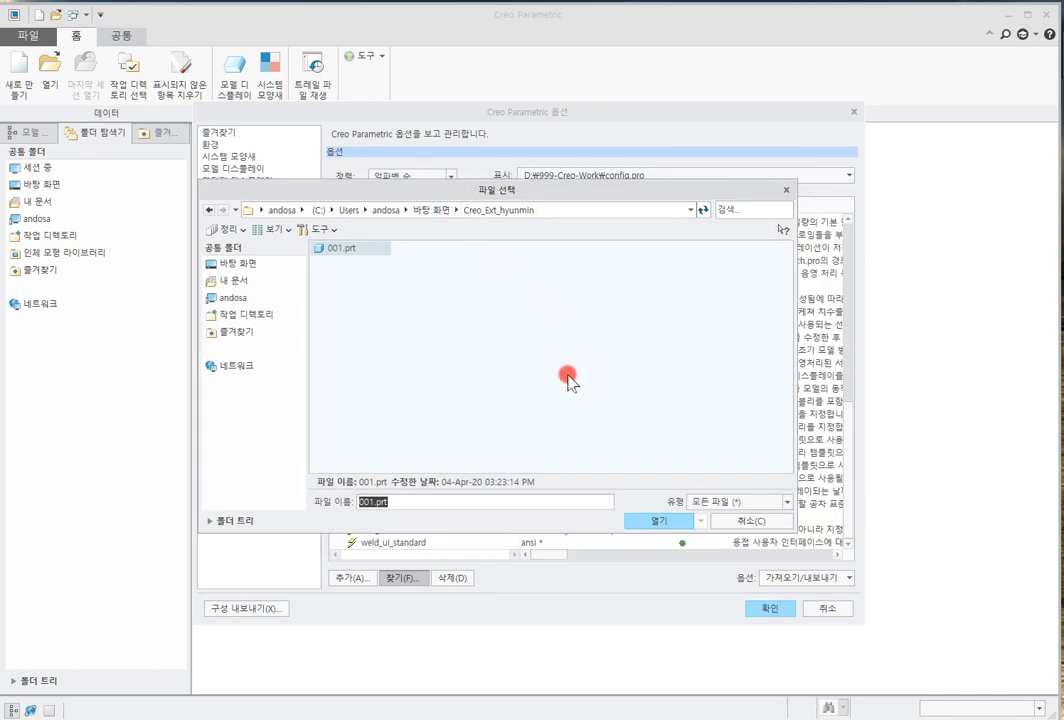
{"action": "left_click", "coordinate": [738, 521]}
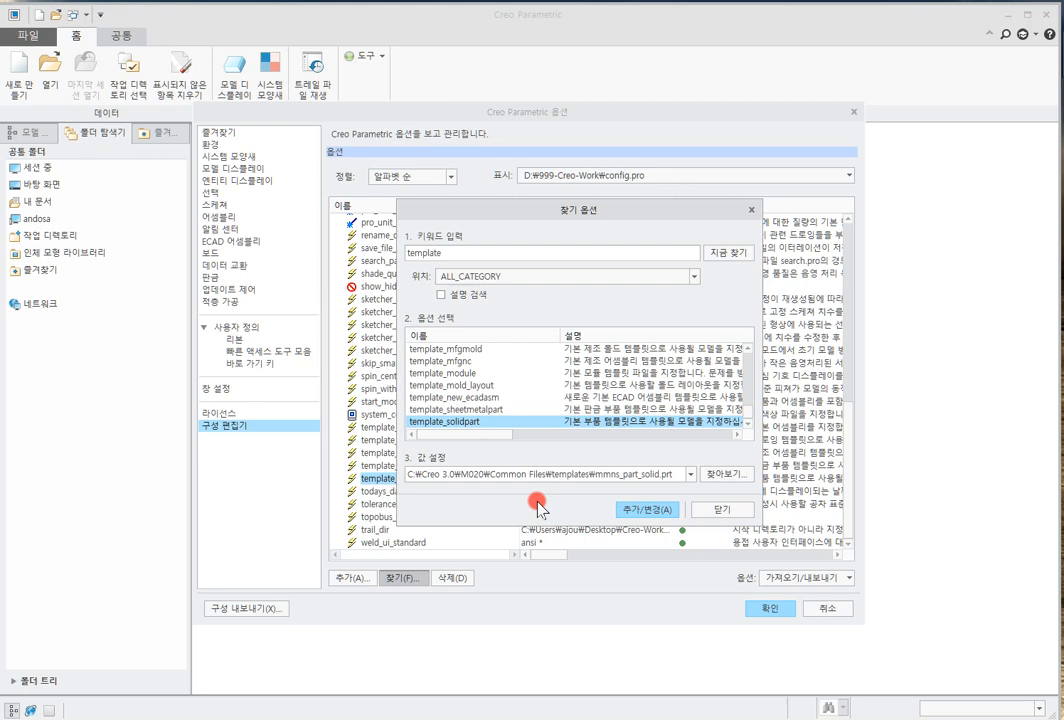
Browse for the option value in C:\Program Files\PTC\Creo 4.0\M020\Common Files\templates and select mmns_part_solid.prt
{"action": "left_click", "coordinate": [714, 473]}
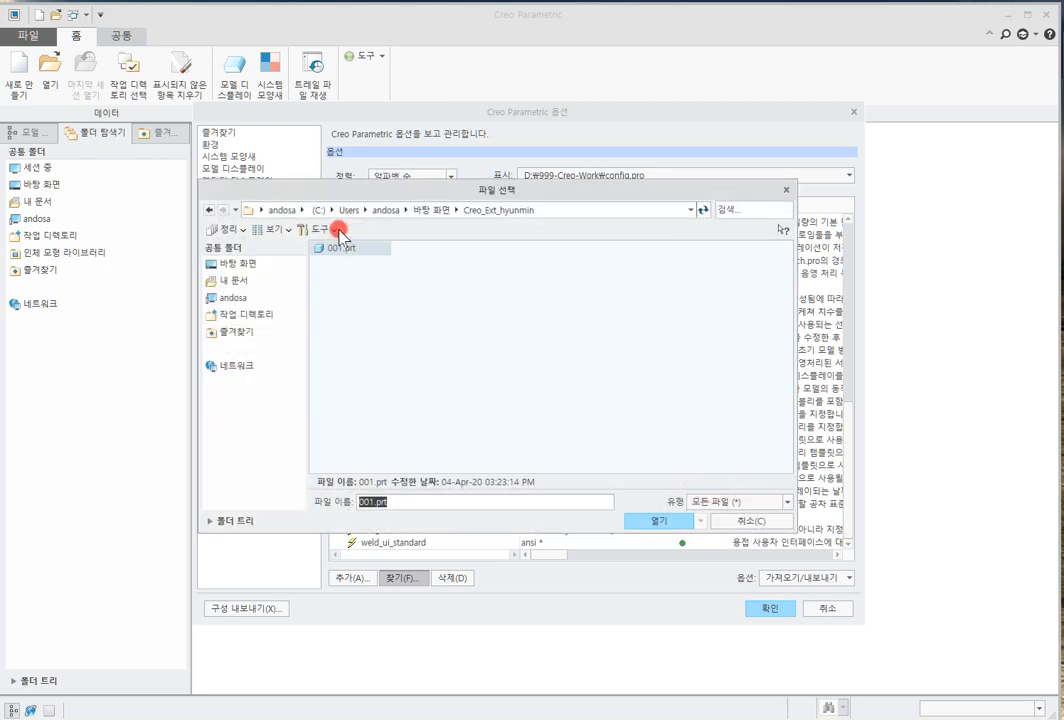
{"action": "left_click", "coordinate": [316, 210]}
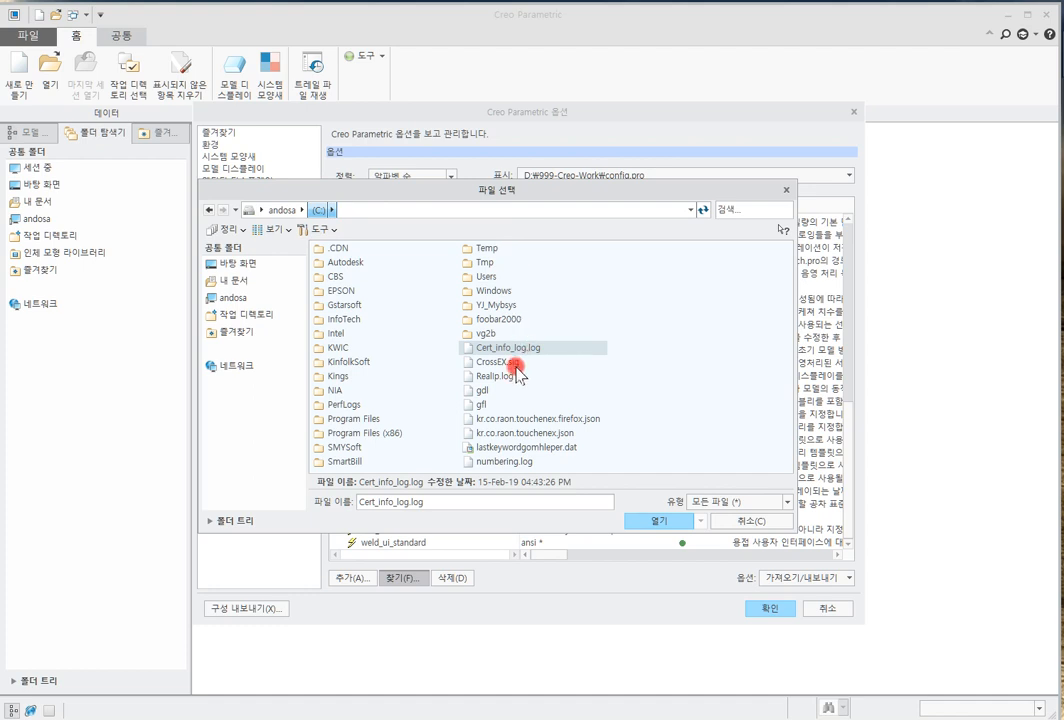
{"action": "double_click", "coordinate": [382, 419]}
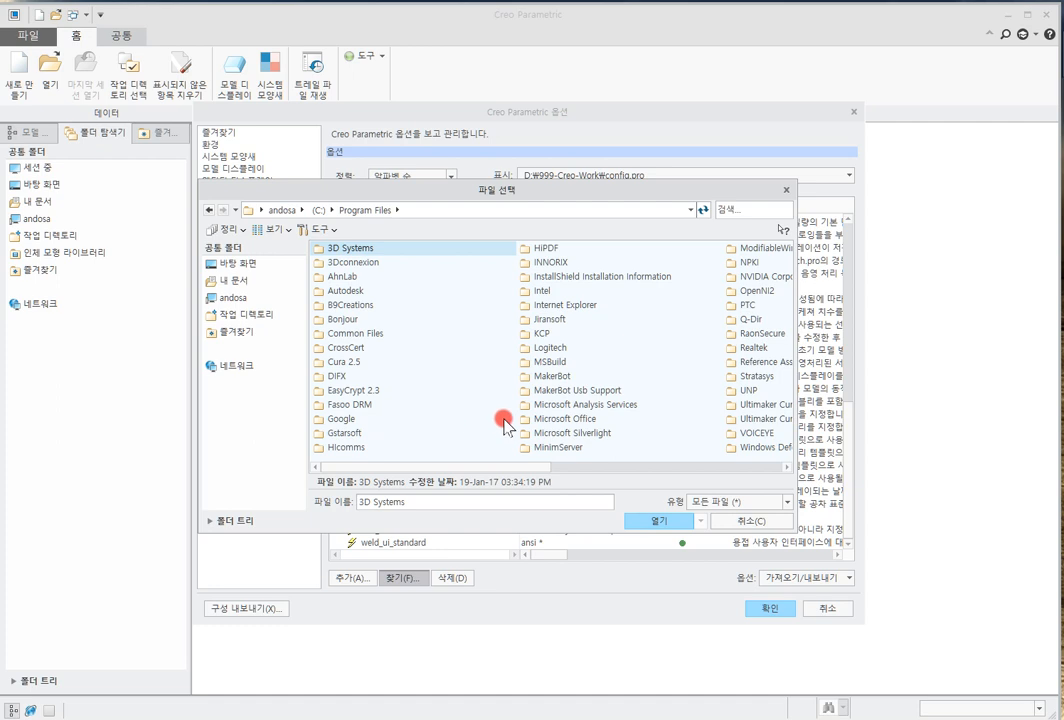
{"action": "scroll", "coordinate": [505, 425], "scroll_direction": "down", "scroll_amount": 2}
{"action": "double_click", "coordinate": [344, 304]}
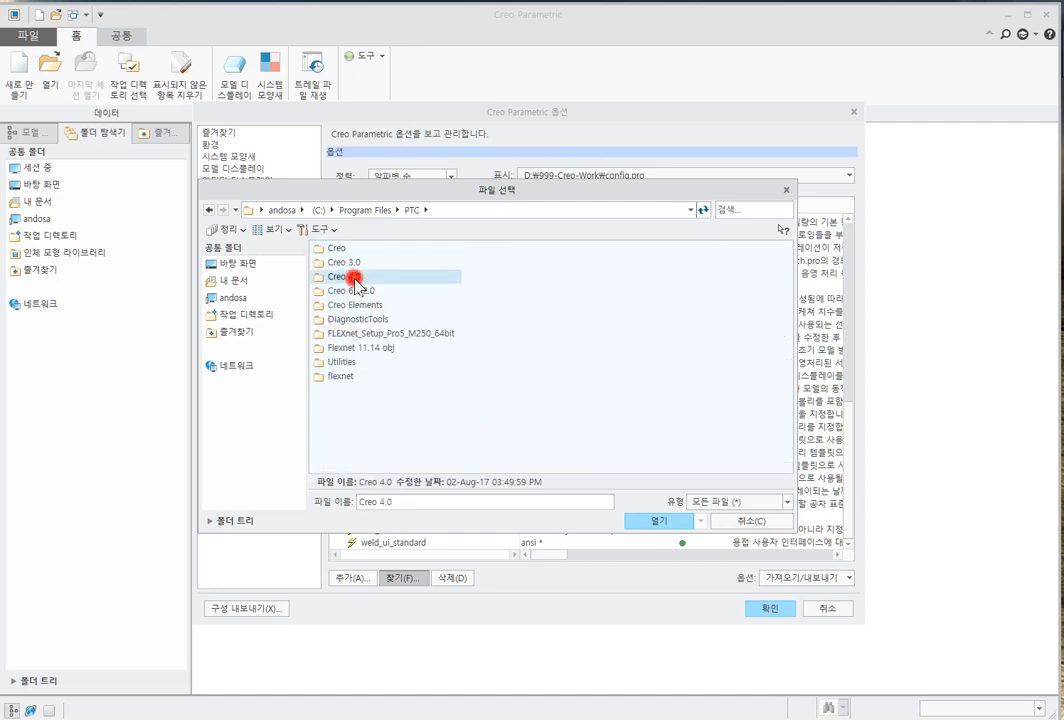
{"action": "double_click", "coordinate": [352, 277]}
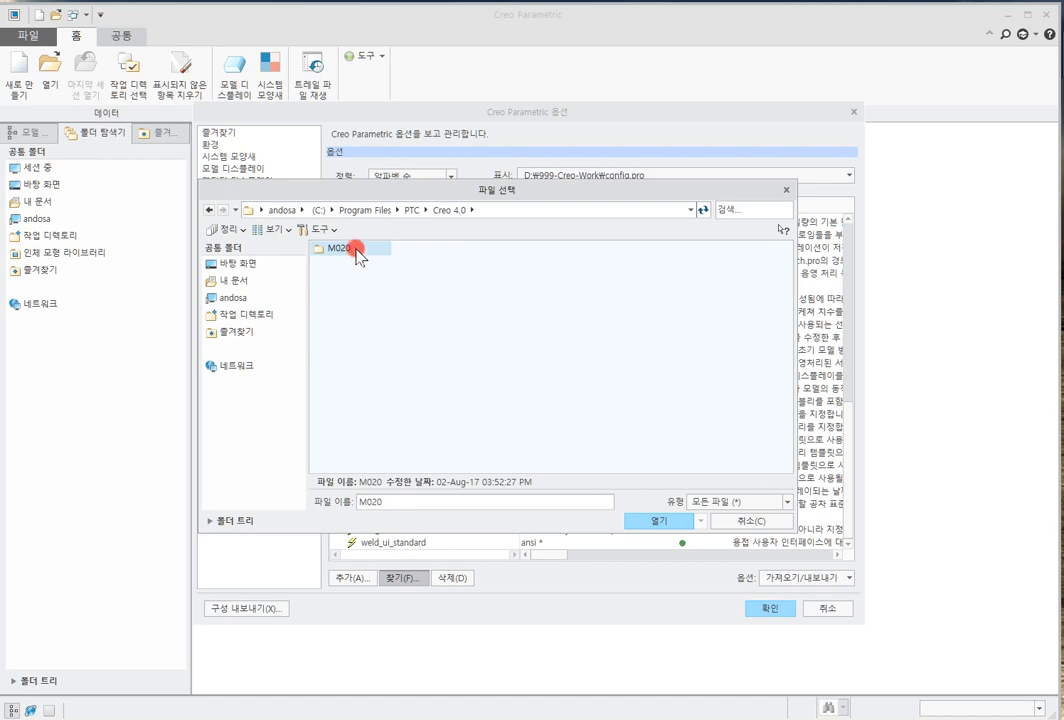
{"action": "double_click", "coordinate": [357, 250]}
{"action": "double_click", "coordinate": [352, 250]}
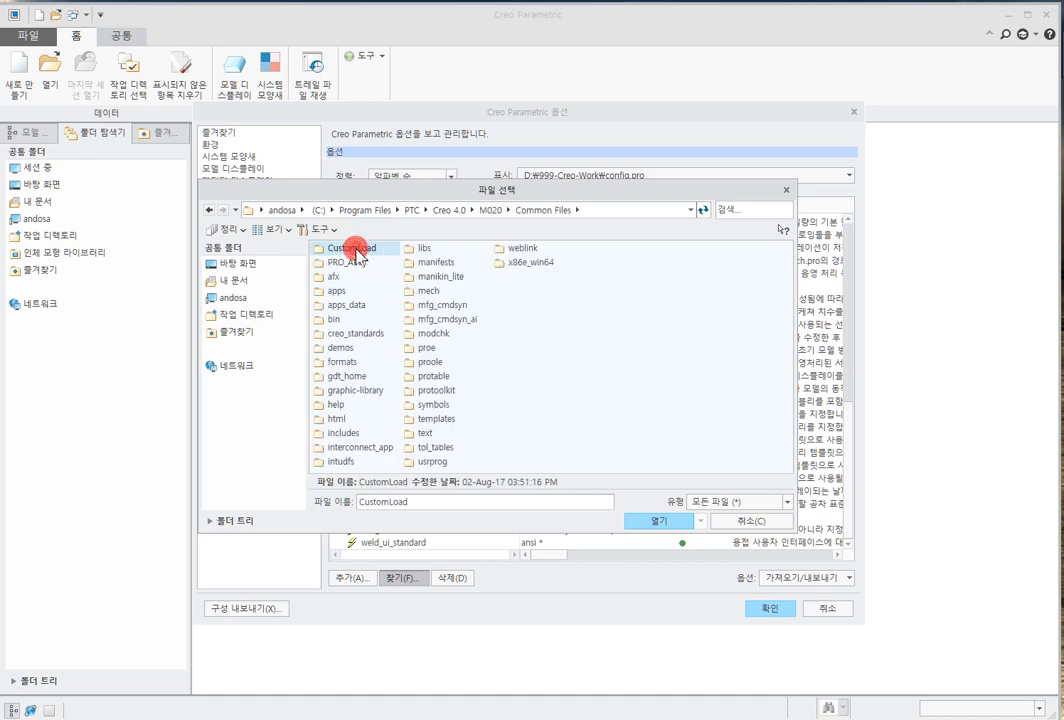
{"action": "double_click", "coordinate": [437, 419]}
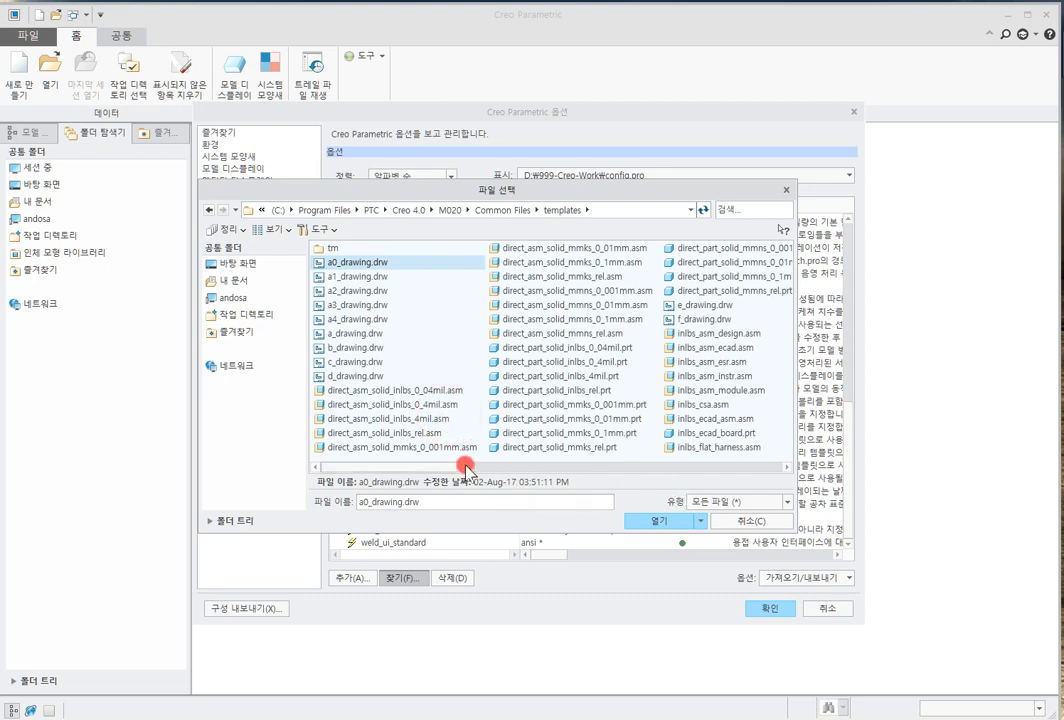
{"action": "left_click_drag", "start_coordinate": [466, 466], "coordinate": [765, 467]}
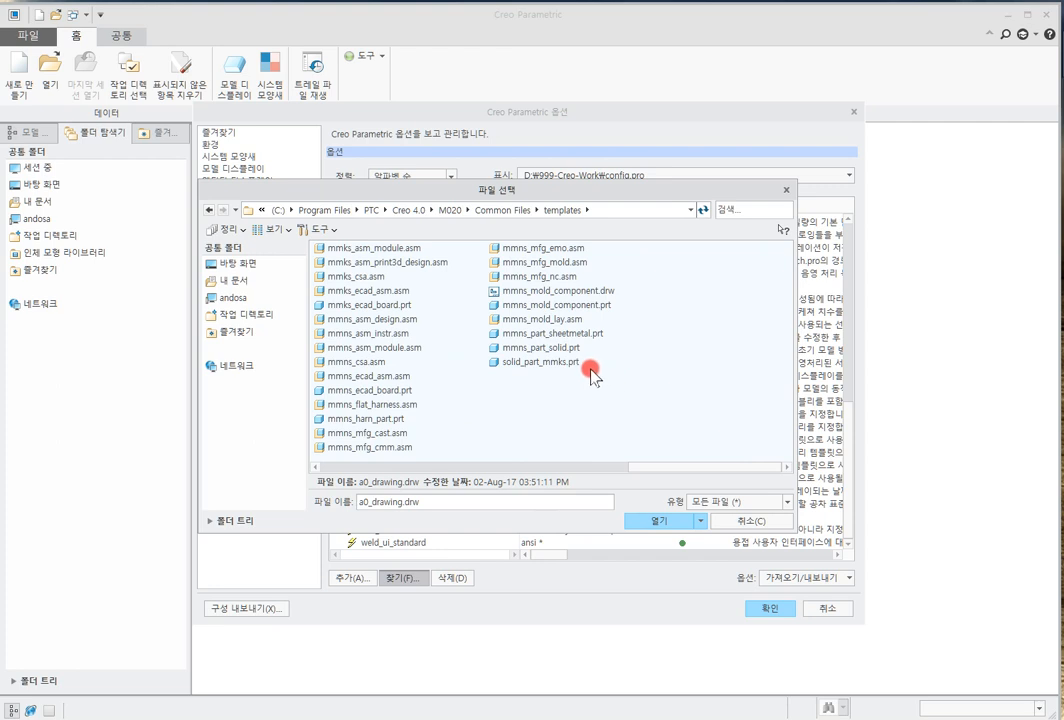
{"action": "left_click", "coordinate": [519, 349]}
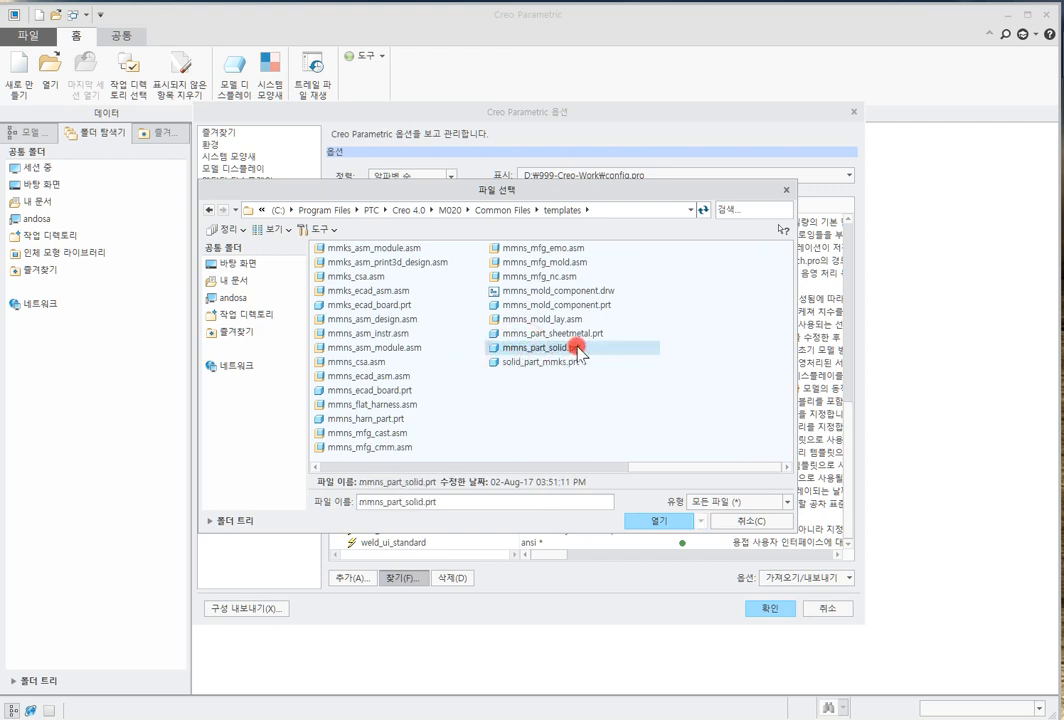
Switch to PowerPoint and review the slide that pairs each template option with its mmns template file
{"action": "left_click_drag", "start_coordinate": [0, 24], "coordinate": [537, 22]}
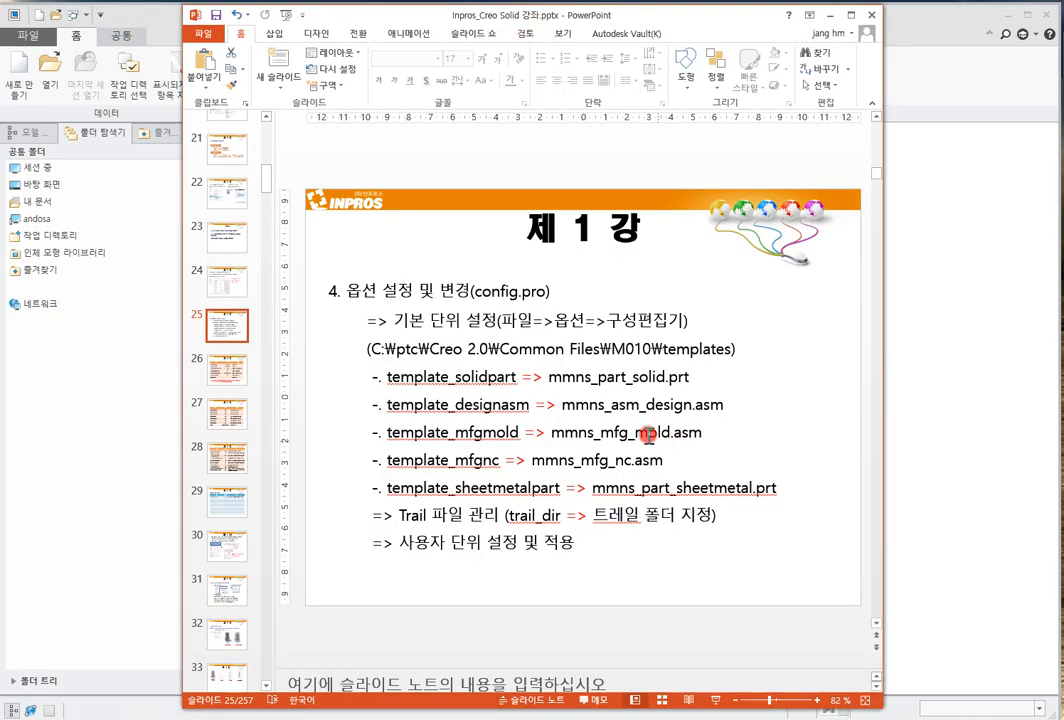
{"action": "left_click_drag", "start_coordinate": [456, 377], "coordinate": [511, 377]}
{"action": "left_click_drag", "start_coordinate": [598, 378], "coordinate": [681, 378]}
{"action": "left_click", "coordinate": [456, 405]}
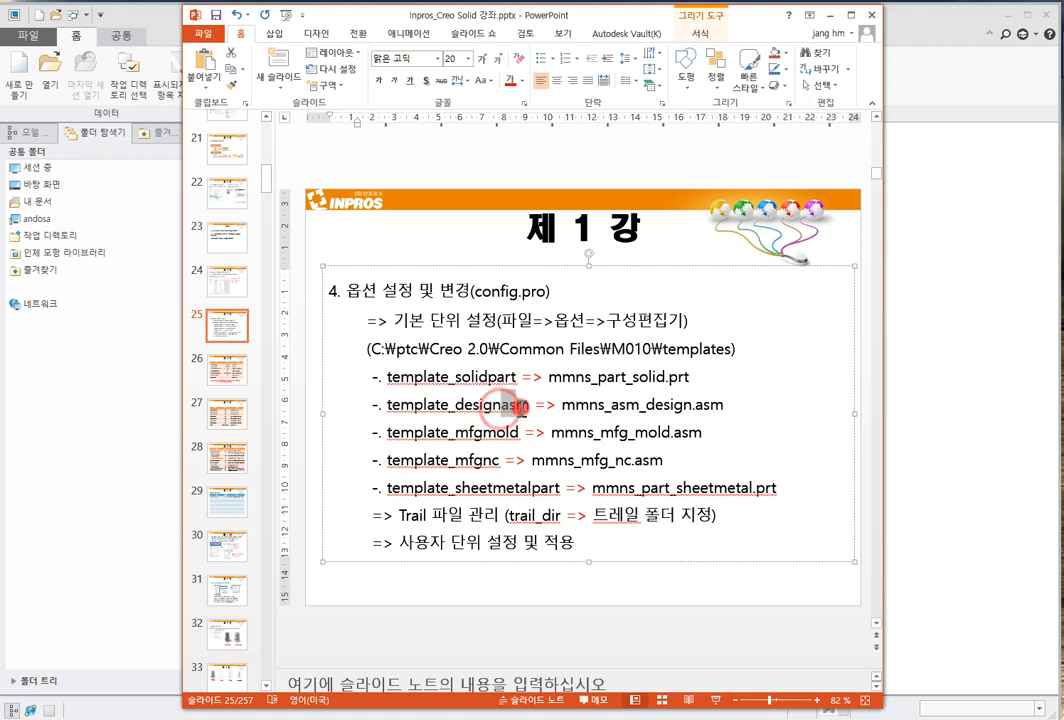
{"action": "left_click_drag", "start_coordinate": [510, 406], "coordinate": [698, 407]}
{"action": "left_click_drag", "start_coordinate": [453, 437], "coordinate": [481, 436]}
{"action": "left_click_drag", "start_coordinate": [485, 435], "coordinate": [588, 433]}
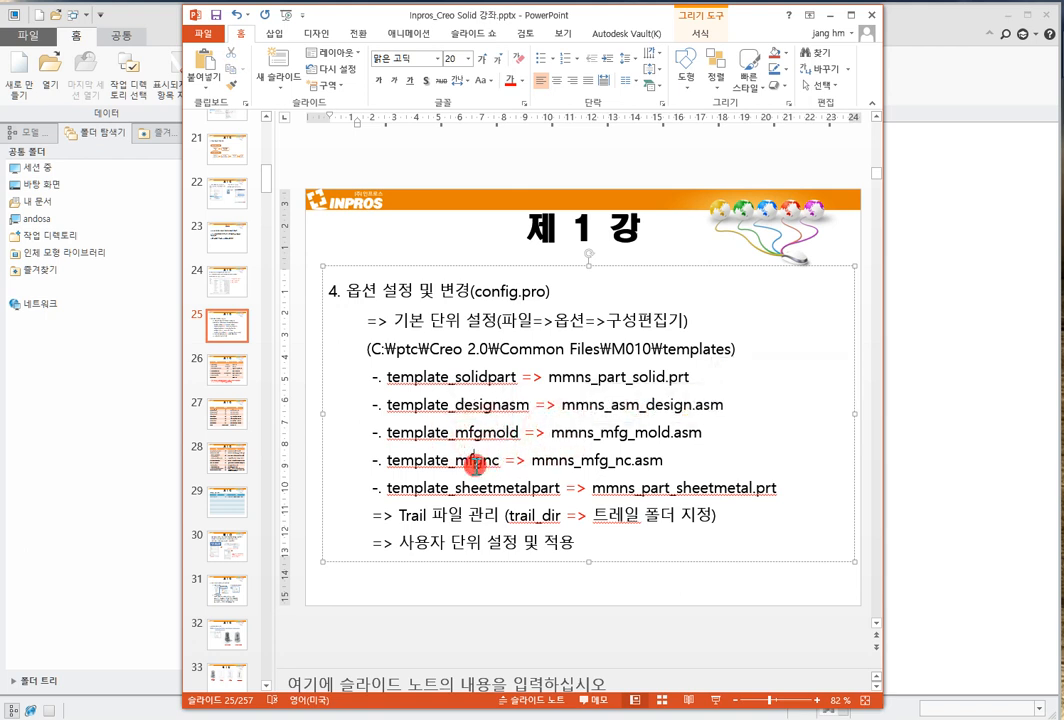
{"action": "left_click_drag", "start_coordinate": [484, 461], "coordinate": [555, 490]}
{"action": "left_click", "coordinate": [540, 462]}
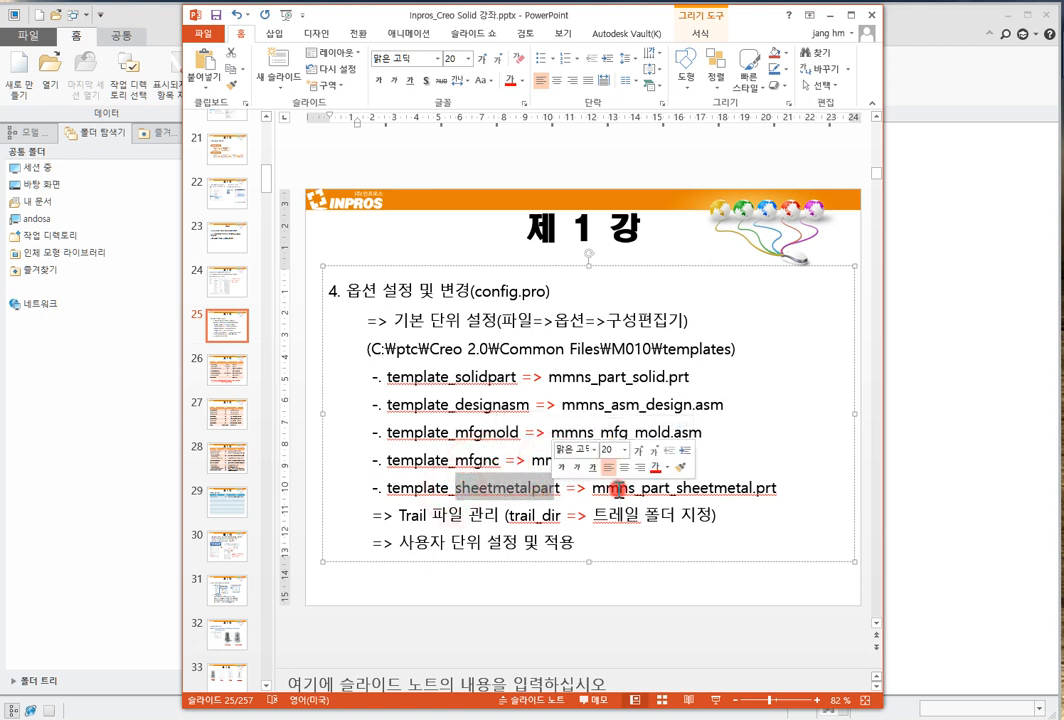
{"action": "left_click", "coordinate": [628, 576]}
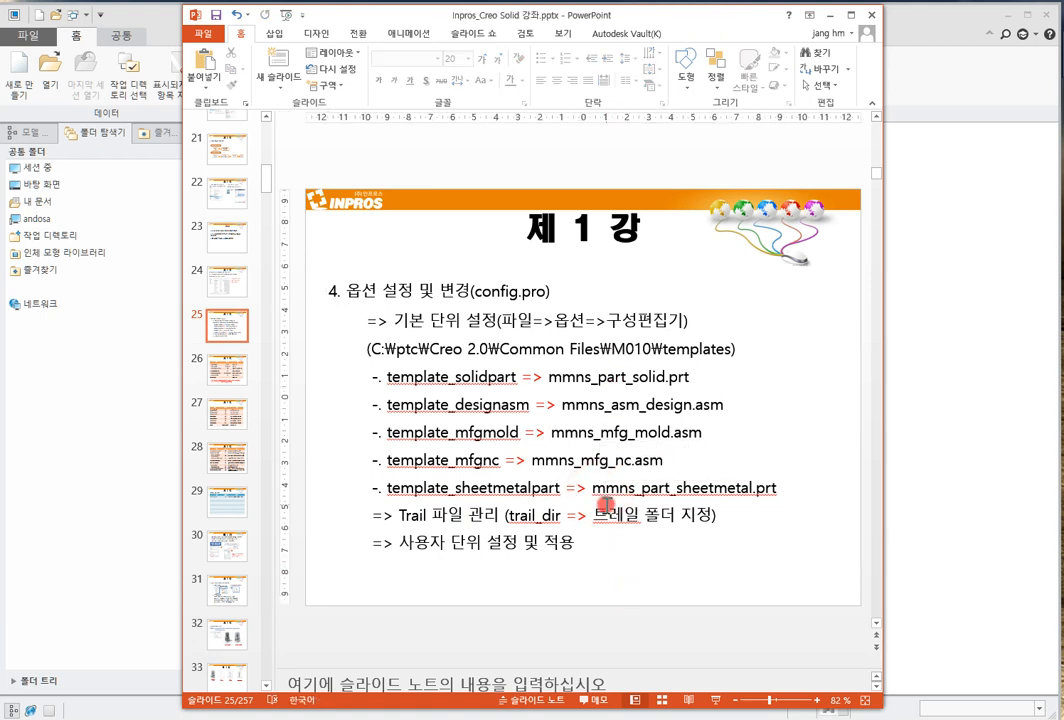
Highlight the template_solidpart and template_designasm lines on the slide, and return to the Creo file selection
{"action": "left_click_drag", "start_coordinate": [386, 378], "coordinate": [724, 410]}
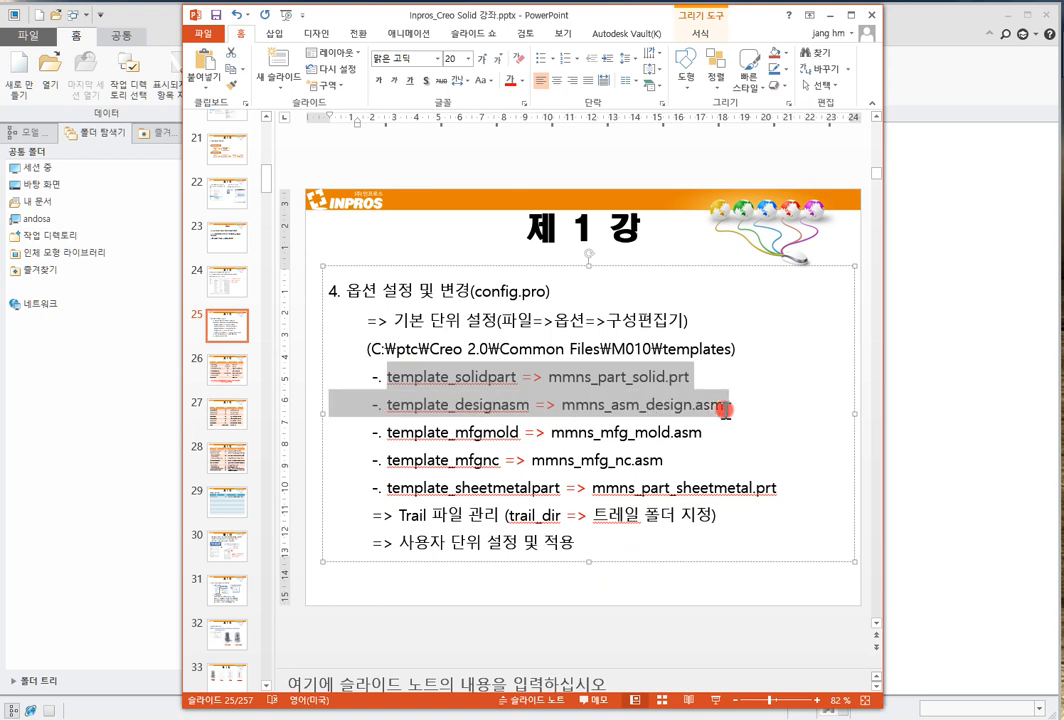
{"action": "left_click", "coordinate": [748, 568]}
{"action": "left_click", "coordinate": [748, 18]}
{"action": "left_click_drag", "start_coordinate": [750, 16], "coordinate": [0, 14]}
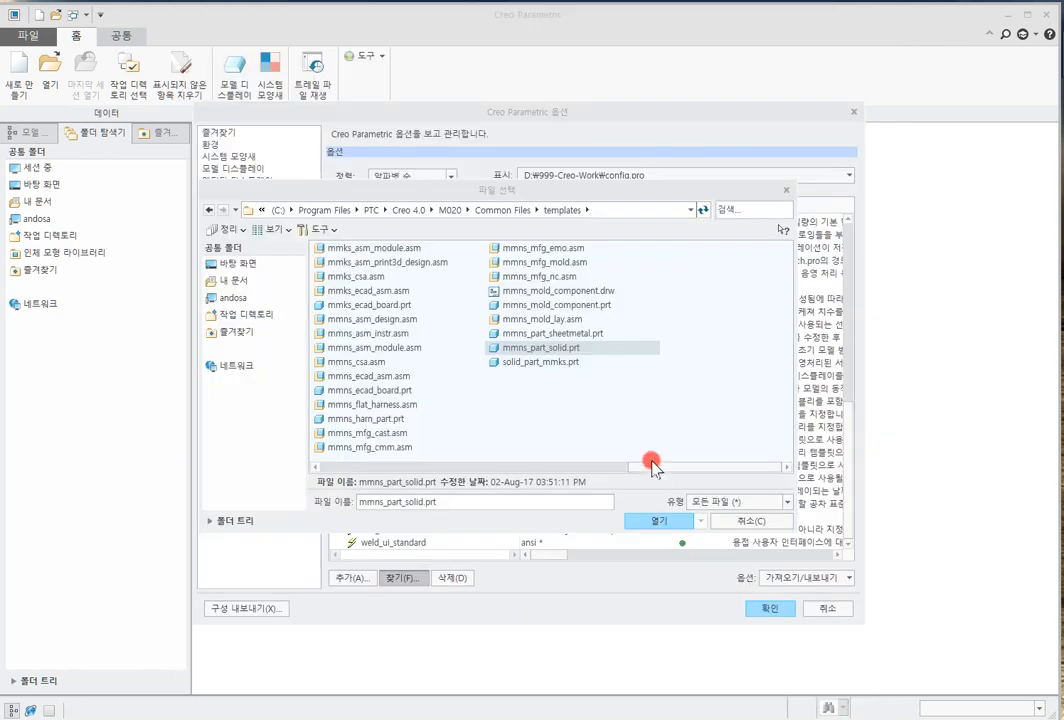
Apply mmns_part_solid.prt as the template_solidpart value, close the find dialog and widen the value column to check the path
{"action": "left_click", "coordinate": [527, 346]}
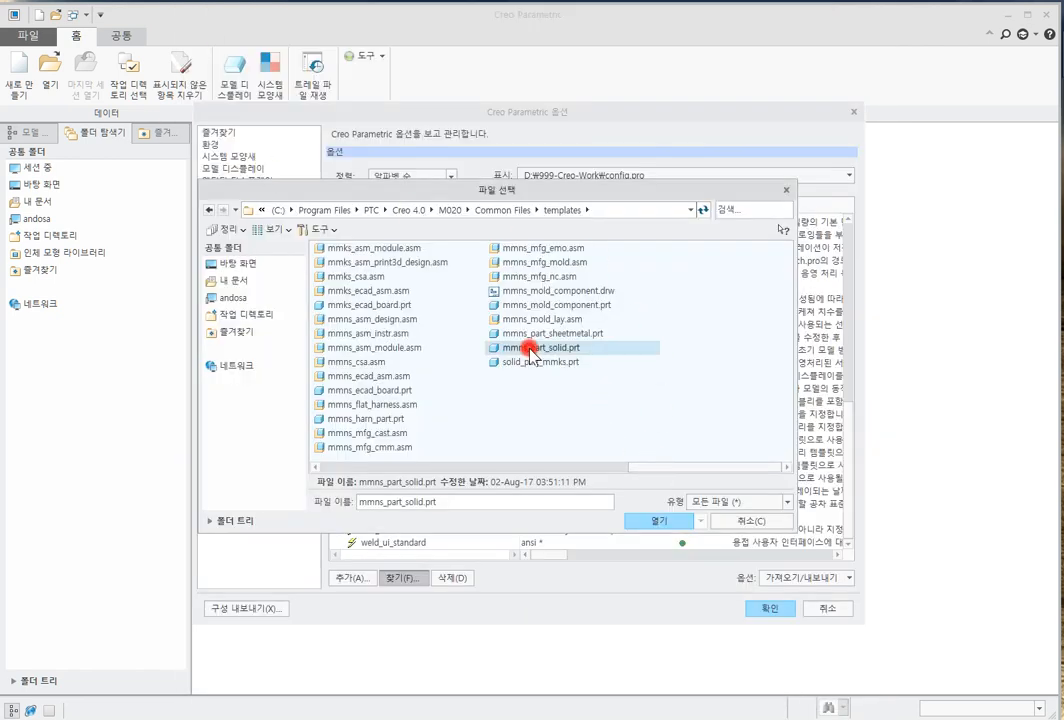
{"action": "left_click", "coordinate": [668, 519]}
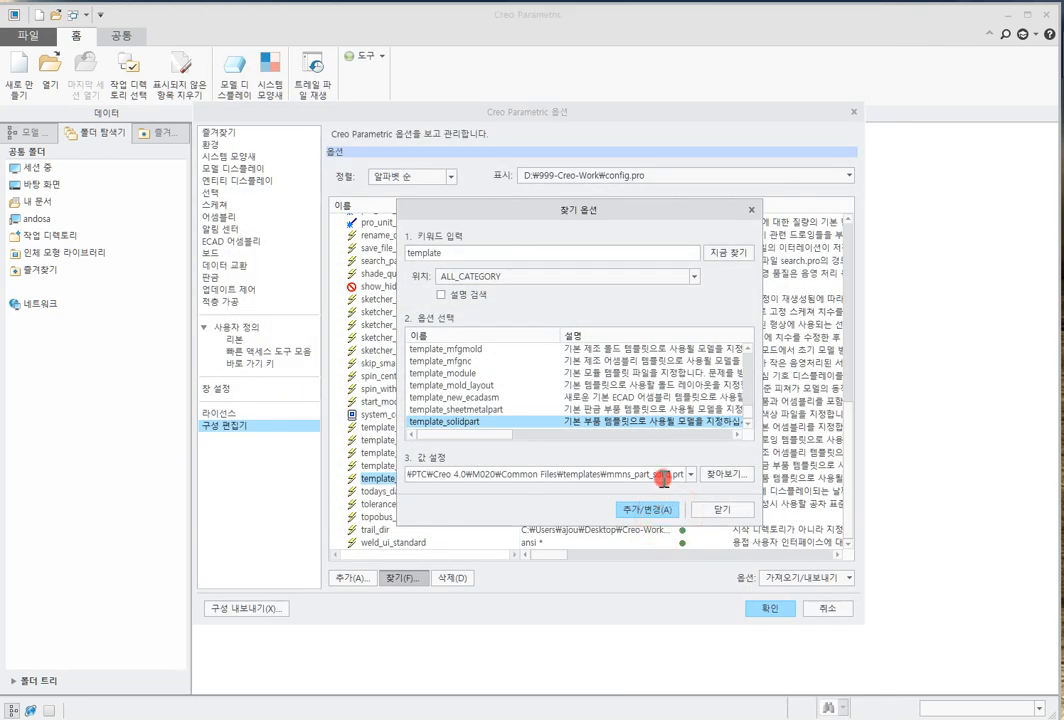
{"action": "left_click", "coordinate": [664, 512]}
{"action": "left_click", "coordinate": [697, 508]}
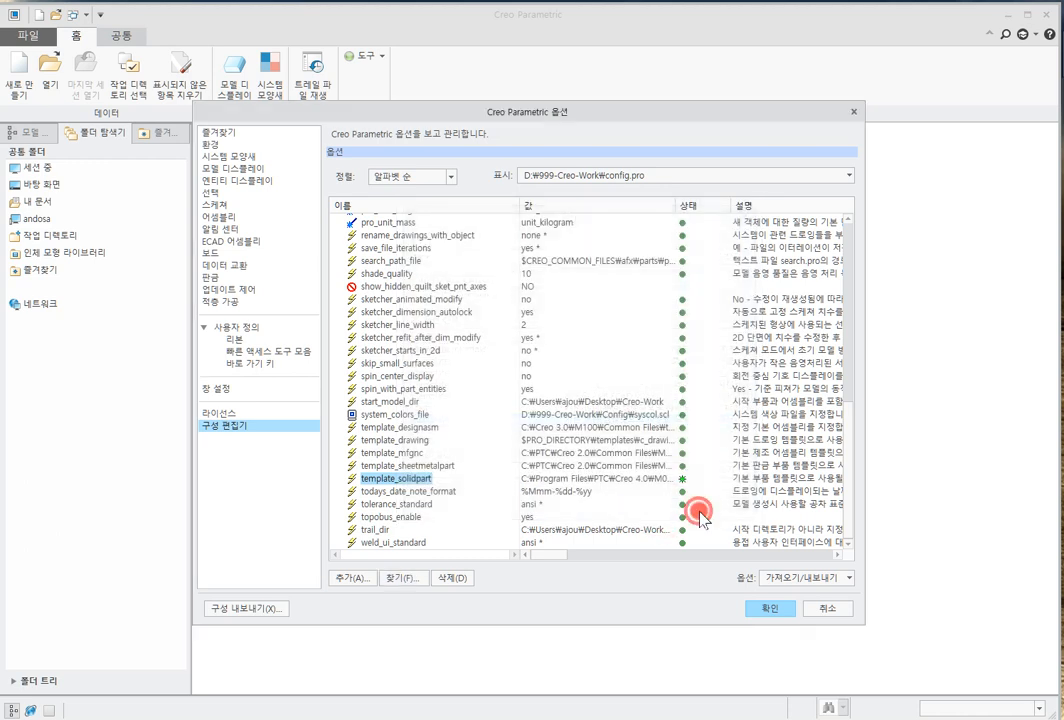
{"action": "left_click", "coordinate": [563, 479]}
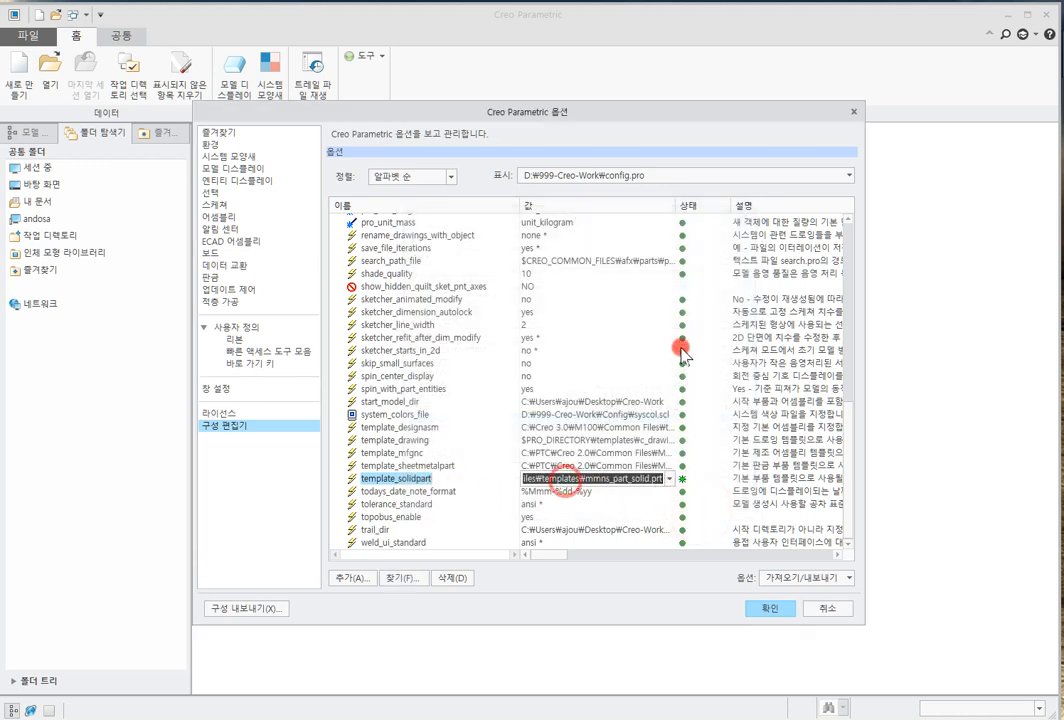
{"action": "left_click_drag", "start_coordinate": [678, 204], "coordinate": [760, 206]}
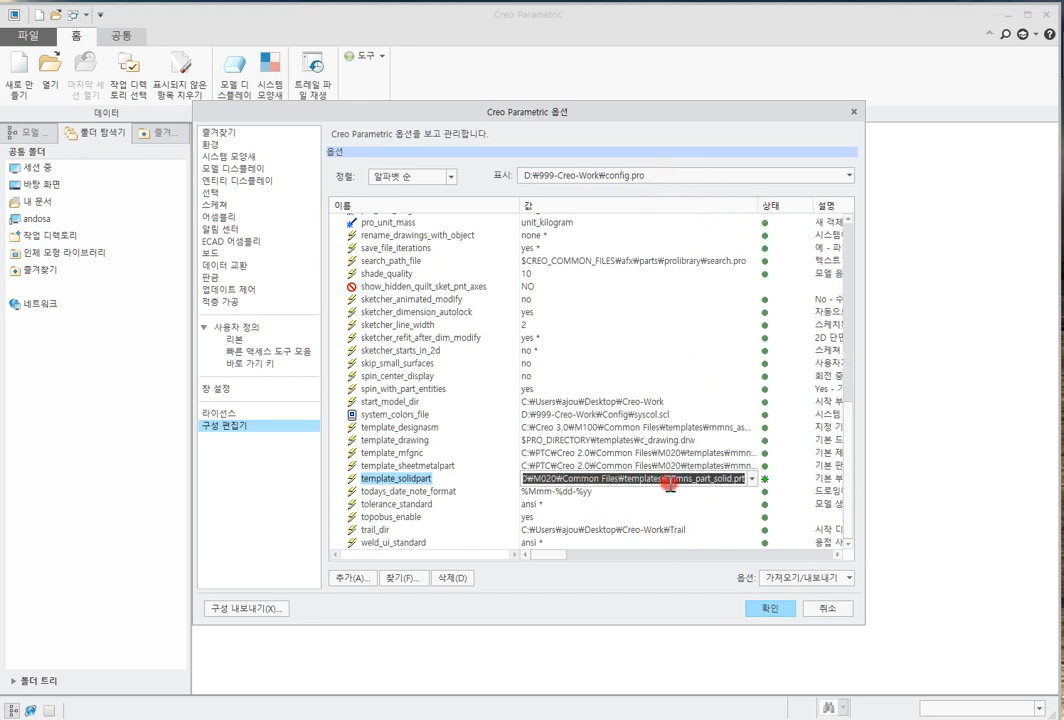
Confirm the option changes and save them as config.pro in the working directory
{"action": "left_click", "coordinate": [785, 606]}
{"action": "left_click", "coordinate": [141, 435]}
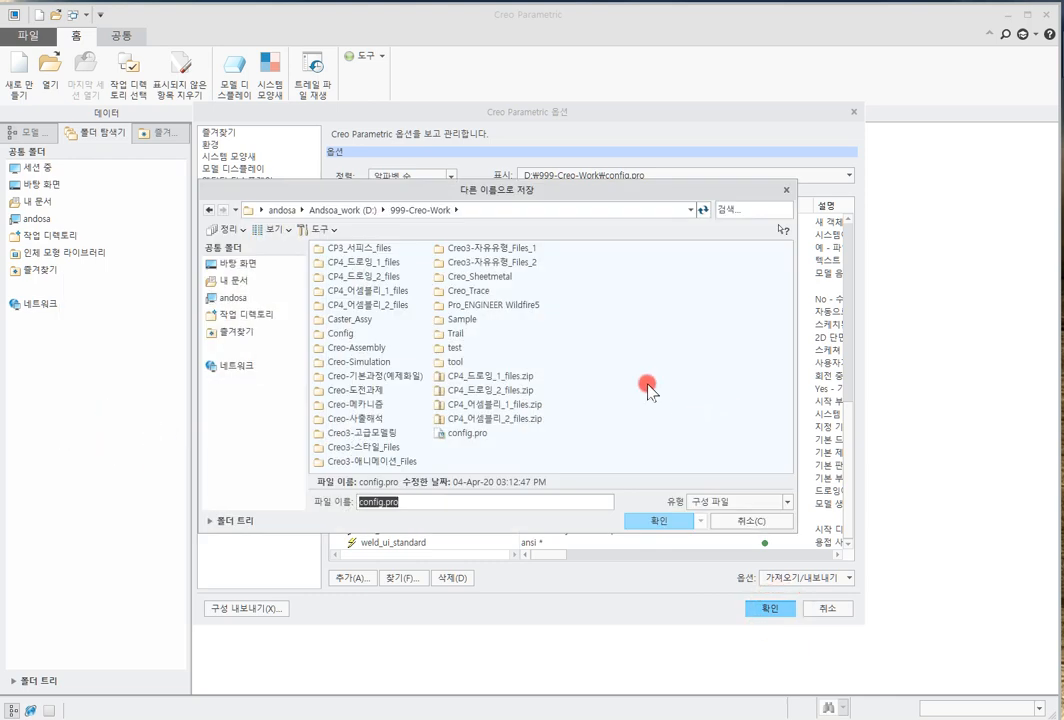
{"action": "left_click_drag", "start_coordinate": [511, 197], "coordinate": [515, 161]}
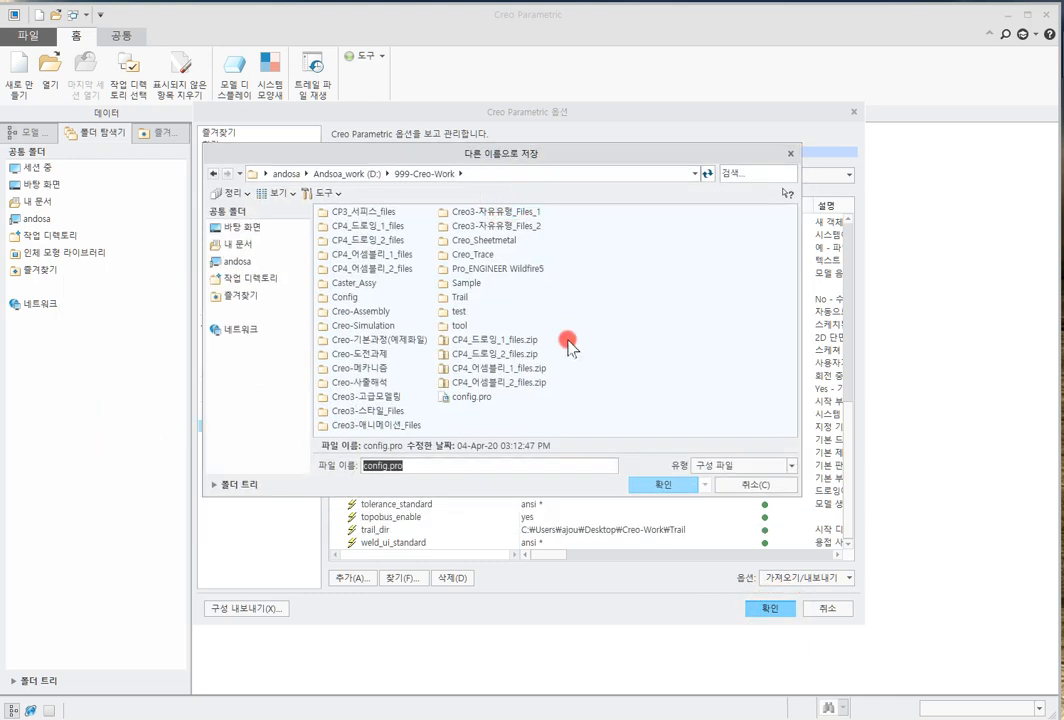
{"action": "left_click", "coordinate": [228, 279]}
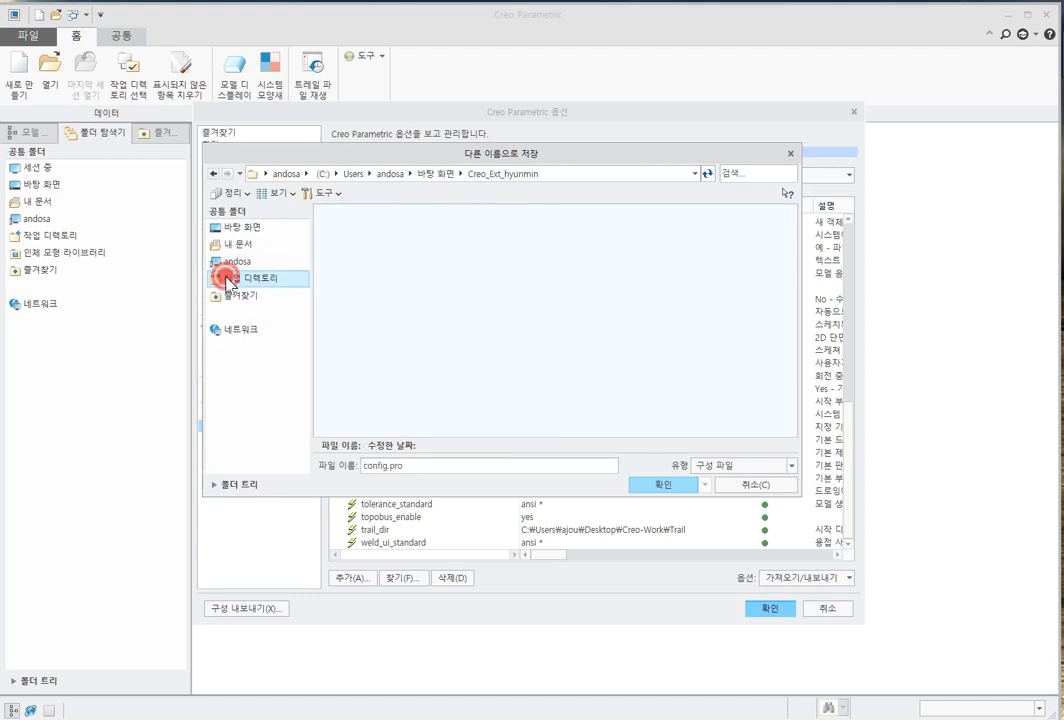
{"action": "left_click", "coordinate": [484, 176]}
{"action": "left_click", "coordinate": [369, 462]}
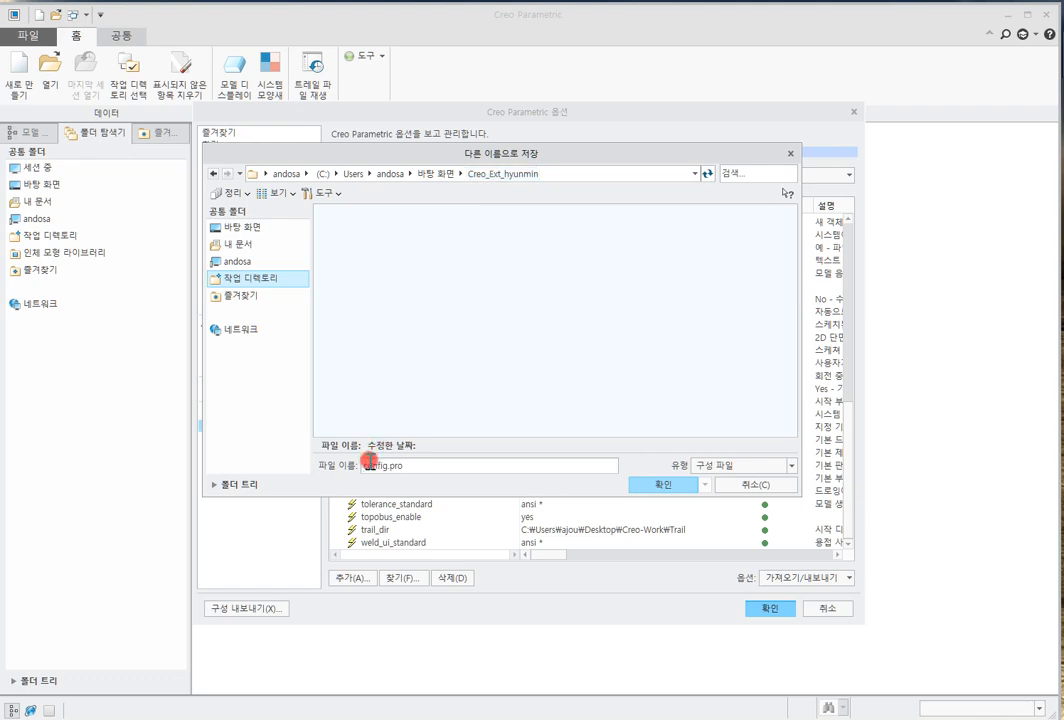
{"action": "left_click", "coordinate": [681, 486]}
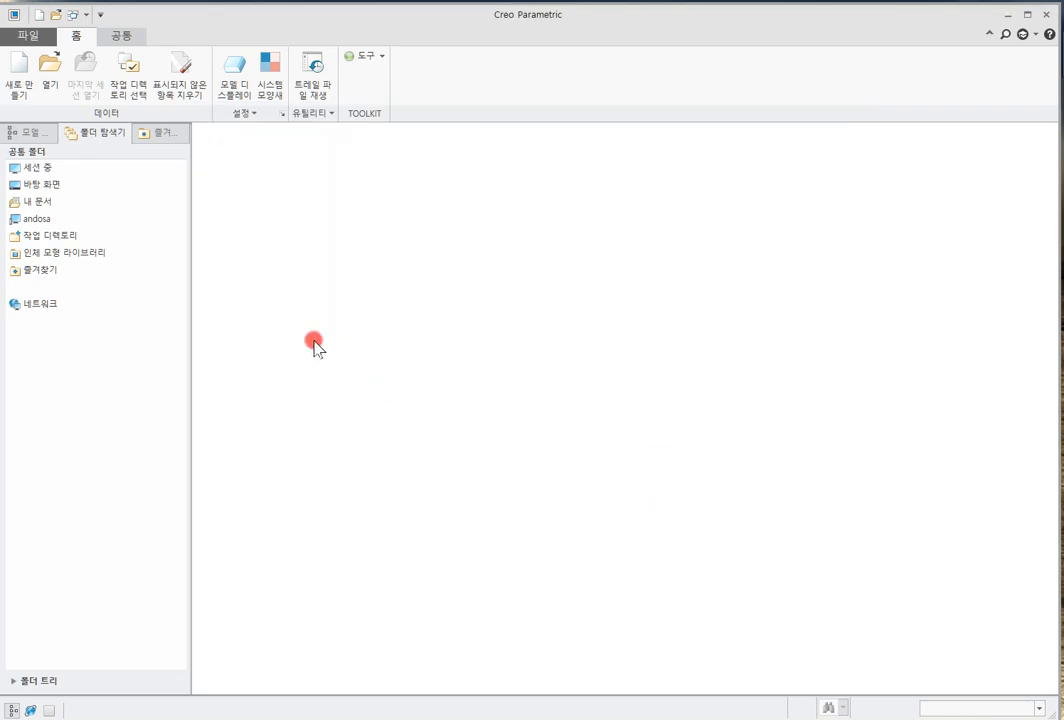
Reopen the configuration editor and select the template_designasm option in the list
{"action": "left_click", "coordinate": [32, 37]}
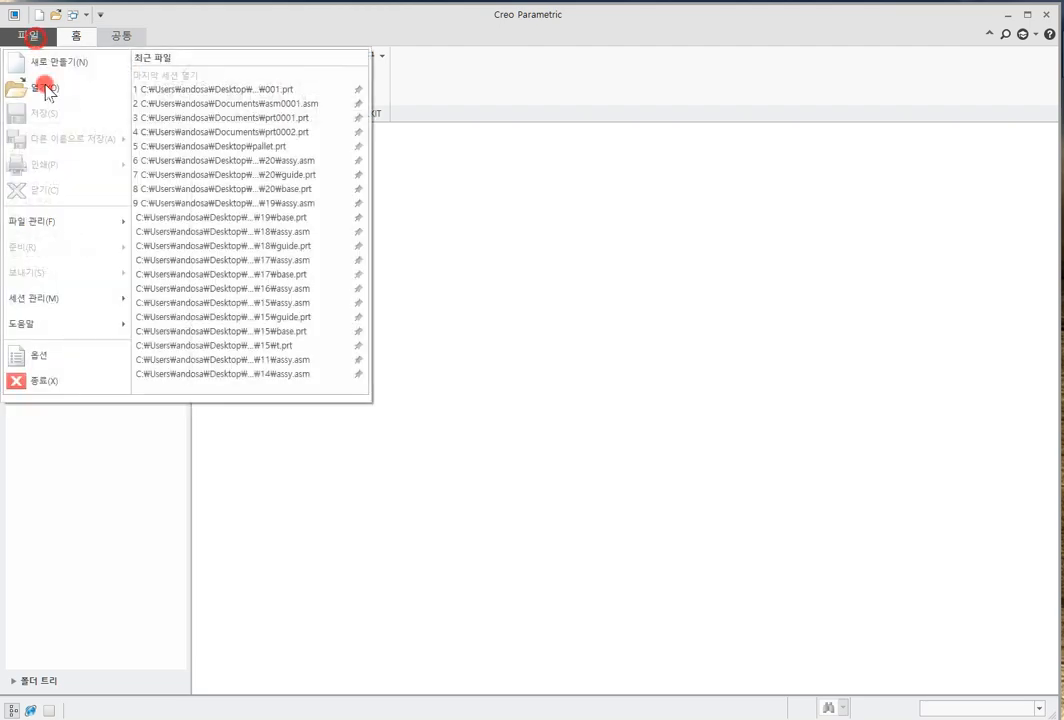
{"action": "left_click", "coordinate": [97, 354]}
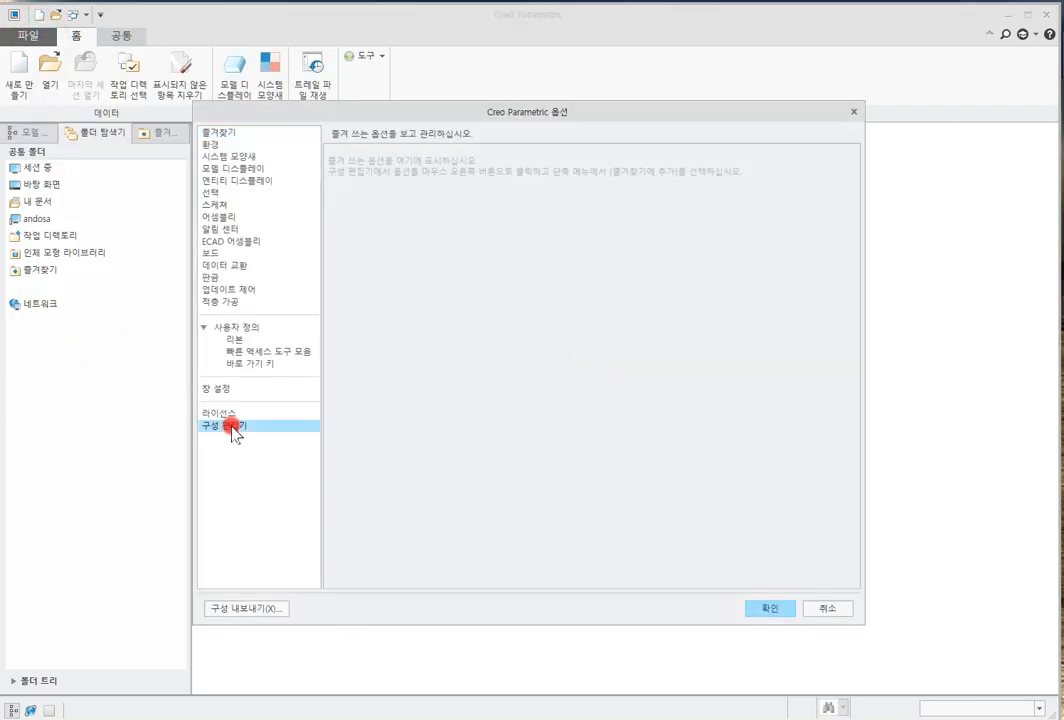
{"action": "left_click", "coordinate": [233, 428]}
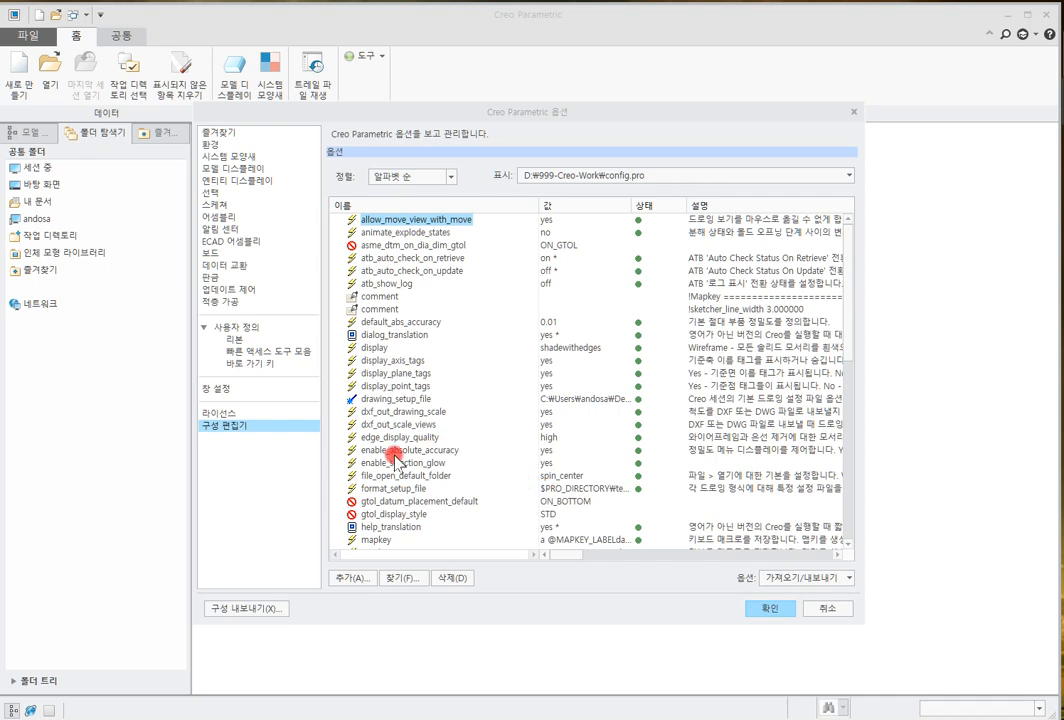
{"action": "left_click", "coordinate": [408, 578]}
{"action": "left_click", "coordinate": [675, 507]}
{"action": "scroll", "coordinate": [472, 460], "scroll_direction": "down", "scroll_amount": 2}
{"action": "scroll", "coordinate": [472, 460], "scroll_direction": "down", "scroll_amount": 10}
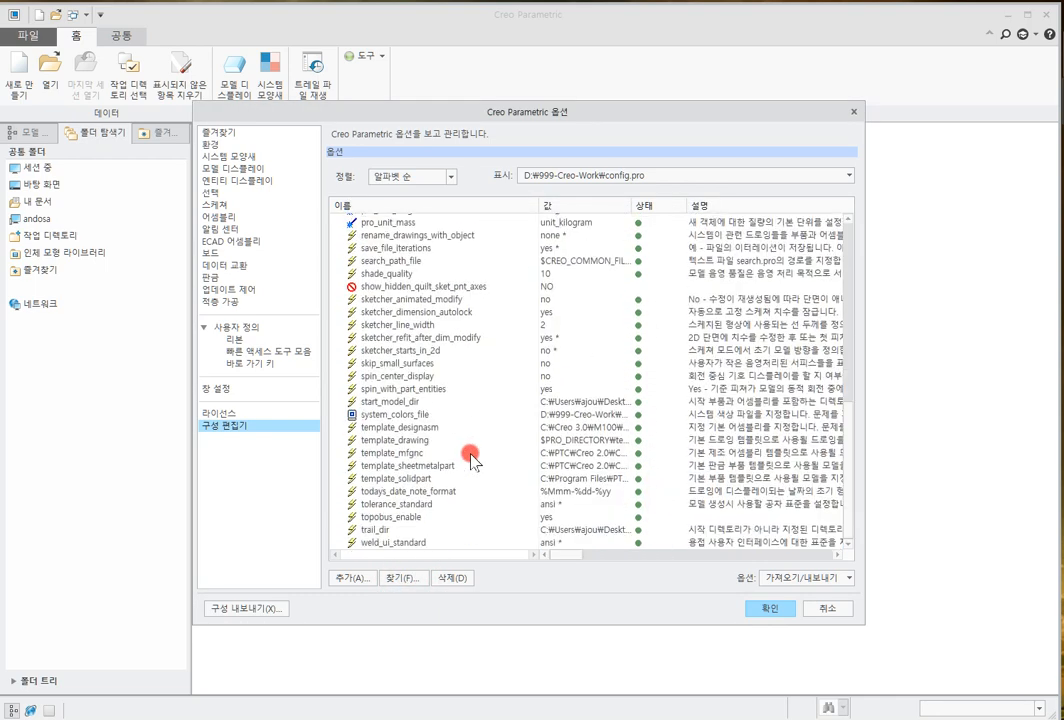
{"action": "left_click", "coordinate": [420, 428]}
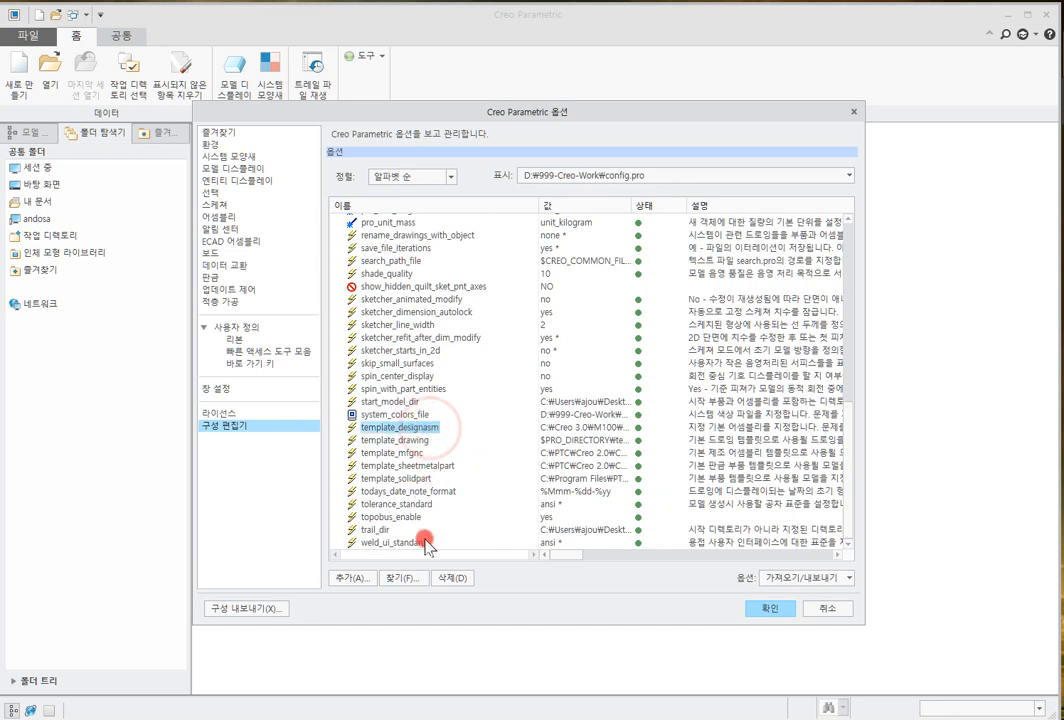
Search the configuration options for "template" and select template_designasm among the matches
{"action": "left_click", "coordinate": [403, 577]}
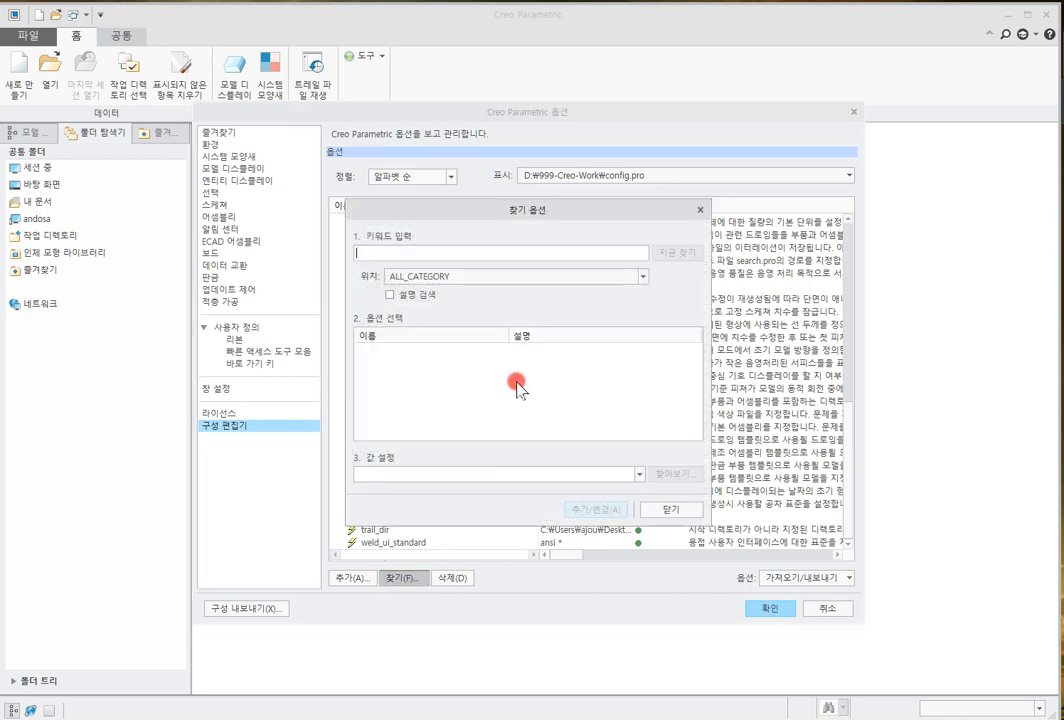
{"action": "type", "text": "templ"}
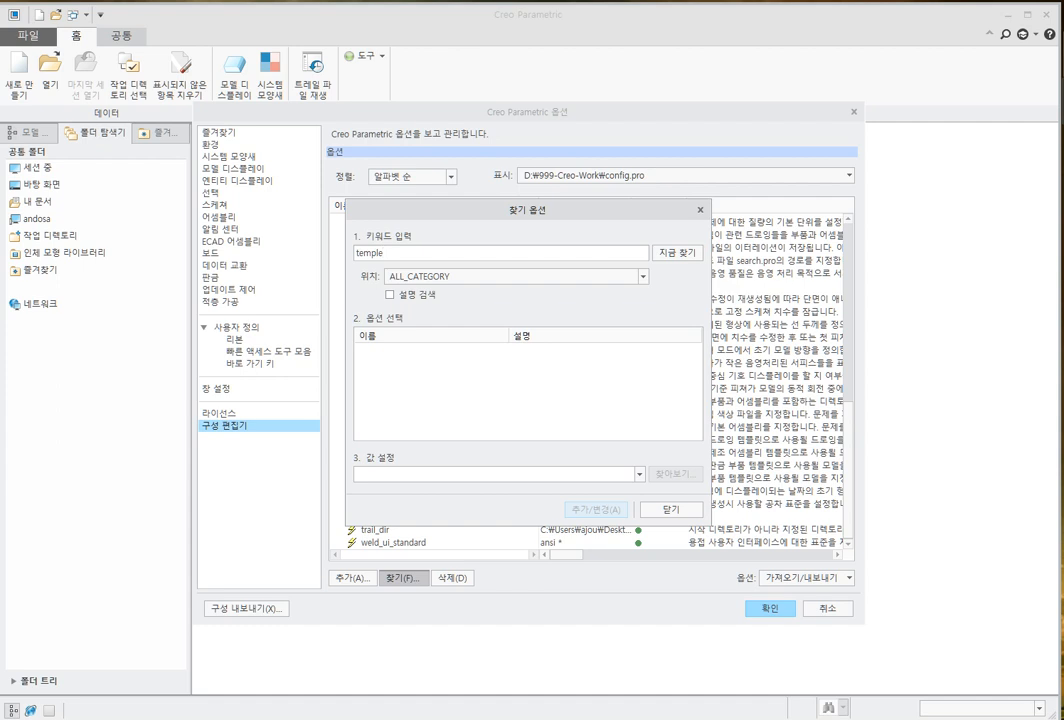
{"action": "type", "text": "e"}
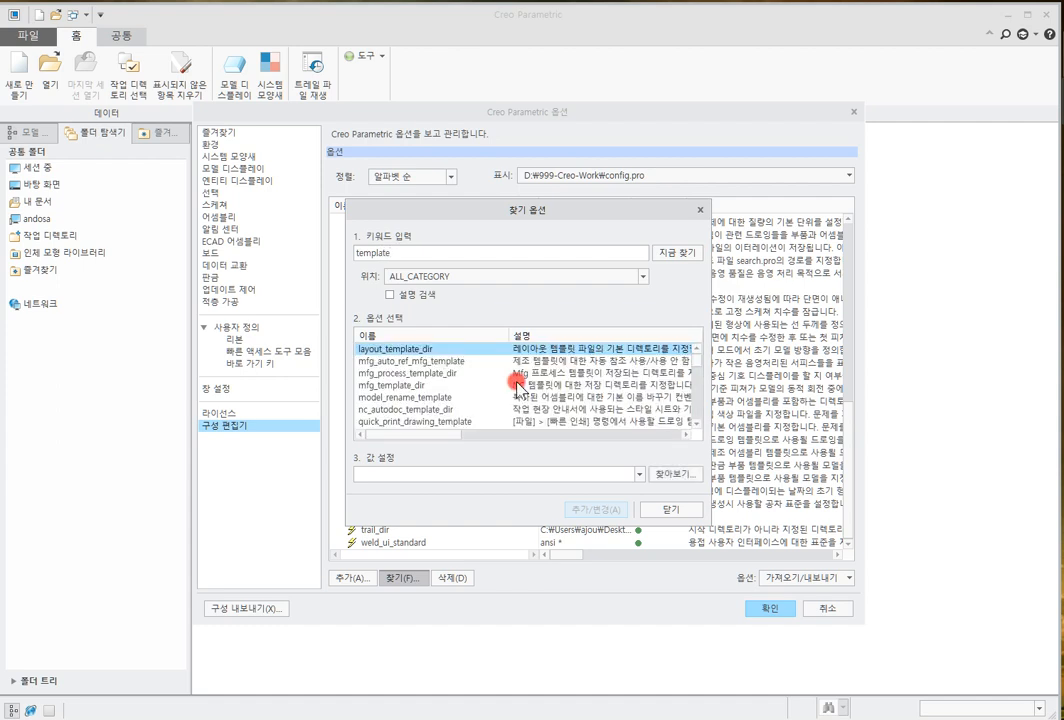
{"action": "scroll", "coordinate": [515, 378], "scroll_direction": "down", "scroll_amount": 6}
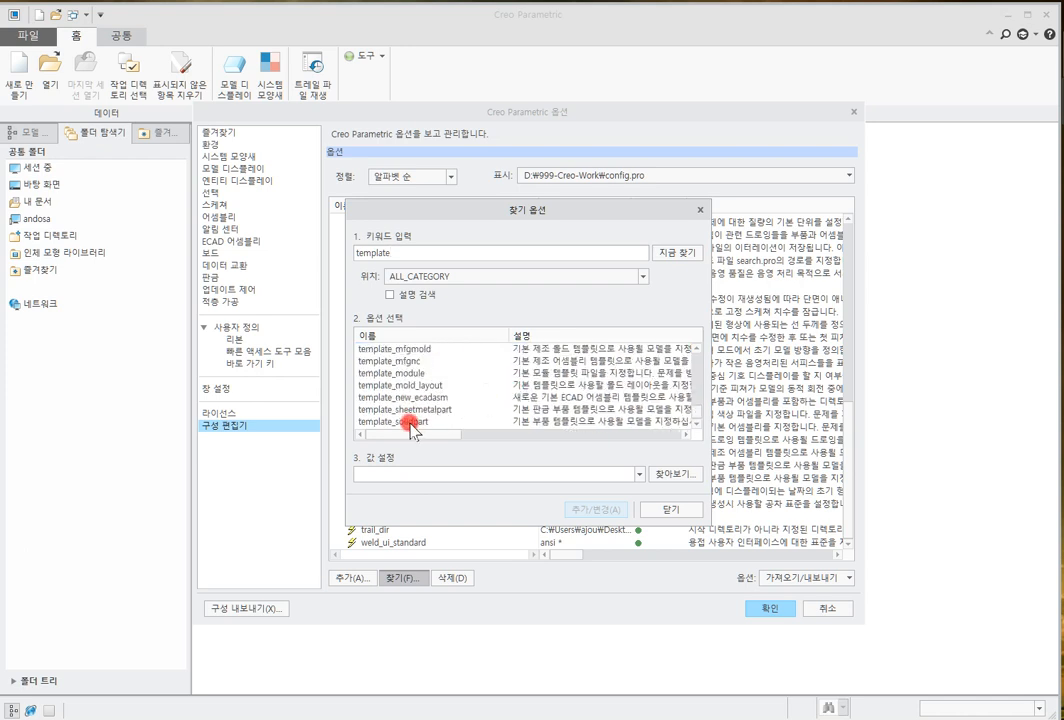
{"action": "left_click", "coordinate": [408, 422]}
{"action": "left_click", "coordinate": [416, 399]}
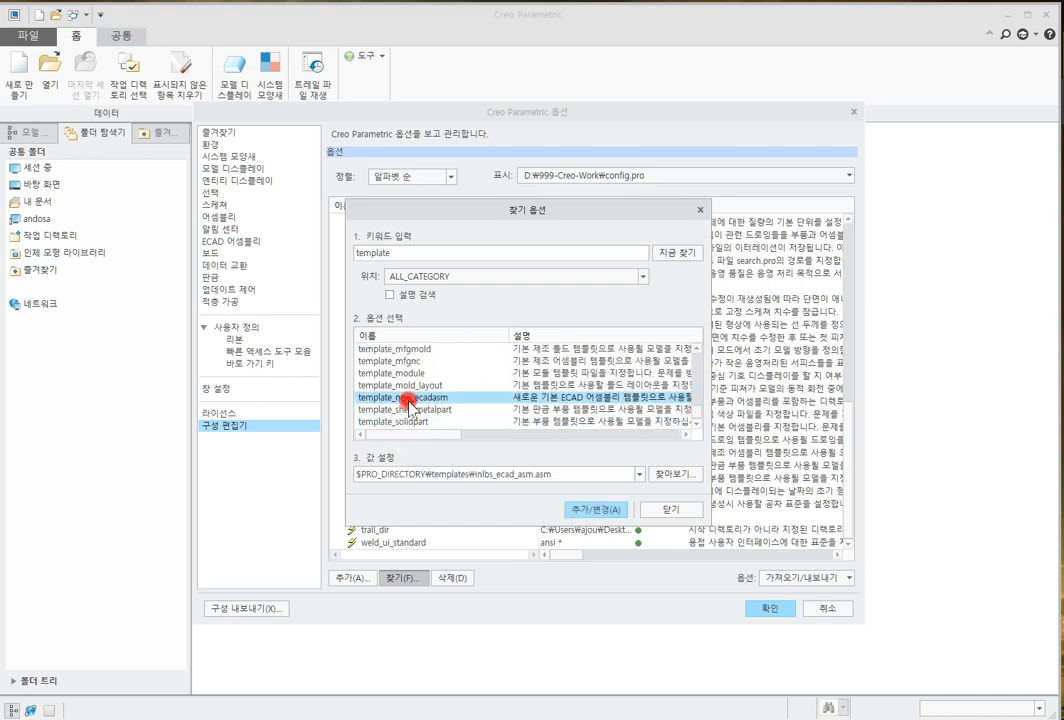
{"action": "scroll", "coordinate": [443, 405], "scroll_direction": "up", "scroll_amount": 2}
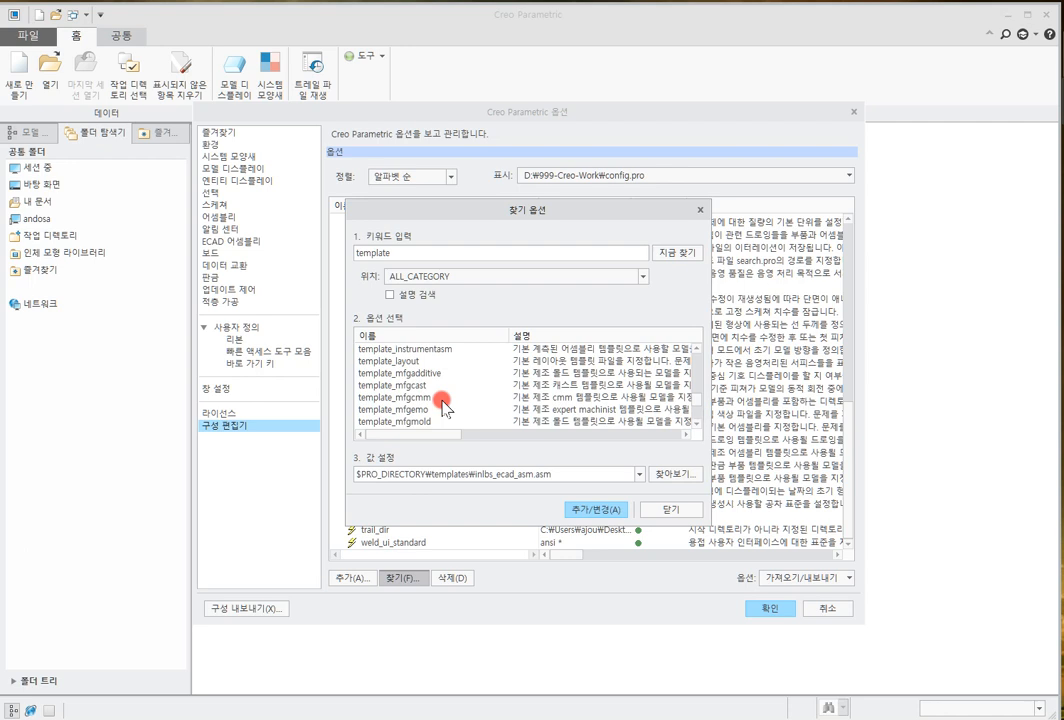
{"action": "scroll", "coordinate": [443, 405], "scroll_direction": "up", "scroll_amount": 4}
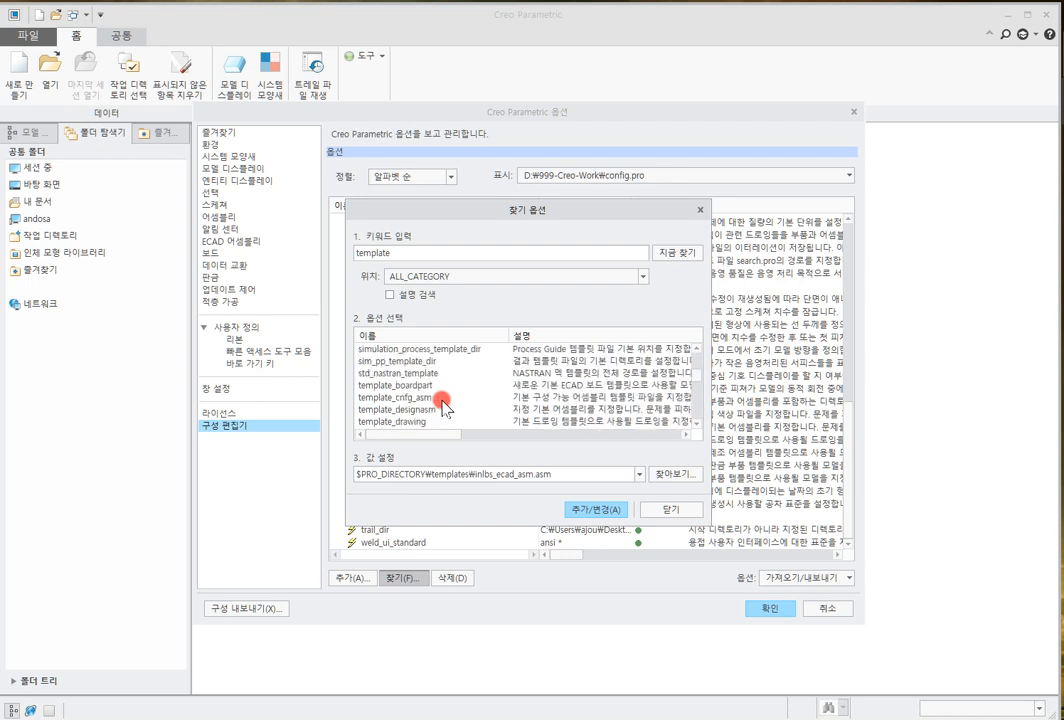
{"action": "left_click", "coordinate": [443, 407]}
{"action": "left_click", "coordinate": [475, 466]}
Browse for the template_designasm value and choose mmns_asm_design.asm from the Creo 4.0 M020 Common Files templates folder
{"action": "left_click", "coordinate": [673, 474]}
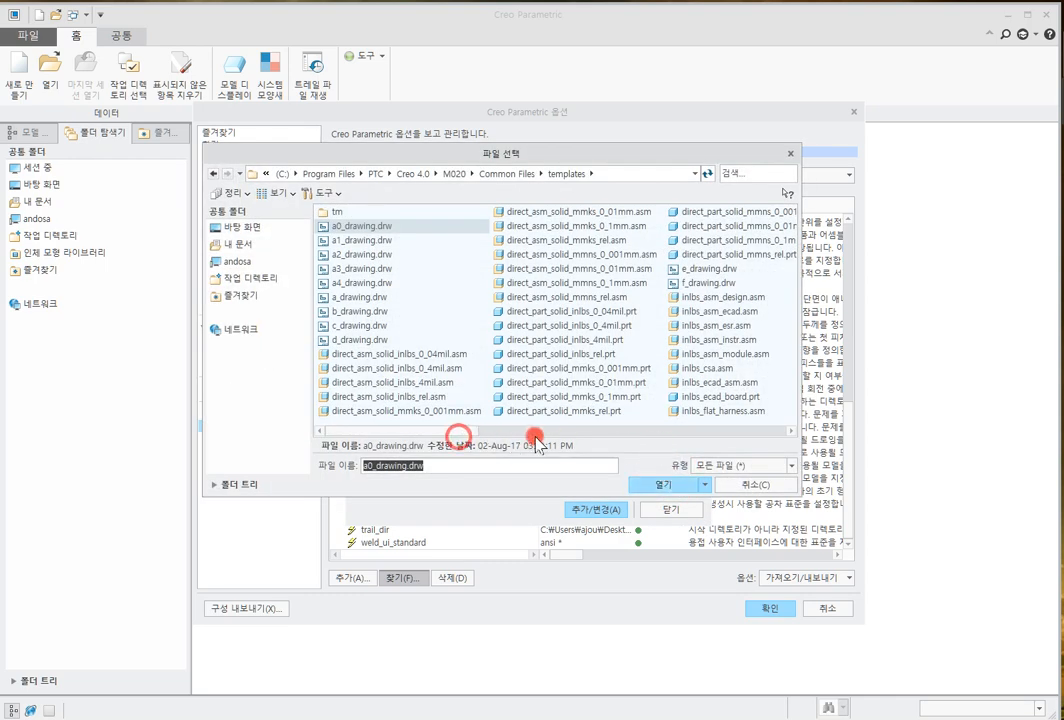
{"action": "left_click", "coordinate": [684, 432]}
{"action": "left_click", "coordinate": [684, 432]}
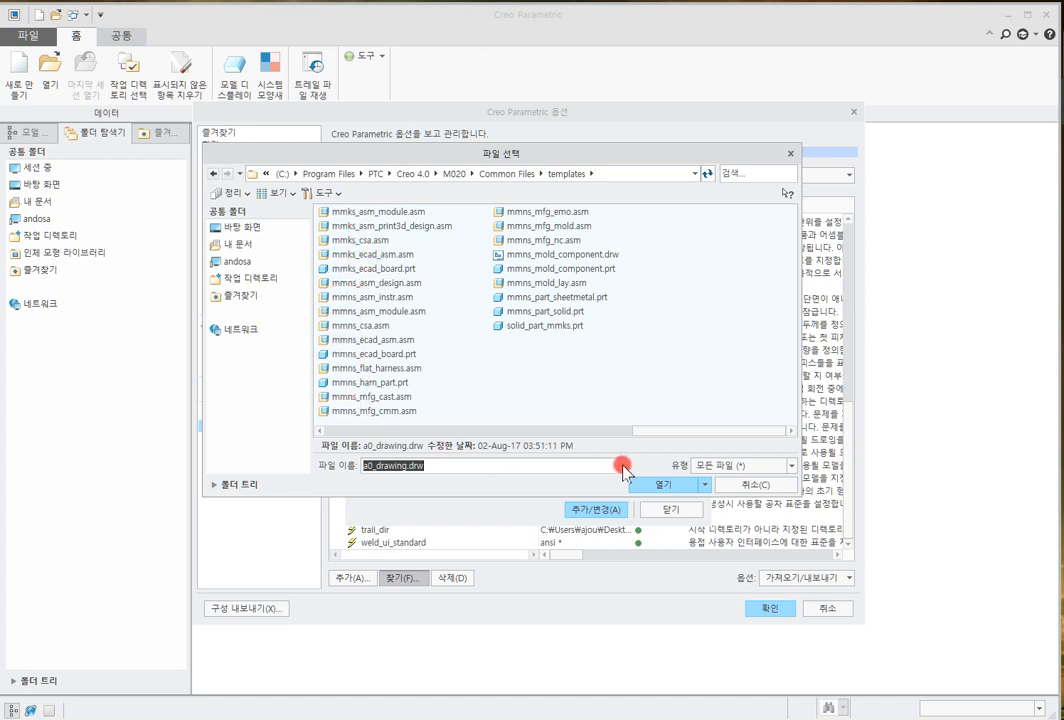
{"action": "left_click", "coordinate": [319, 431]}
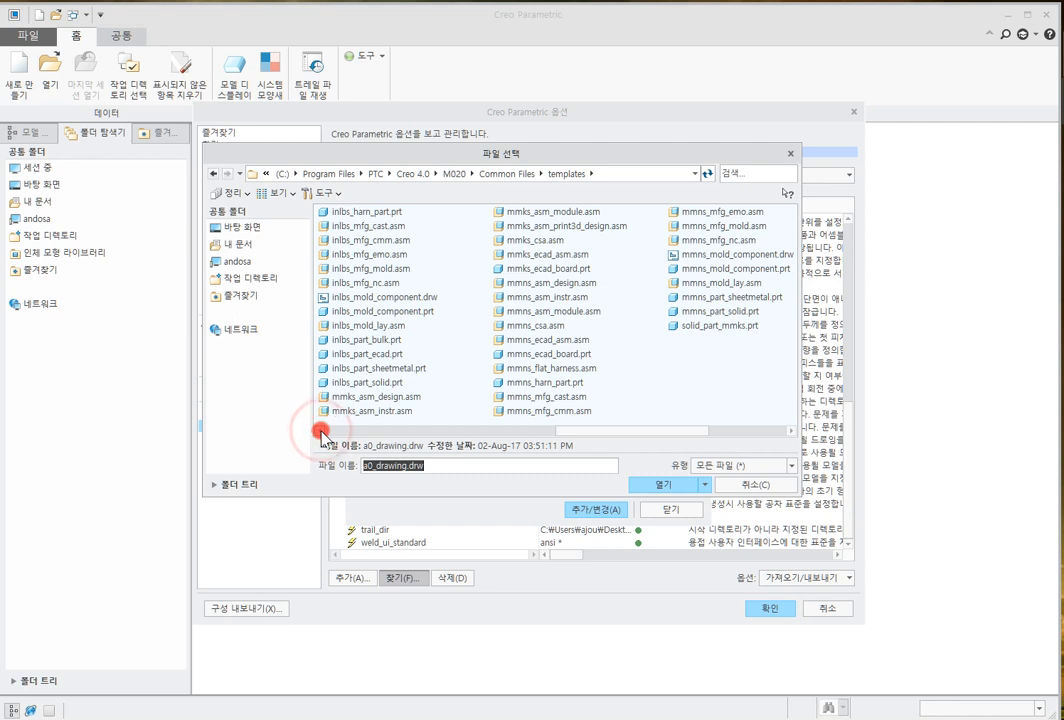
{"action": "left_click", "coordinate": [319, 431]}
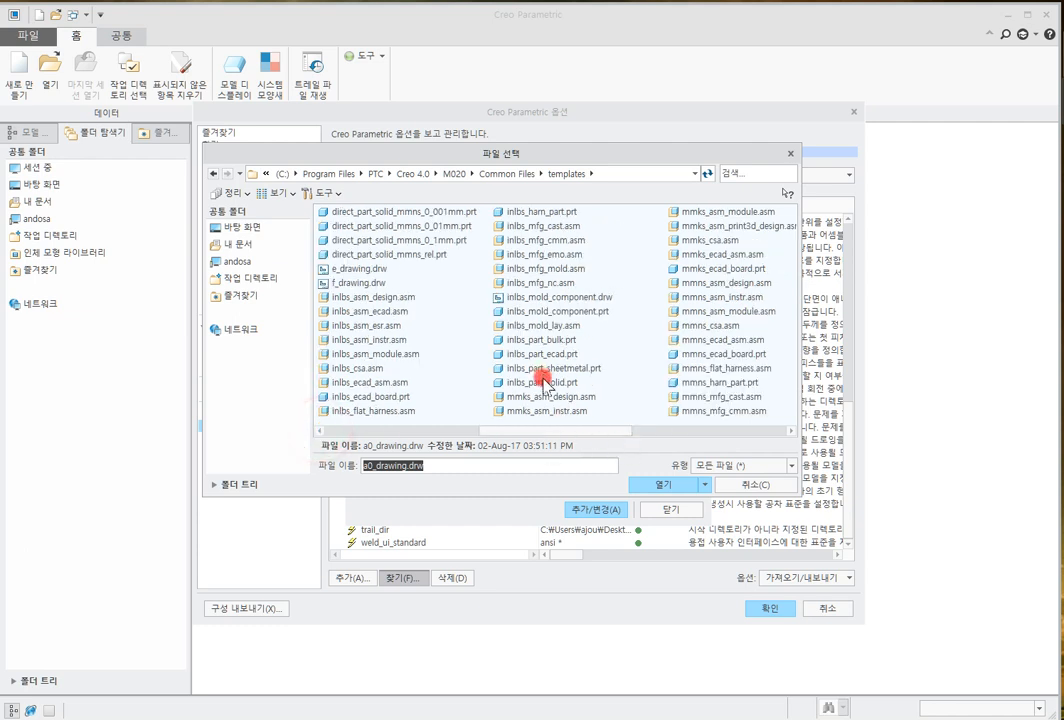
{"action": "left_click", "coordinate": [592, 397]}
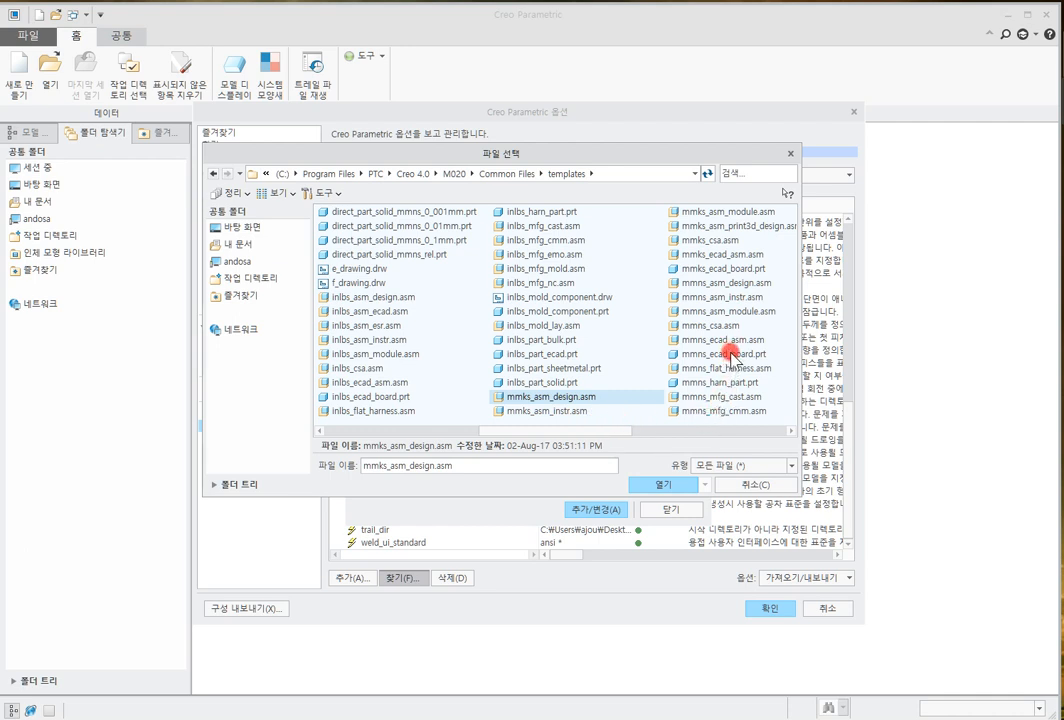
{"action": "left_click", "coordinate": [772, 430]}
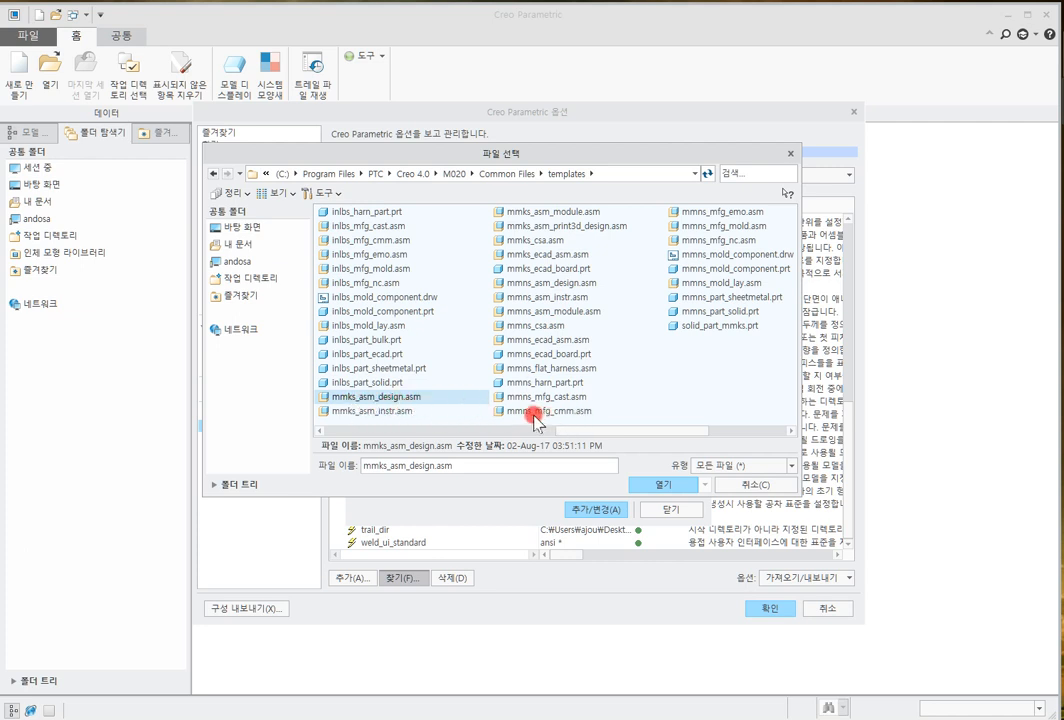
{"action": "left_click", "coordinate": [514, 286]}
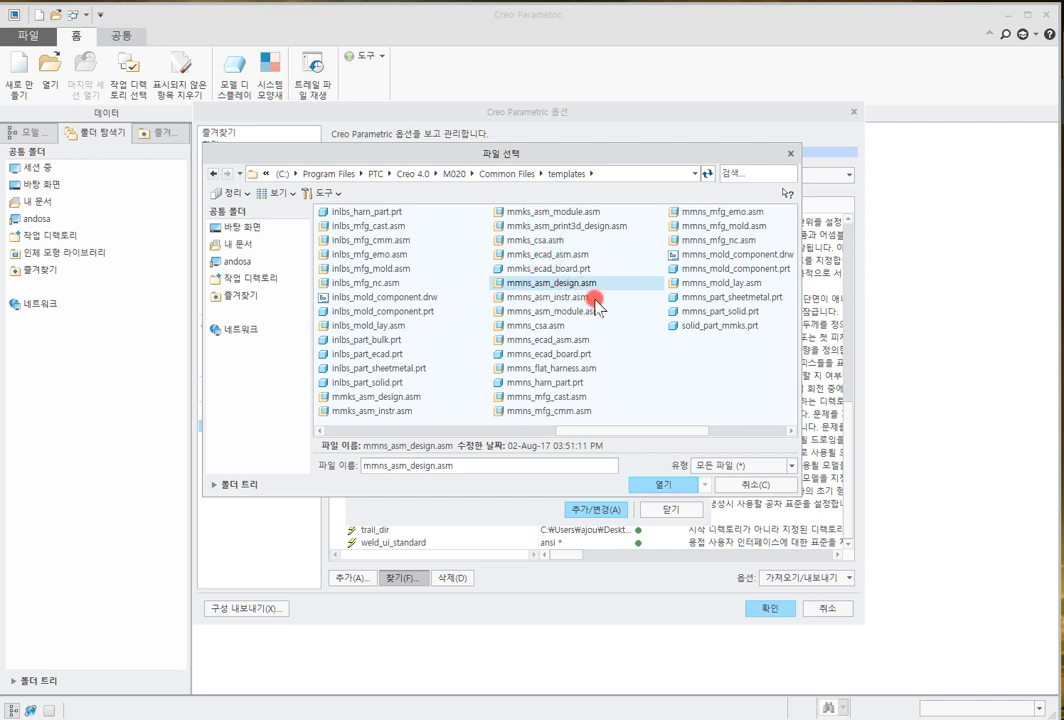
{"action": "left_click", "coordinate": [687, 484]}
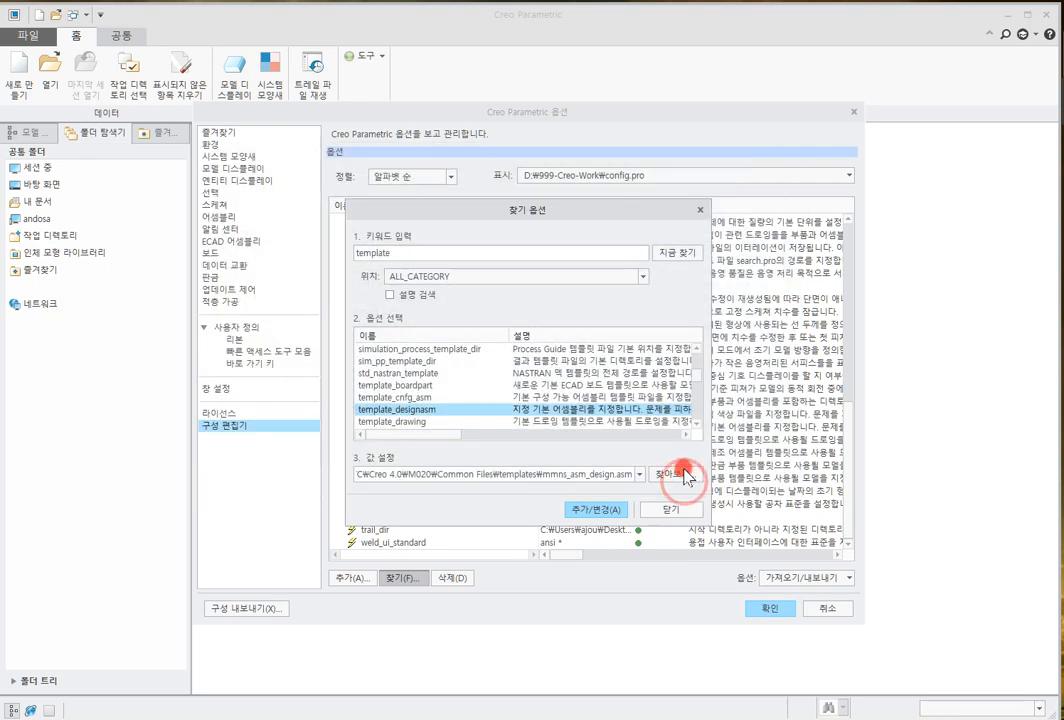
Apply the new template_designasm value, close the option search, and widen the value column to check its path
{"action": "left_click", "coordinate": [611, 509]}
{"action": "left_click", "coordinate": [667, 508]}
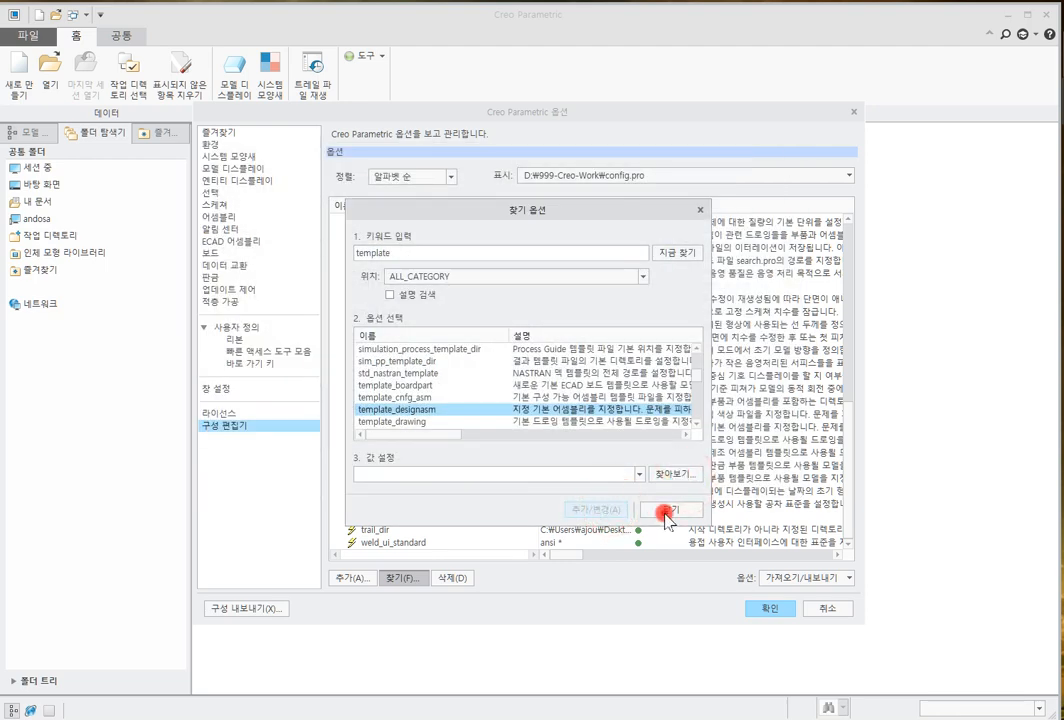
{"action": "left_click", "coordinate": [426, 430]}
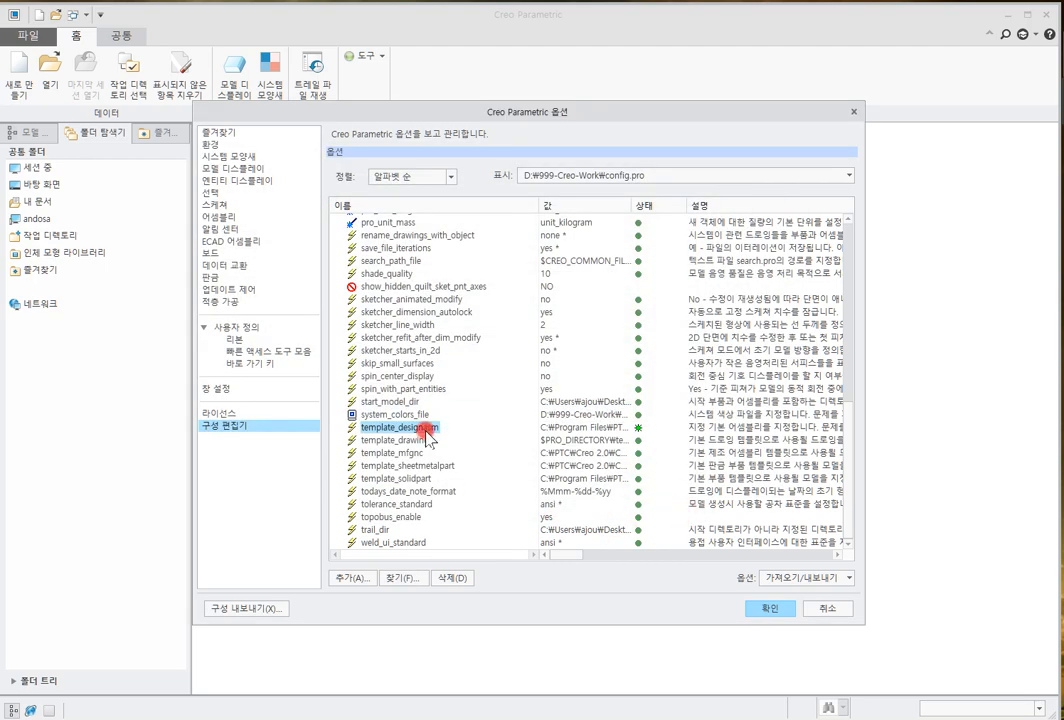
{"action": "left_click_drag", "start_coordinate": [540, 209], "coordinate": [512, 209]}
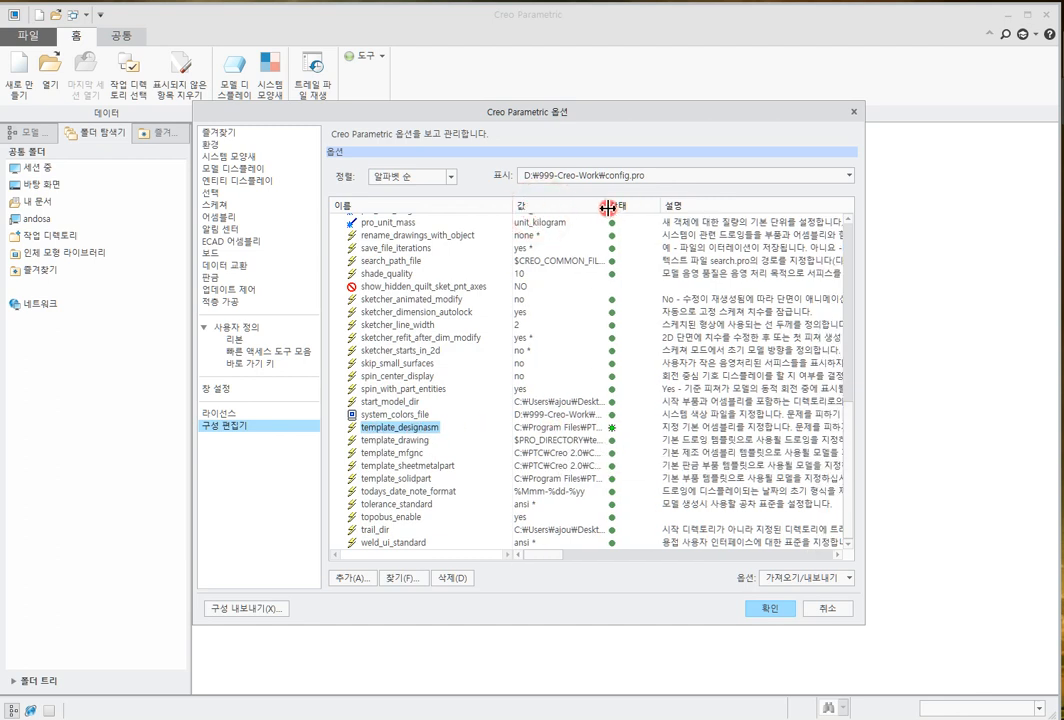
{"action": "left_click_drag", "start_coordinate": [607, 207], "coordinate": [713, 207]}
{"action": "left_click", "coordinate": [634, 426]}
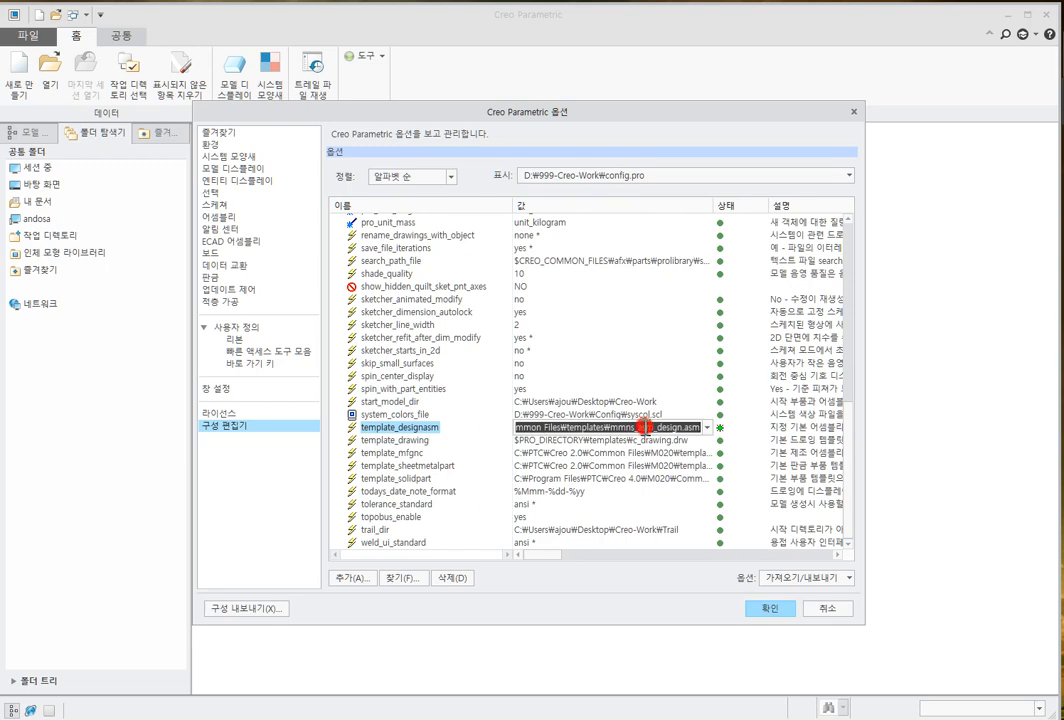
Confirm the assembly template change and save it over the existing config.pro in the working directory
{"action": "left_click", "coordinate": [767, 606]}
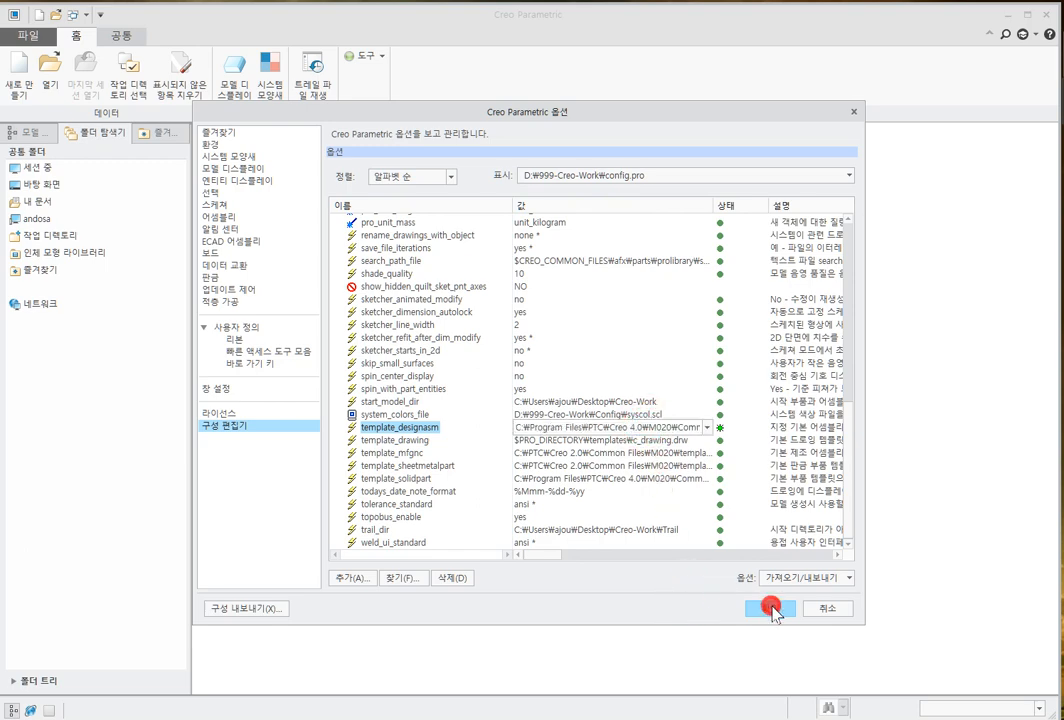
{"action": "left_click", "coordinate": [120, 434]}
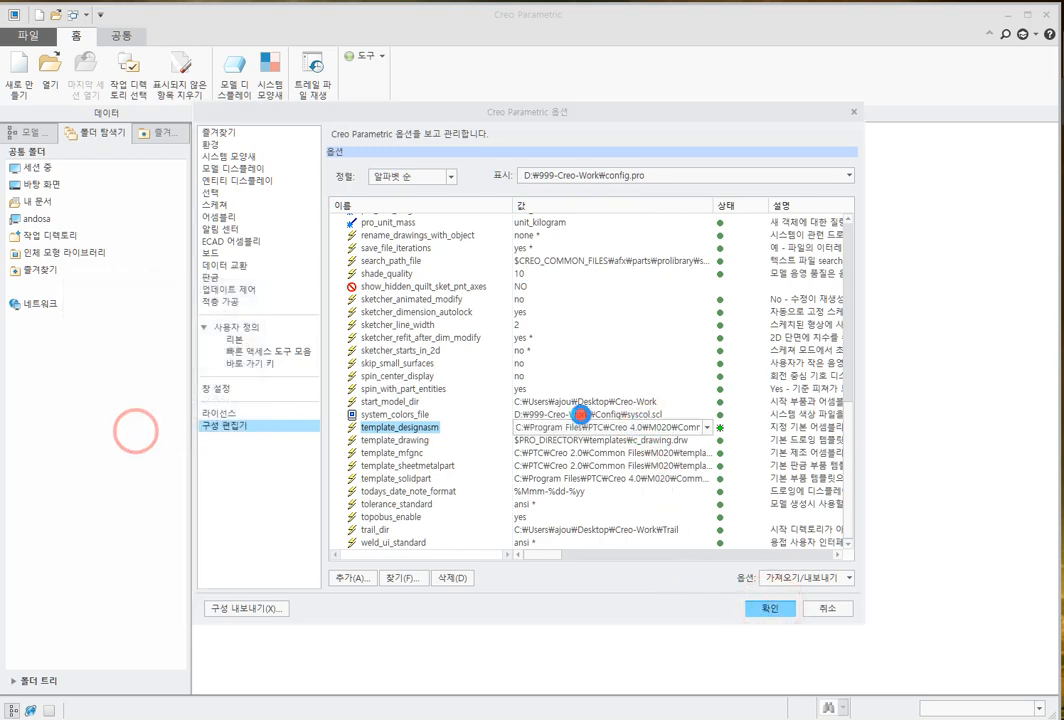
{"action": "left_click", "coordinate": [245, 229]}
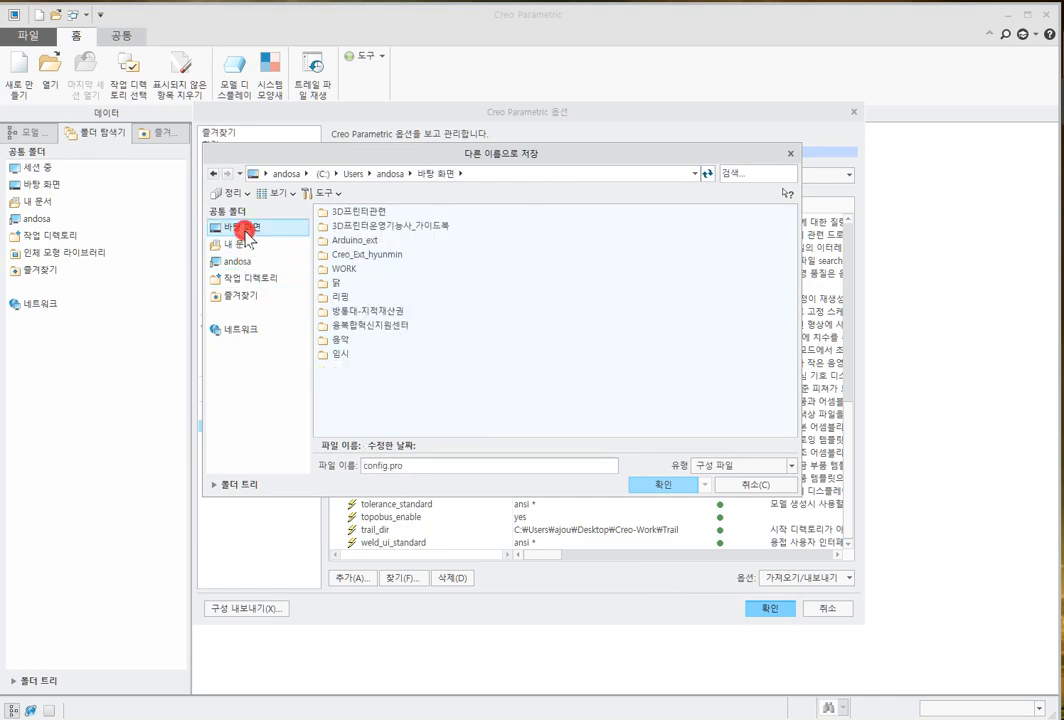
{"action": "left_click", "coordinate": [266, 278]}
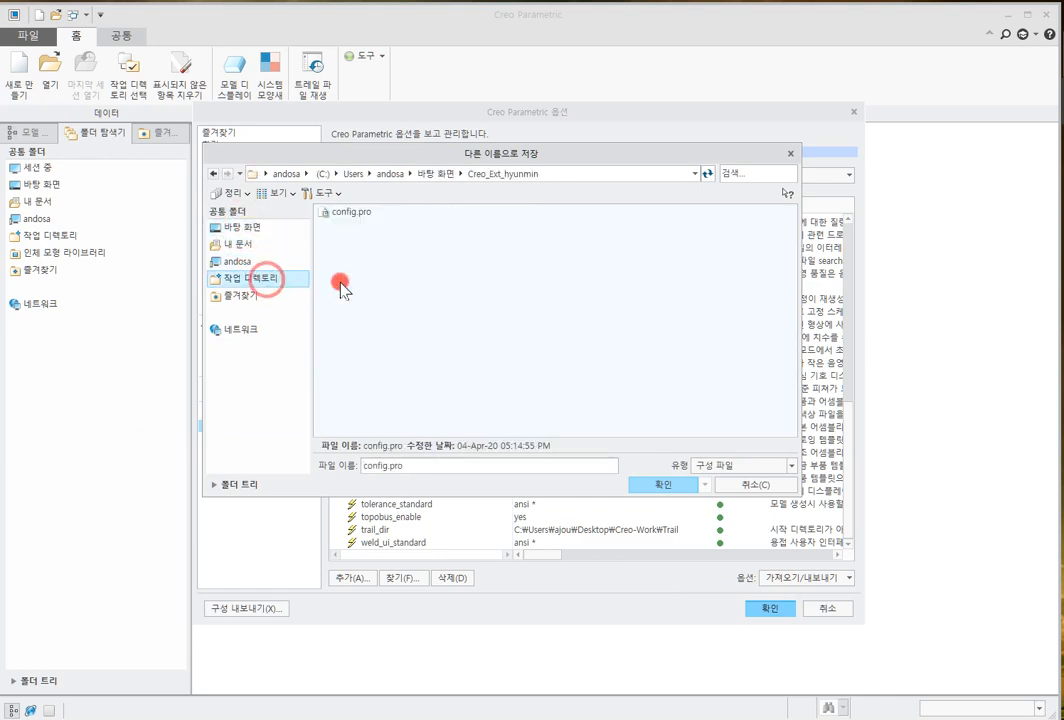
{"action": "left_click", "coordinate": [672, 486]}
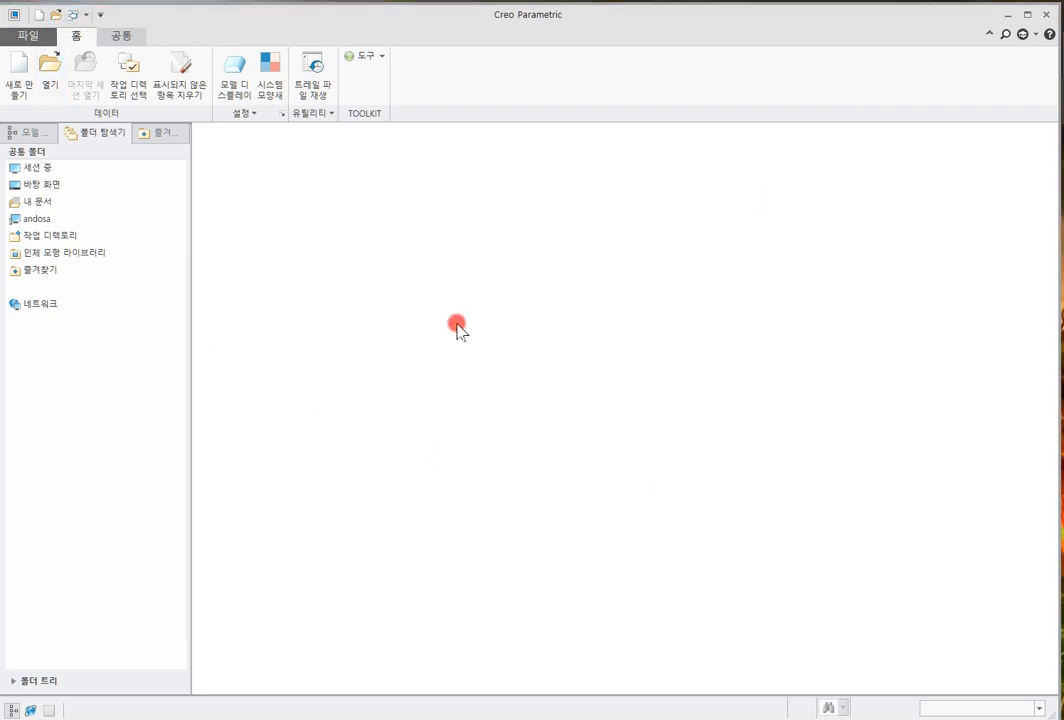
Set the working directory to the current Creo course folder on the desktop
{"action": "left_click", "coordinate": [45, 35]}
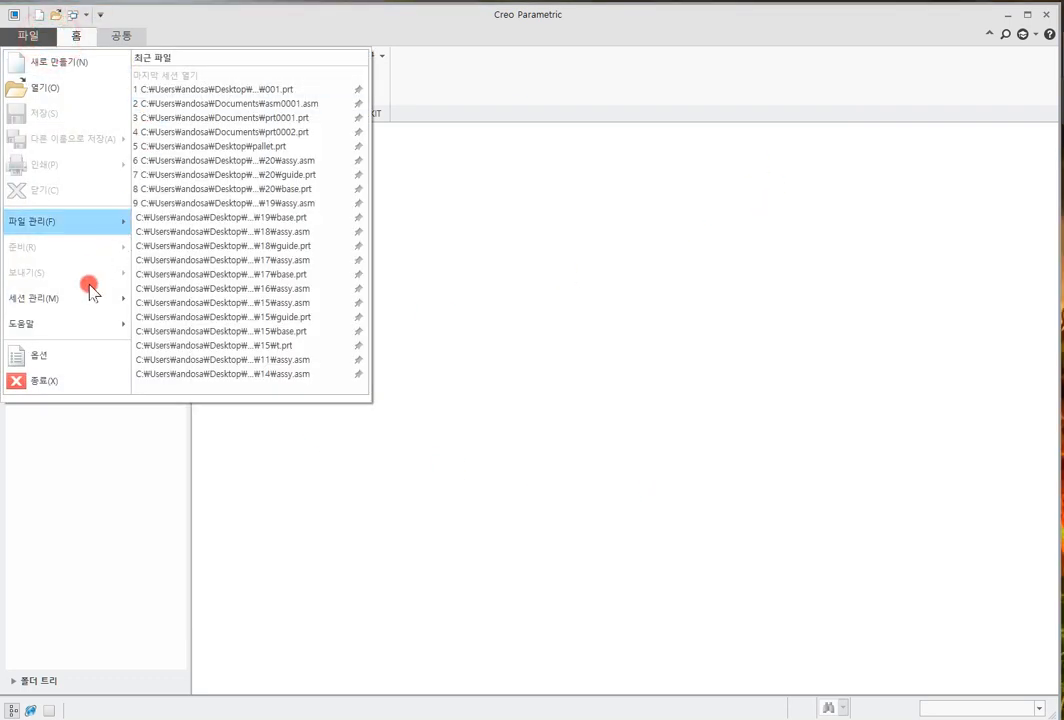
{"action": "left_click", "coordinate": [87, 298]}
{"action": "left_click", "coordinate": [210, 340]}
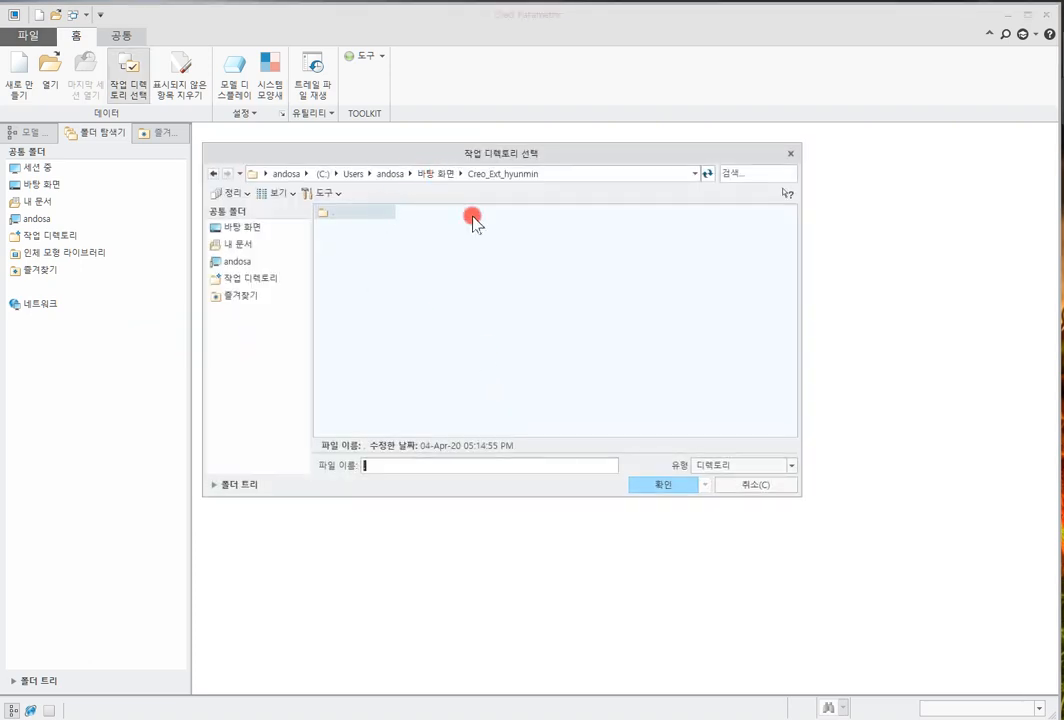
{"action": "left_click", "coordinate": [668, 487]}
Import config.pro from the working directory into the configuration editor of the program options
{"action": "left_click", "coordinate": [40, 40]}
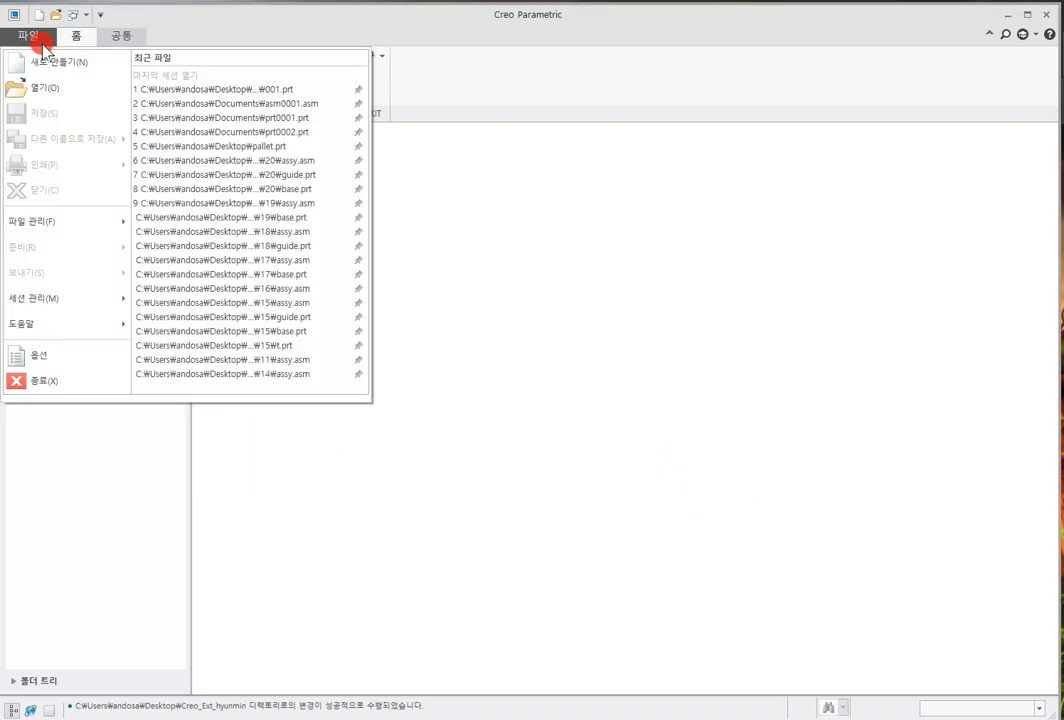
{"action": "left_click", "coordinate": [33, 353]}
{"action": "left_click", "coordinate": [278, 428]}
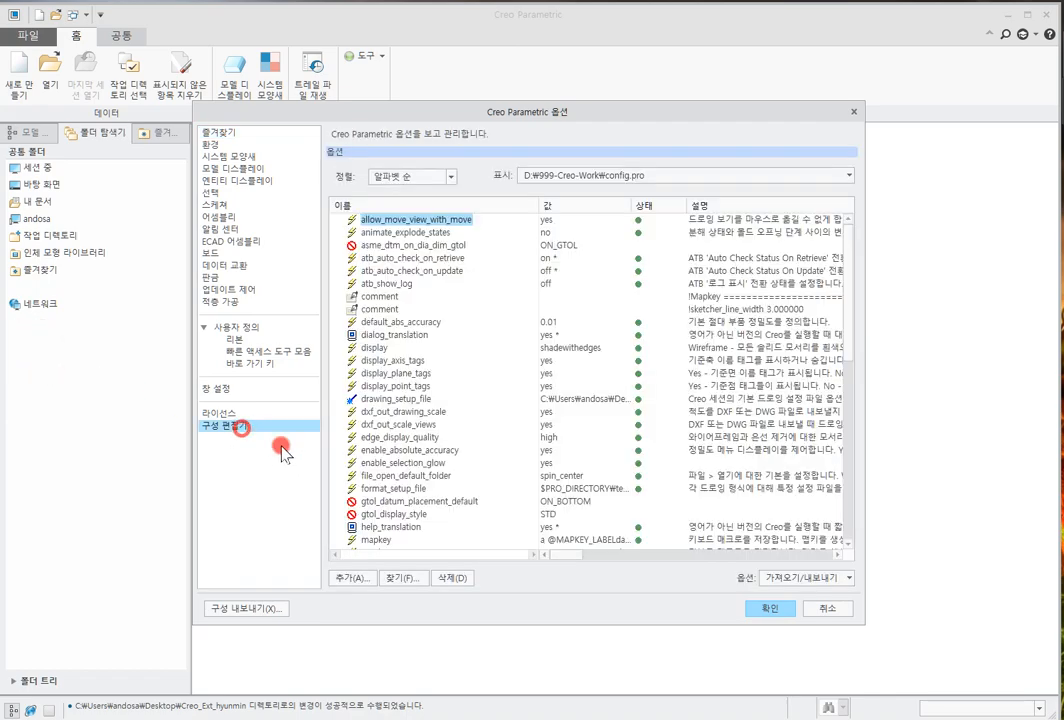
{"action": "left_click", "coordinate": [838, 579]}
{"action": "left_click", "coordinate": [828, 612]}
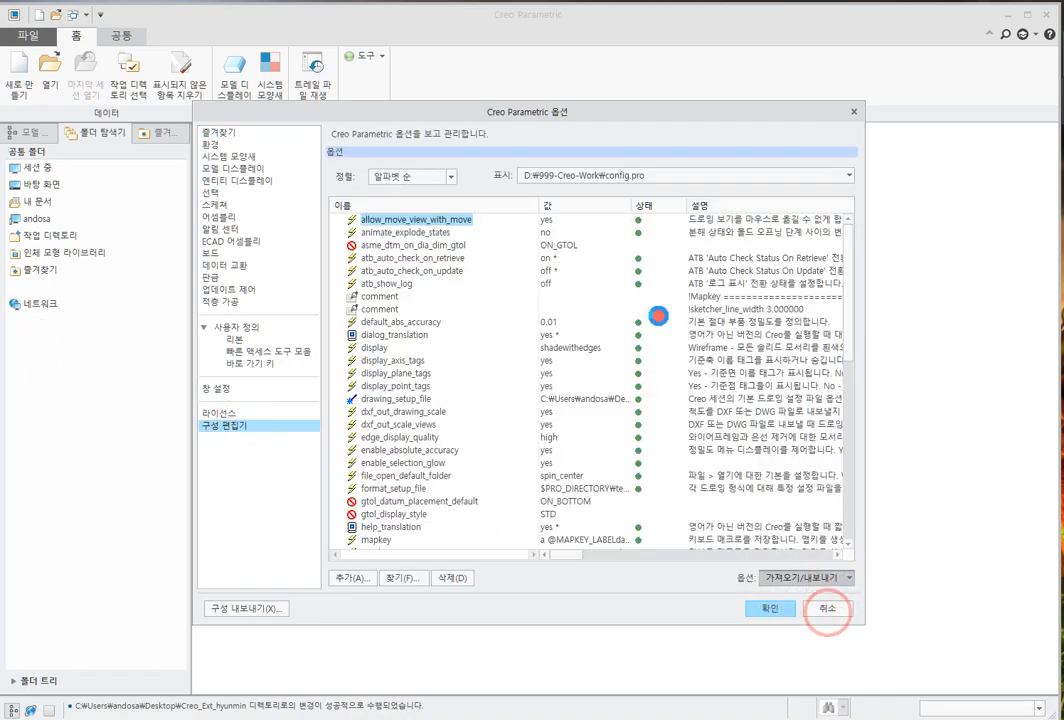
{"action": "left_click", "coordinate": [347, 212]}
{"action": "left_click", "coordinate": [663, 485]}
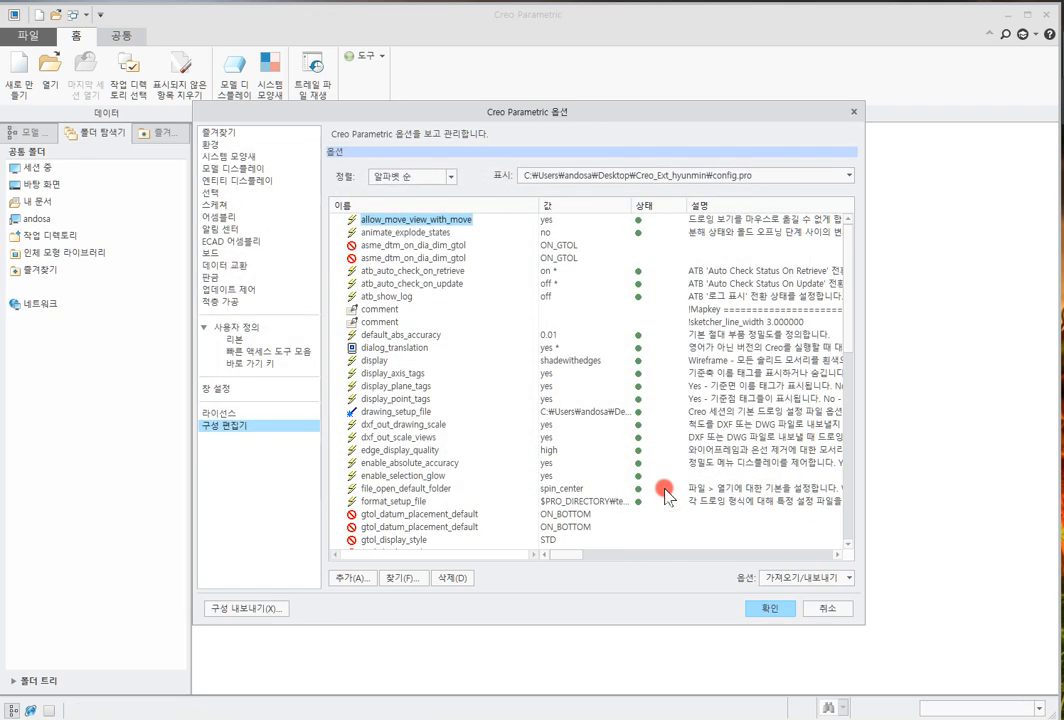
Confirm the imported options and save them to config.pro in the working directory
{"action": "left_click", "coordinate": [767, 606]}
{"action": "left_click", "coordinate": [123, 432]}
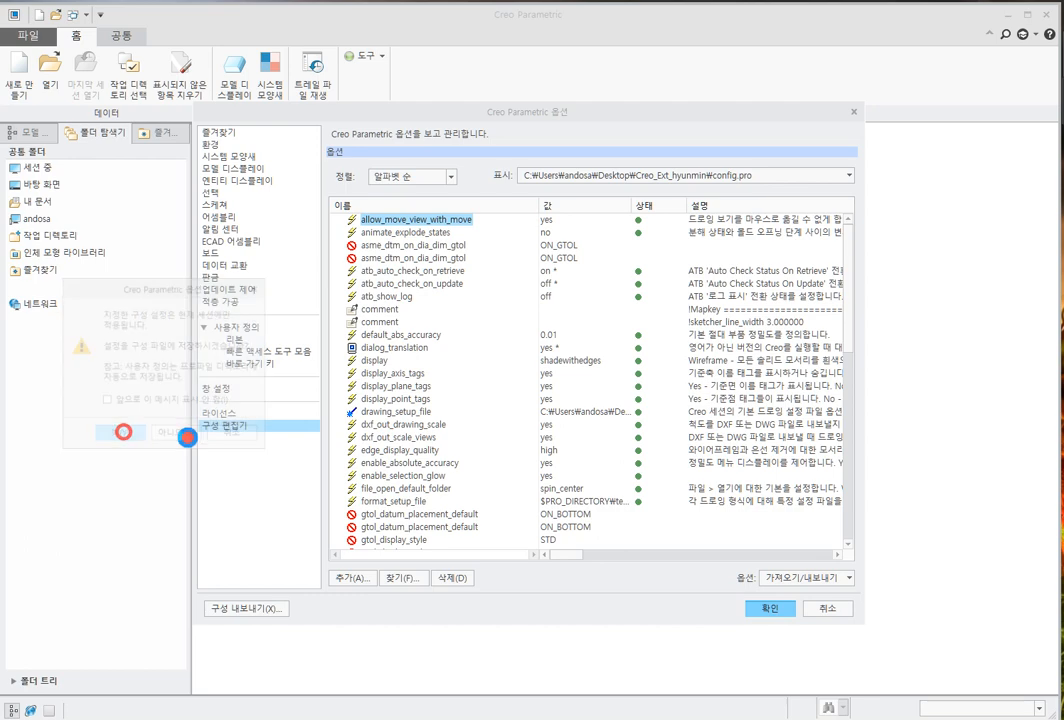
{"action": "left_click", "coordinate": [684, 482]}
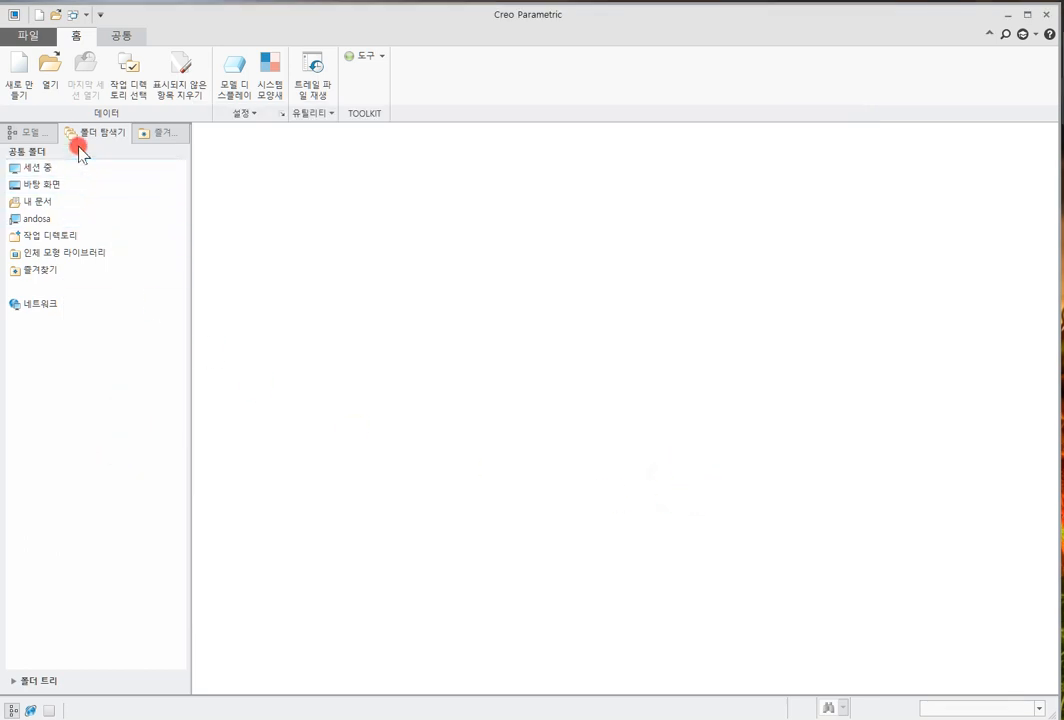
Browse to the course folder on the desktop and to the working directory to check for the saved config.pro
{"action": "left_click", "coordinate": [50, 182]}
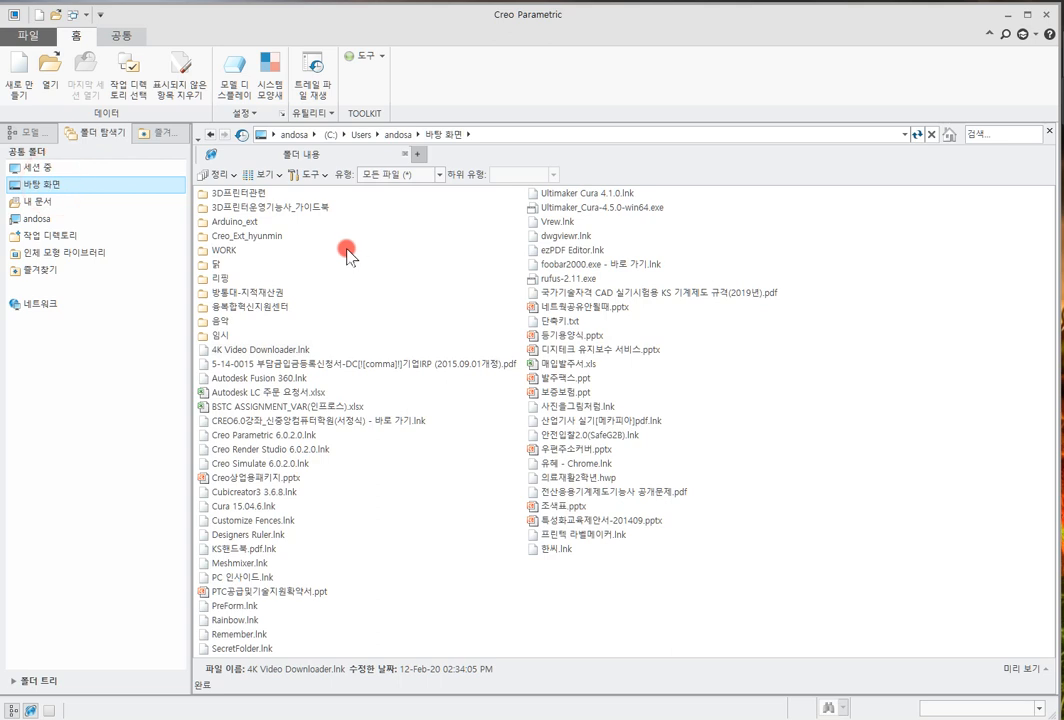
{"action": "left_click", "coordinate": [266, 236]}
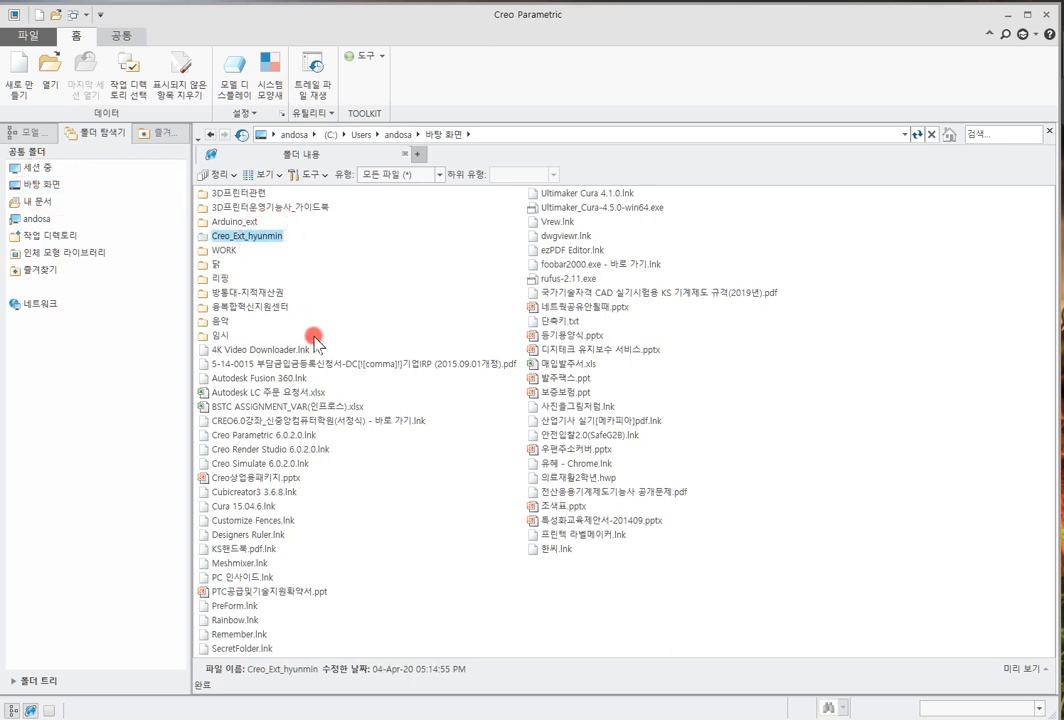
{"action": "double_click", "coordinate": [278, 236]}
{"action": "left_click", "coordinate": [214, 210]}
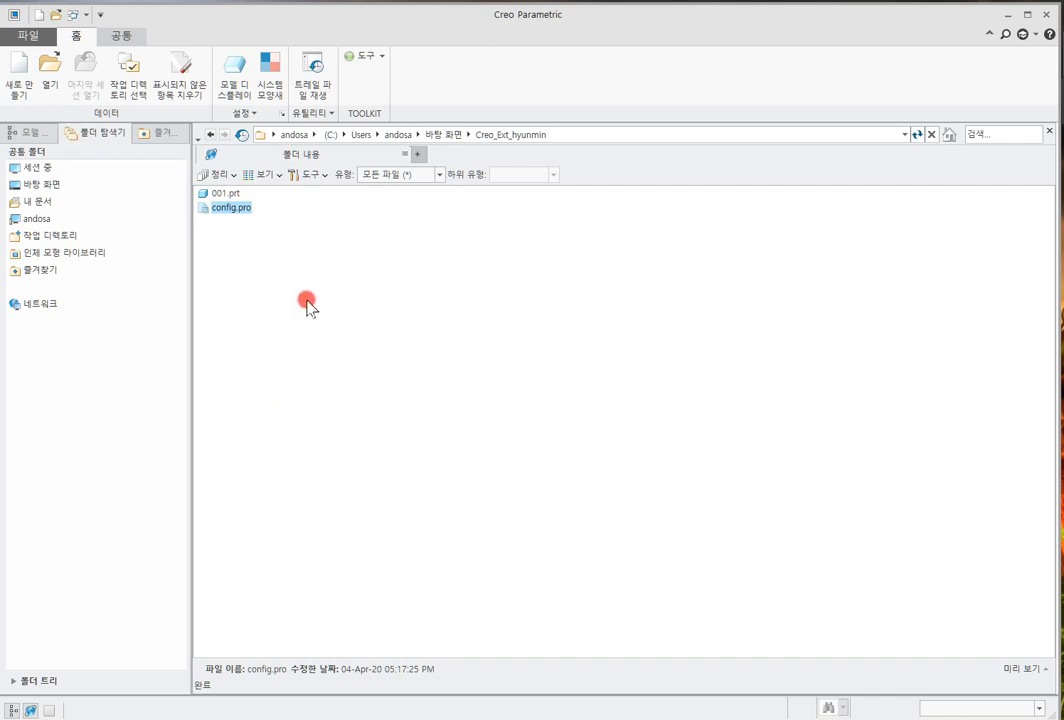
{"action": "left_click", "coordinate": [70, 237]}
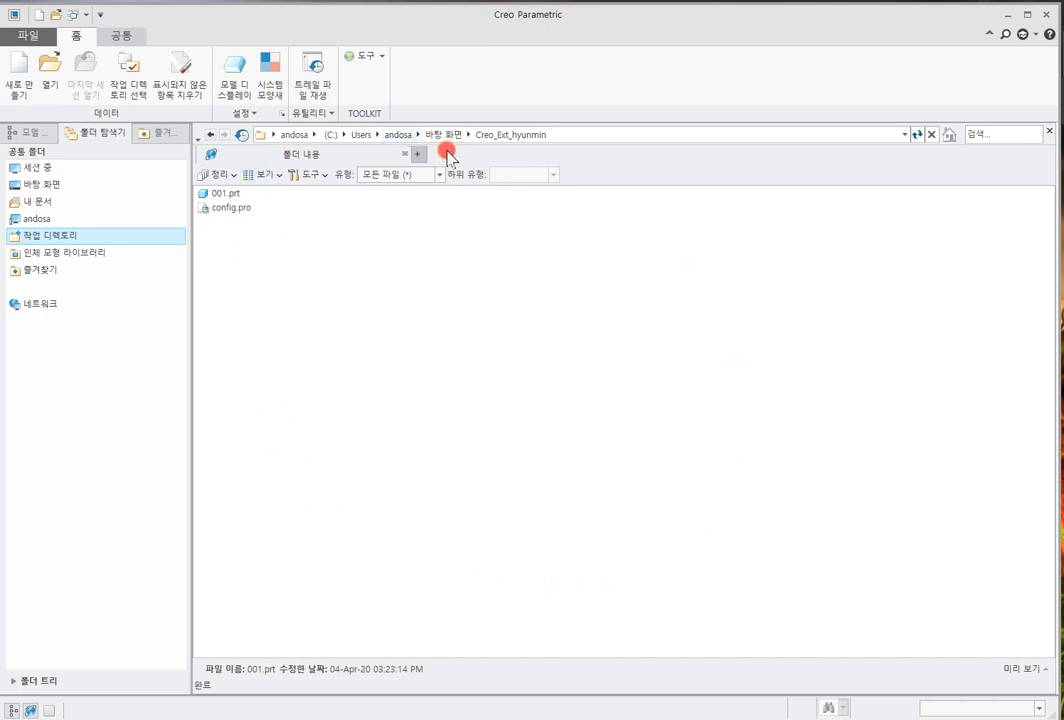
{"action": "left_click", "coordinate": [238, 210]}
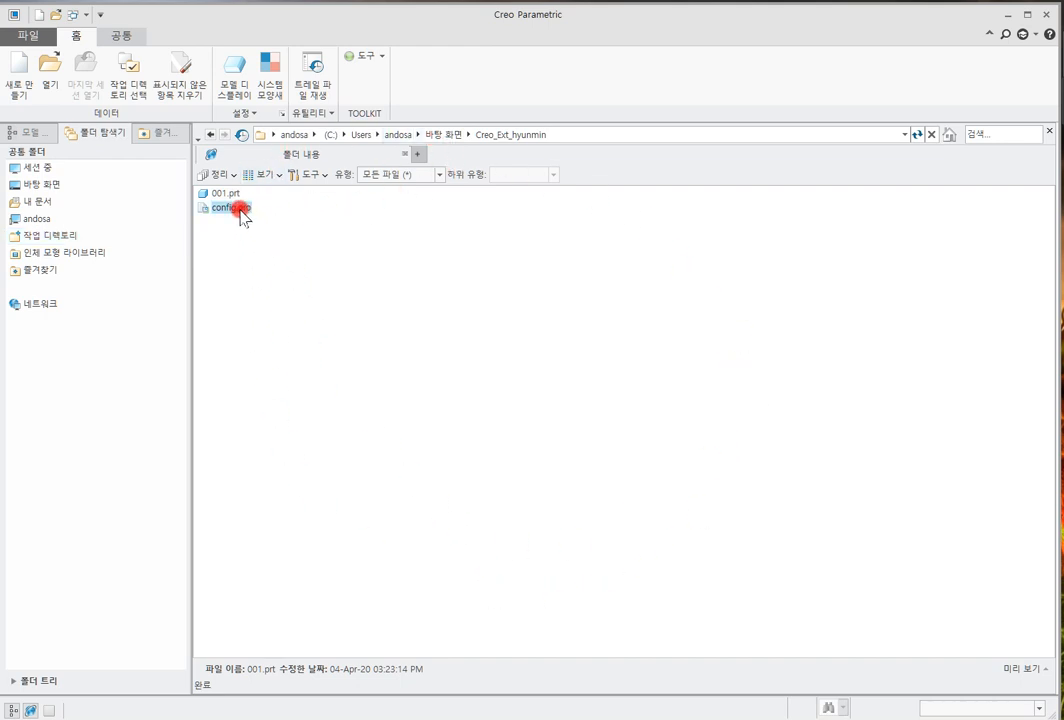
{"action": "left_click", "coordinate": [459, 298]}
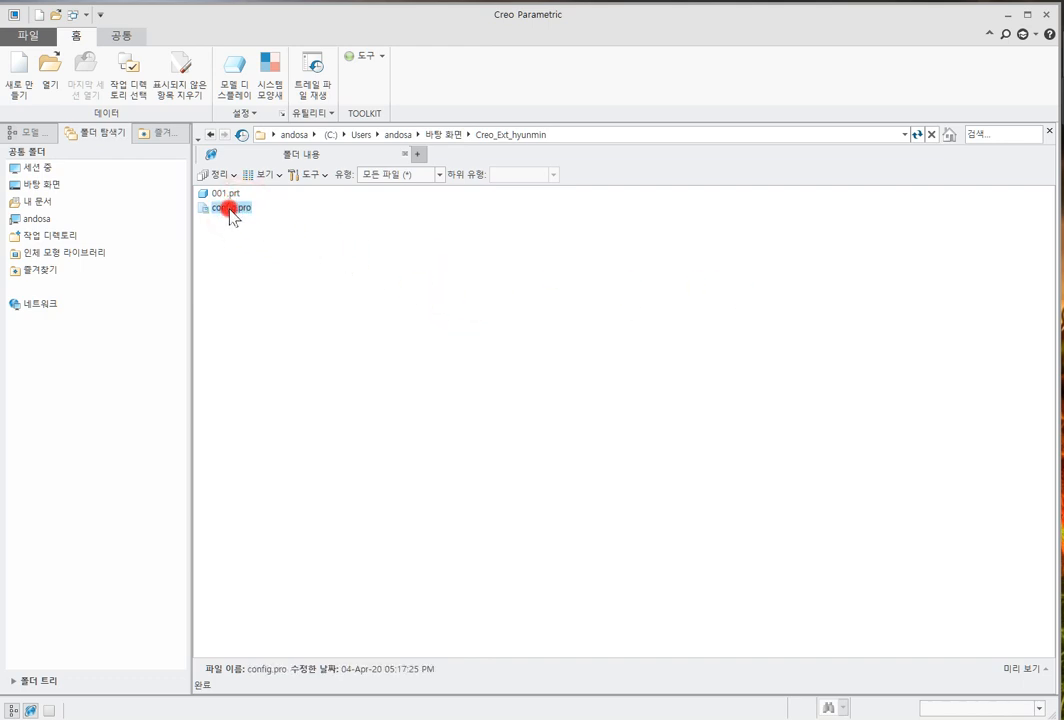
{"action": "left_click", "coordinate": [323, 293]}
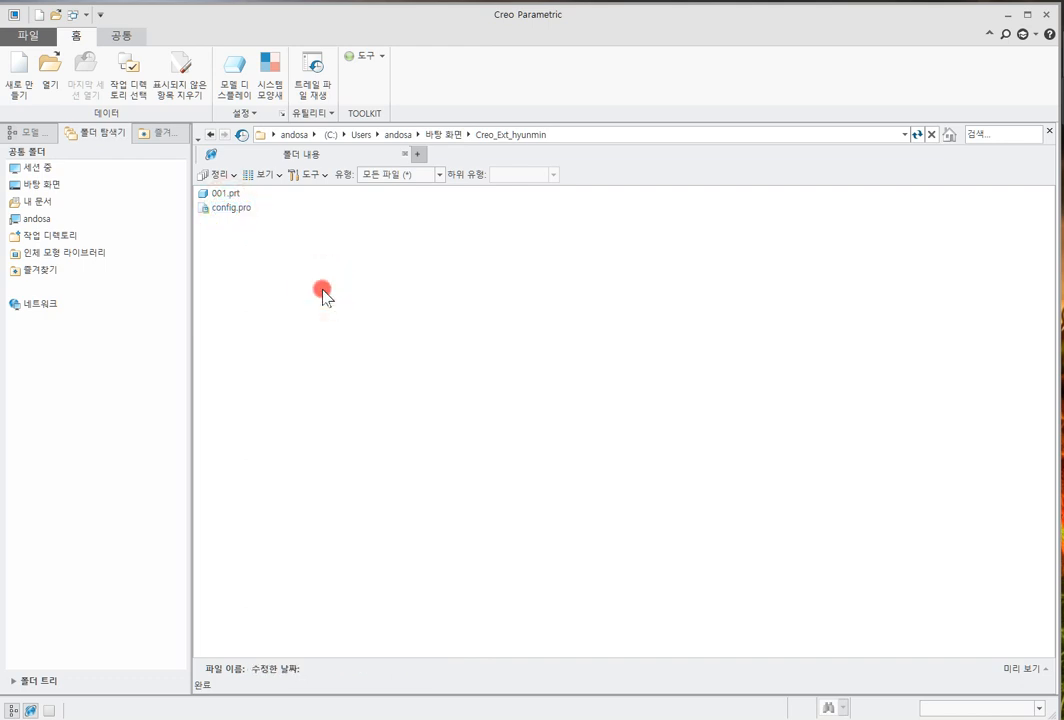
Switch to the PowerPoint lecture file and review the template_solidpart and template_designasm lines on slide 25
{"action": "left_click_drag", "start_coordinate": [0, 118], "coordinate": [623, 89]}
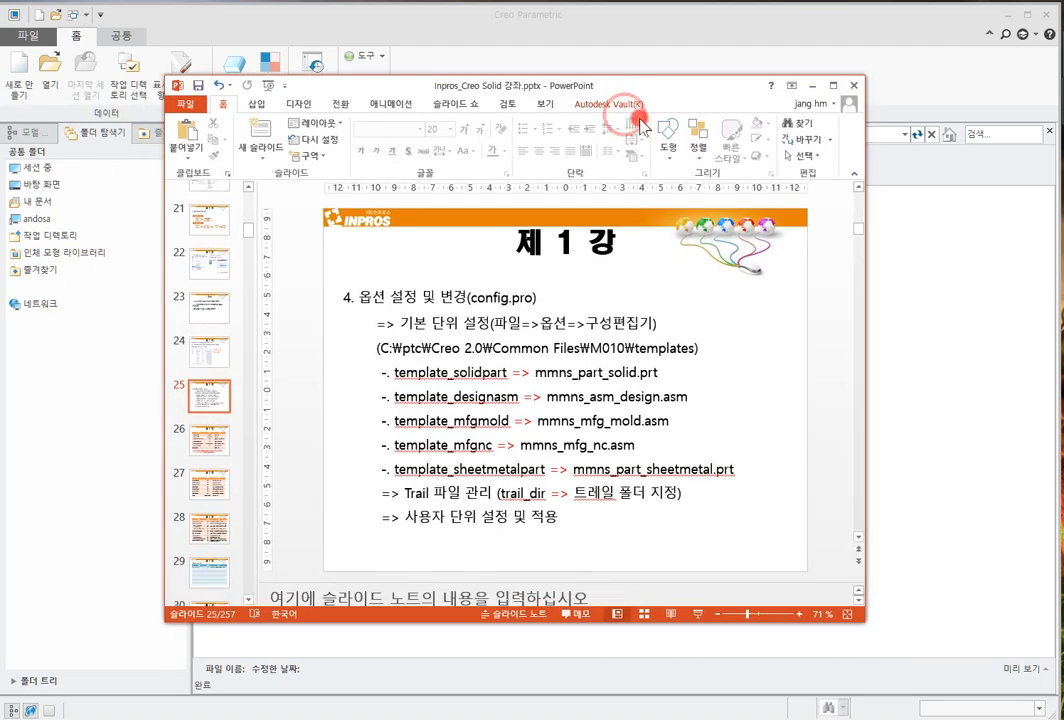
{"action": "left_click_drag", "start_coordinate": [383, 372], "coordinate": [658, 373]}
{"action": "left_click", "coordinate": [376, 395]}
{"action": "left_click_drag", "start_coordinate": [376, 395], "coordinate": [695, 399]}
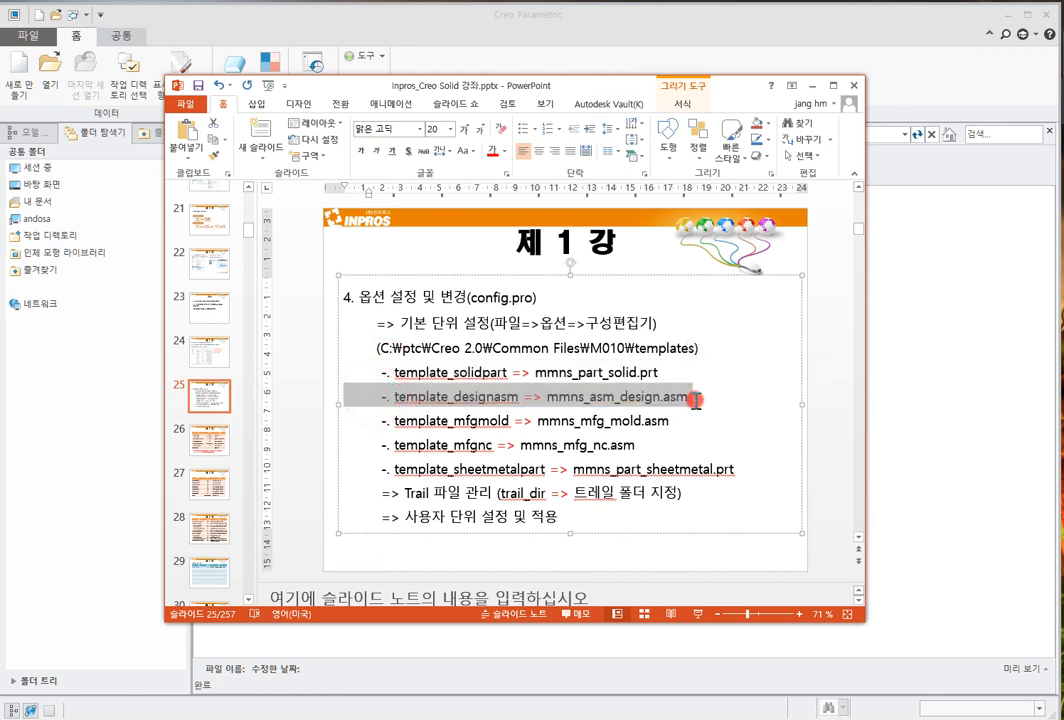
{"action": "left_click", "coordinate": [755, 549]}
Examine the table of configuration options on slide 26, from Pro_unit_length to Start_model_dir, and the note below it
{"action": "left_click", "coordinate": [220, 445]}
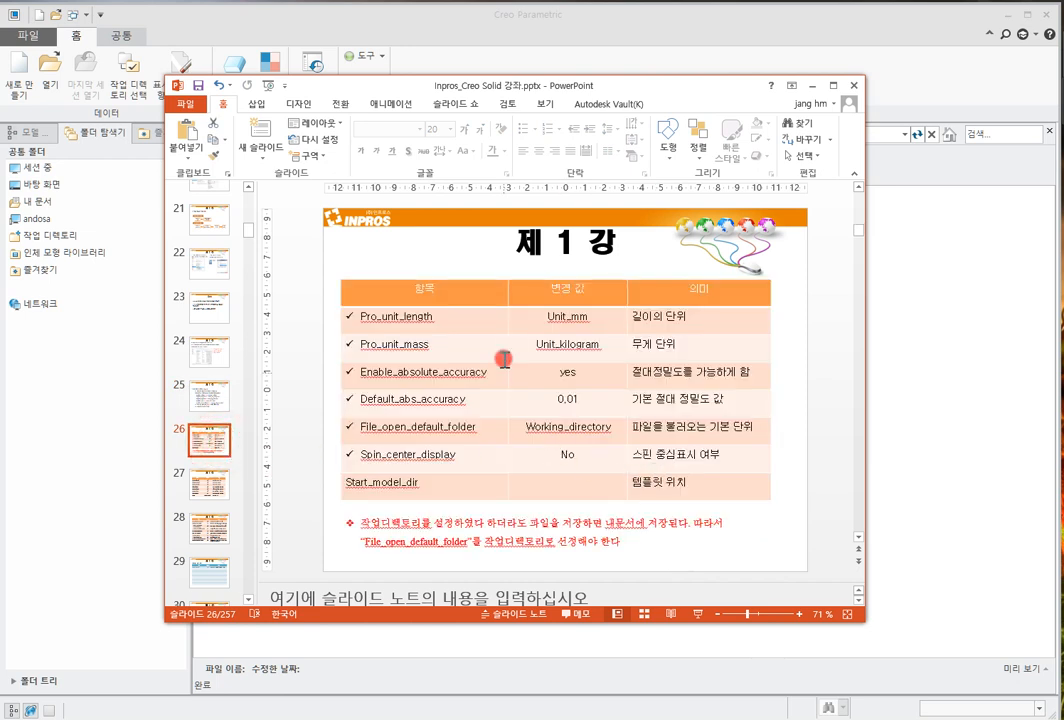
{"action": "left_click", "coordinate": [349, 316]}
{"action": "left_click_drag", "start_coordinate": [345, 316], "coordinate": [388, 385]}
{"action": "left_click_drag", "start_coordinate": [368, 428], "coordinate": [311, 452]}
{"action": "left_click", "coordinate": [726, 458]}
{"action": "left_click_drag", "start_coordinate": [378, 483], "coordinate": [715, 497]}
{"action": "left_click", "coordinate": [771, 546]}
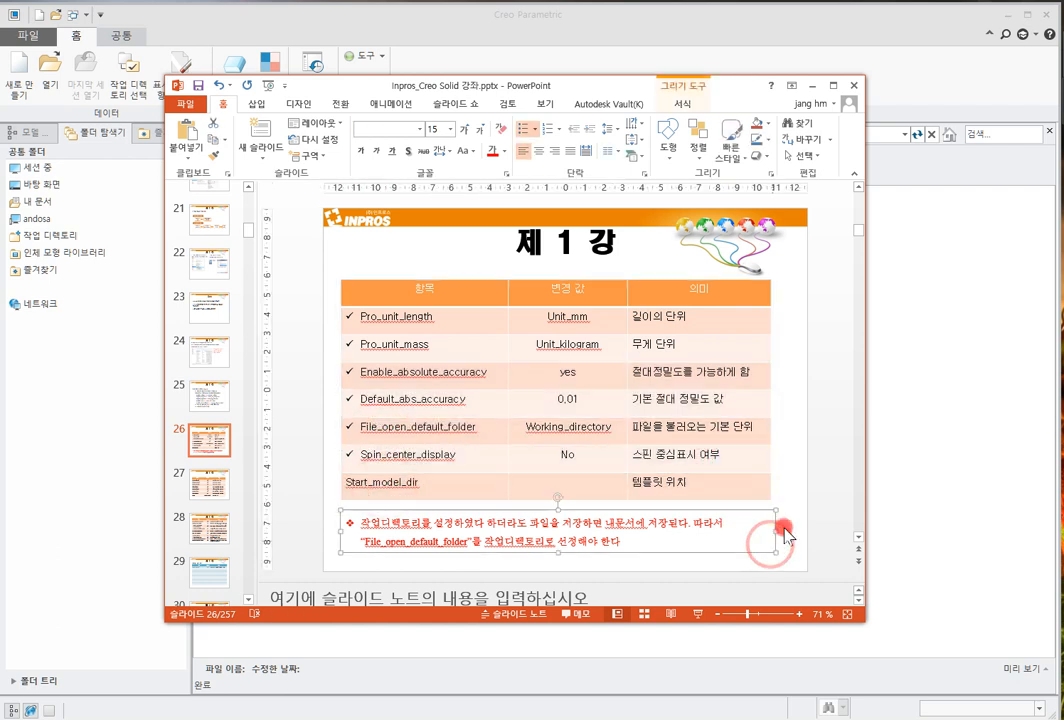
{"action": "left_click", "coordinate": [800, 492]}
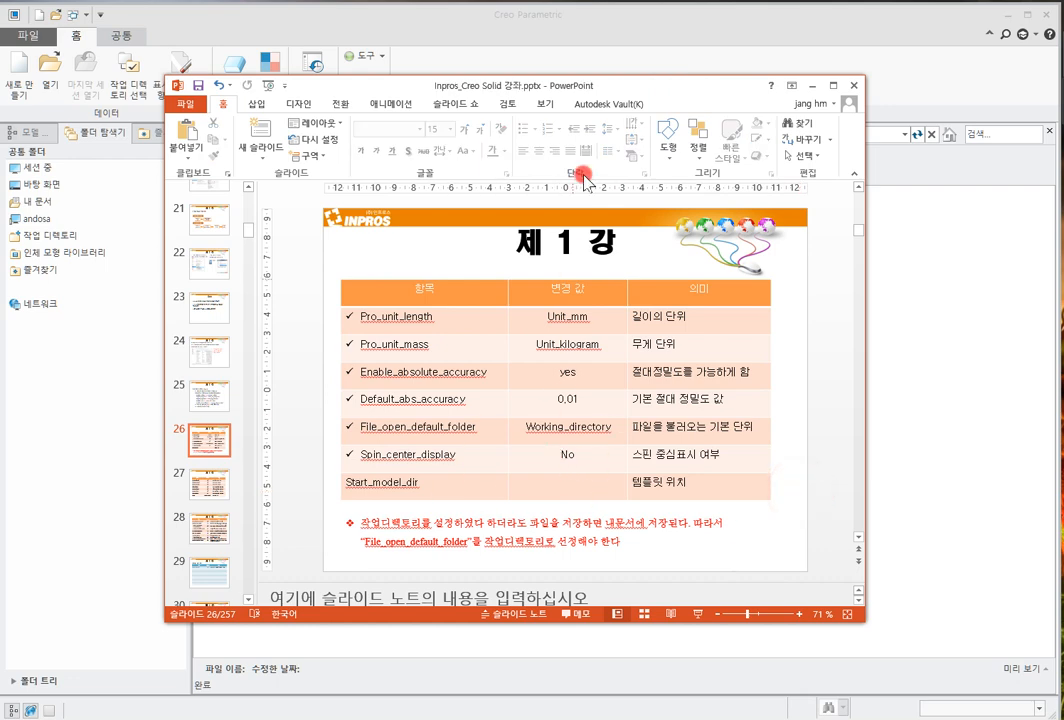
Enlarge the PowerPoint window, check the recommended value for Pro_unit_length, and switch back to Creo Parametric
{"action": "left_click_drag", "start_coordinate": [485, 85], "coordinate": [416, 26]}
{"action": "left_click_drag", "start_coordinate": [794, 561], "coordinate": [962, 633]}
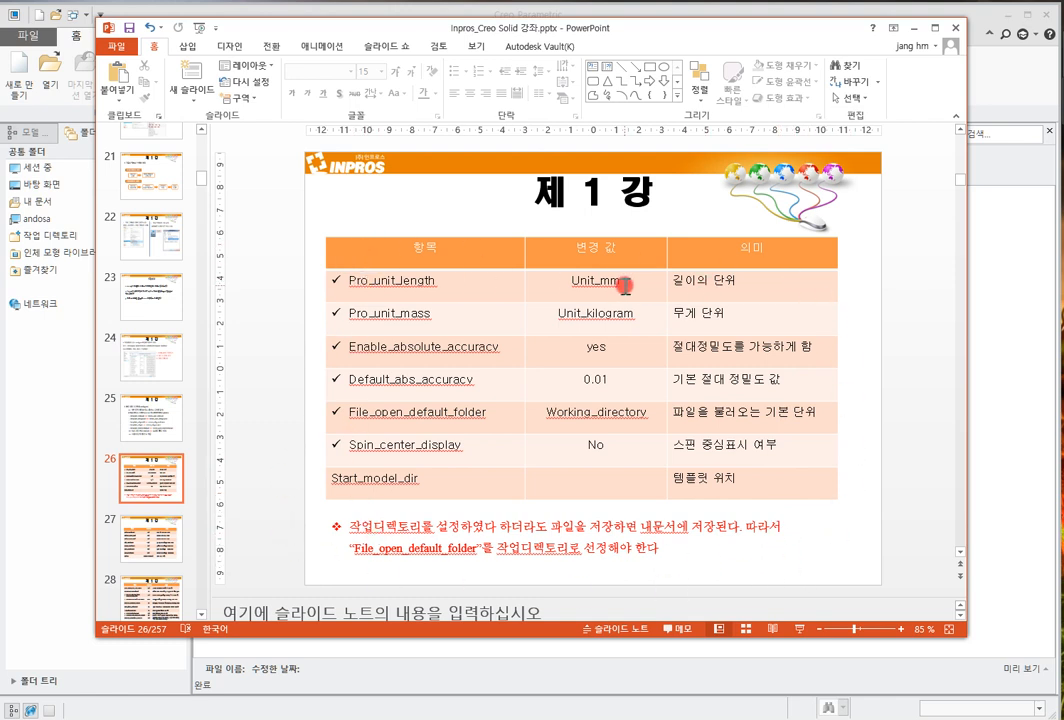
{"action": "left_click_drag", "start_coordinate": [625, 286], "coordinate": [549, 281]}
{"action": "left_click", "coordinate": [549, 281]}
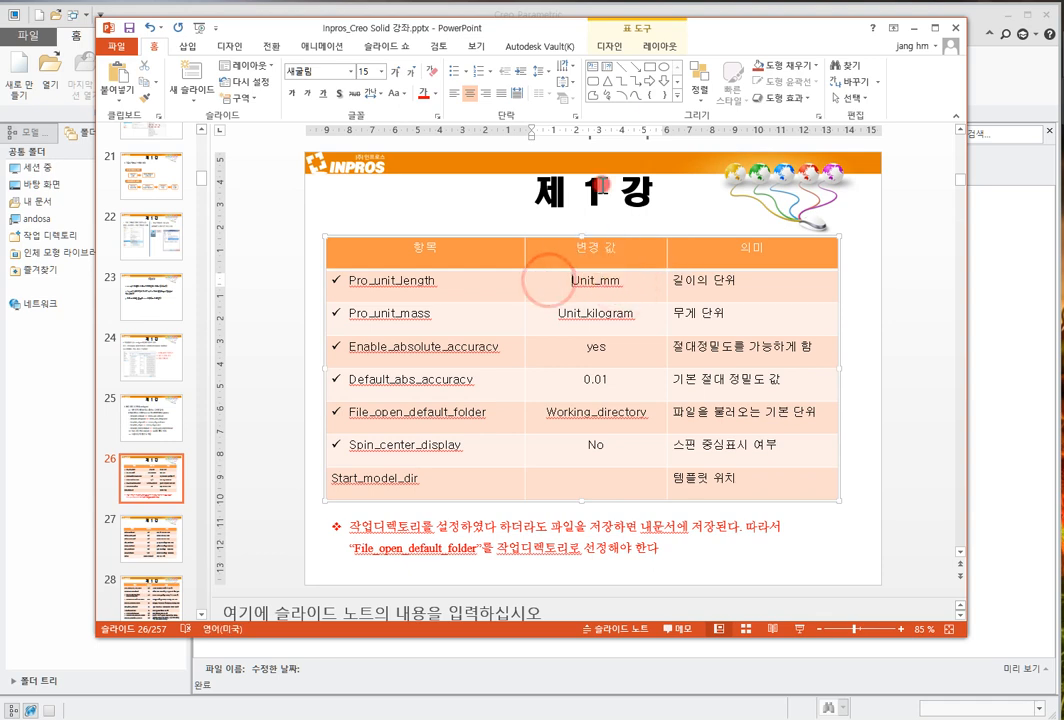
{"action": "left_click_drag", "start_coordinate": [737, 41], "coordinate": [0, 117]}
{"action": "left_click_drag", "start_coordinate": [161, 712], "coordinate": [0, 668]}
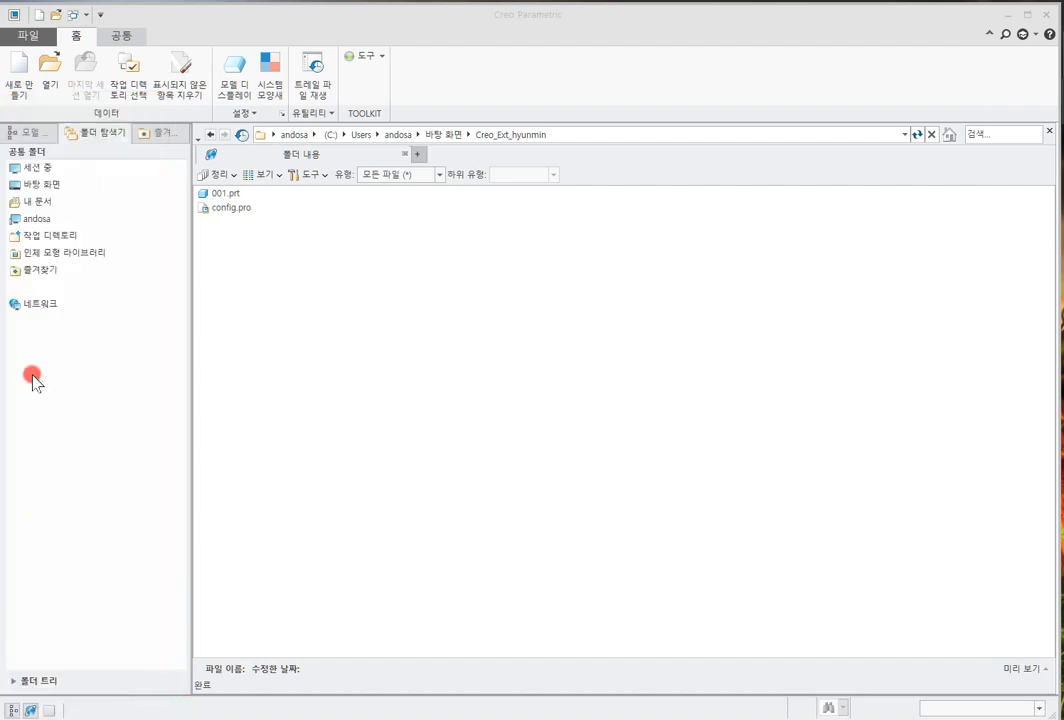
Open the configuration editor and search all option categories for Pro_unit_length
{"action": "left_click", "coordinate": [22, 37]}
{"action": "left_click", "coordinate": [65, 355]}
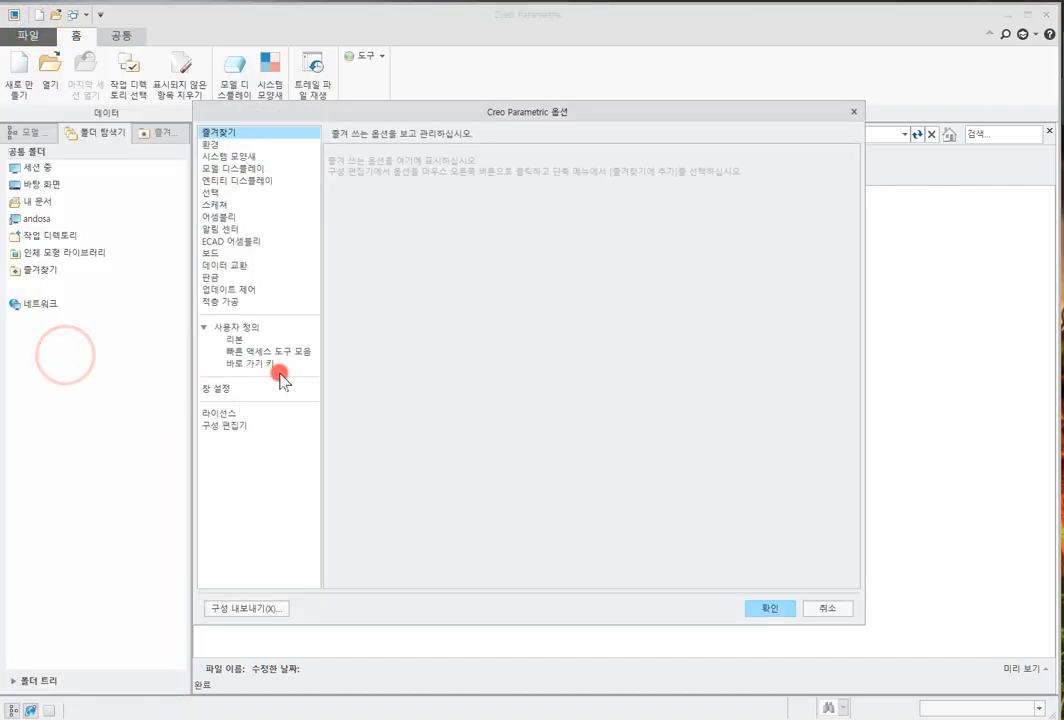
{"action": "left_click", "coordinate": [230, 426]}
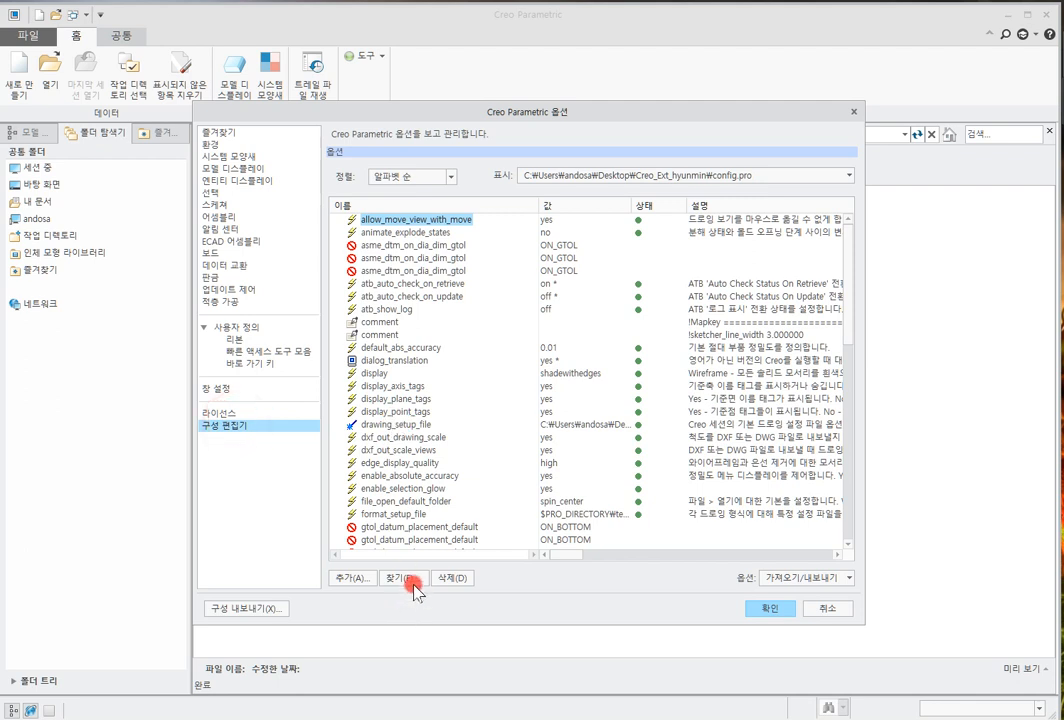
{"action": "left_click", "coordinate": [412, 582]}
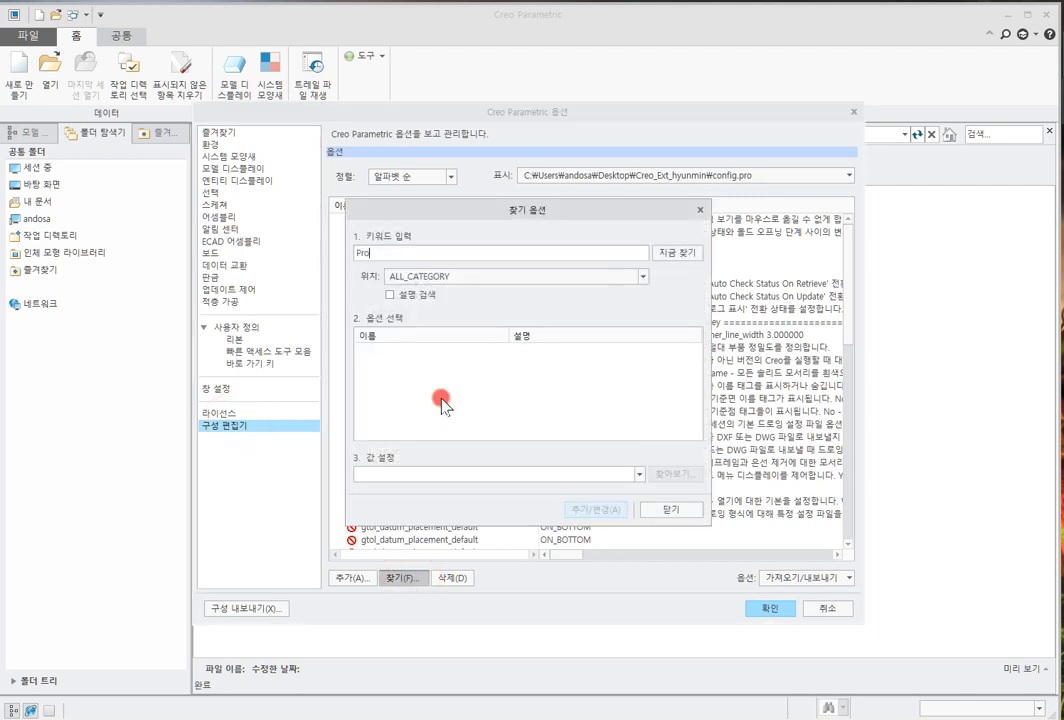
{"action": "type", "text": "Pro_unit_length"}
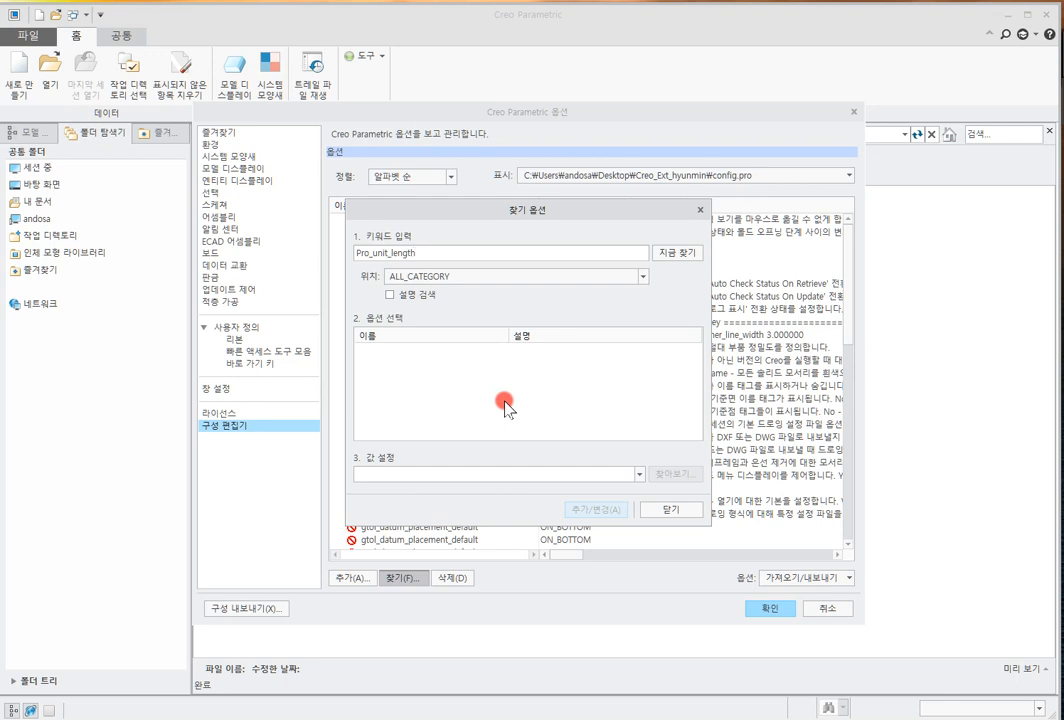
{"action": "left_click", "coordinate": [677, 252]}
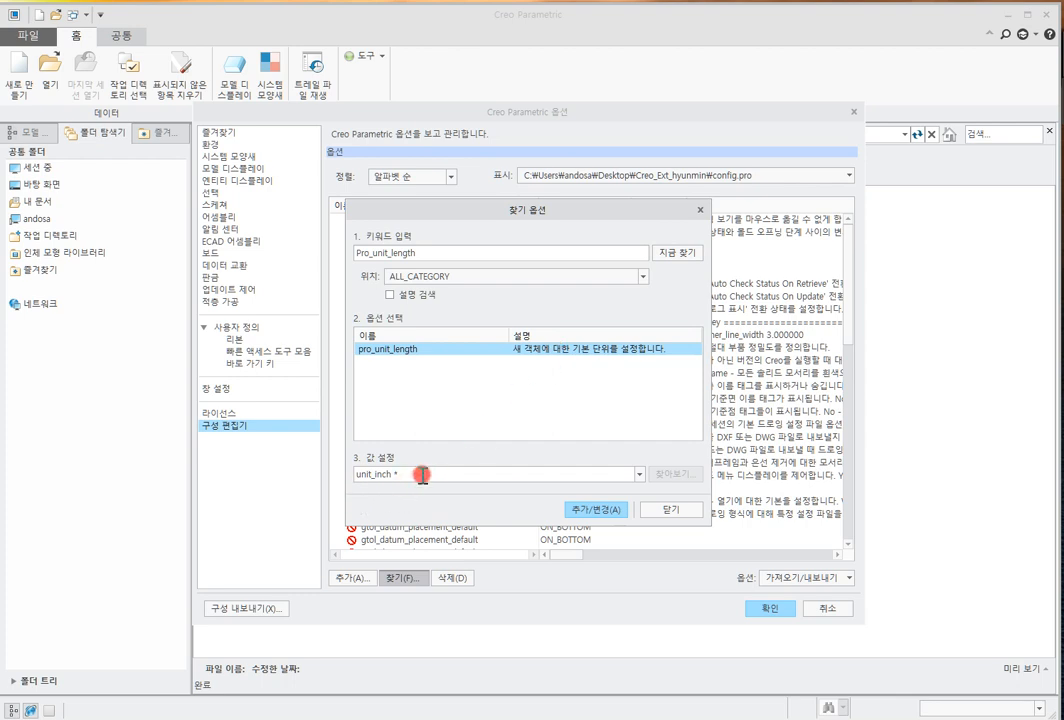
Set pro_unit_length to unit_mm, apply the change, and close the option search
{"action": "left_click", "coordinate": [639, 474]}
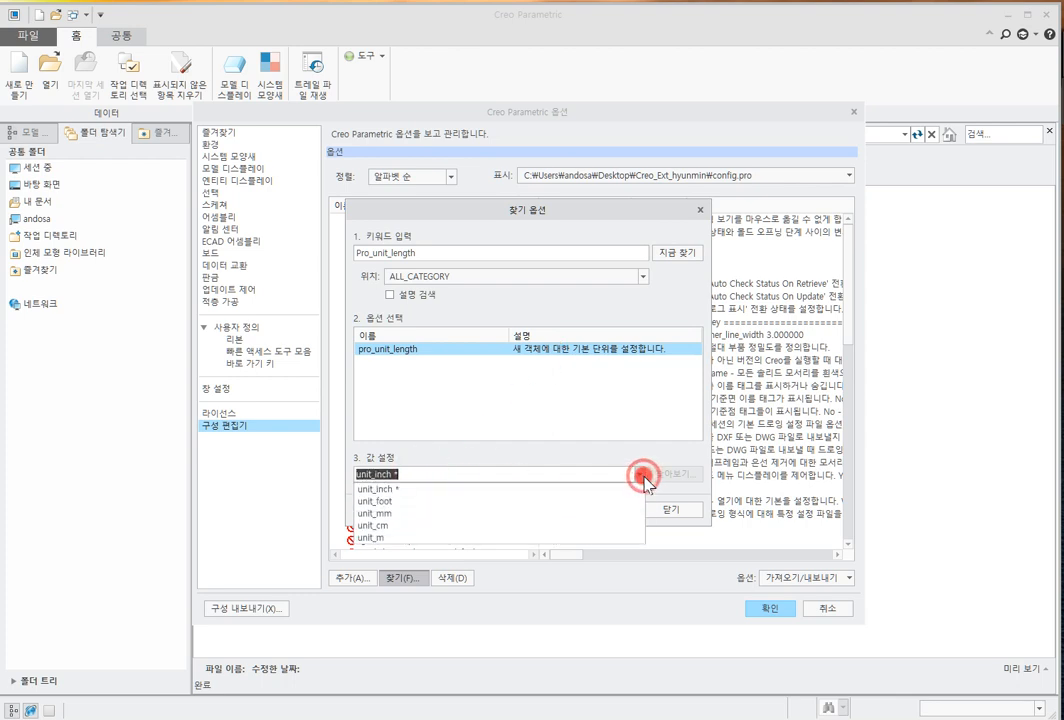
{"action": "left_click", "coordinate": [590, 513]}
{"action": "left_click", "coordinate": [593, 511]}
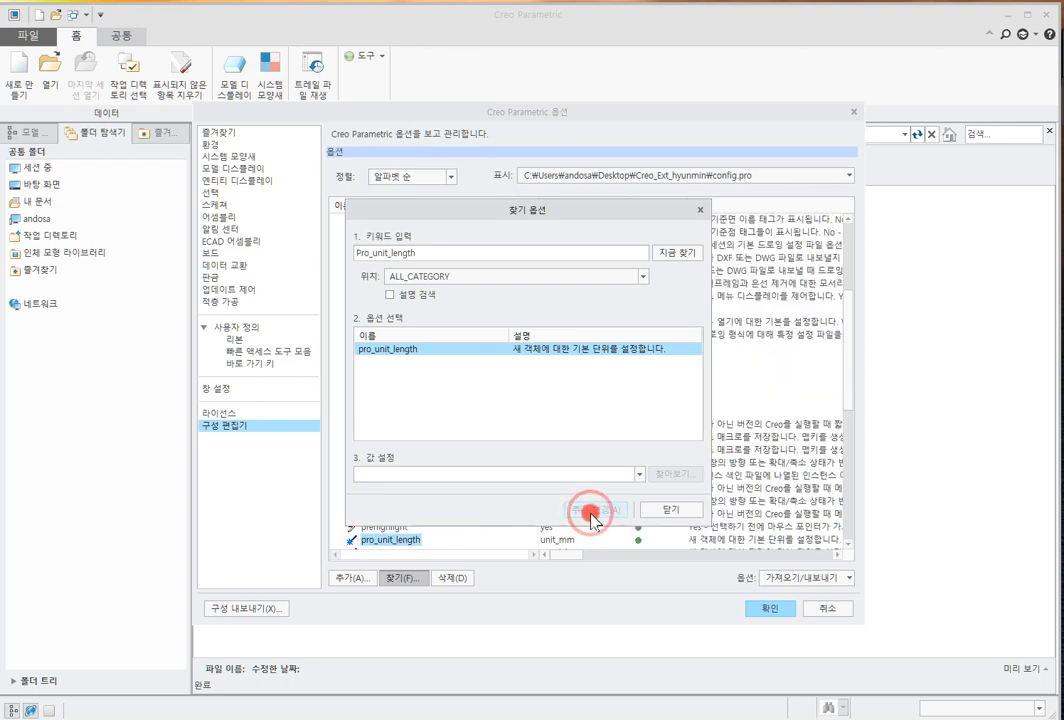
{"action": "left_click", "coordinate": [666, 509]}
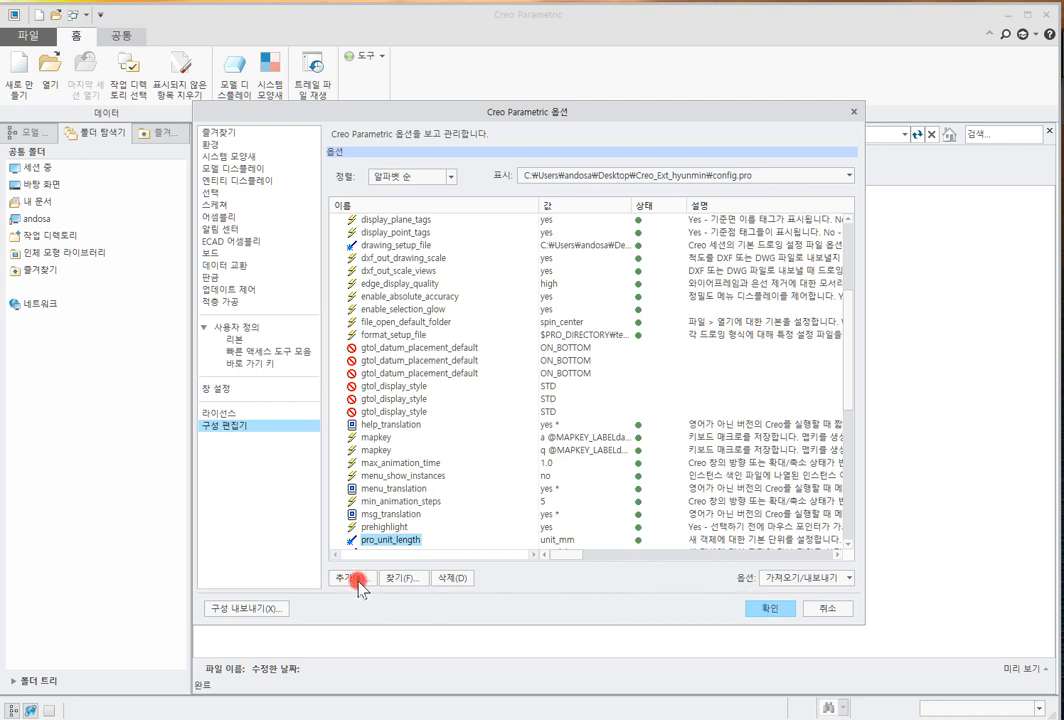
Find the Pro_unit_mass option, set it to unit_kilogram, and add it to the configuration
{"action": "left_click", "coordinate": [396, 579]}
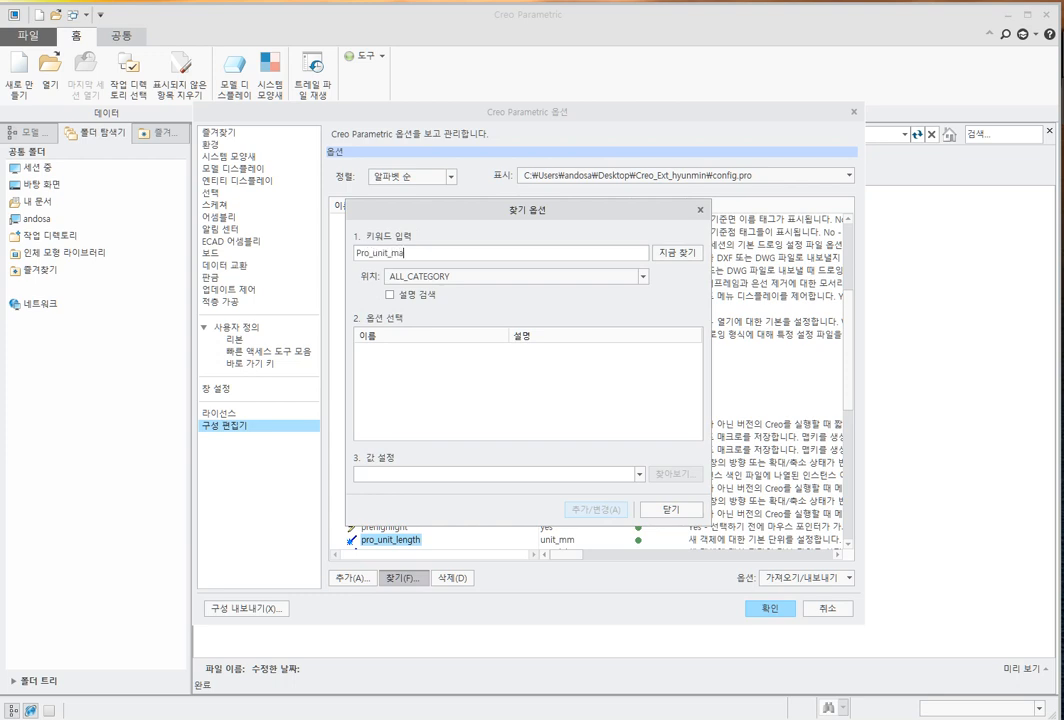
{"action": "left_click", "coordinate": [677, 253]}
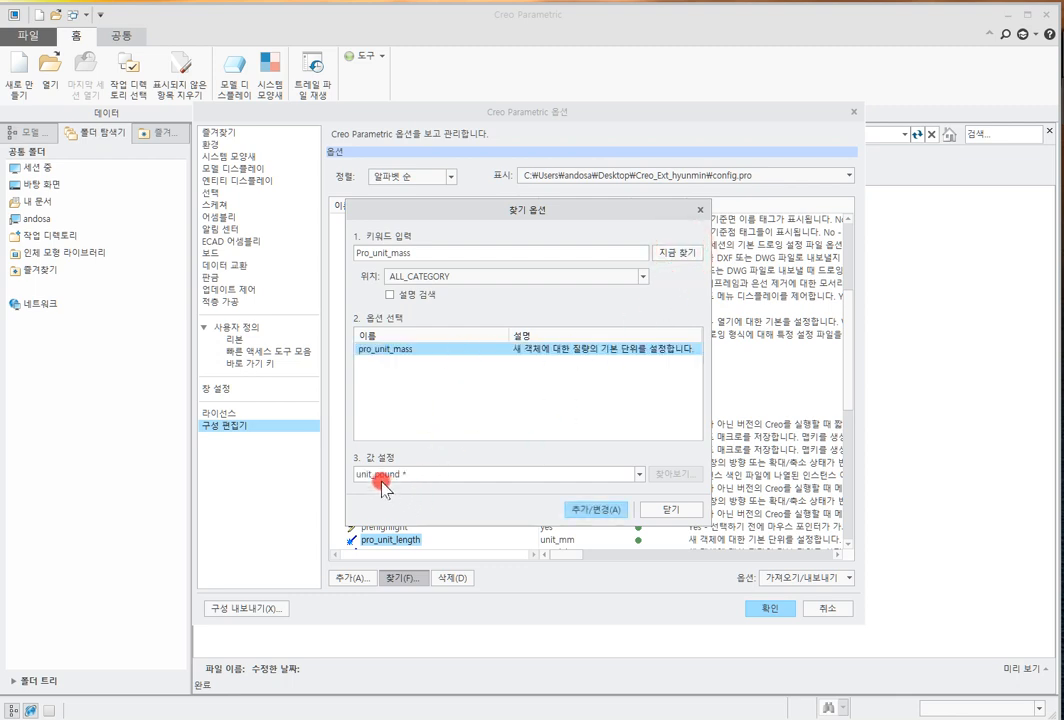
{"action": "left_click", "coordinate": [640, 474]}
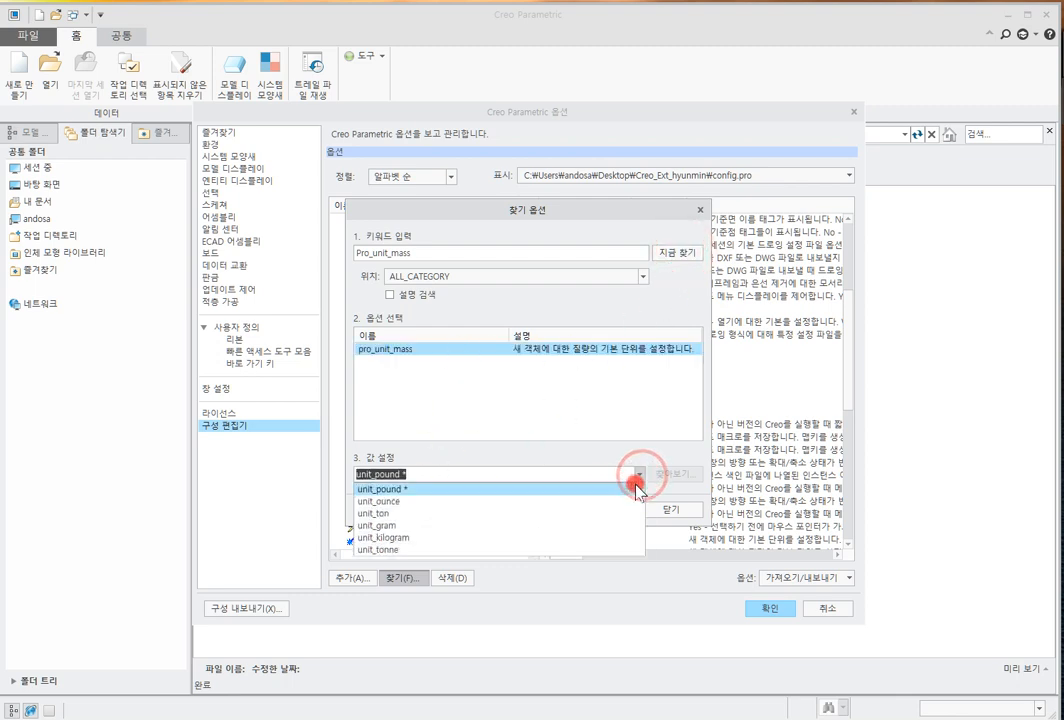
{"action": "left_click", "coordinate": [577, 537]}
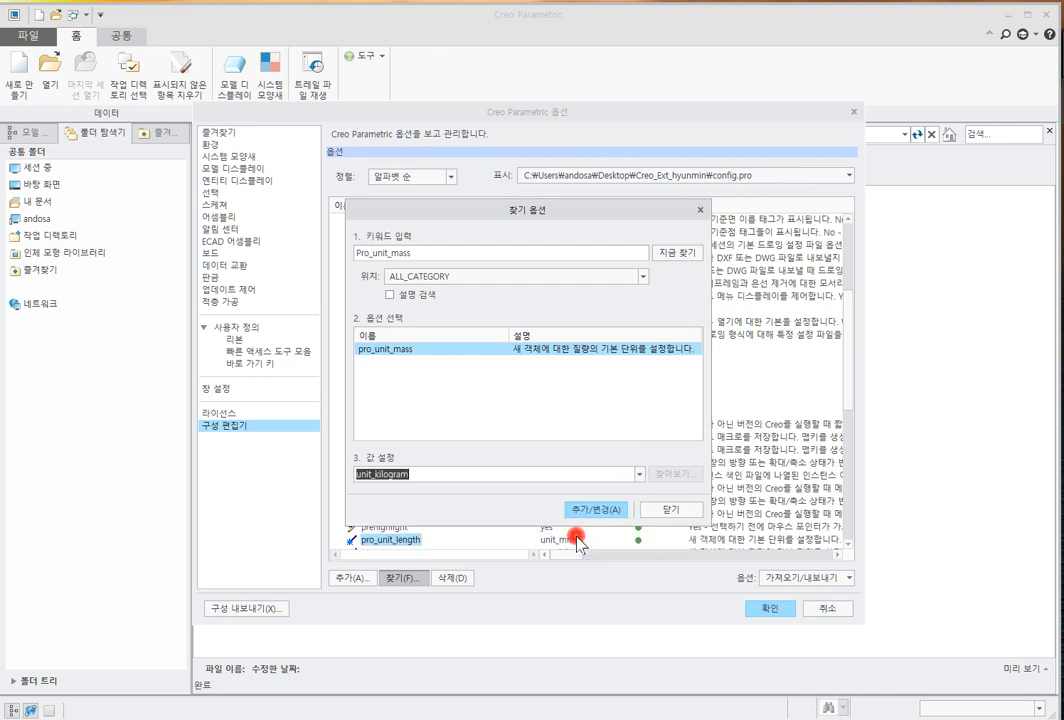
{"action": "left_click", "coordinate": [598, 511]}
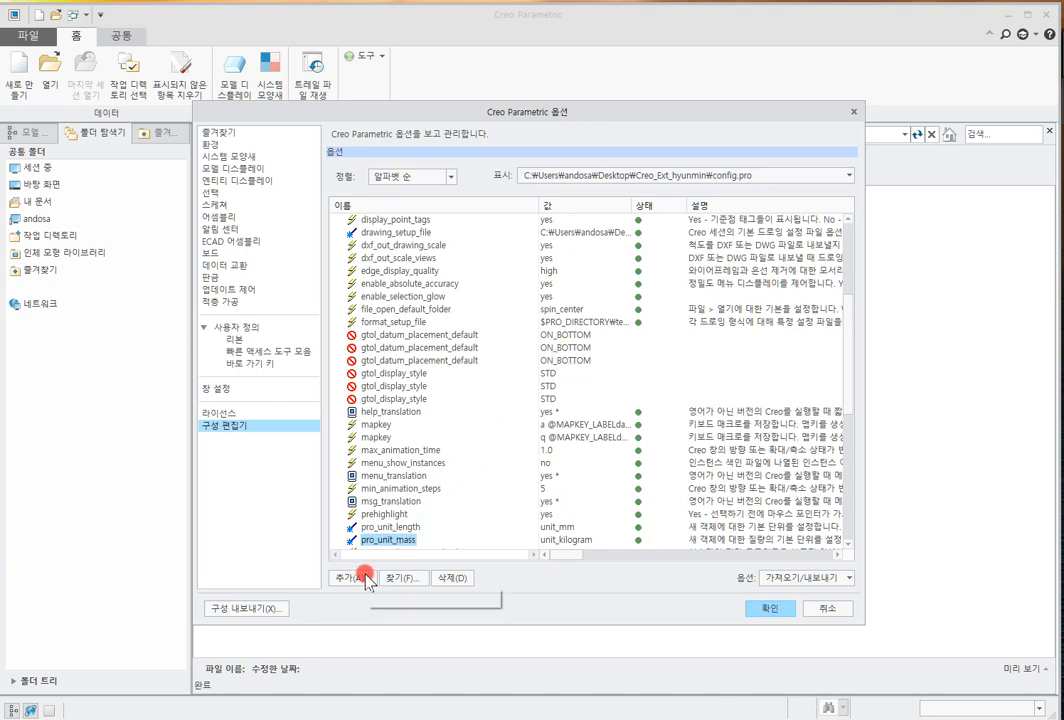
Find the enable_absolute_accuracy option, set it to yes, apply the change, and close the option search
{"action": "left_click", "coordinate": [351, 577]}
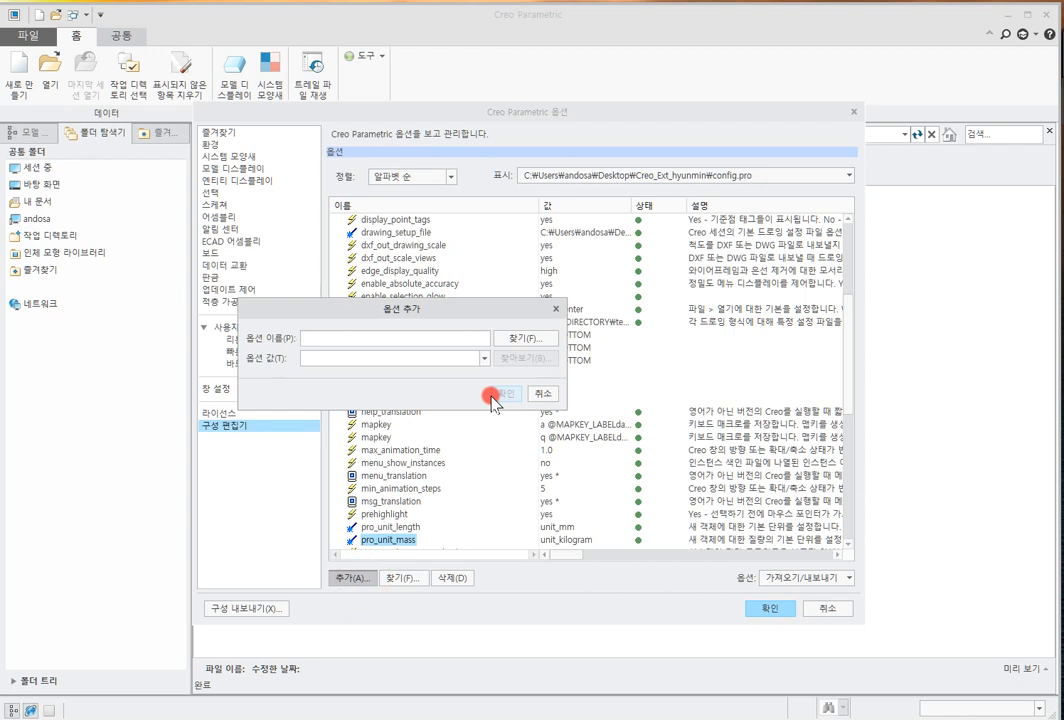
{"action": "left_click", "coordinate": [493, 397]}
{"action": "left_click", "coordinate": [403, 577]}
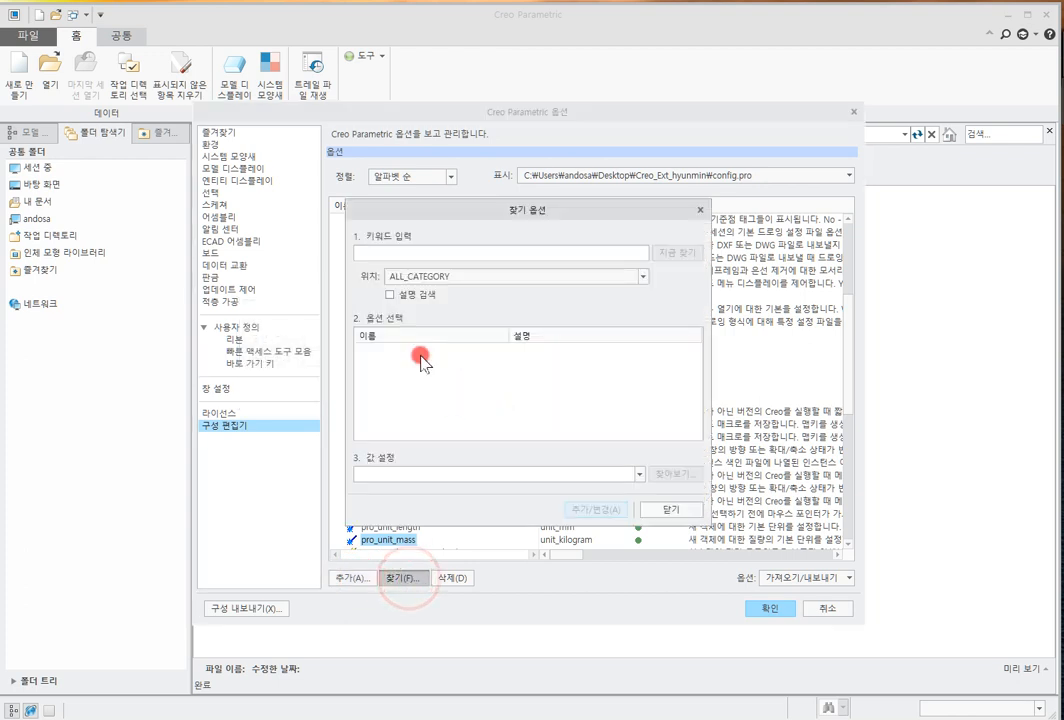
{"action": "type", "text": "Enable_ab"}
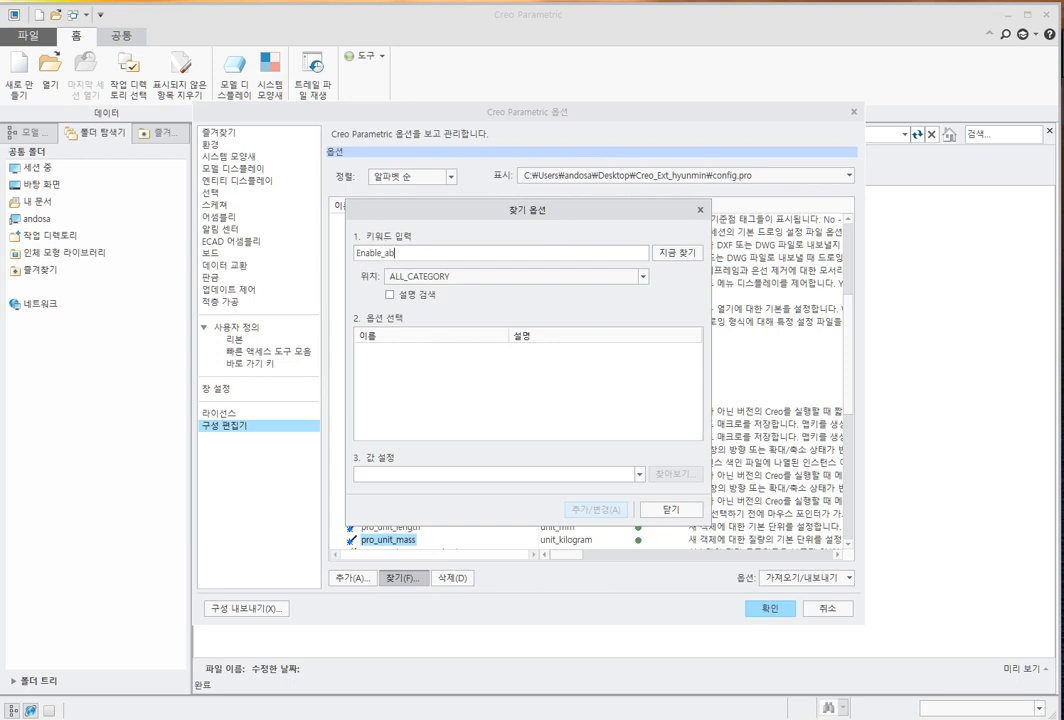
{"action": "type", "text": "solute"}
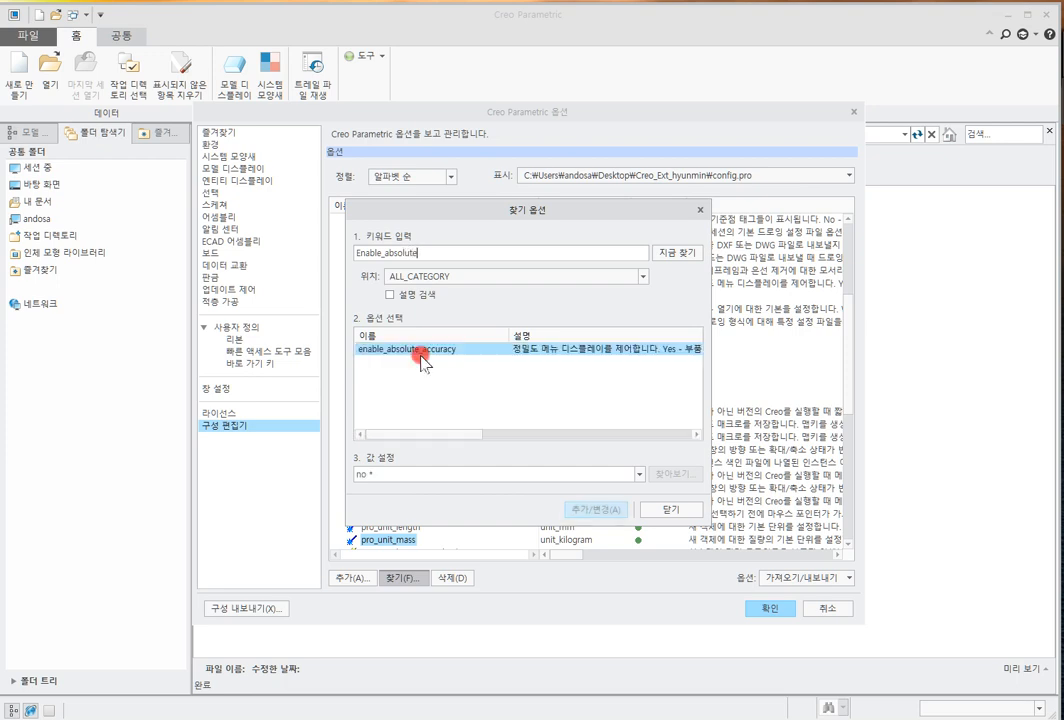
{"action": "left_click", "coordinate": [422, 476]}
{"action": "left_click", "coordinate": [640, 474]}
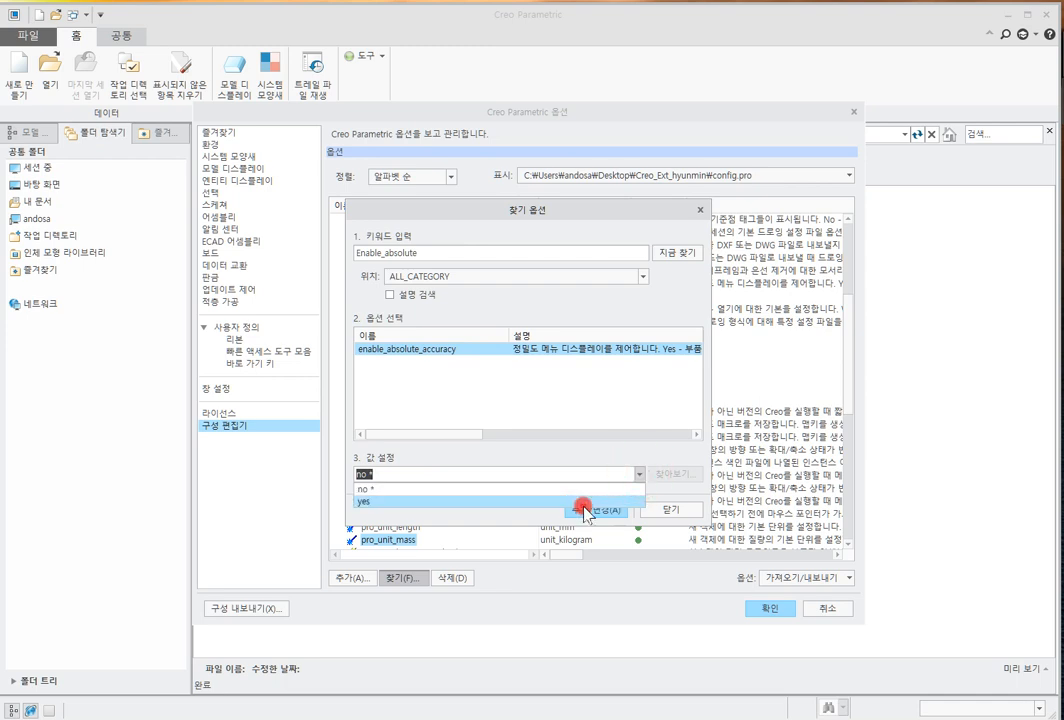
{"action": "left_click", "coordinate": [580, 504]}
{"action": "left_click", "coordinate": [585, 510]}
{"action": "left_click", "coordinate": [667, 509]}
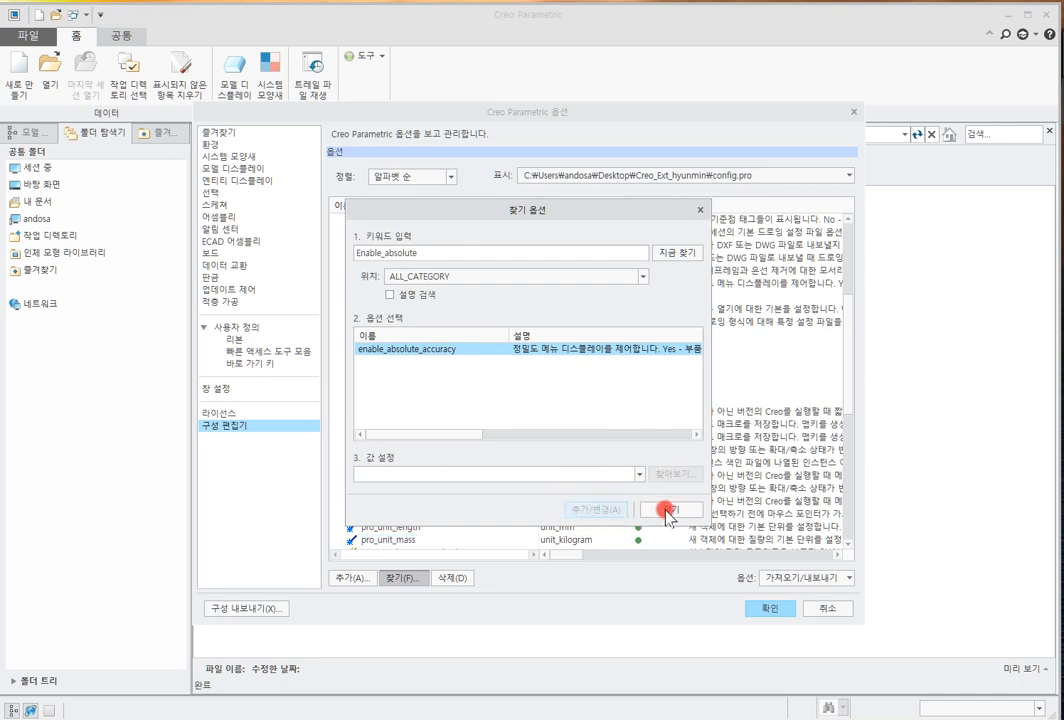
Find the default_abs_accuracy option, set it to 0.01, apply the change, and close the option search
{"action": "left_click", "coordinate": [454, 579]}
{"action": "left_click", "coordinate": [406, 577]}
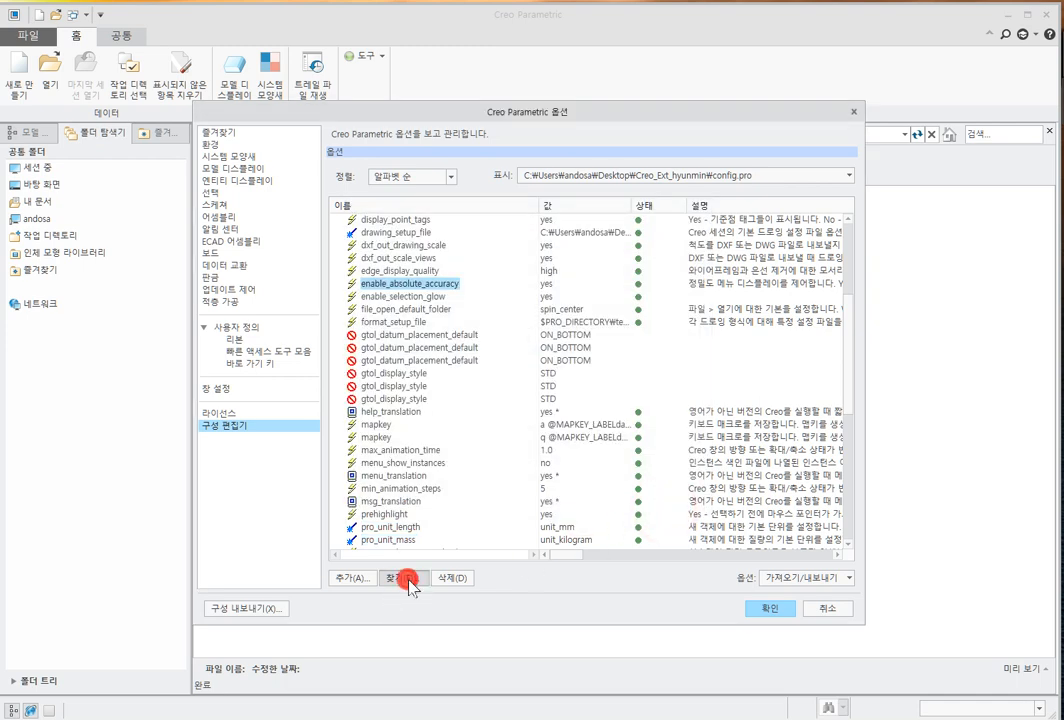
{"action": "type", "text": "Default_abs_accuracy"}
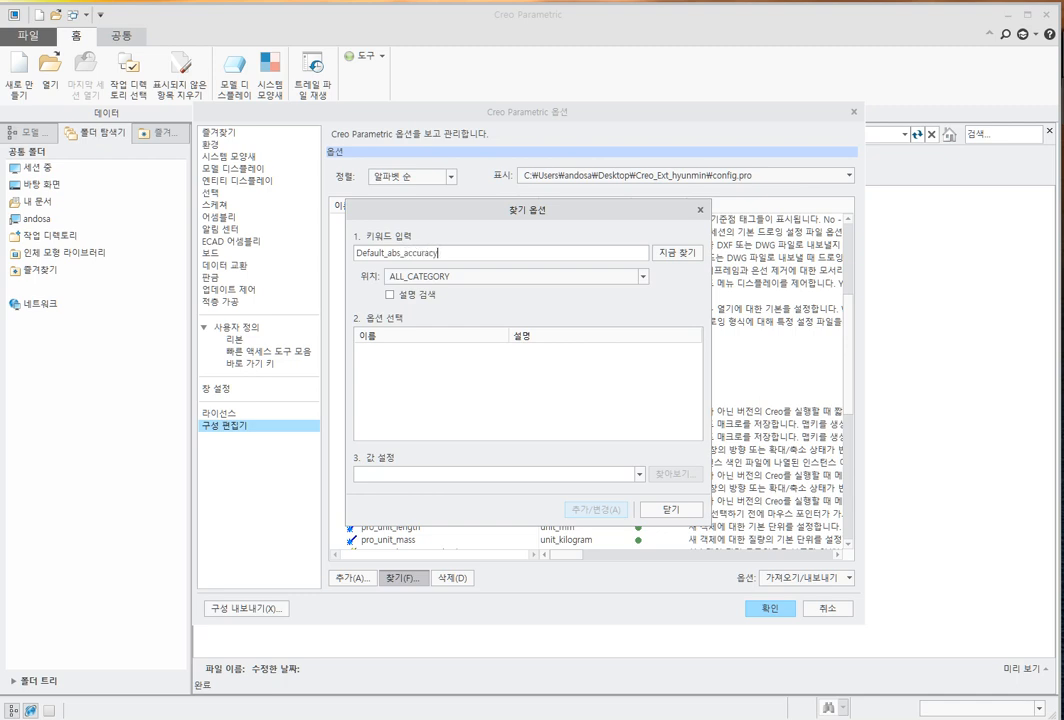
{"action": "key", "text": "Return"}
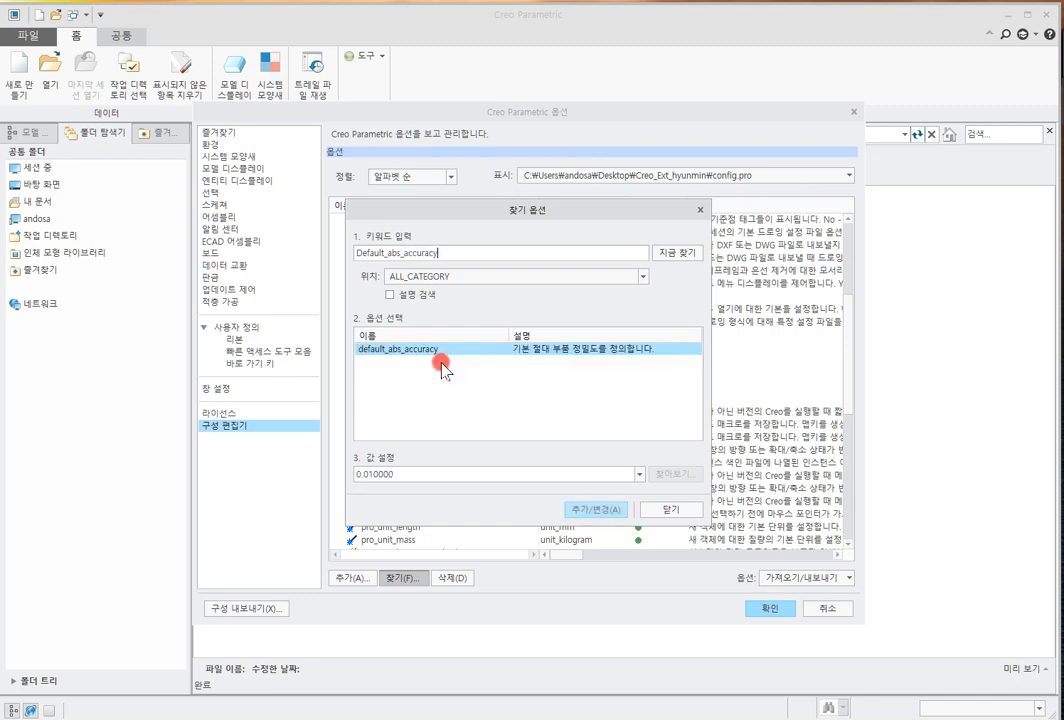
{"action": "double_click", "coordinate": [434, 470]}
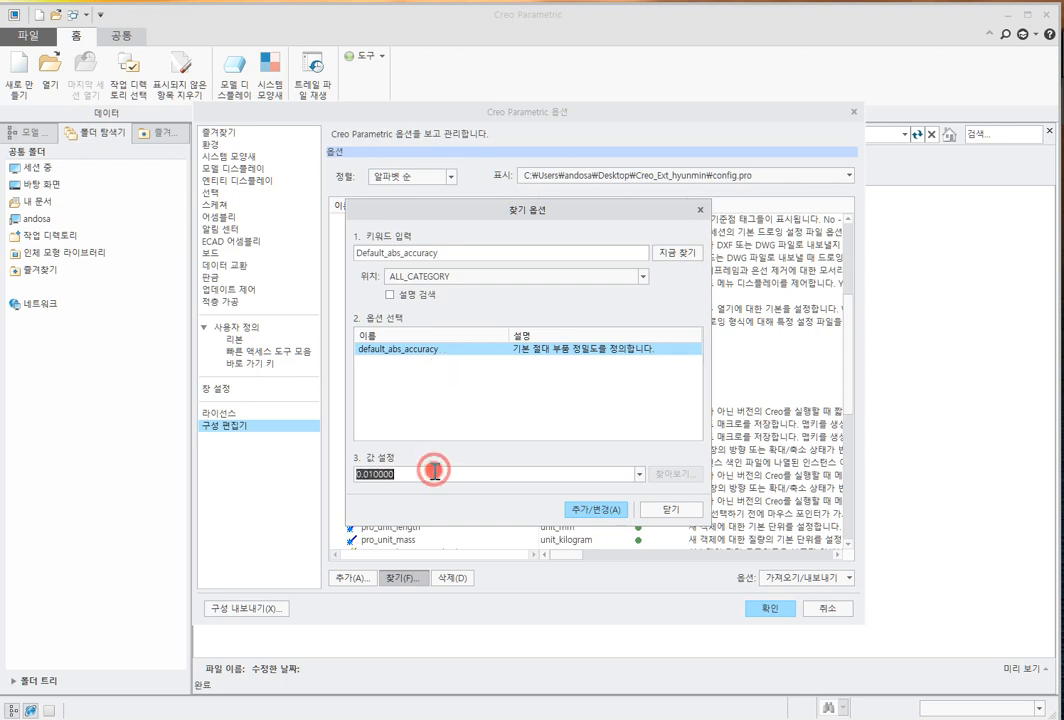
{"action": "type", "text": "0.01"}
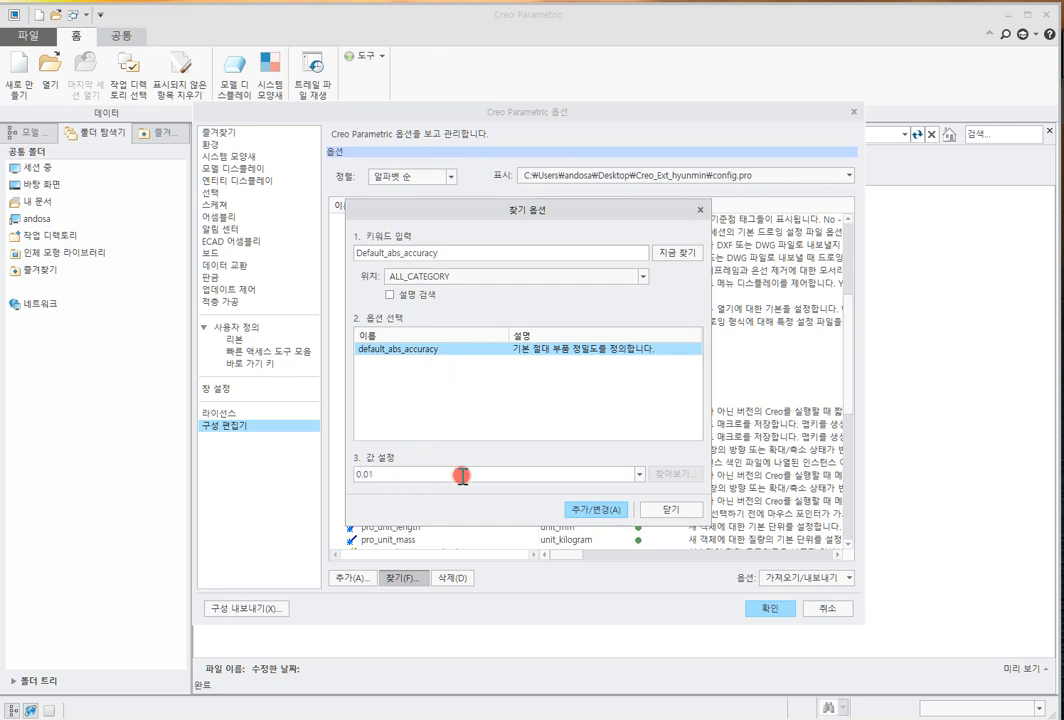
{"action": "left_click", "coordinate": [577, 508]}
{"action": "left_click", "coordinate": [672, 510]}
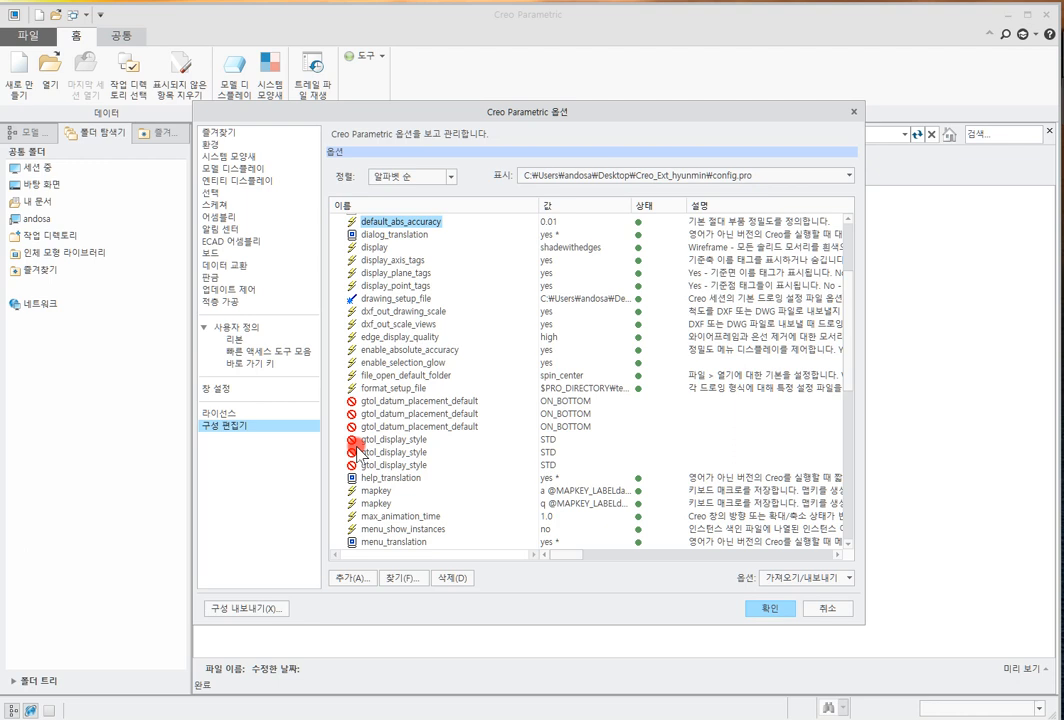
Search for File_open_default, set file_open_default_folder to working_directory, and apply the change
{"action": "left_click", "coordinate": [405, 578]}
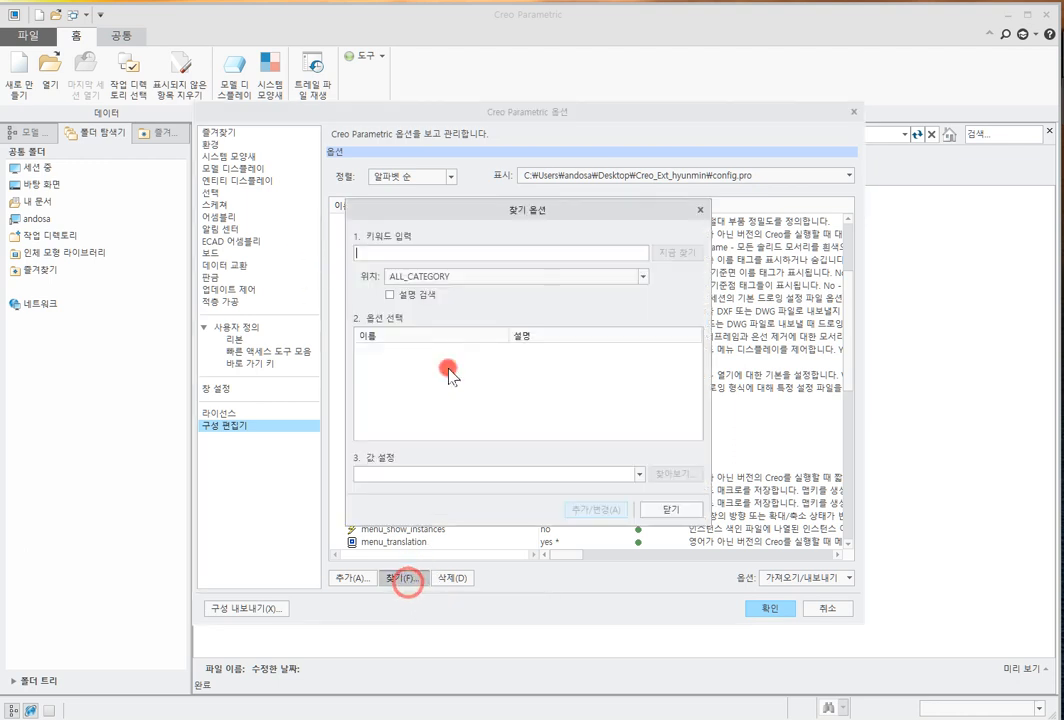
{"action": "type", "text": "file"}
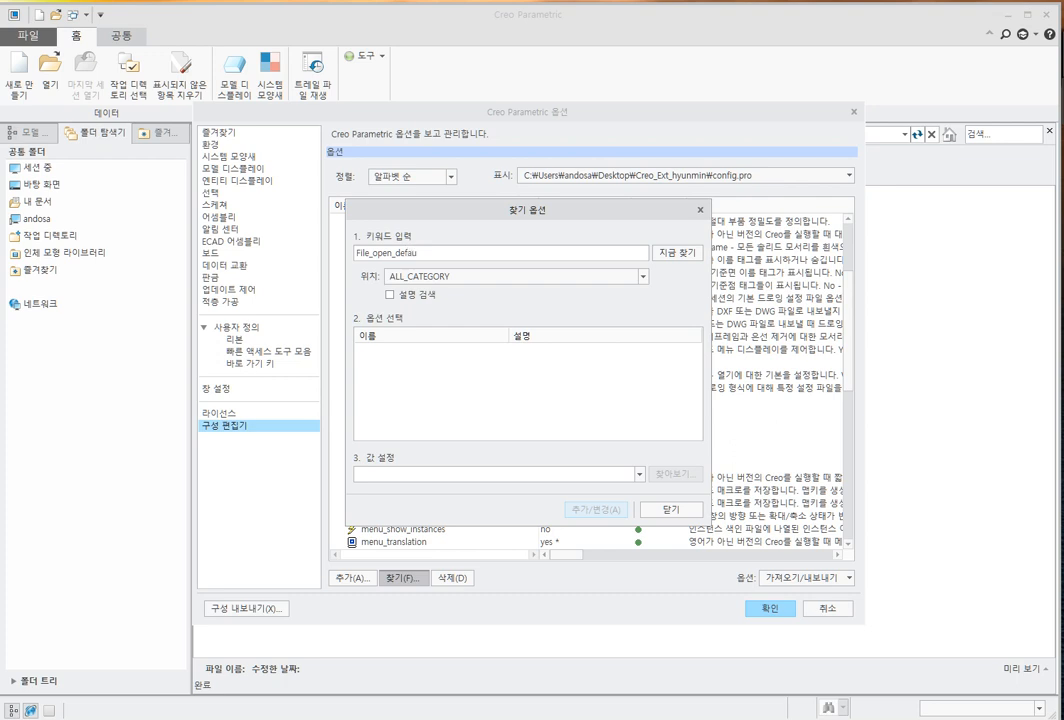
{"action": "type", "text": "t"}
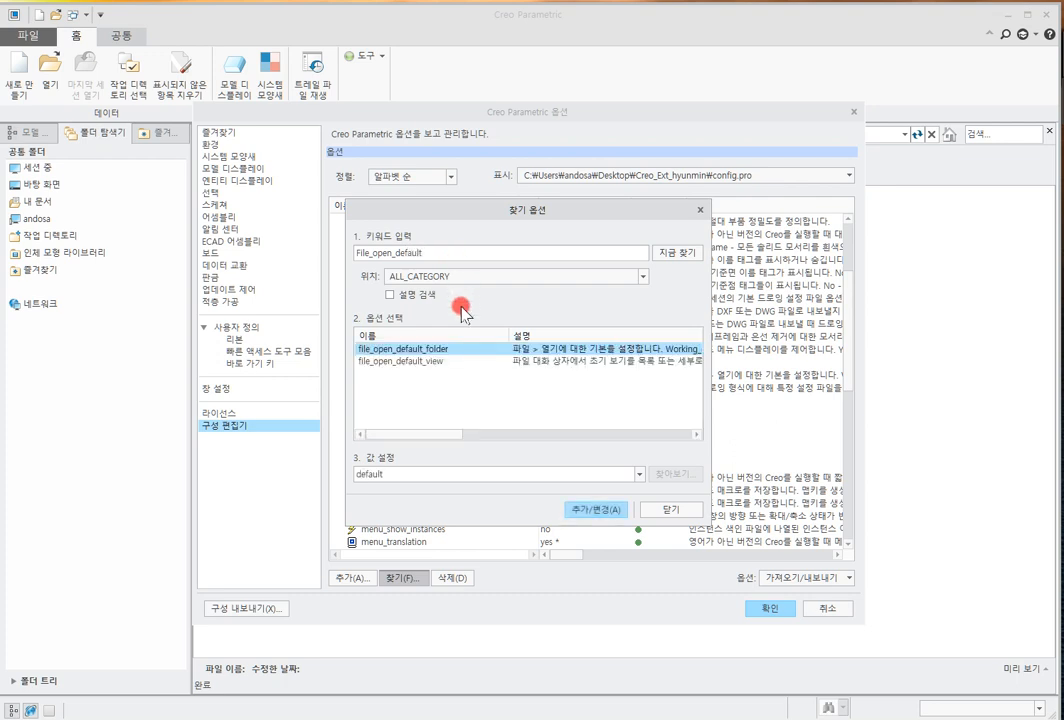
{"action": "left_click", "coordinate": [443, 360]}
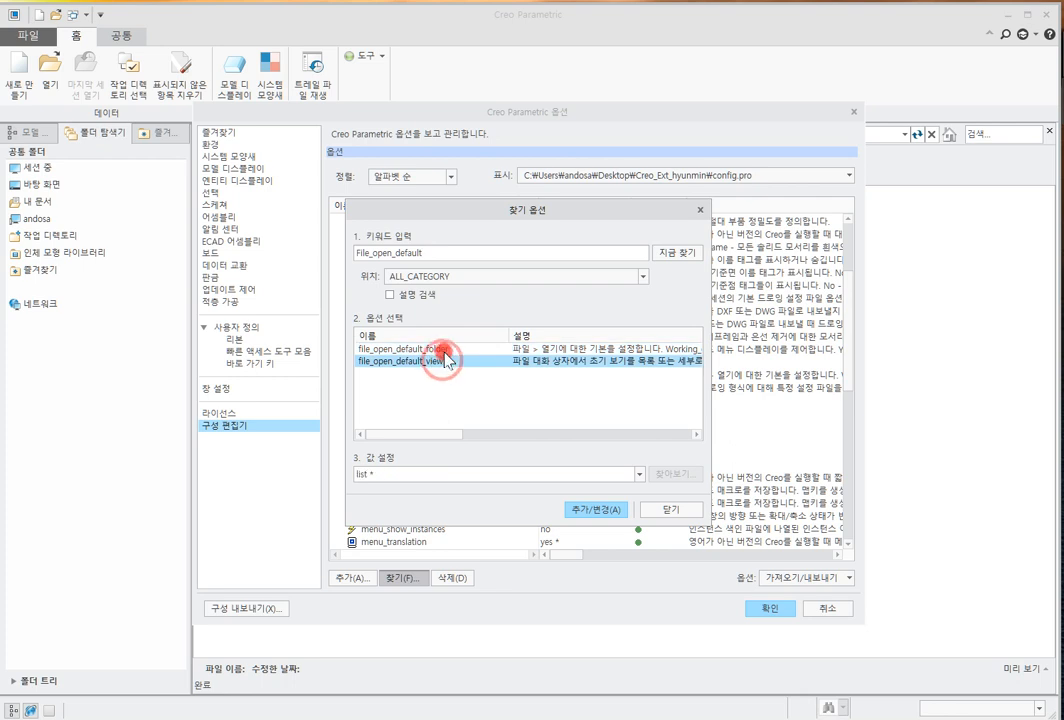
{"action": "left_click", "coordinate": [443, 352]}
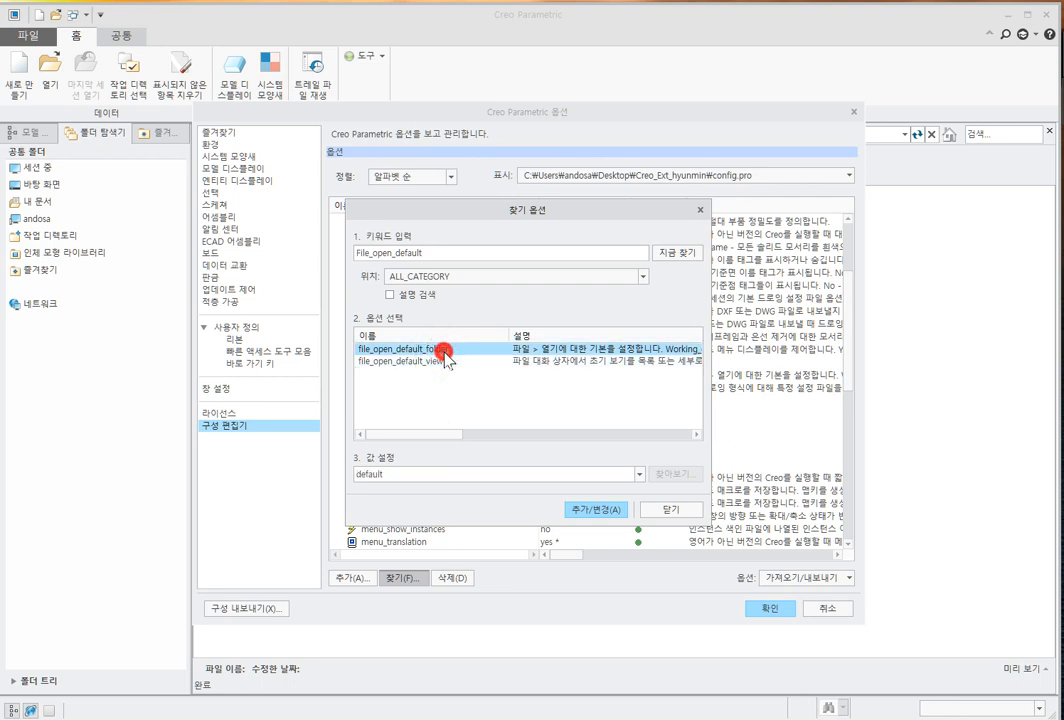
{"action": "left_click", "coordinate": [639, 474]}
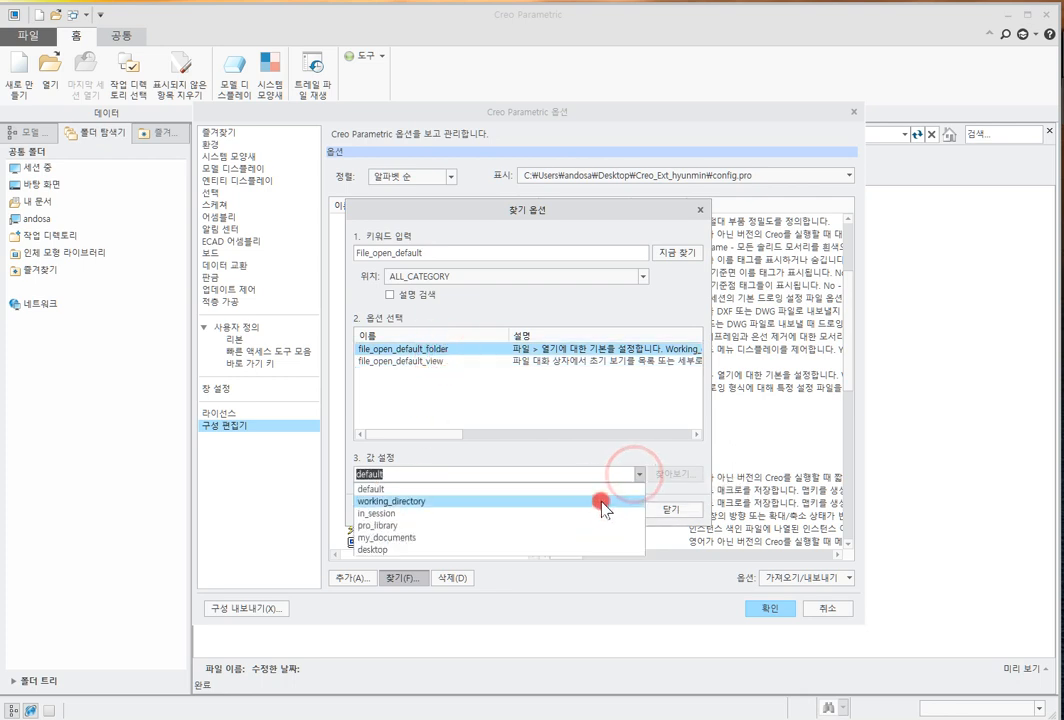
{"action": "left_click", "coordinate": [582, 501]}
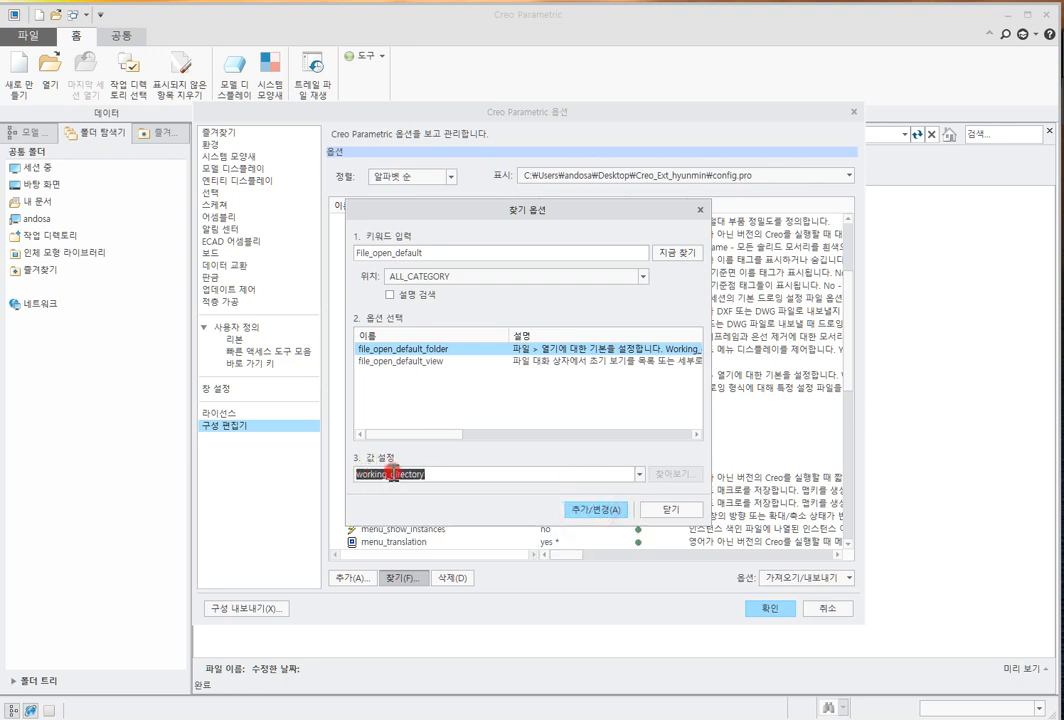
{"action": "left_click", "coordinate": [442, 476]}
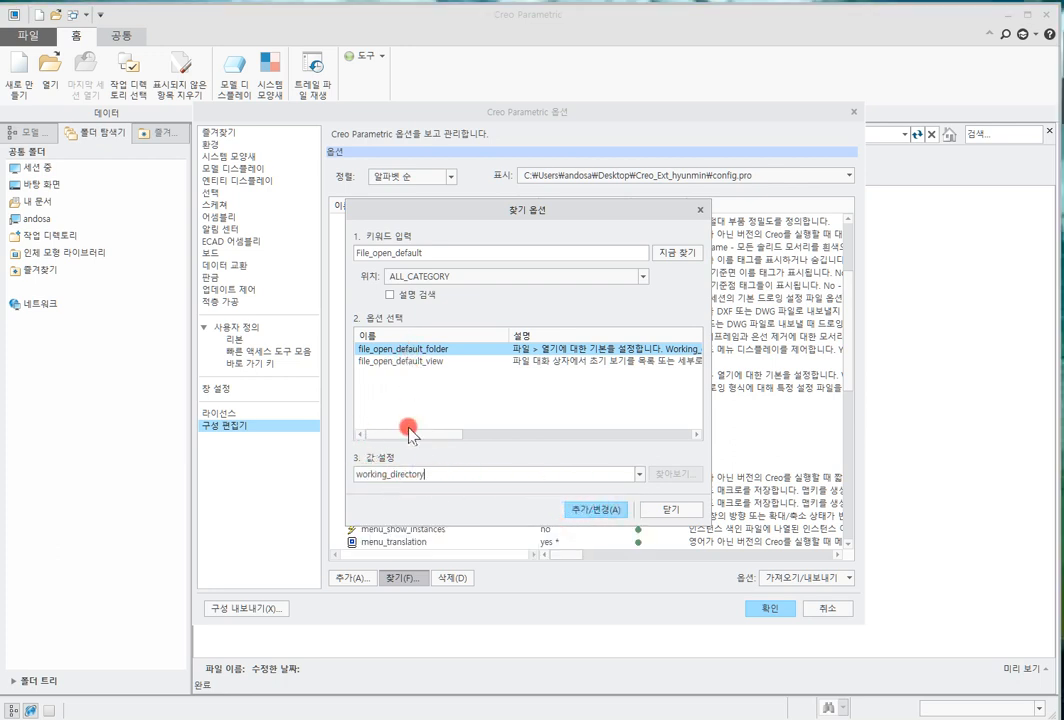
{"action": "left_click", "coordinate": [604, 511]}
{"action": "left_click", "coordinate": [660, 508]}
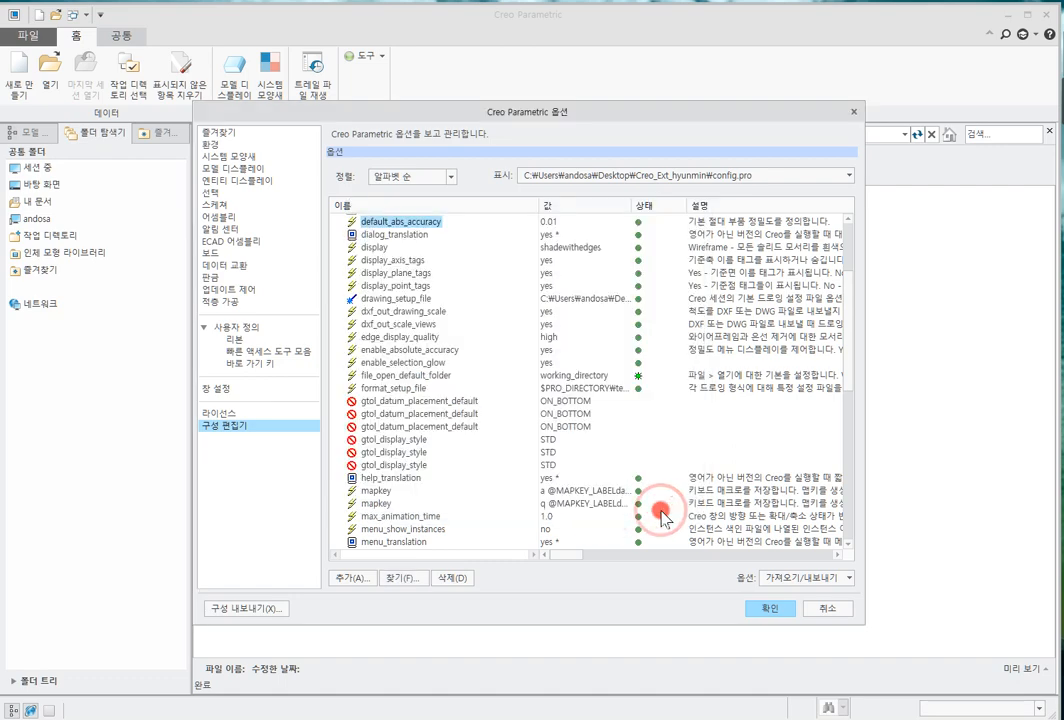
Search all option categories for spin_center_display
{"action": "left_click", "coordinate": [406, 578]}
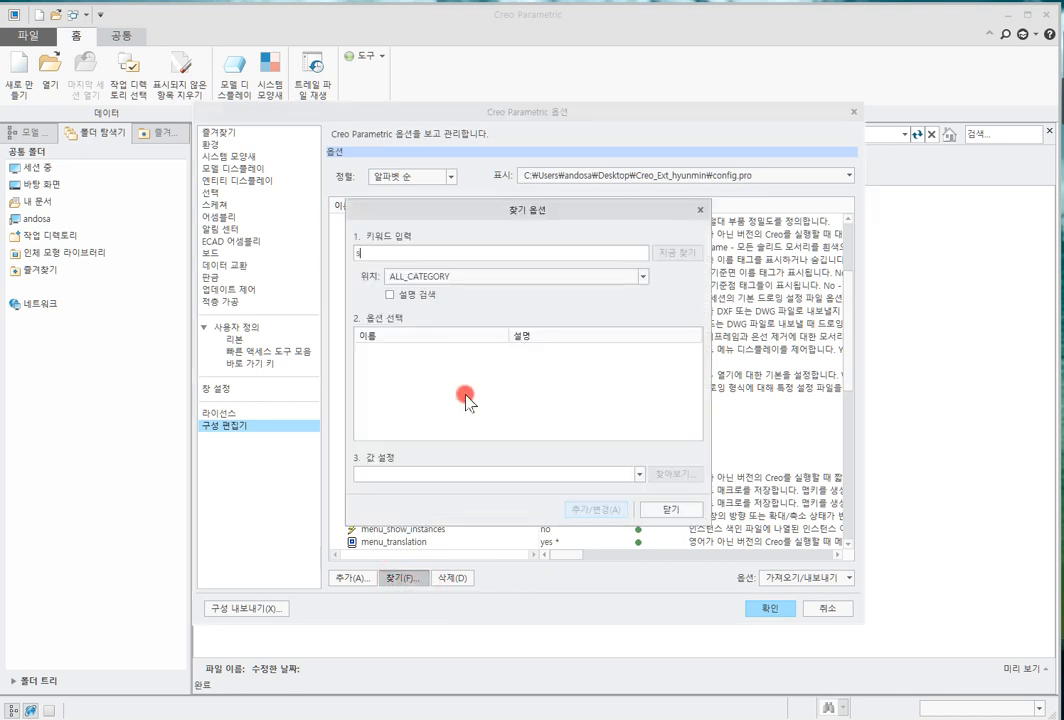
{"action": "type", "text": "sol"}
{"action": "key", "text": "BackSpace"}
{"action": "type", "text": "pine_center_displa"}
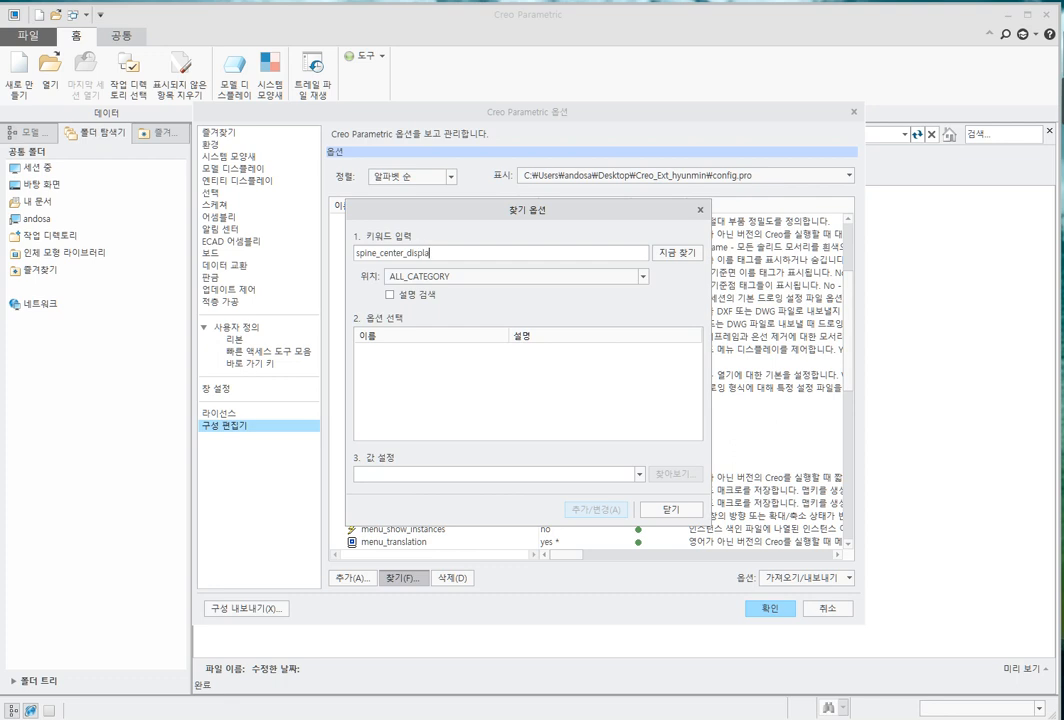
{"action": "type", "text": "y"}
{"action": "left_click", "coordinate": [660, 252]}
{"action": "left_click", "coordinate": [374, 256]}
{"action": "key", "text": "Delete"}
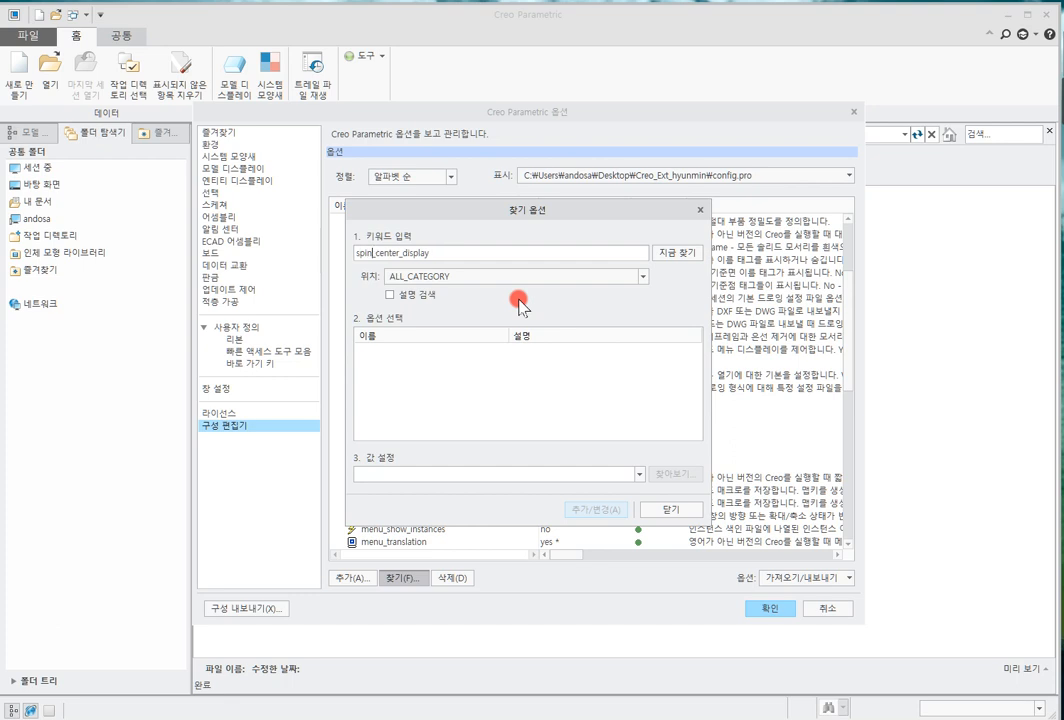
{"action": "left_click", "coordinate": [684, 252]}
Set spin_center_display to no, apply the change, and close the option search
{"action": "left_click", "coordinate": [426, 474]}
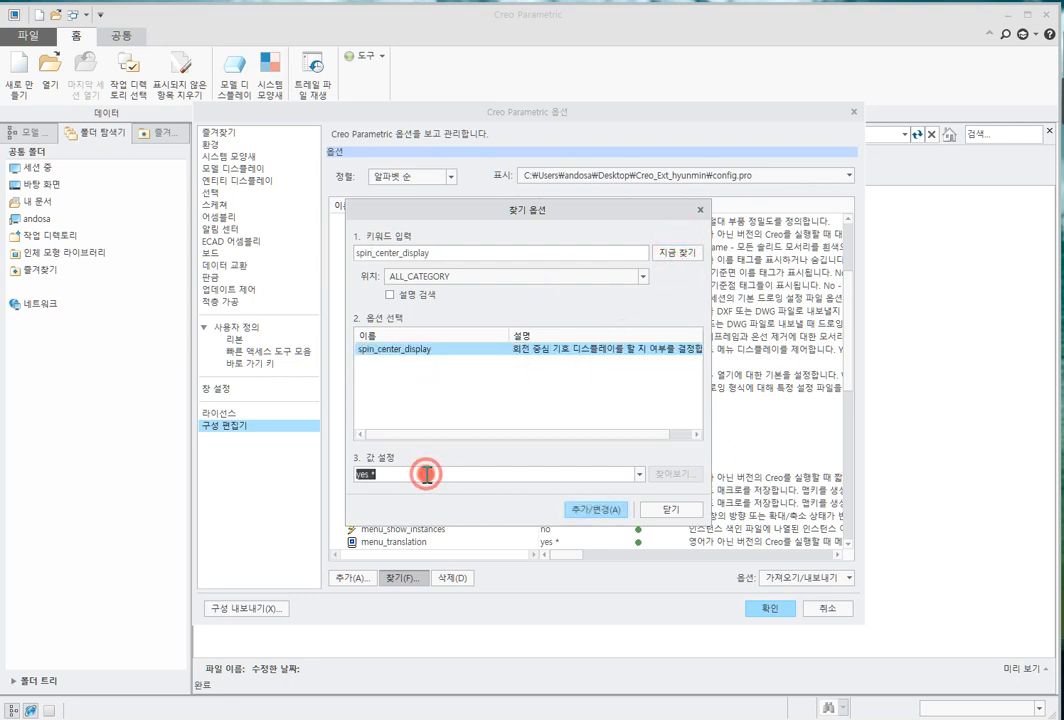
{"action": "left_click", "coordinate": [640, 474]}
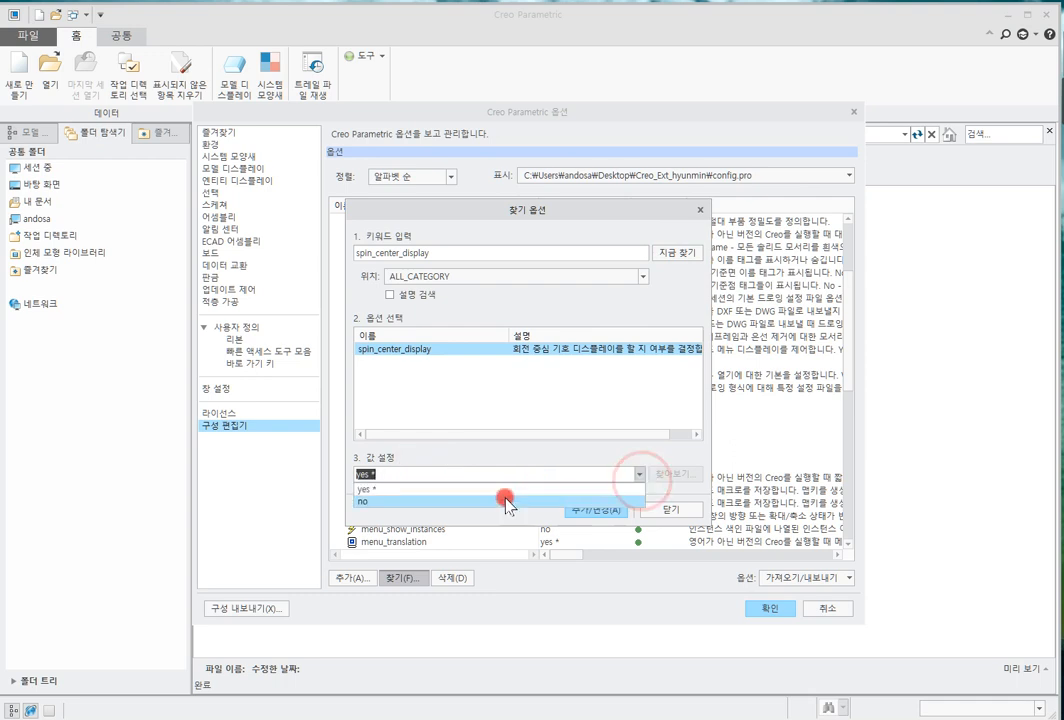
{"action": "left_click", "coordinate": [502, 498]}
{"action": "left_click", "coordinate": [610, 506]}
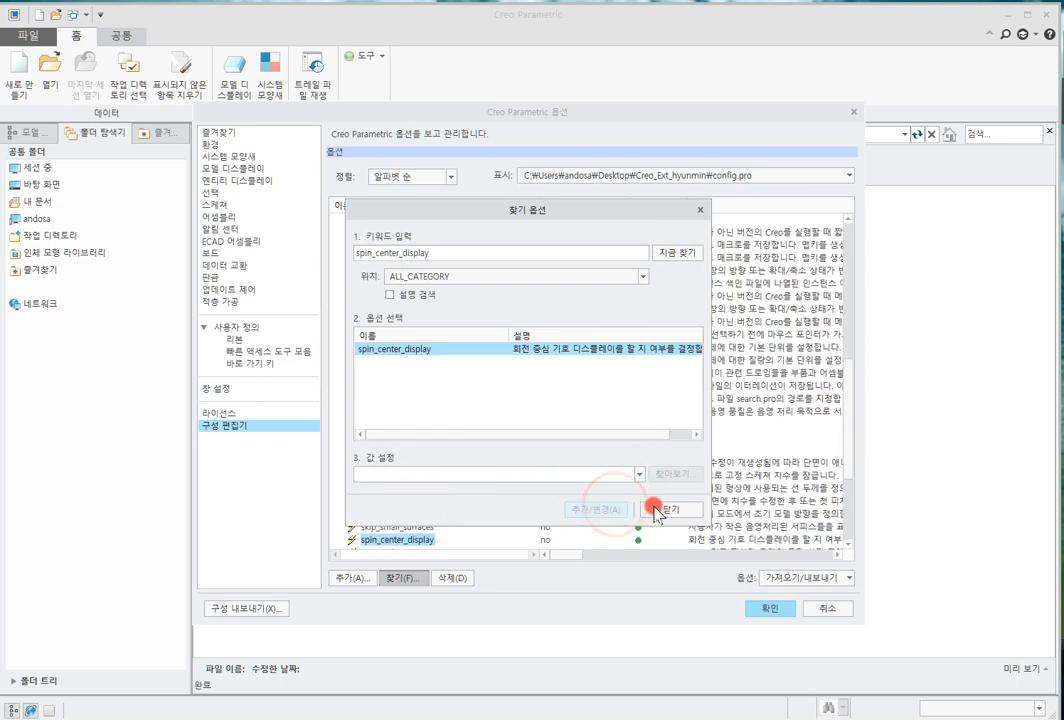
{"action": "left_click", "coordinate": [657, 510]}
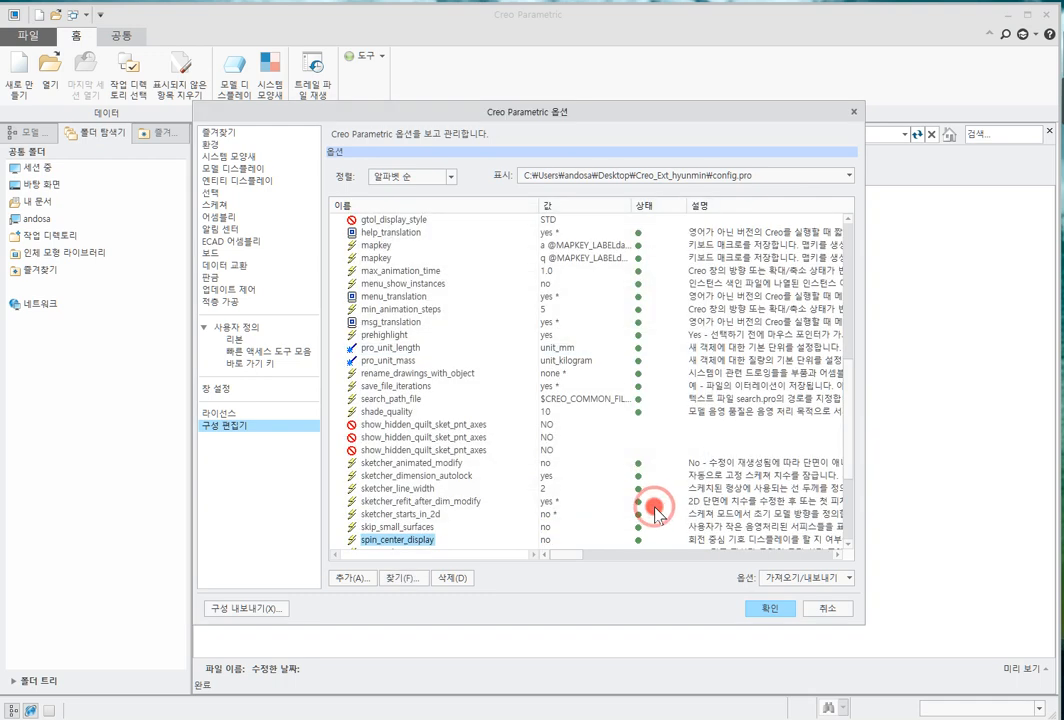
Accept the edited configuration options and close the options dialog
{"action": "left_click", "coordinate": [766, 608]}
{"action": "left_click", "coordinate": [125, 434]}
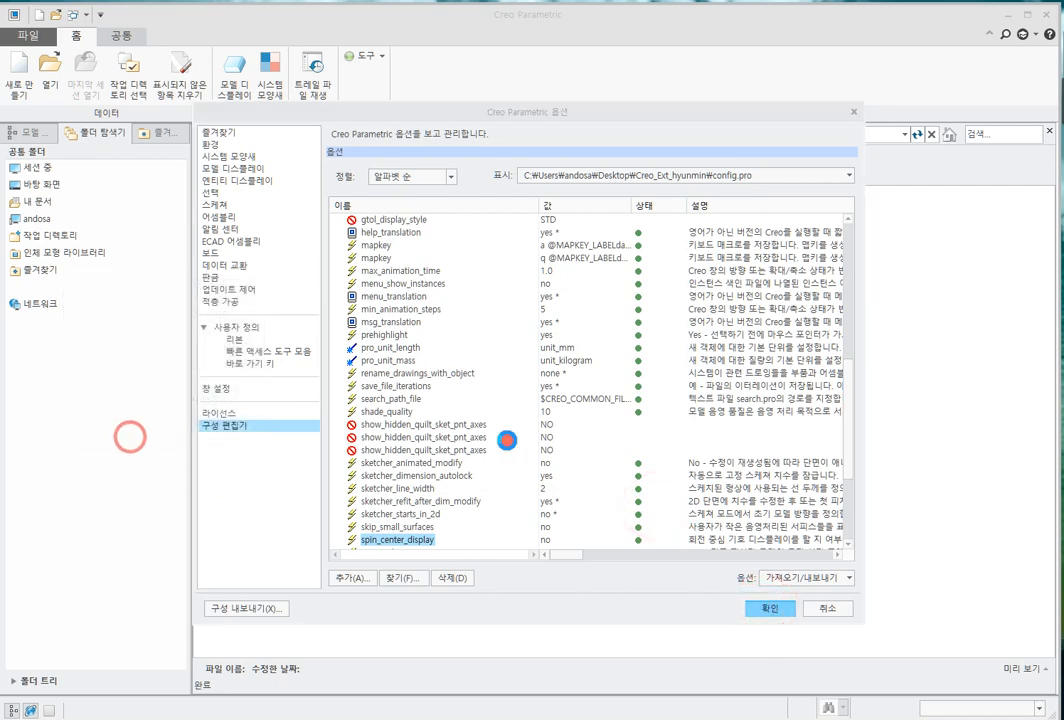
{"action": "left_click", "coordinate": [641, 482]}
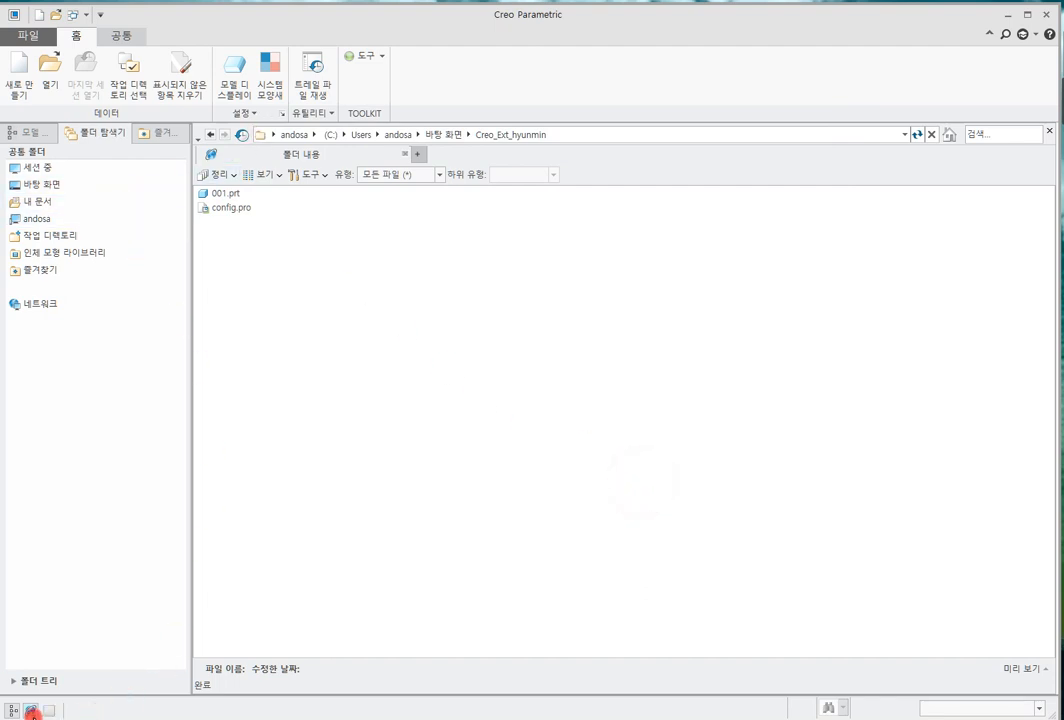
Hide the folder browser and switch to the PowerPoint slide that lists further configuration options
{"action": "left_click", "coordinate": [30, 710]}
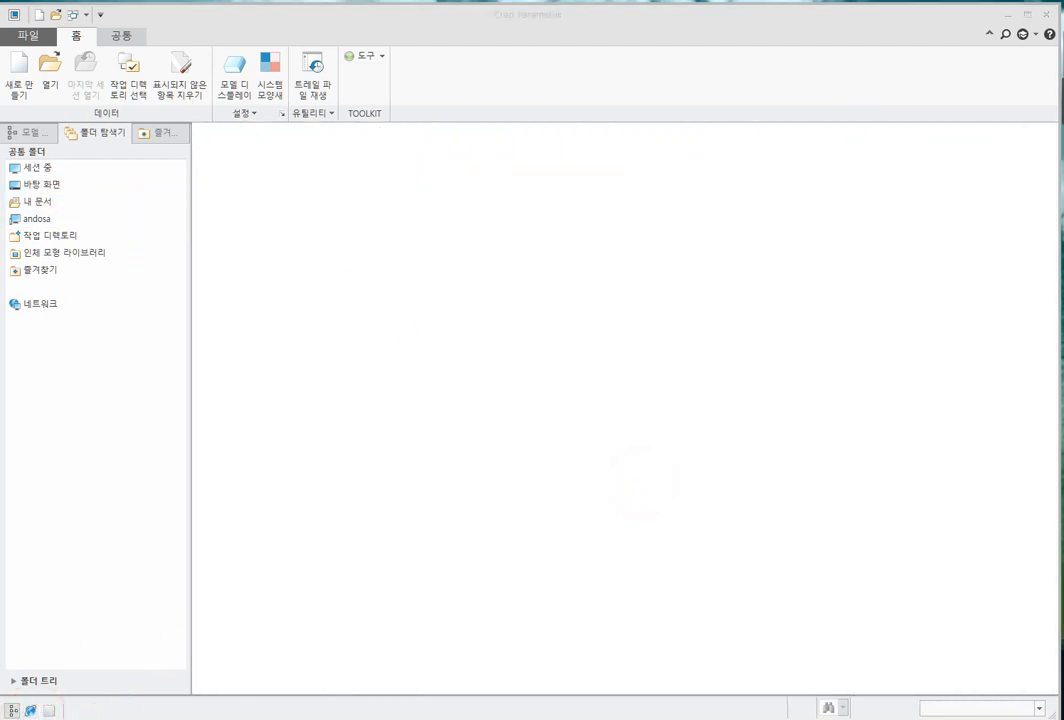
{"action": "left_click_drag", "start_coordinate": [0, 105], "coordinate": [561, 87]}
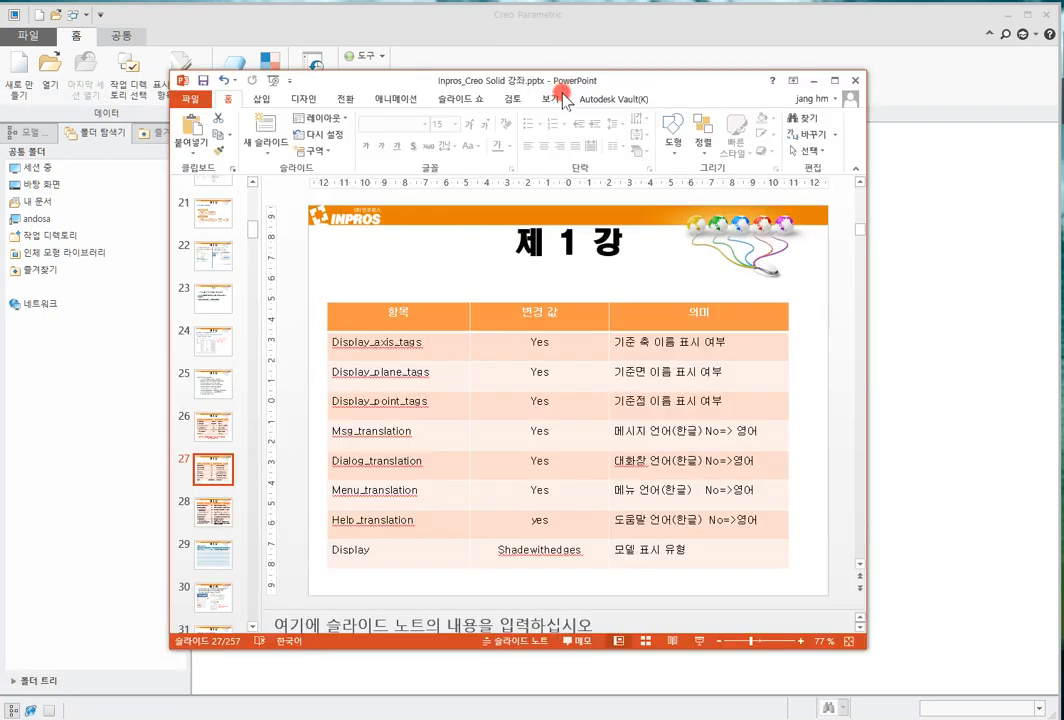
Examine the slide's table for the values of the display tag and translation options, then return to Creo Parametric
{"action": "left_click", "coordinate": [698, 360]}
{"action": "left_click", "coordinate": [396, 347]}
{"action": "left_click_drag", "start_coordinate": [396, 347], "coordinate": [367, 347]}
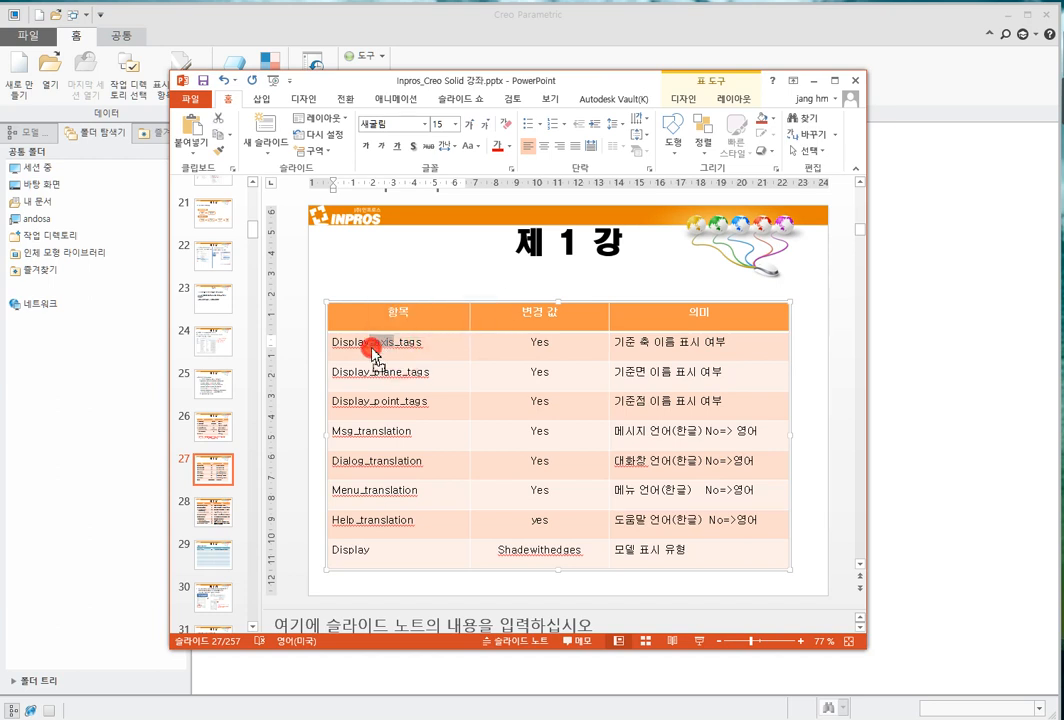
{"action": "left_click", "coordinate": [438, 350]}
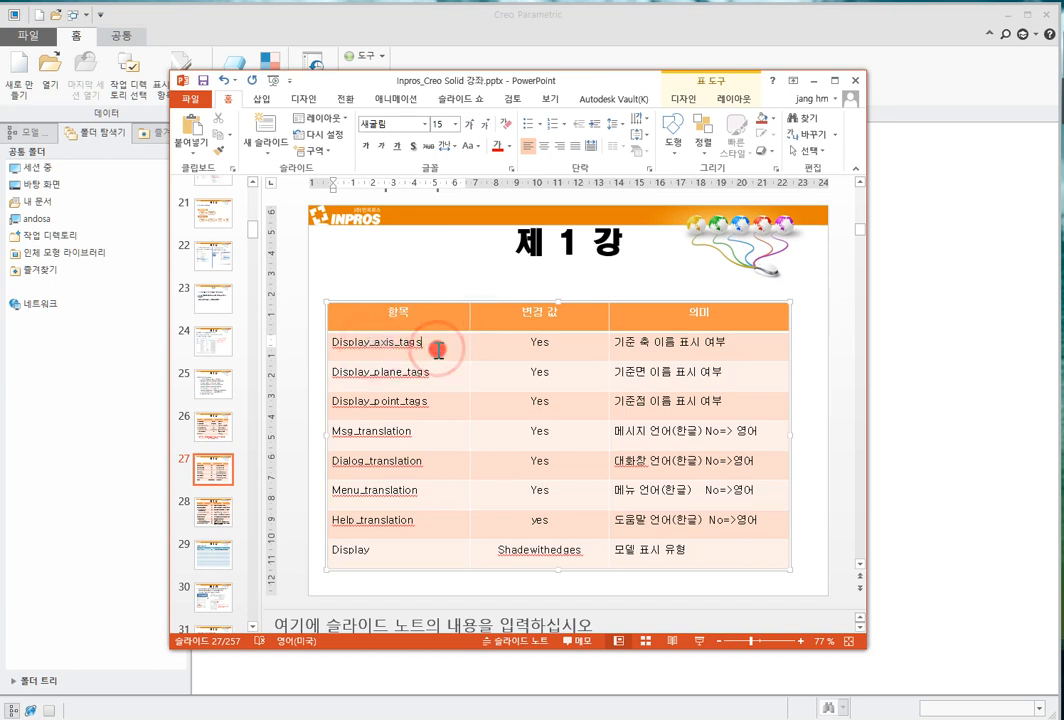
{"action": "left_click", "coordinate": [449, 268]}
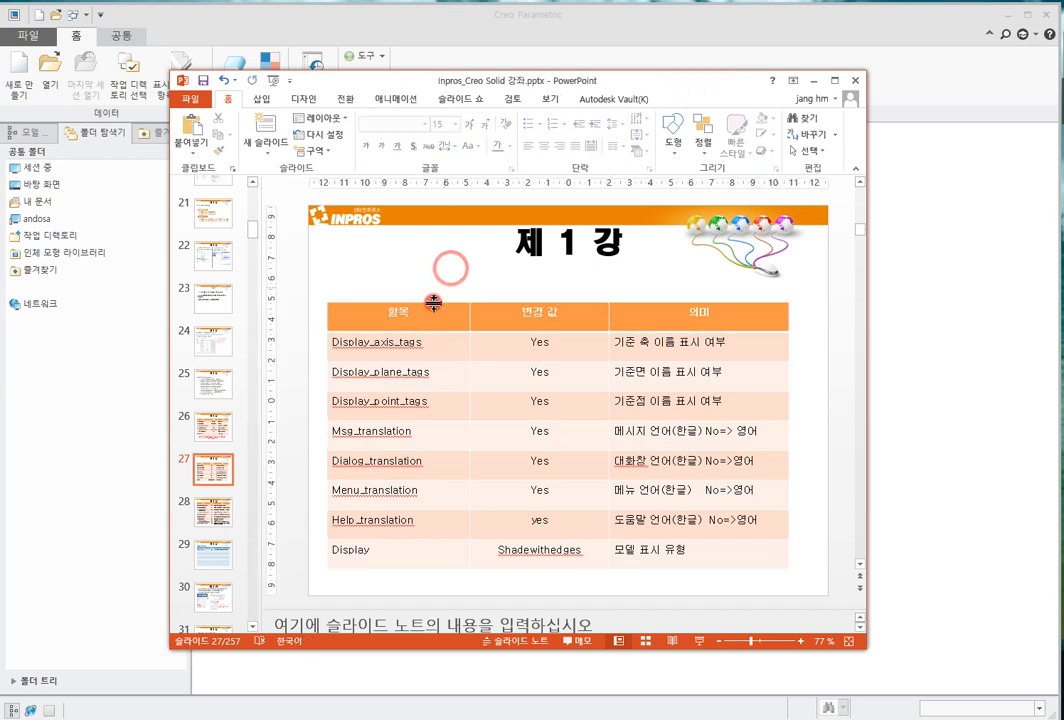
{"action": "left_click_drag", "start_coordinate": [395, 348], "coordinate": [377, 404]}
{"action": "left_click", "coordinate": [377, 404]}
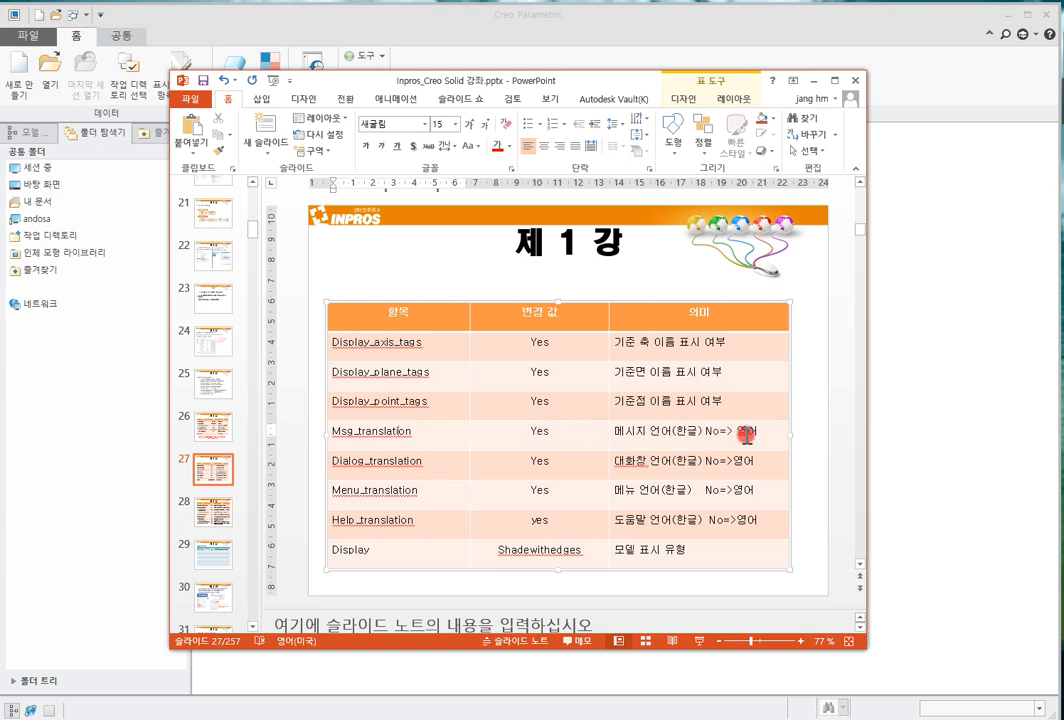
{"action": "double_click", "coordinate": [541, 431]}
{"action": "double_click", "coordinate": [540, 490]}
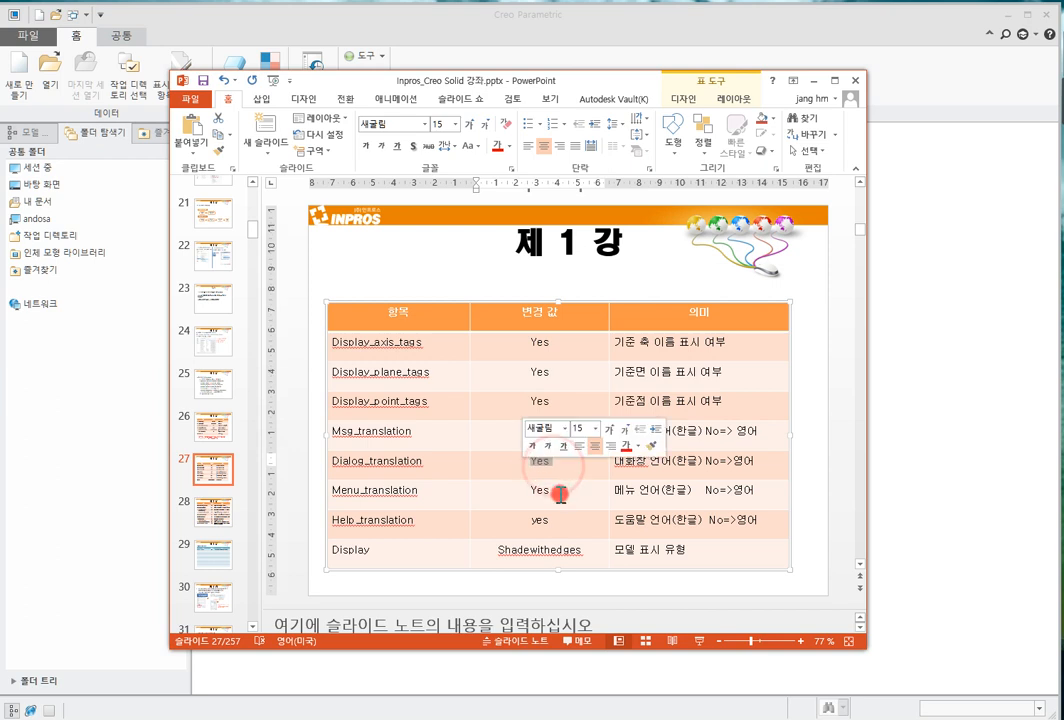
{"action": "double_click", "coordinate": [553, 518]}
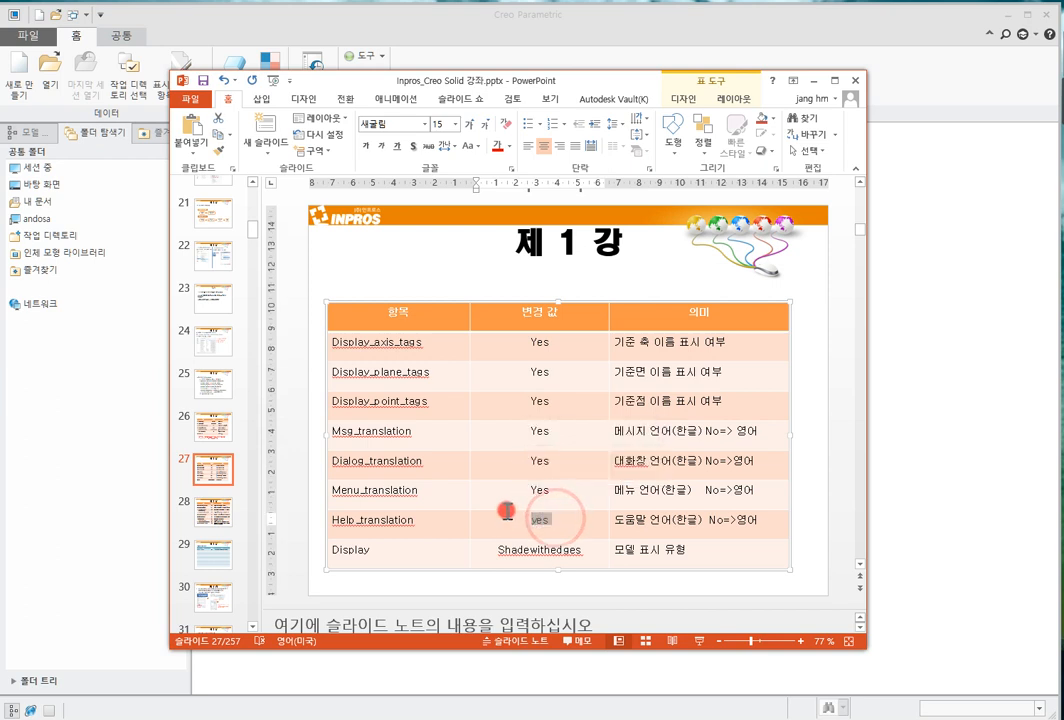
{"action": "left_click_drag", "start_coordinate": [500, 81], "coordinate": [0, 92]}
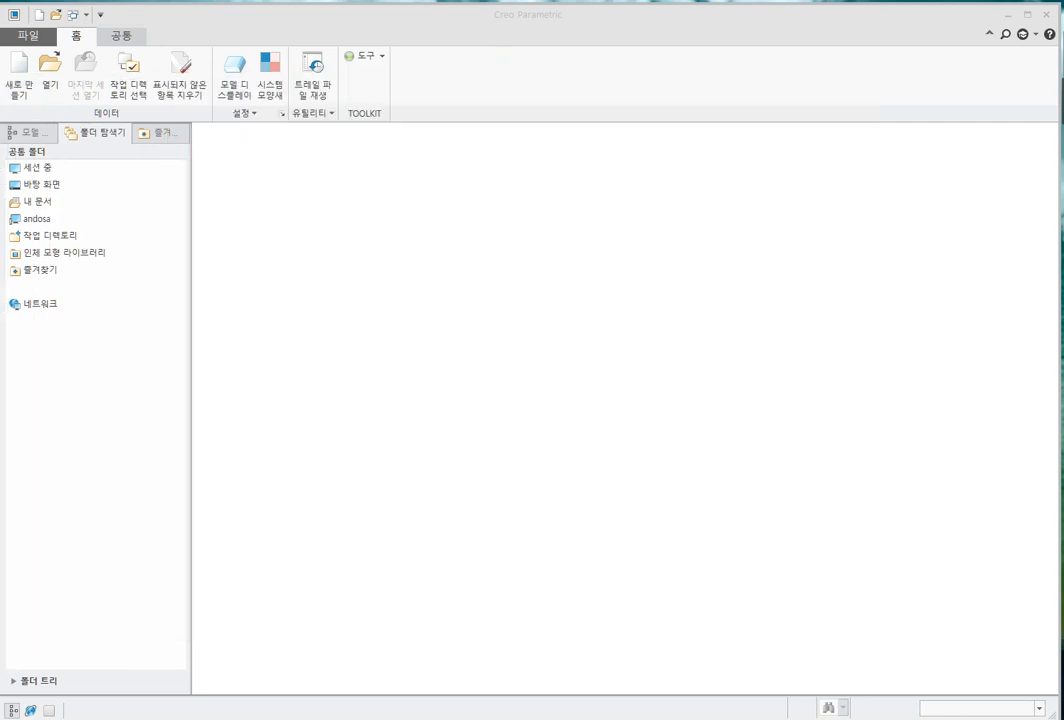
Open the Creo Parametric options and show the configuration editor for the working directory's config.pro
{"action": "left_click", "coordinate": [257, 280]}
{"action": "left_click", "coordinate": [24, 35]}
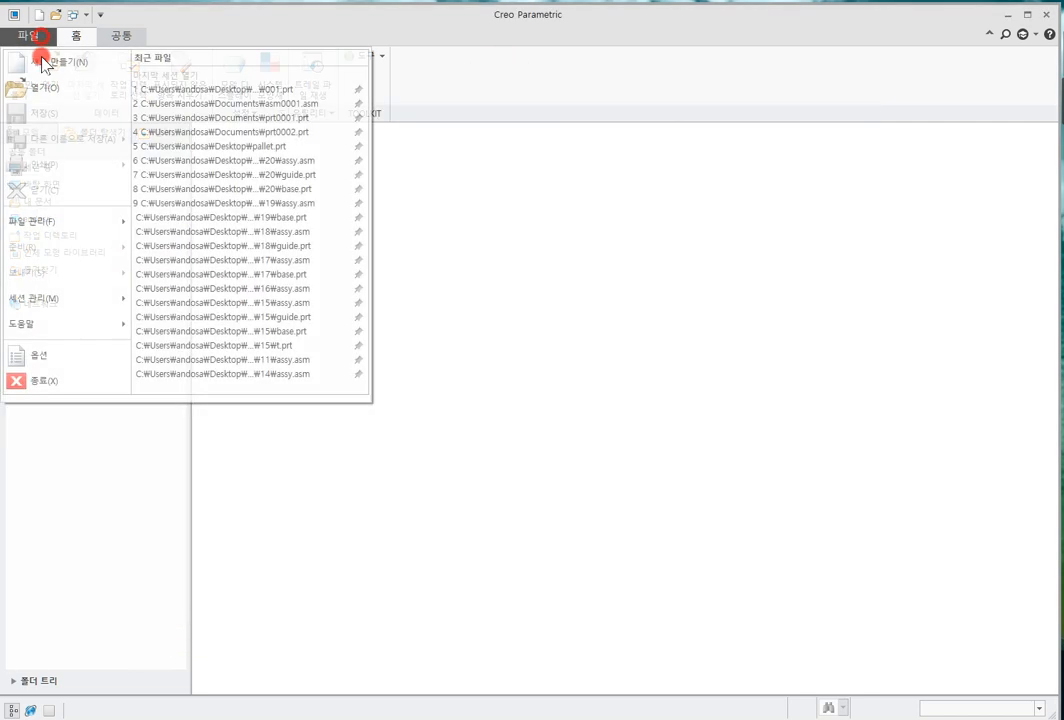
{"action": "left_click", "coordinate": [83, 358]}
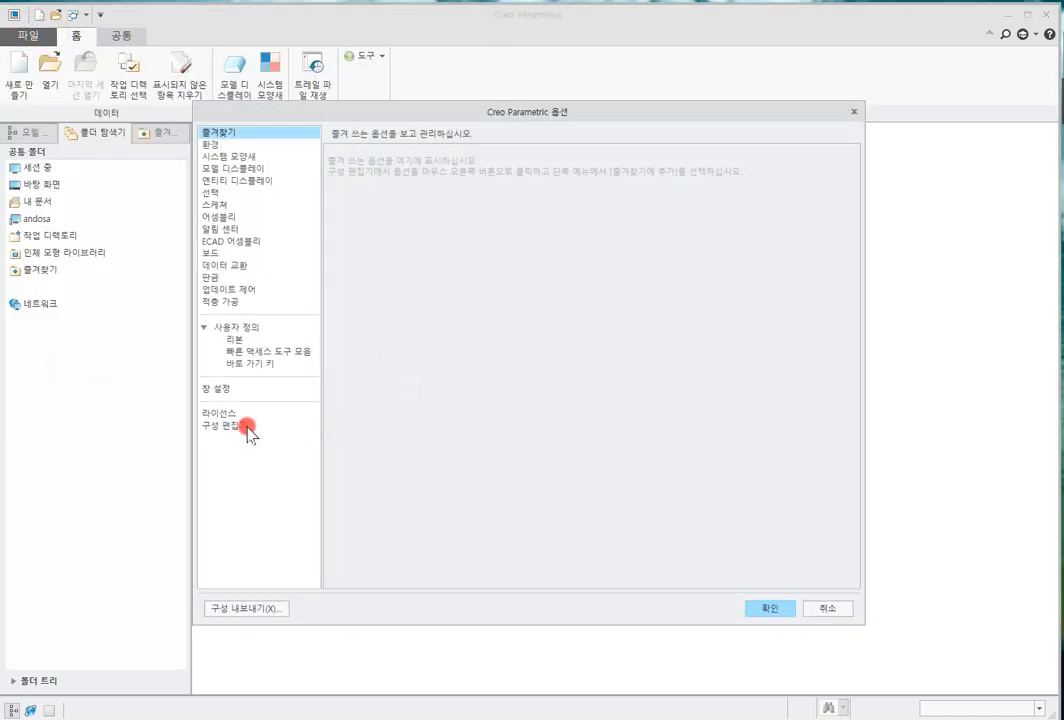
{"action": "left_click", "coordinate": [247, 427]}
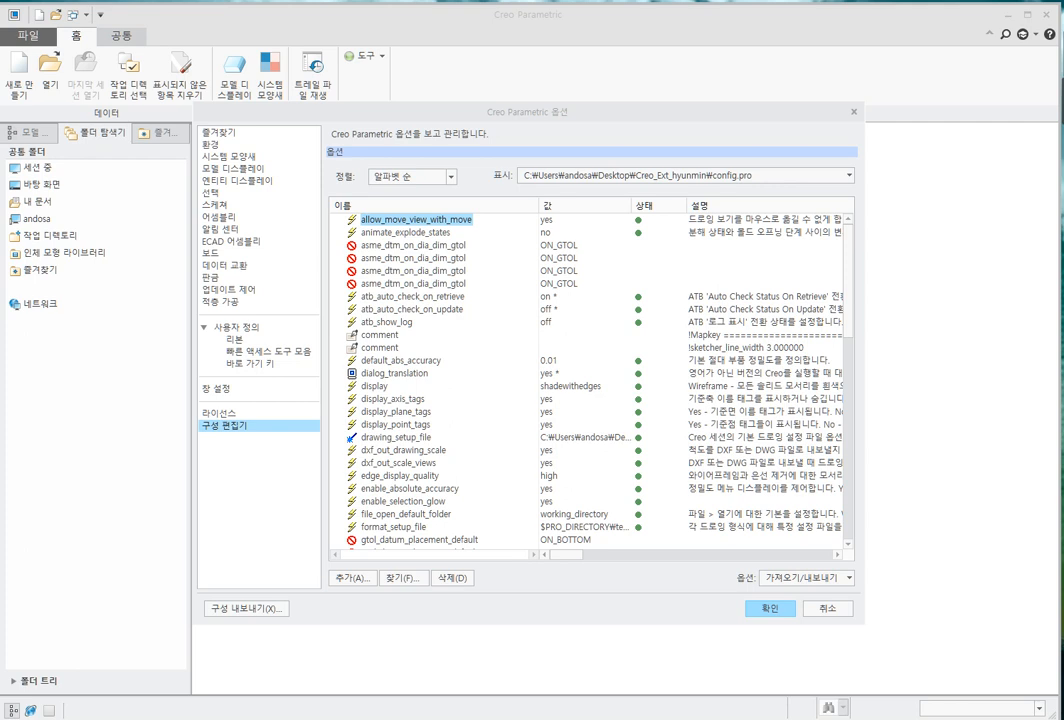
{"action": "left_click", "coordinate": [831, 65]}
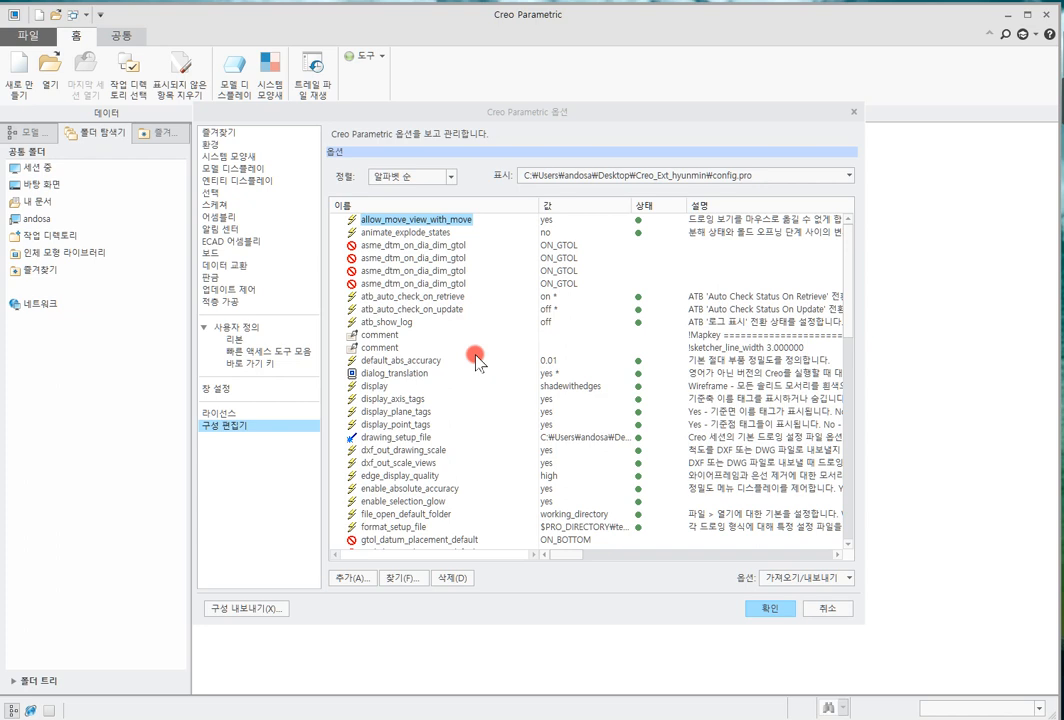
Search all option categories for Display_axis_tags
{"action": "left_click", "coordinate": [413, 578]}
{"action": "left_click", "coordinate": [488, 210]}
{"action": "left_click_drag", "start_coordinate": [447, 205], "coordinate": [389, 183]}
{"action": "left_click", "coordinate": [458, 230]}
{"action": "type", "text": "Display_axis_t"}
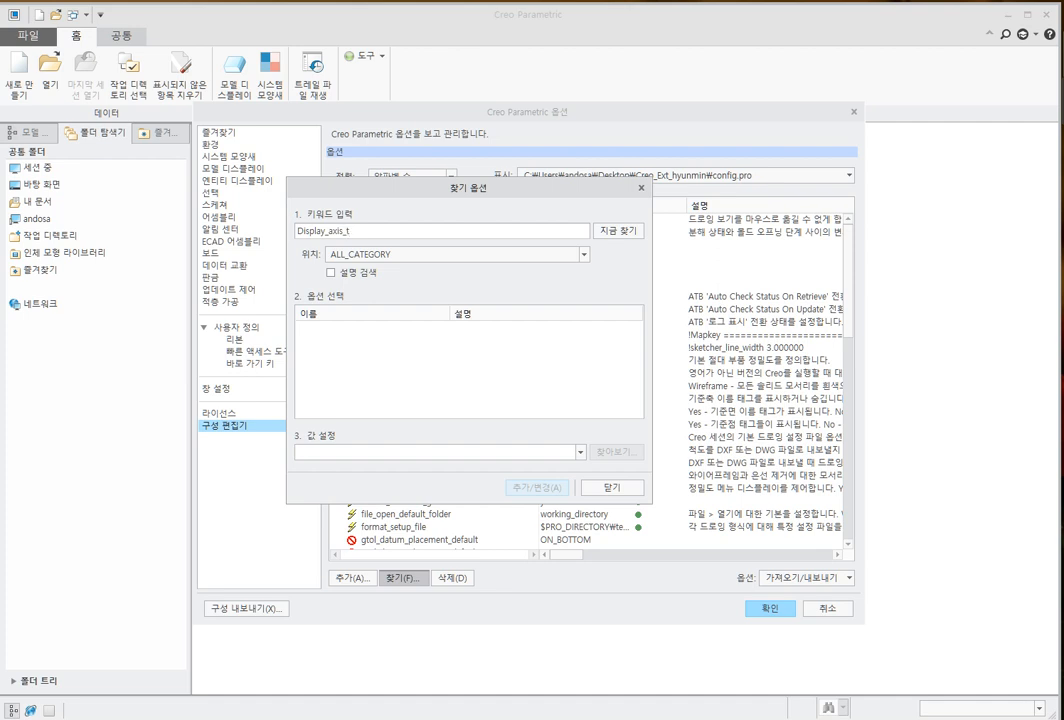
{"action": "type", "text": "s"}
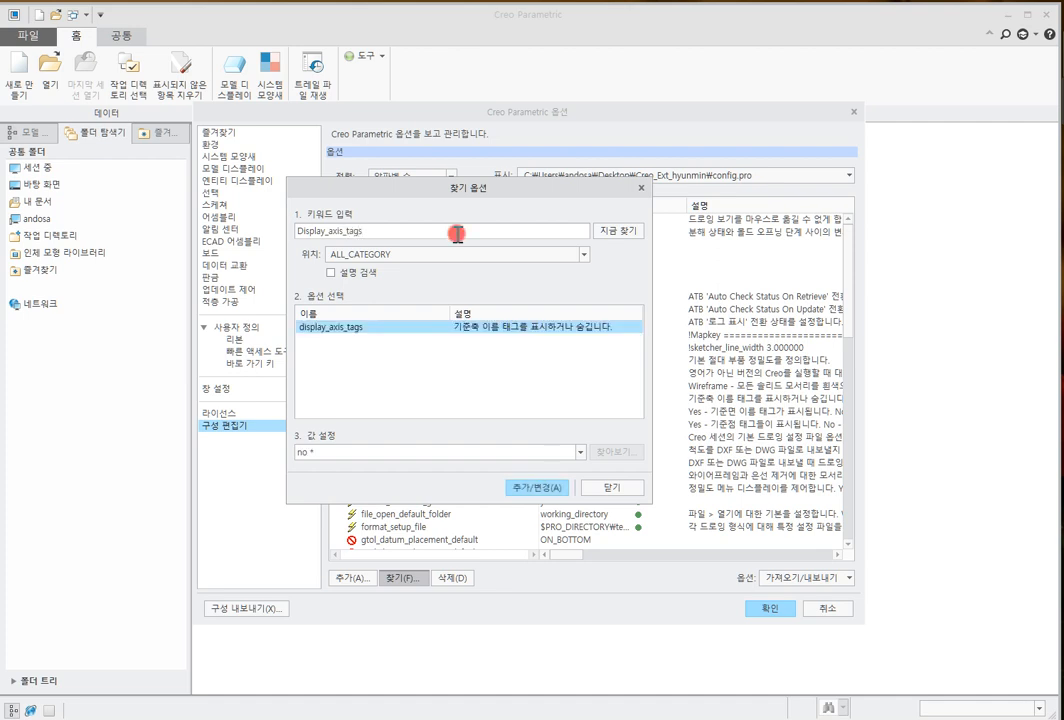
Set display_axis_tags to yes, apply the change, and close the option search
{"action": "left_click", "coordinate": [579, 452]}
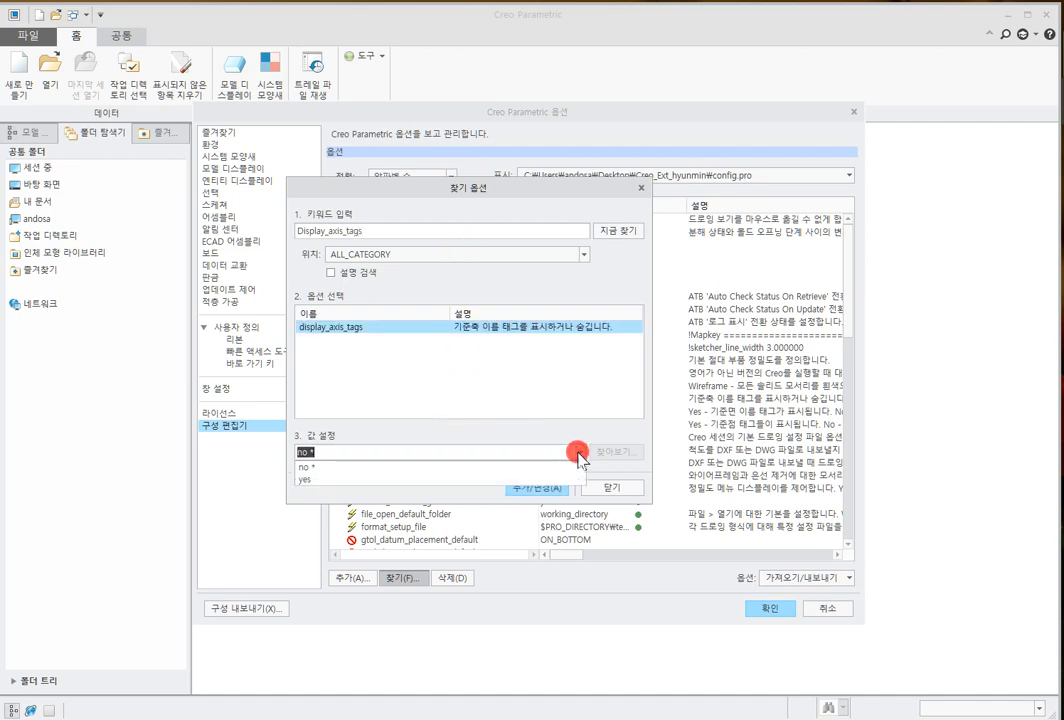
{"action": "left_click", "coordinate": [537, 480]}
{"action": "left_click", "coordinate": [536, 488]}
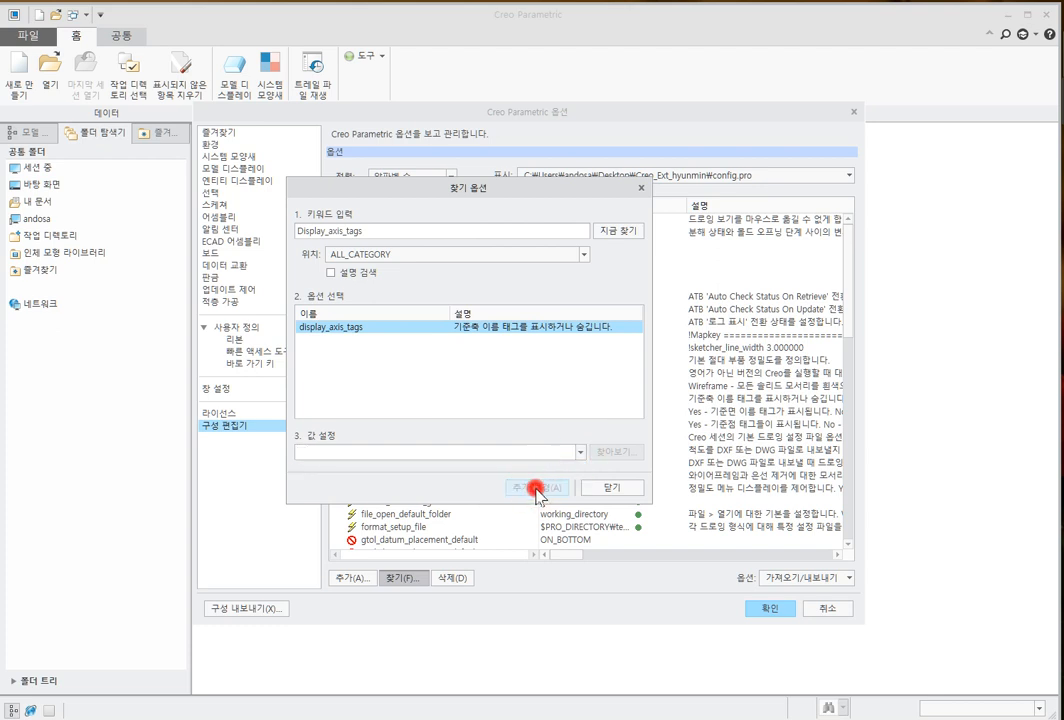
{"action": "left_click", "coordinate": [594, 488]}
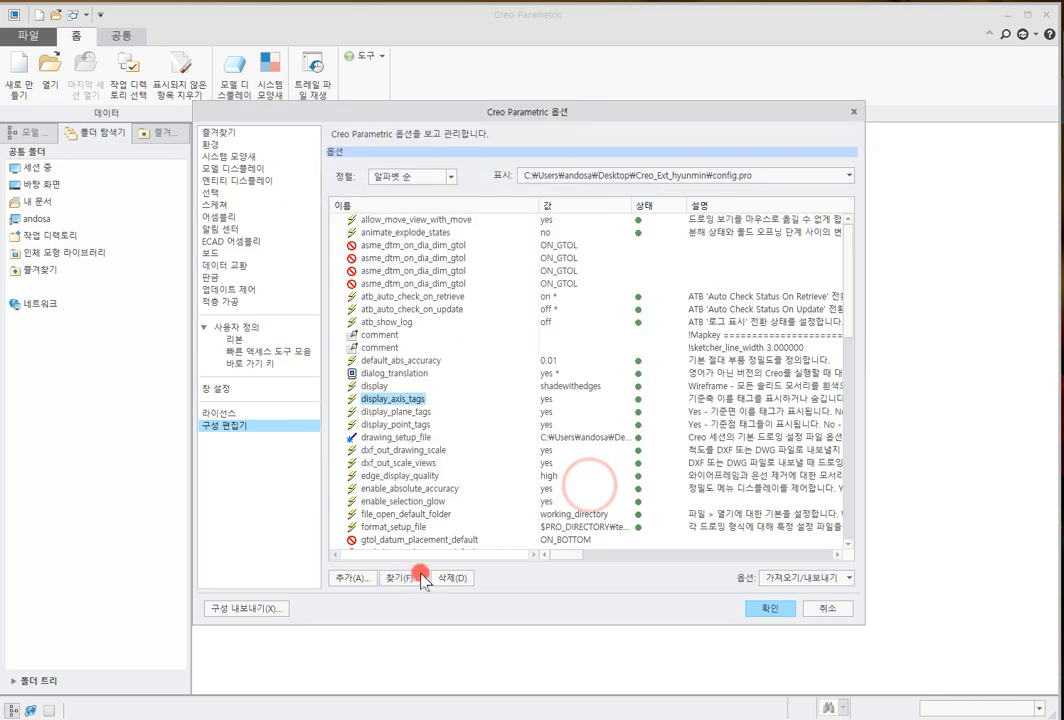
Search all option categories for display_plane and select display_plane_tags
{"action": "left_click", "coordinate": [420, 578]}
{"action": "type", "text": "display_plne"}
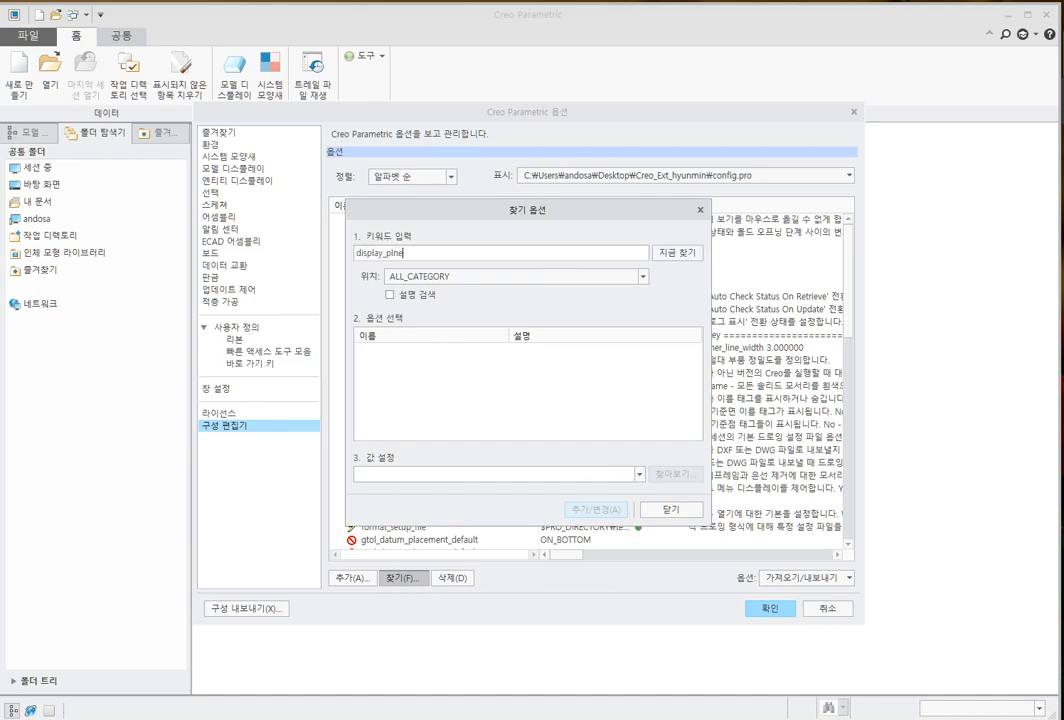
{"action": "left_click", "coordinate": [436, 366]}
{"action": "type", "text": "isplay_plane"}
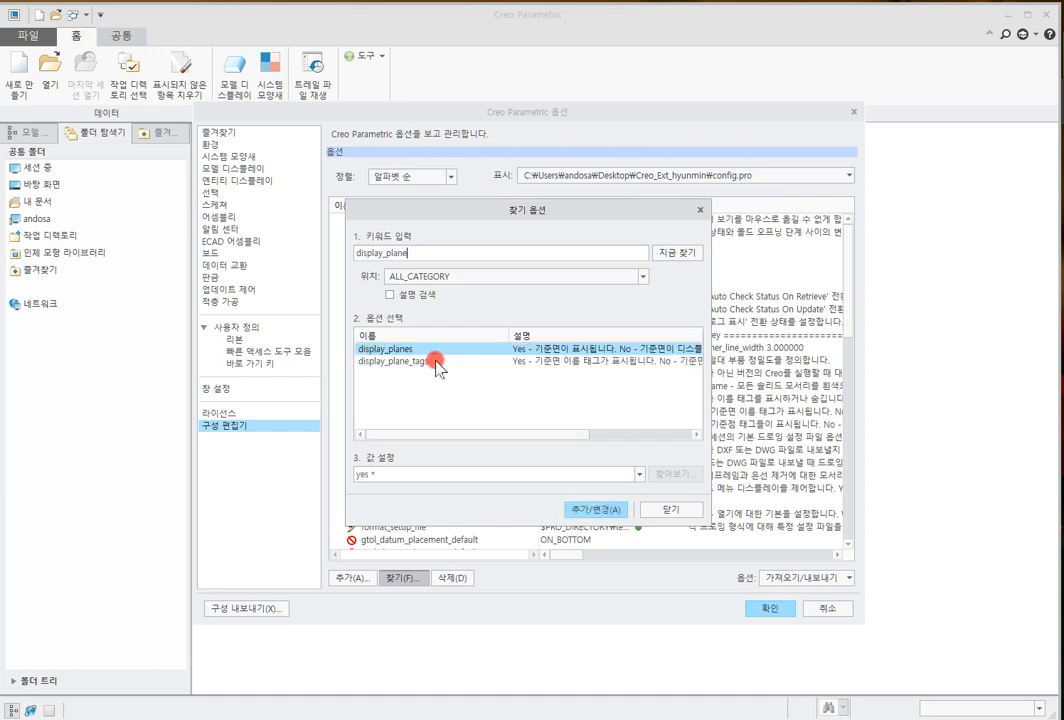
{"action": "left_click", "coordinate": [436, 362]}
Set display_plane_tags to yes, apply the change, and close the option search
{"action": "left_click", "coordinate": [458, 475]}
{"action": "left_click", "coordinate": [639, 475]}
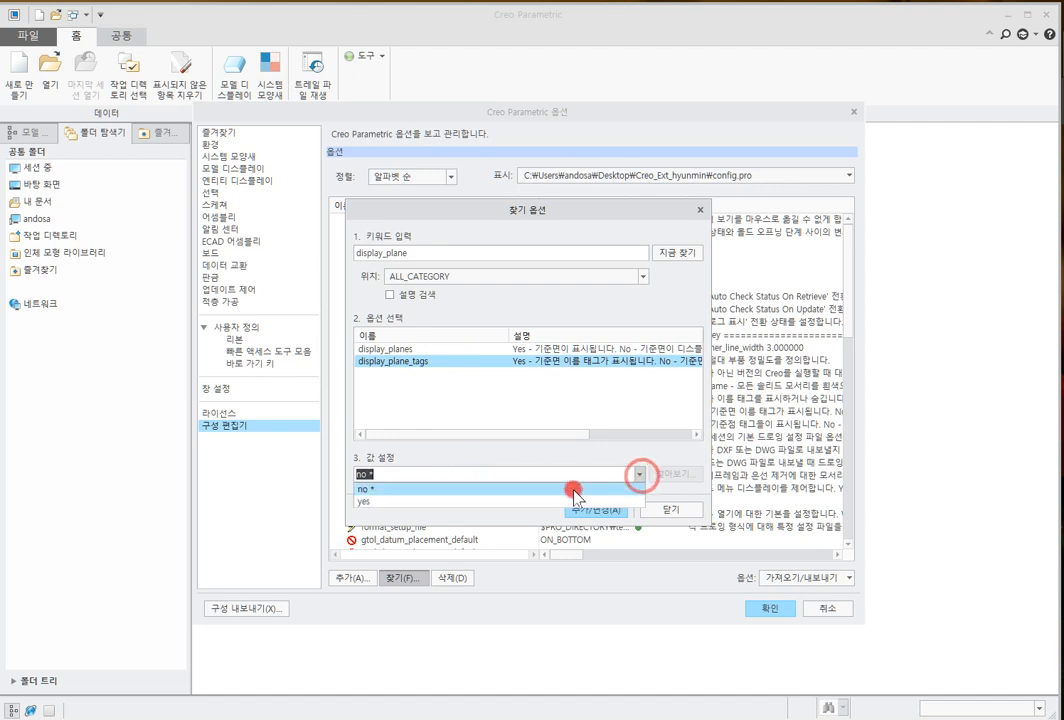
{"action": "left_click", "coordinate": [493, 503]}
{"action": "left_click", "coordinate": [558, 510]}
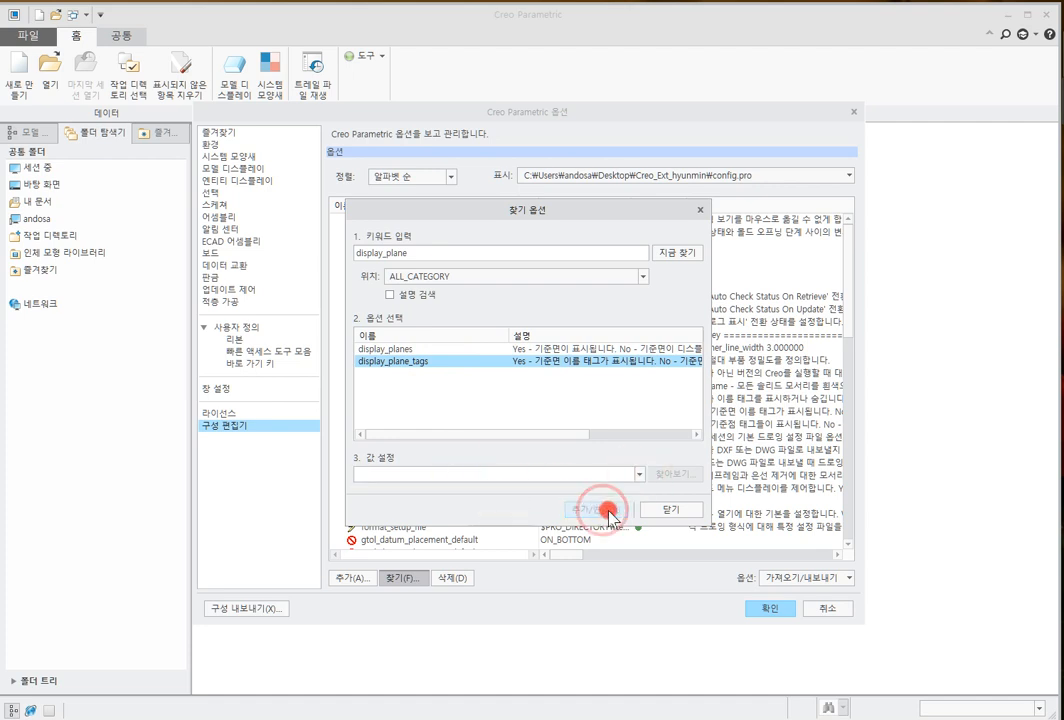
{"action": "left_click", "coordinate": [650, 509]}
Search all option categories for display_point and select display_point_tags
{"action": "left_click", "coordinate": [405, 577]}
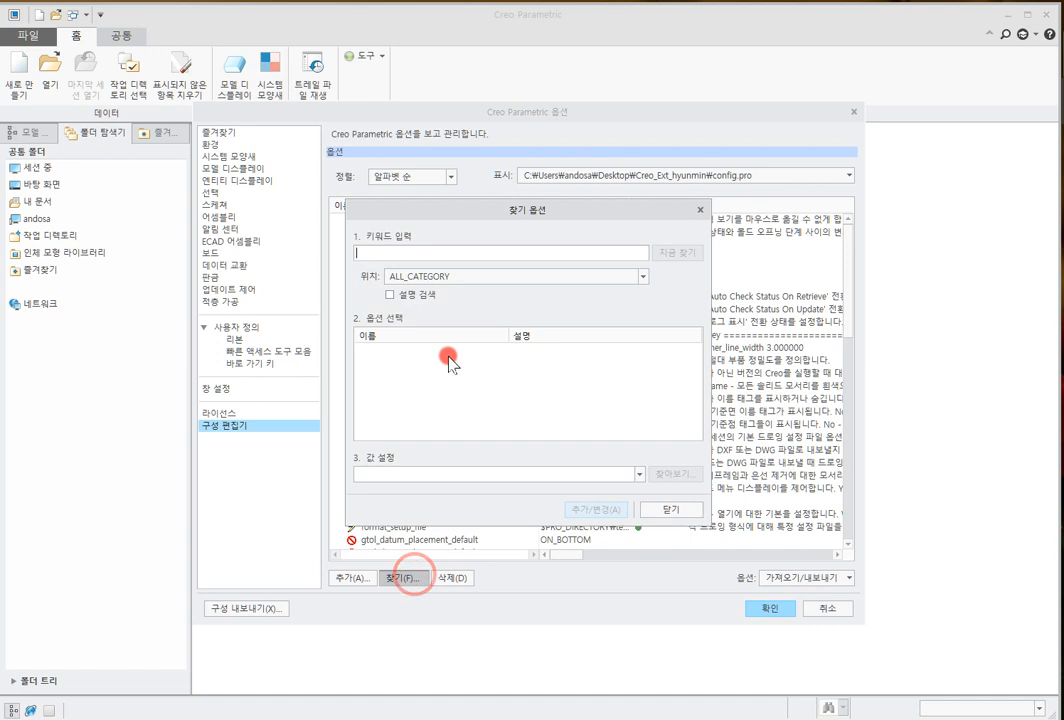
{"action": "type", "text": "display"}
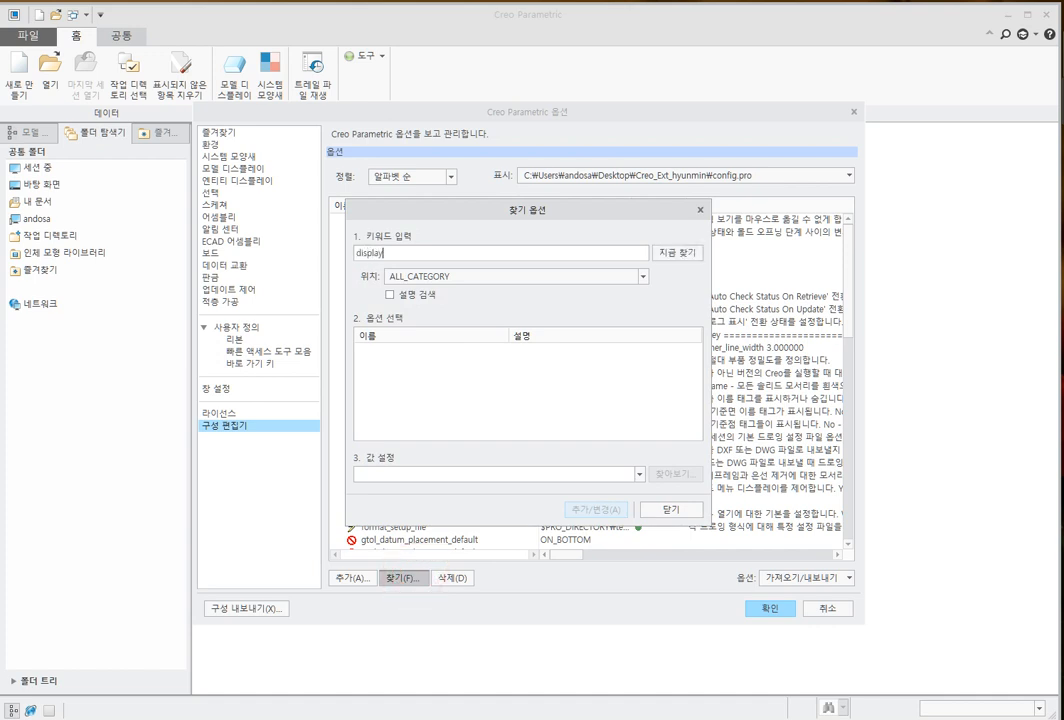
{"action": "type", "text": "_point"}
{"action": "key", "text": "Return"}
{"action": "left_click", "coordinate": [447, 352]}
{"action": "left_click", "coordinate": [447, 361]}
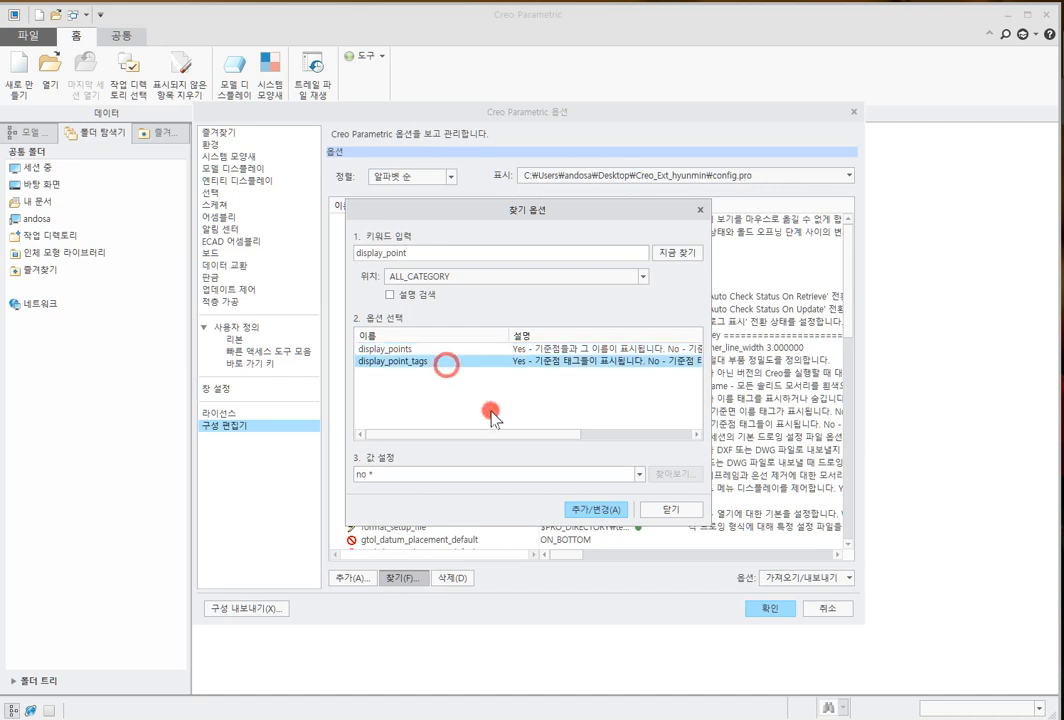
Set display_point_tags to yes, apply the change, and close the option search
{"action": "left_click", "coordinate": [639, 474]}
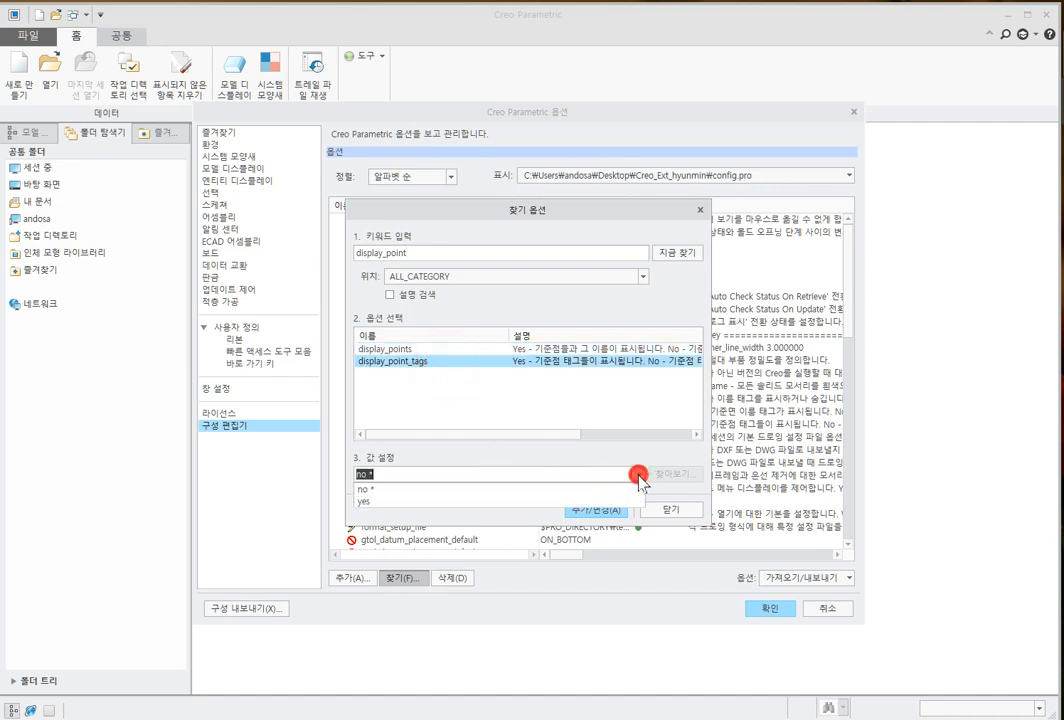
{"action": "left_click", "coordinate": [595, 500]}
{"action": "left_click", "coordinate": [597, 510]}
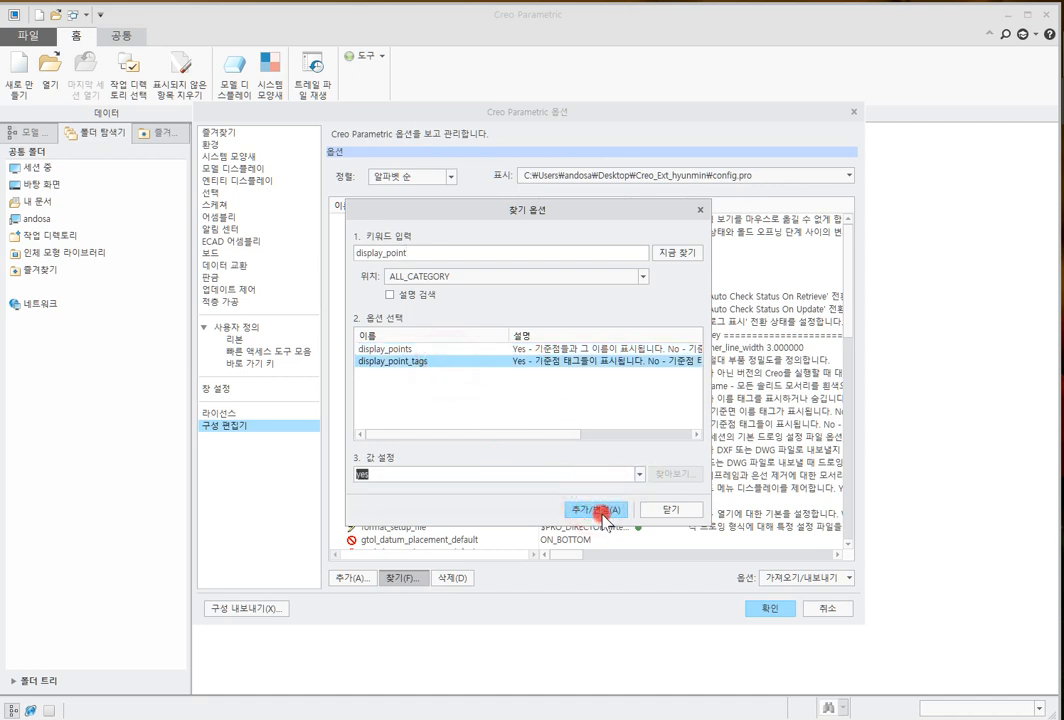
{"action": "left_click", "coordinate": [676, 512]}
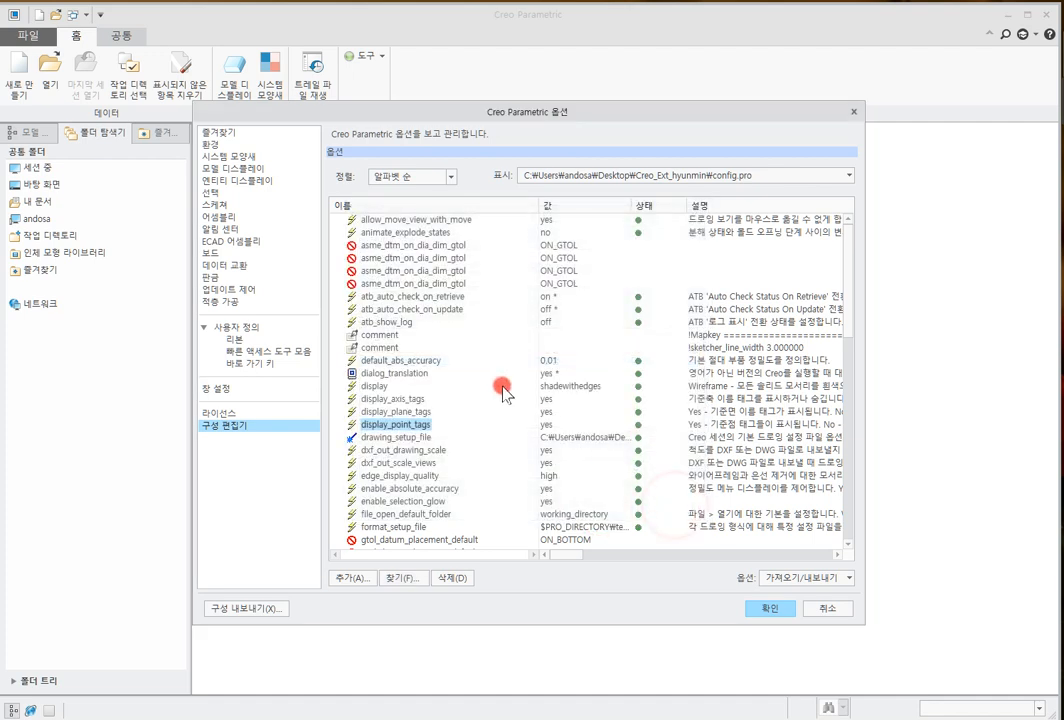
Search for Msg_translation and add the option to the configuration with the value yes
{"action": "left_click", "coordinate": [402, 578]}
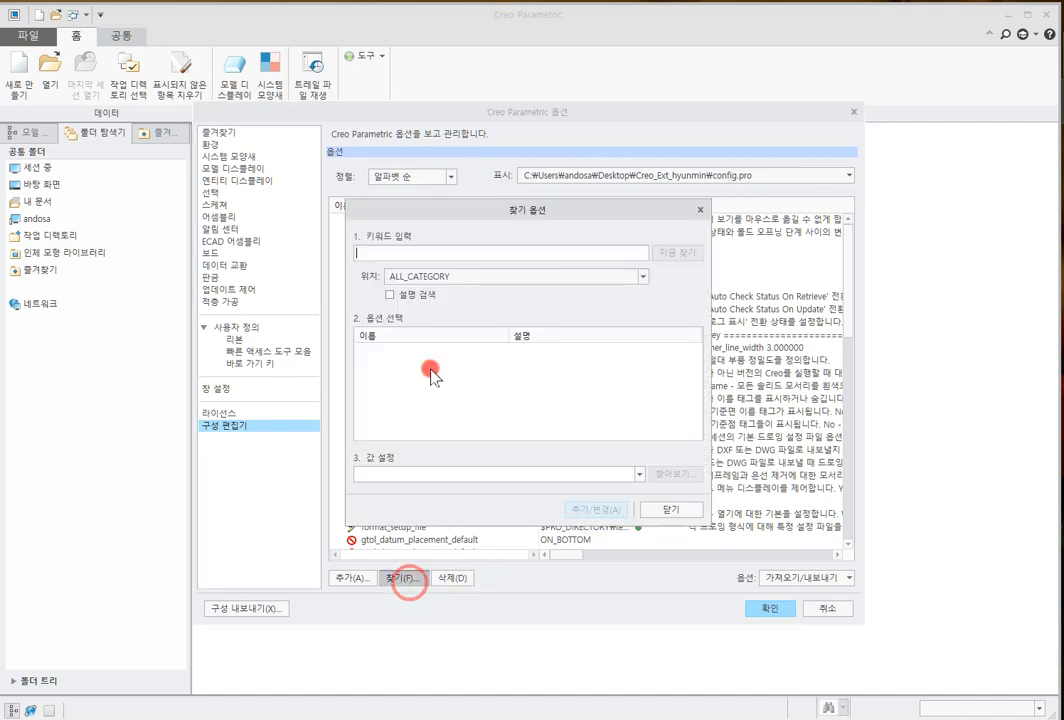
{"action": "type", "text": "Msg_tran"}
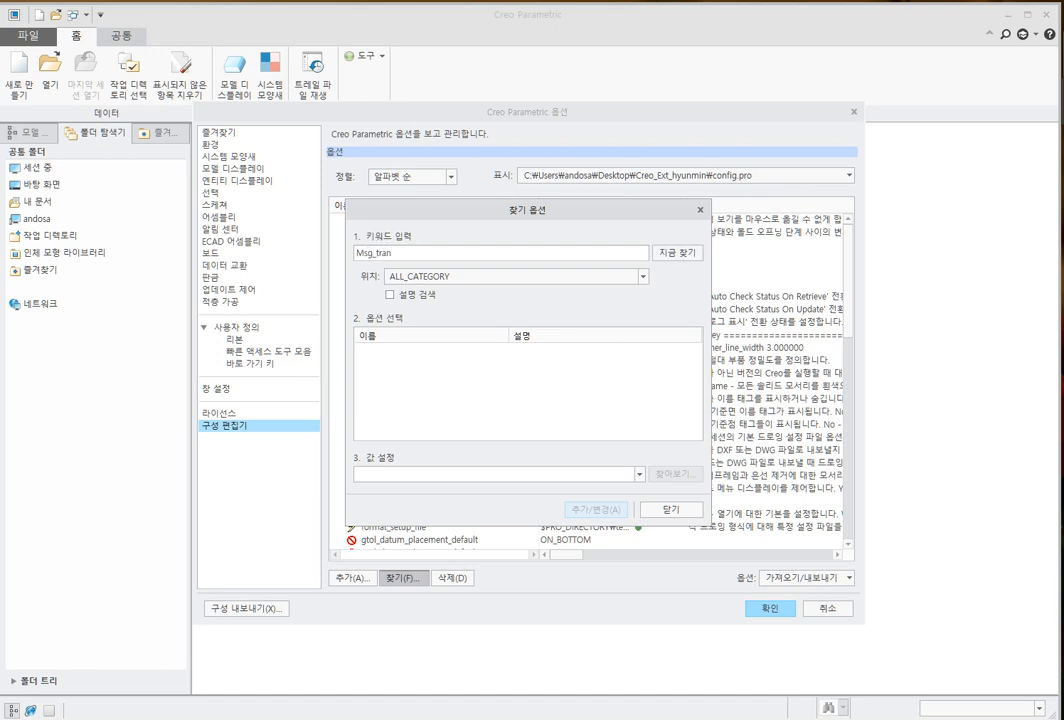
{"action": "type", "text": "slation"}
{"action": "key", "text": "Return"}
{"action": "left_click", "coordinate": [433, 346]}
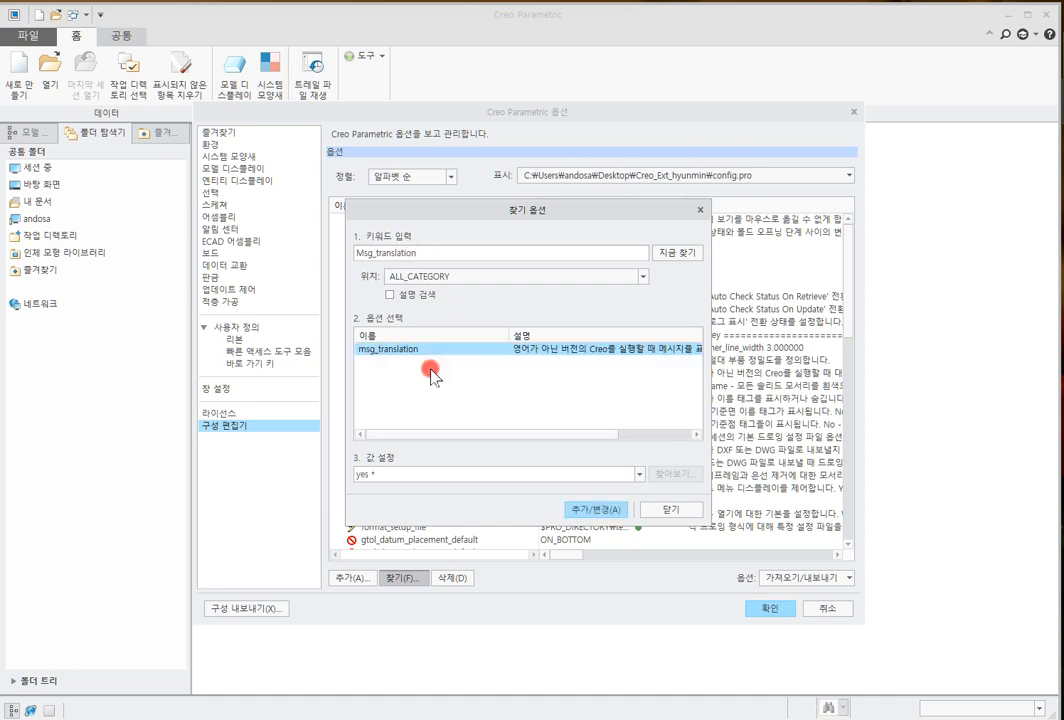
{"action": "left_click", "coordinate": [549, 475]}
{"action": "left_click", "coordinate": [597, 508]}
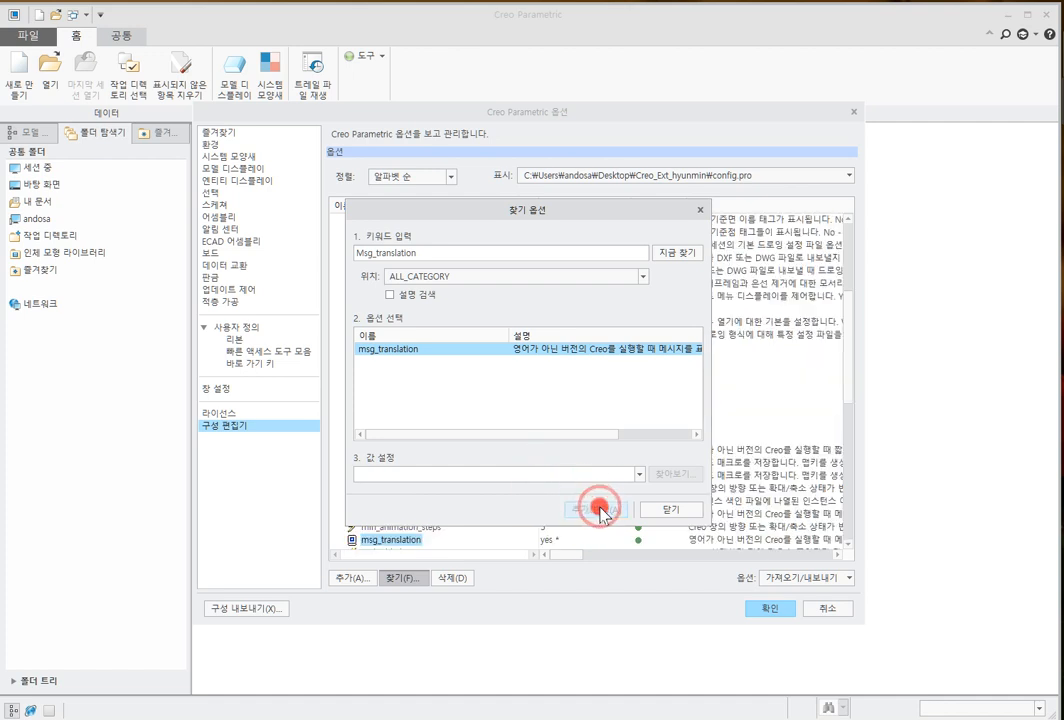
Search all option categories for dialog_translation
{"action": "double_click", "coordinate": [457, 250]}
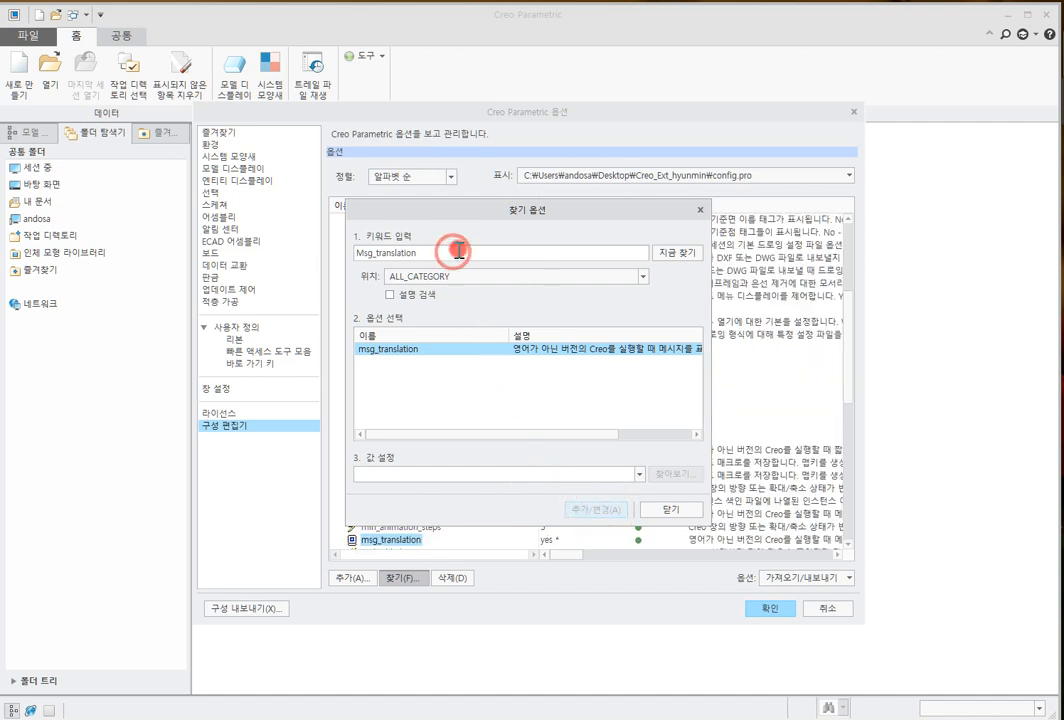
{"action": "type", "text": "dialog_t"}
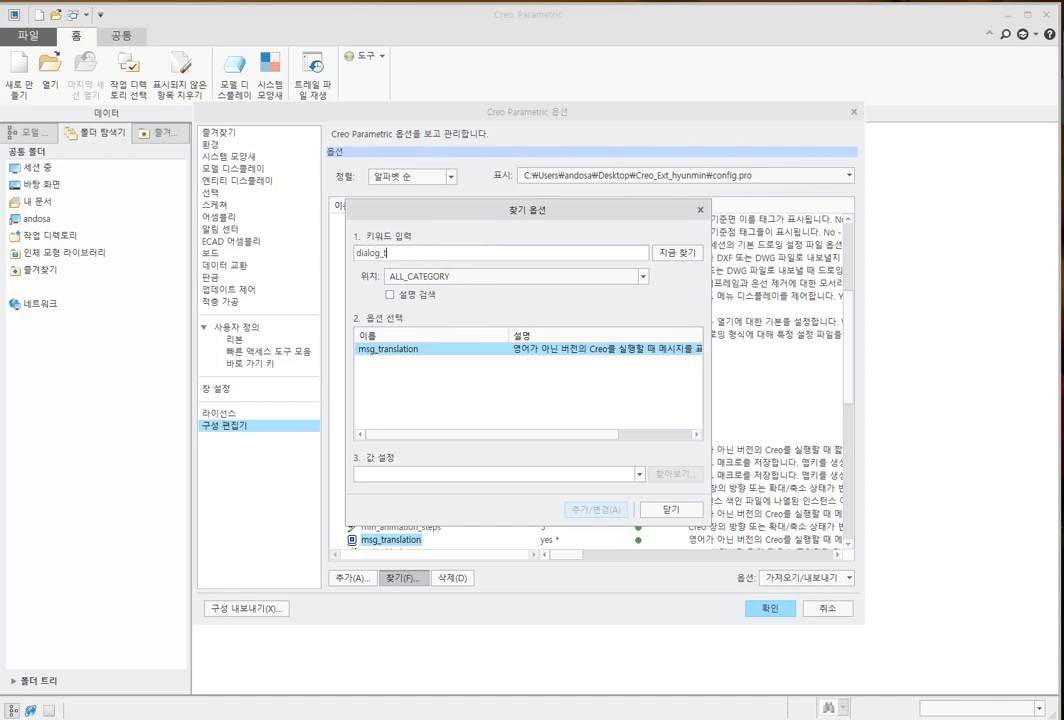
{"action": "type", "text": "ranslation"}
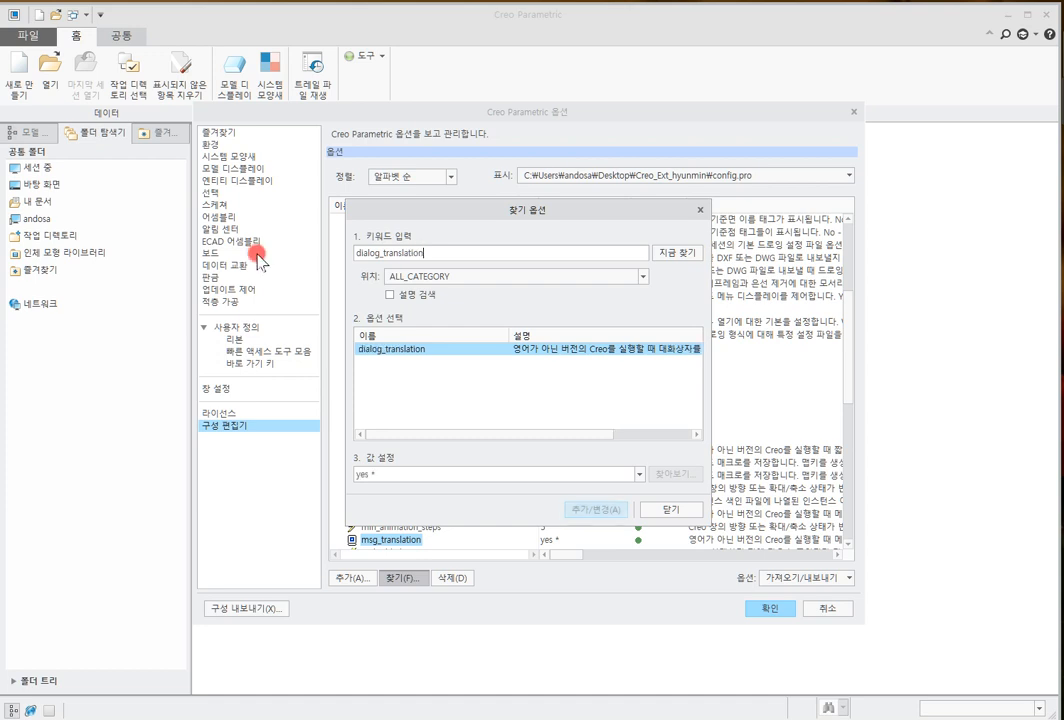
Add dialog_translation with the value yes, then find menu_translation and add it with the value yes as well
{"action": "left_click", "coordinate": [586, 502]}
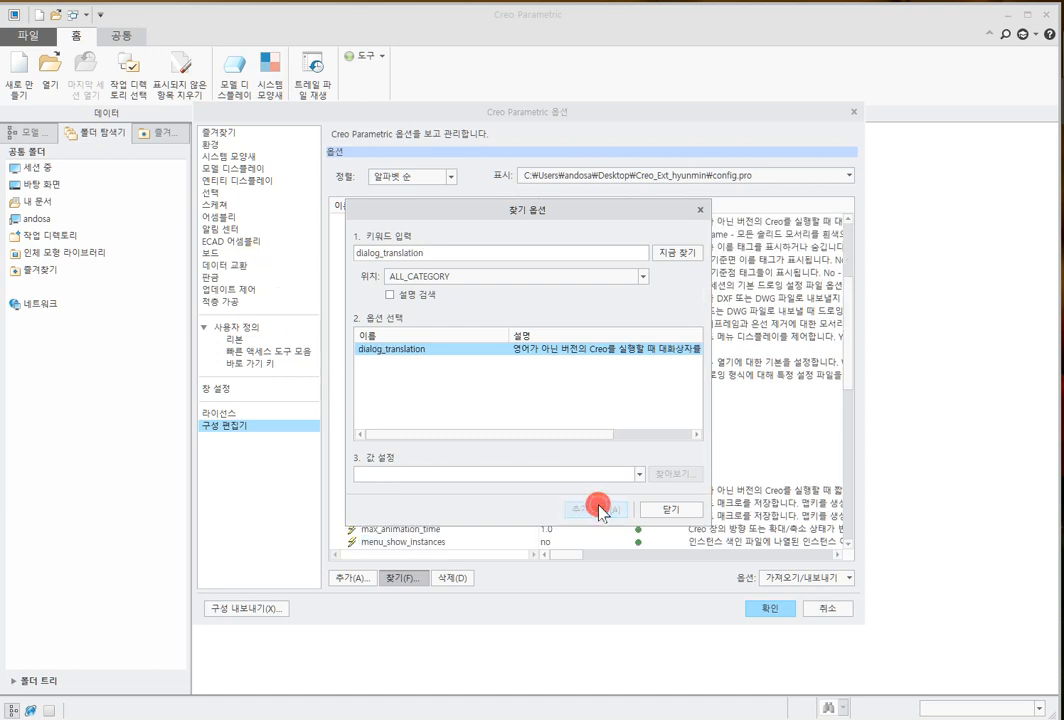
{"action": "double_click", "coordinate": [436, 256]}
{"action": "type", "text": "menu"}
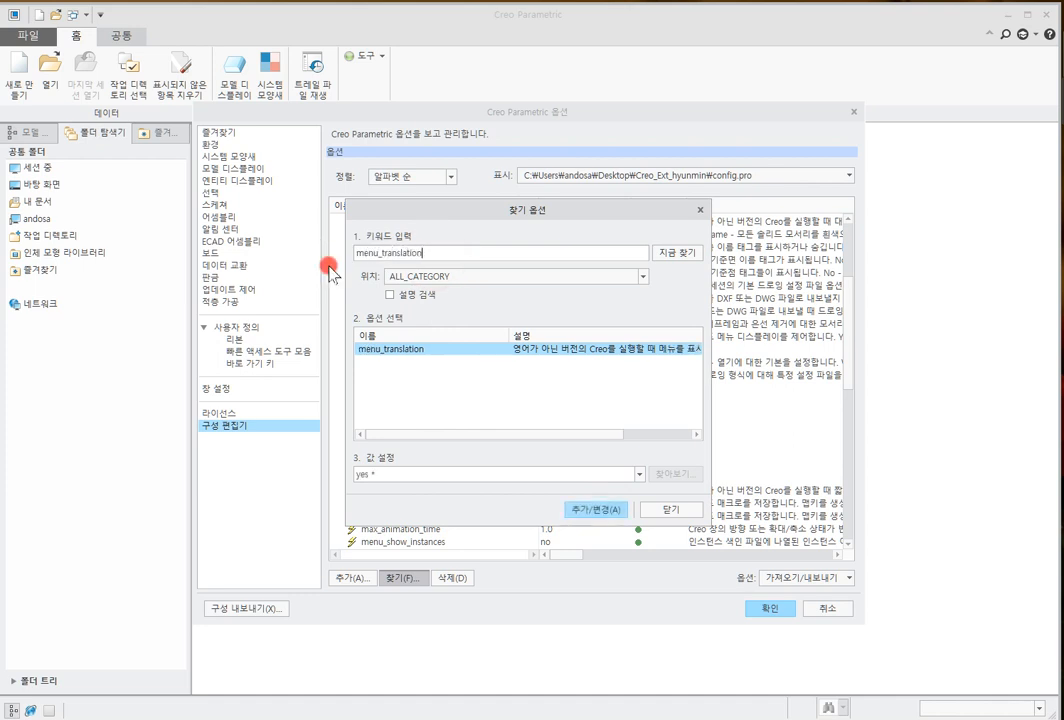
{"action": "left_click", "coordinate": [616, 509]}
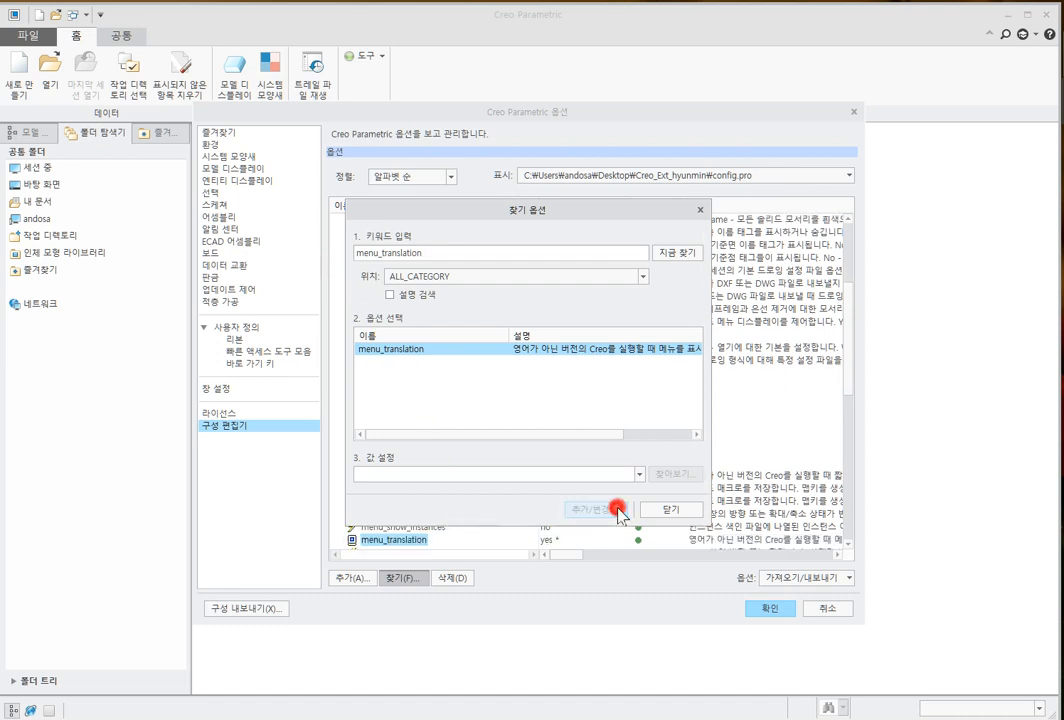
Enter help_translation as the option keyword and reapply the value yes to the listed menu_translation option
{"action": "double_click", "coordinate": [458, 252]}
{"action": "type", "text": "he"}
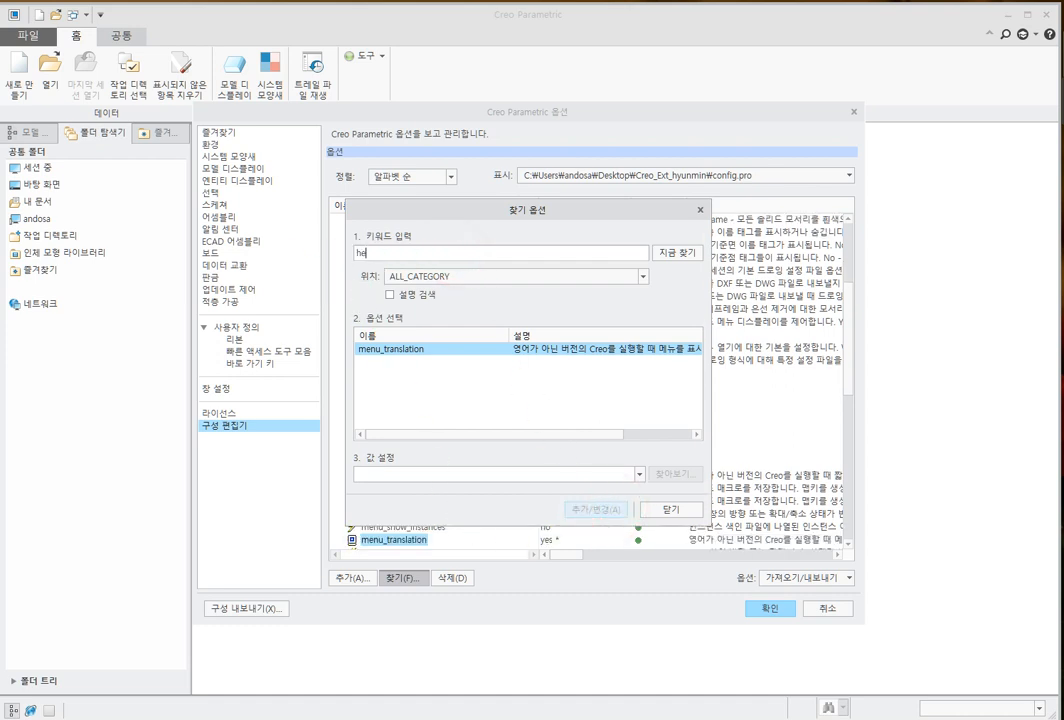
{"action": "type", "text": "lp_translation"}
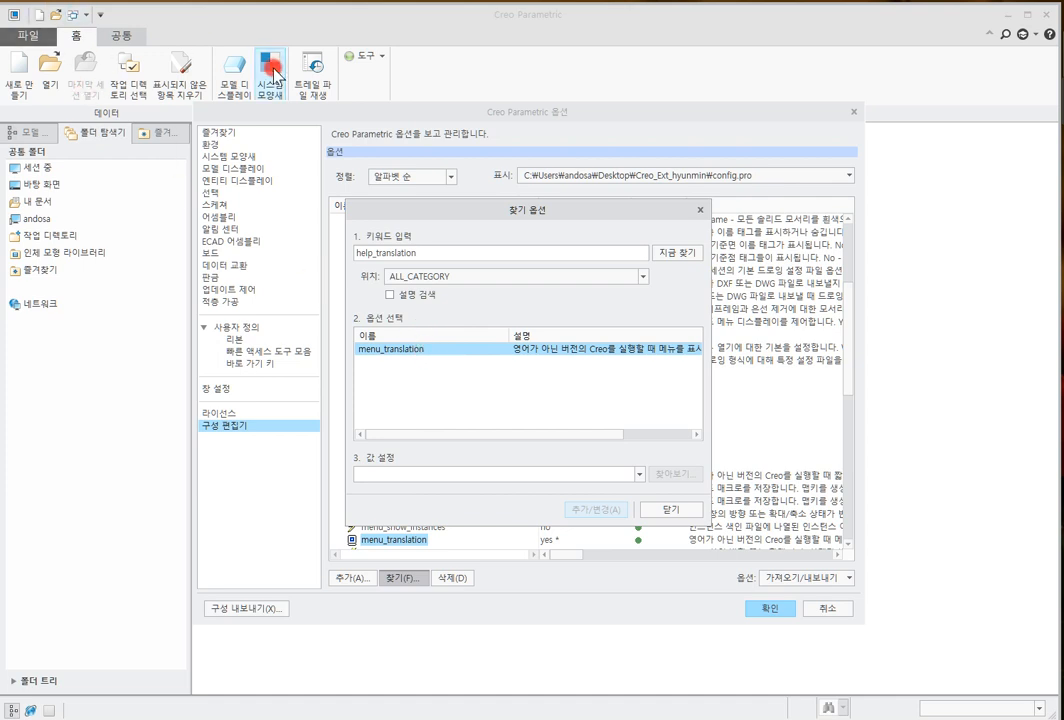
{"action": "left_click", "coordinate": [557, 351]}
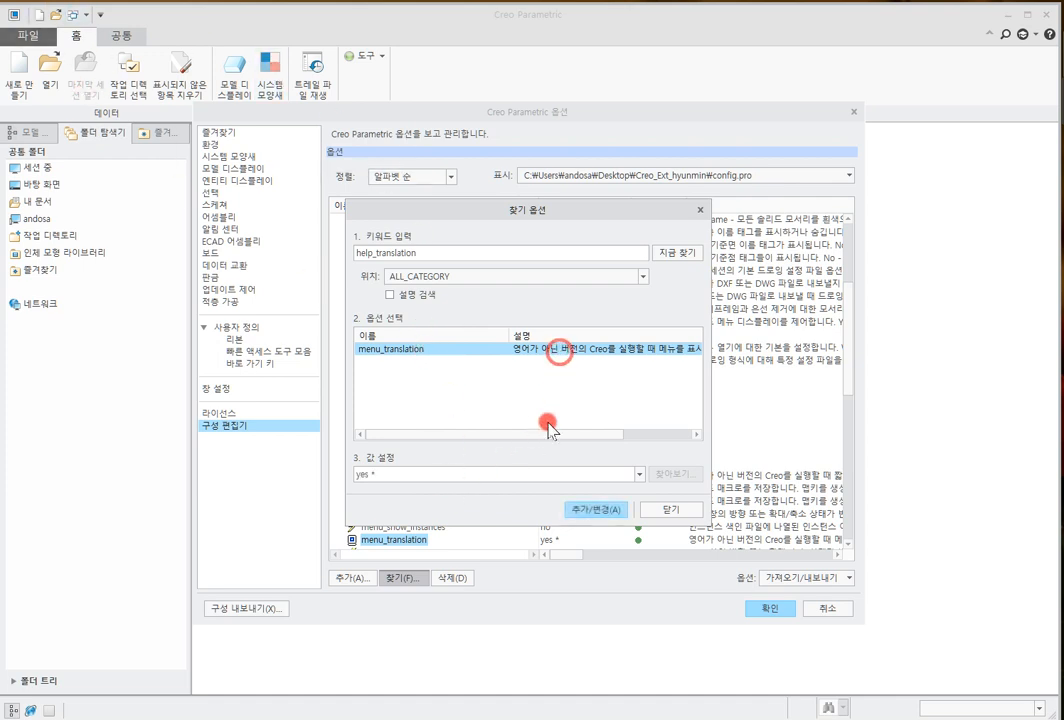
{"action": "left_click", "coordinate": [618, 506]}
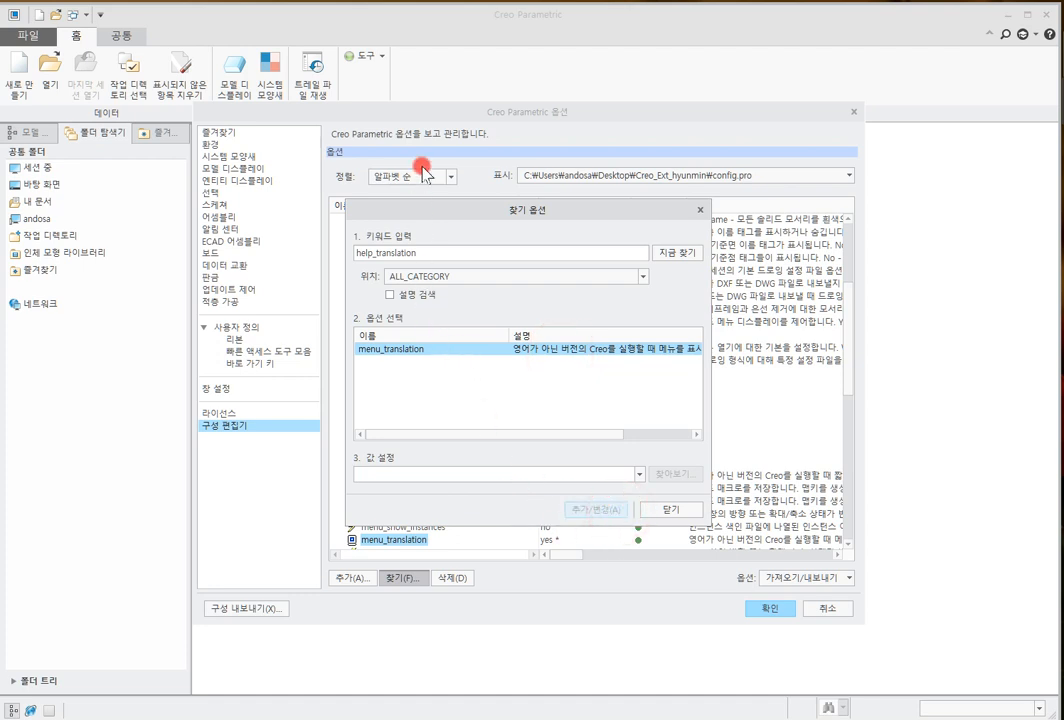
Search all option categories for display
{"action": "left_click", "coordinate": [441, 254]}
{"action": "double_click", "coordinate": [424, 254]}
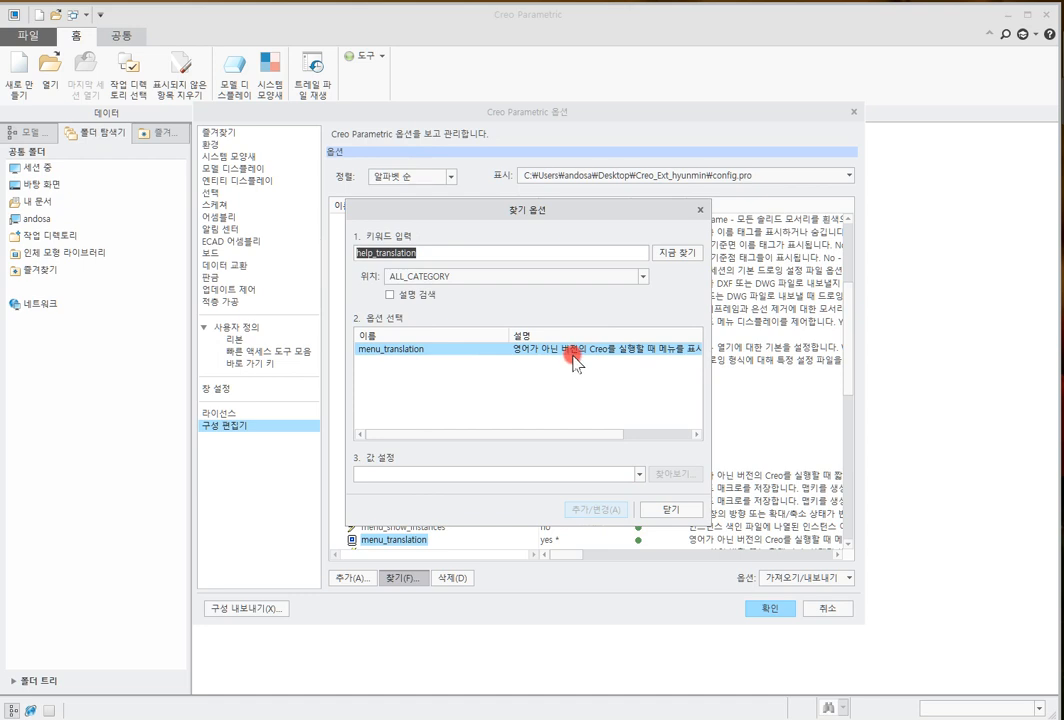
{"action": "type", "text": "dis"}
{"action": "type", "text": "paly"}
{"action": "left_click", "coordinate": [573, 357]}
{"action": "left_click_drag", "start_coordinate": [409, 253], "coordinate": [292, 257]}
{"action": "type", "text": "dis"}
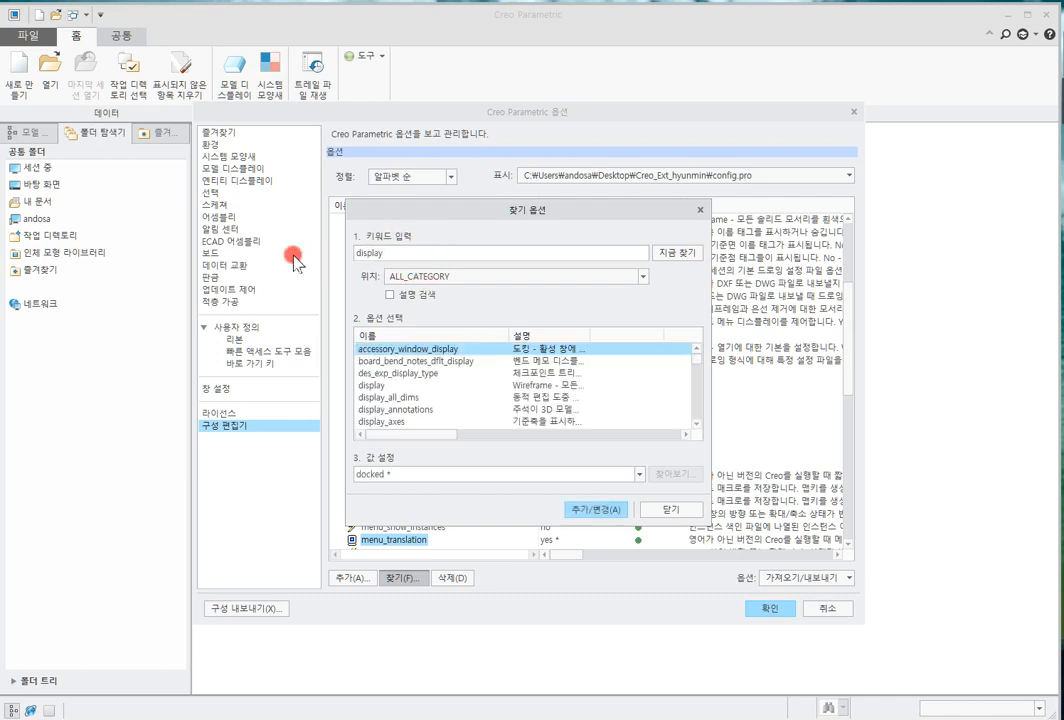
Look through the options matching display and check the values of several of them
{"action": "left_click", "coordinate": [419, 409]}
{"action": "scroll", "coordinate": [425, 410], "scroll_direction": "down", "scroll_amount": 10}
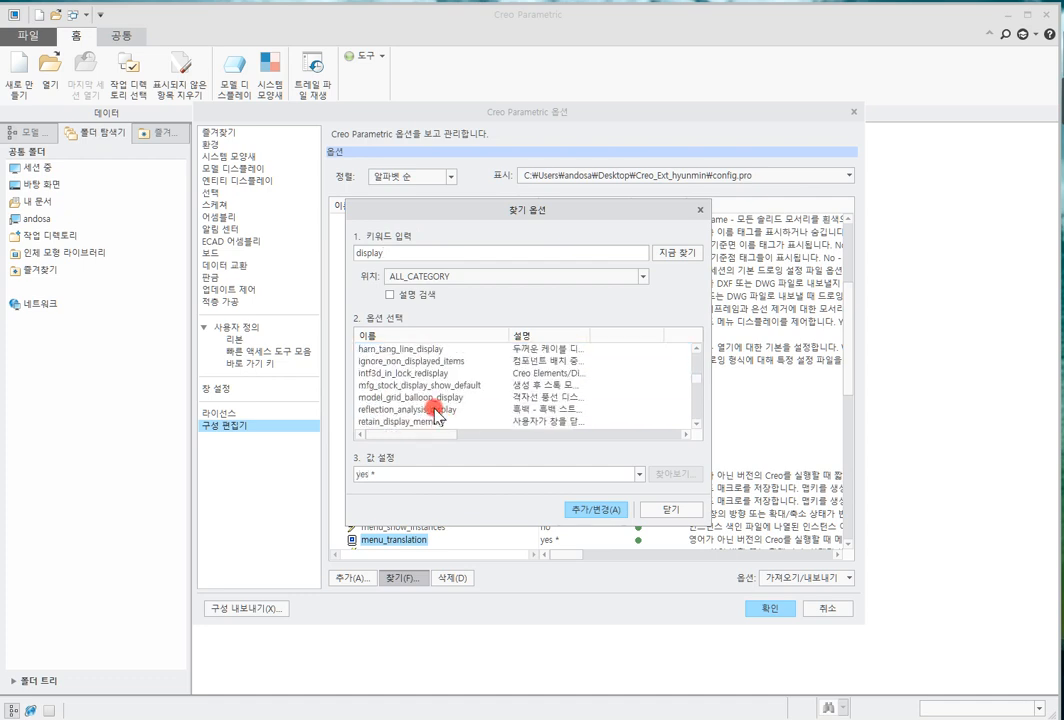
{"action": "scroll", "coordinate": [435, 410], "scroll_direction": "down", "scroll_amount": 15}
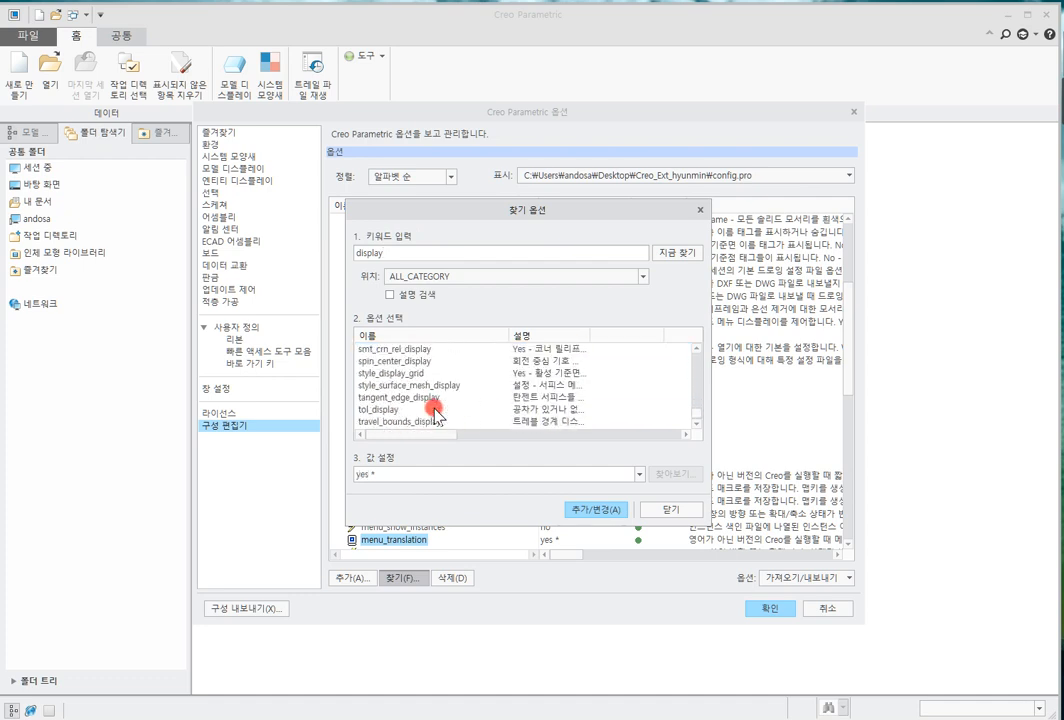
{"action": "left_click", "coordinate": [698, 350]}
{"action": "left_click", "coordinate": [698, 350]}
{"action": "left_click", "coordinate": [698, 350]}
{"action": "left_click", "coordinate": [698, 350]}
{"action": "left_click", "coordinate": [698, 350]}
{"action": "left_click", "coordinate": [698, 350]}
{"action": "left_click", "coordinate": [698, 350]}
{"action": "left_click", "coordinate": [698, 350]}
{"action": "left_click", "coordinate": [698, 350]}
{"action": "left_click", "coordinate": [698, 350]}
{"action": "left_click", "coordinate": [698, 350]}
{"action": "left_click", "coordinate": [698, 350]}
{"action": "left_click", "coordinate": [698, 350]}
{"action": "left_click", "coordinate": [698, 350]}
{"action": "left_click", "coordinate": [698, 350]}
{"action": "left_click", "coordinate": [698, 350]}
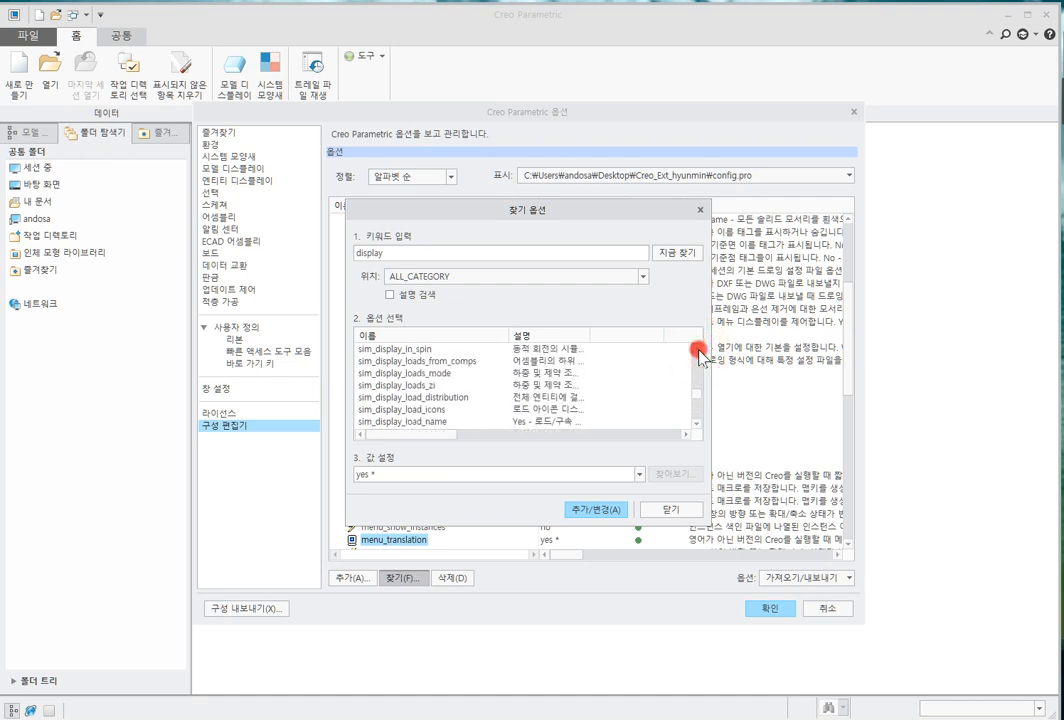
{"action": "left_click", "coordinate": [698, 350]}
{"action": "left_click", "coordinate": [698, 350]}
{"action": "left_click", "coordinate": [698, 350]}
{"action": "left_click", "coordinate": [698, 350]}
{"action": "left_click", "coordinate": [698, 350]}
{"action": "left_click", "coordinate": [698, 350]}
{"action": "left_click", "coordinate": [698, 350]}
{"action": "left_click", "coordinate": [698, 350]}
{"action": "left_click", "coordinate": [698, 350]}
{"action": "left_click", "coordinate": [698, 350]}
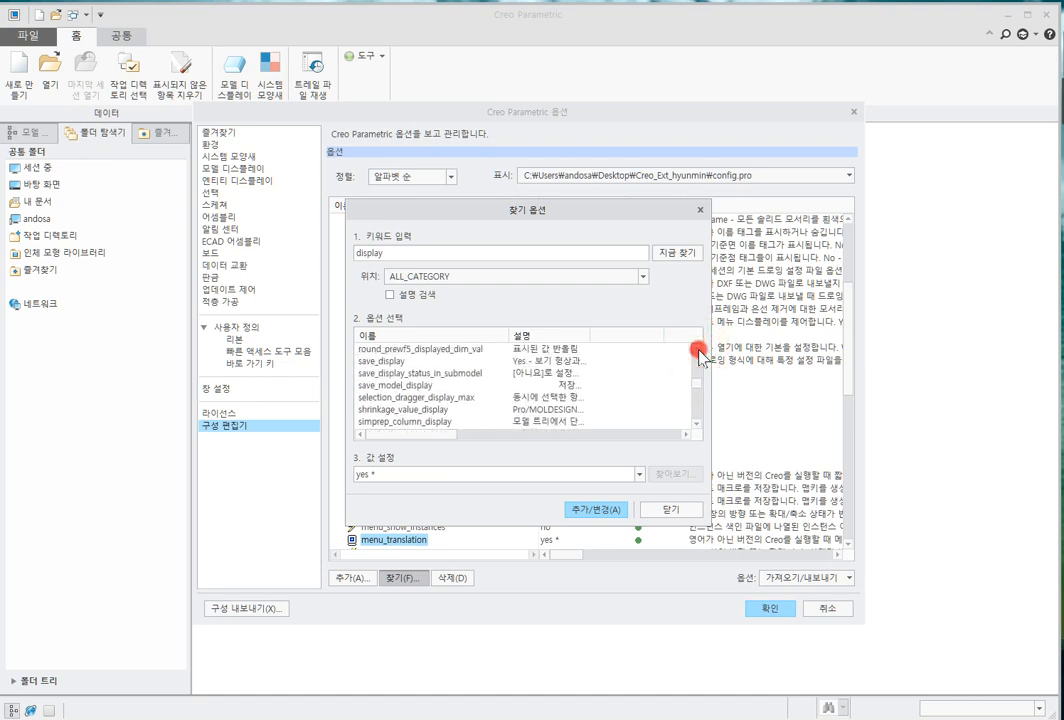
{"action": "left_click", "coordinate": [448, 410]}
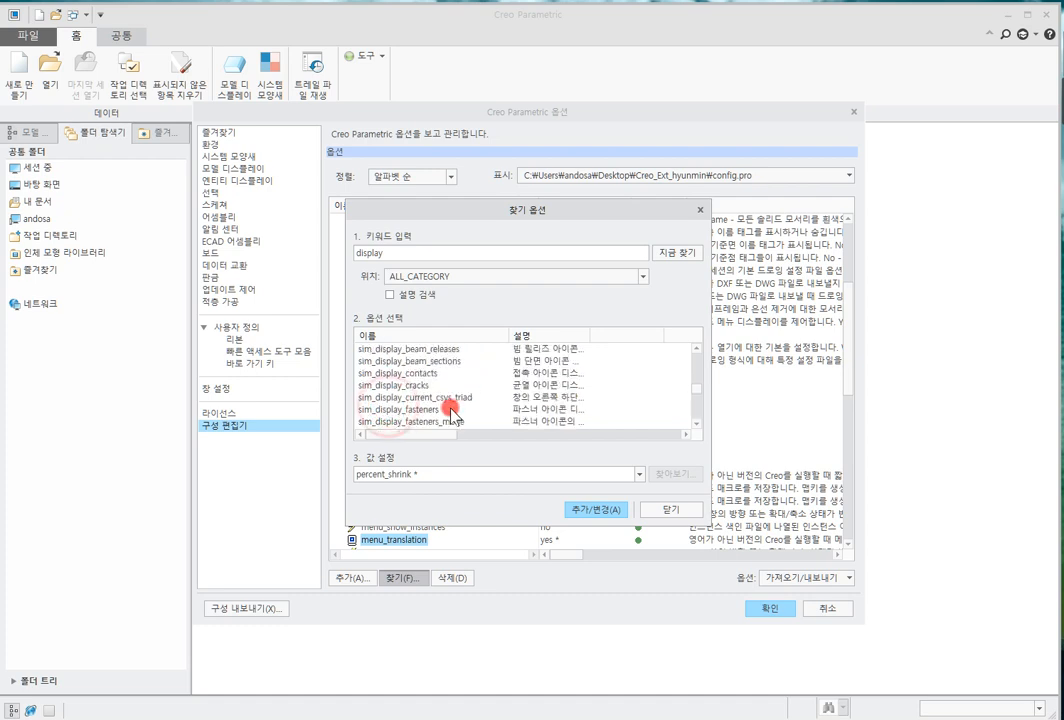
{"action": "left_click", "coordinate": [432, 419]}
{"action": "left_click", "coordinate": [392, 398]}
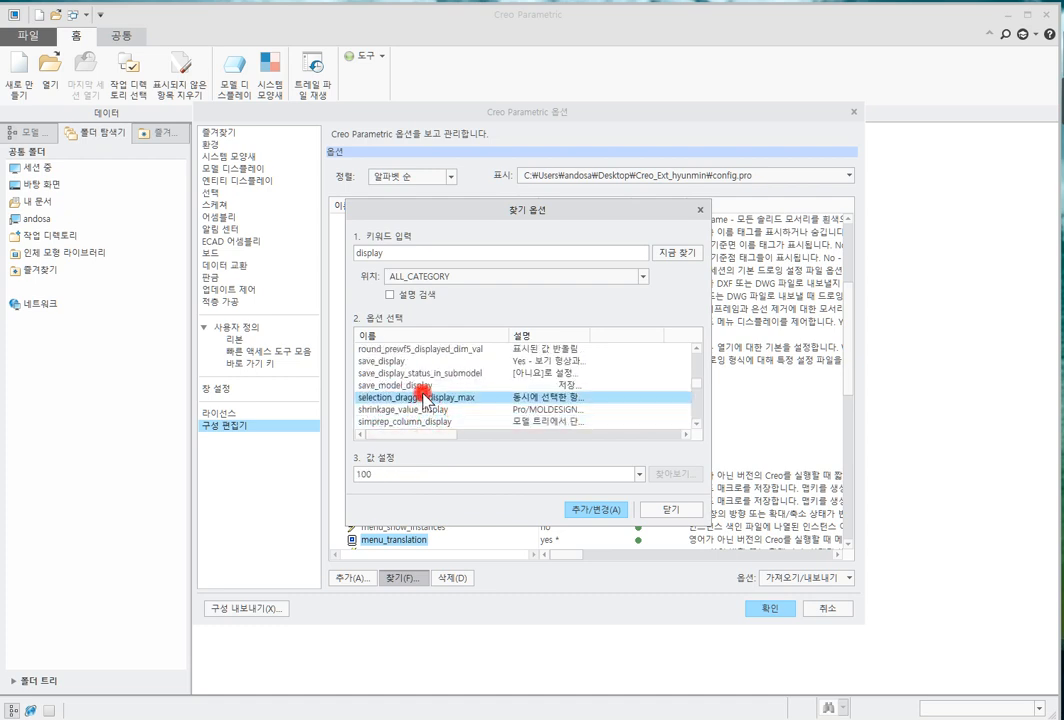
{"action": "scroll", "coordinate": [432, 396], "scroll_direction": "up", "scroll_amount": 2}
{"action": "left_click", "coordinate": [418, 408]}
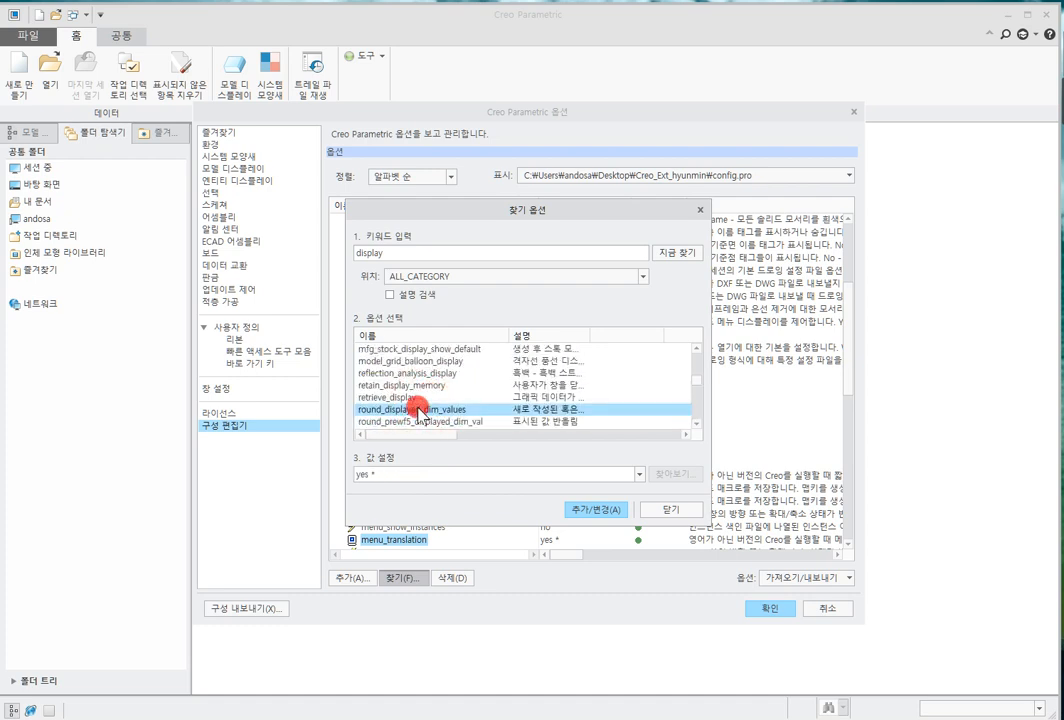
{"action": "scroll", "coordinate": [420, 412], "scroll_direction": "up", "scroll_amount": 5}
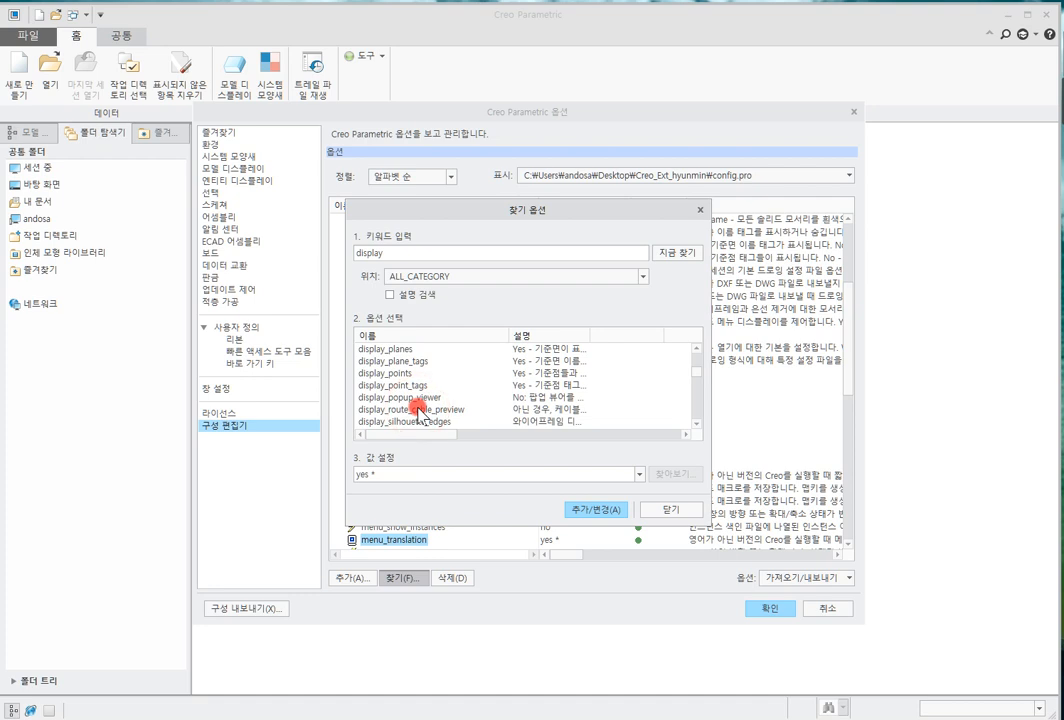
{"action": "scroll", "coordinate": [420, 412], "scroll_direction": "up", "scroll_amount": 5}
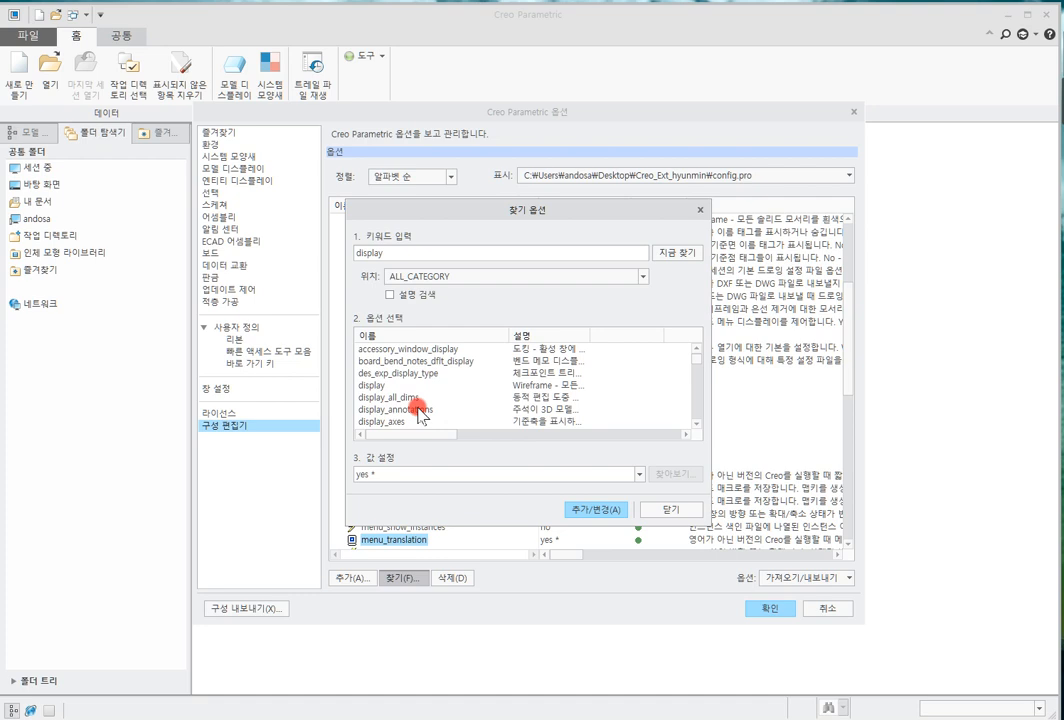
Replace the option keyword with shadewith and search all categories for it
{"action": "left_click", "coordinate": [408, 251]}
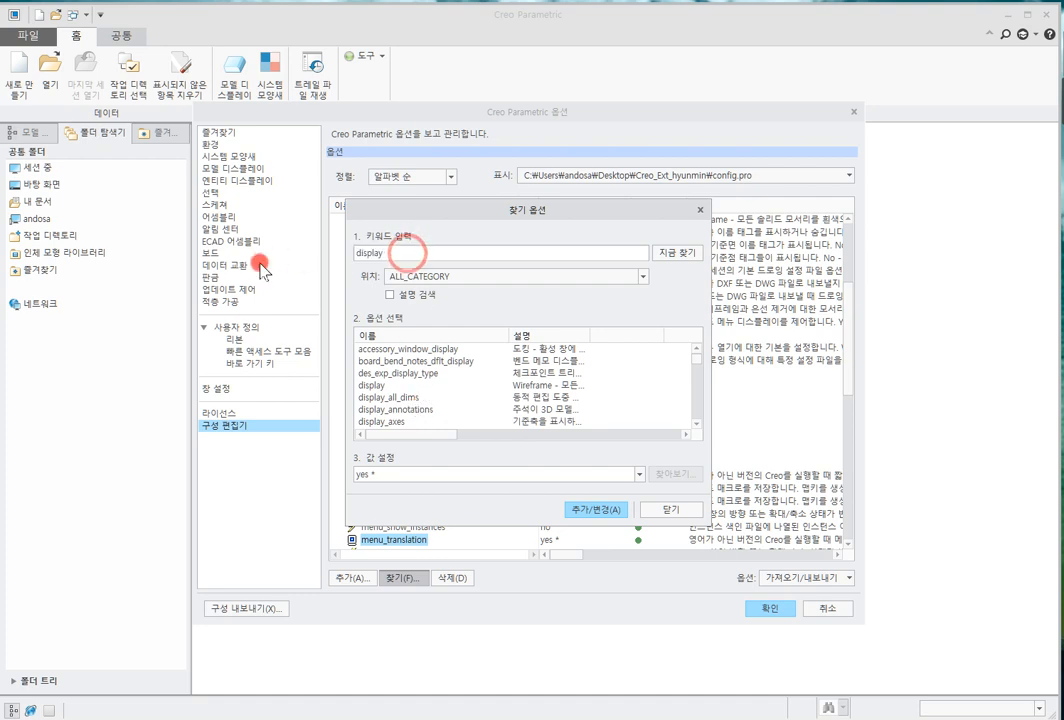
{"action": "key", "text": "BackSpace"}
{"action": "key", "text": "BackSpace"}
{"action": "key", "text": "BackSpace"}
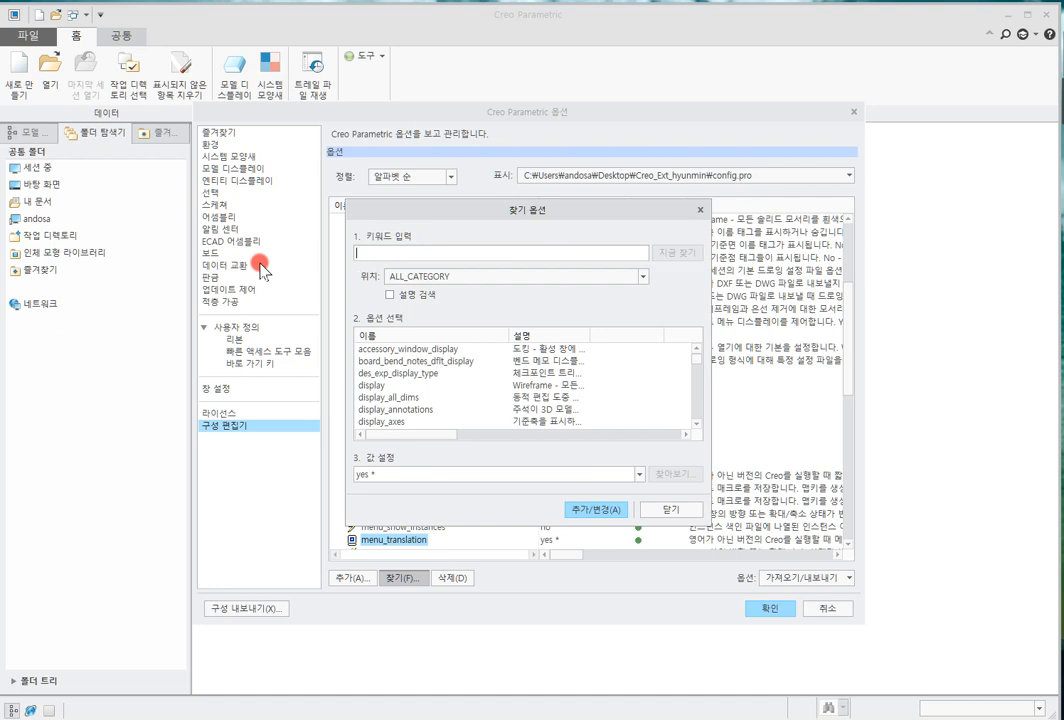
{"action": "type", "text": "shadewith"}
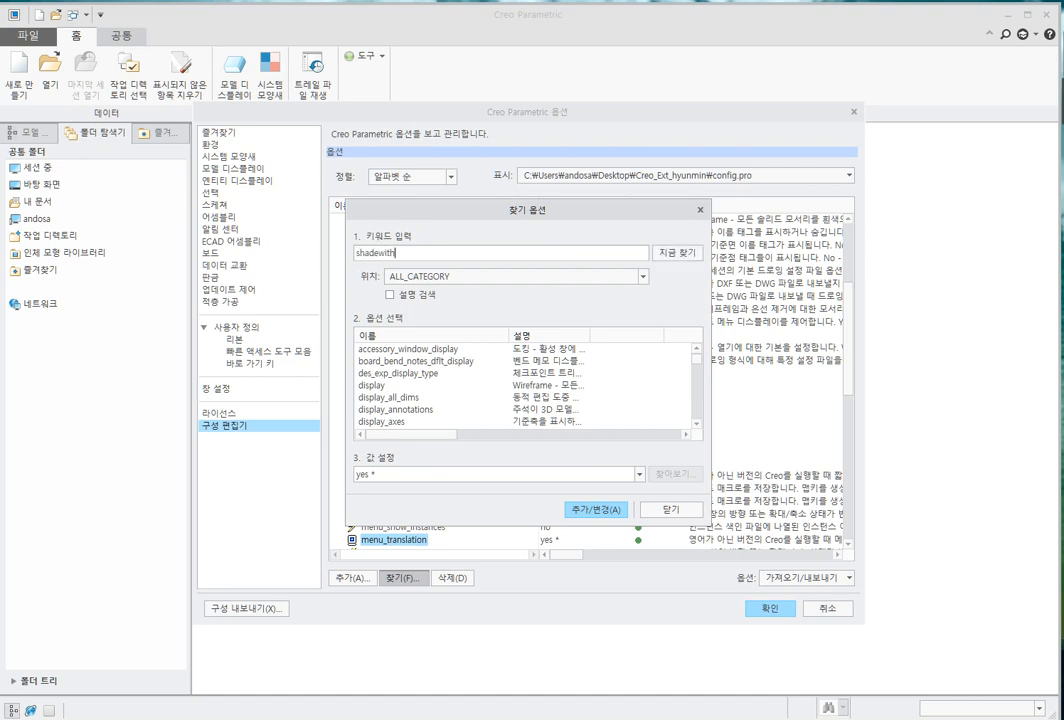
{"action": "left_click", "coordinate": [260, 263]}
{"action": "left_click_drag", "start_coordinate": [345, 255], "coordinate": [404, 256]}
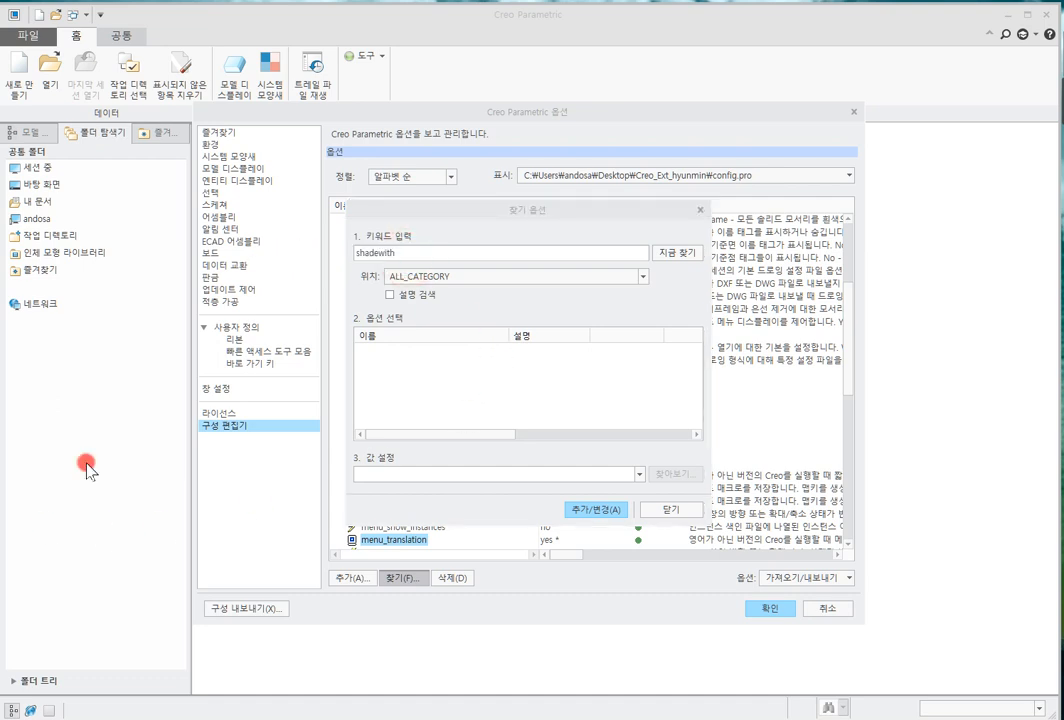
Close the option search and accept the configuration changes in the options dialog
{"action": "left_click", "coordinate": [670, 509]}
{"action": "left_click", "coordinate": [768, 607]}
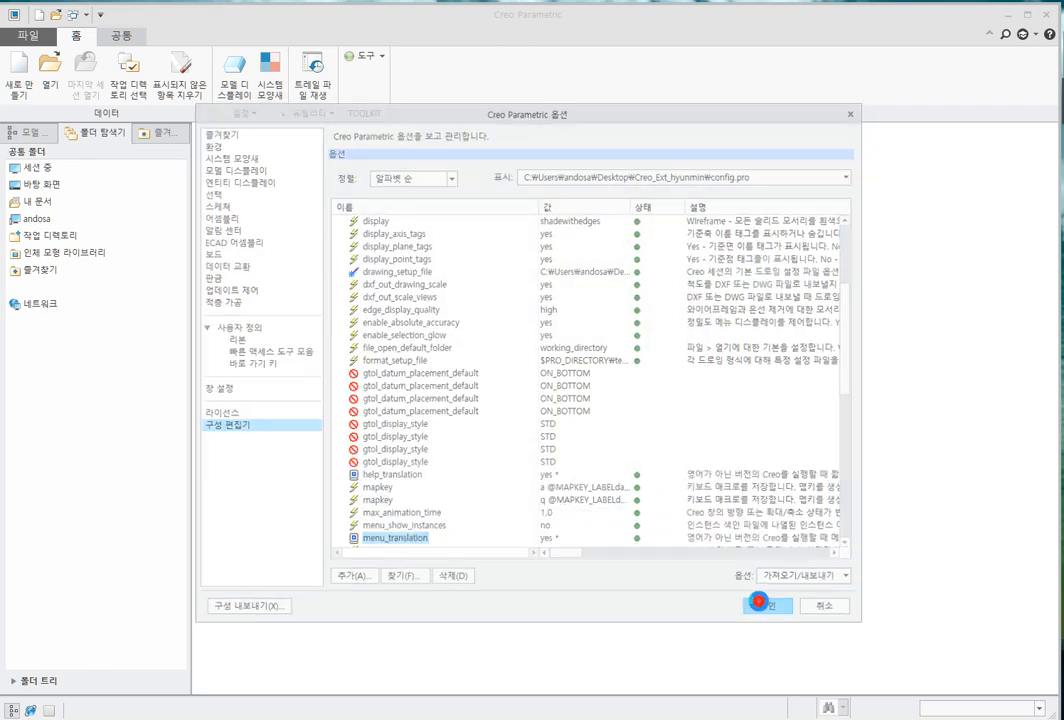
{"action": "left_click", "coordinate": [33, 60]}
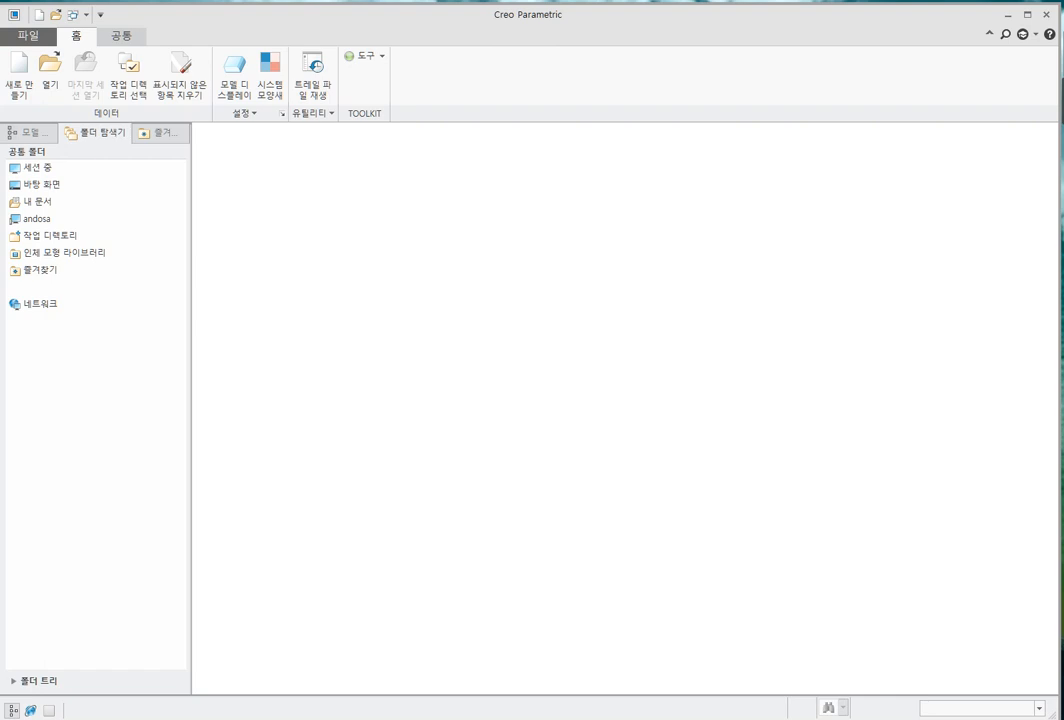
Switch to the PowerPoint slides and review the option meanings on slide 28, from Dxf_out_drawing_scale to Sketcher_dimension_autolock
{"action": "left_click_drag", "start_coordinate": [0, 110], "coordinate": [500, 107]}
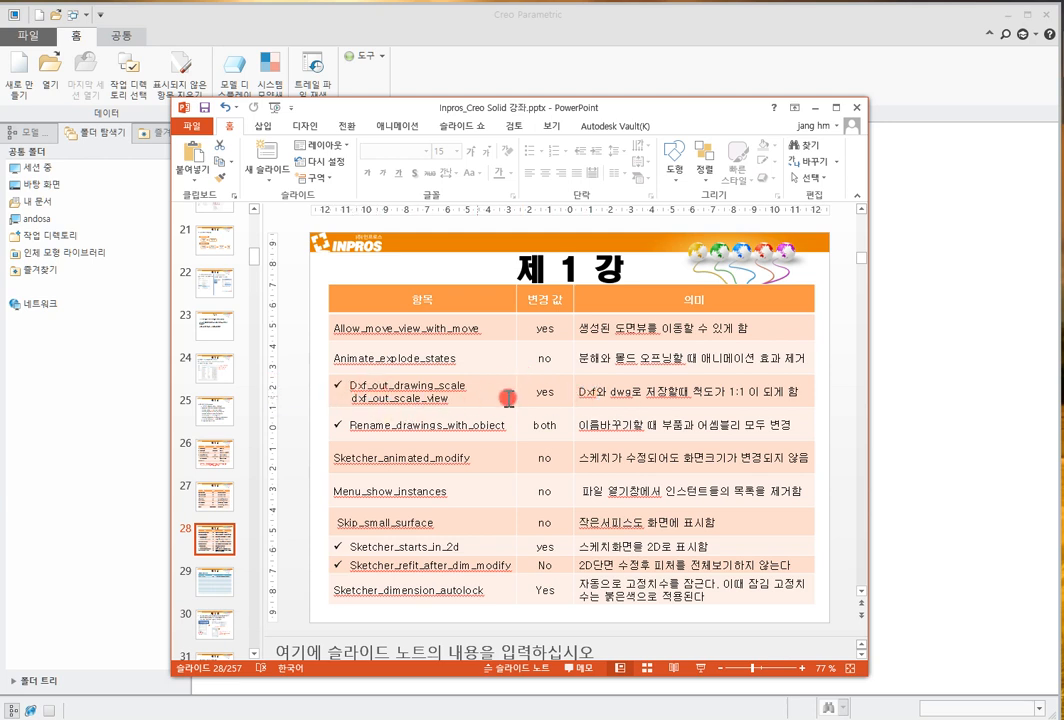
{"action": "left_click_drag", "start_coordinate": [663, 395], "coordinate": [740, 392]}
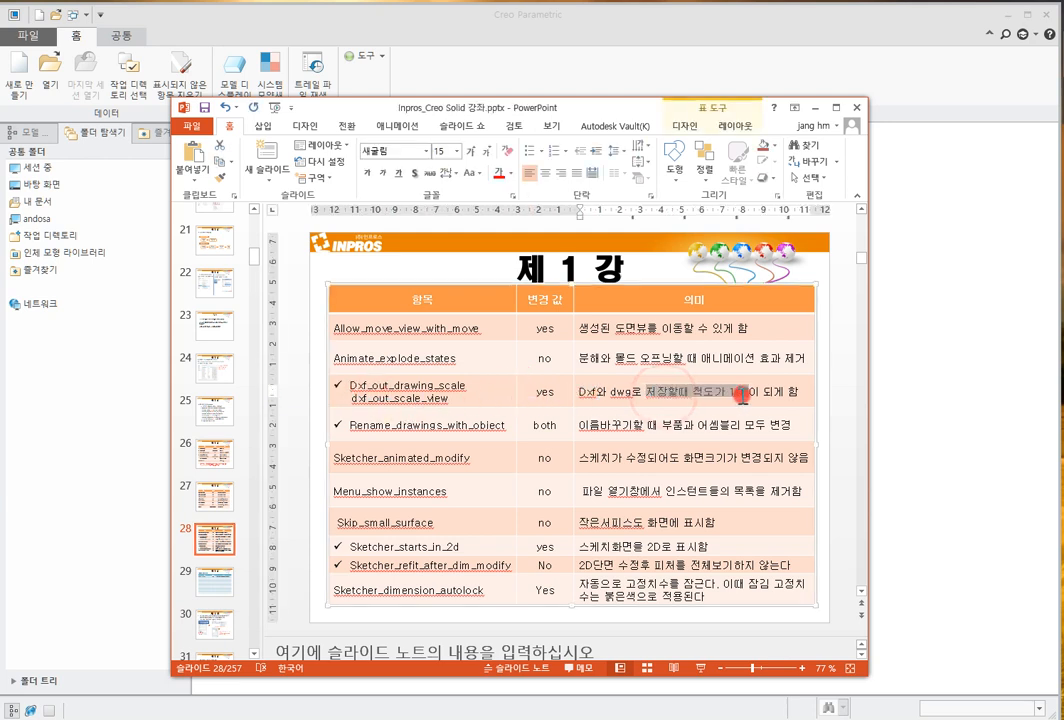
{"action": "left_click", "coordinate": [635, 424]}
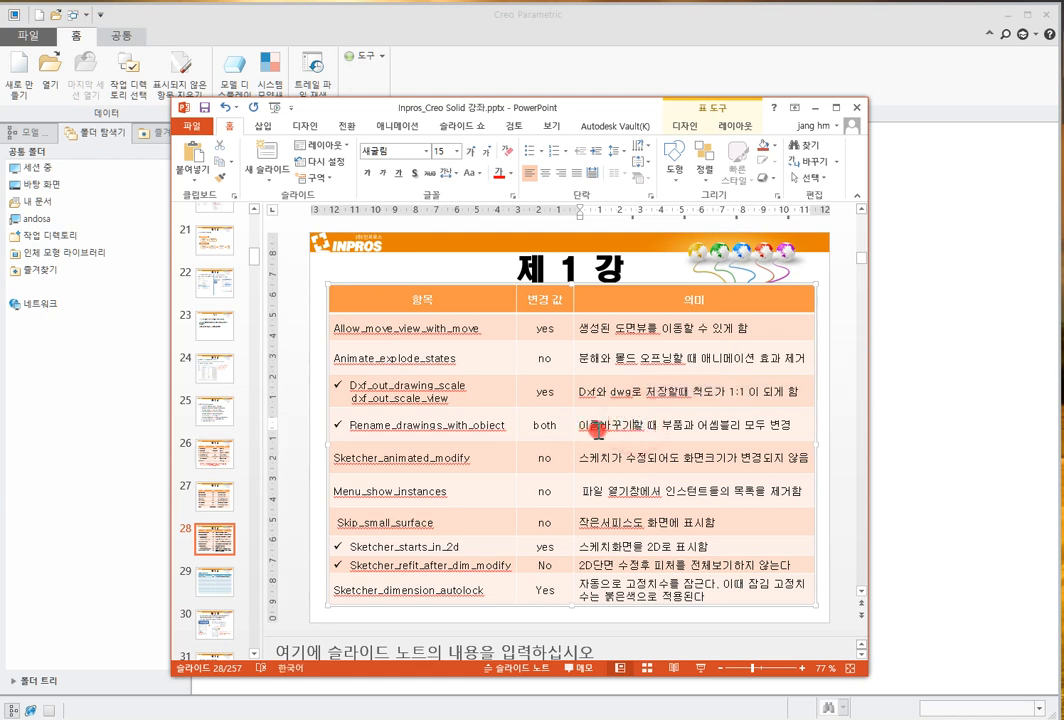
{"action": "triple_click", "coordinate": [597, 430]}
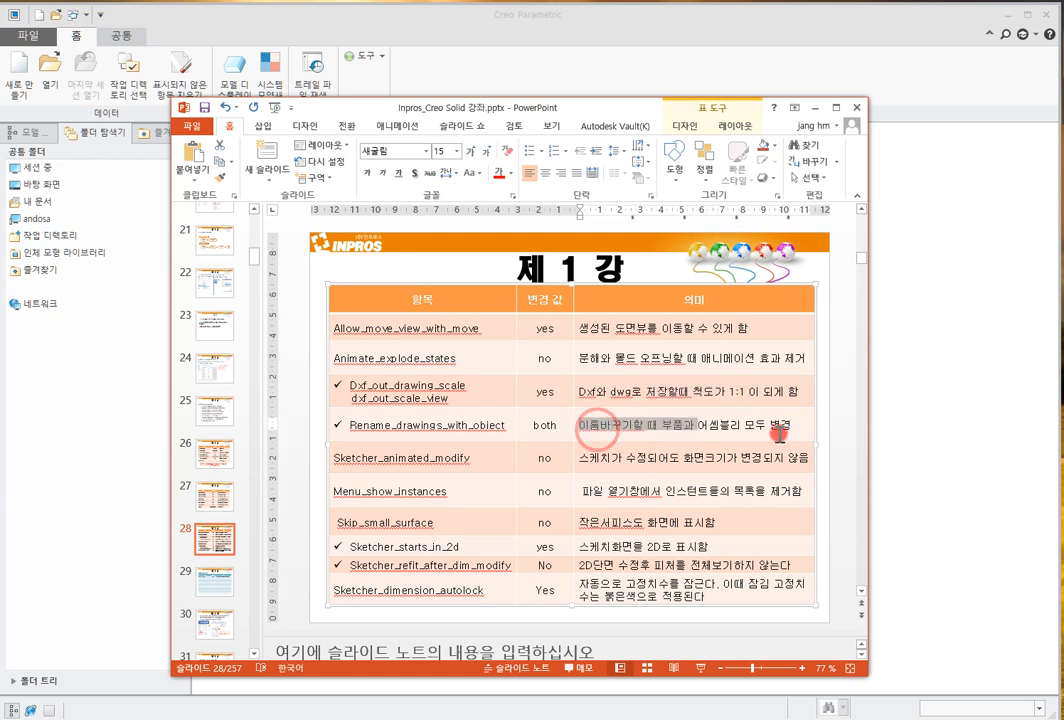
{"action": "left_click", "coordinate": [691, 457]}
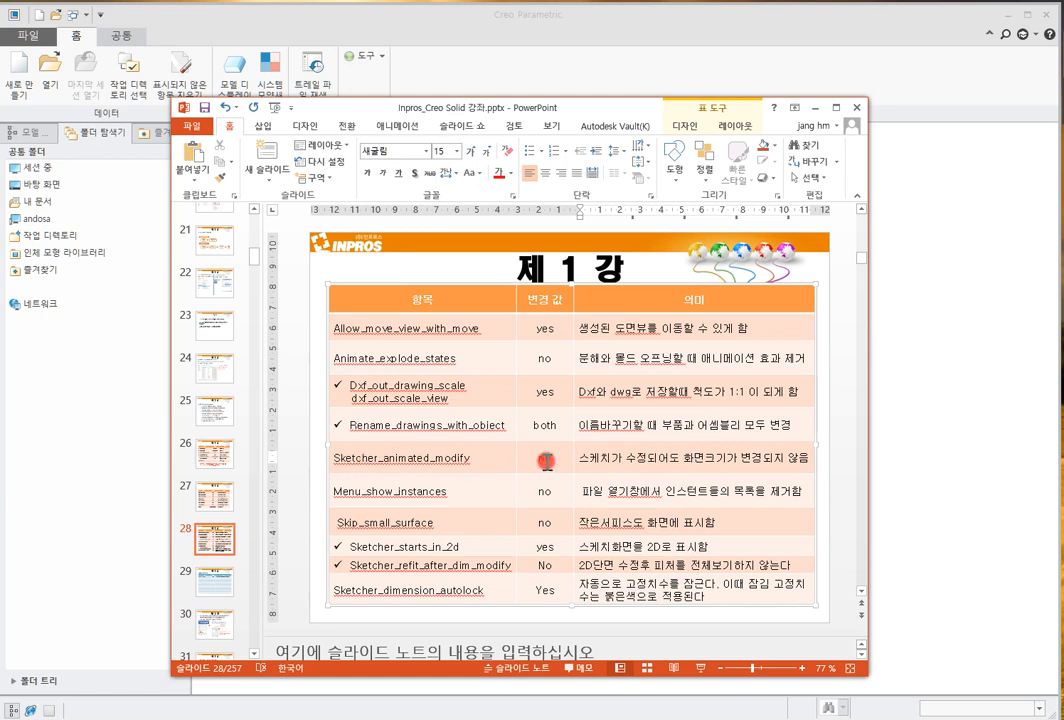
{"action": "left_click_drag", "start_coordinate": [600, 462], "coordinate": [785, 460]}
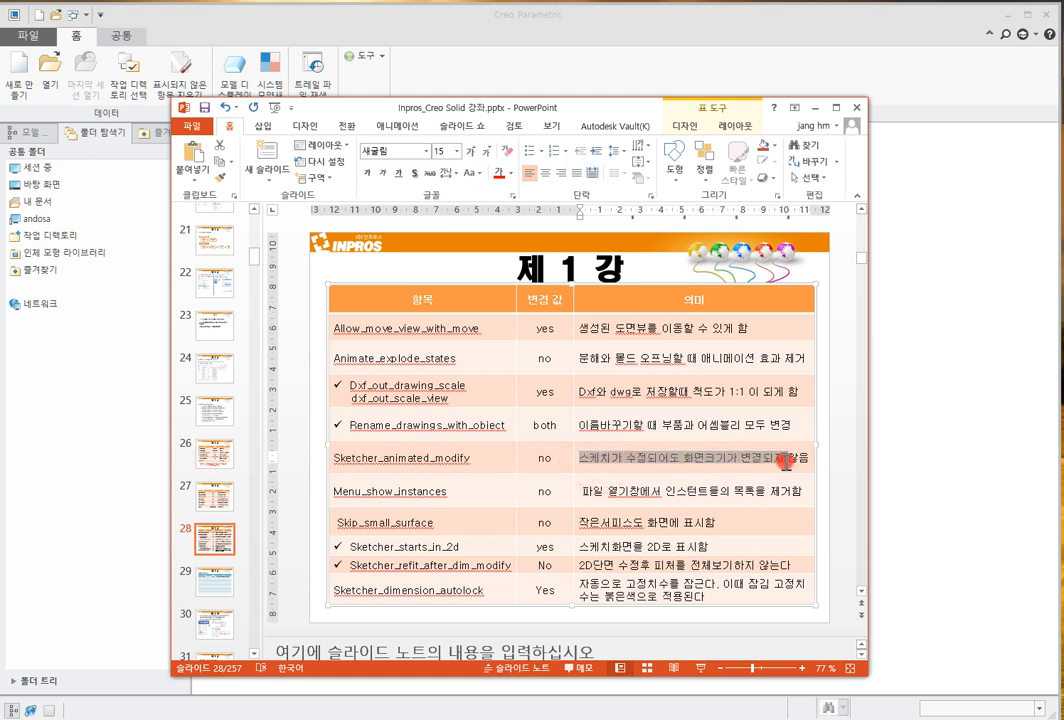
{"action": "left_click", "coordinate": [785, 460]}
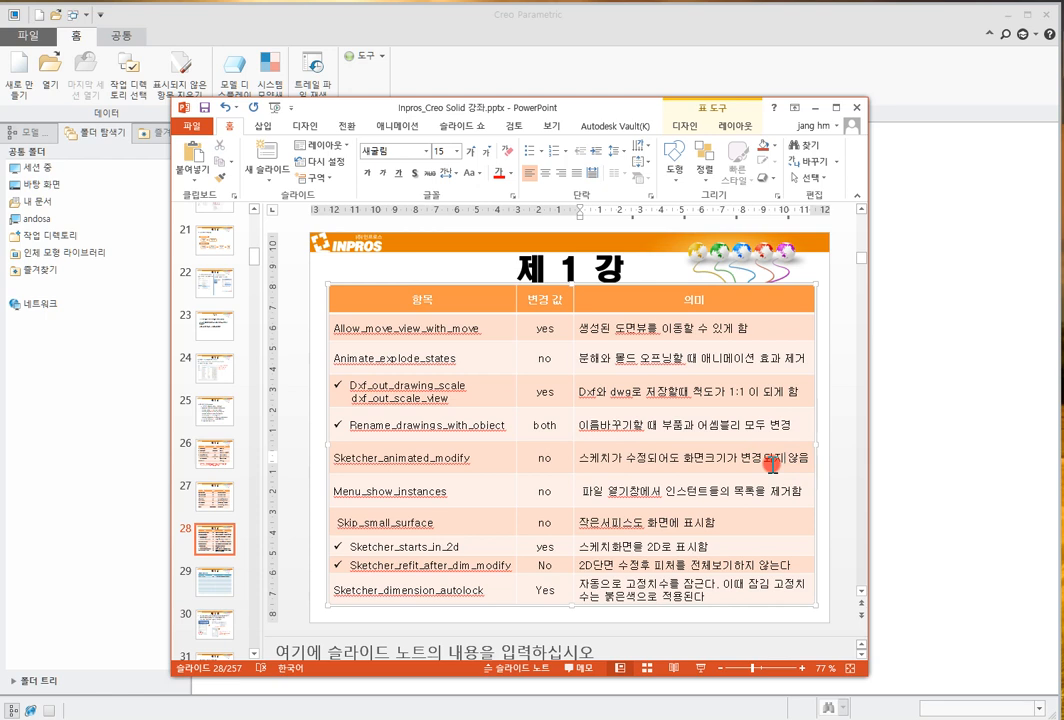
{"action": "left_click", "coordinate": [597, 522]}
{"action": "left_click_drag", "start_coordinate": [624, 522], "coordinate": [728, 523]}
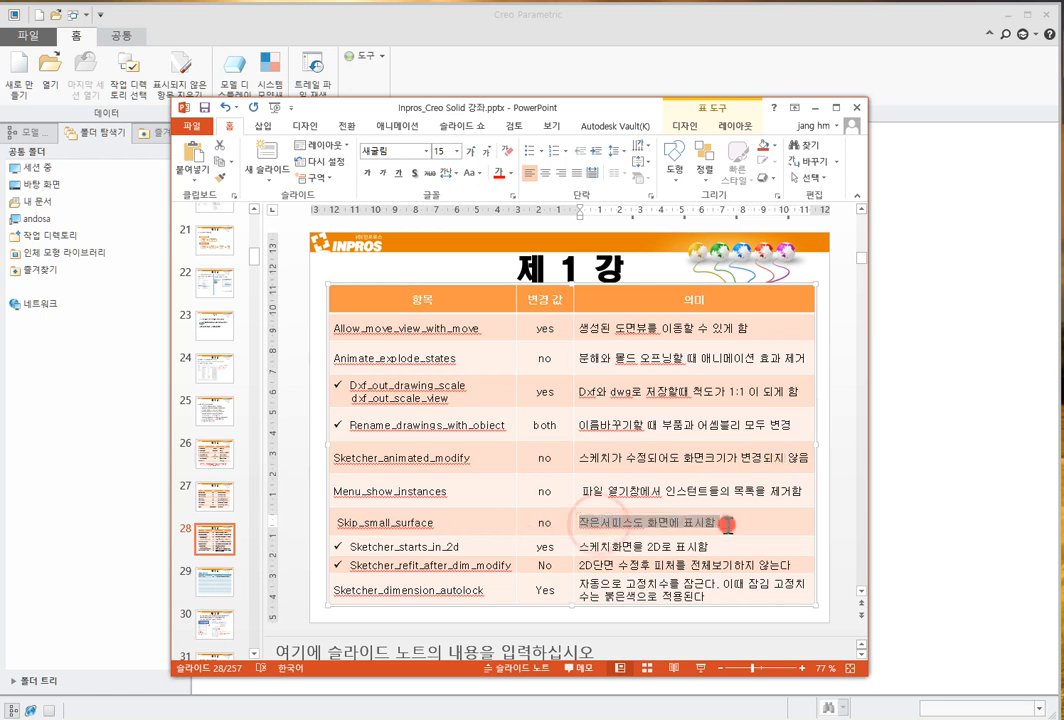
{"action": "left_click", "coordinate": [674, 546]}
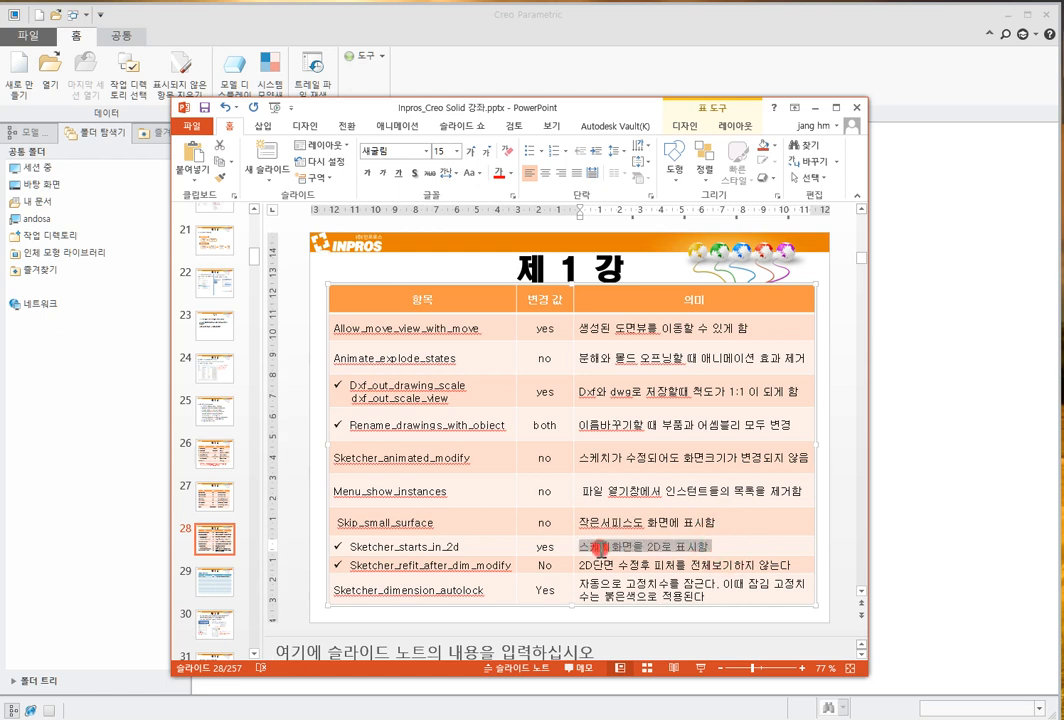
{"action": "left_click", "coordinate": [739, 549]}
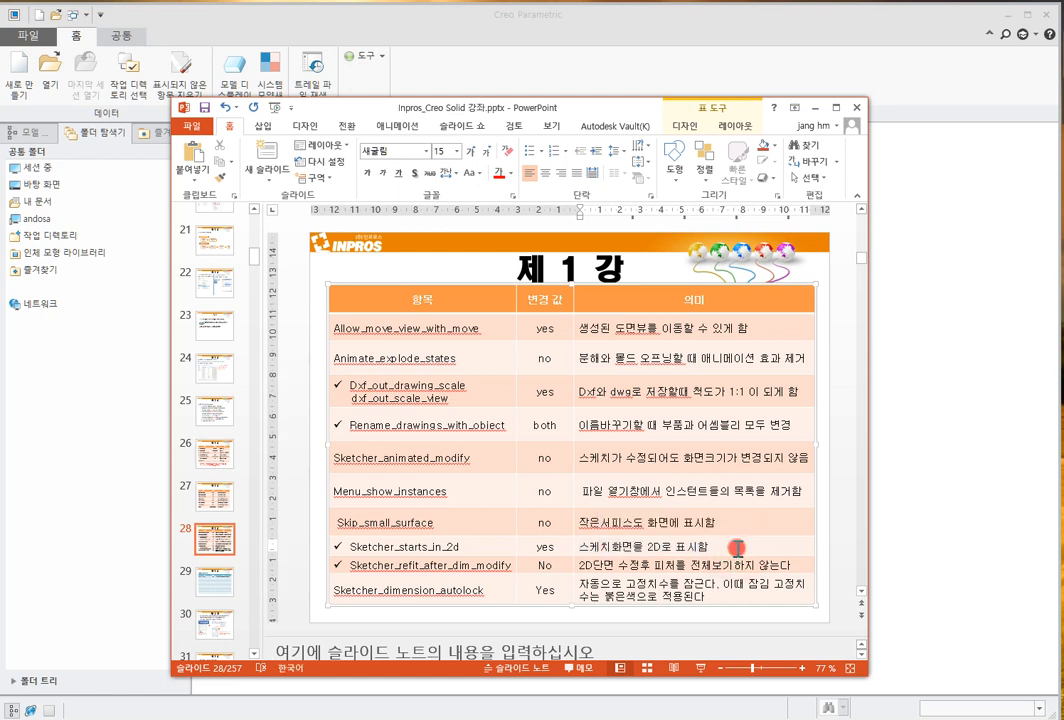
{"action": "left_click", "coordinate": [725, 587]}
{"action": "left_click_drag", "start_coordinate": [590, 586], "coordinate": [712, 591]}
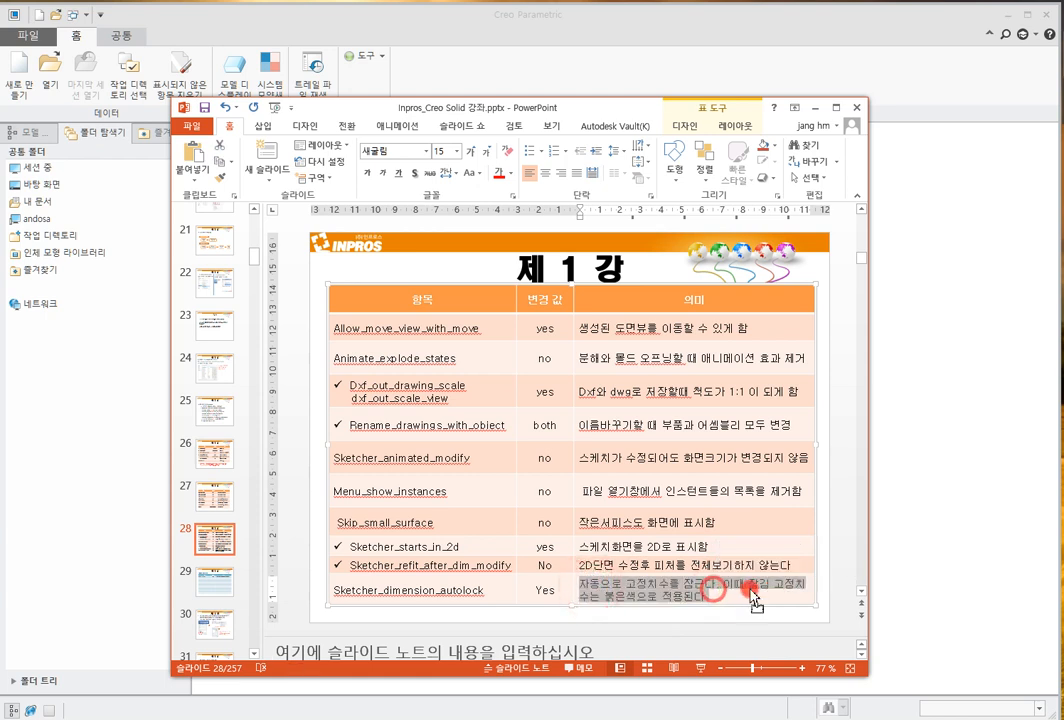
Review the Sketcher_starts_in_2d row of the option table on slide 28, including its value and meaning
{"action": "left_click", "coordinate": [605, 583]}
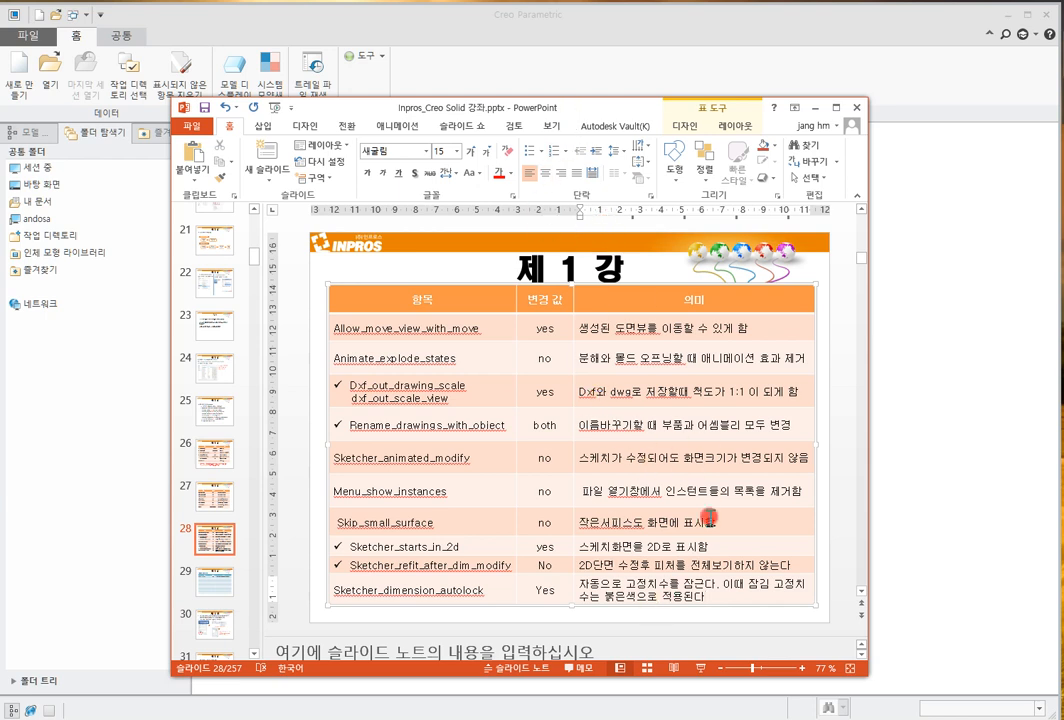
{"action": "left_click_drag", "start_coordinate": [720, 546], "coordinate": [348, 540]}
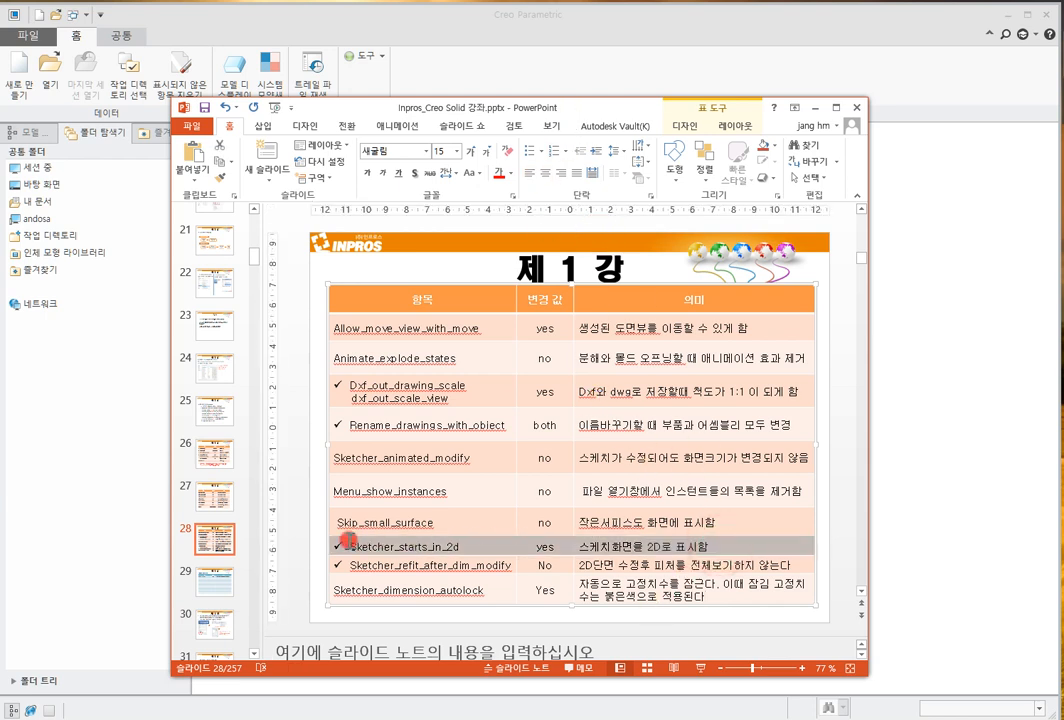
{"action": "left_click", "coordinate": [483, 549]}
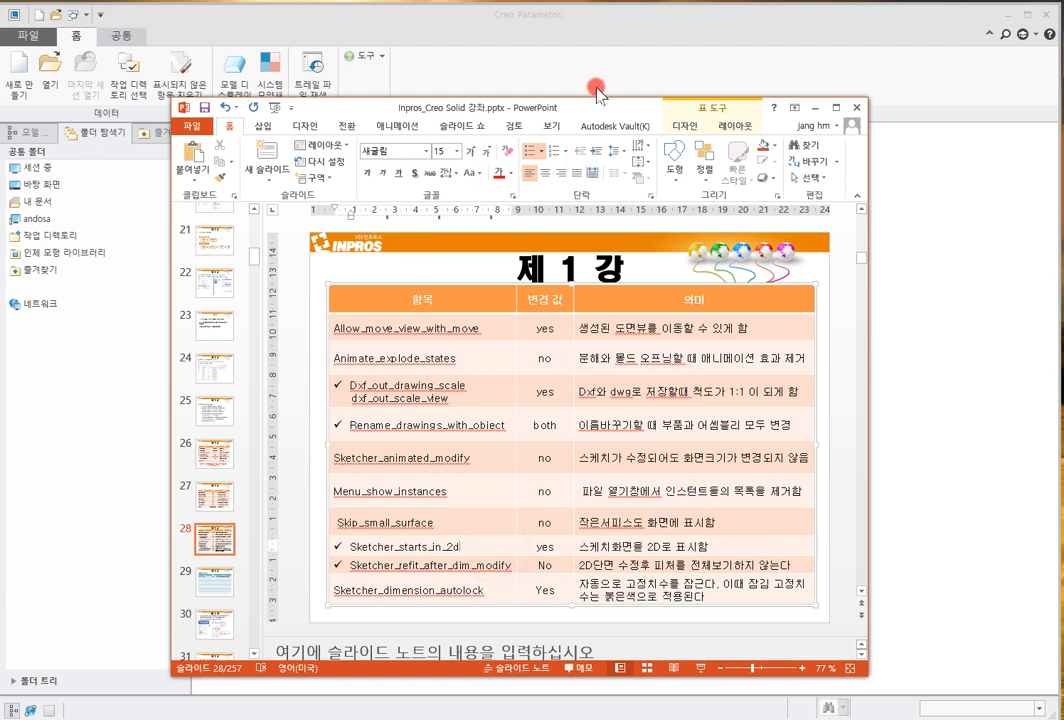
Switch to Creo Parametric and create a new solid part from the mmns_part_solid template instead of the default template
{"action": "left_click_drag", "start_coordinate": [597, 112], "coordinate": [0, 134]}
{"action": "left_click", "coordinate": [333, 309]}
{"action": "left_click", "coordinate": [19, 80]}
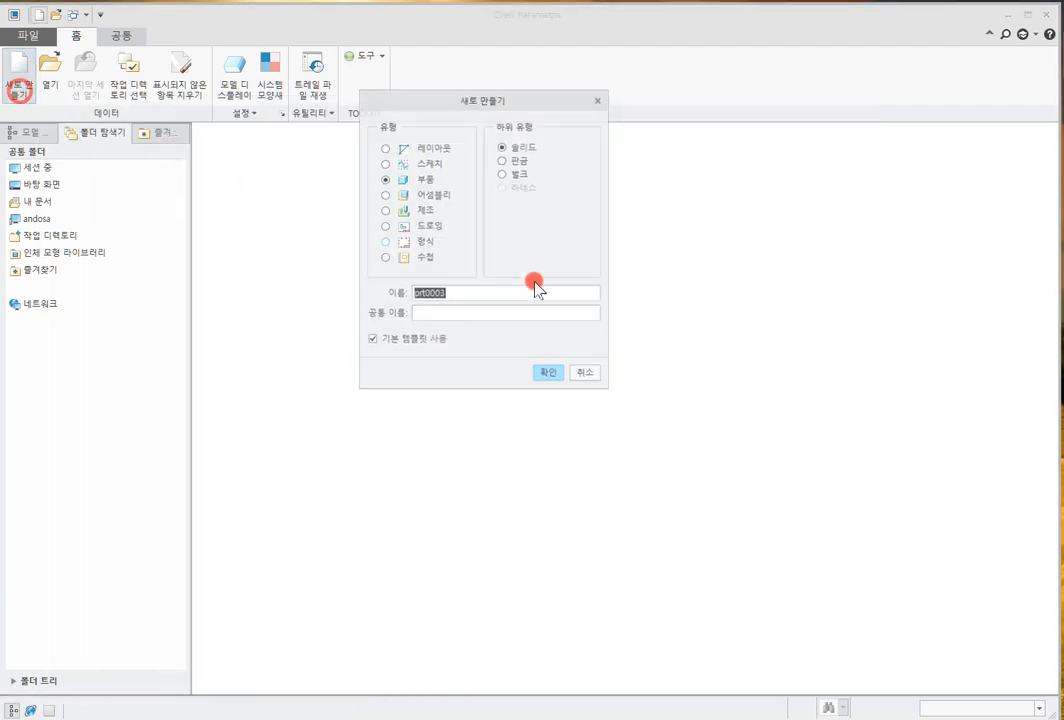
{"action": "left_click", "coordinate": [427, 341]}
{"action": "left_click", "coordinate": [548, 373]}
{"action": "left_click", "coordinate": [446, 325]}
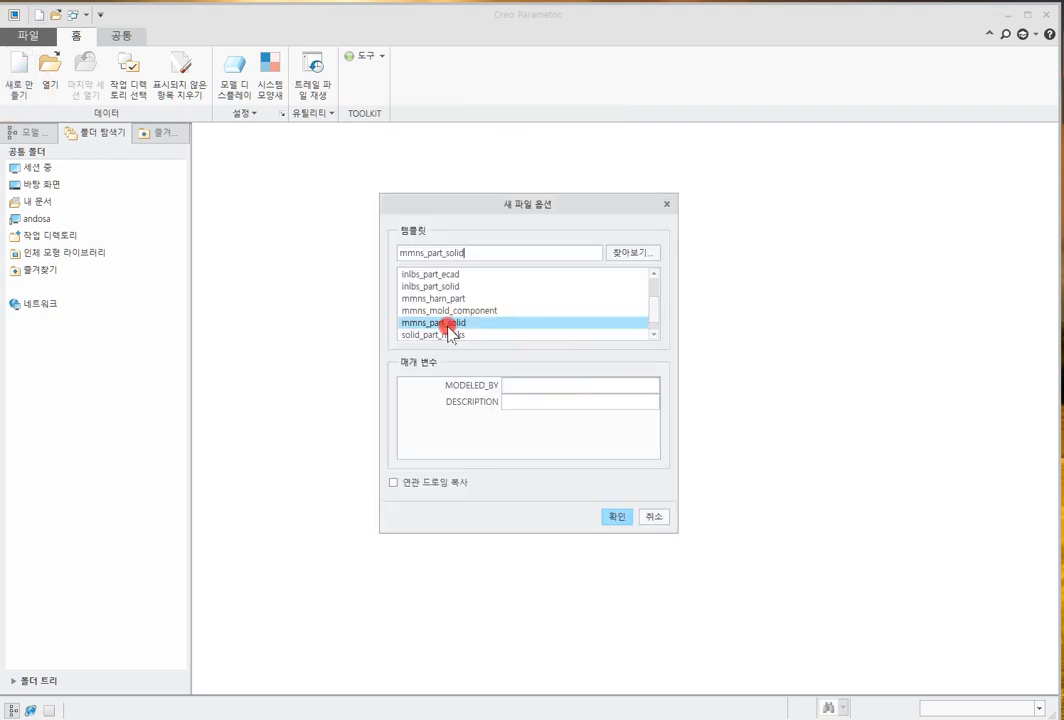
{"action": "left_click", "coordinate": [616, 516]}
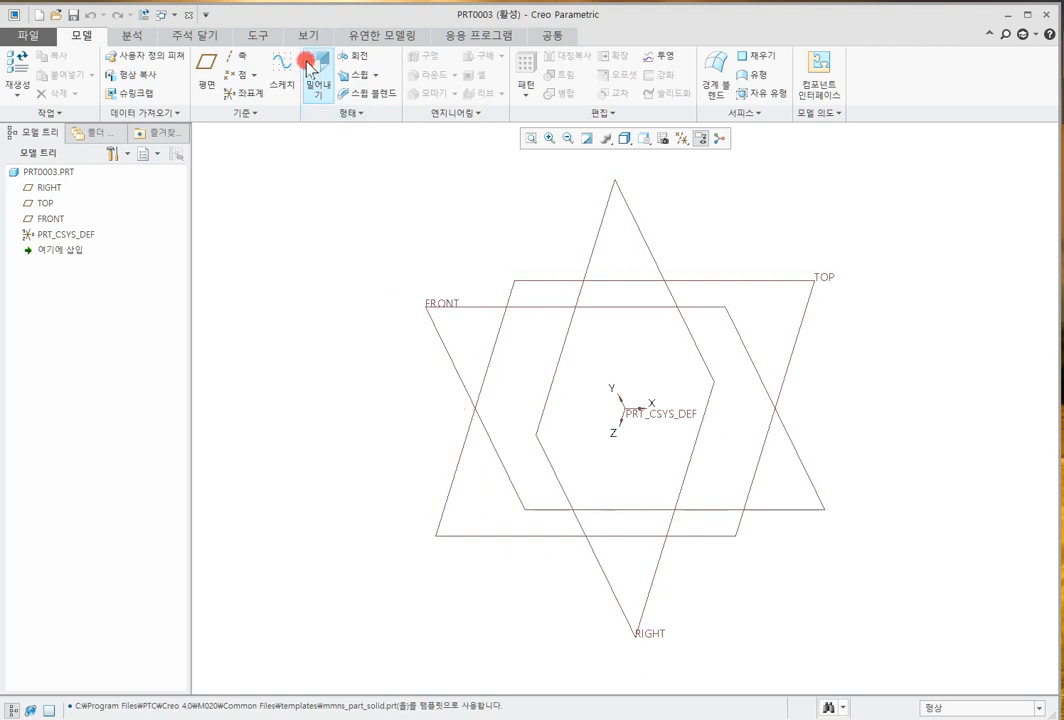
Start a sketch on the FRONT datum plane, orient it to the 2D sketch view, cancel it and restore the default orientation
{"action": "left_click", "coordinate": [281, 72]}
{"action": "left_click", "coordinate": [487, 303]}
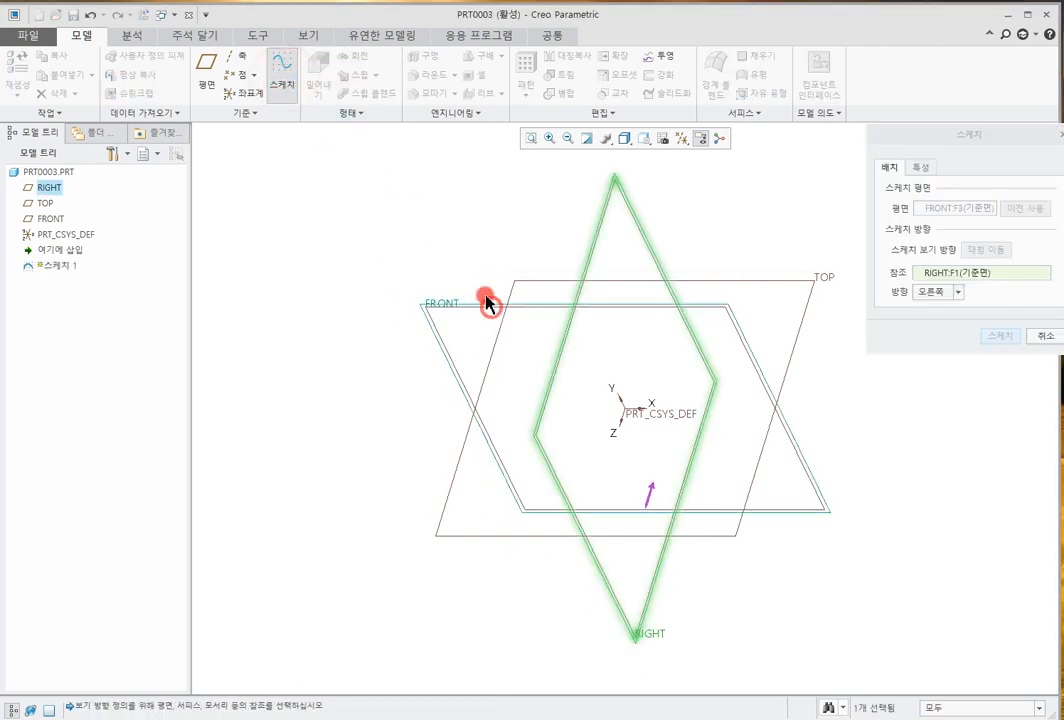
{"action": "middle_click", "coordinate": [458, 242]}
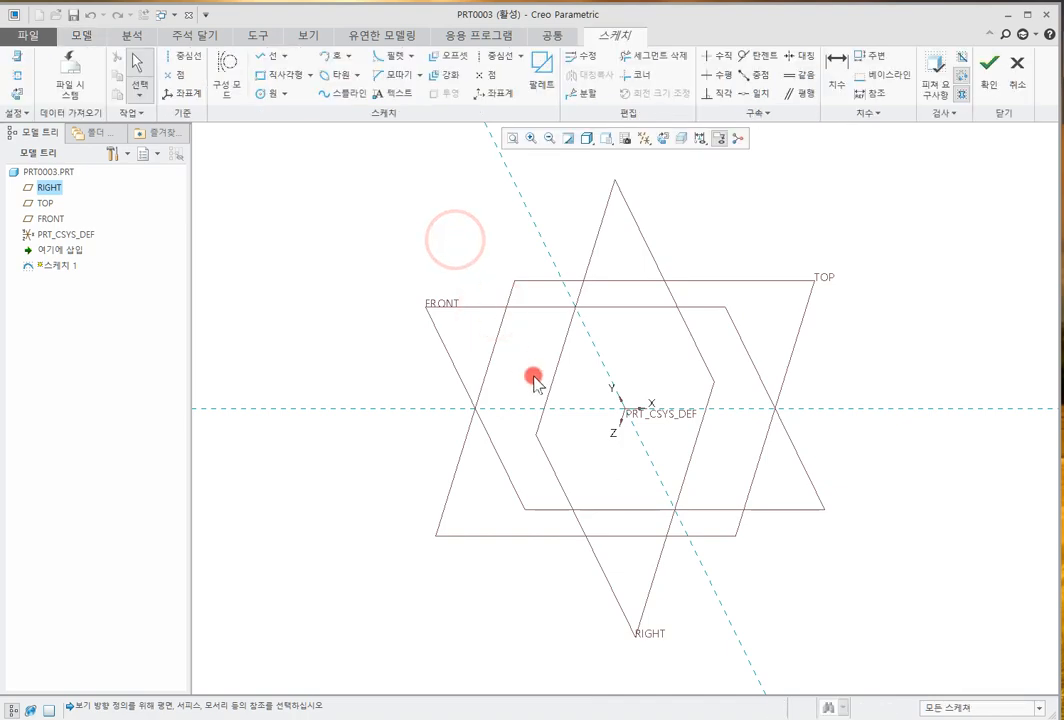
{"action": "left_click", "coordinate": [678, 140]}
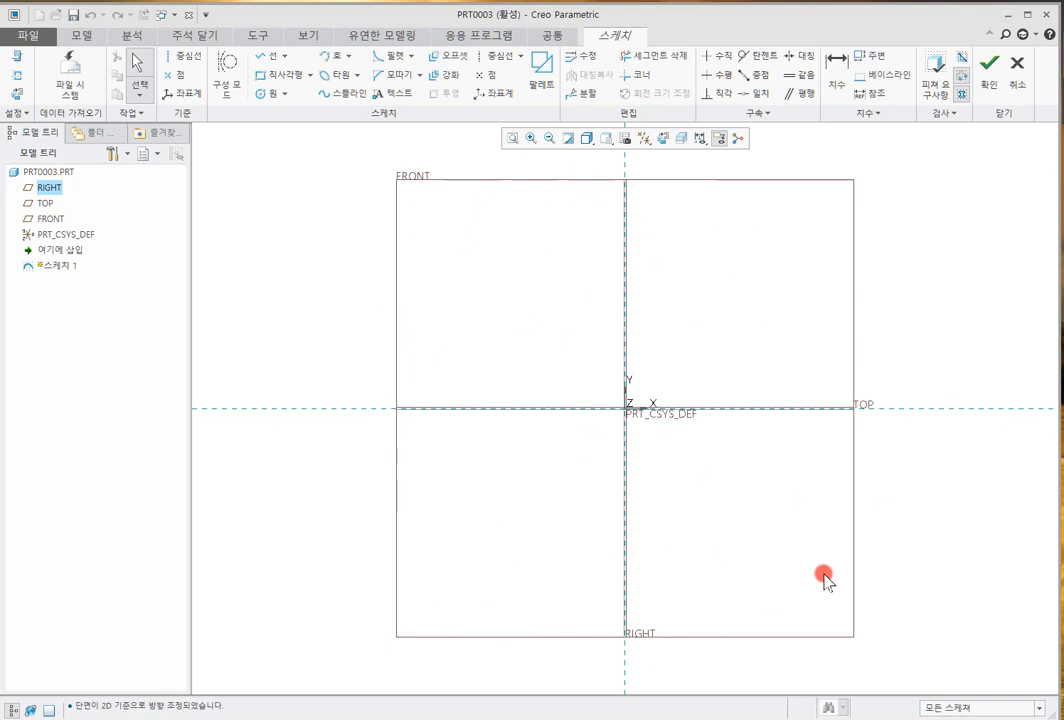
{"action": "left_click", "coordinate": [1017, 70]}
{"action": "left_click", "coordinate": [197, 394]}
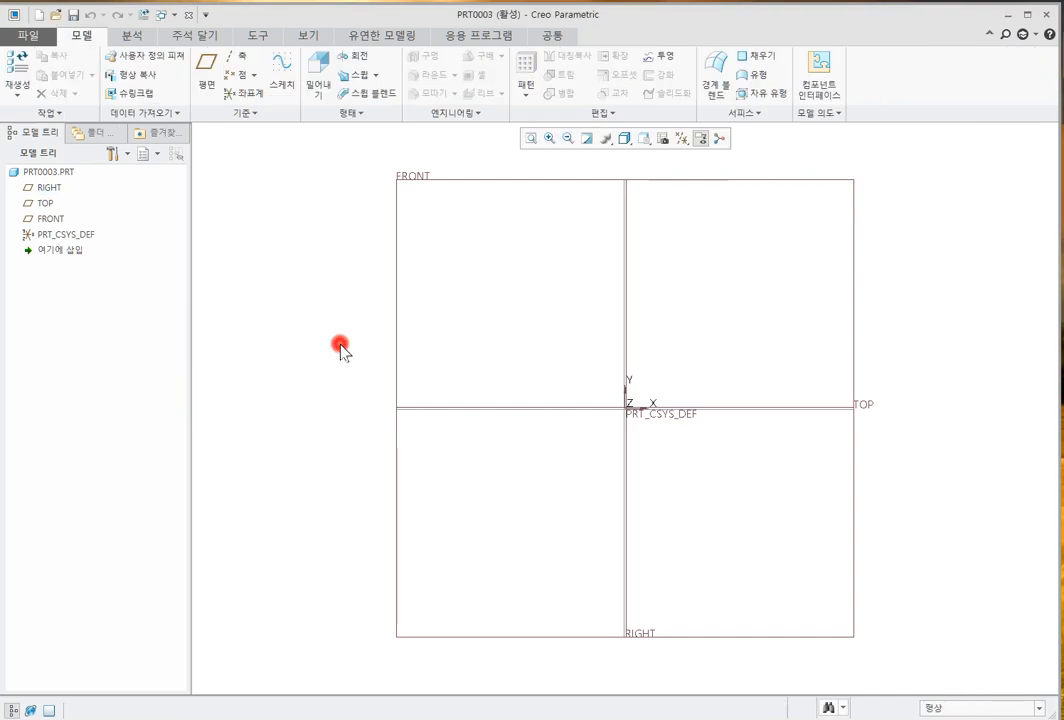
{"action": "left_click", "coordinate": [338, 345]}
{"action": "key", "text": "ctrl+d"}
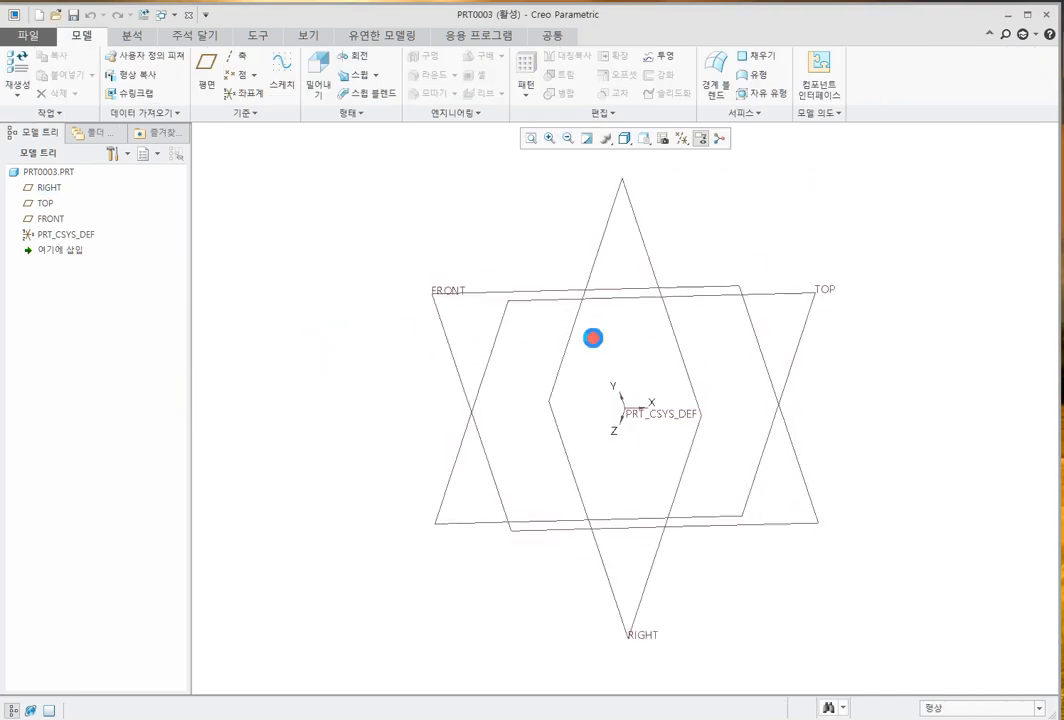
{"action": "middle_click_drag", "start_coordinate": [617, 446], "coordinate": [797, 309]}
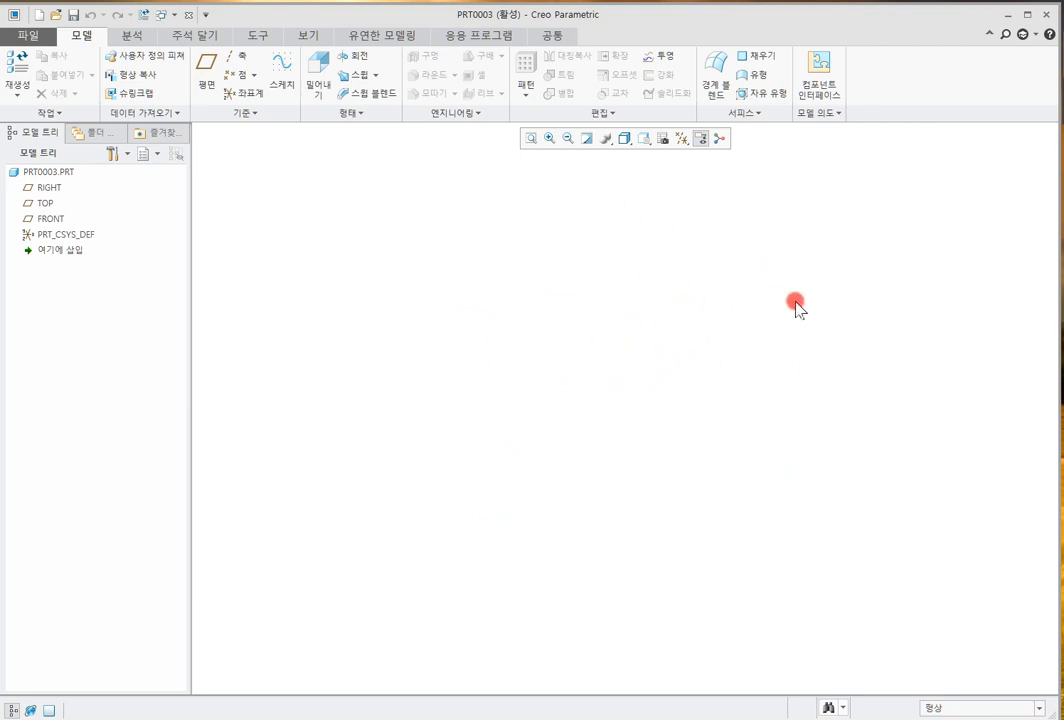
{"action": "key", "text": "ctrl+d"}
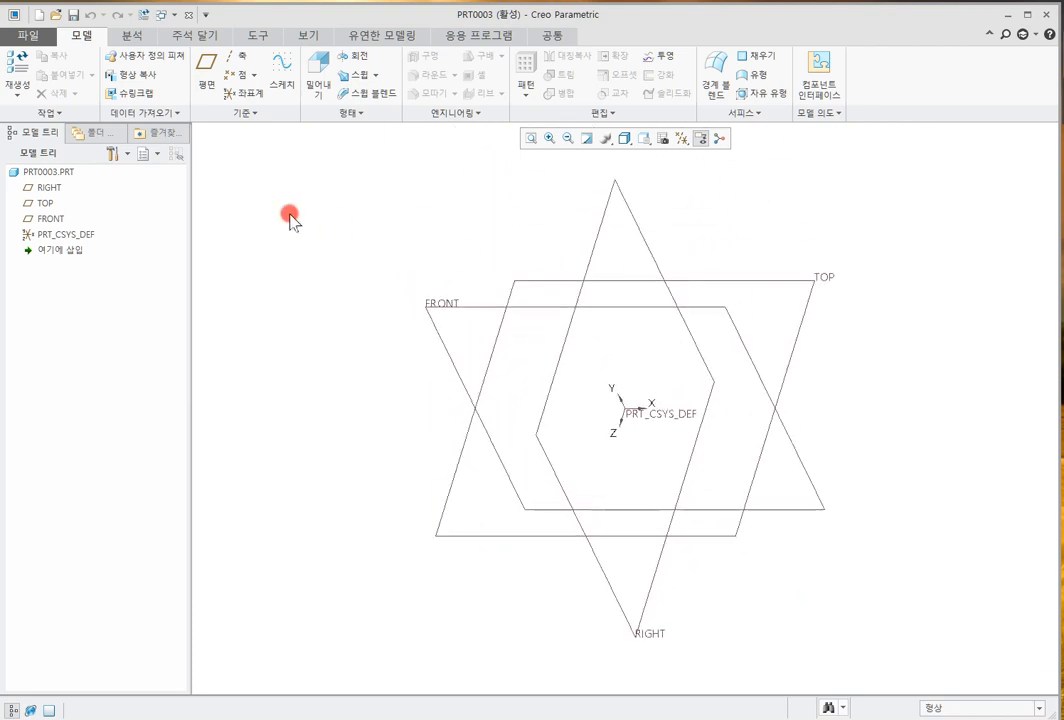
Start another sketch on the FRONT plane, orient it to the sketch view, and exit the empty sketch back to the default view
{"action": "left_click", "coordinate": [283, 69]}
{"action": "left_click", "coordinate": [468, 304]}
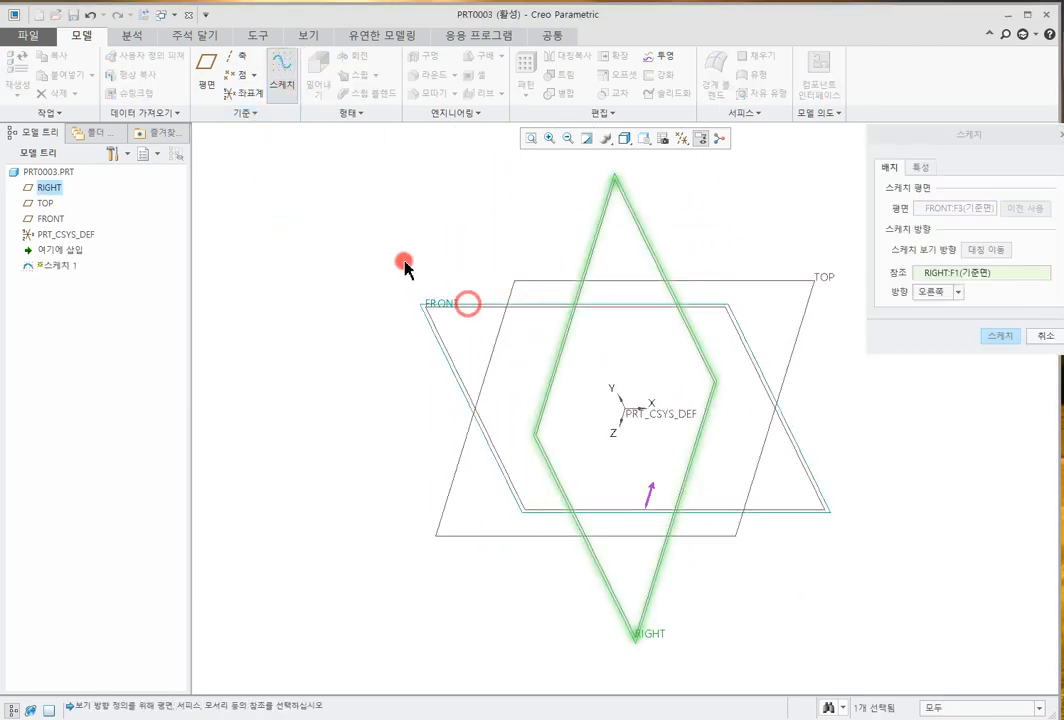
{"action": "middle_click", "coordinate": [403, 261]}
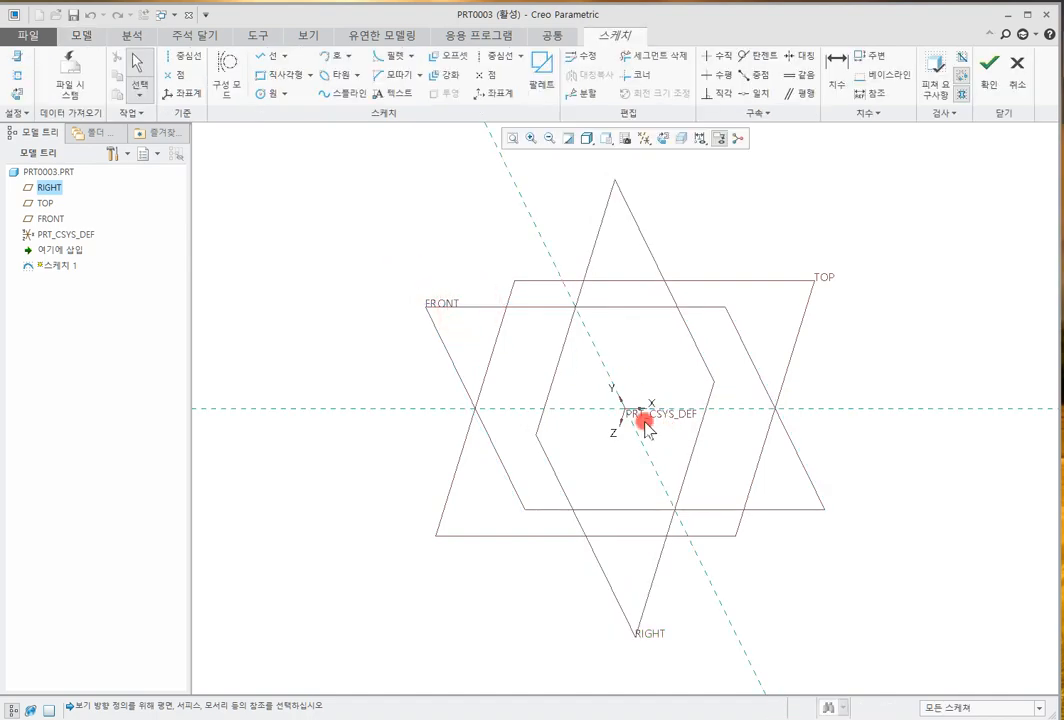
{"action": "left_click", "coordinate": [663, 138]}
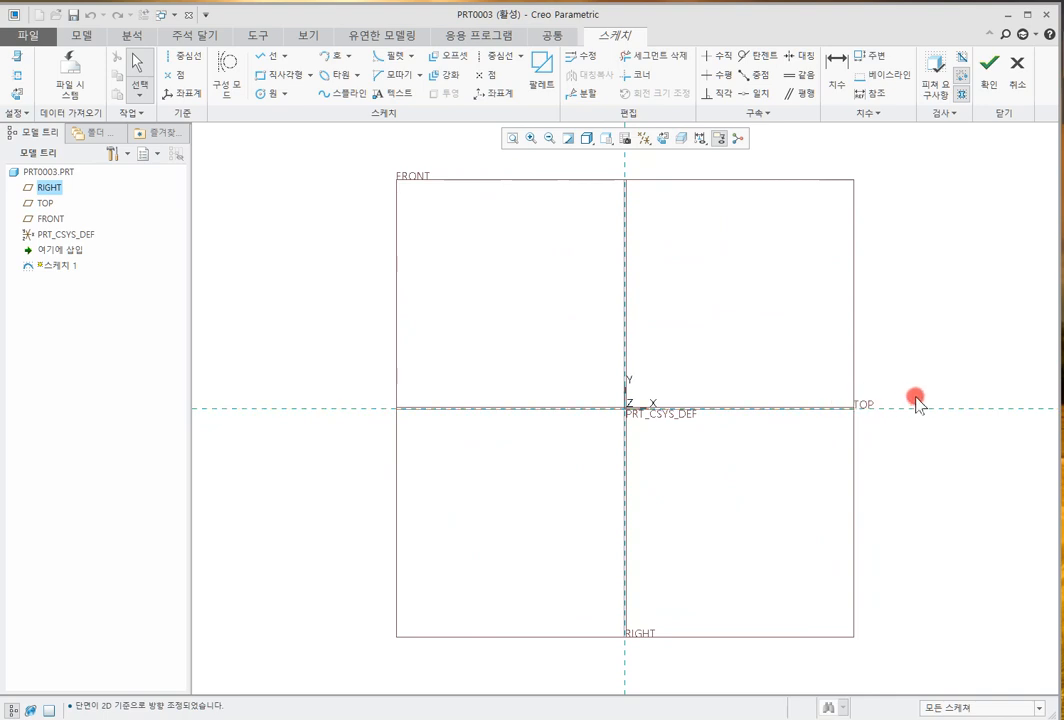
{"action": "left_click", "coordinate": [997, 80]}
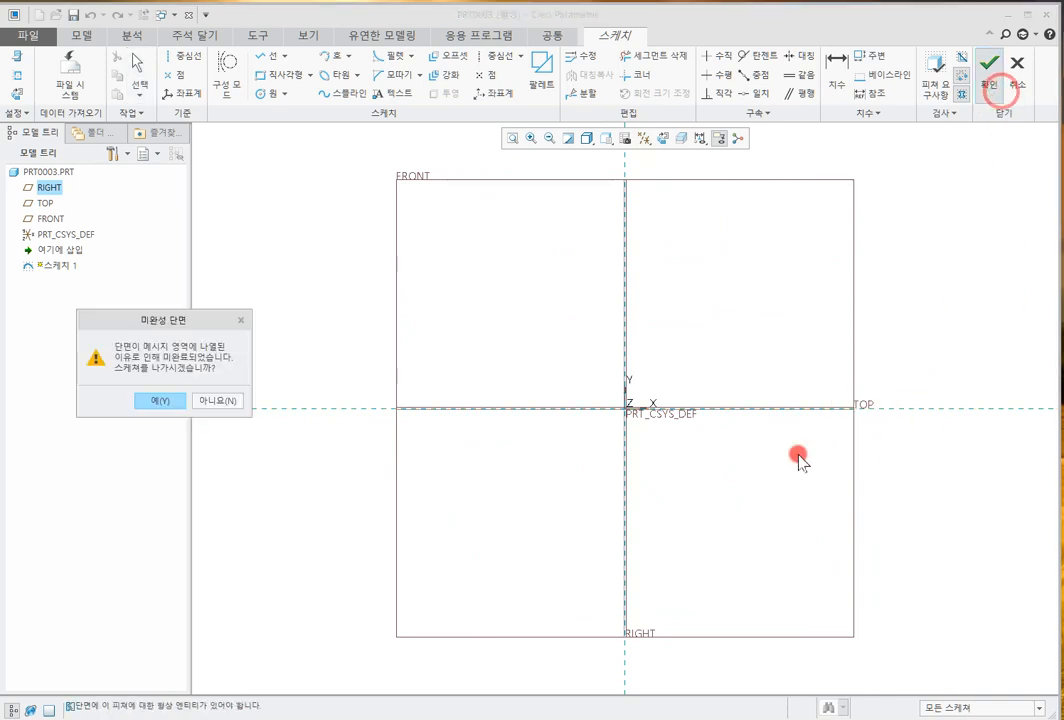
{"action": "left_click", "coordinate": [161, 402]}
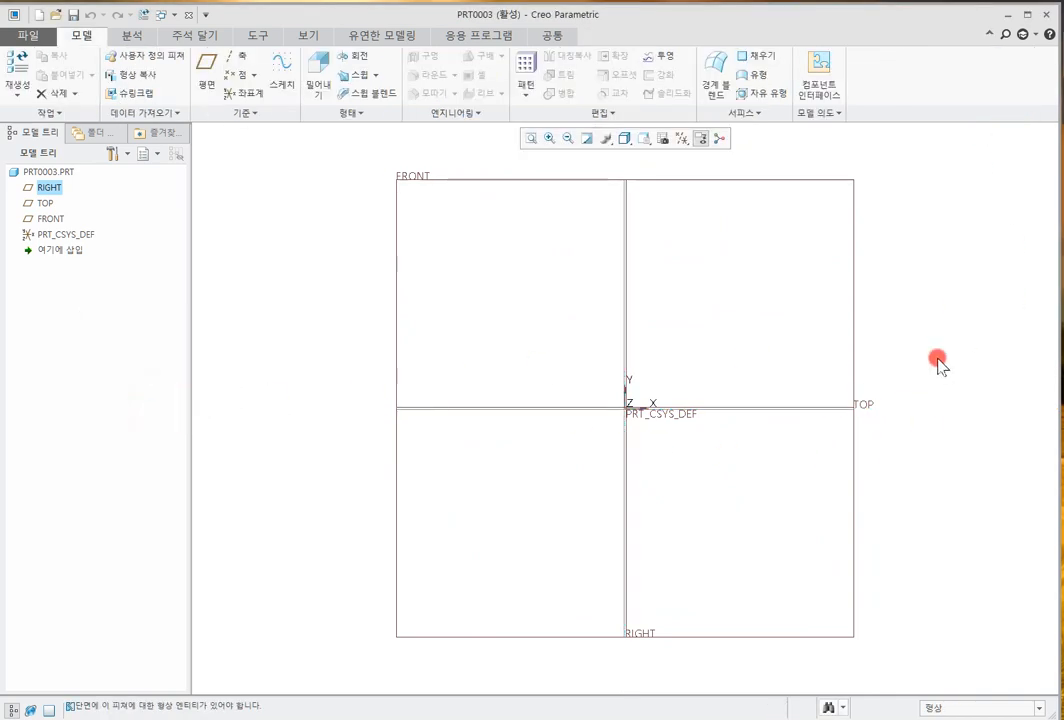
{"action": "key", "text": "ctrl+d"}
{"action": "left_click", "coordinate": [898, 371]}
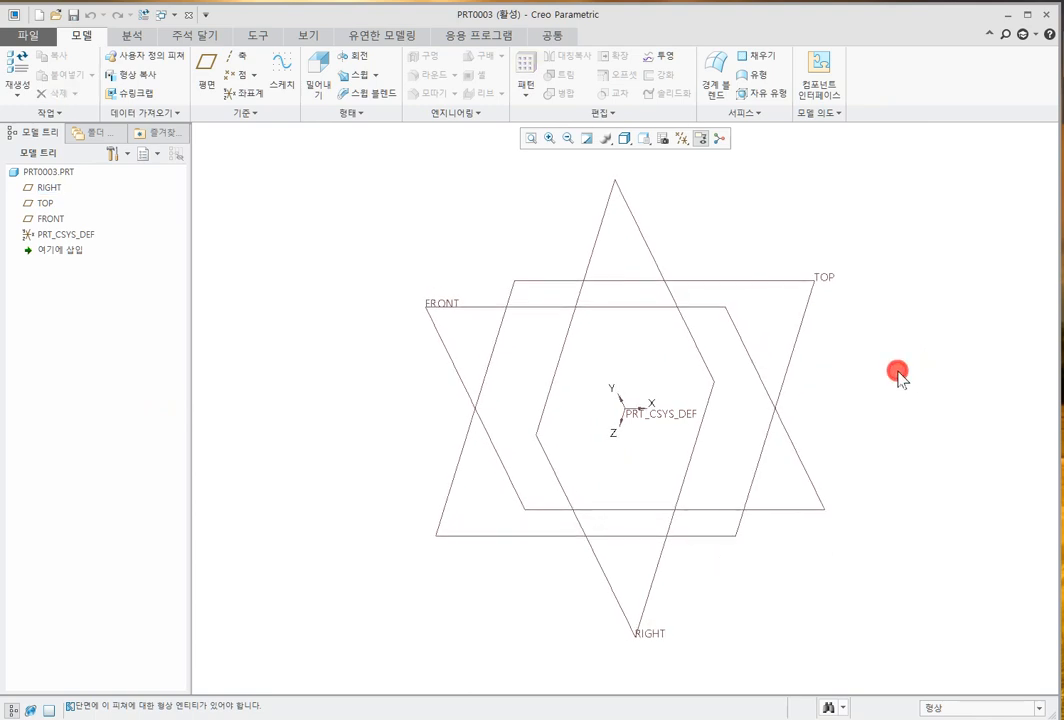
Open the option search in the configuration editor and look through all categories for options matching sketcher
{"action": "left_click", "coordinate": [22, 42]}
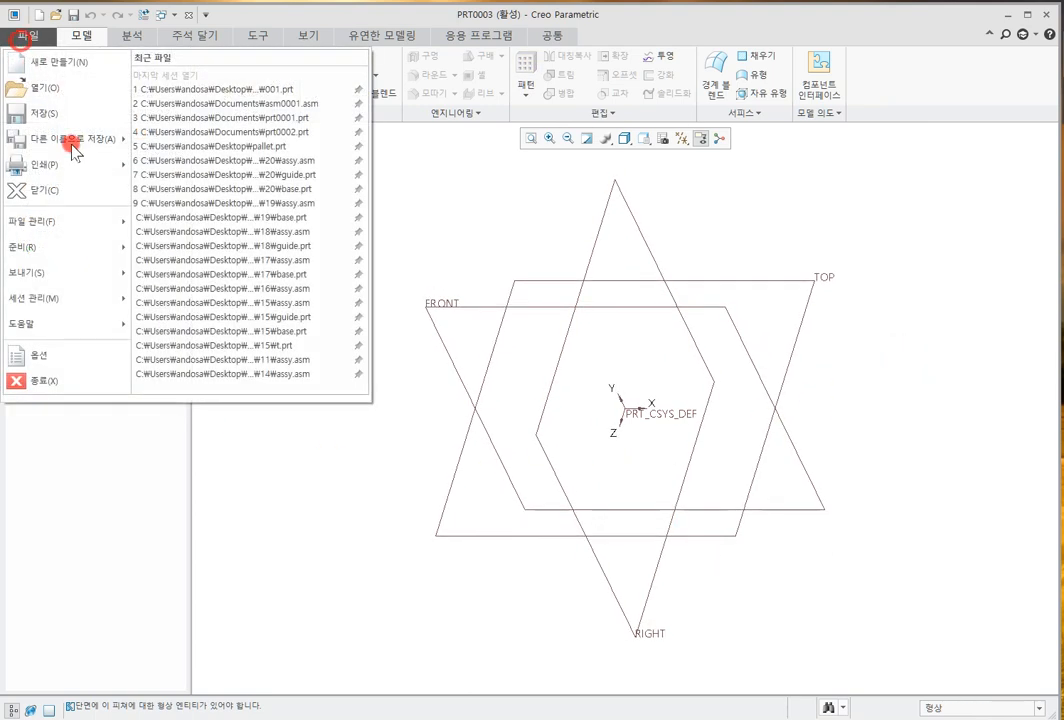
{"action": "left_click", "coordinate": [68, 355]}
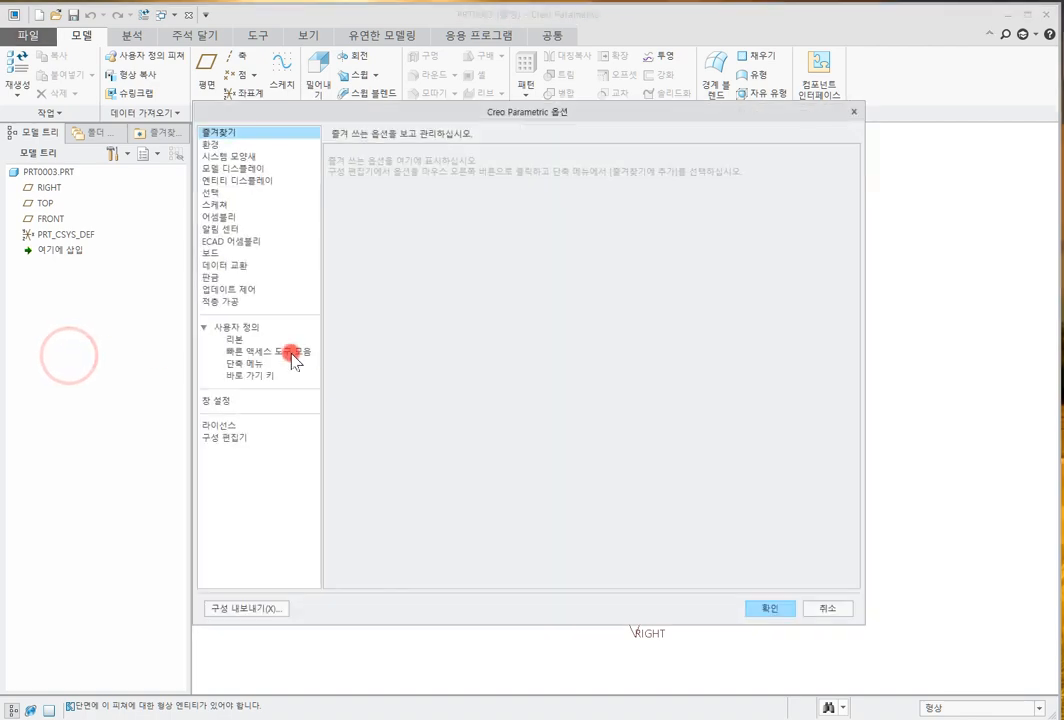
{"action": "left_click", "coordinate": [236, 442]}
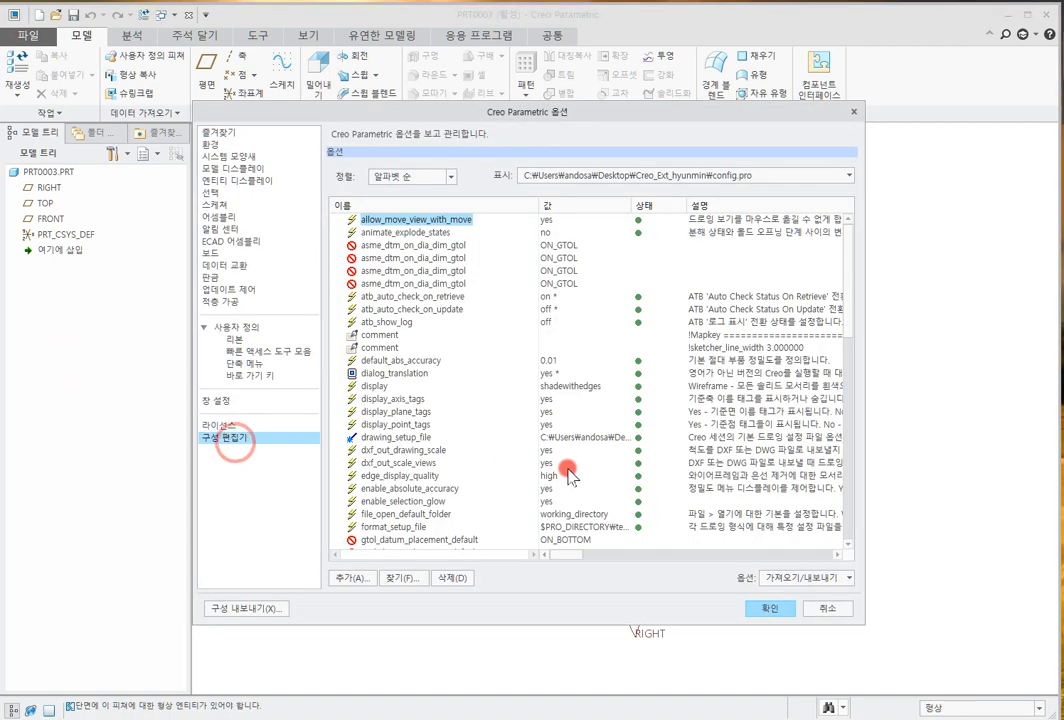
{"action": "left_click", "coordinate": [404, 578]}
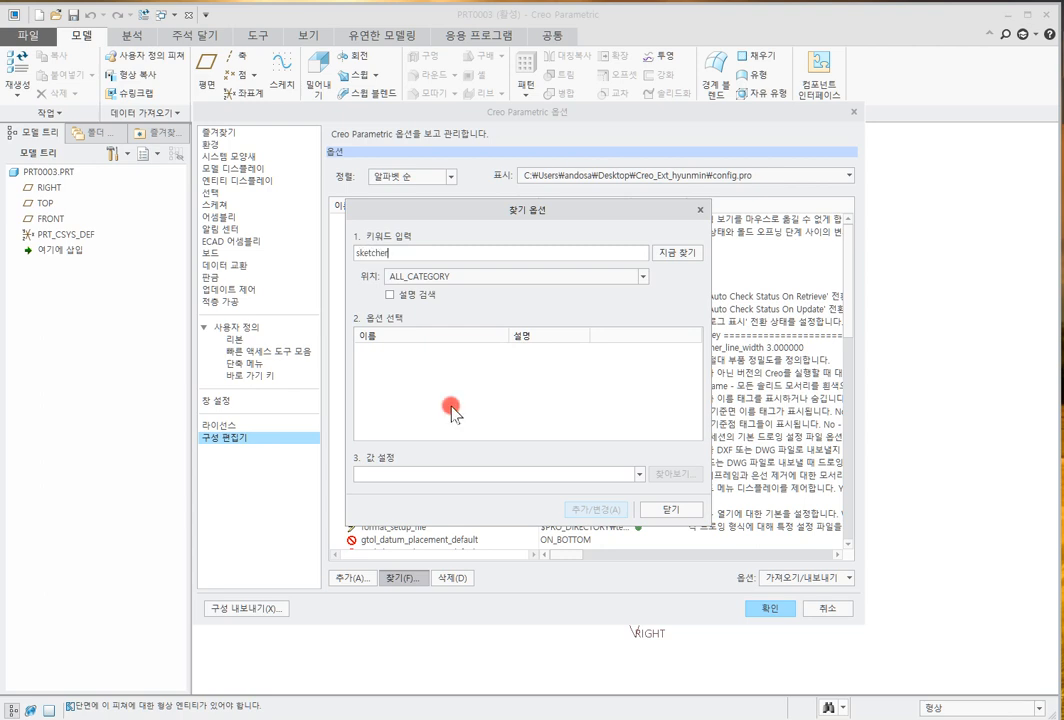
{"action": "key", "text": "BackSpace"}
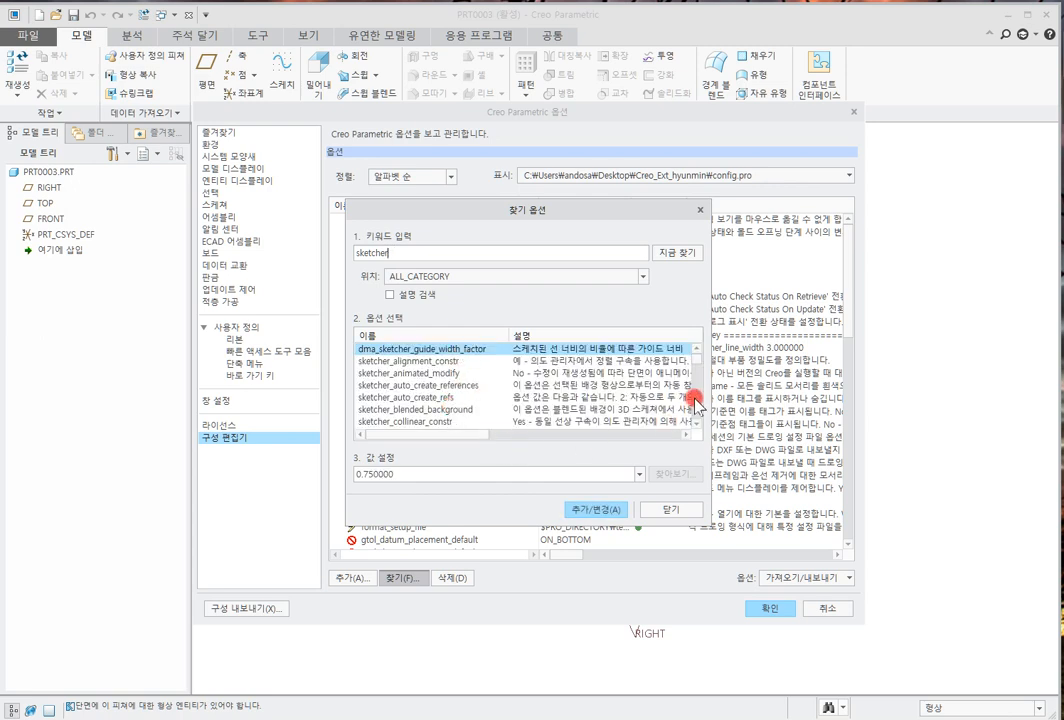
{"action": "scroll", "coordinate": [697, 390], "scroll_direction": "down", "scroll_amount": 5}
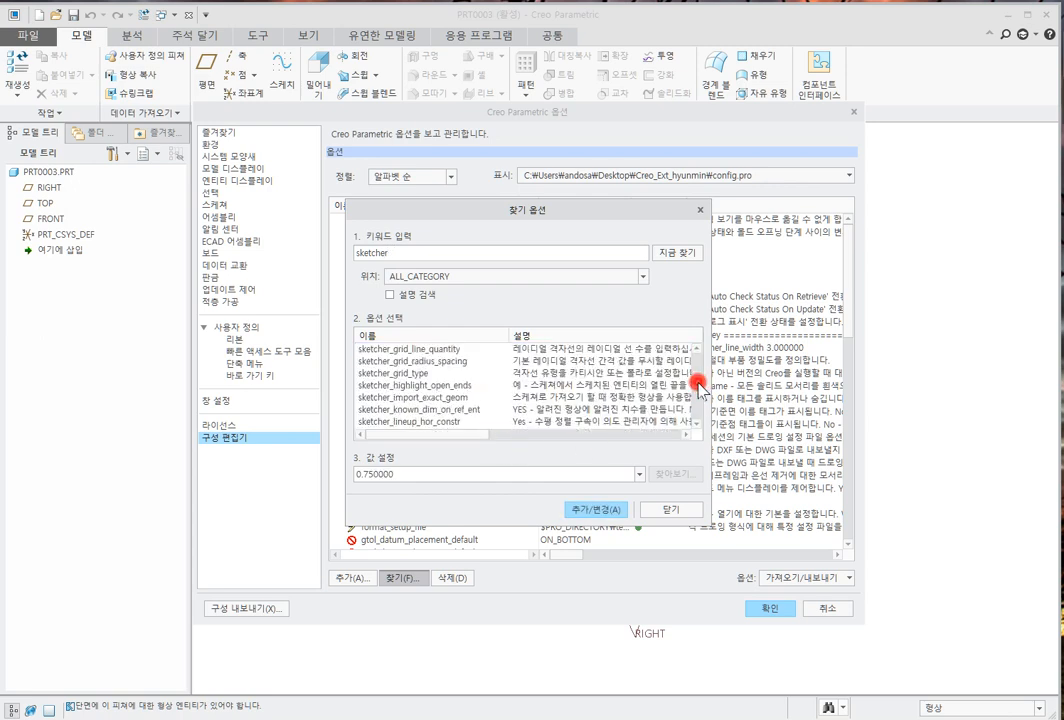
{"action": "scroll", "coordinate": [697, 390], "scroll_direction": "down", "scroll_amount": 6}
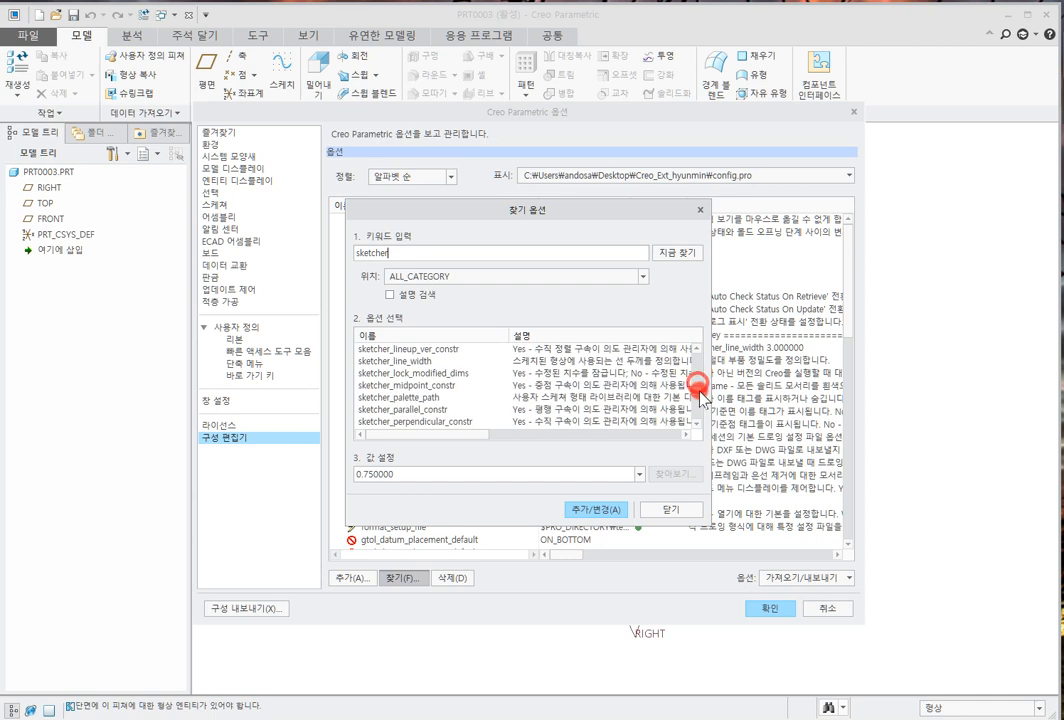
Narrow the option search to sketcher_starts and read the full description of sketcher_starts_in_2d
{"action": "left_click", "coordinate": [489, 261]}
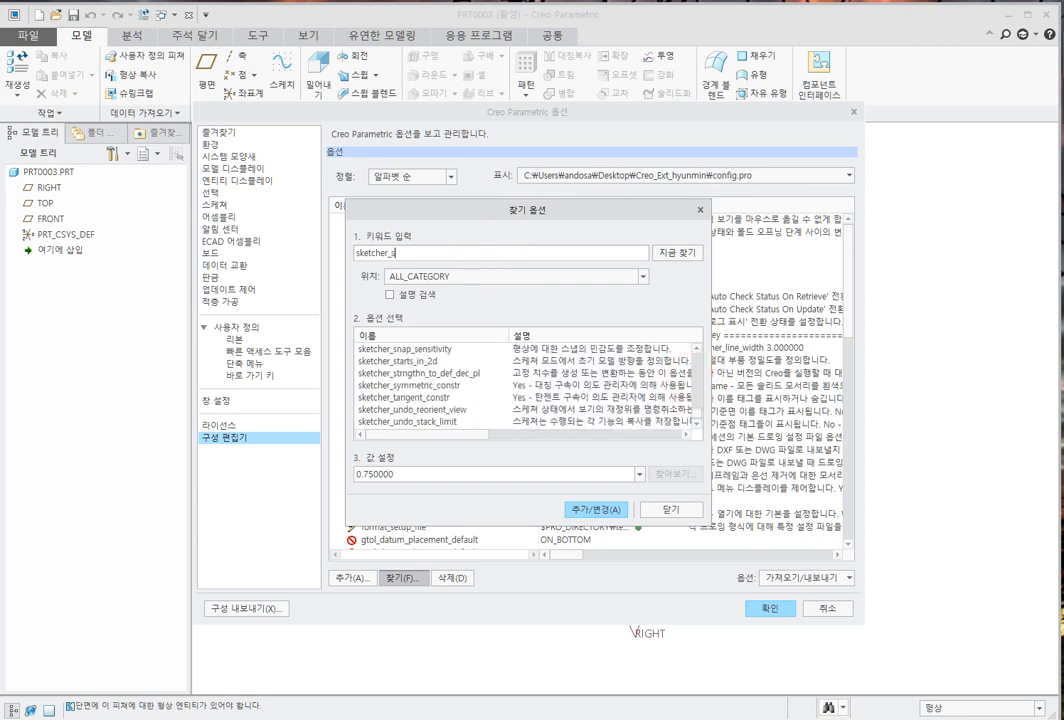
{"action": "type", "text": "_starts"}
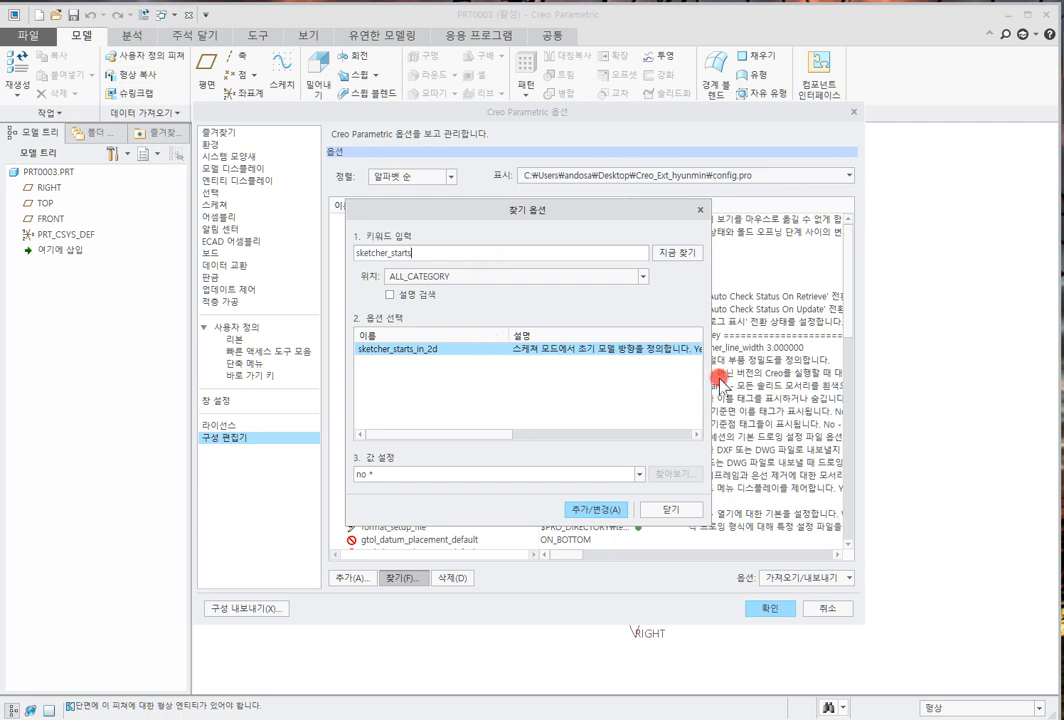
{"action": "left_click_drag", "start_coordinate": [709, 381], "coordinate": [838, 381]}
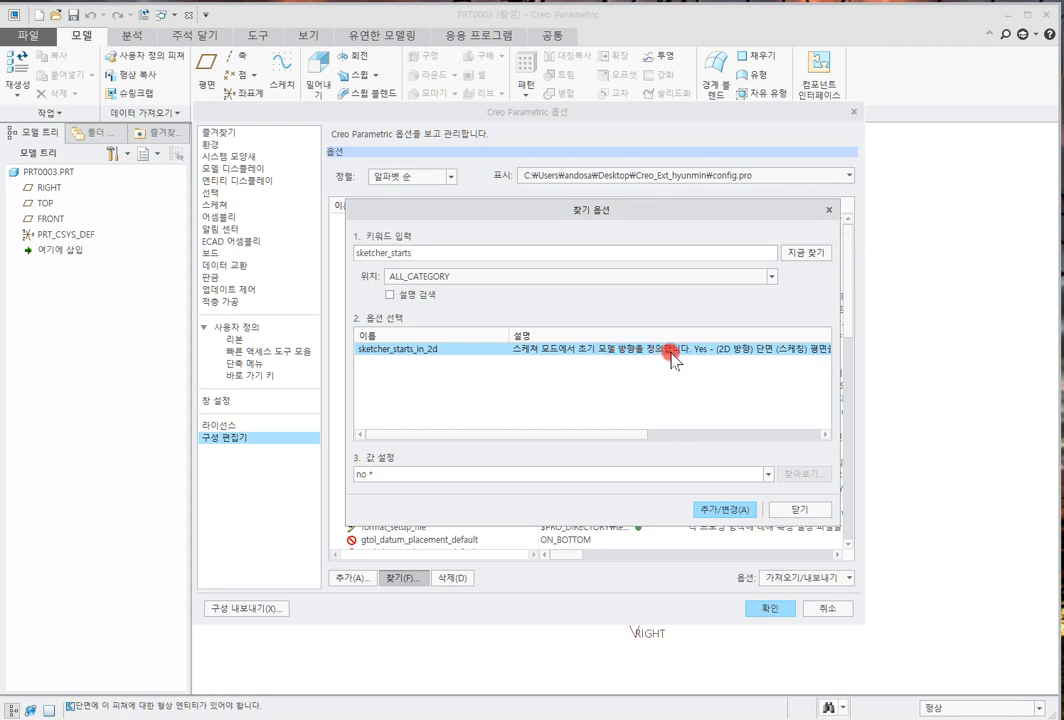
{"action": "left_click_drag", "start_coordinate": [642, 435], "coordinate": [762, 428]}
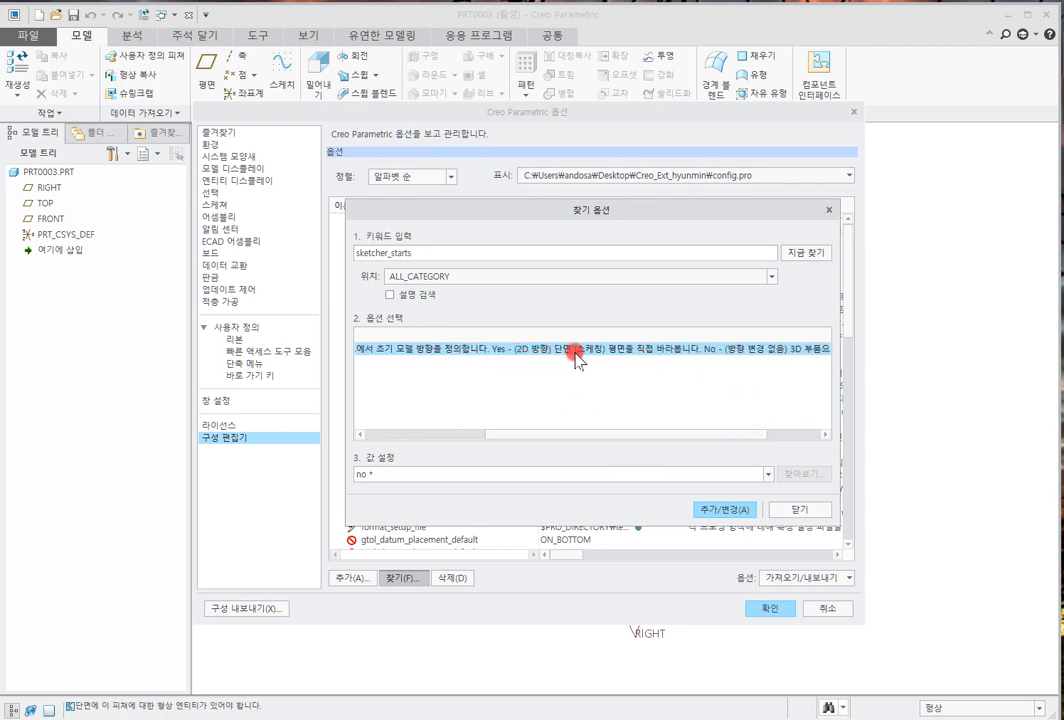
{"action": "left_click_drag", "start_coordinate": [745, 432], "coordinate": [783, 415]}
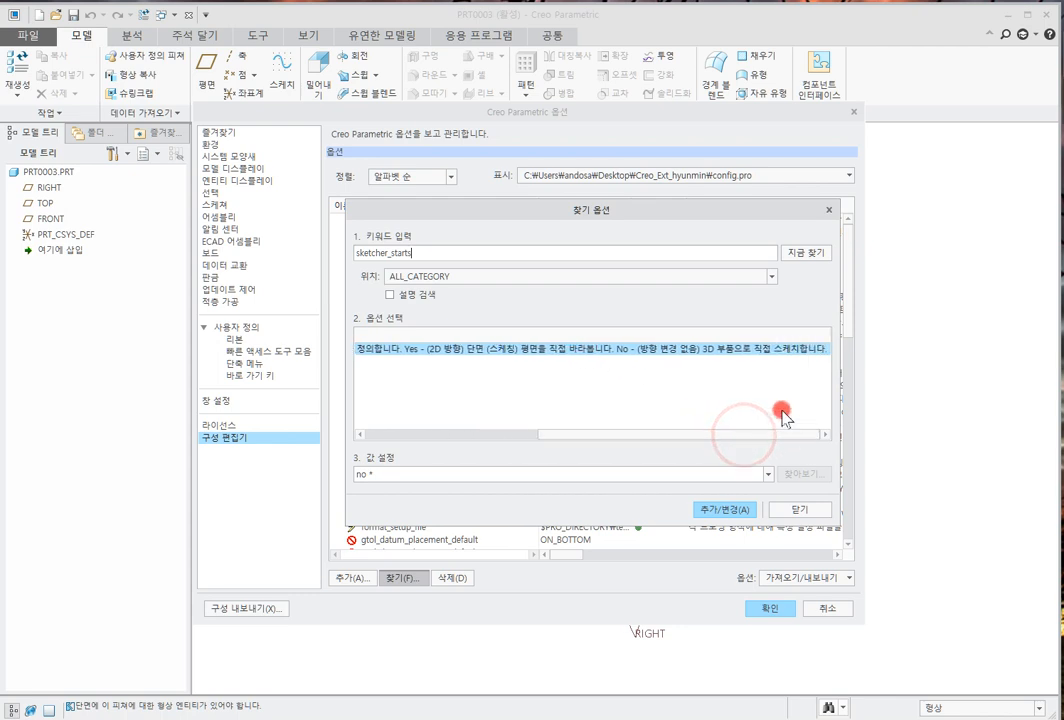
Set sketcher_starts_in_2d to yes and add it to the configuration
{"action": "left_click", "coordinate": [703, 474]}
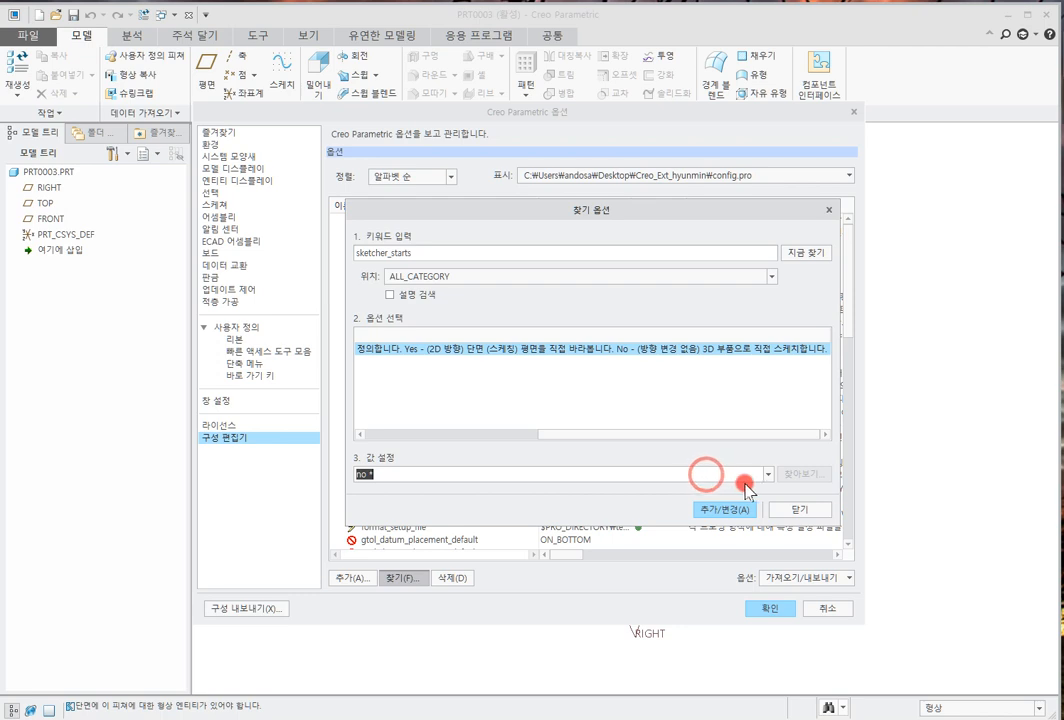
{"action": "left_click", "coordinate": [769, 474]}
{"action": "left_click", "coordinate": [699, 502]}
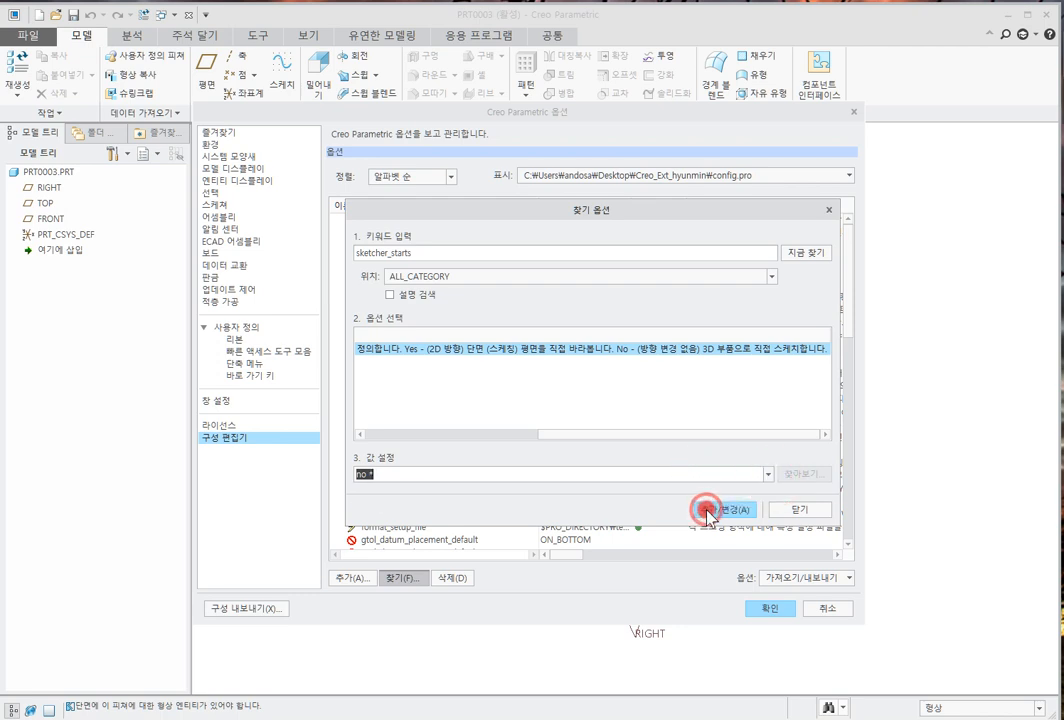
{"action": "left_click", "coordinate": [767, 476]}
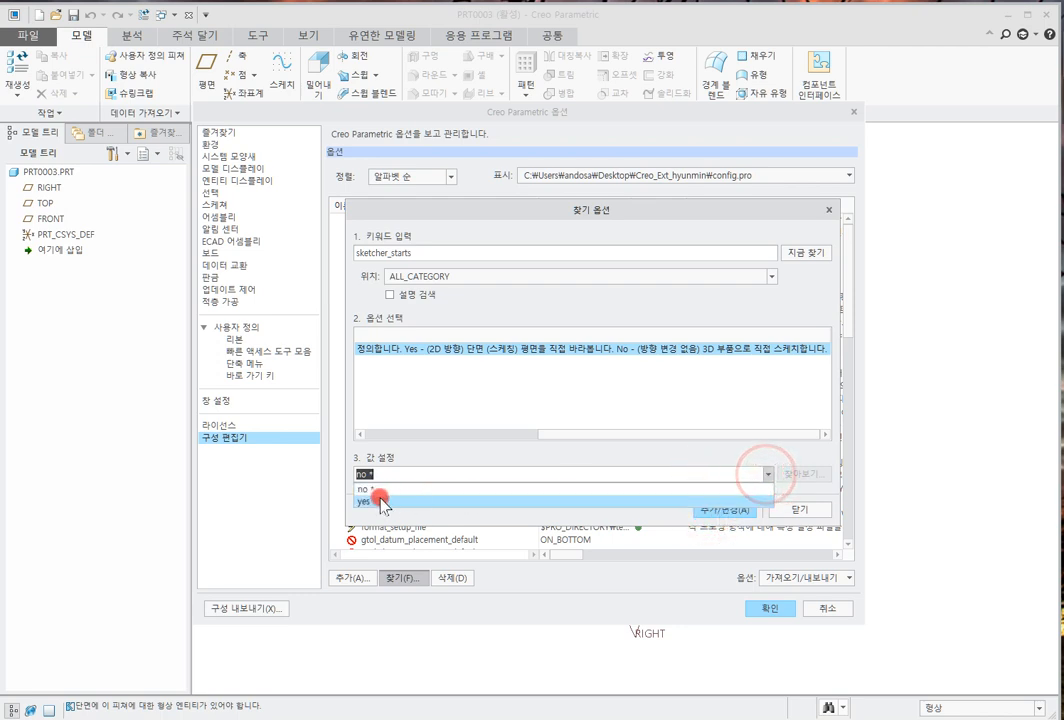
{"action": "left_click", "coordinate": [380, 496]}
{"action": "left_click", "coordinate": [693, 510]}
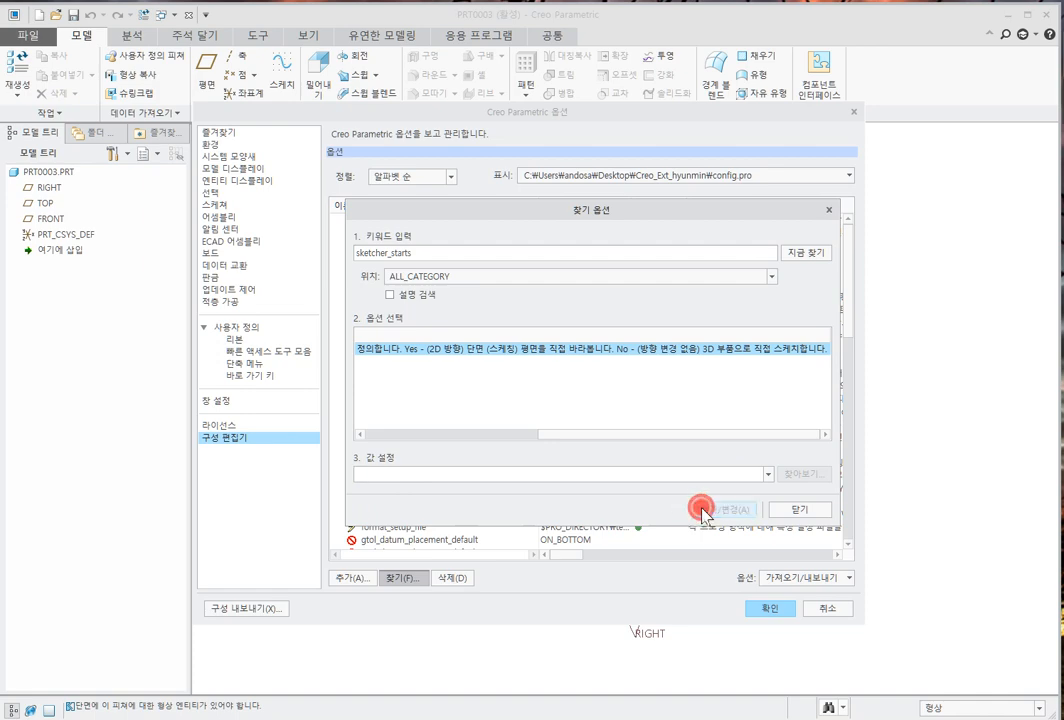
Close the option search, apply the configuration options and save them to the configuration file
{"action": "left_click", "coordinate": [783, 512]}
{"action": "left_click", "coordinate": [769, 608]}
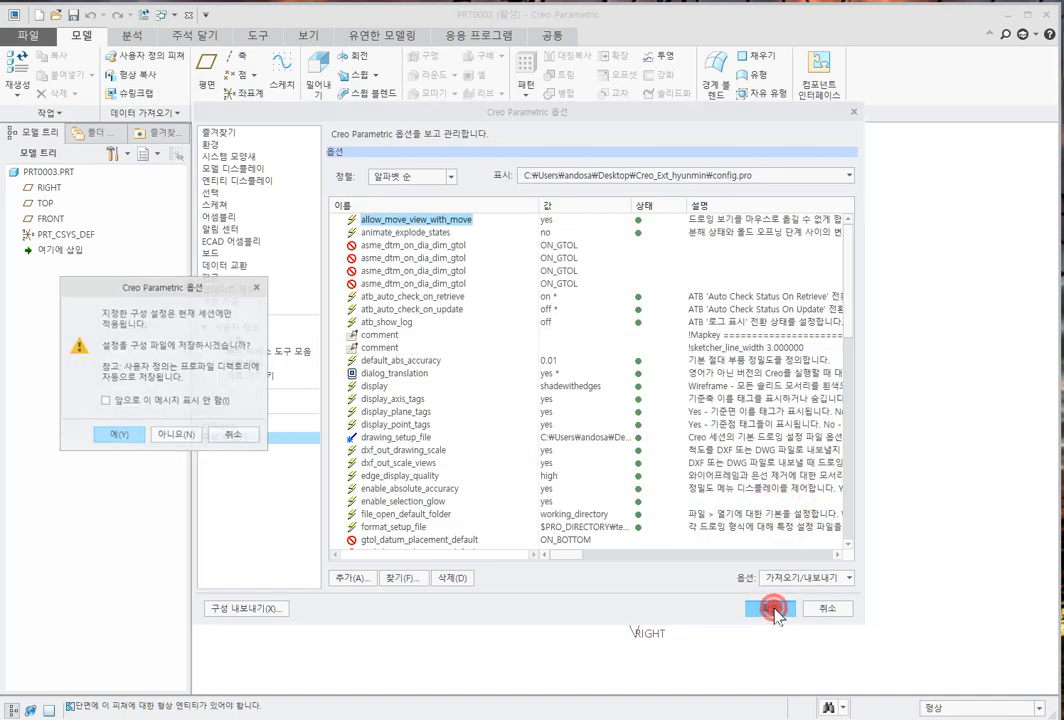
{"action": "left_click", "coordinate": [124, 437]}
{"action": "left_click", "coordinate": [665, 489]}
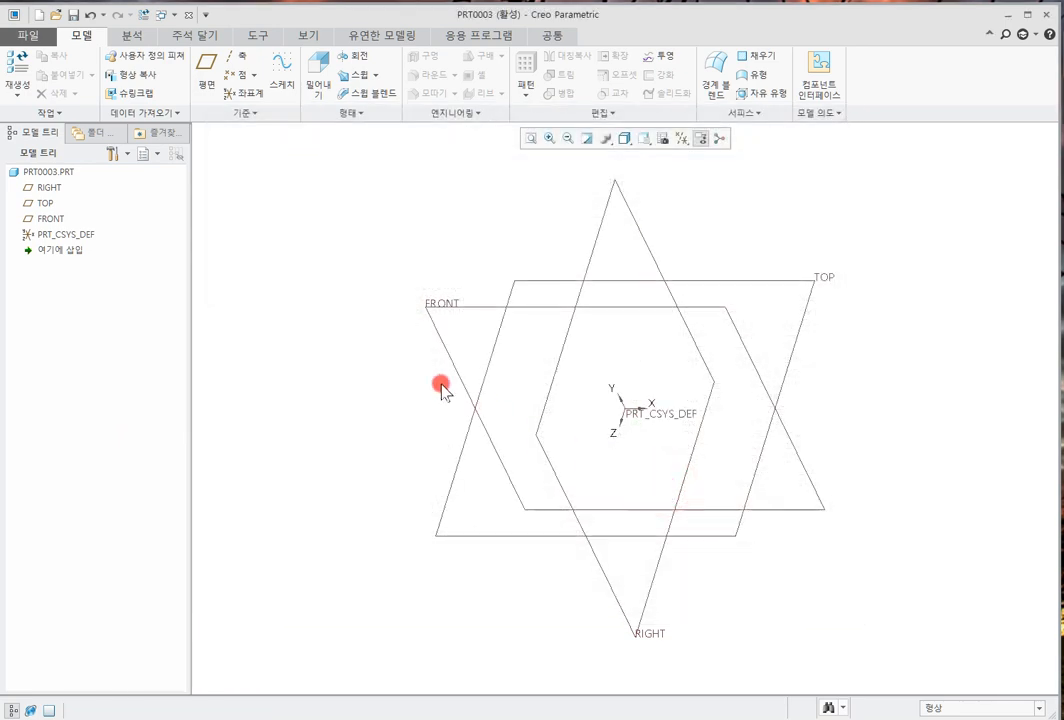
{"action": "left_click", "coordinate": [366, 391]}
Start a test sketch on the FRONT plane to check its starting orientation, and discard the empty sketch
{"action": "left_click", "coordinate": [283, 70]}
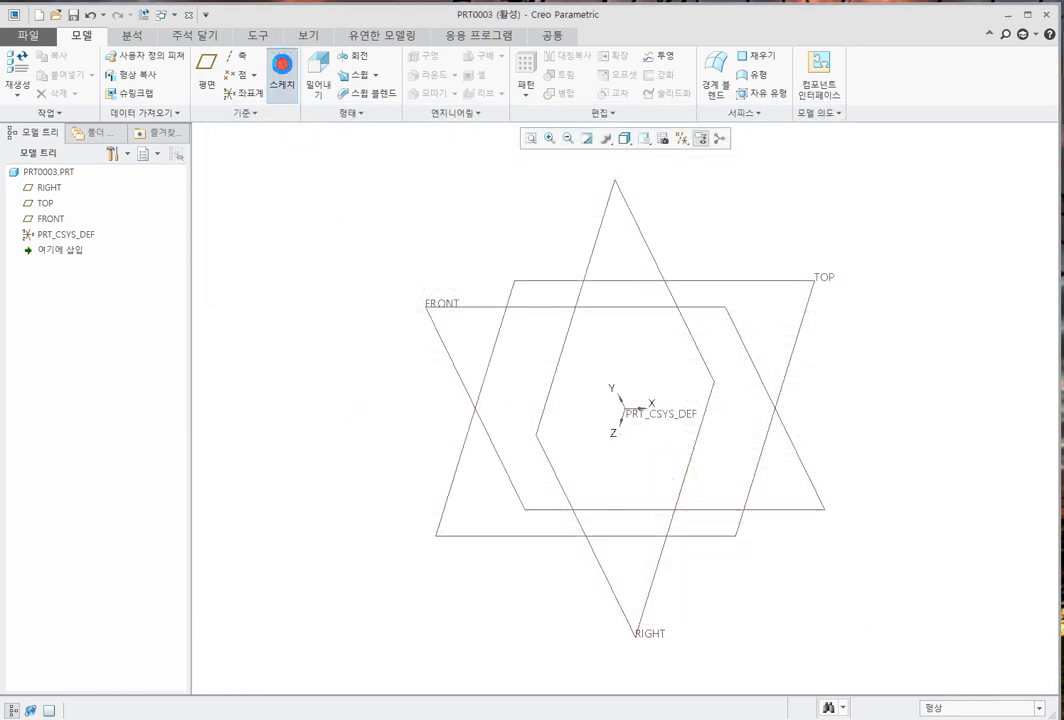
{"action": "left_click", "coordinate": [425, 308]}
{"action": "middle_click", "coordinate": [345, 328]}
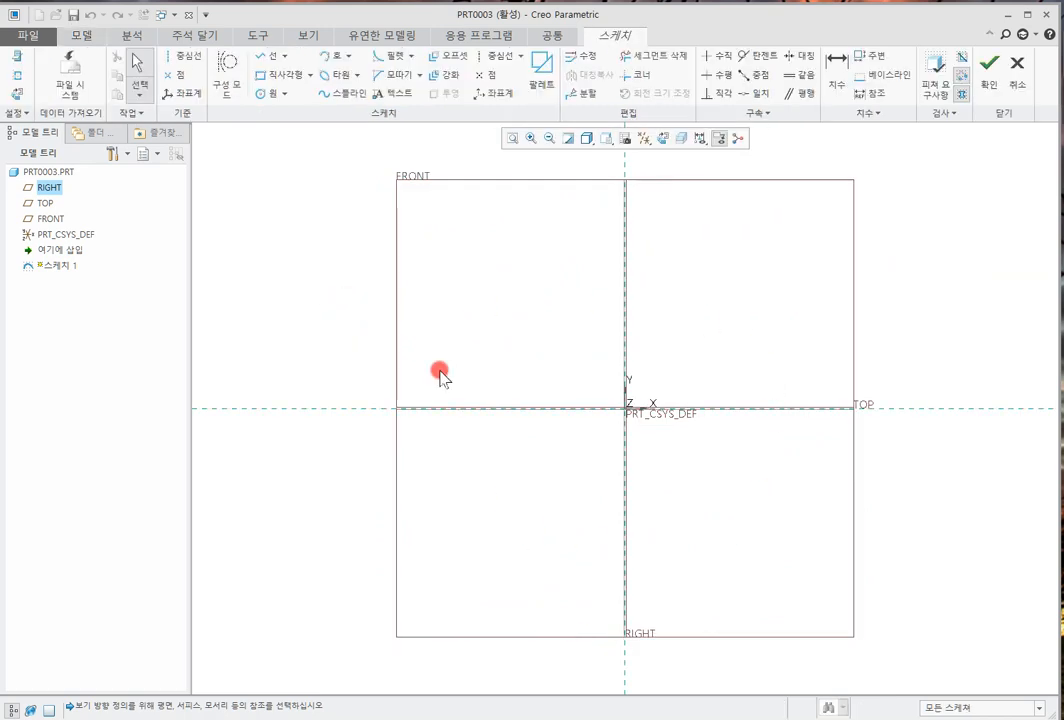
{"action": "left_click", "coordinate": [1018, 70]}
{"action": "left_click", "coordinate": [216, 395]}
{"action": "left_click", "coordinate": [743, 359]}
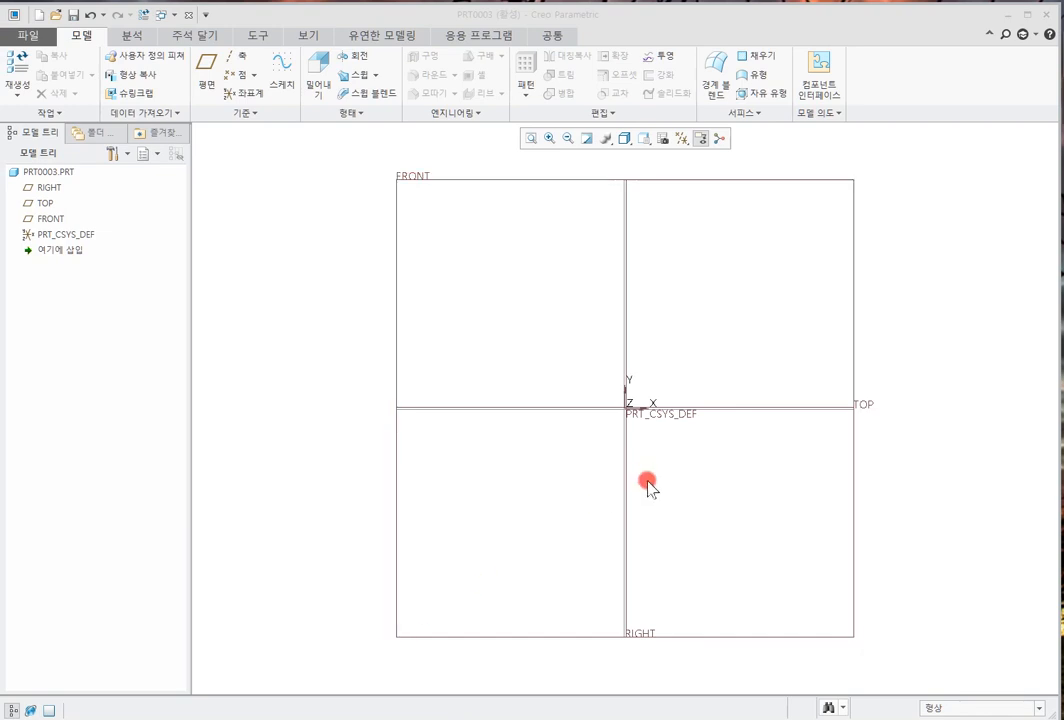
{"action": "left_click", "coordinate": [736, 547]}
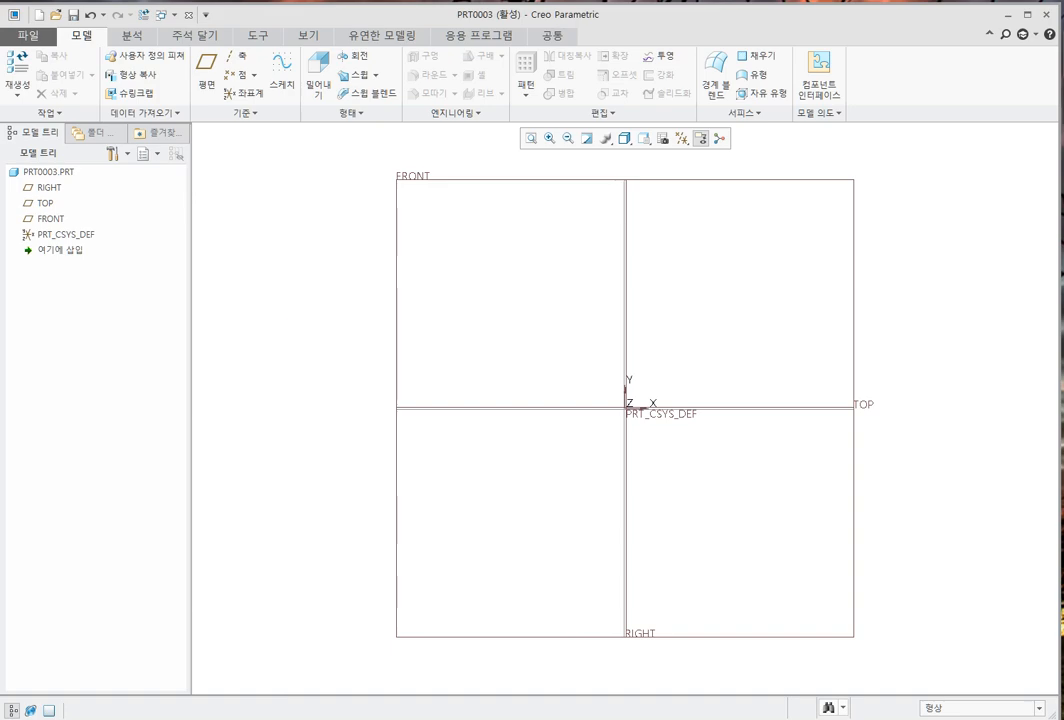
Switch to the PowerPoint presentation and view slide 29 with the reference table for the sketcher line width option
{"action": "left_click_drag", "start_coordinate": [0, 140], "coordinate": [483, 81]}
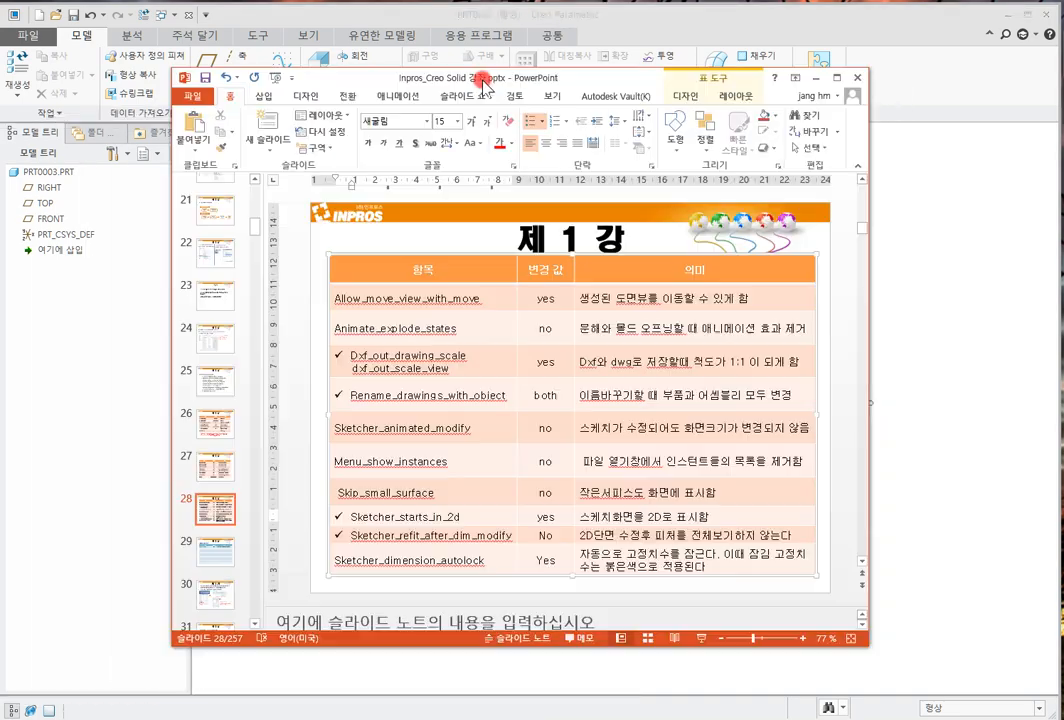
{"action": "left_click", "coordinate": [227, 558]}
{"action": "left_click", "coordinate": [374, 553]}
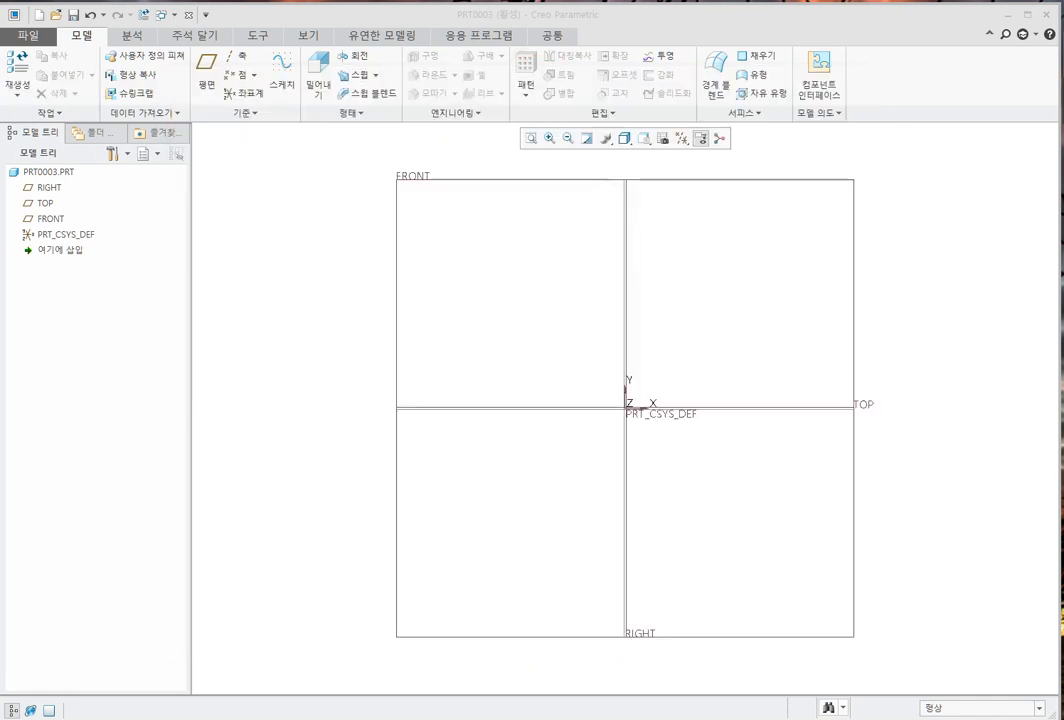
{"action": "left_click", "coordinate": [707, 285]}
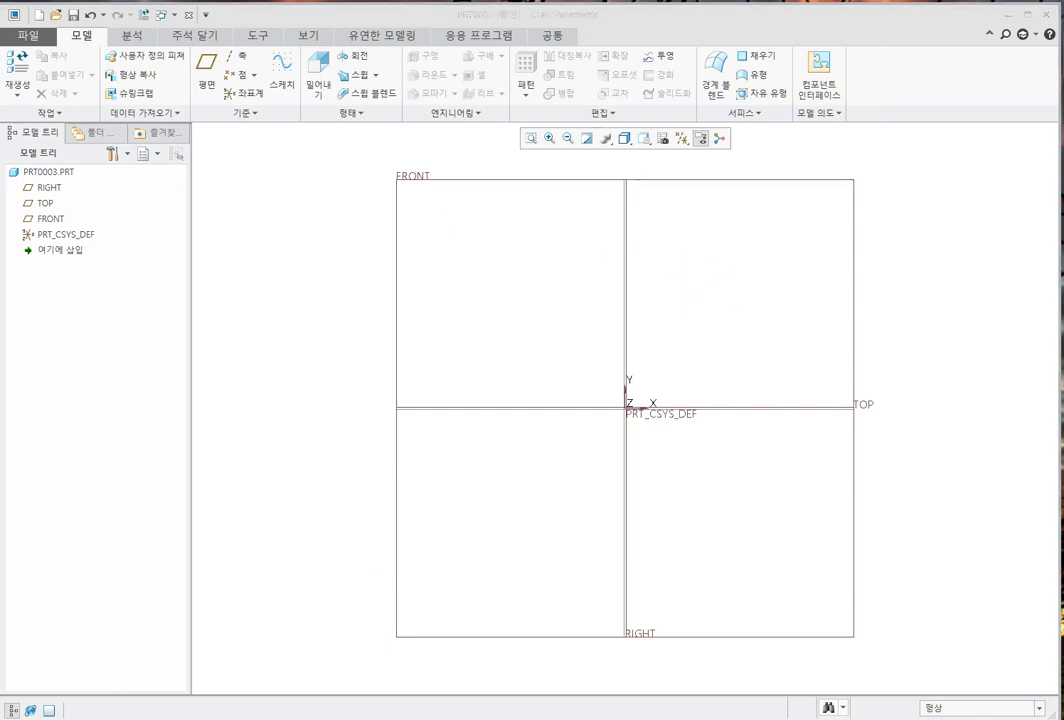
Return to the PowerPoint presentation and review slide 26's option rows from Pro_unit_length to Spin_center_display
{"action": "key", "text": "alt+Tab"}
{"action": "left_click", "coordinate": [249, 452]}
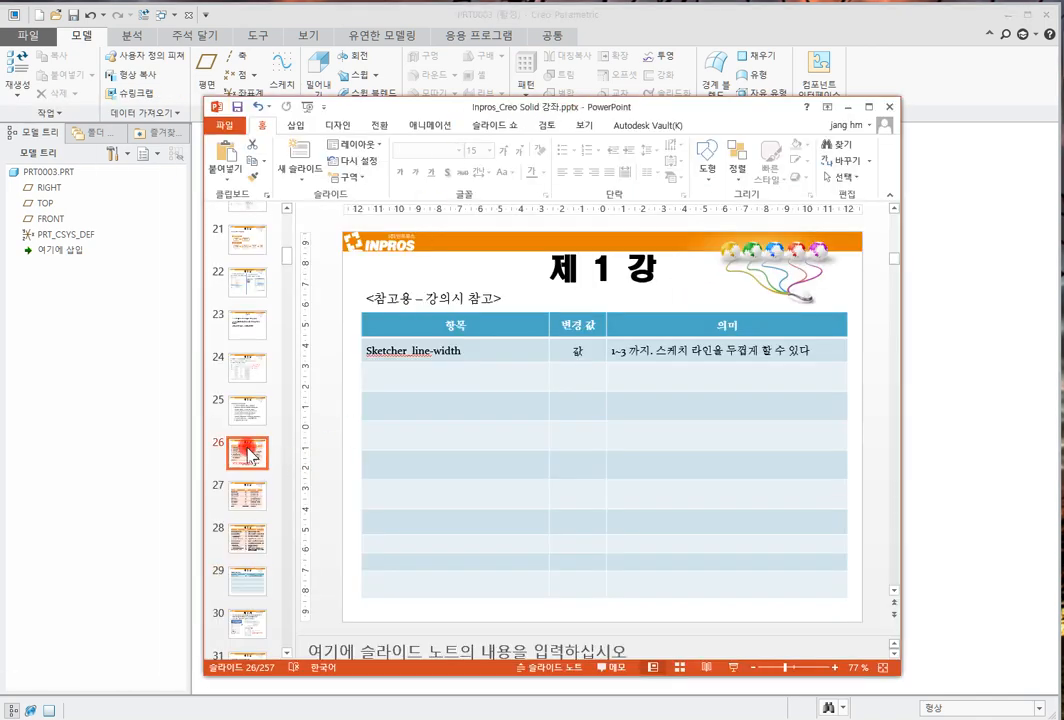
{"action": "left_click_drag", "start_coordinate": [419, 347], "coordinate": [733, 502]}
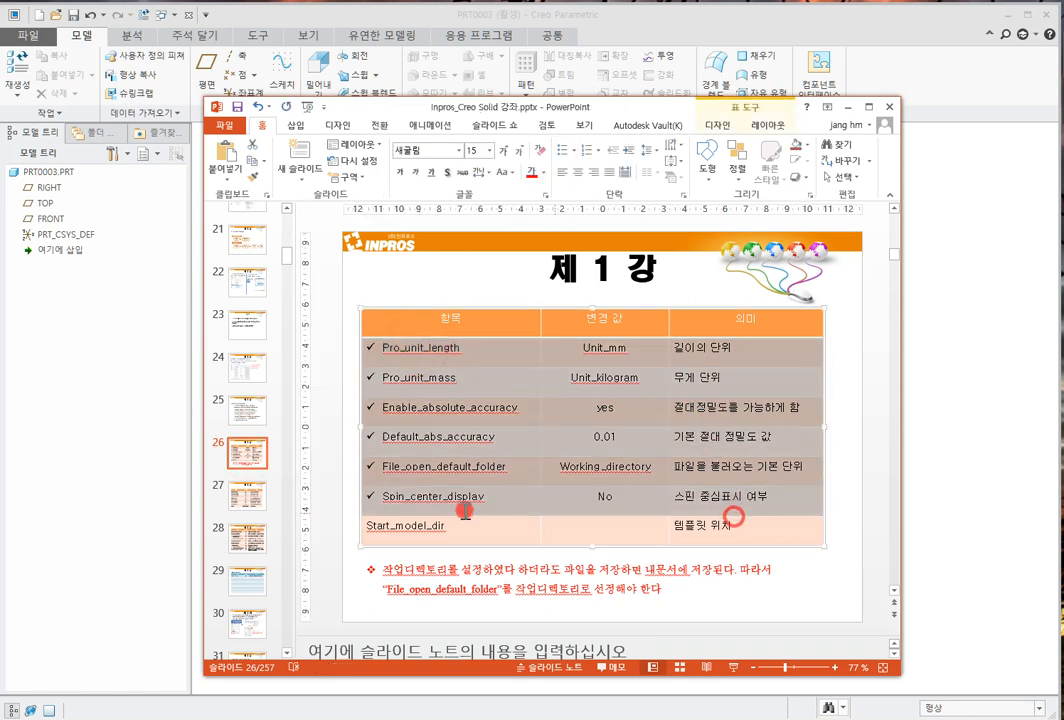
Review the tag, translation and Display options in the table on slide 27, highlighting their rows
{"action": "left_click", "coordinate": [254, 501]}
{"action": "left_click", "coordinate": [420, 373]}
{"action": "mouse_move", "coordinate": [420, 373]}
{"action": "left_mouse_down"}
{"action": "mouse_move", "coordinate": [764, 426]}
{"action": "mouse_move", "coordinate": [784, 556]}
{"action": "left_mouse_up"}
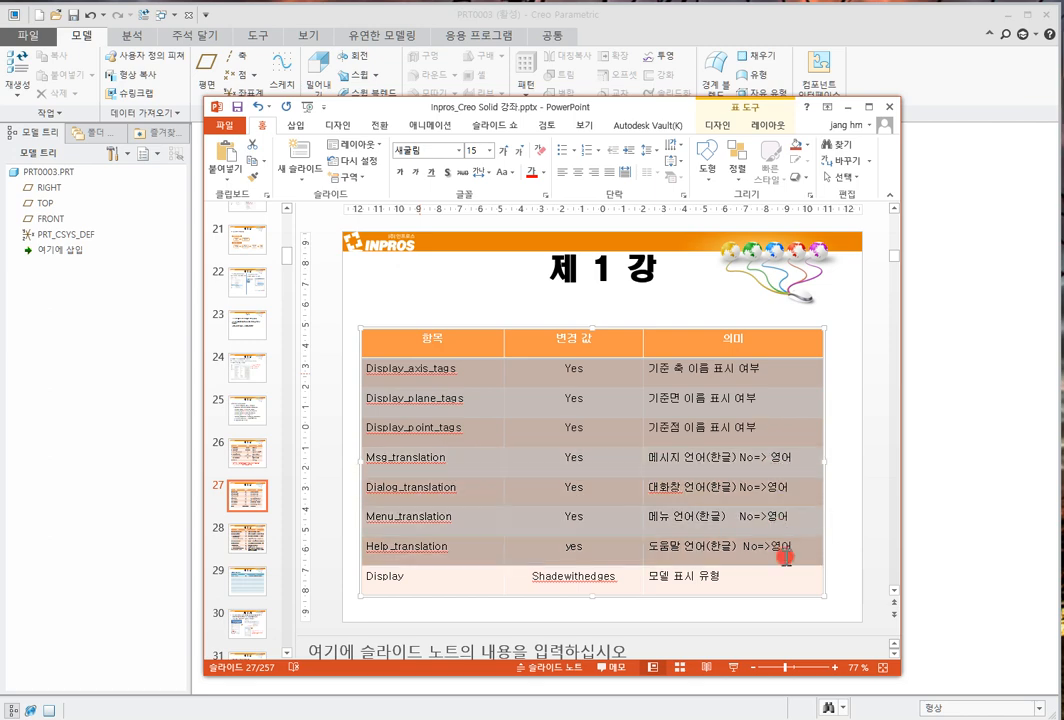
{"action": "left_click", "coordinate": [513, 577]}
{"action": "left_click_drag", "start_coordinate": [373, 580], "coordinate": [703, 583]}
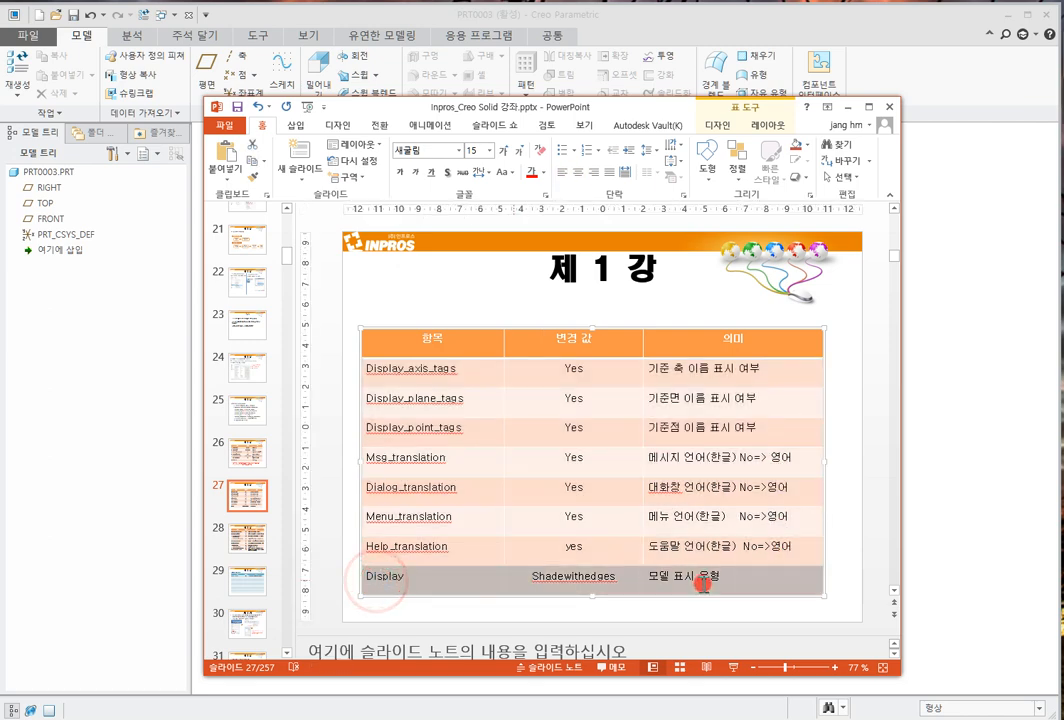
On slide 28, remove the check-mark bullets from Dxf_out_drawing_scale, Rename_drawings_with_object and Sketcher_refit_after_dim_modify
{"action": "left_click", "coordinate": [247, 538]}
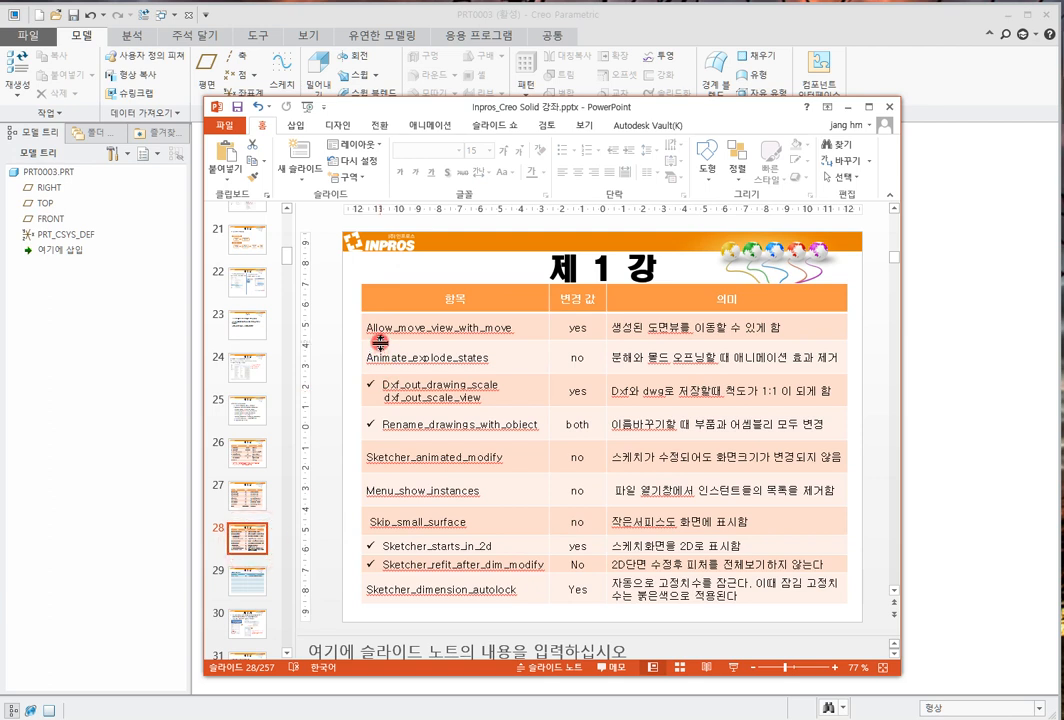
{"action": "left_click_drag", "start_coordinate": [370, 546], "coordinate": [742, 548]}
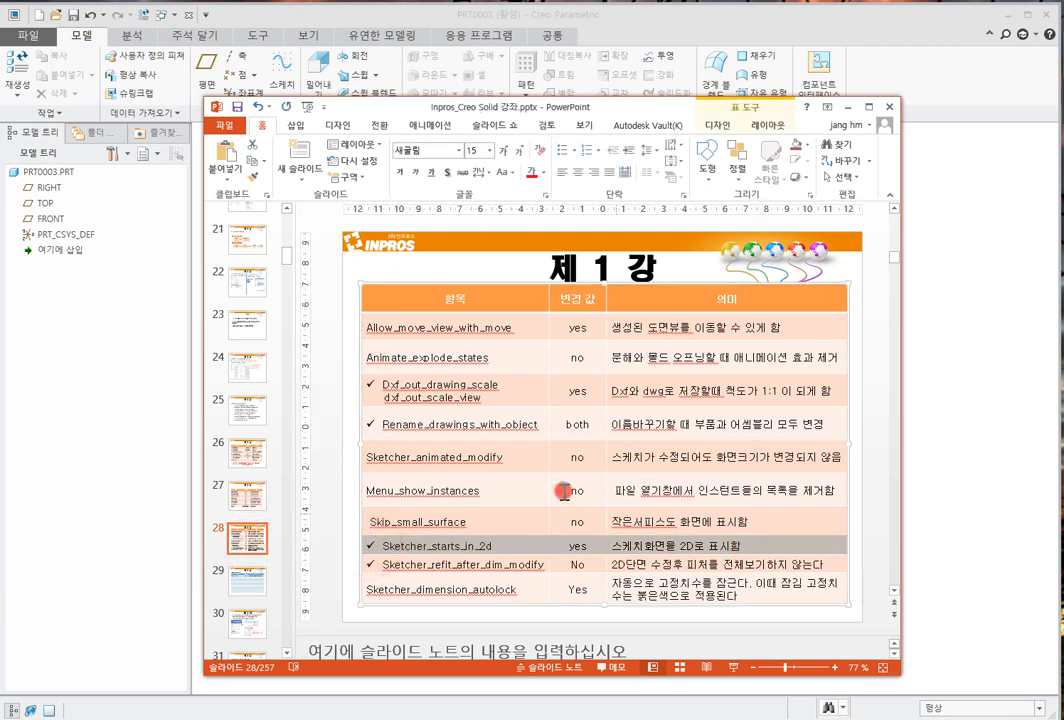
{"action": "left_click", "coordinate": [409, 428]}
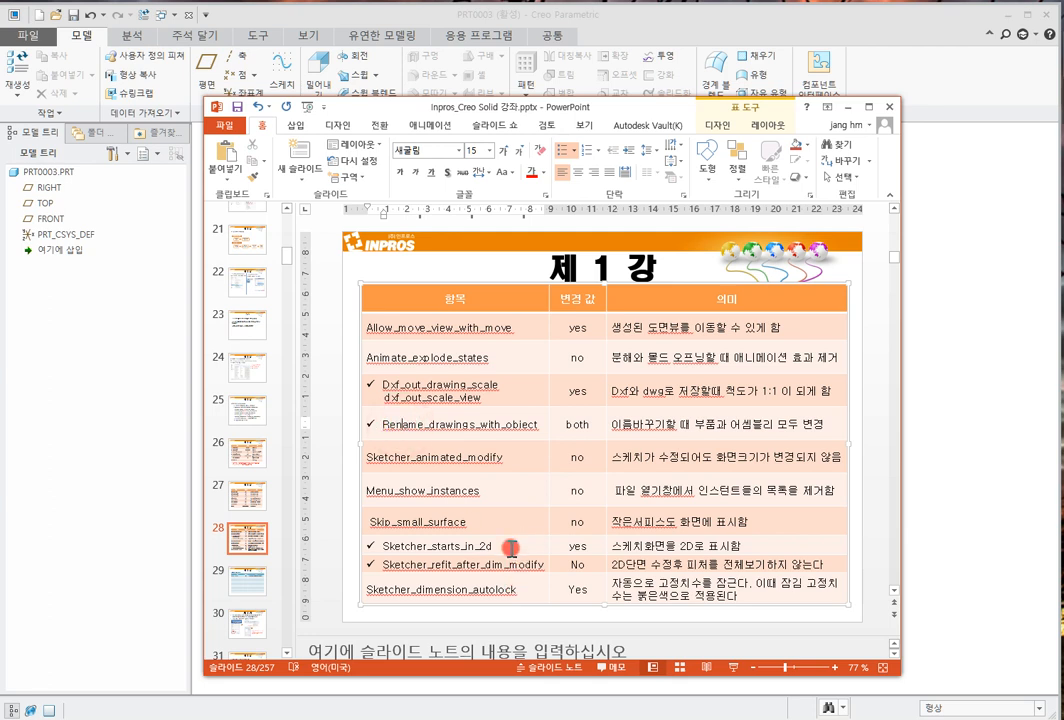
{"action": "left_click", "coordinate": [383, 563]}
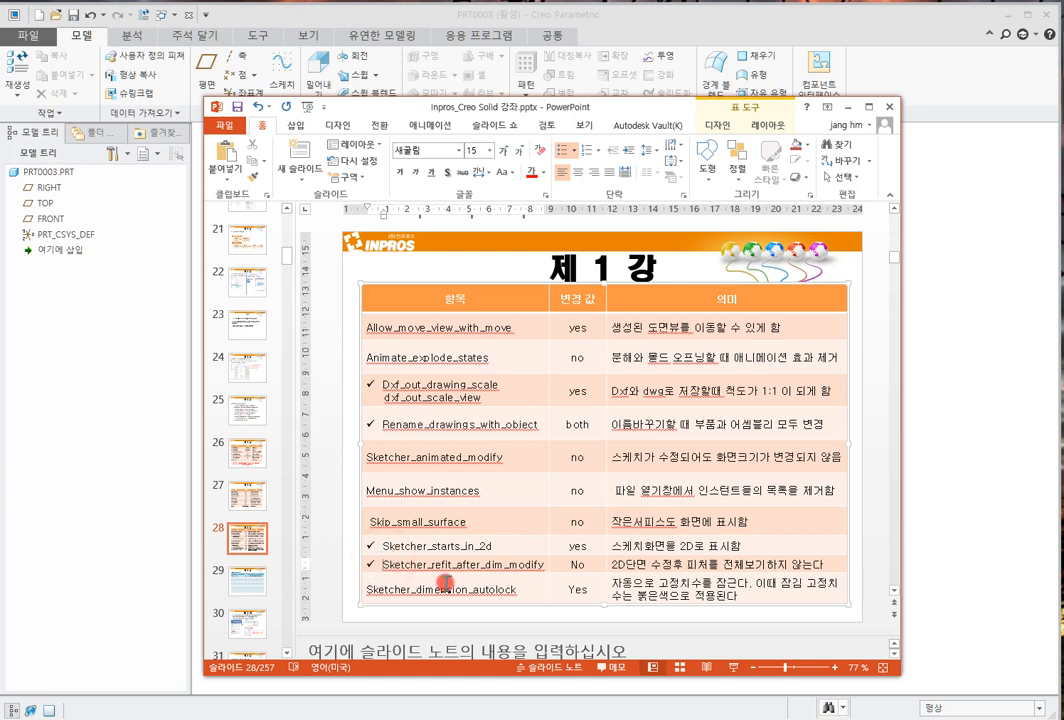
{"action": "key", "text": "BackSpace"}
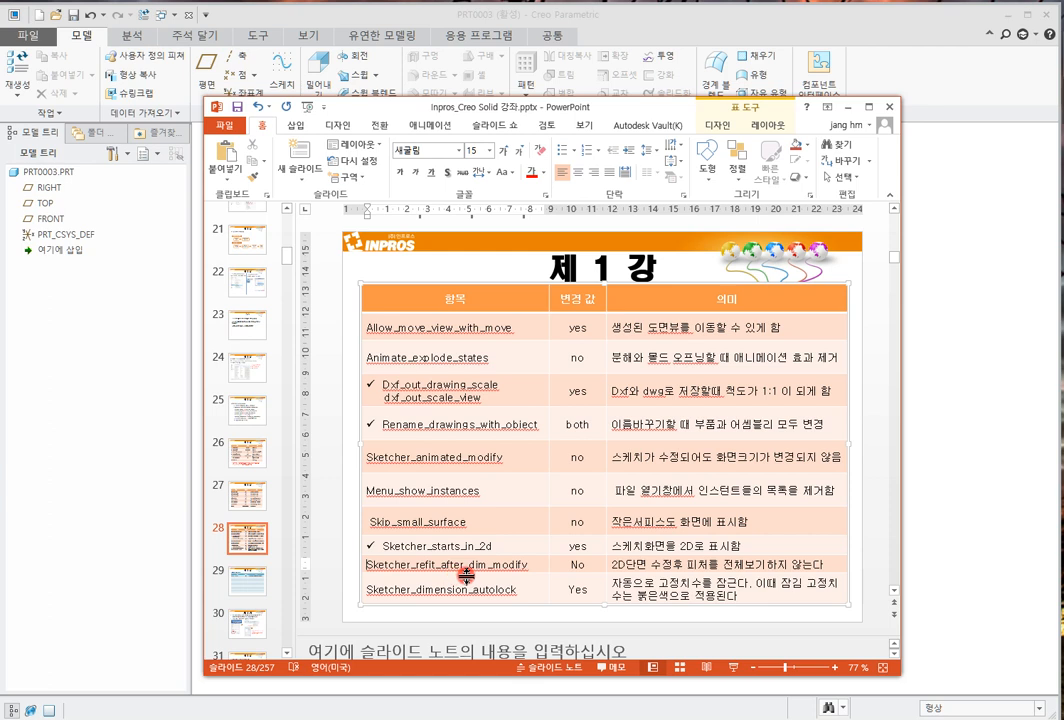
{"action": "key", "text": "BackSpace"}
{"action": "left_click", "coordinate": [376, 386]}
{"action": "key", "text": "BackSpace"}
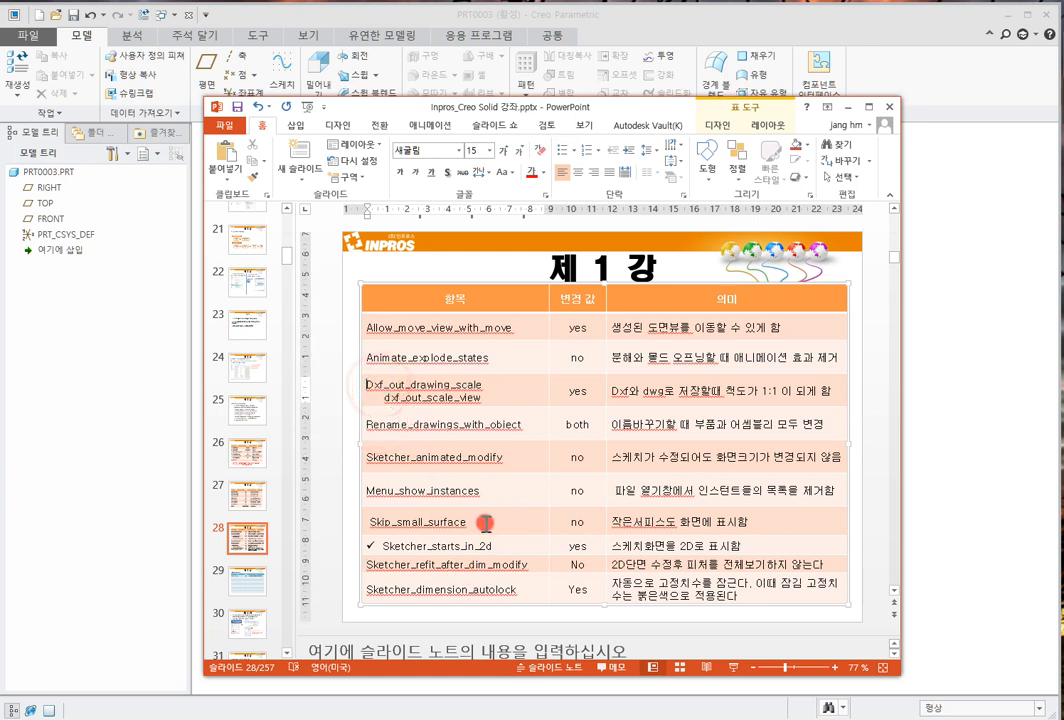
On slide 27, add a check-mark bullet to the Display_axis_tags entry in the table
{"action": "left_click", "coordinate": [245, 500]}
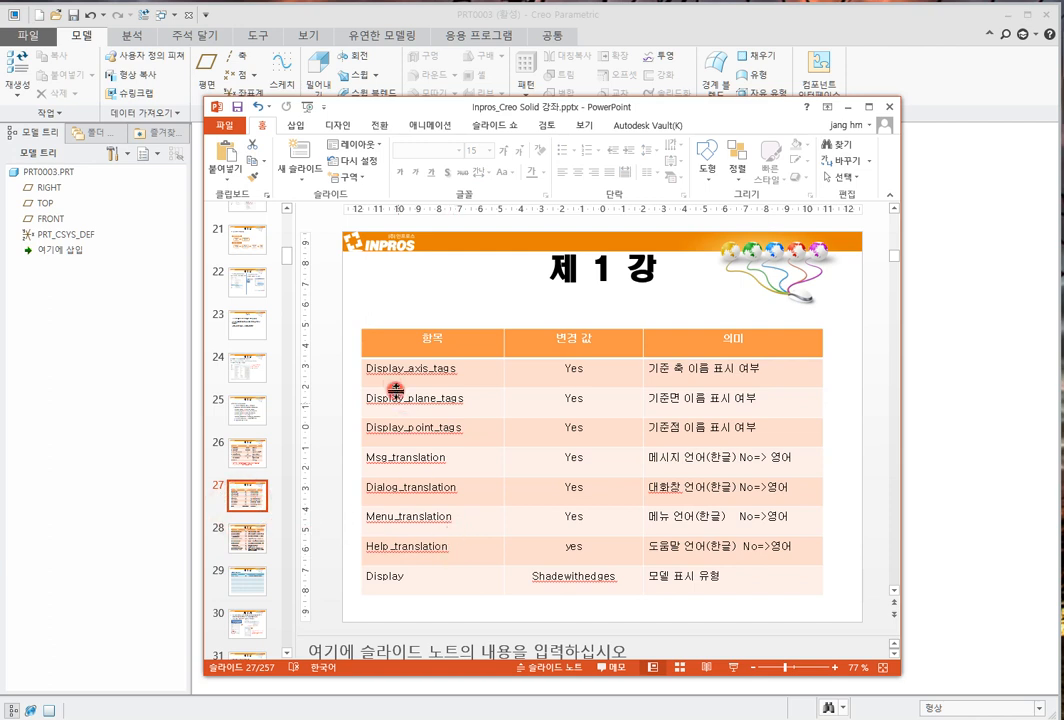
{"action": "left_click", "coordinate": [368, 370]}
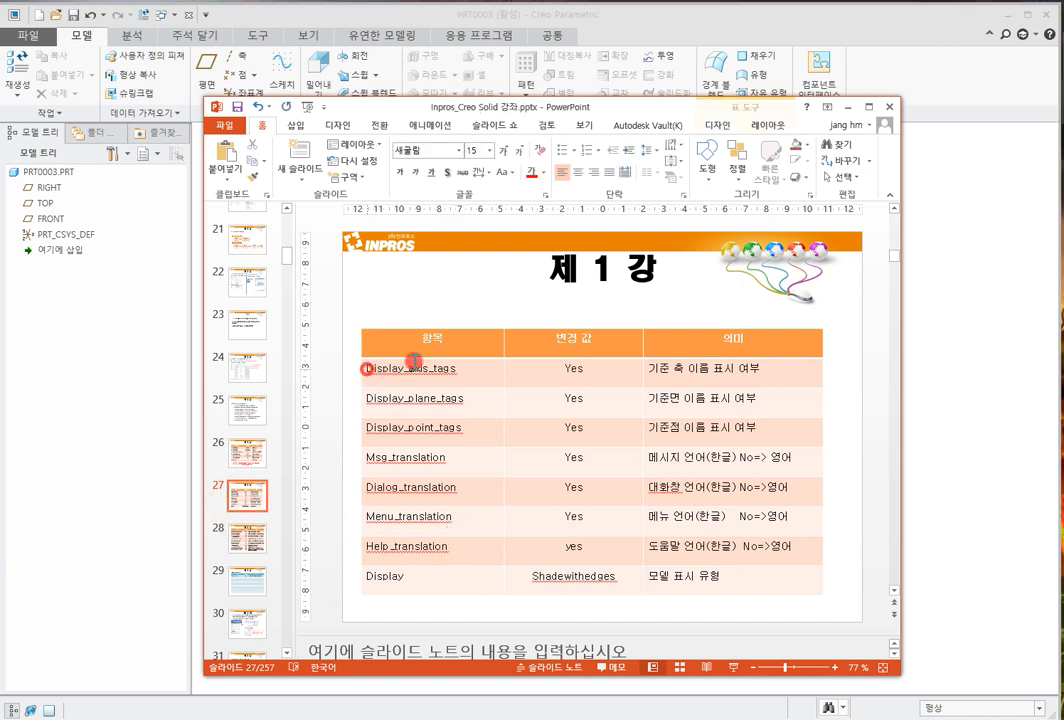
{"action": "left_click", "coordinate": [598, 150]}
{"action": "left_click", "coordinate": [572, 150]}
{"action": "left_click", "coordinate": [572, 150]}
{"action": "left_click", "coordinate": [572, 150]}
{"action": "left_click", "coordinate": [572, 150]}
{"action": "left_click", "coordinate": [650, 308]}
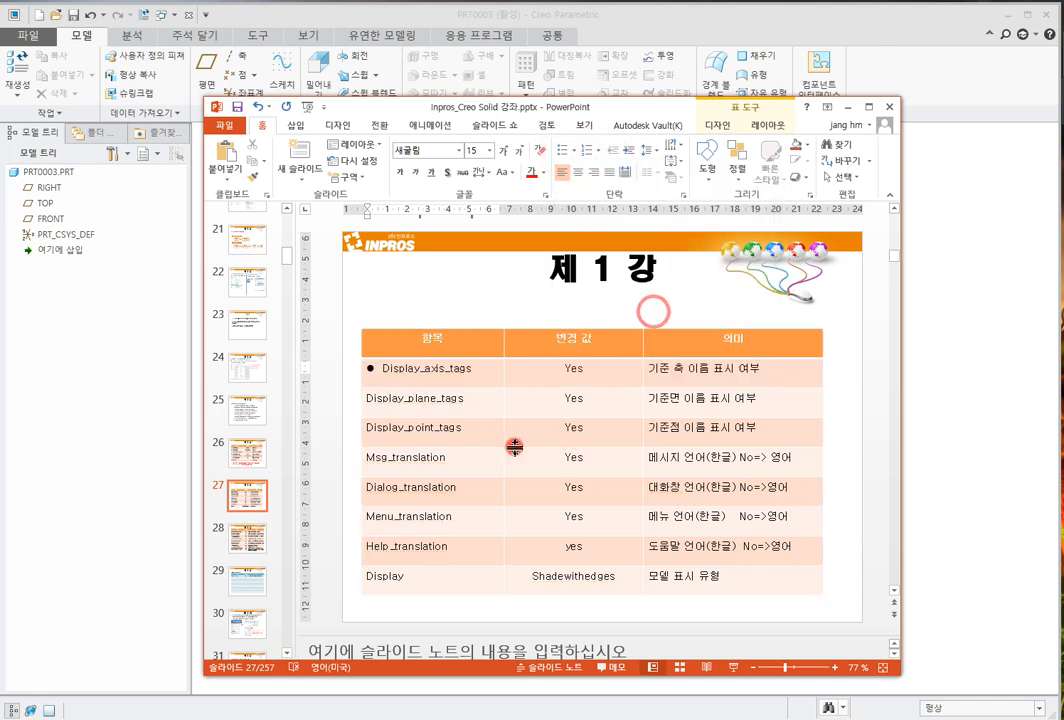
Add check-mark bullets to the Display_plane_tags and Display_point_tags entries
{"action": "left_click", "coordinate": [368, 404]}
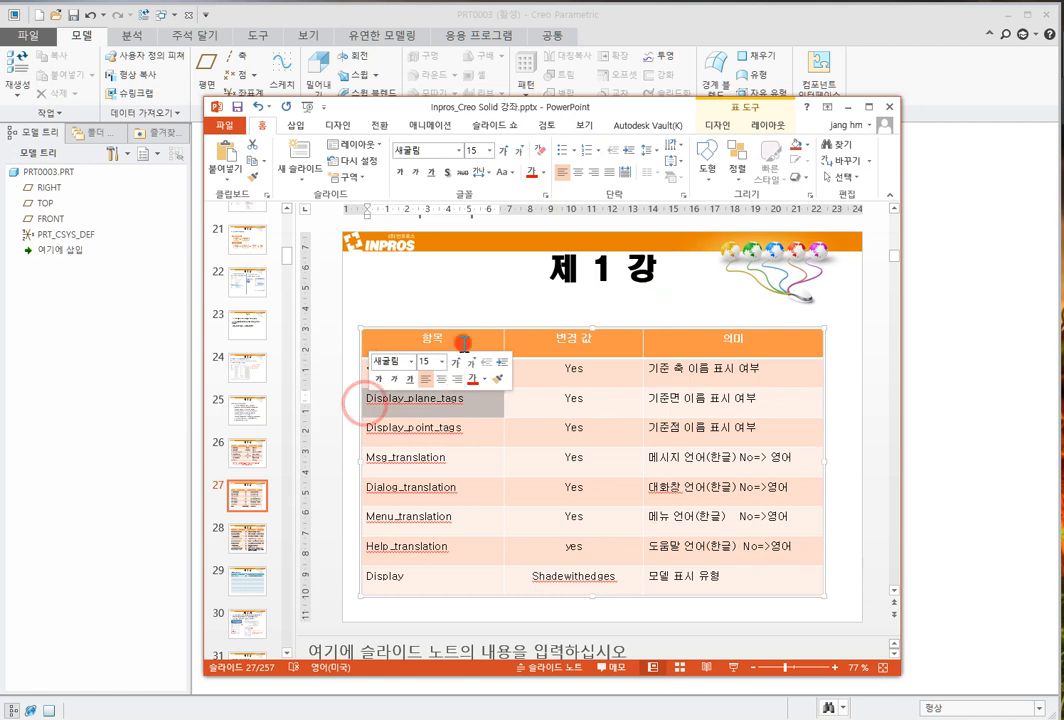
{"action": "left_click", "coordinate": [576, 150]}
{"action": "left_click", "coordinate": [653, 282]}
{"action": "left_click", "coordinate": [368, 430]}
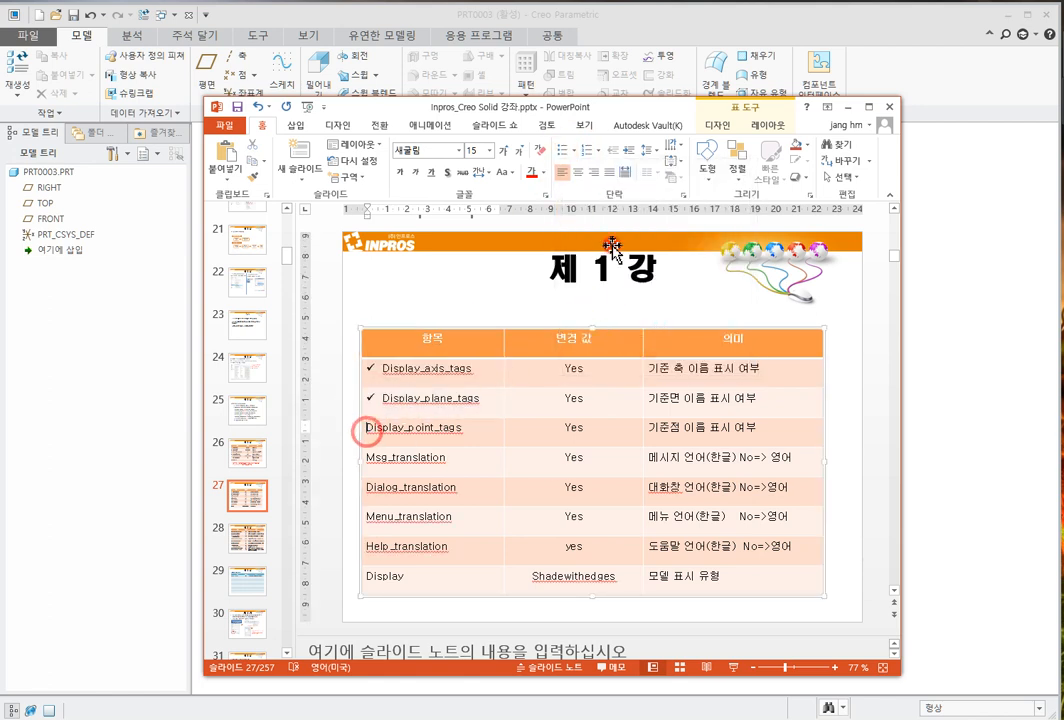
{"action": "left_click", "coordinate": [644, 303]}
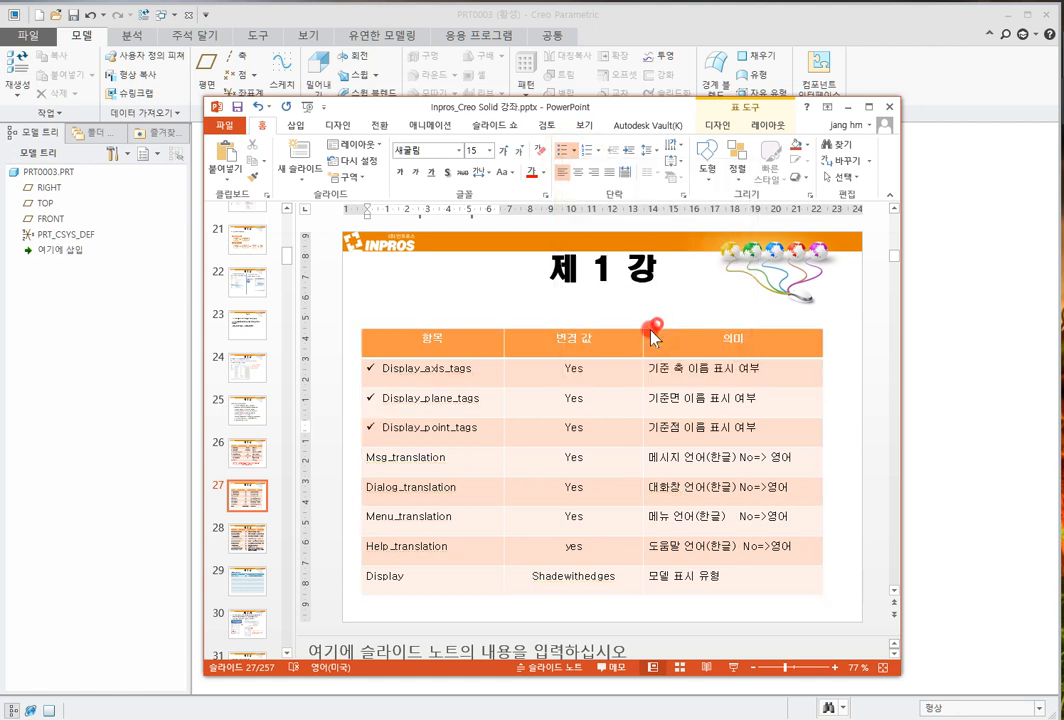
Mark the Msg_translation and Dialog_translation entries with check-mark bullets
{"action": "left_click", "coordinate": [368, 462]}
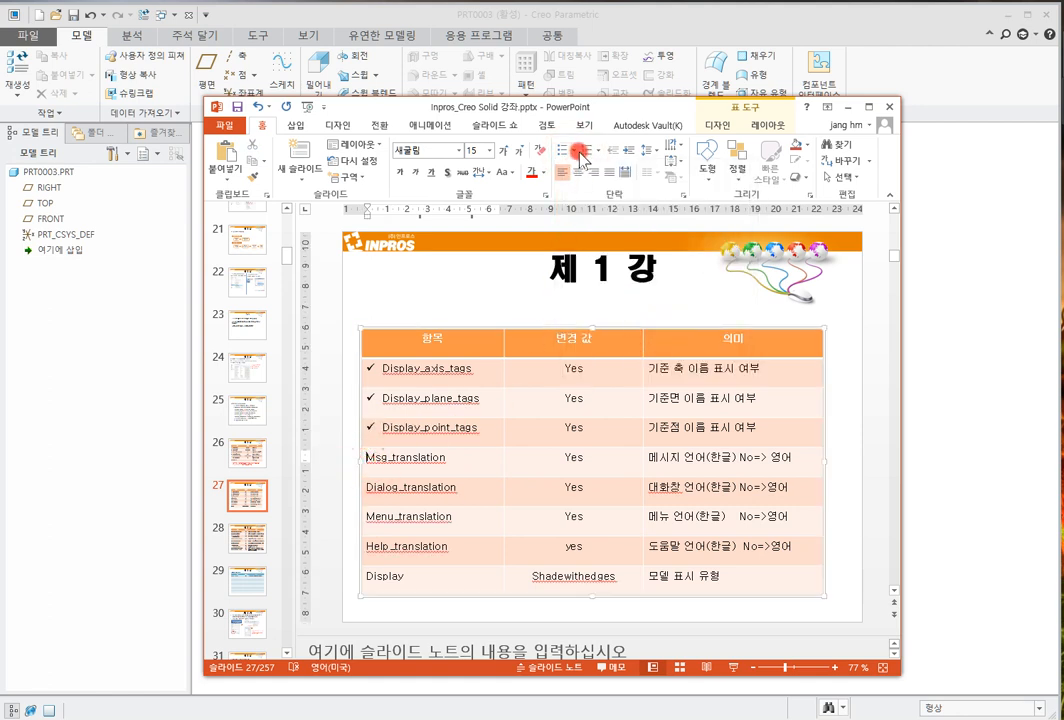
{"action": "left_click", "coordinate": [577, 152]}
{"action": "left_click", "coordinate": [688, 331]}
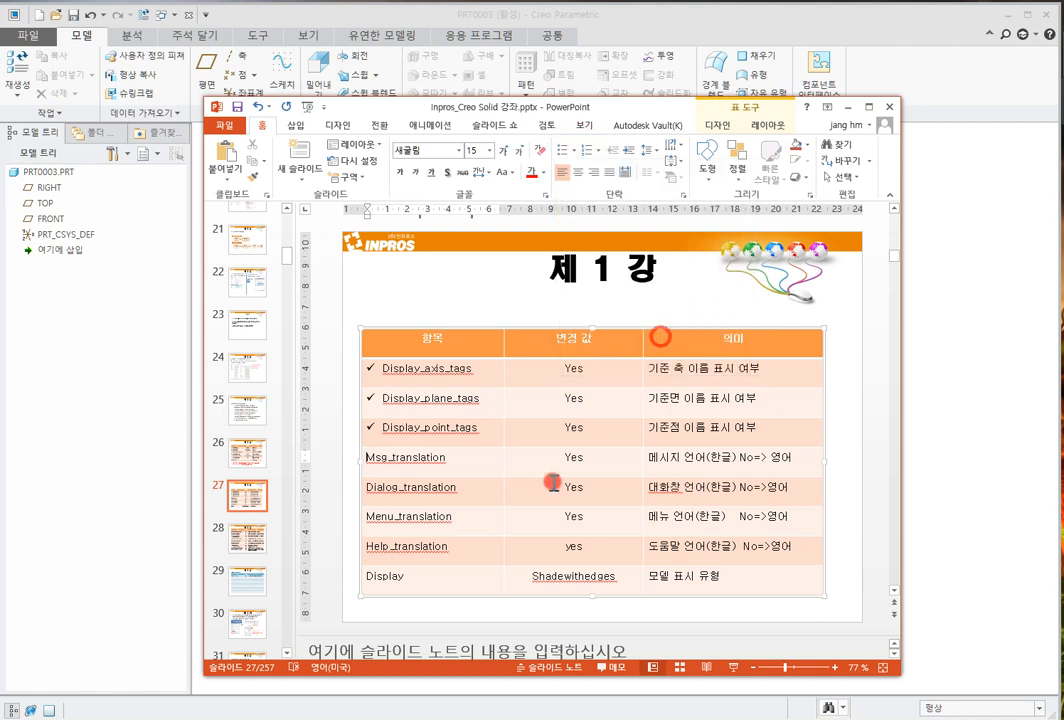
{"action": "left_click", "coordinate": [362, 494]}
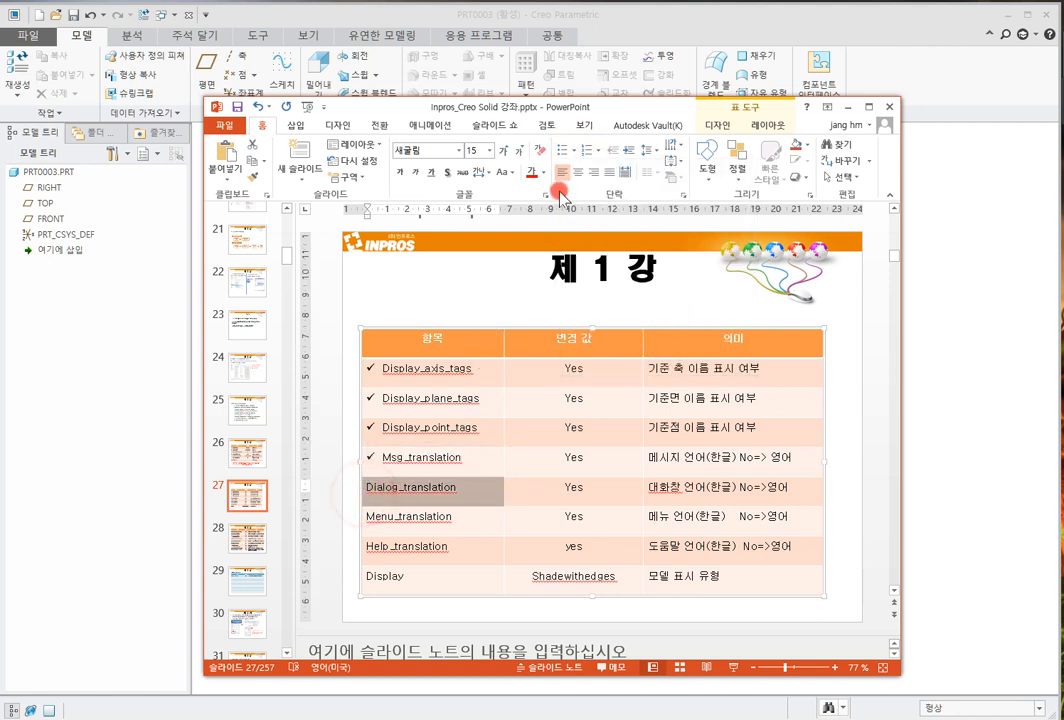
{"action": "left_click", "coordinate": [577, 152]}
{"action": "left_click", "coordinate": [680, 306]}
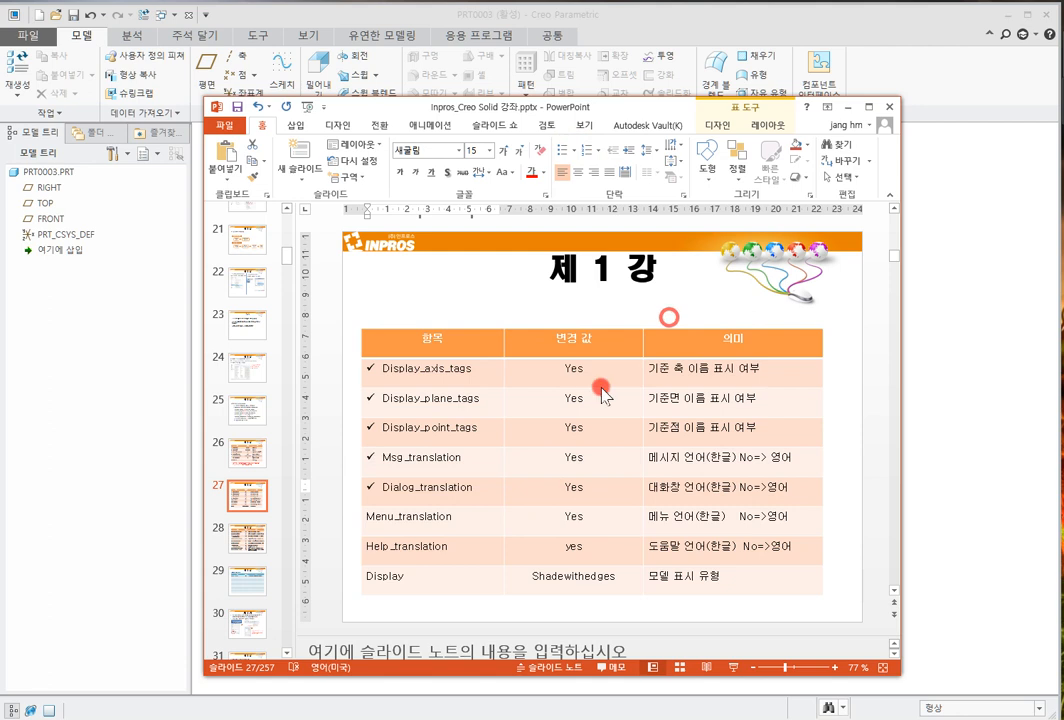
Apply check-mark bullets to the Menu_translation and Help_translation entries
{"action": "left_click", "coordinate": [363, 518]}
{"action": "left_click", "coordinate": [372, 518]}
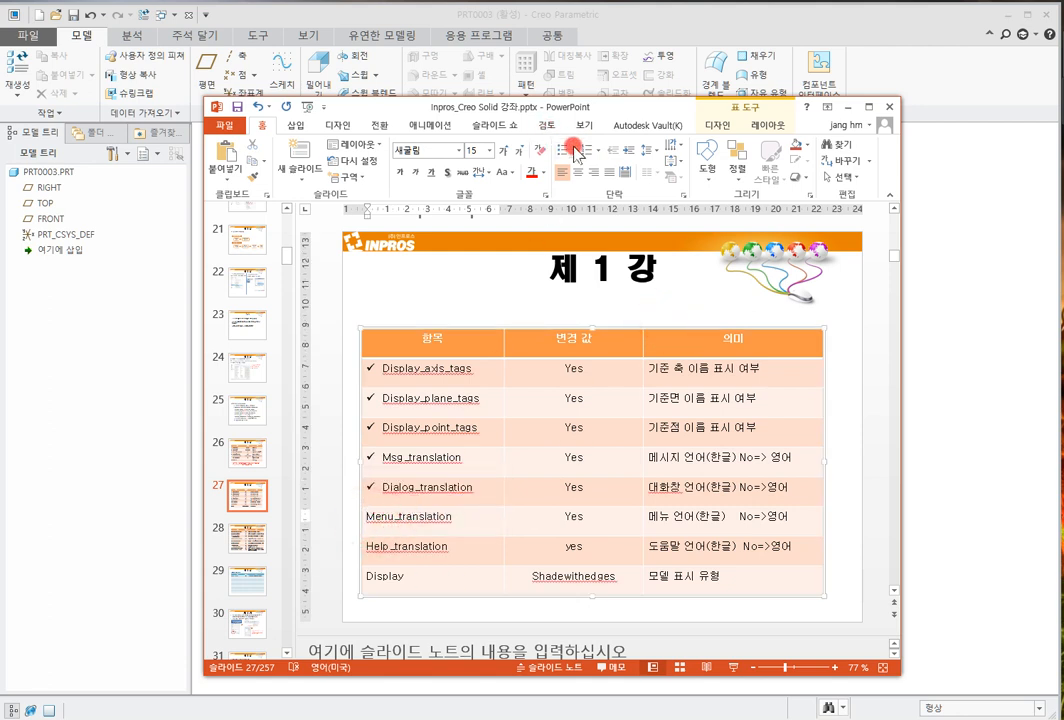
{"action": "left_click", "coordinate": [577, 152]}
{"action": "left_click", "coordinate": [658, 325]}
{"action": "left_click", "coordinate": [370, 546]}
{"action": "left_click", "coordinate": [577, 152]}
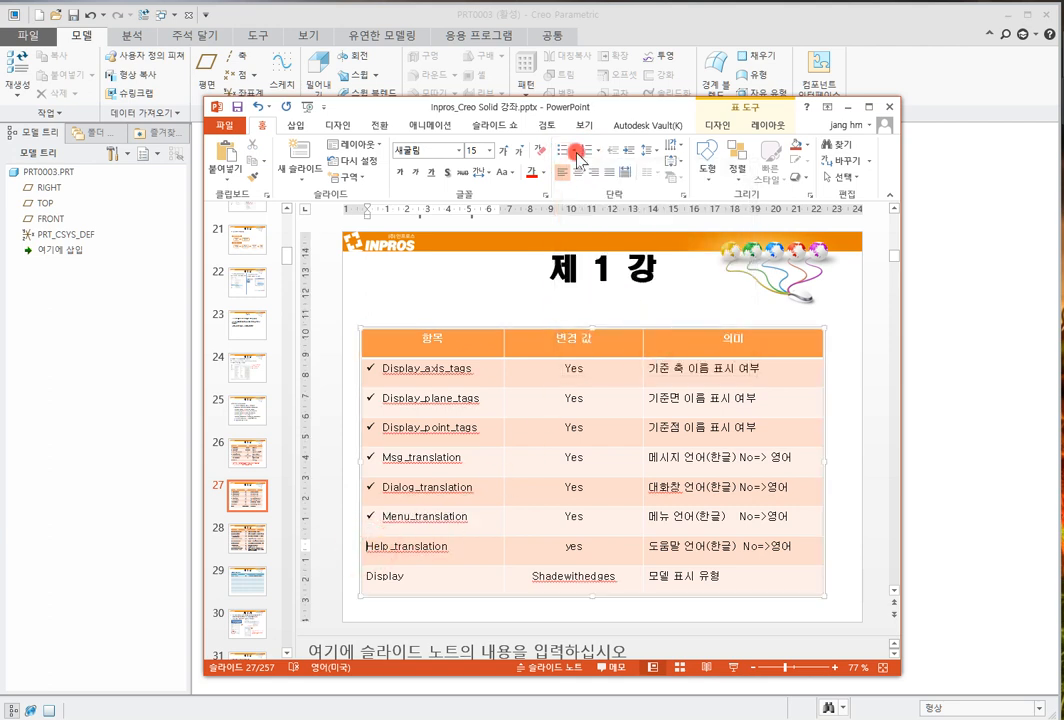
{"action": "left_click", "coordinate": [645, 322]}
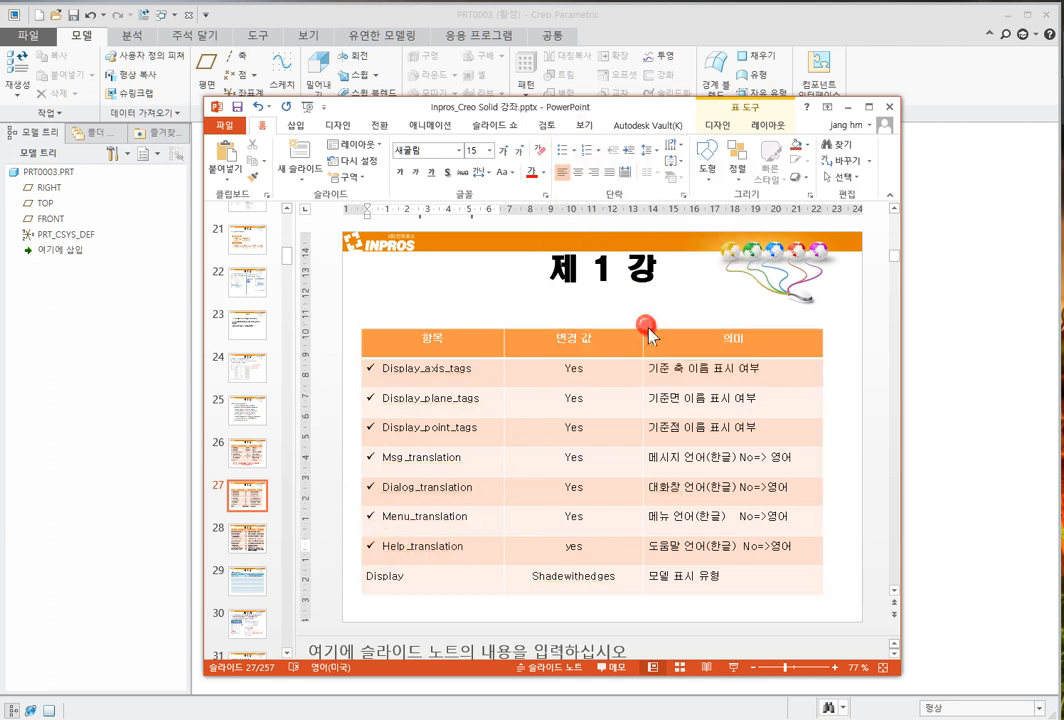
Review the configuration option tables from slide 26 onward, ending at the map key setup on slide 30
{"action": "left_click", "coordinate": [254, 450]}
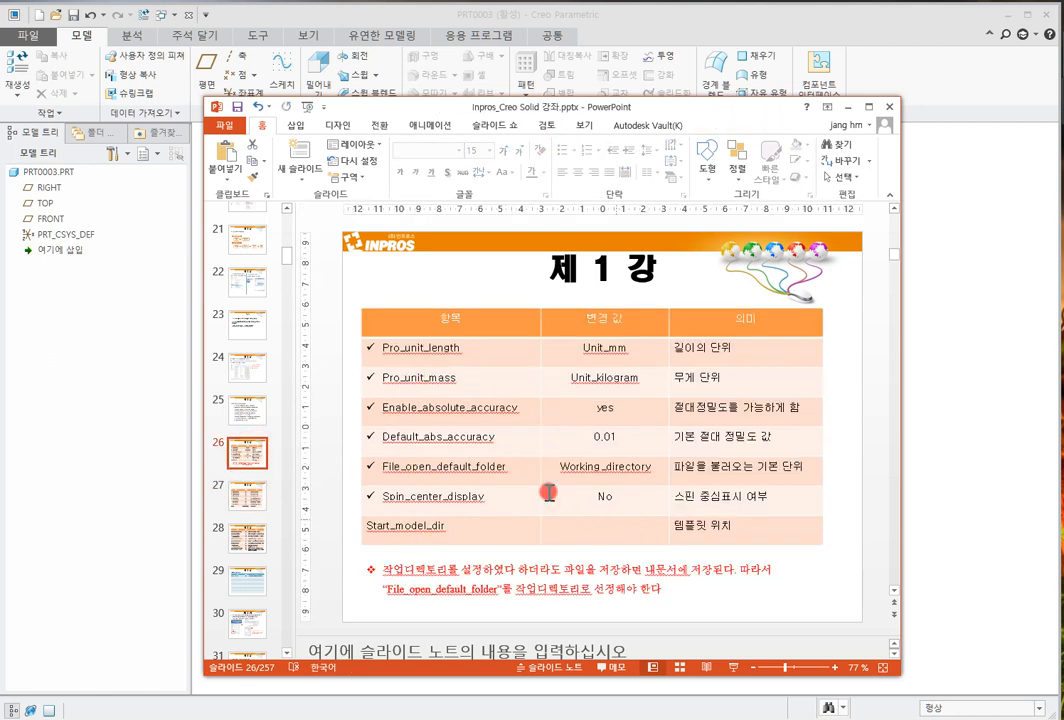
{"action": "left_click", "coordinate": [254, 497]}
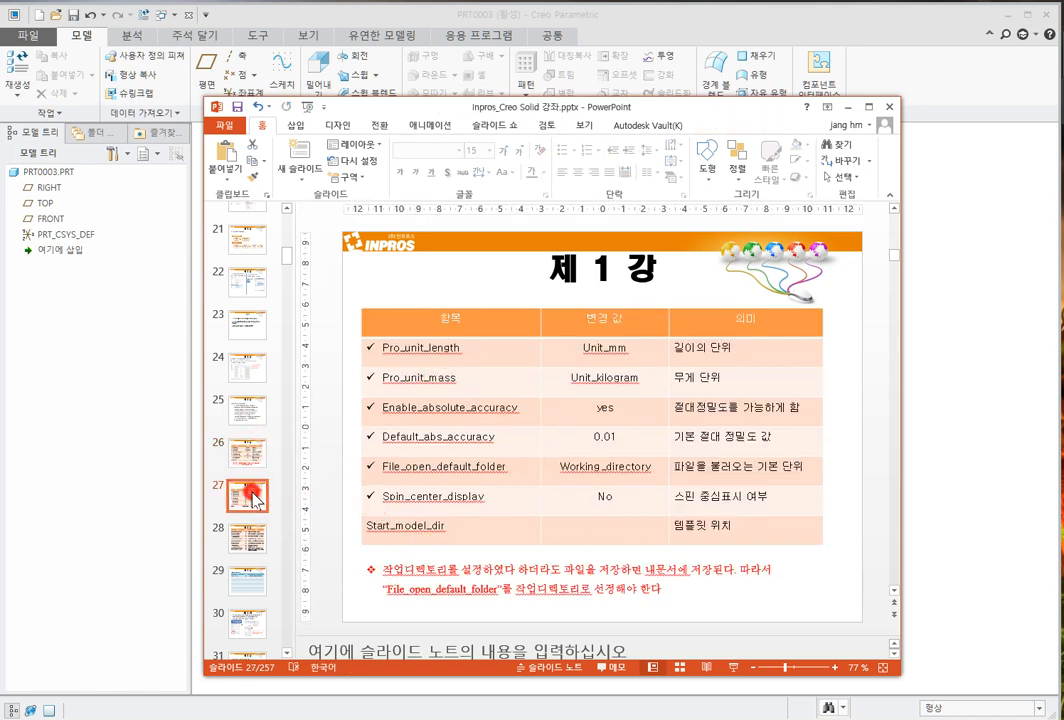
{"action": "left_click", "coordinate": [252, 540]}
{"action": "left_click", "coordinate": [258, 580]}
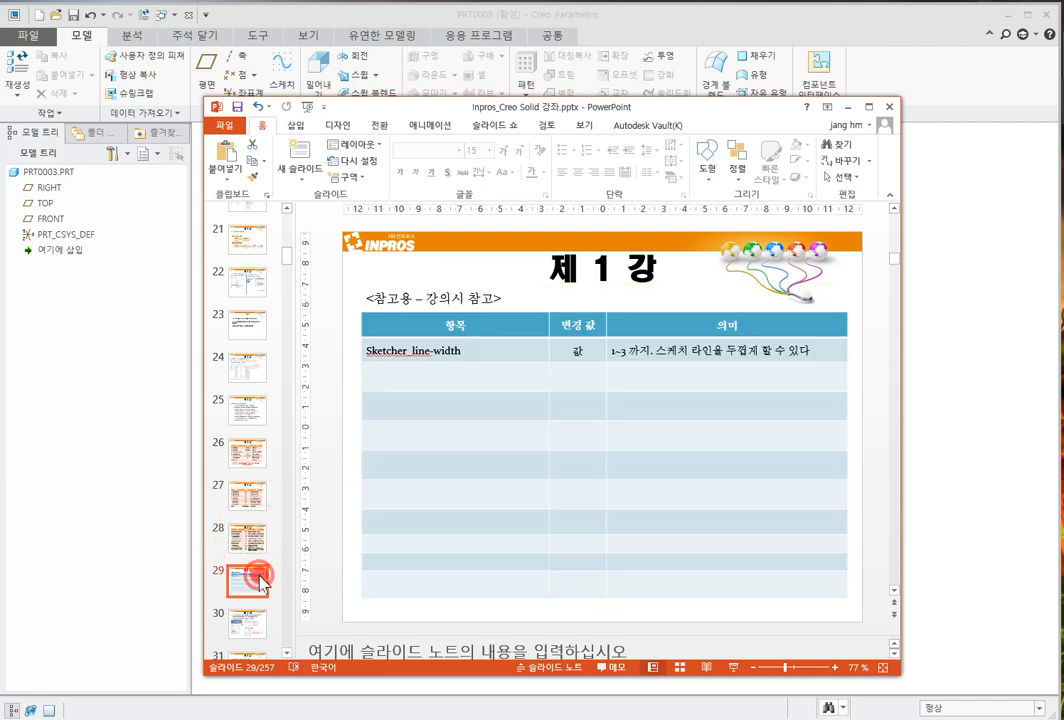
{"action": "left_click", "coordinate": [250, 620]}
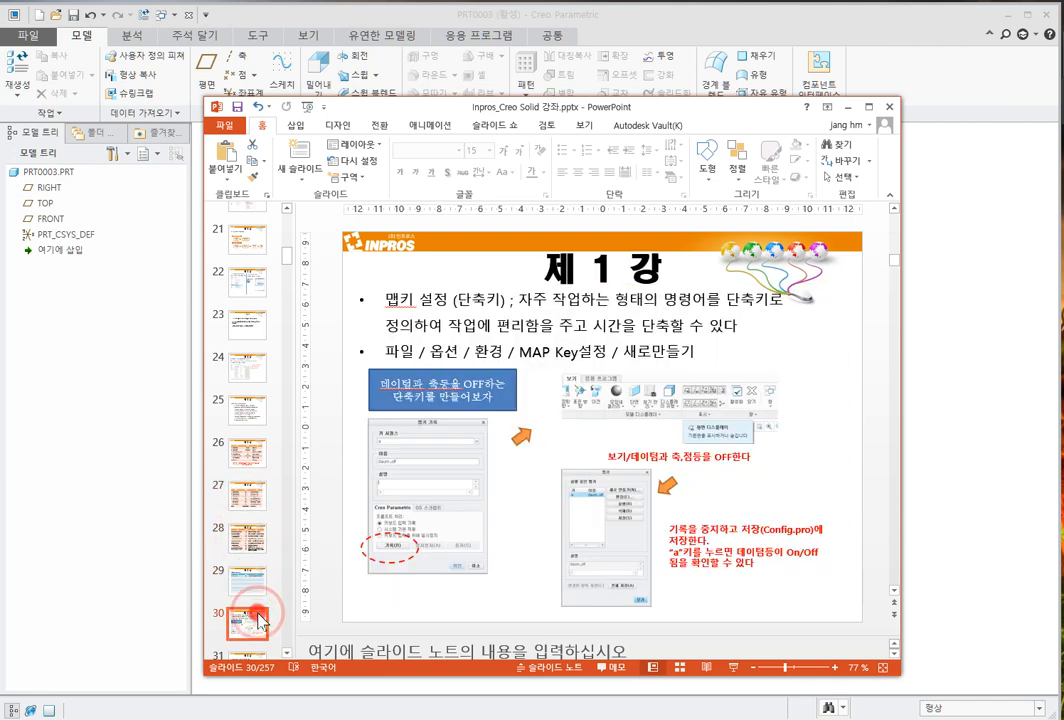
Move the presentation window out of the way, switch to Creo Parametric, orbit and zoom the datum planes, and refit them in the view
{"action": "left_click_drag", "start_coordinate": [661, 110], "coordinate": [0, 126]}
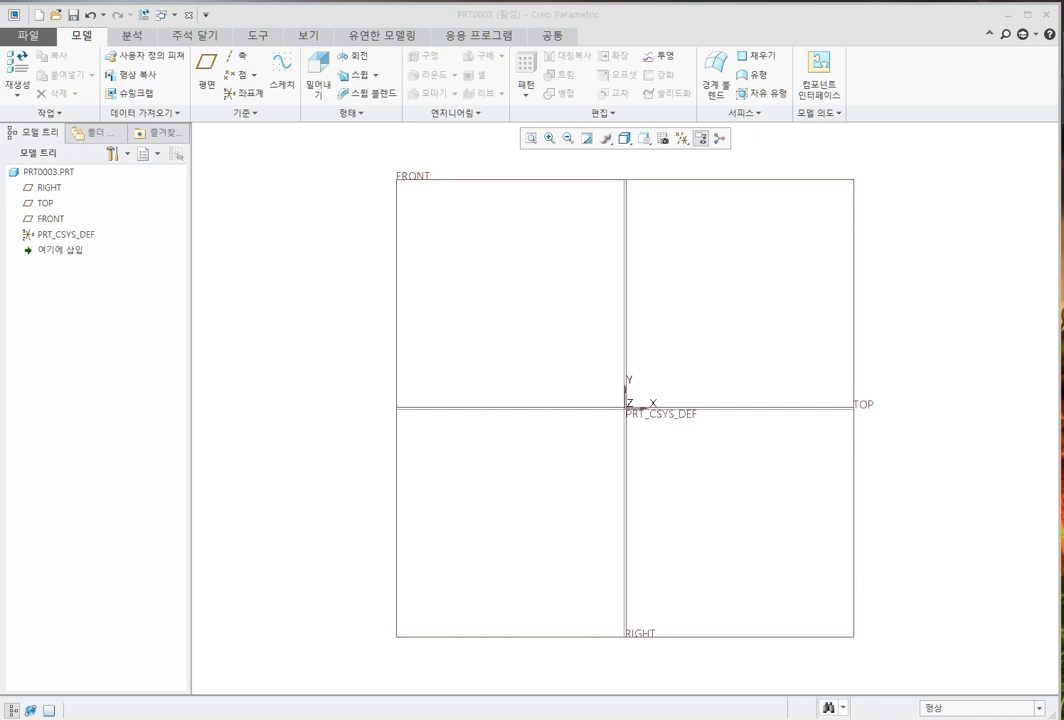
{"action": "left_click", "coordinate": [317, 476]}
{"action": "middle_click_drag", "start_coordinate": [317, 476], "coordinate": [800, 398]}
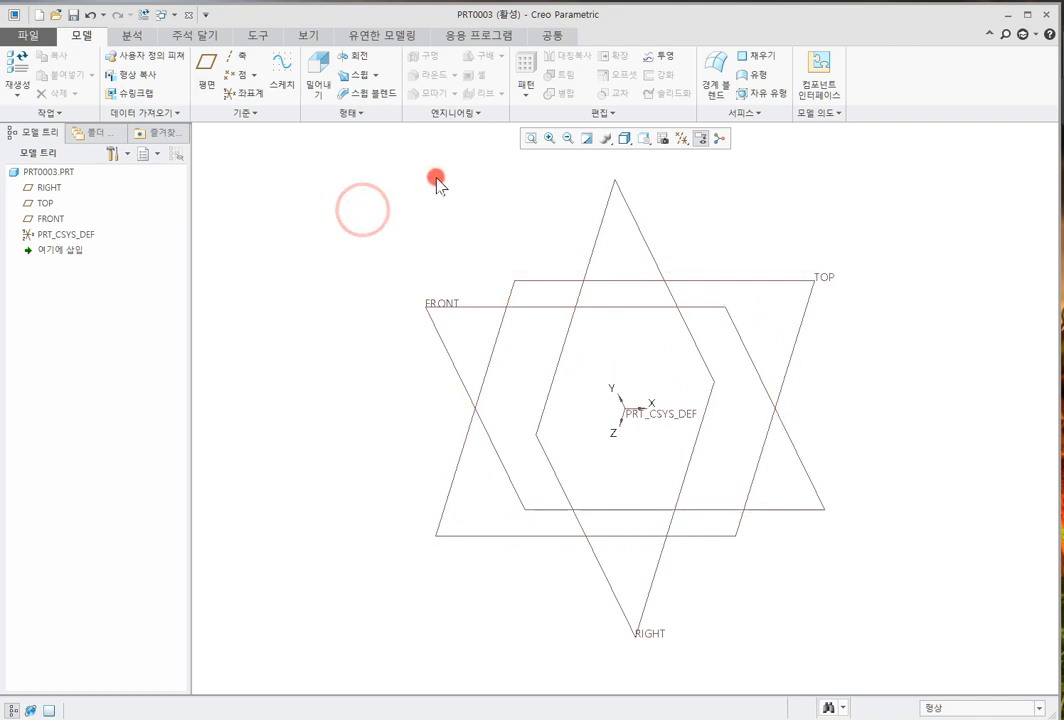
{"action": "left_click", "coordinate": [530, 140]}
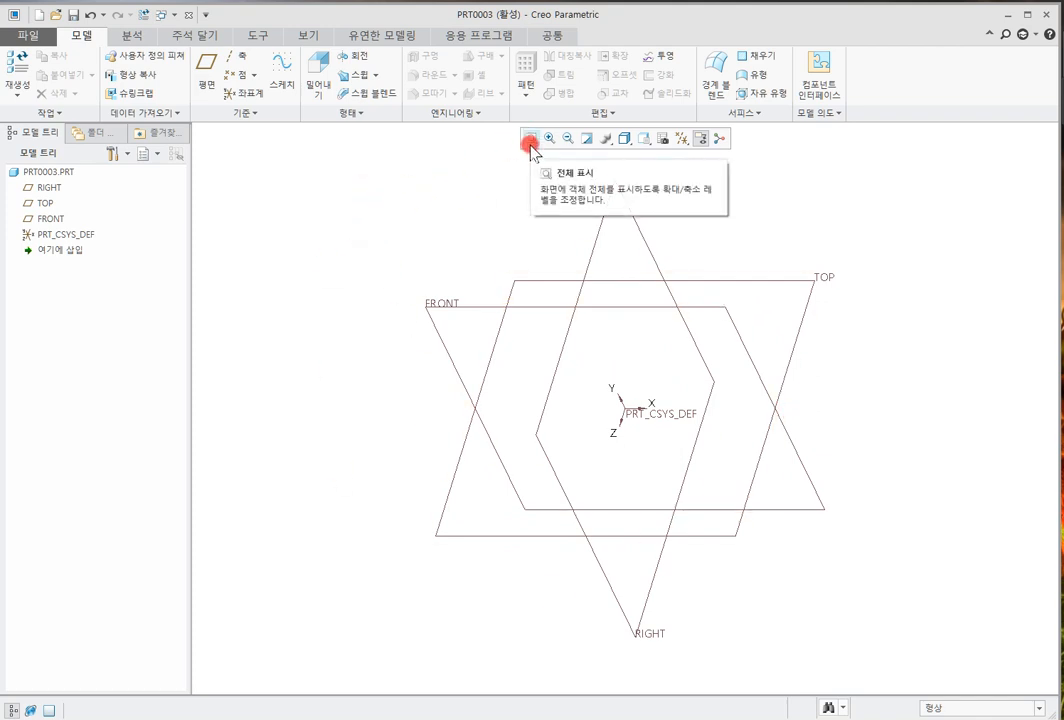
{"action": "left_click", "coordinate": [530, 142]}
{"action": "scroll", "coordinate": [606, 322], "scroll_direction": "down", "scroll_amount": 5}
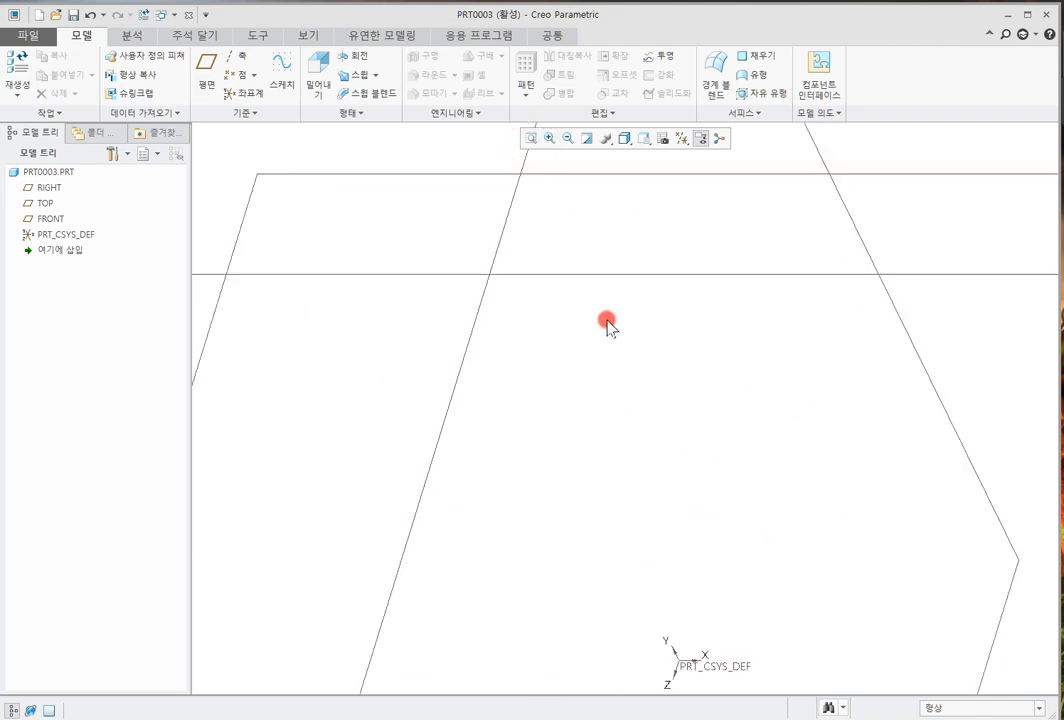
{"action": "left_click", "coordinate": [530, 138]}
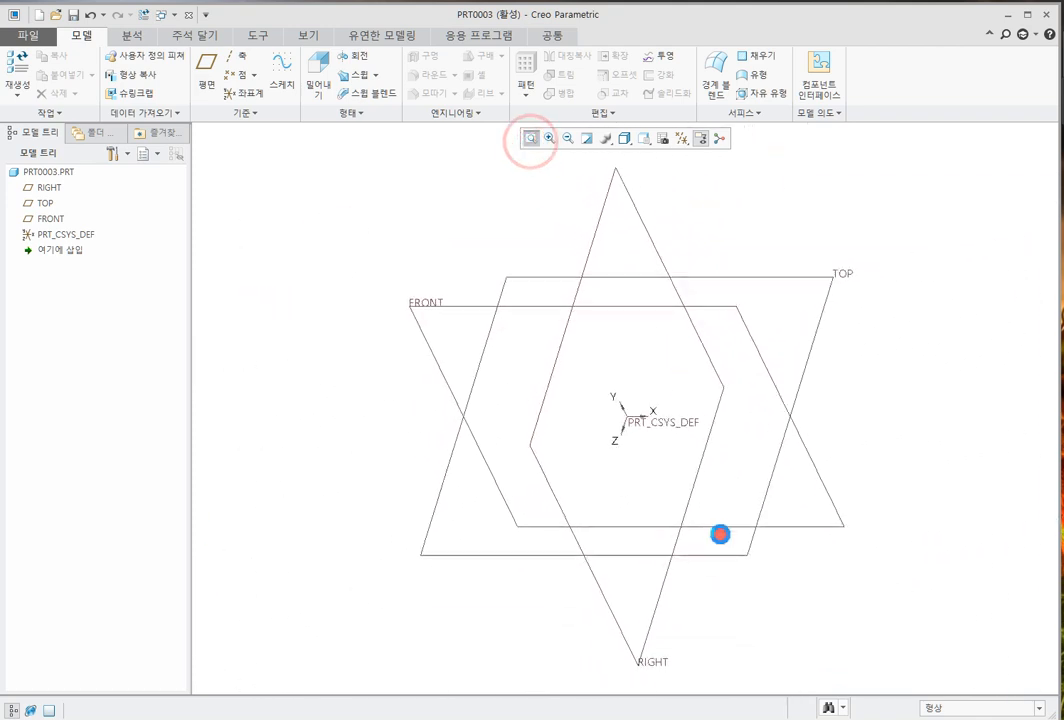
Extrude a centre rectangle, sketched on the TOP plane around the origin, to a depth of 216.51
{"action": "left_click", "coordinate": [336, 80]}
{"action": "left_click", "coordinate": [625, 278]}
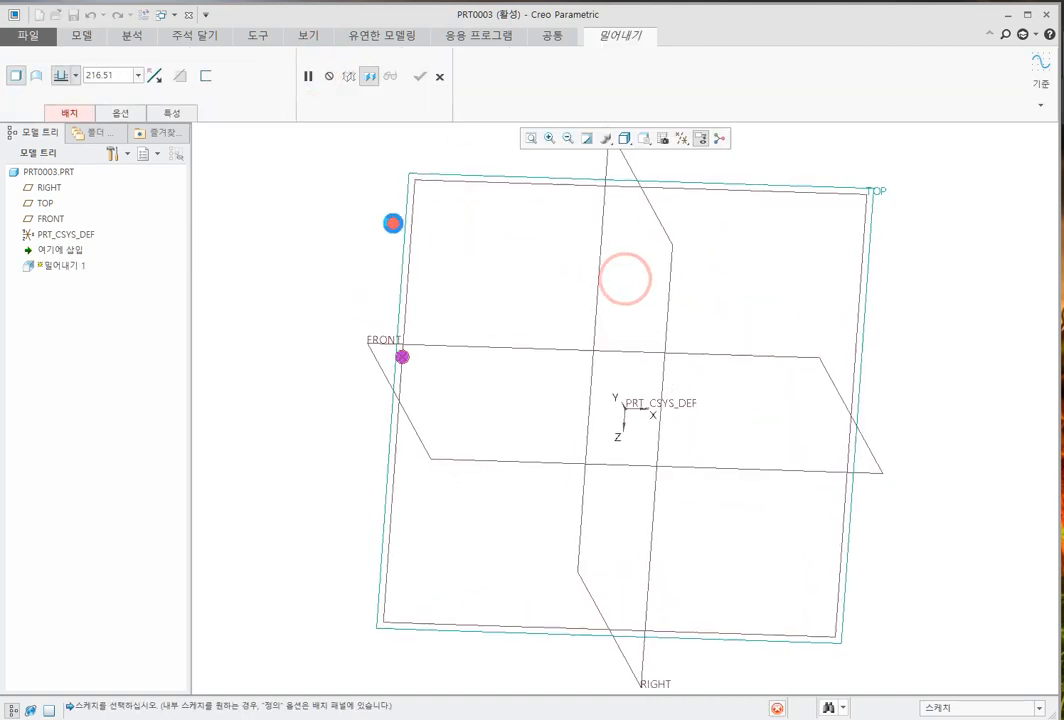
{"action": "left_click", "coordinate": [314, 218]}
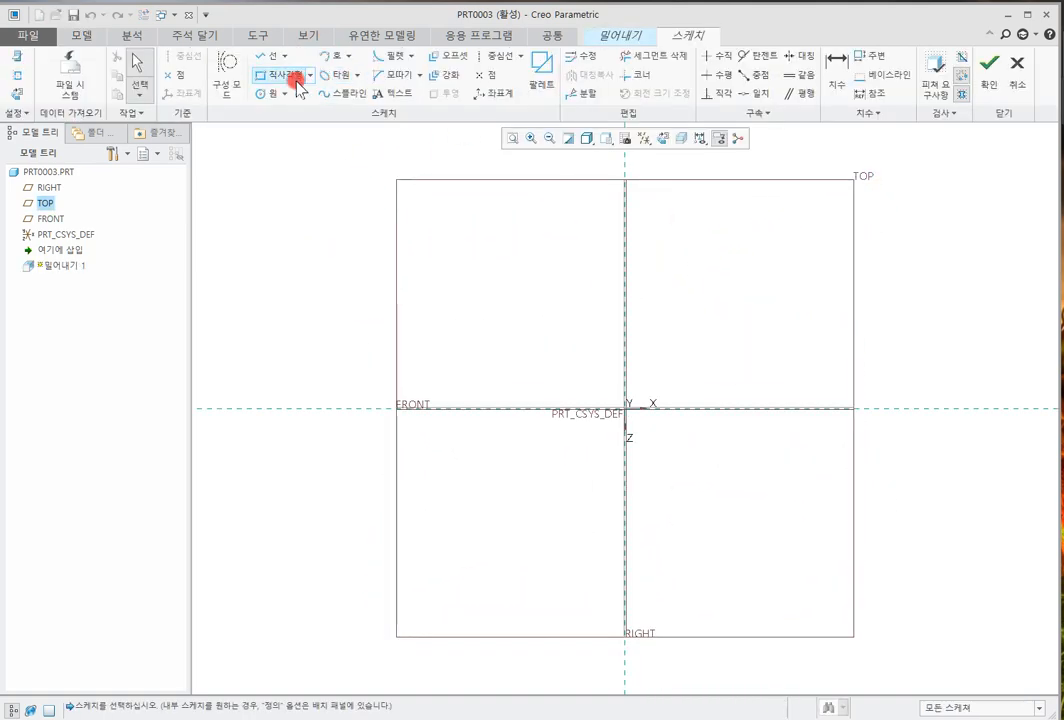
{"action": "left_click", "coordinate": [309, 78]}
{"action": "left_click", "coordinate": [292, 130]}
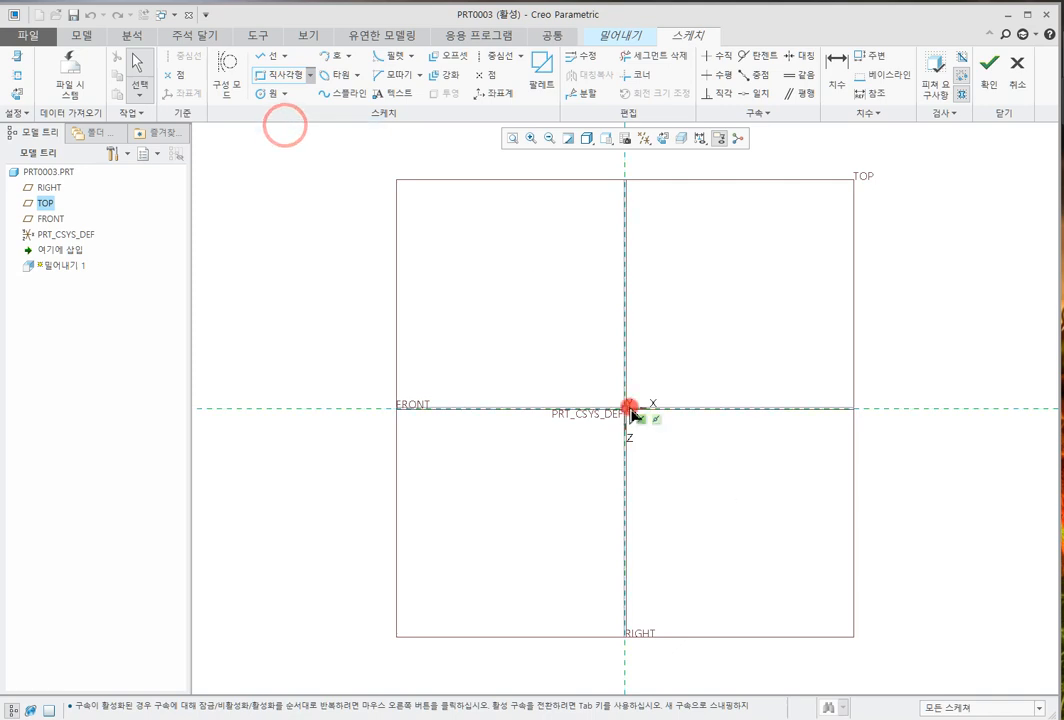
{"action": "left_click", "coordinate": [626, 407]}
{"action": "left_click", "coordinate": [750, 503]}
{"action": "left_click", "coordinate": [988, 72]}
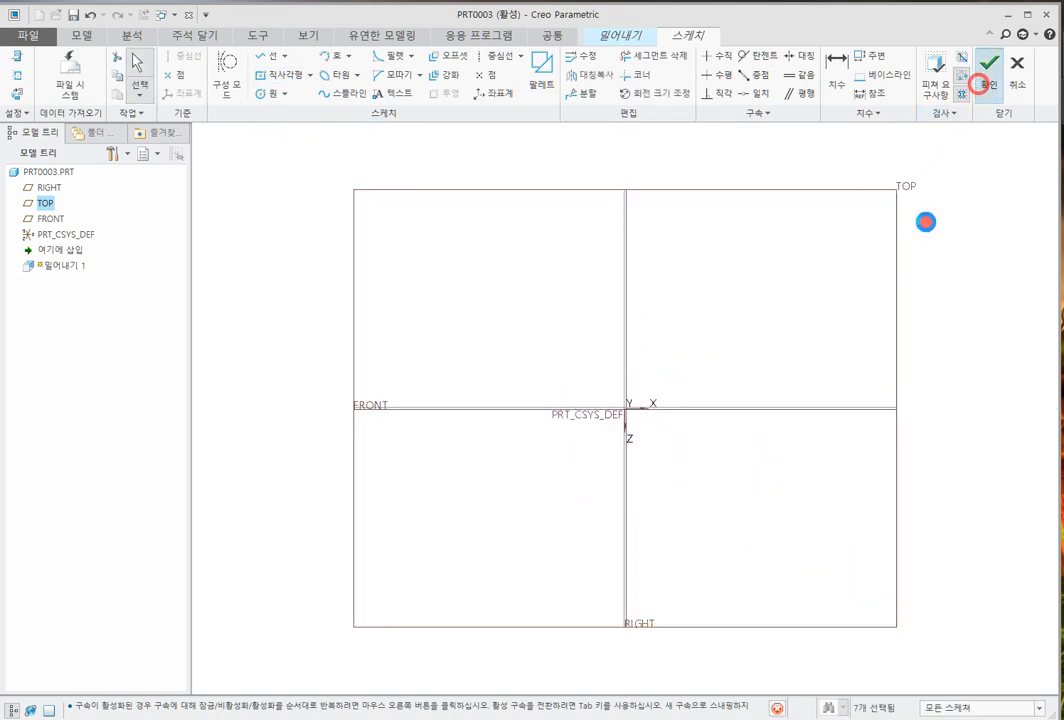
{"action": "left_click", "coordinate": [419, 75]}
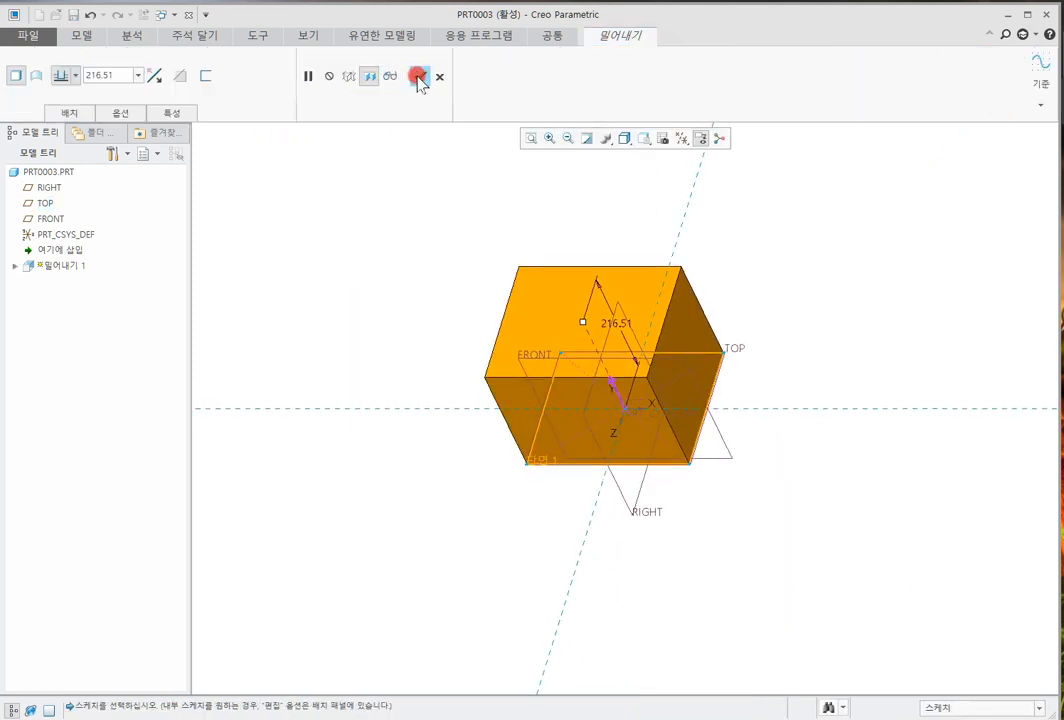
Zoom in closely on the extruded block and refit the whole model in the view
{"action": "left_click", "coordinate": [859, 229]}
{"action": "scroll", "coordinate": [848, 258], "scroll_direction": "down", "scroll_amount": 5}
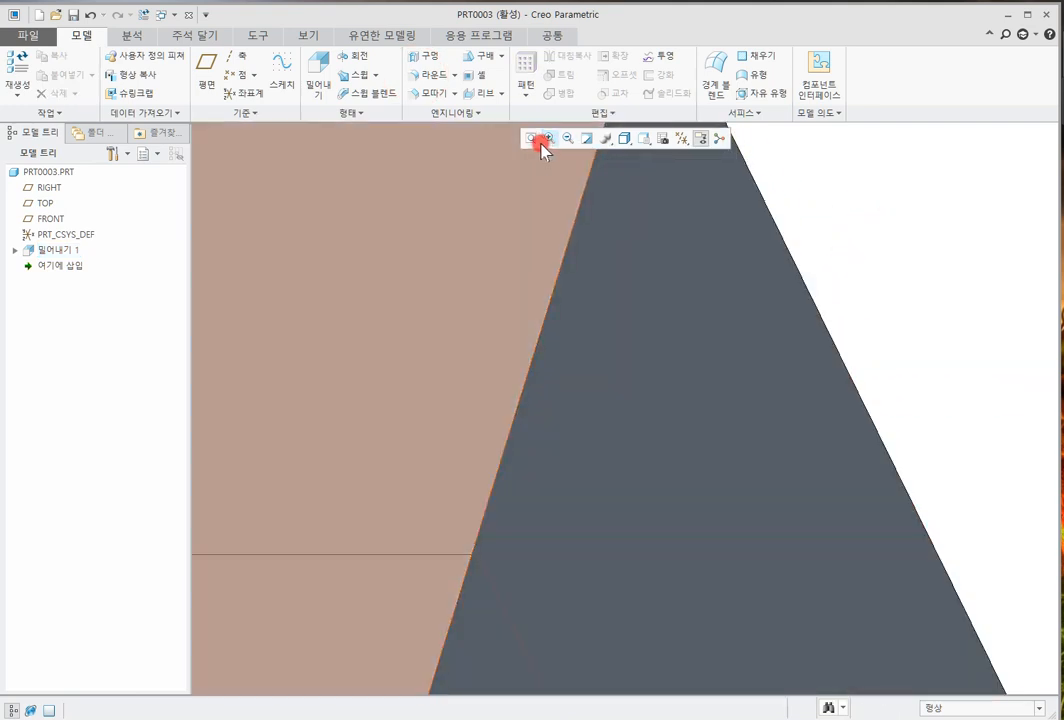
{"action": "left_click", "coordinate": [531, 138]}
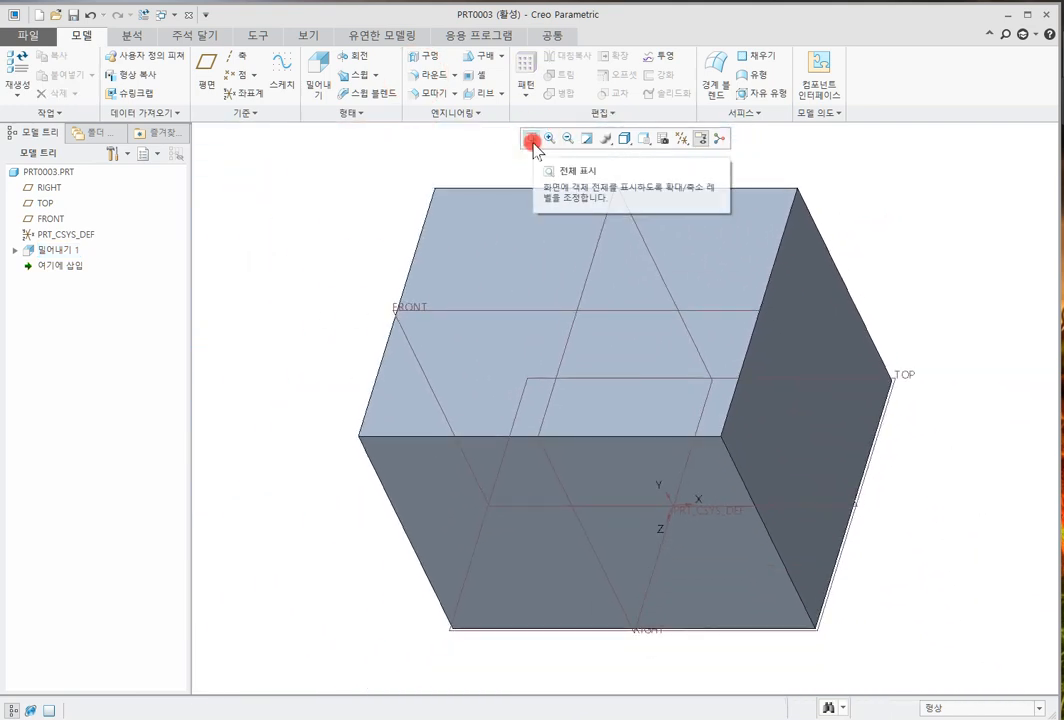
Zoom the block in and out, refit it, orbit it and restore its standard orientation
{"action": "scroll", "coordinate": [472, 226], "scroll_direction": "up", "scroll_amount": 6}
{"action": "scroll", "coordinate": [724, 449], "scroll_direction": "down", "scroll_amount": 4}
{"action": "scroll", "coordinate": [682, 340], "scroll_direction": "up", "scroll_amount": 3}
{"action": "left_click", "coordinate": [528, 133]}
{"action": "middle_click_drag", "start_coordinate": [807, 321], "coordinate": [648, 429]}
{"action": "key", "text": "ctrl+d"}
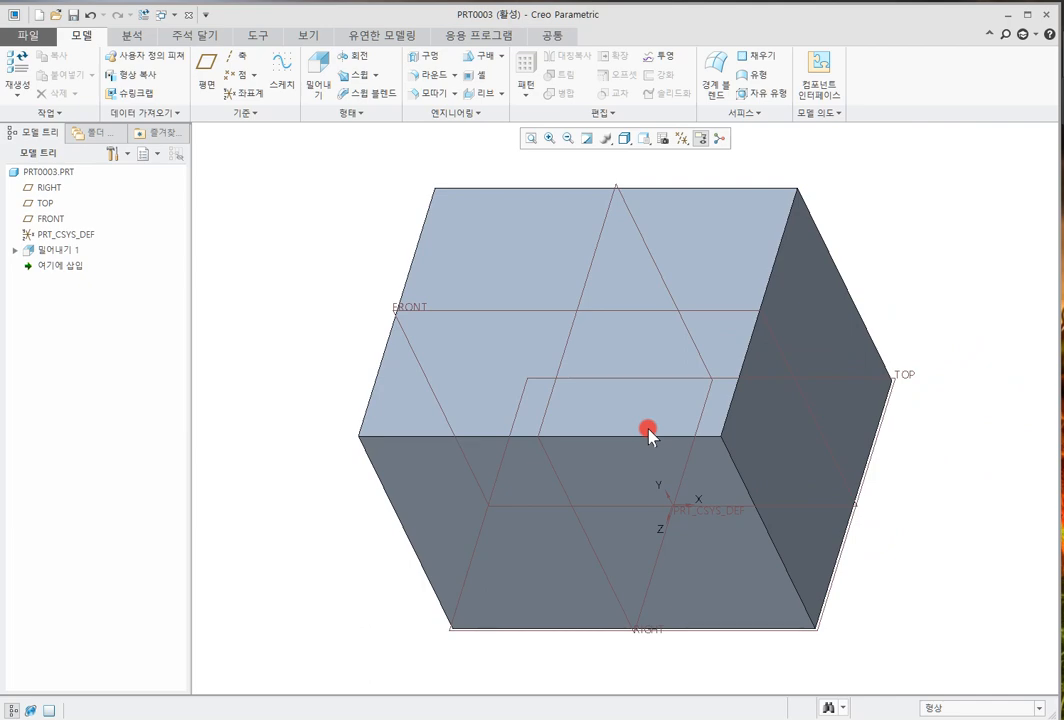
Orbit the block, zoom in closely on one of its corners and return to the standard orientation
{"action": "middle_click_drag", "start_coordinate": [648, 431], "coordinate": [708, 379]}
{"action": "scroll", "coordinate": [710, 380], "scroll_direction": "down", "scroll_amount": 5}
{"action": "scroll", "coordinate": [710, 382], "scroll_direction": "up", "scroll_amount": 3}
{"action": "scroll", "coordinate": [710, 382], "scroll_direction": "down", "scroll_amount": 2}
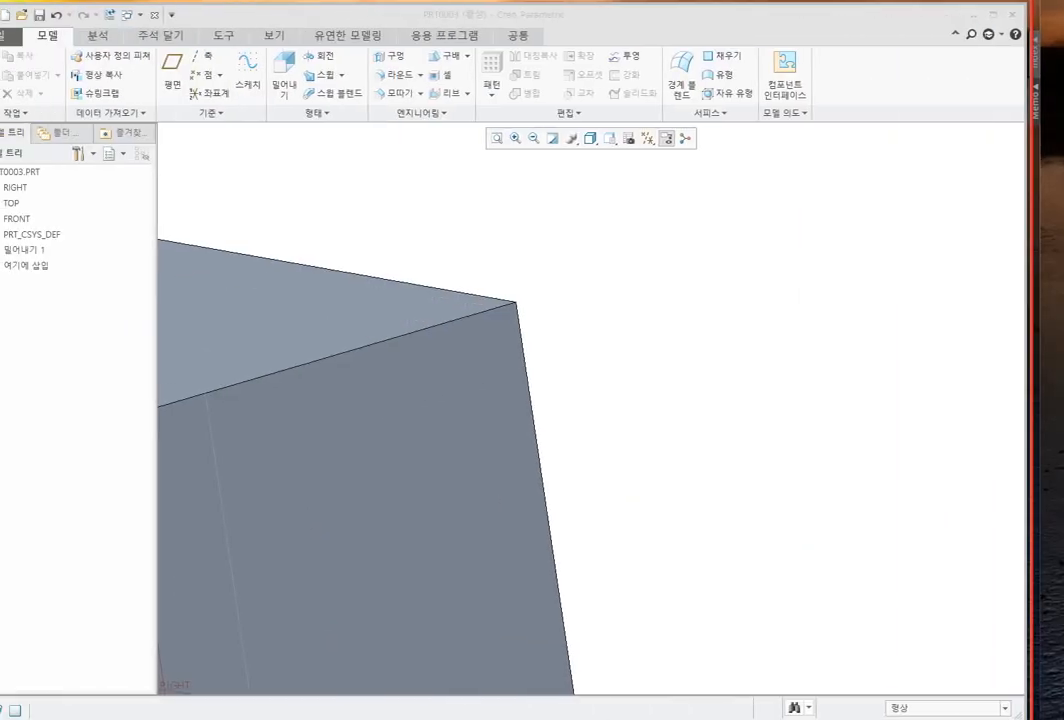
{"action": "left_click", "coordinate": [580, 591]}
{"action": "left_click", "coordinate": [725, 555]}
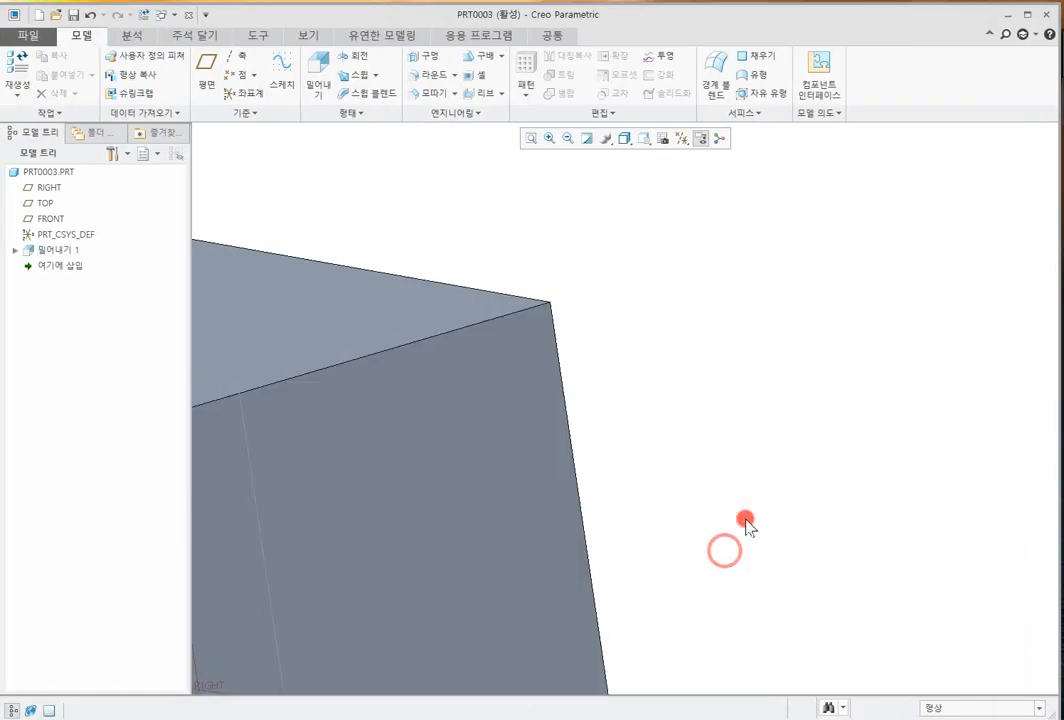
{"action": "key", "text": "ctrl+d"}
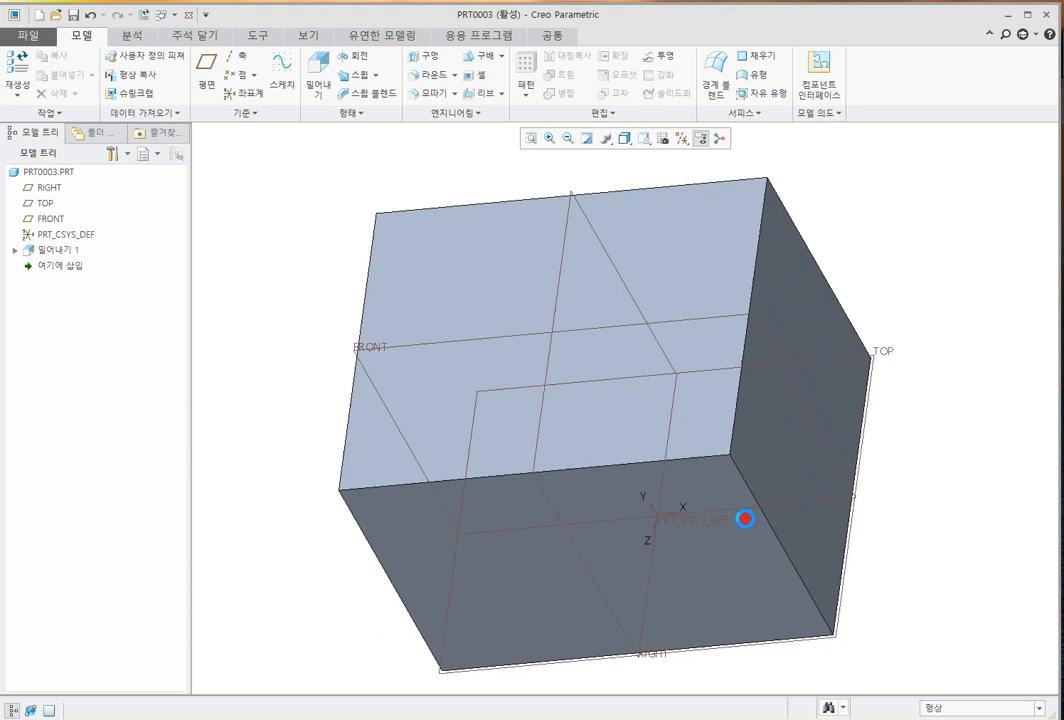
Orbit and pan the block from several pointer positions with the spin center hidden, restoring the standard orientation in between
{"action": "left_click", "coordinate": [295, 522]}
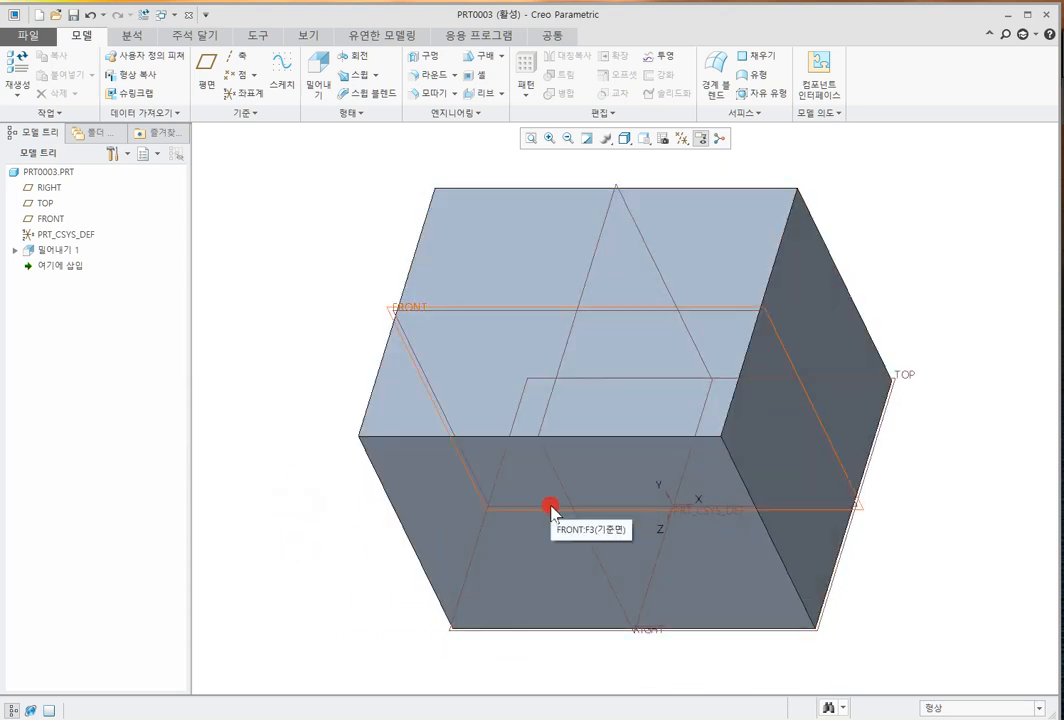
{"action": "mouse_move", "coordinate": [684, 496]}
{"action": "middle_mouse_down"}
{"action": "mouse_move", "coordinate": [646, 496]}
{"action": "mouse_move", "coordinate": [717, 503]}
{"action": "mouse_move", "coordinate": [667, 511]}
{"action": "middle_mouse_up"}
{"action": "middle_click_drag", "start_coordinate": [806, 515], "coordinate": [660, 492]}
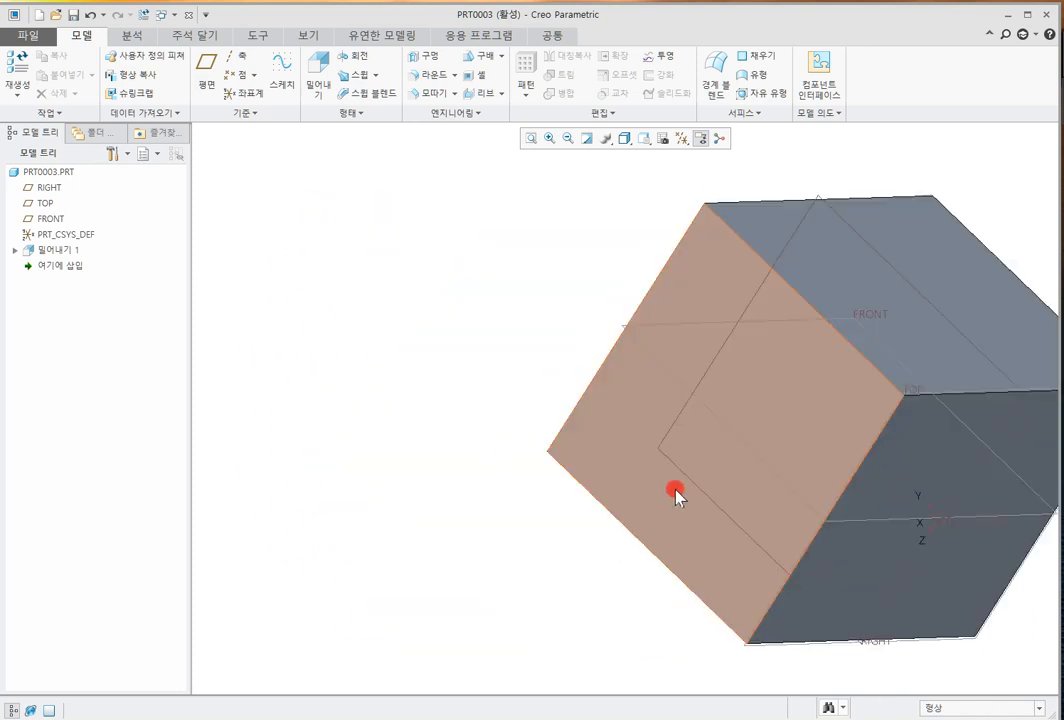
{"action": "middle_click_drag", "start_coordinate": [760, 499], "coordinate": [829, 511]}
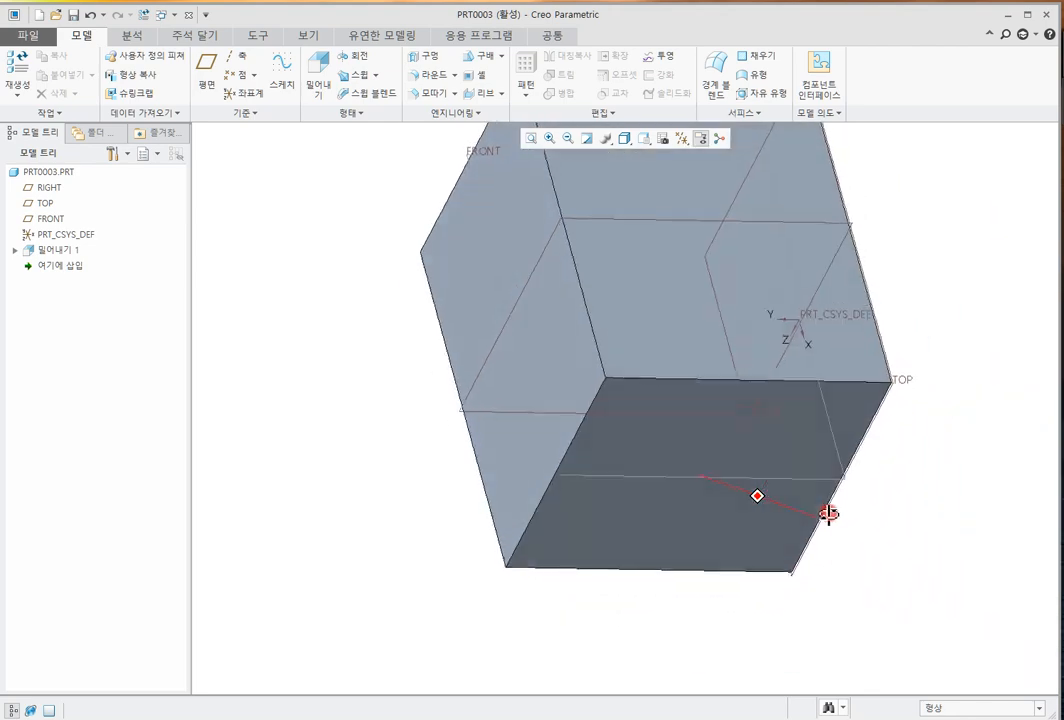
{"action": "key", "text": "ctrl+d"}
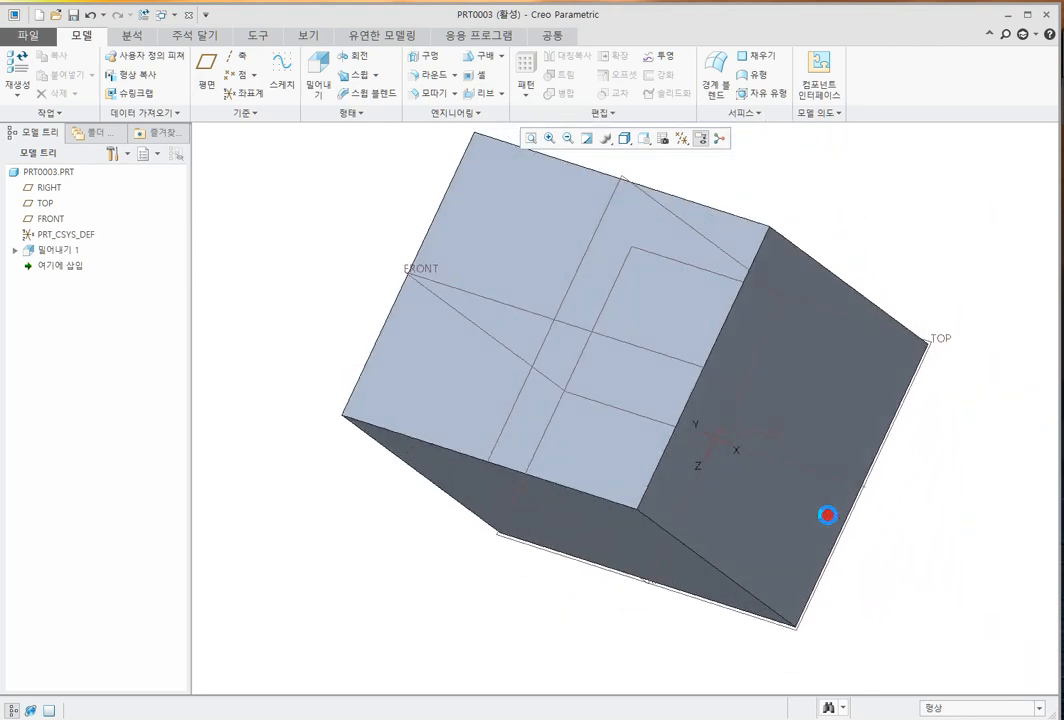
{"action": "middle_click_drag", "start_coordinate": [766, 494], "coordinate": [640, 402], "text": "shift"}
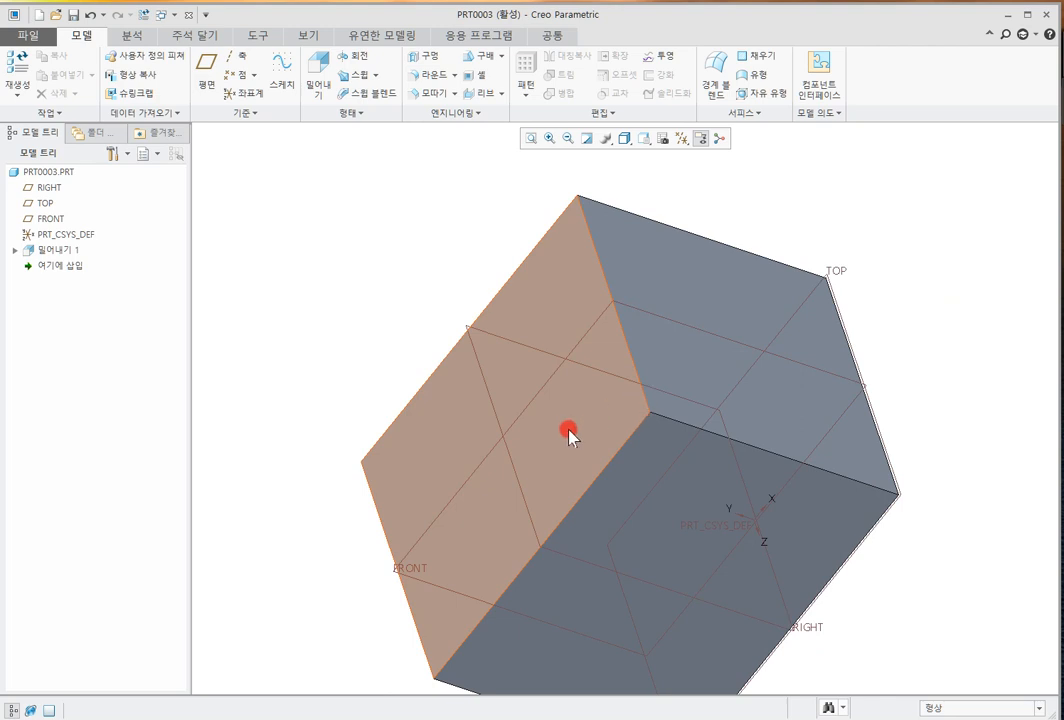
{"action": "mouse_move", "coordinate": [557, 423]}
{"action": "middle_mouse_down"}
{"action": "mouse_move", "coordinate": [577, 404]}
{"action": "mouse_move", "coordinate": [655, 399]}
{"action": "mouse_move", "coordinate": [696, 456]}
{"action": "mouse_move", "coordinate": [636, 457]}
{"action": "mouse_move", "coordinate": [632, 438]}
{"action": "middle_mouse_up"}
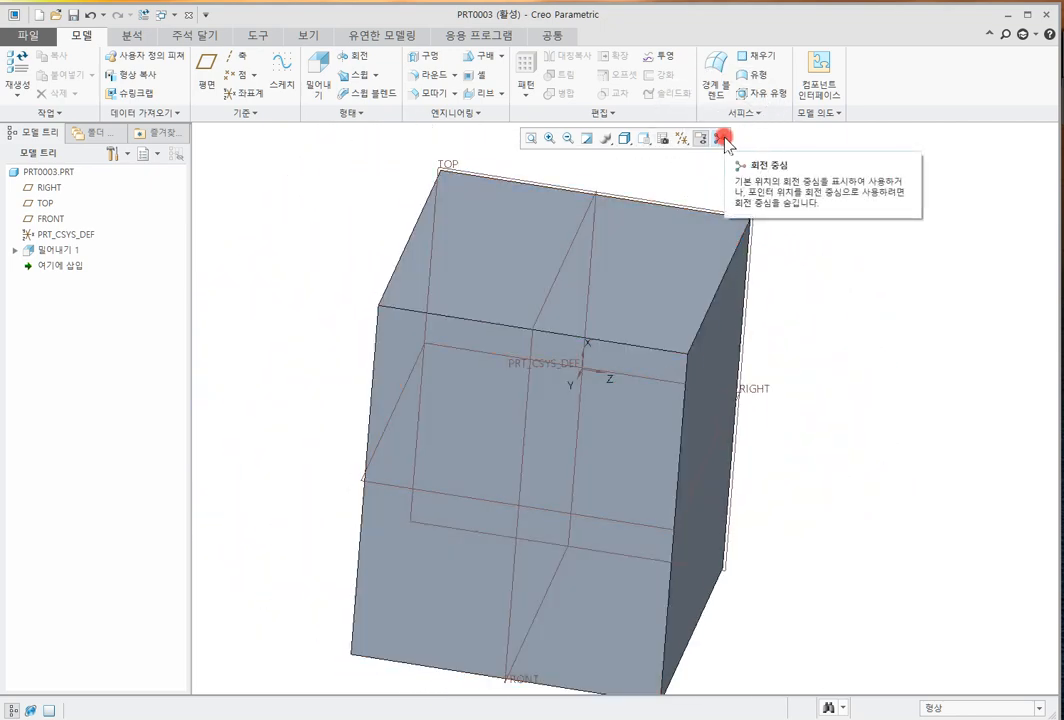
Show the spin center and orbit the block around it in different directions
{"action": "left_click", "coordinate": [723, 139]}
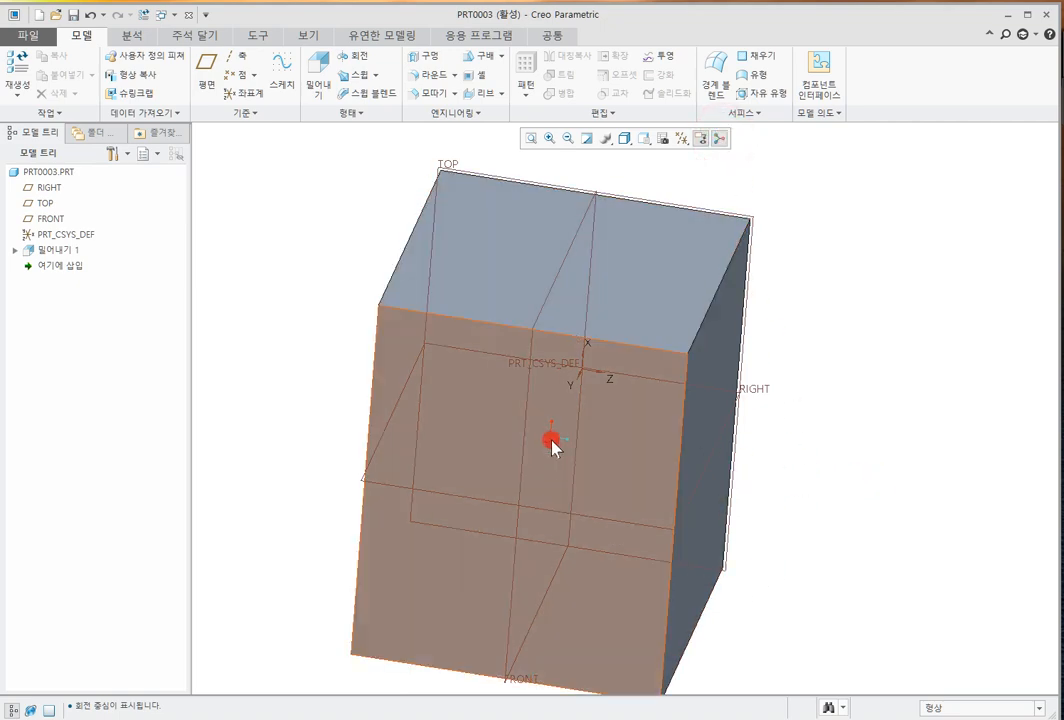
{"action": "middle_click_drag", "start_coordinate": [567, 486], "coordinate": [684, 428]}
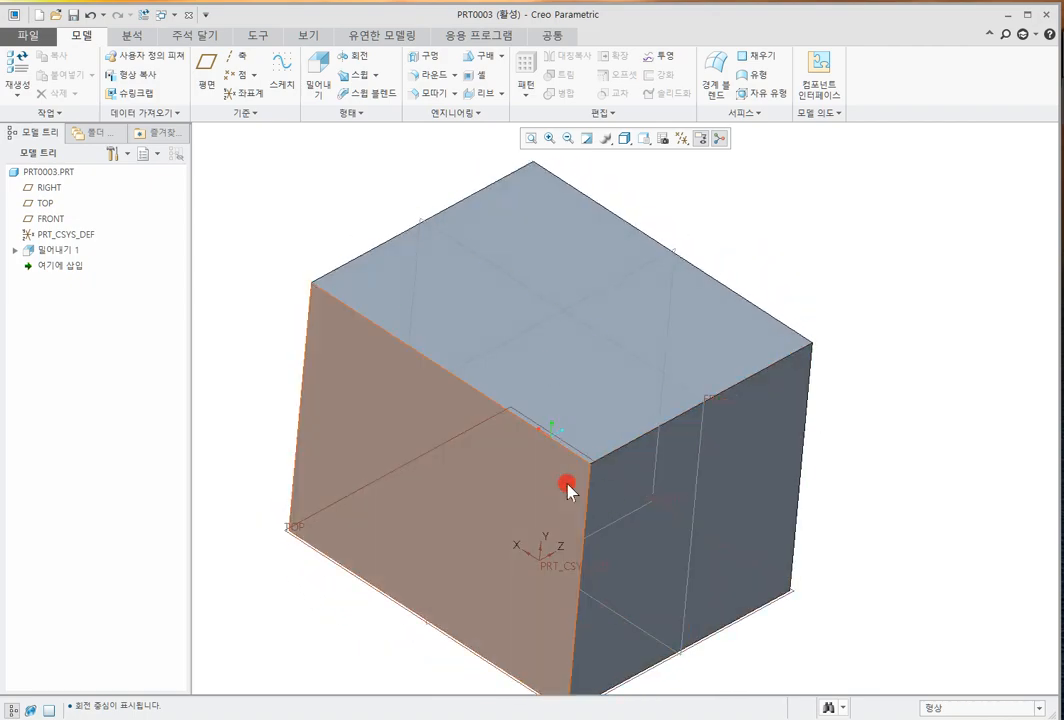
{"action": "middle_click_drag", "start_coordinate": [750, 290], "coordinate": [741, 480]}
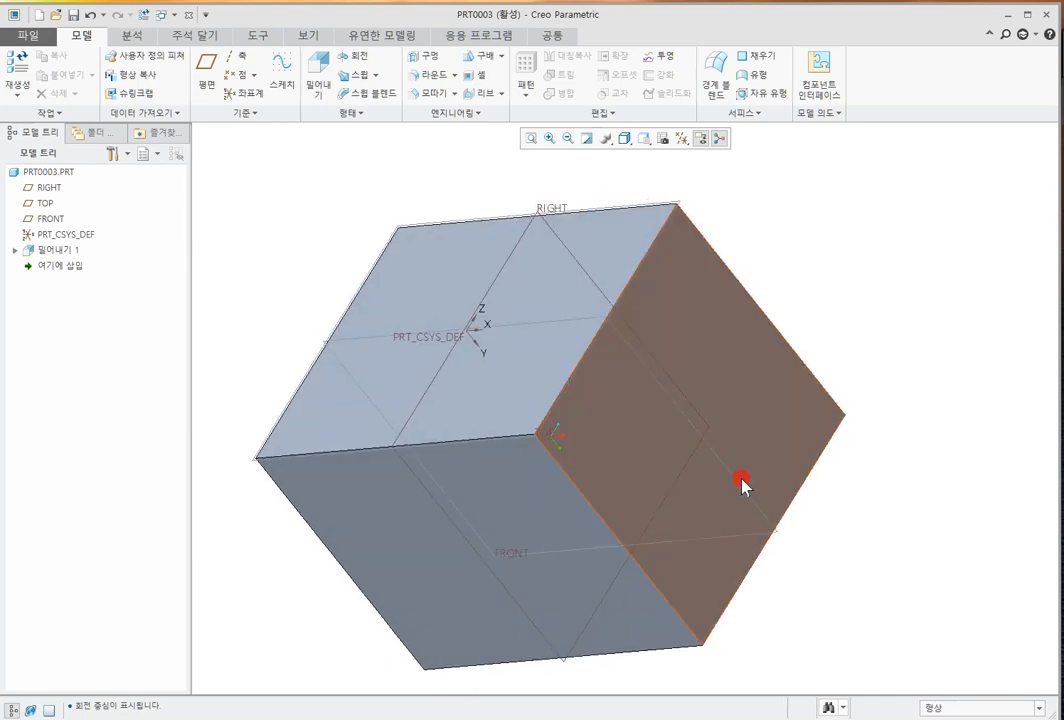
Hide the spin center, orbit the block around the pointer position and restore the standard orientation
{"action": "left_click", "coordinate": [722, 141]}
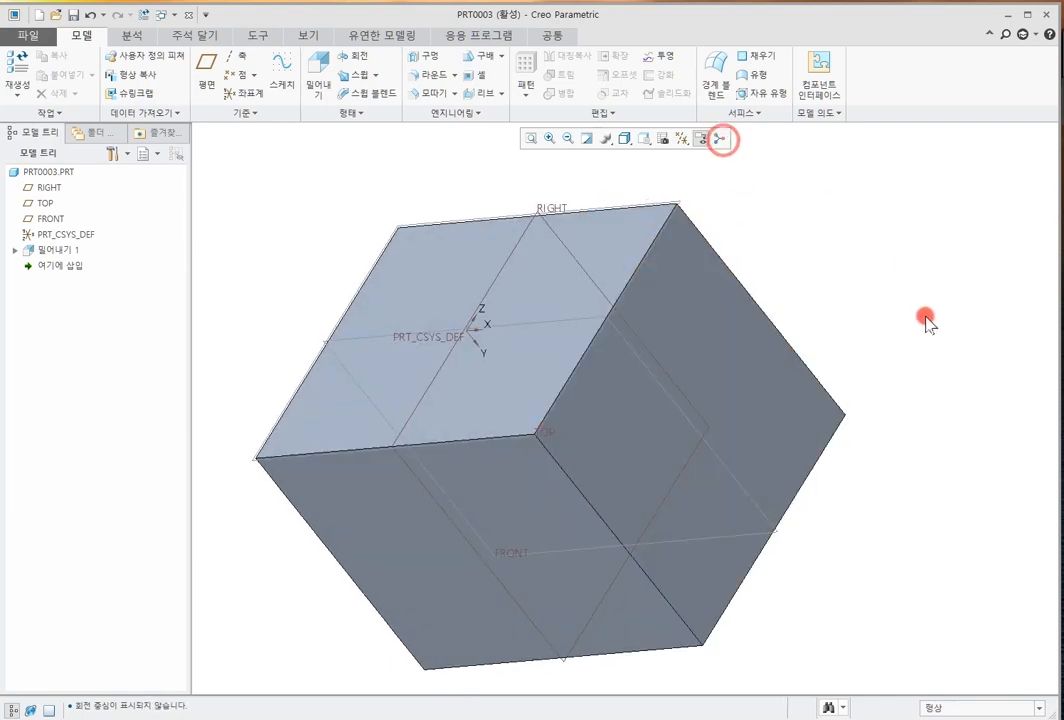
{"action": "middle_click_drag", "start_coordinate": [754, 430], "coordinate": [746, 166]}
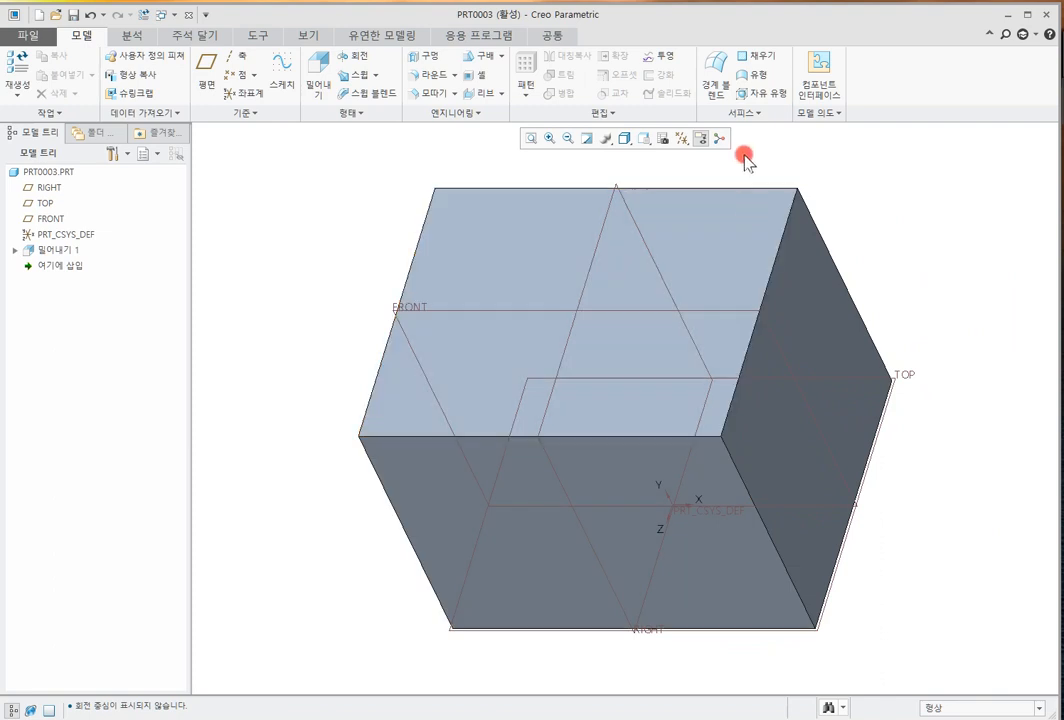
{"action": "middle_click_drag", "start_coordinate": [268, 628], "coordinate": [299, 456]}
{"action": "middle_click_drag", "start_coordinate": [397, 412], "coordinate": [616, 687]}
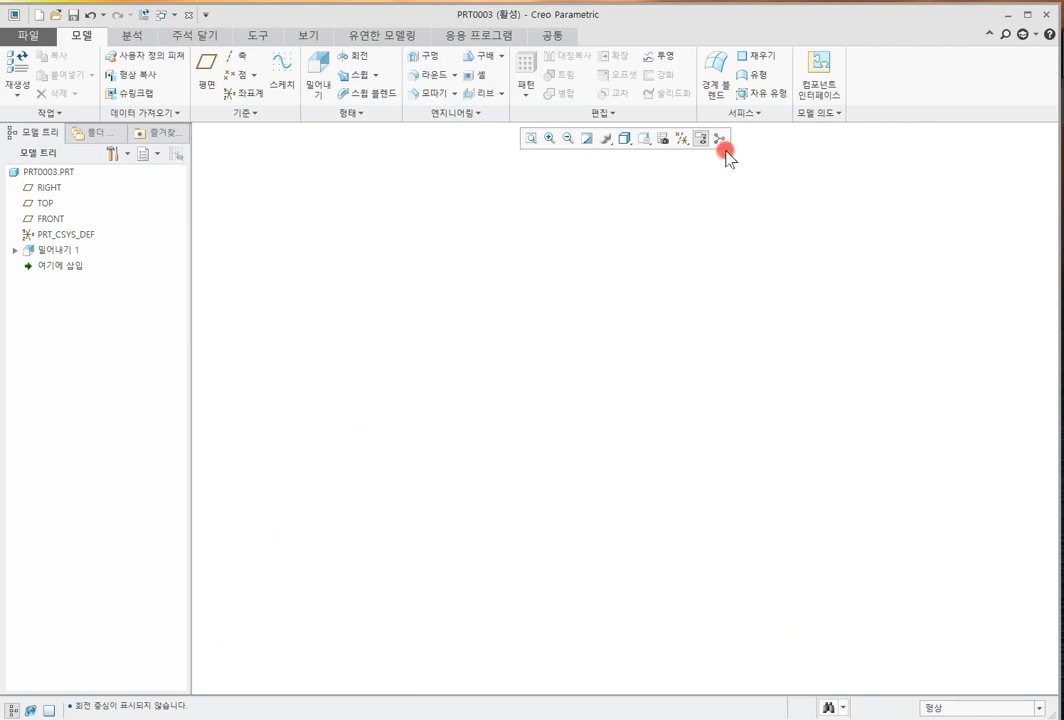
{"action": "key", "text": "ctrl+d"}
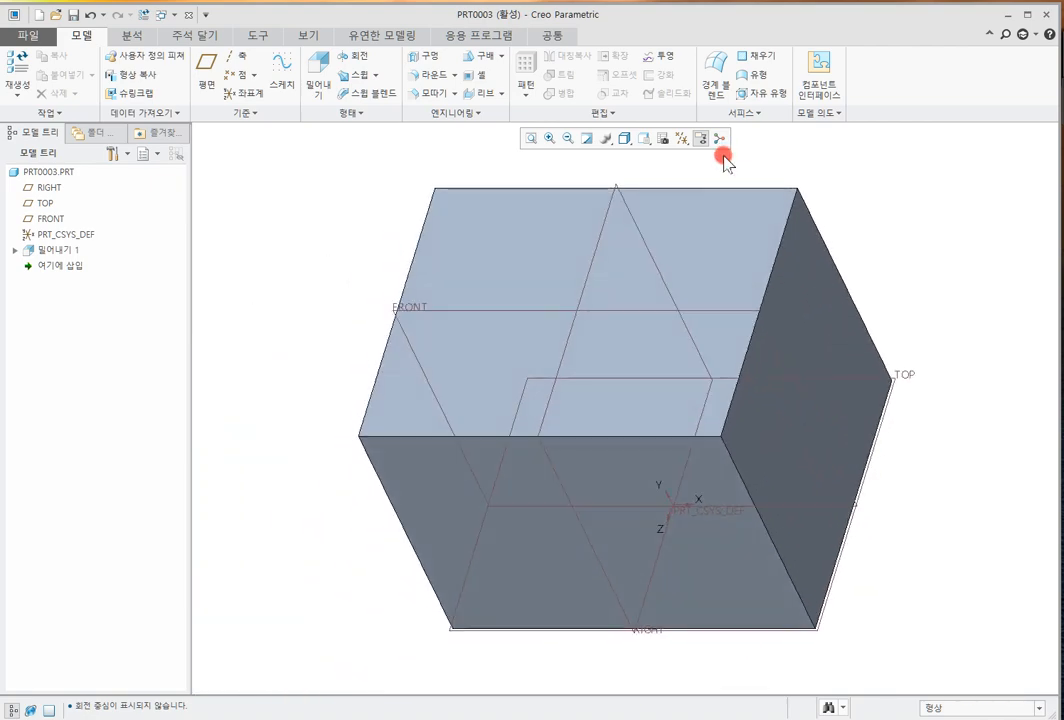
Show the spin center again, orbit the block around it, restore the standard orientation and regenerate the part
{"action": "left_click", "coordinate": [720, 140]}
{"action": "mouse_move", "coordinate": [788, 505]}
{"action": "middle_mouse_down"}
{"action": "mouse_move", "coordinate": [646, 402]}
{"action": "mouse_move", "coordinate": [814, 352]}
{"action": "mouse_move", "coordinate": [860, 475]}
{"action": "mouse_move", "coordinate": [601, 484]}
{"action": "mouse_move", "coordinate": [674, 240]}
{"action": "mouse_move", "coordinate": [832, 305]}
{"action": "mouse_move", "coordinate": [805, 264]}
{"action": "middle_mouse_up"}
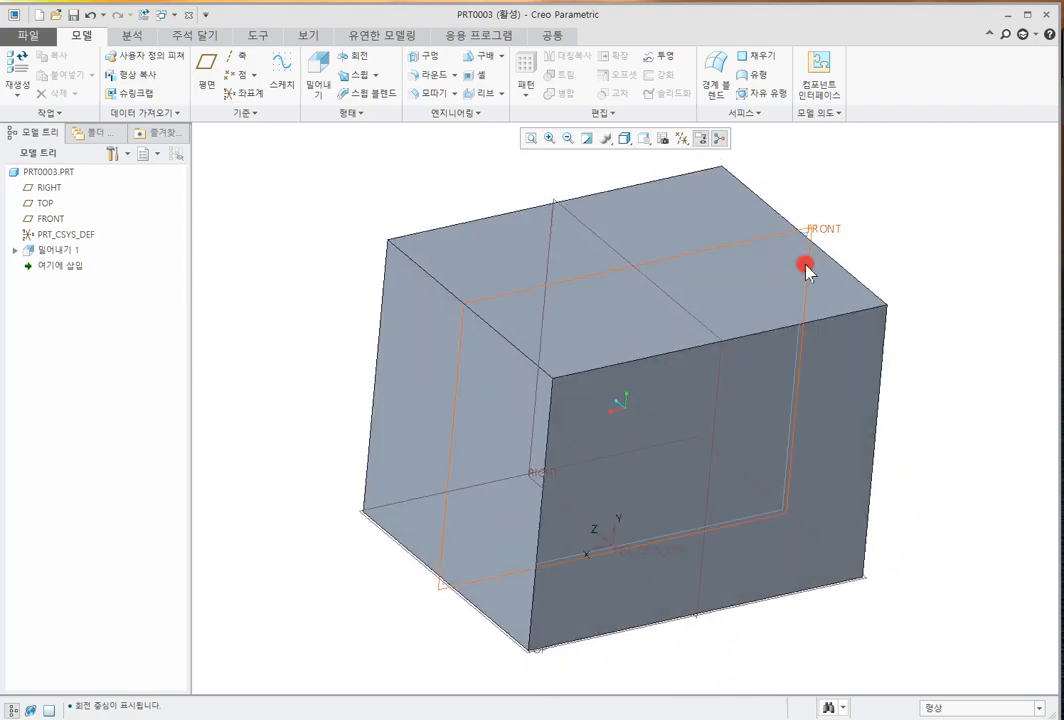
{"action": "key", "text": "ctrl+d"}
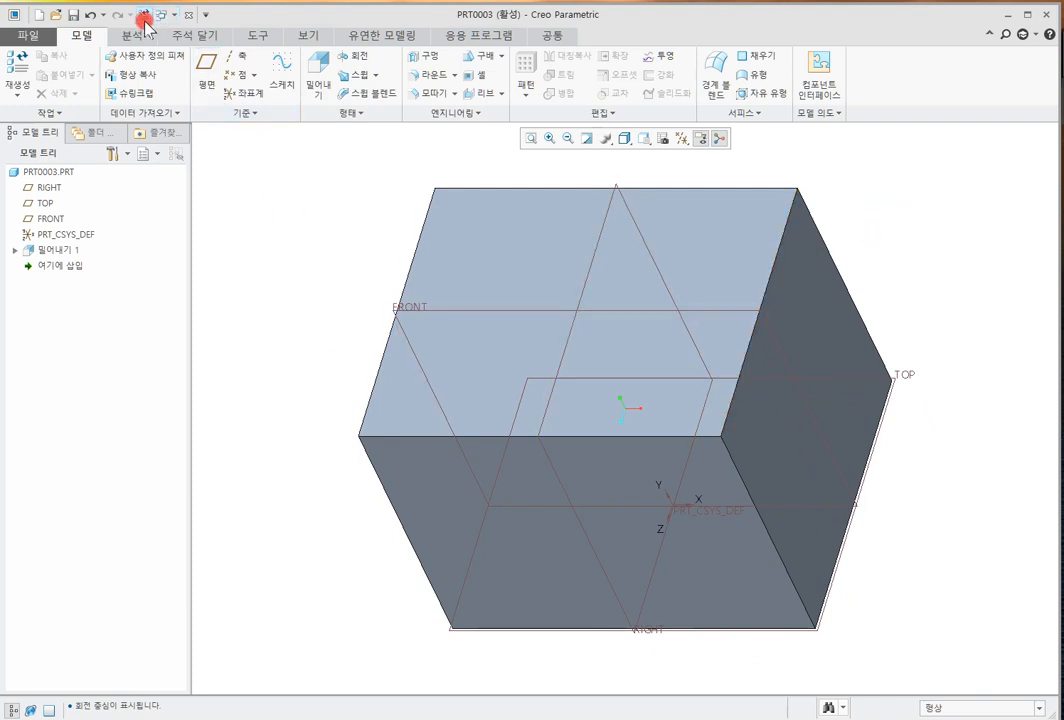
{"action": "key", "text": "ctrl+g"}
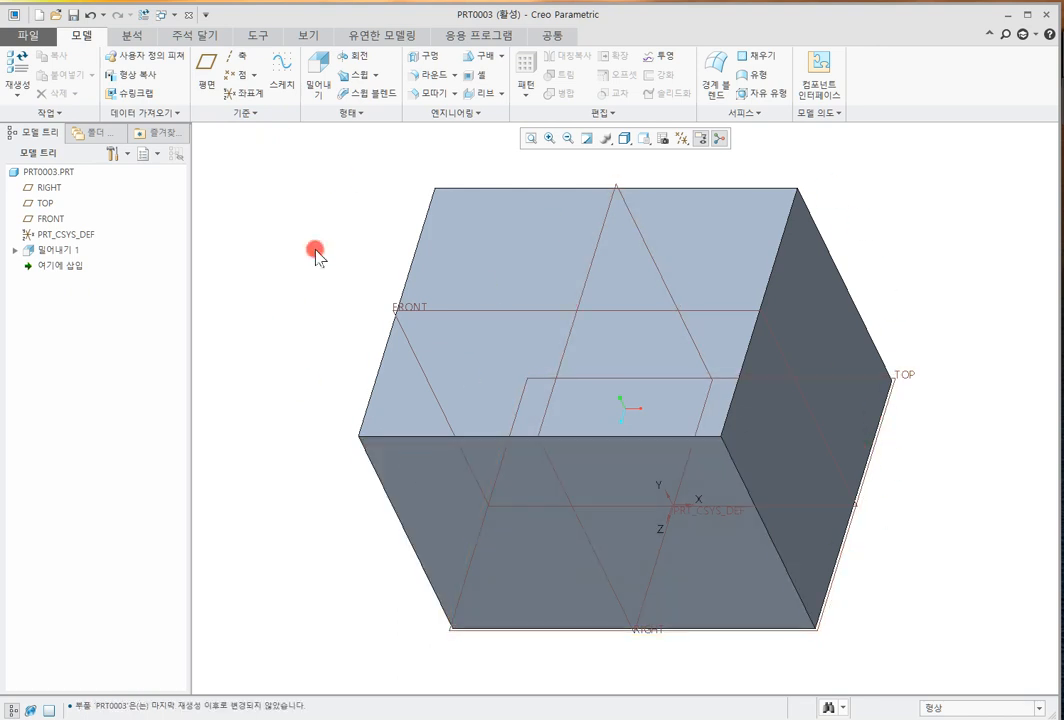
Hide all datum types in the model at once and show them again, doing this twice
{"action": "left_click", "coordinate": [684, 141]}
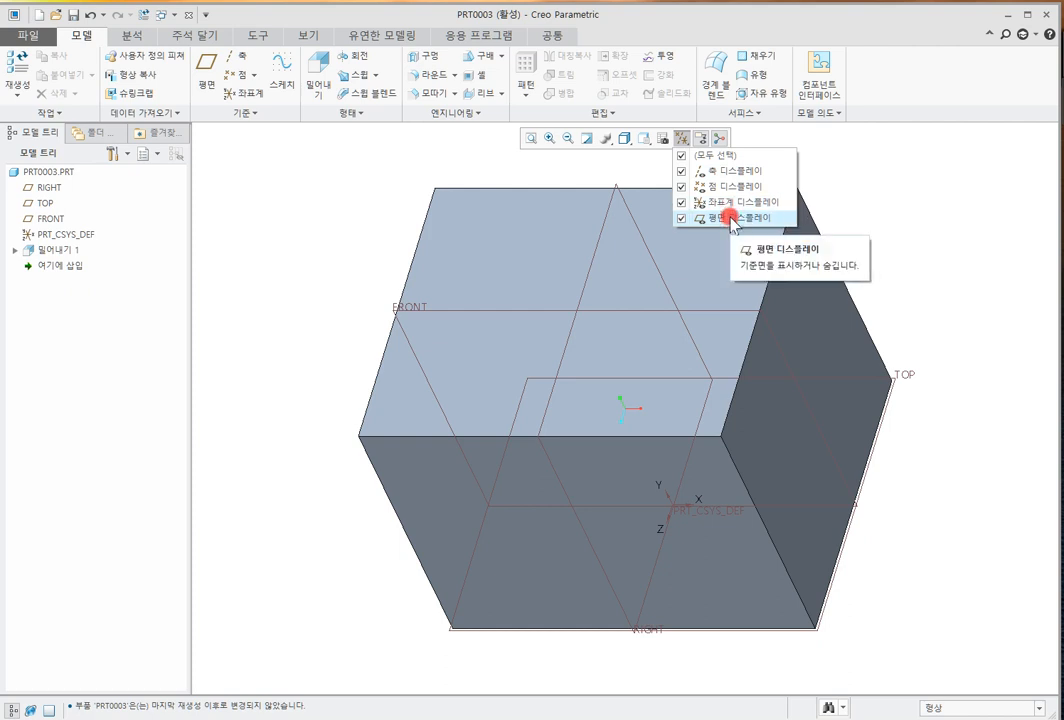
{"action": "left_click", "coordinate": [682, 157]}
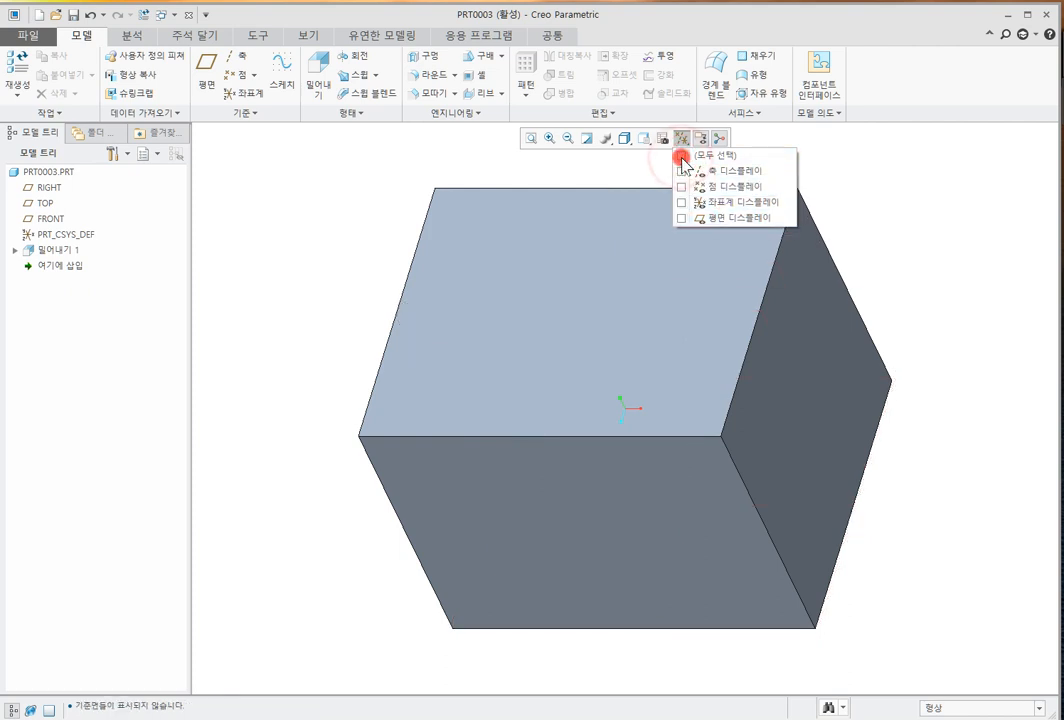
{"action": "left_click", "coordinate": [682, 157]}
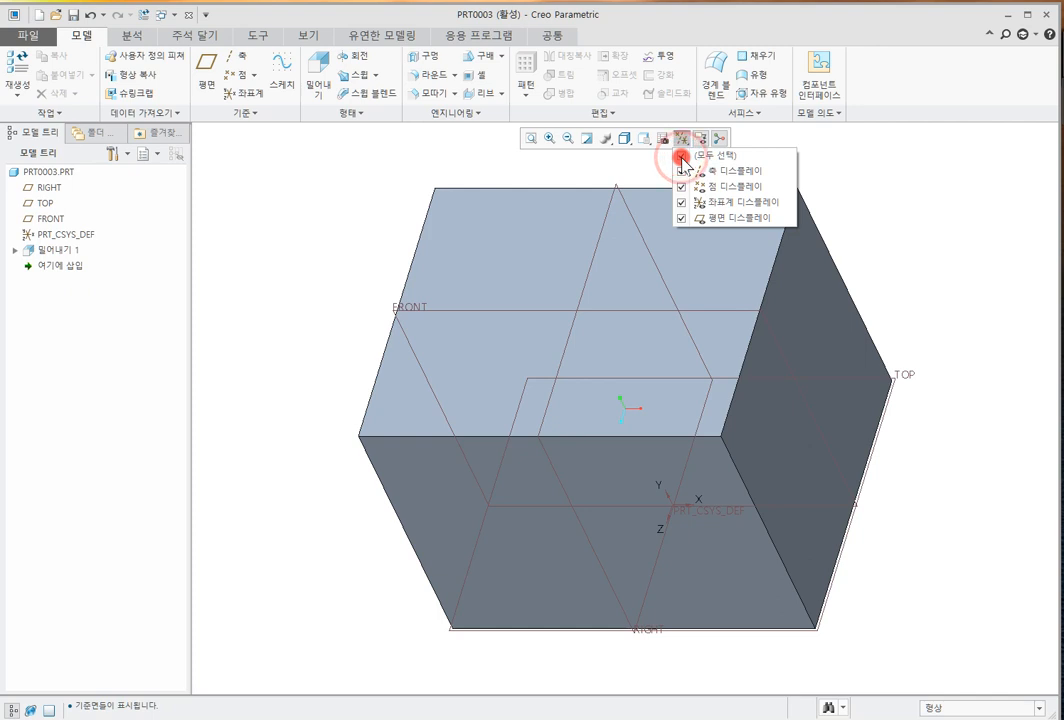
{"action": "left_click", "coordinate": [682, 157]}
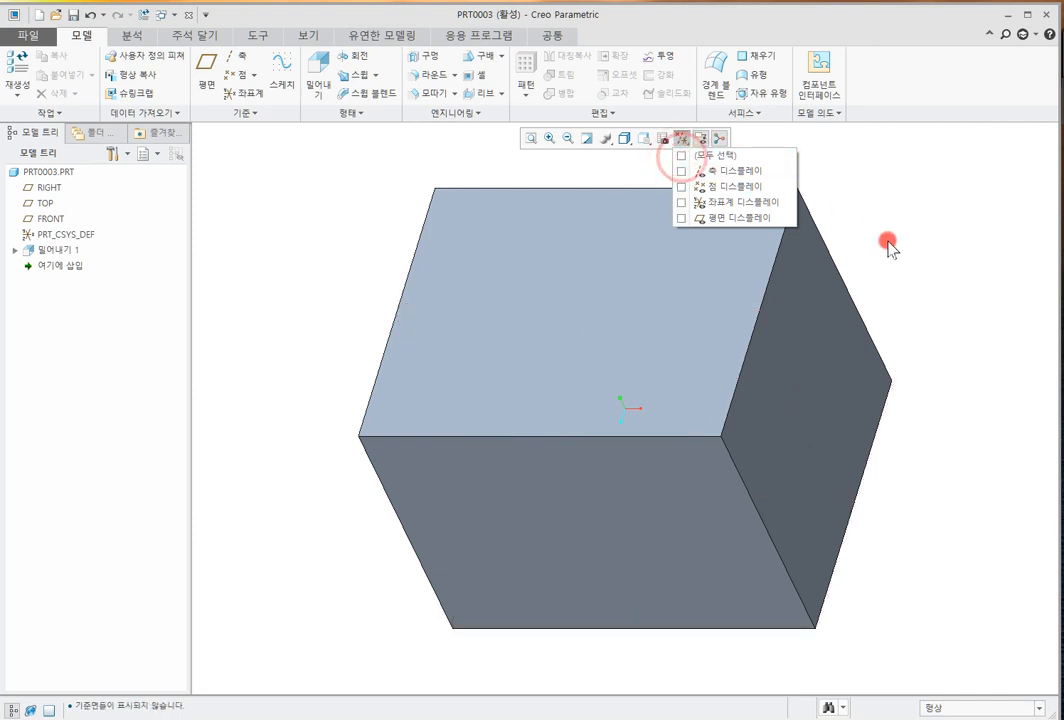
{"action": "left_click", "coordinate": [683, 157]}
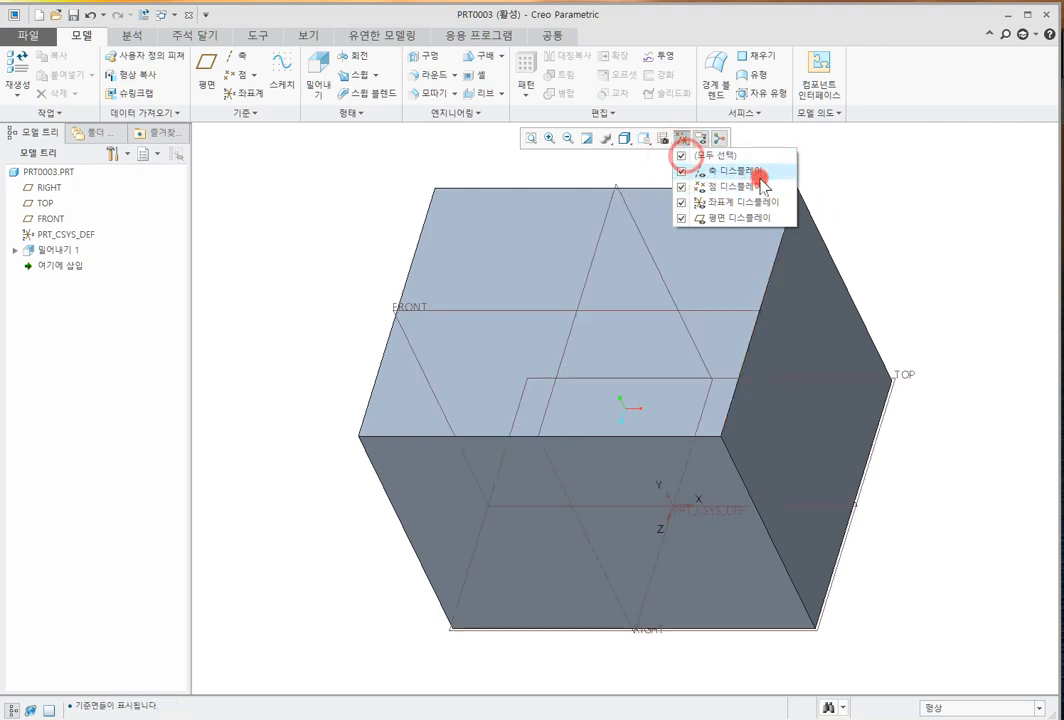
Hide all datums, try displaying points, axes, coordinate systems and planes individually, and show all datum types again
{"action": "left_click", "coordinate": [682, 157]}
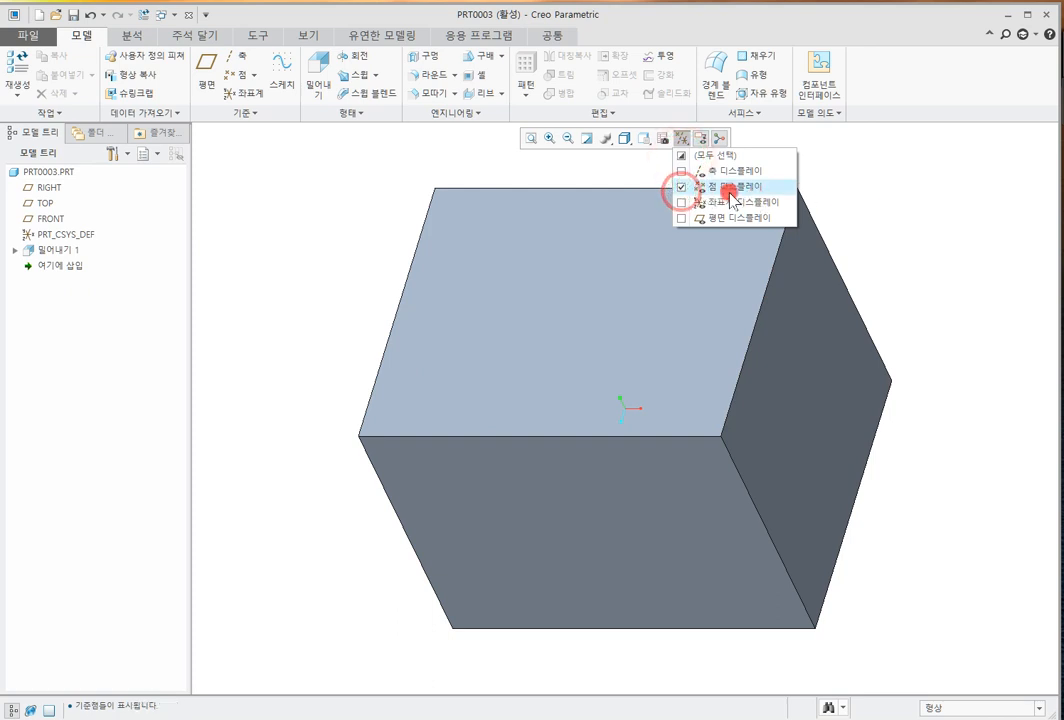
{"action": "left_click", "coordinate": [683, 171]}
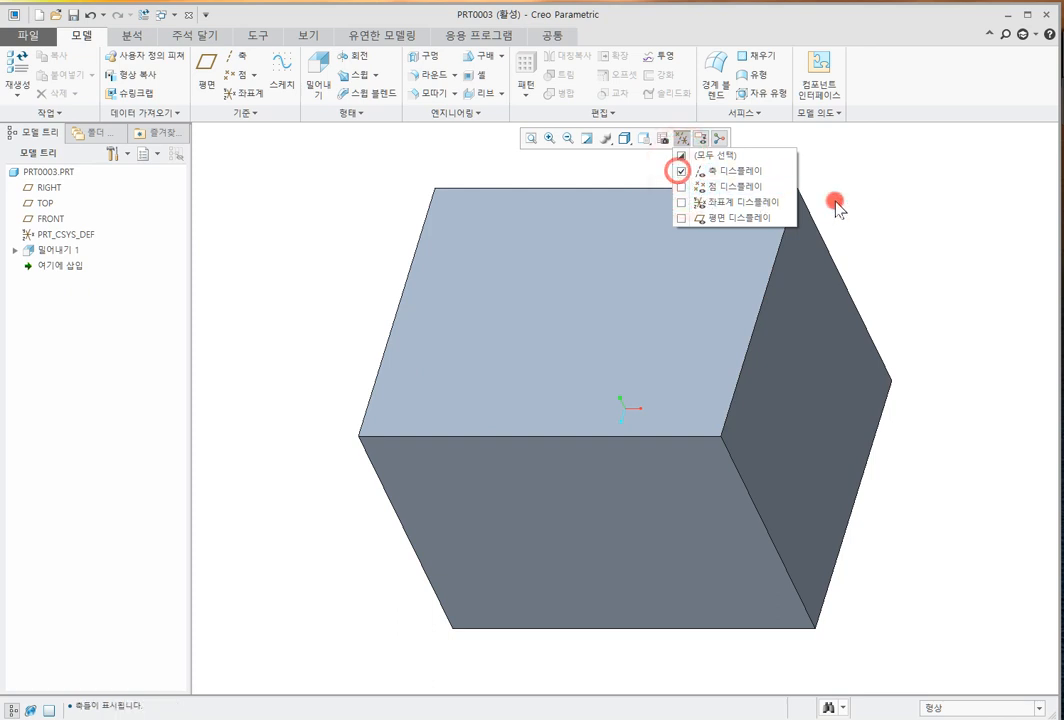
{"action": "left_click", "coordinate": [680, 202]}
{"action": "left_click", "coordinate": [681, 203]}
{"action": "left_click", "coordinate": [682, 218]}
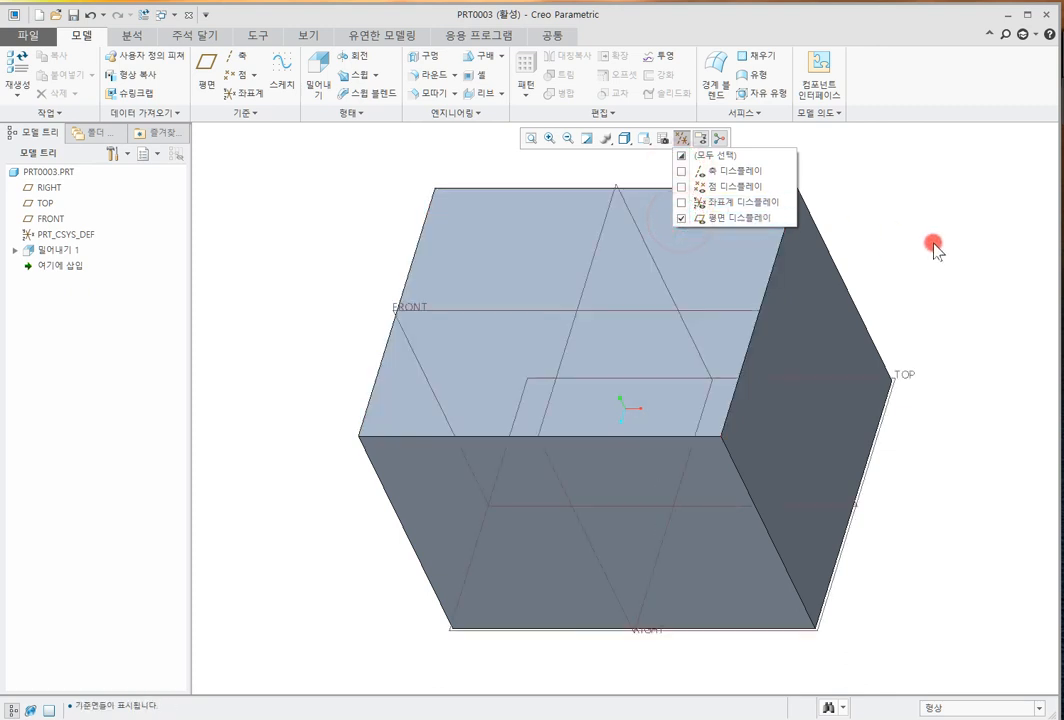
{"action": "left_click", "coordinate": [682, 156]}
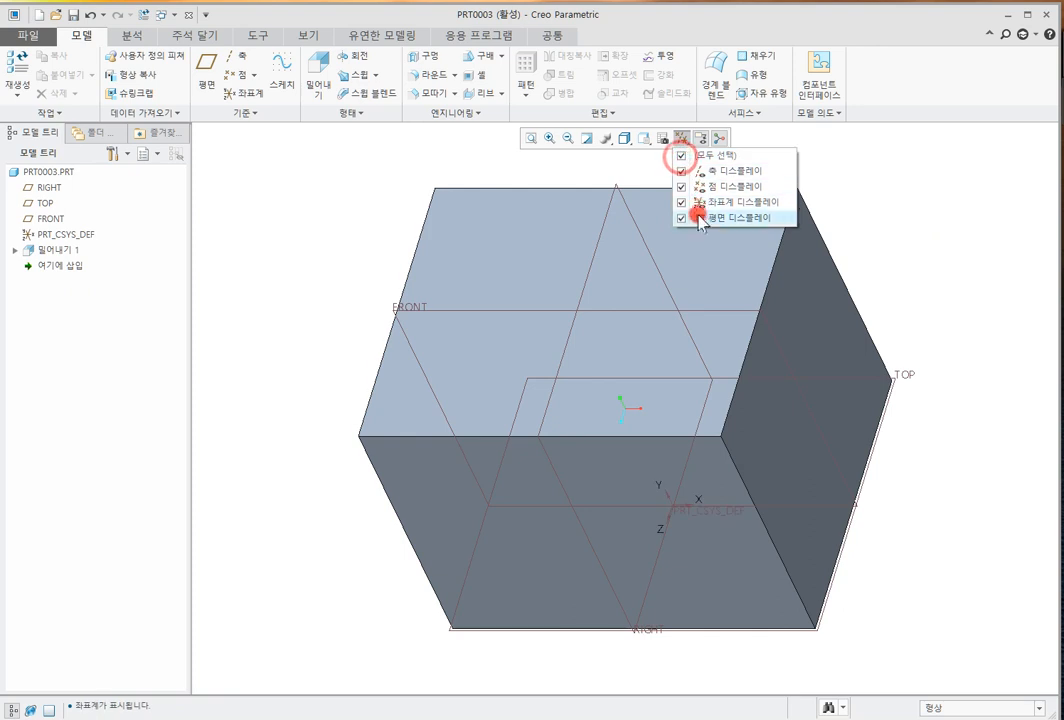
{"action": "left_click", "coordinate": [921, 256]}
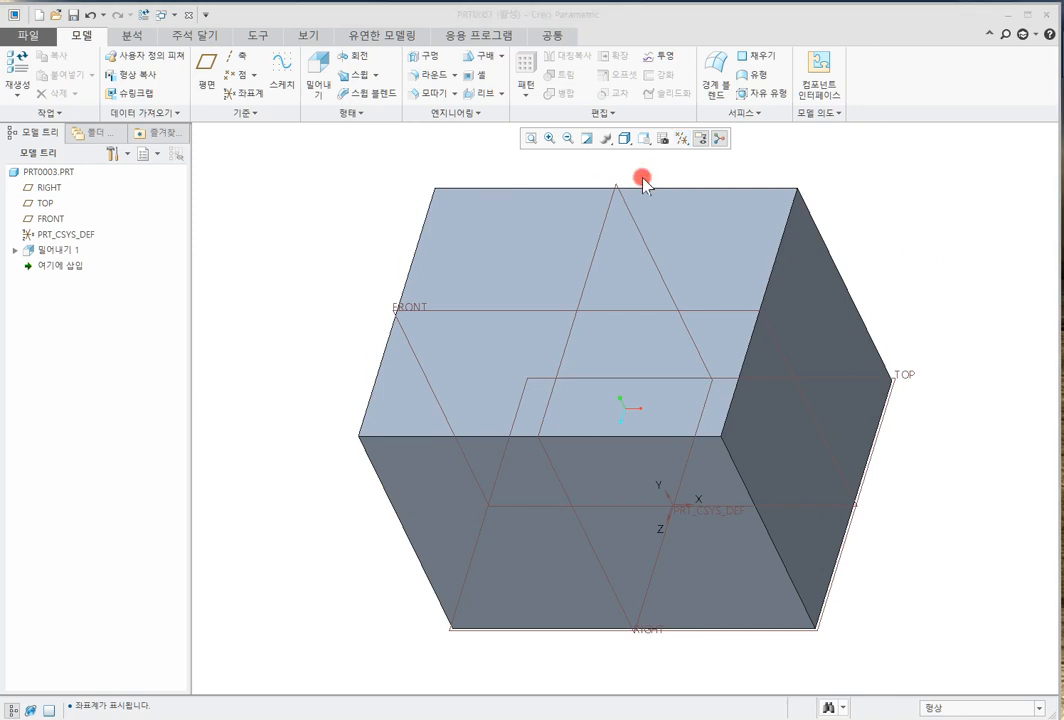
Display the block as Shading With Reflections, orbit it to inspect the shadow, and return to Shading With Edges
{"action": "left_click", "coordinate": [629, 142]}
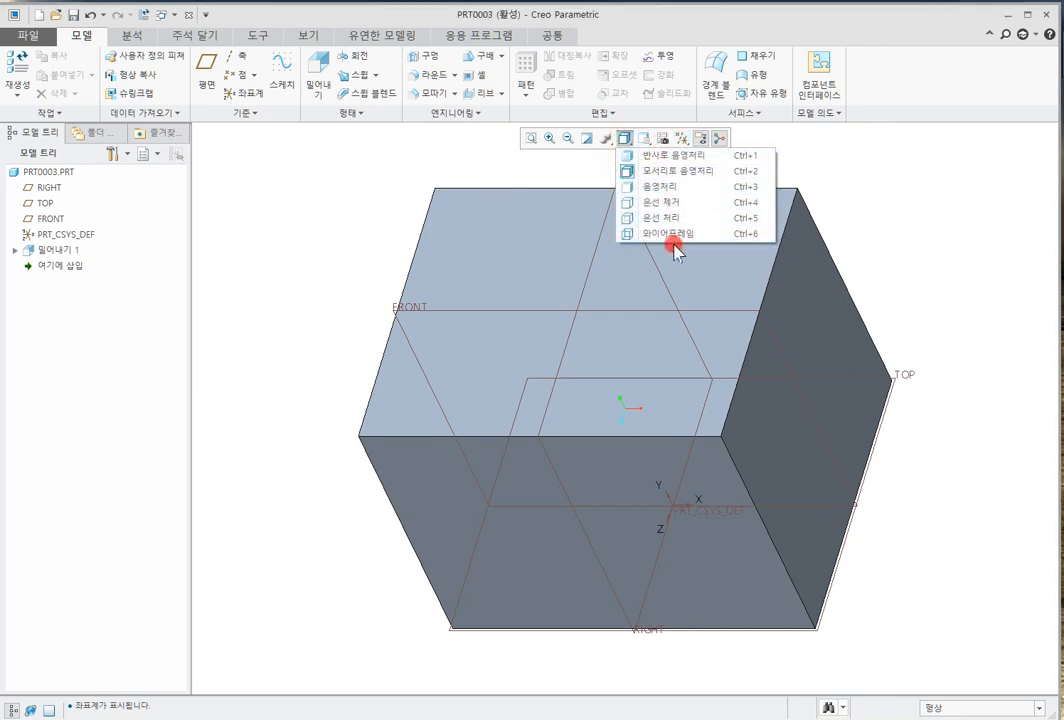
{"action": "left_click", "coordinate": [670, 156]}
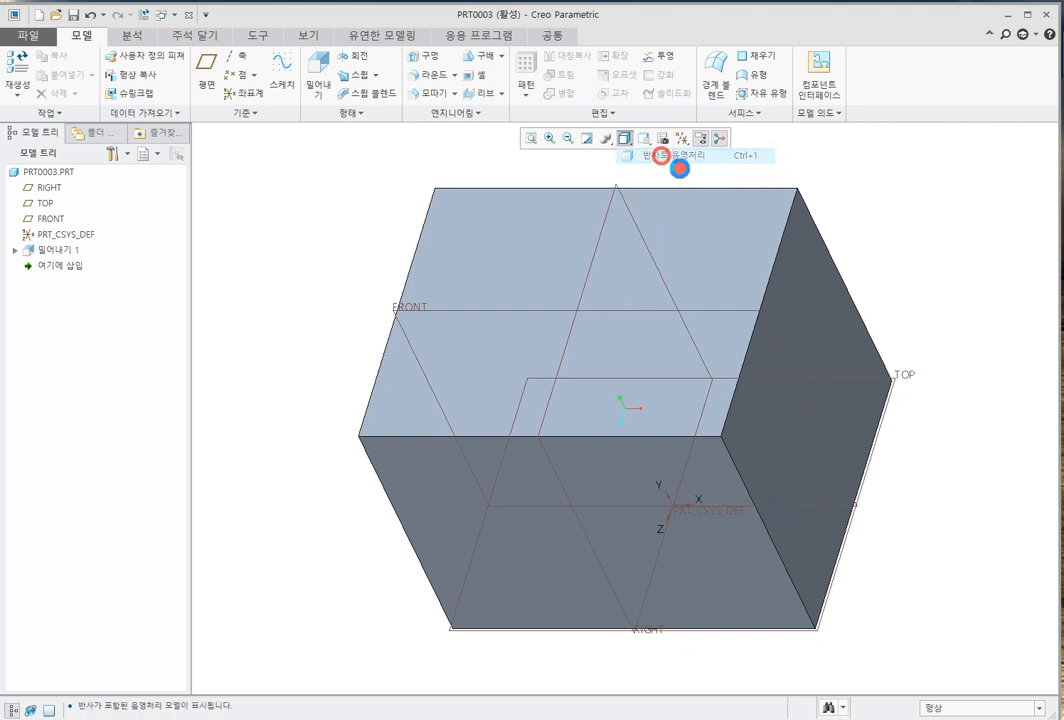
{"action": "mouse_move", "coordinate": [963, 641]}
{"action": "middle_mouse_down"}
{"action": "mouse_move", "coordinate": [910, 541]}
{"action": "mouse_move", "coordinate": [914, 567]}
{"action": "middle_mouse_up"}
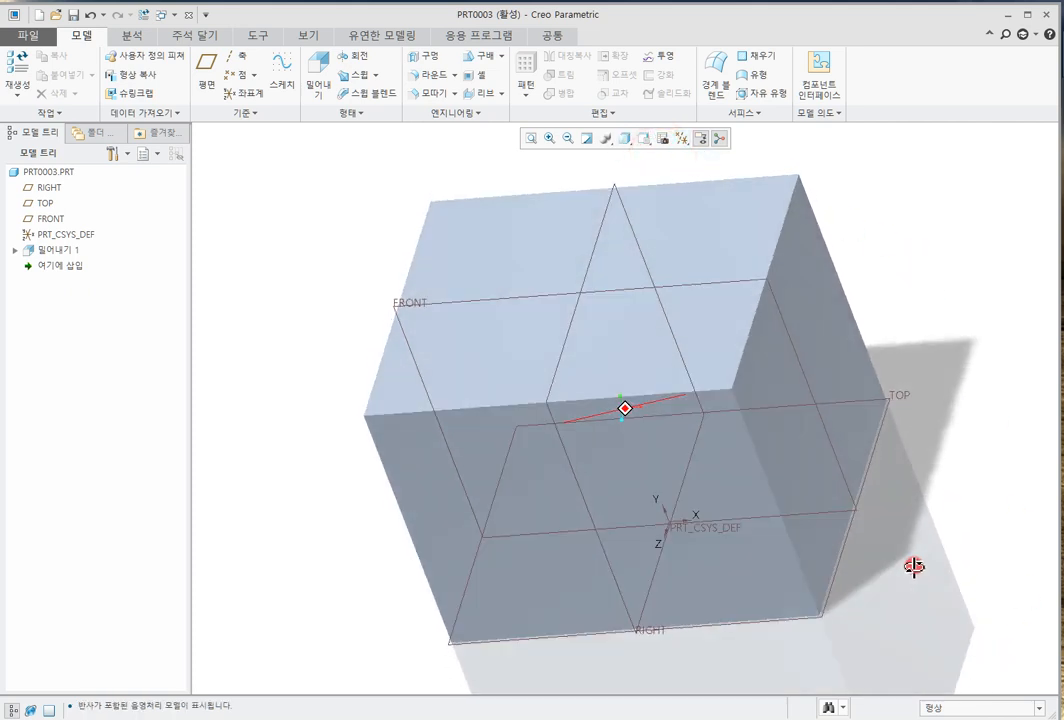
{"action": "left_click", "coordinate": [623, 145]}
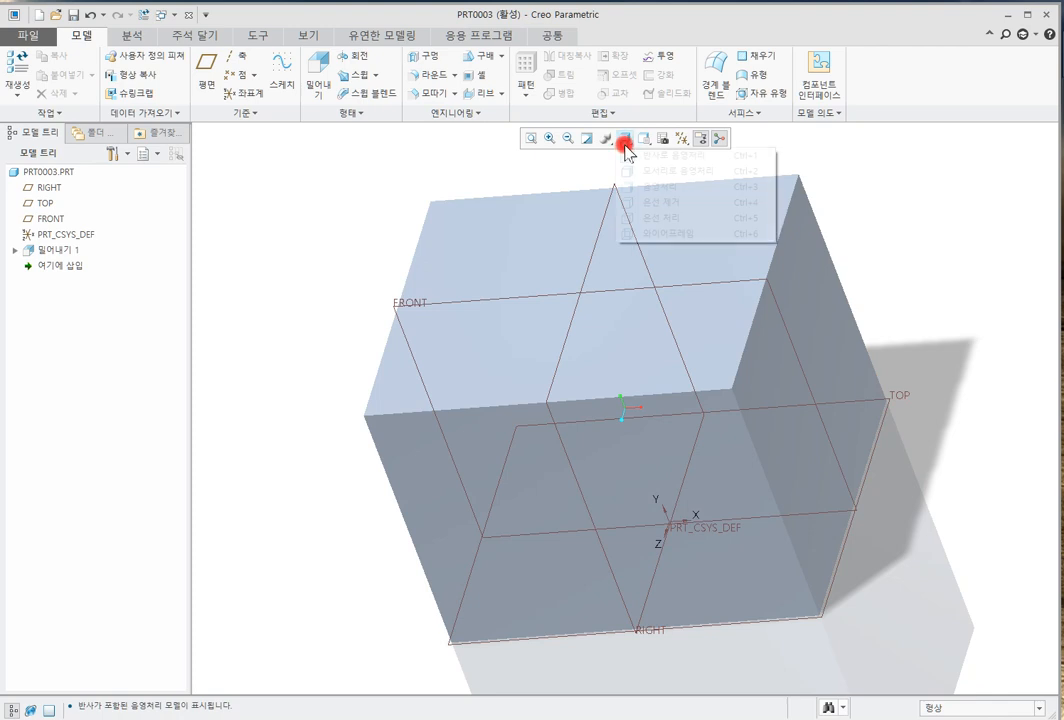
{"action": "left_click", "coordinate": [712, 177]}
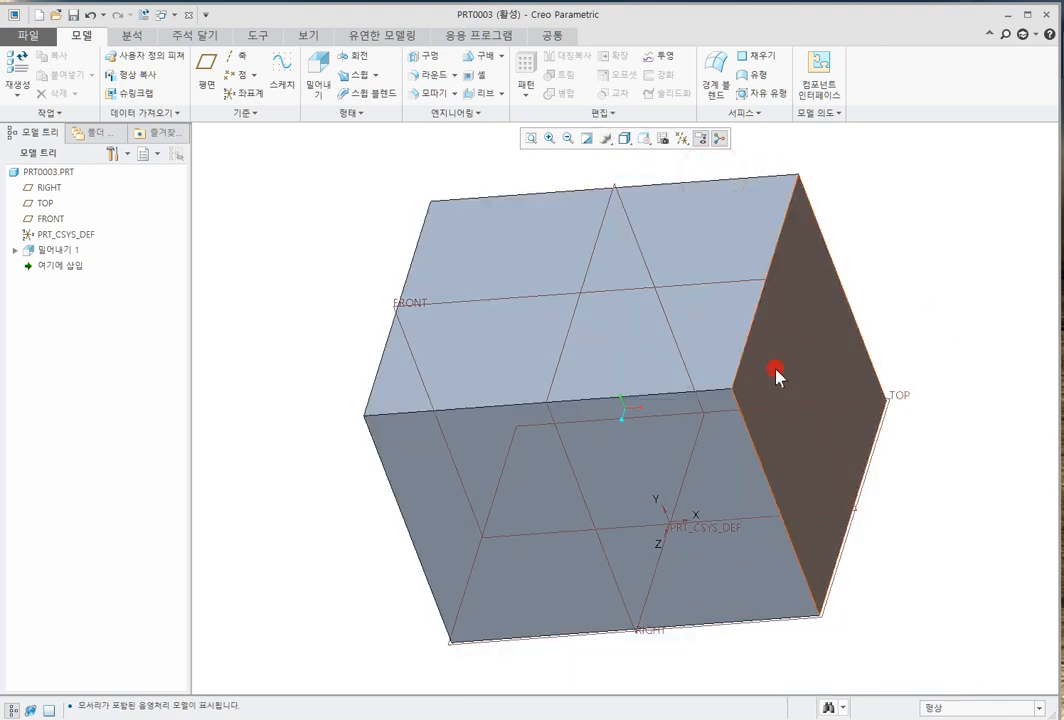
Display the block as Shading without edges and orbit it to inspect its faces
{"action": "middle_click_drag", "start_coordinate": [472, 416], "coordinate": [672, 216]}
{"action": "middle_click_drag", "start_coordinate": [840, 280], "coordinate": [632, 167]}
{"action": "left_click", "coordinate": [627, 142]}
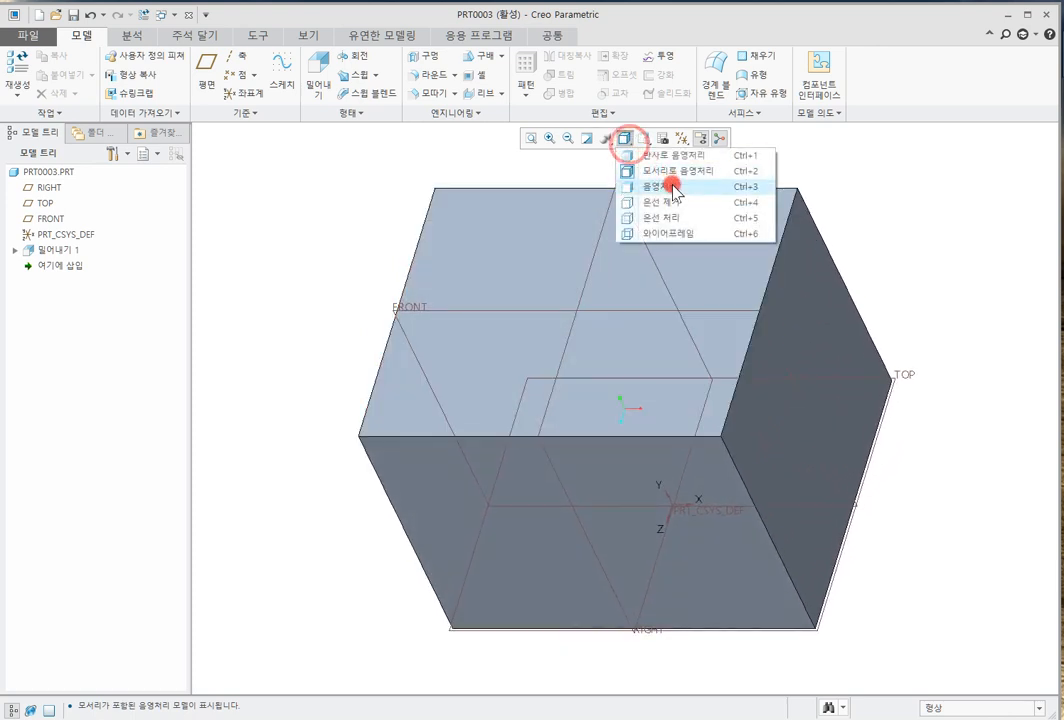
{"action": "left_click", "coordinate": [673, 187]}
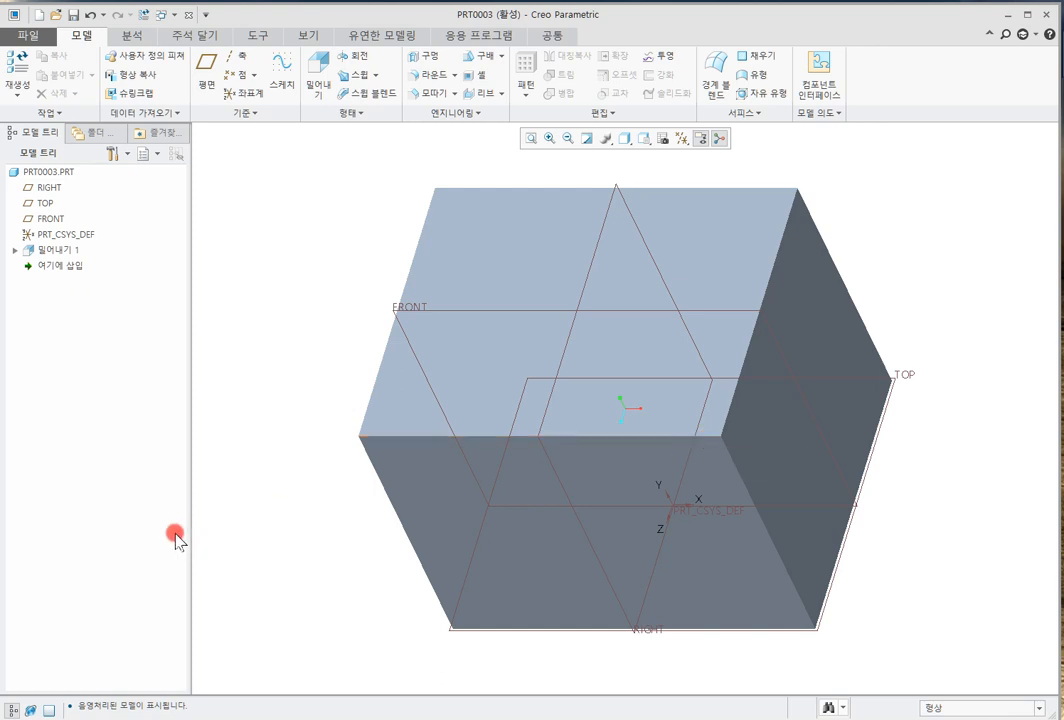
{"action": "mouse_move", "coordinate": [641, 506]}
{"action": "middle_mouse_down"}
{"action": "mouse_move", "coordinate": [703, 435]}
{"action": "mouse_move", "coordinate": [681, 461]}
{"action": "mouse_move", "coordinate": [698, 487]}
{"action": "mouse_move", "coordinate": [690, 475]}
{"action": "middle_mouse_up"}
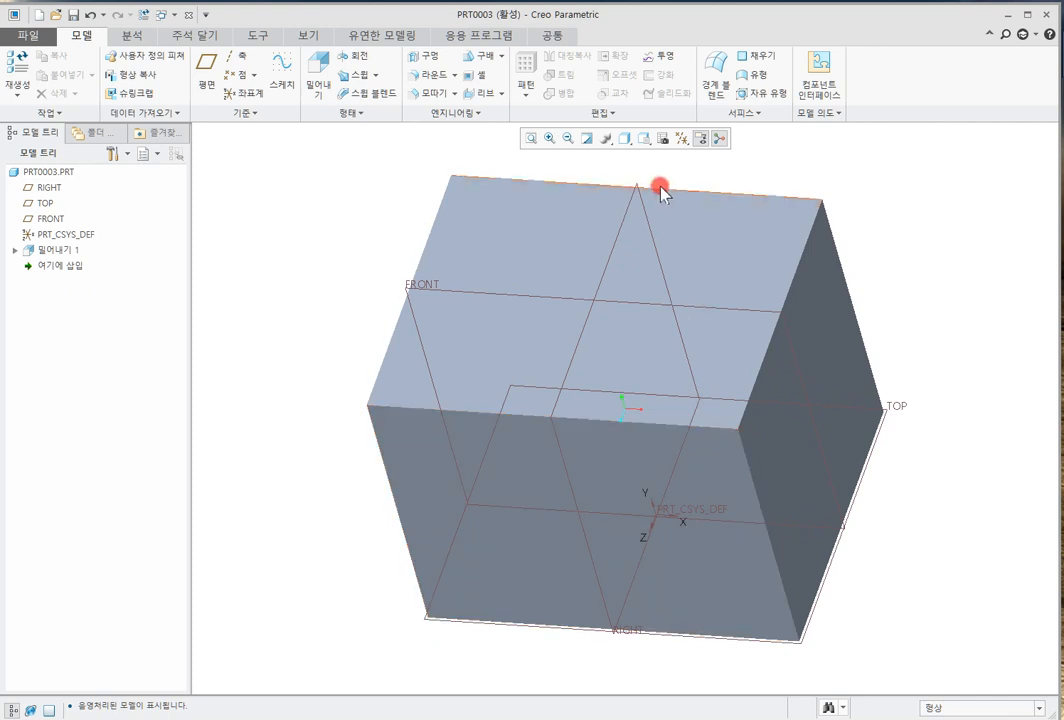
Display the block as No Hidden and hide all datum types so that only its visible edges remain
{"action": "left_click", "coordinate": [630, 139]}
{"action": "left_click", "coordinate": [705, 202]}
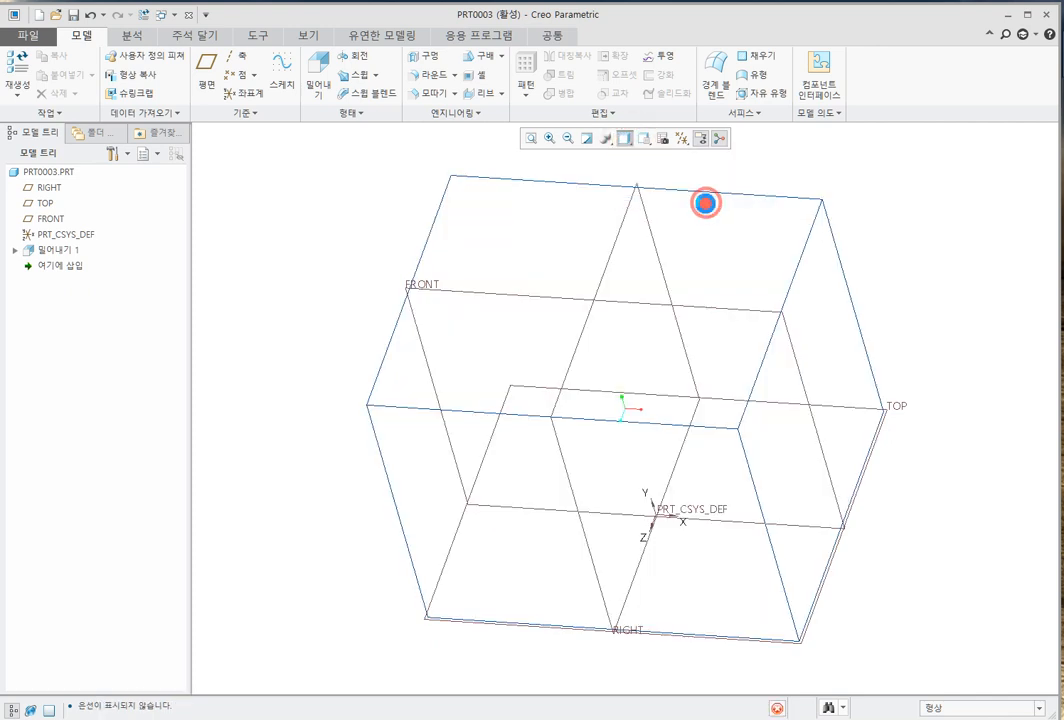
{"action": "key", "text": "ctrl+d"}
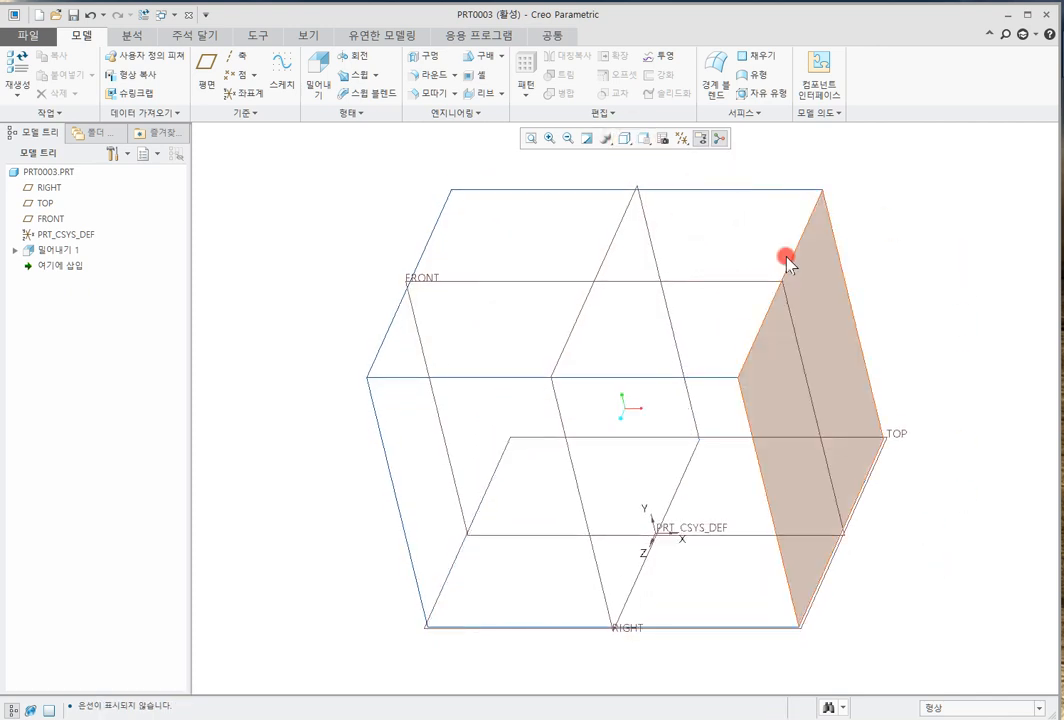
{"action": "left_click", "coordinate": [681, 139]}
{"action": "left_click", "coordinate": [681, 155]}
{"action": "left_click", "coordinate": [865, 166]}
{"action": "mouse_move", "coordinate": [895, 247]}
{"action": "middle_mouse_down"}
{"action": "mouse_move", "coordinate": [912, 268]}
{"action": "mouse_move", "coordinate": [906, 250]}
{"action": "mouse_move", "coordinate": [916, 248]}
{"action": "mouse_move", "coordinate": [926, 267]}
{"action": "middle_mouse_up"}
Display the block as Hidden Line and in turn as Wireframe, orbiting it in each style to compare the rear edges
{"action": "left_click", "coordinate": [625, 139]}
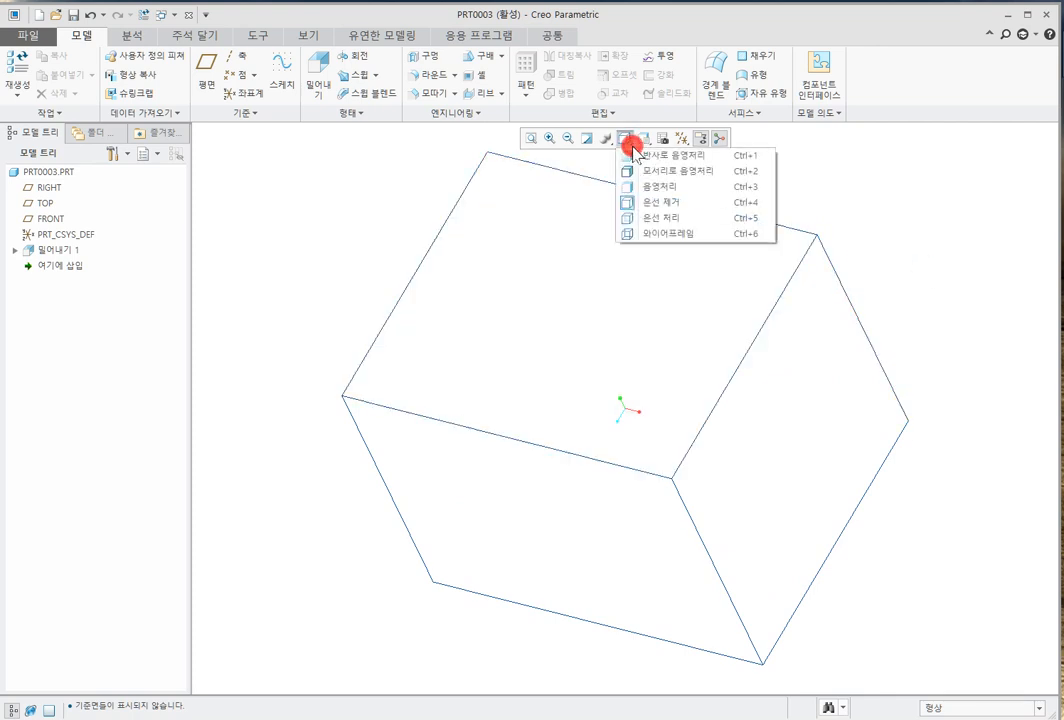
{"action": "left_click", "coordinate": [709, 220]}
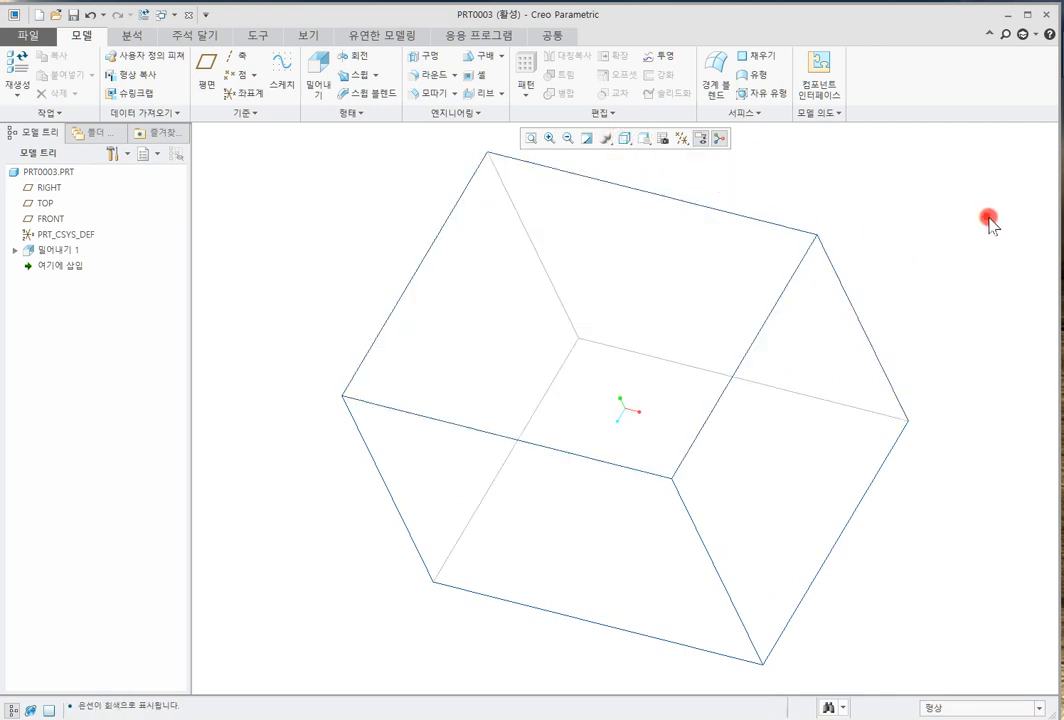
{"action": "middle_click_drag", "start_coordinate": [940, 337], "coordinate": [940, 307]}
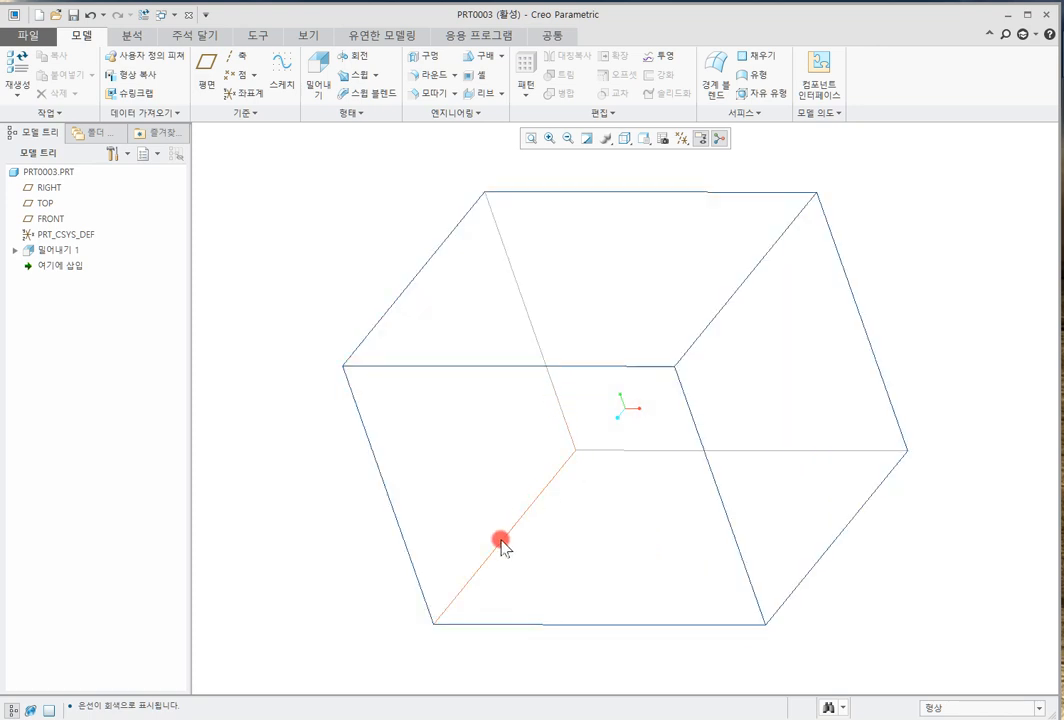
{"action": "mouse_move", "coordinate": [902, 544]}
{"action": "middle_mouse_down"}
{"action": "mouse_move", "coordinate": [943, 520]}
{"action": "mouse_move", "coordinate": [935, 509]}
{"action": "middle_mouse_up"}
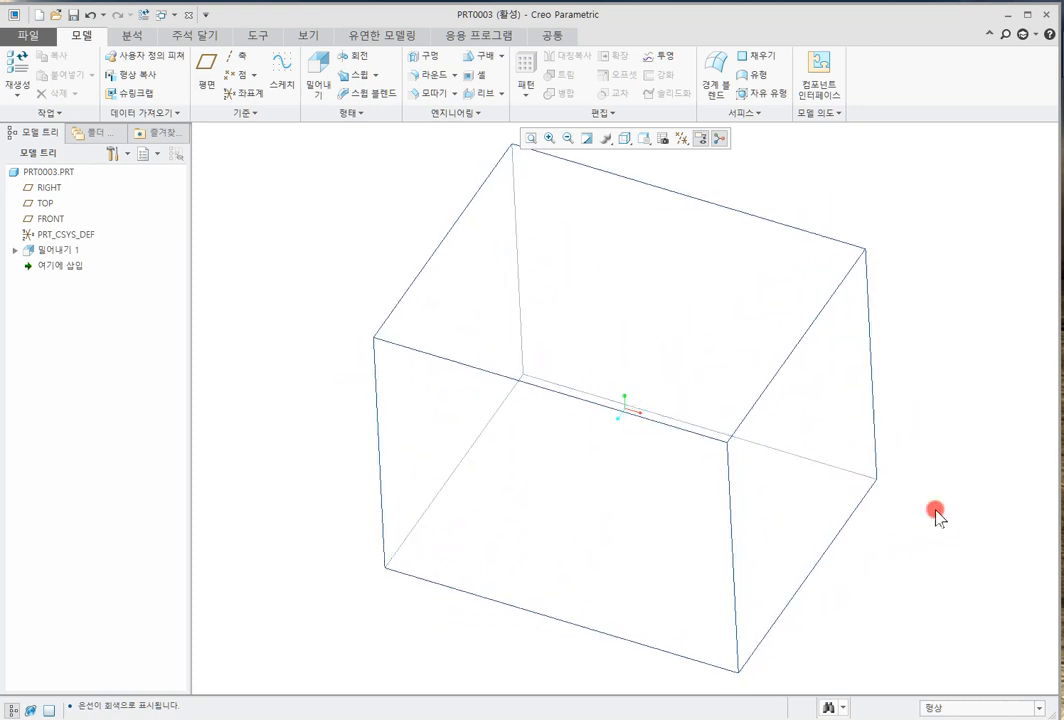
{"action": "left_click", "coordinate": [624, 138]}
{"action": "left_click", "coordinate": [639, 233]}
{"action": "mouse_move", "coordinate": [969, 238]}
{"action": "middle_mouse_down"}
{"action": "mouse_move", "coordinate": [914, 397]}
{"action": "mouse_move", "coordinate": [938, 361]}
{"action": "mouse_move", "coordinate": [973, 371]}
{"action": "mouse_move", "coordinate": [893, 373]}
{"action": "mouse_move", "coordinate": [910, 404]}
{"action": "middle_mouse_up"}
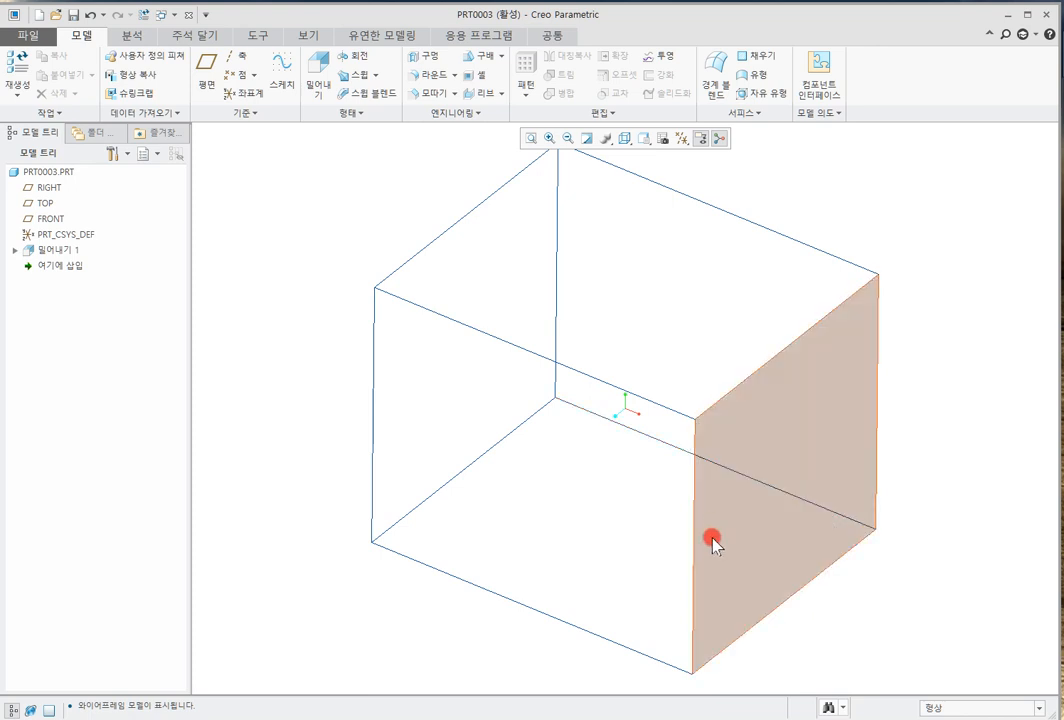
Switch the block to Shading With Edges and back to Wireframe, and pick a rear bottom edge before clearing the selection
{"action": "left_click", "coordinate": [622, 137]}
{"action": "left_click", "coordinate": [653, 171]}
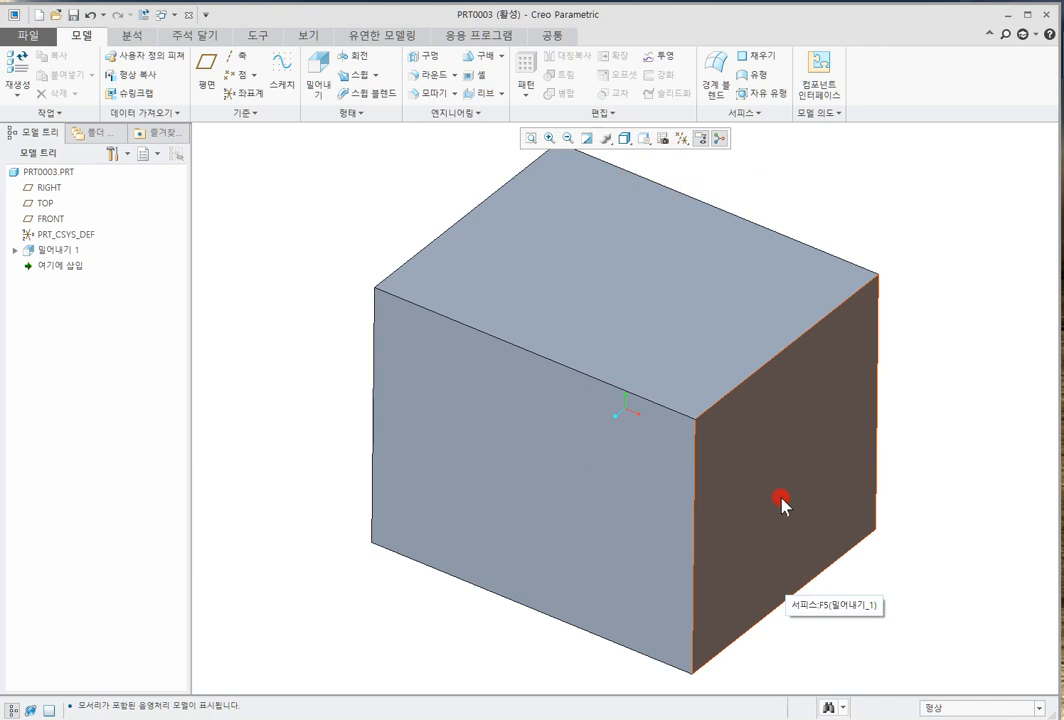
{"action": "left_click", "coordinate": [624, 138]}
{"action": "left_click", "coordinate": [638, 233]}
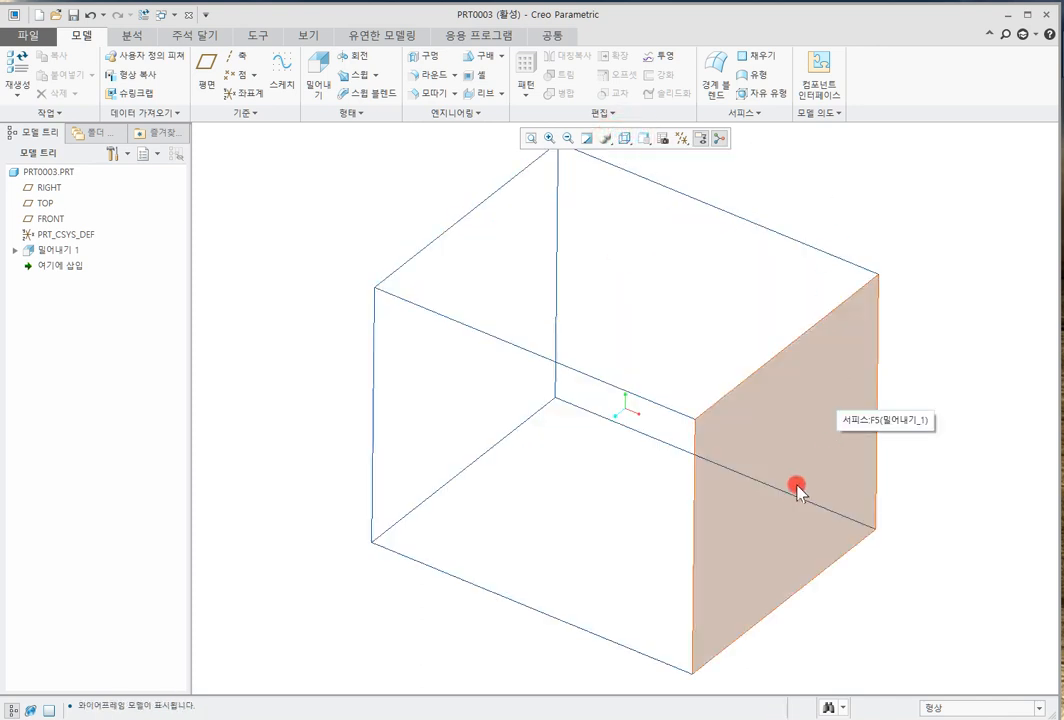
{"action": "left_click", "coordinate": [787, 494]}
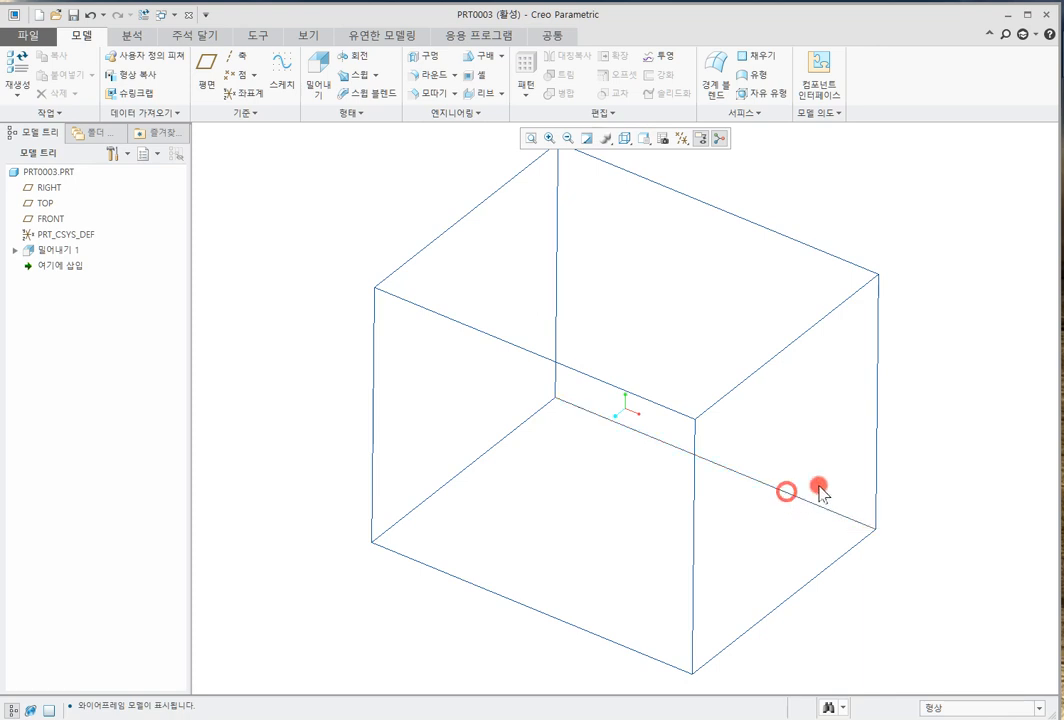
{"action": "left_click", "coordinate": [938, 484]}
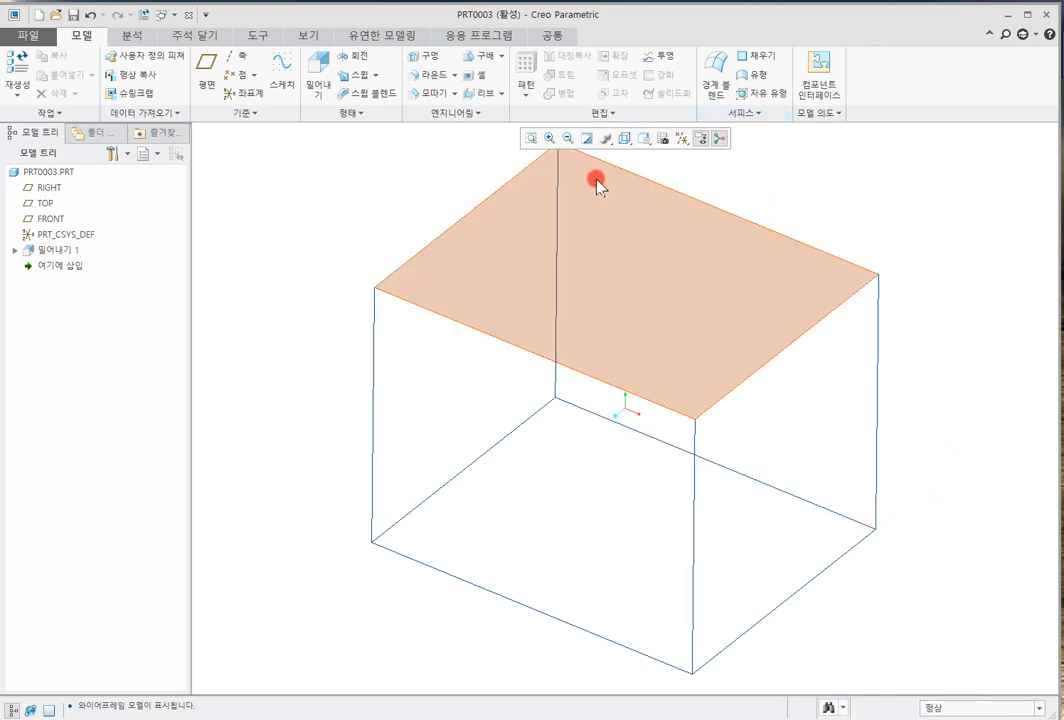
Return the block to Shading With Edges and close the part
{"action": "left_click", "coordinate": [625, 138]}
{"action": "left_click", "coordinate": [634, 170]}
{"action": "left_click", "coordinate": [413, 185]}
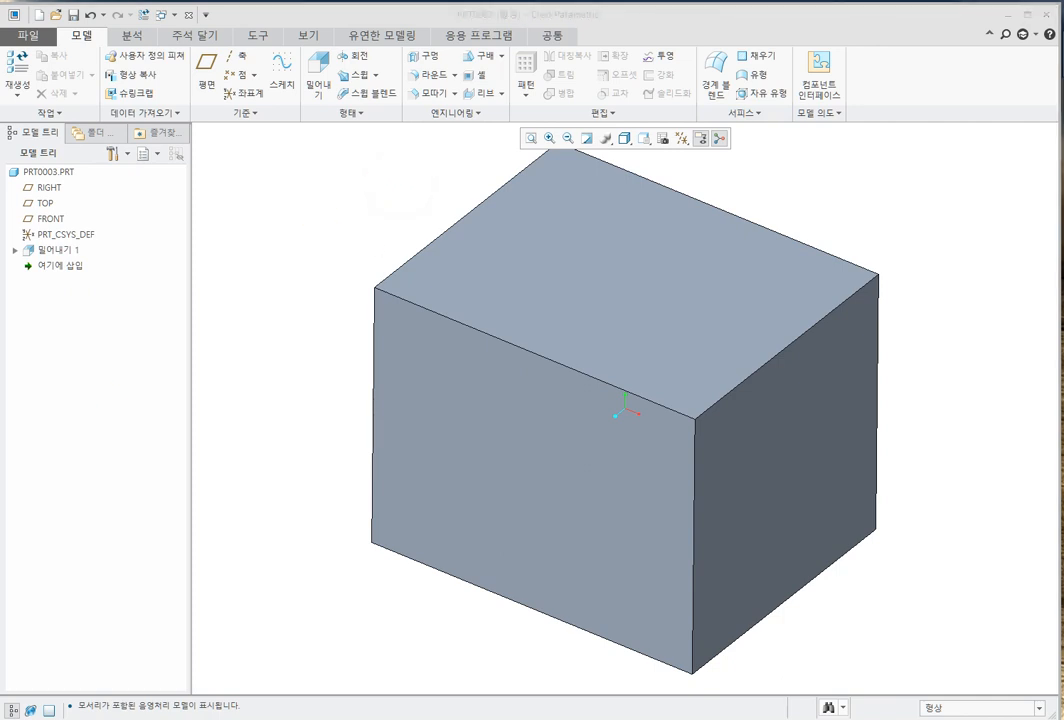
{"action": "left_click", "coordinate": [866, 152]}
{"action": "left_click", "coordinate": [188, 14]}
Start opening a file and browse to the folder C:\Program Files\PTC\Creo 4.0\M020
{"action": "left_click", "coordinate": [50, 66]}
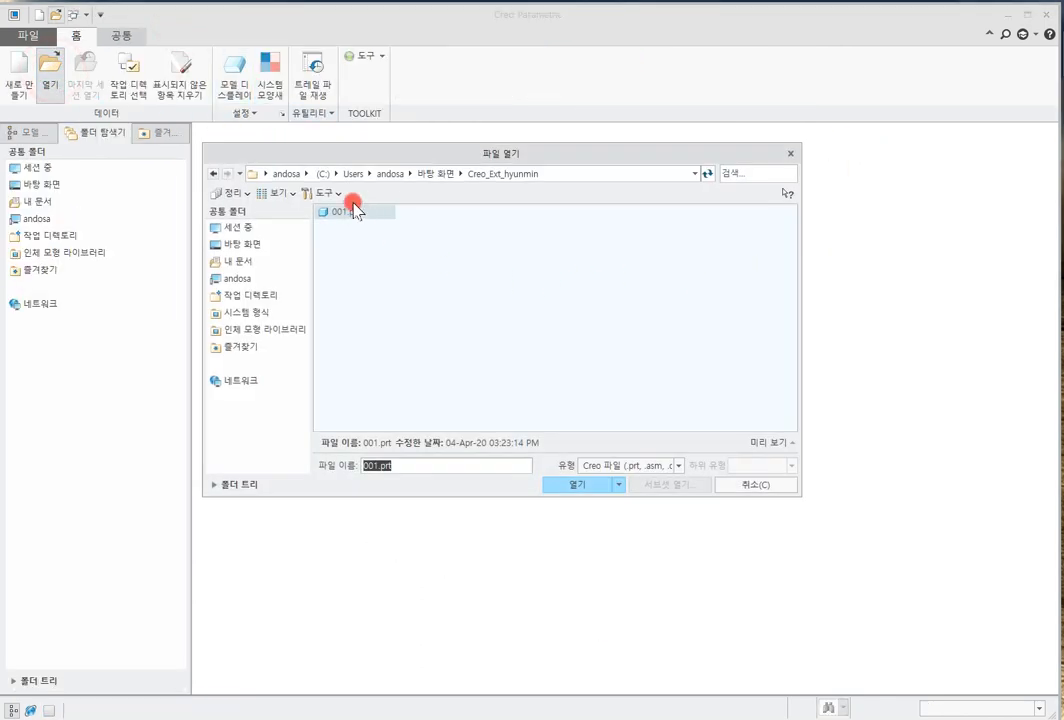
{"action": "left_click", "coordinate": [320, 175]}
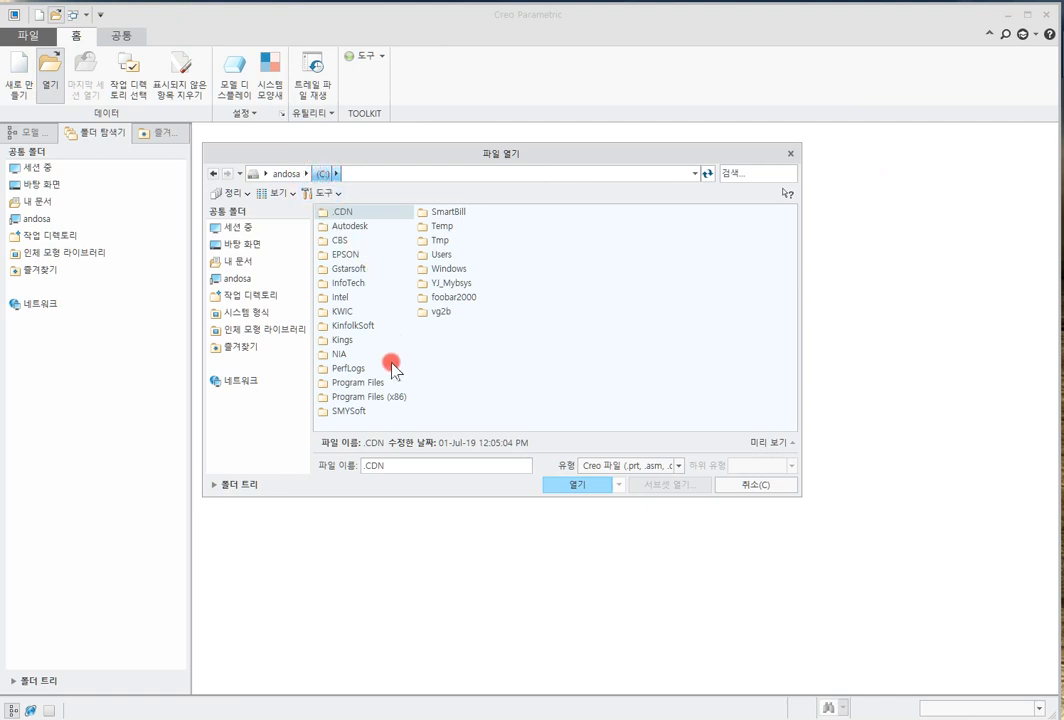
{"action": "double_click", "coordinate": [378, 383]}
{"action": "left_click", "coordinate": [378, 383]}
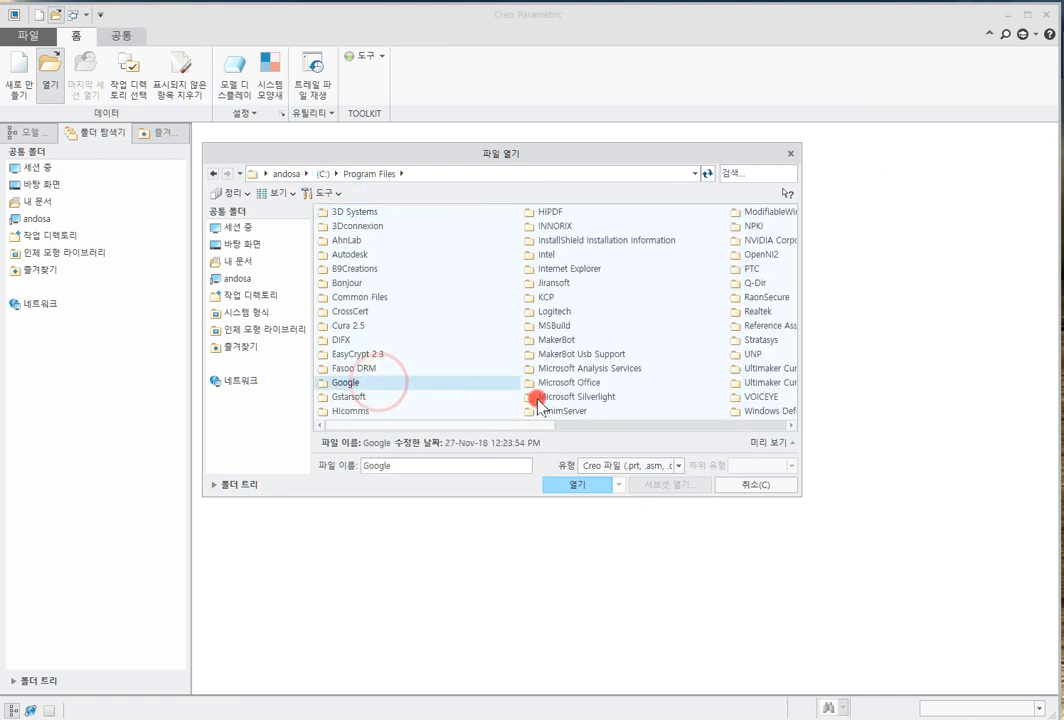
{"action": "double_click", "coordinate": [751, 268]}
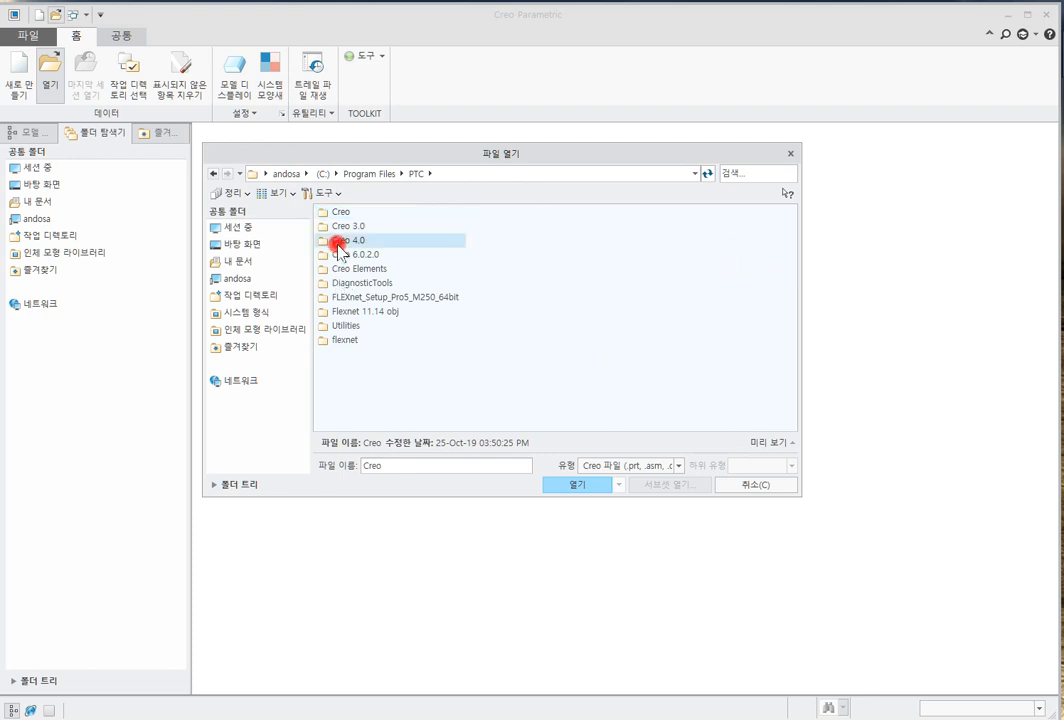
{"action": "double_click", "coordinate": [340, 240]}
{"action": "double_click", "coordinate": [339, 213]}
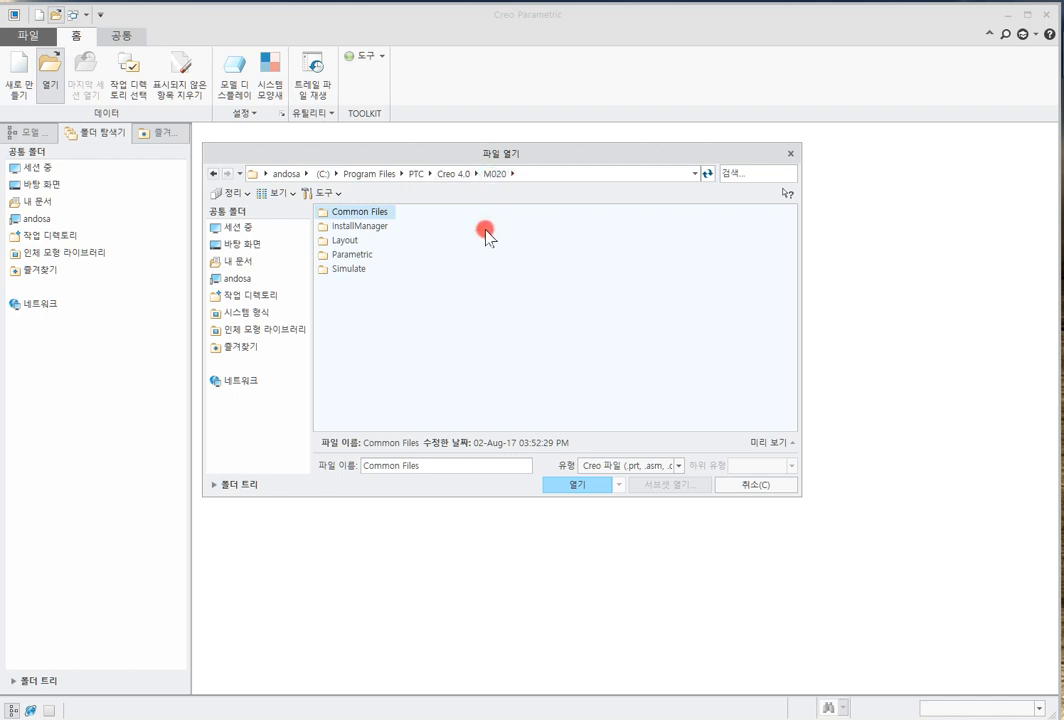
Browse to the subfolder Common Files\demos\demo\mdx\tutorial1 and open the assembly slider_crank.asm
{"action": "double_click", "coordinate": [367, 212]}
{"action": "double_click", "coordinate": [343, 311]}
{"action": "double_click", "coordinate": [343, 212]}
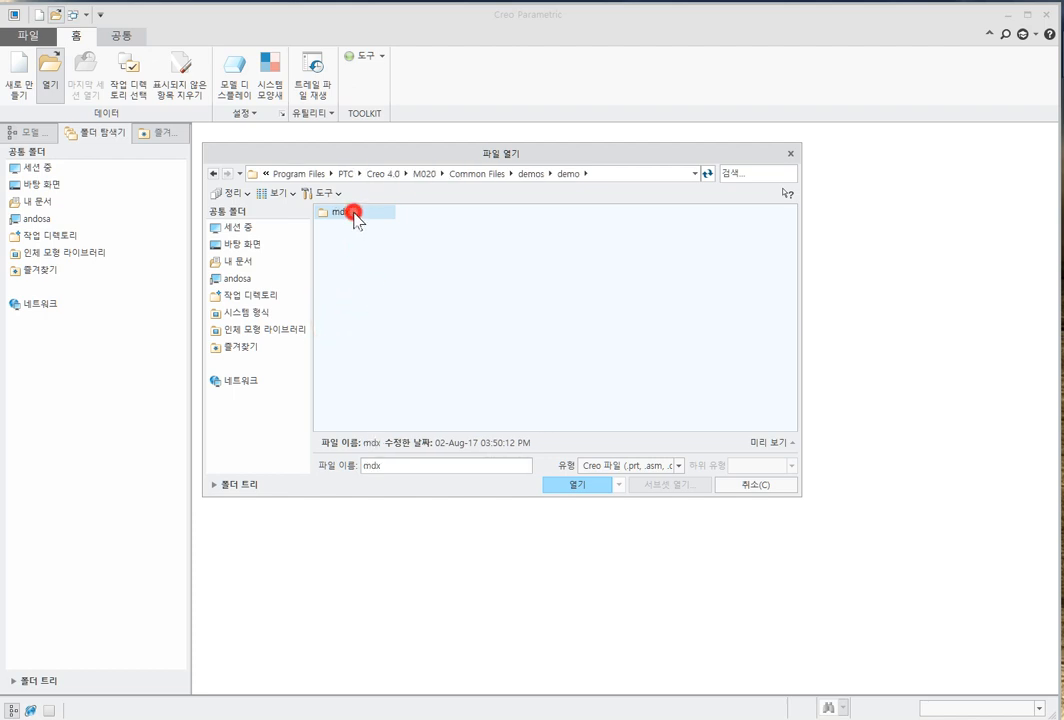
{"action": "double_click", "coordinate": [352, 213]}
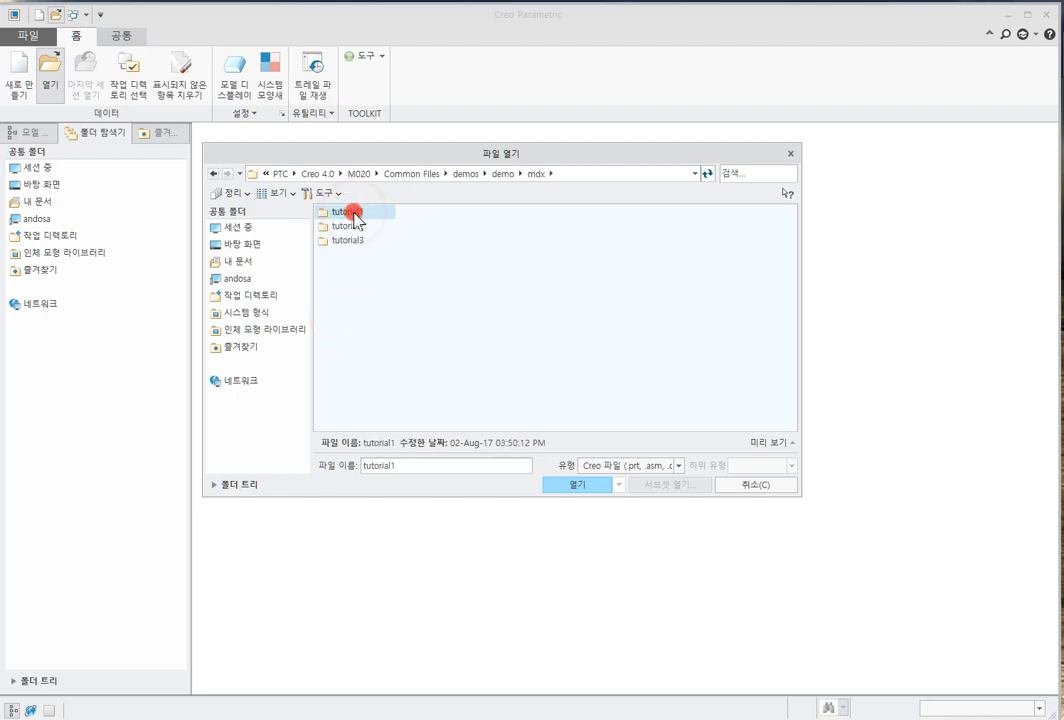
{"action": "double_click", "coordinate": [364, 214]}
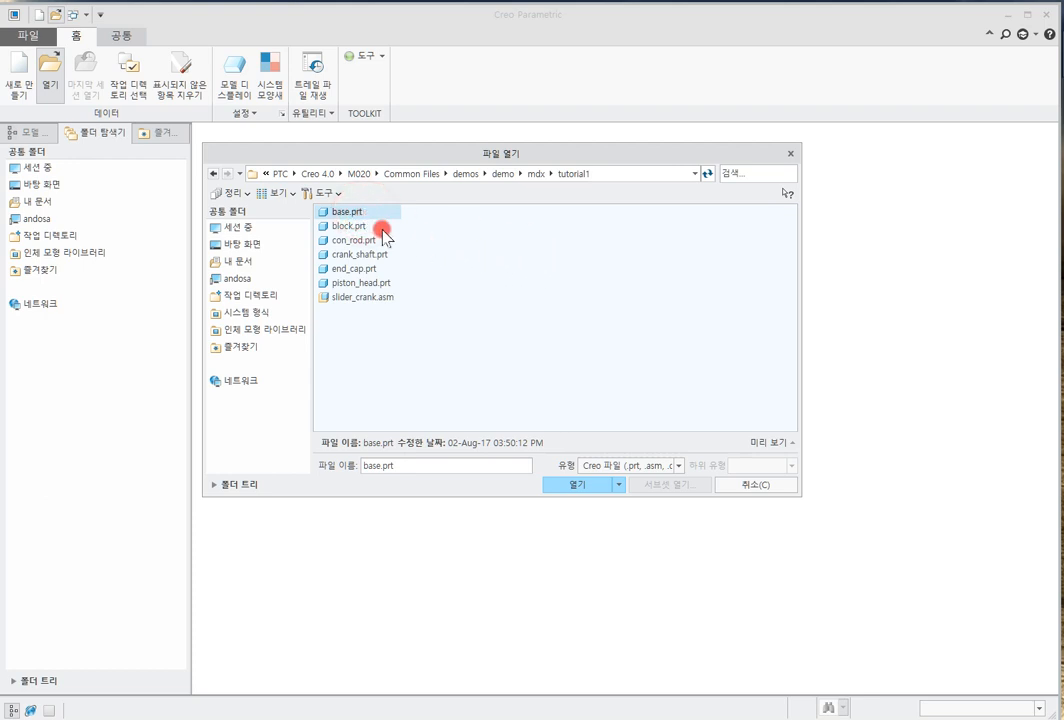
{"action": "left_click", "coordinate": [382, 229]}
{"action": "left_click", "coordinate": [392, 297]}
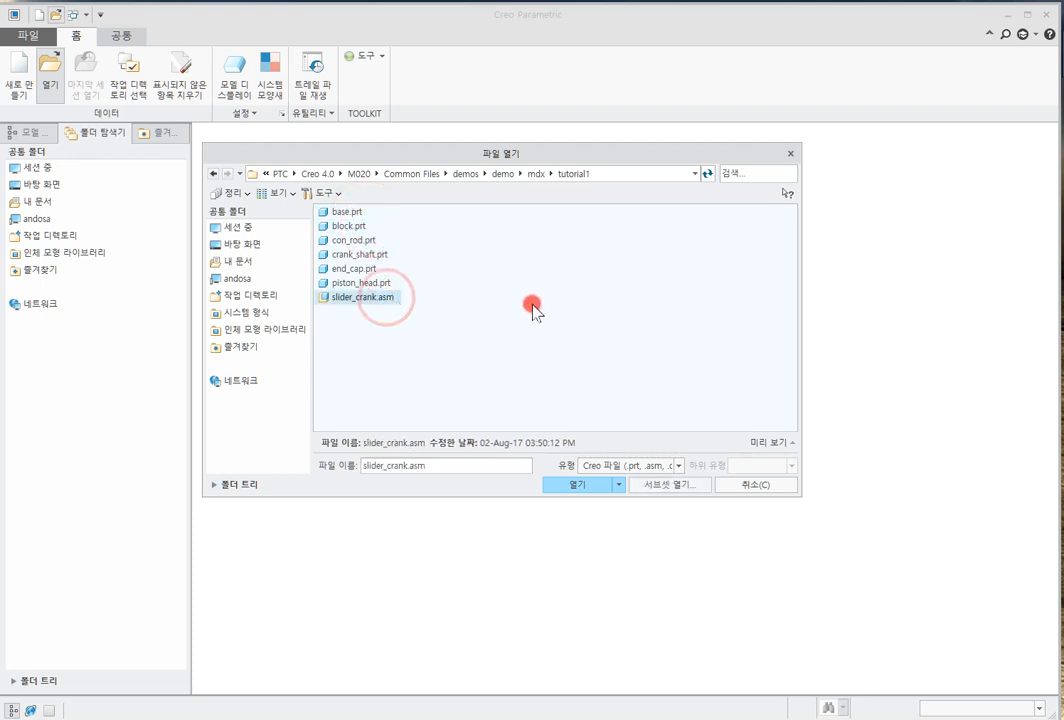
{"action": "left_click", "coordinate": [570, 486]}
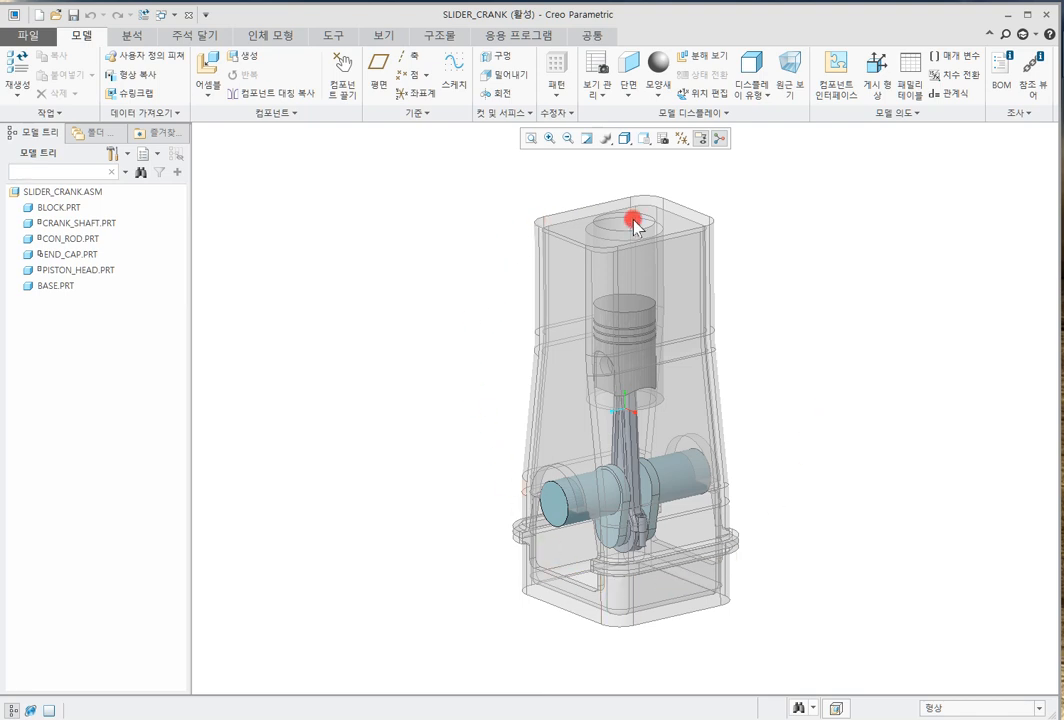
Compare the slider crank assembly in the Shading With Reflections, Shading With Edges and Shading display styles
{"action": "left_click", "coordinate": [630, 146]}
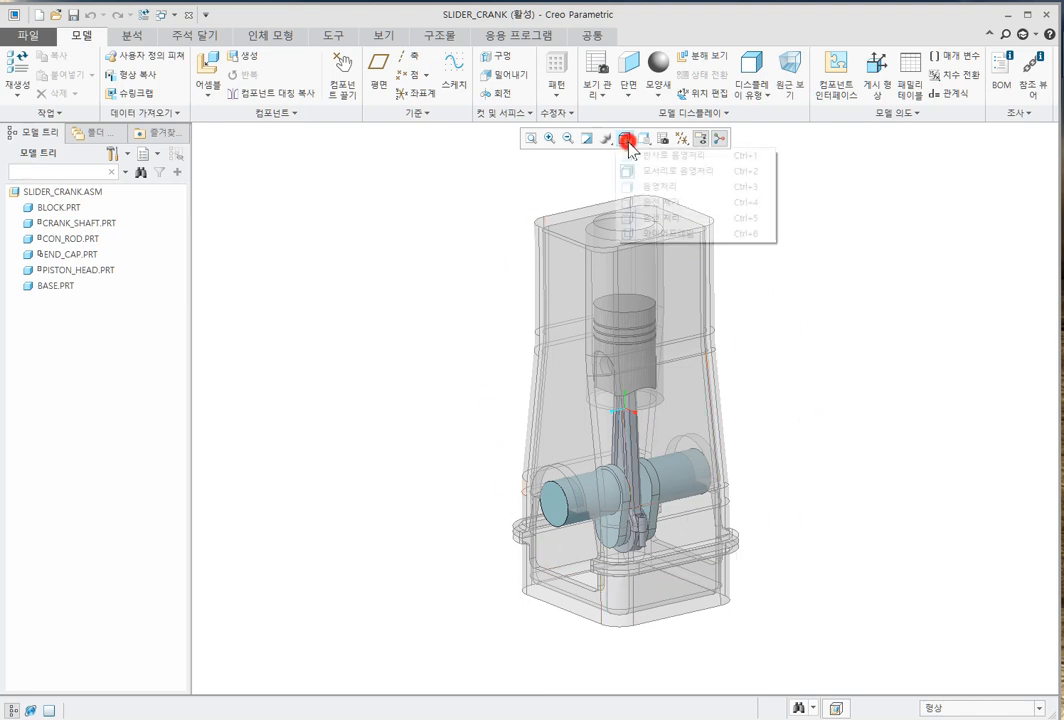
{"action": "left_click", "coordinate": [674, 160]}
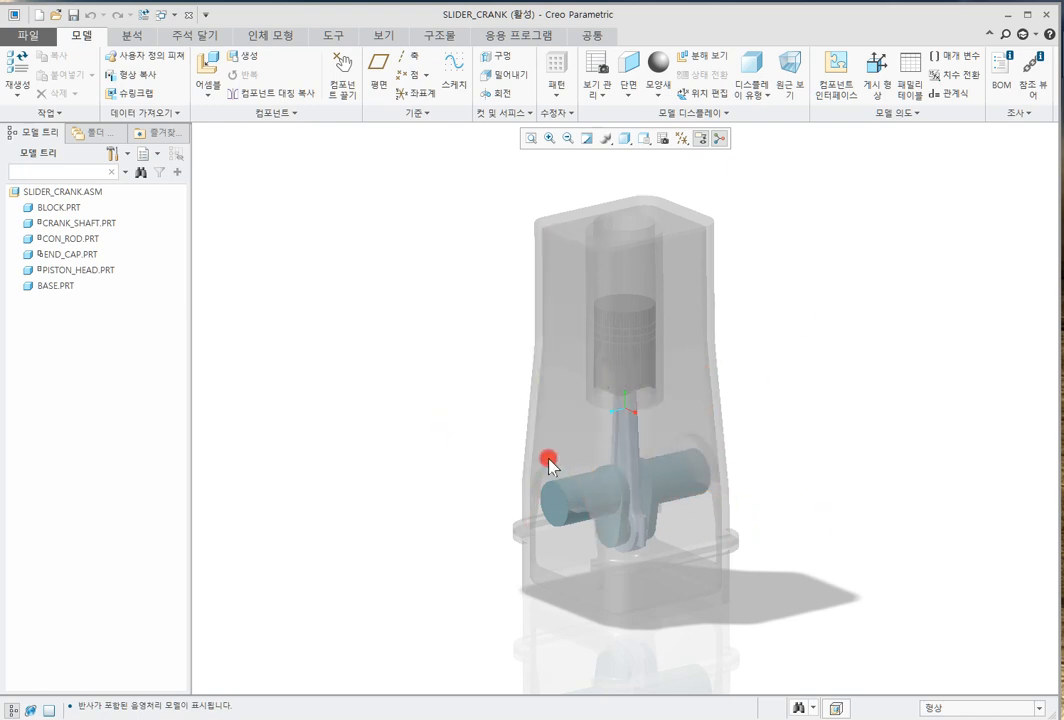
{"action": "left_click", "coordinate": [626, 147]}
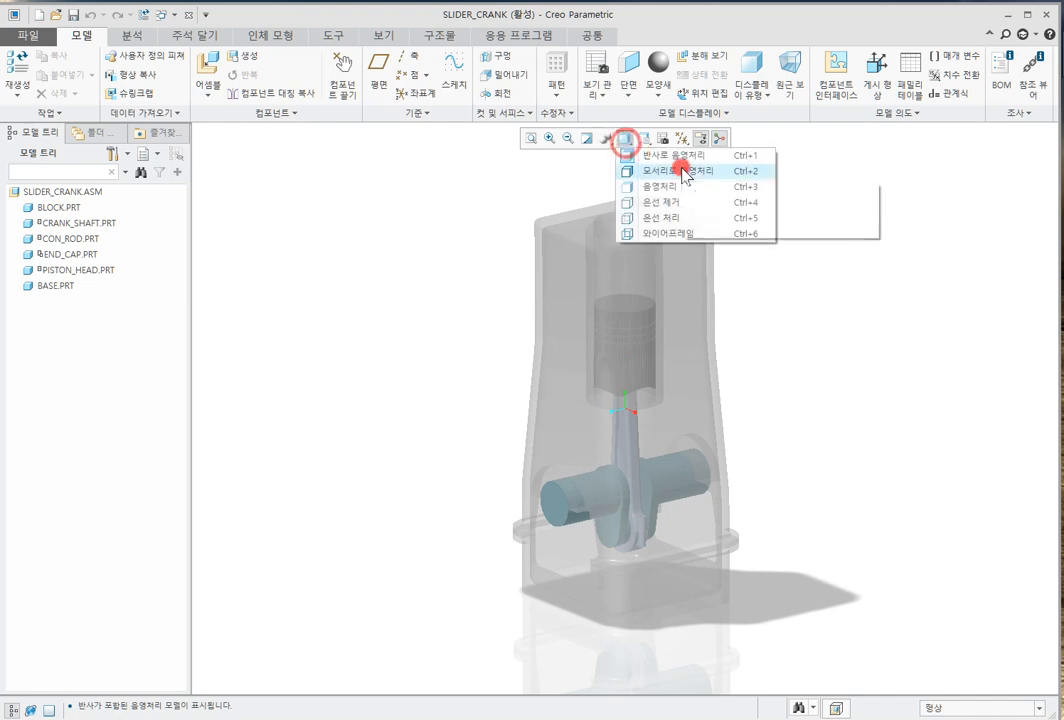
{"action": "left_click", "coordinate": [681, 167]}
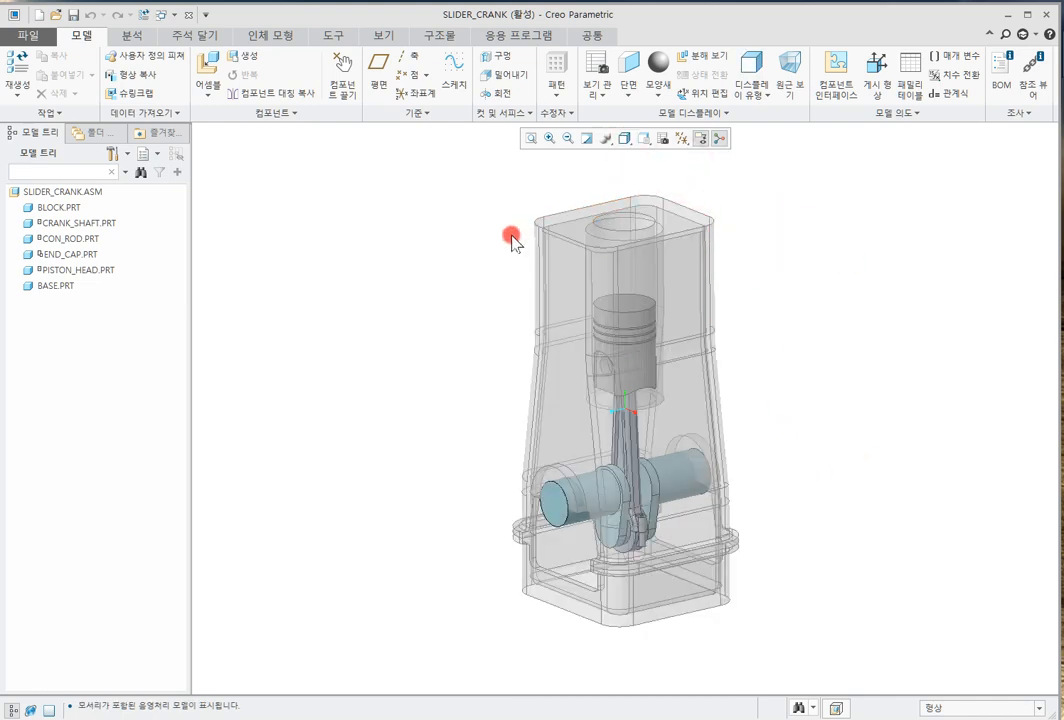
{"action": "left_click", "coordinate": [624, 147]}
{"action": "left_click", "coordinate": [699, 186]}
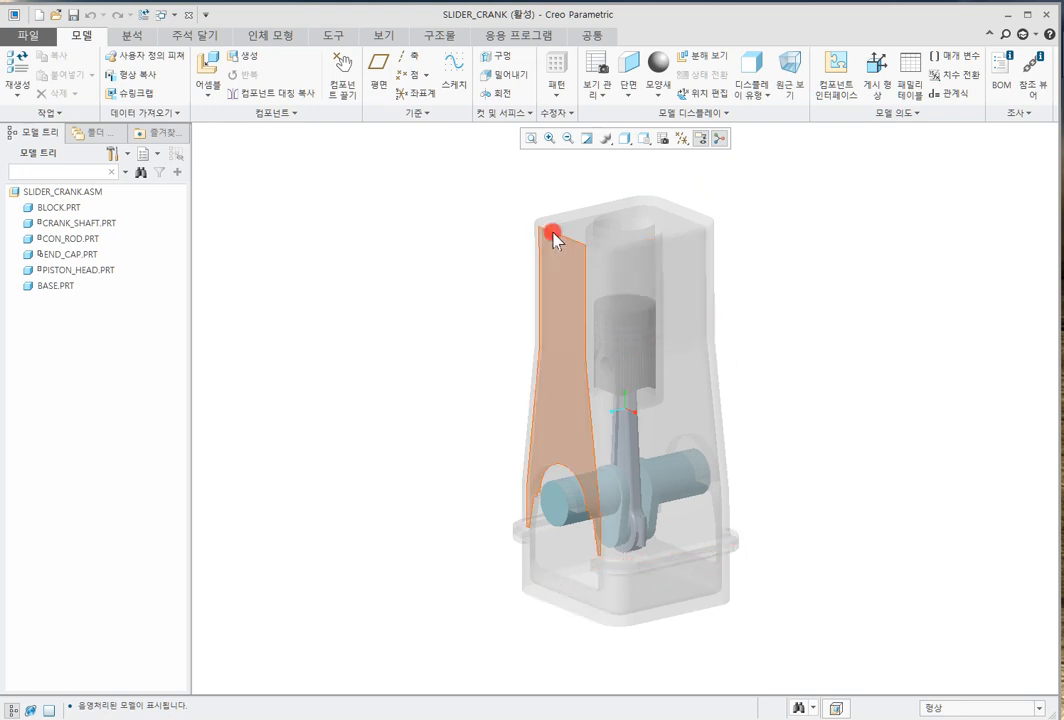
Display the slider crank assembly as No Hidden, followed by Hidden Line, to inspect its outer and internal edges
{"action": "left_click", "coordinate": [622, 150]}
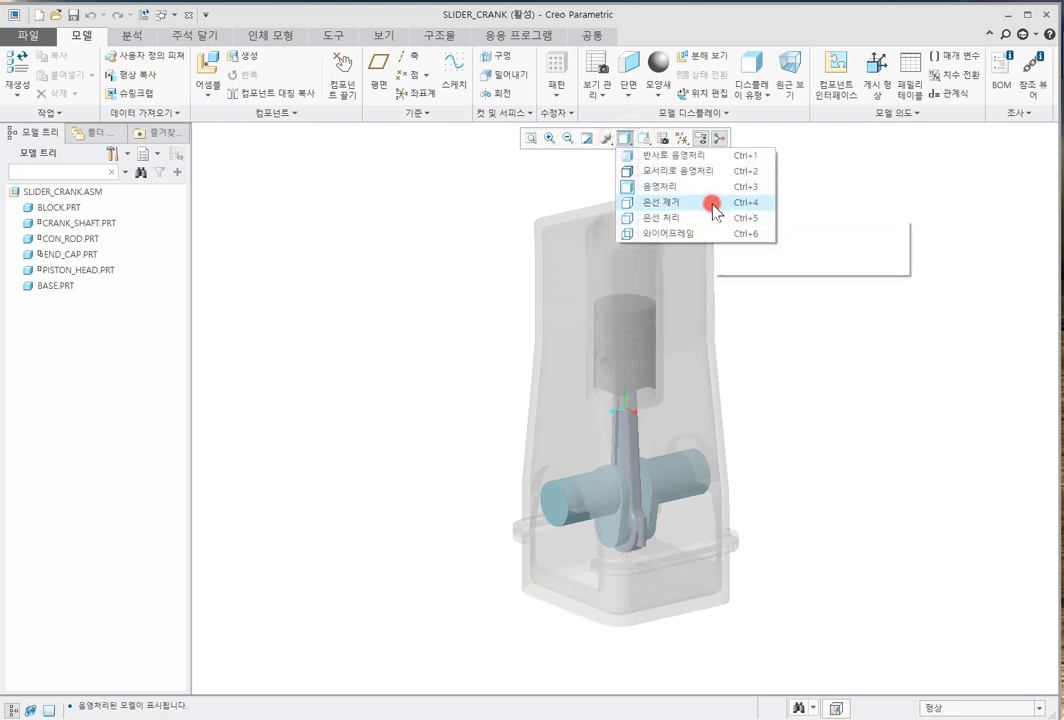
{"action": "left_click", "coordinate": [711, 203]}
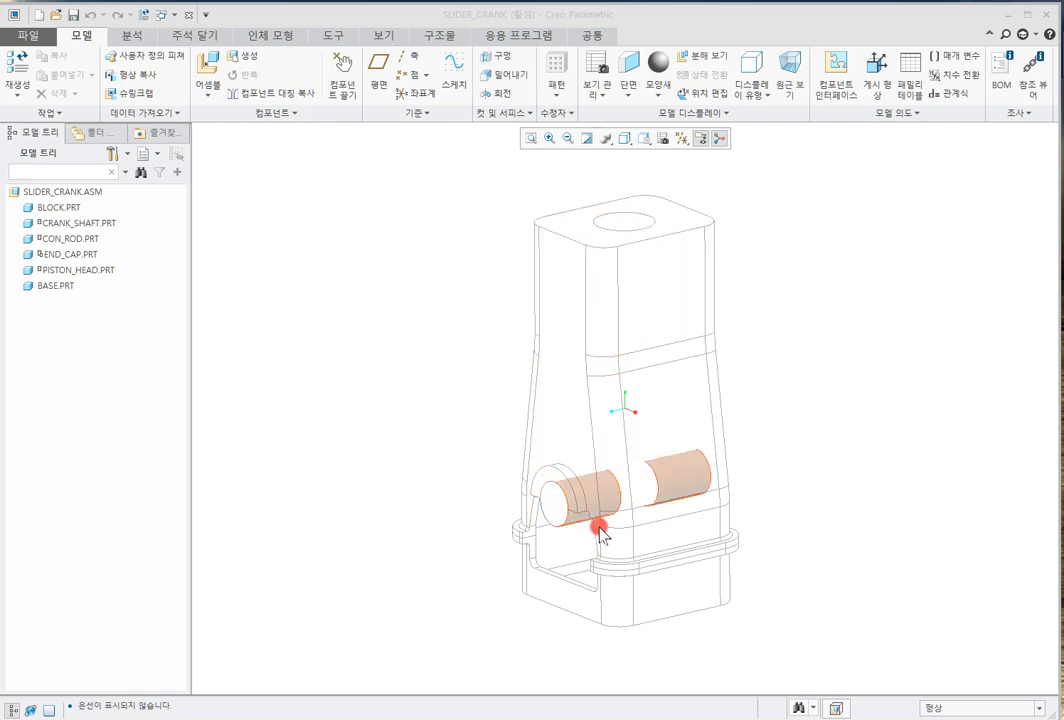
{"action": "left_click", "coordinate": [629, 147]}
{"action": "left_click", "coordinate": [663, 204]}
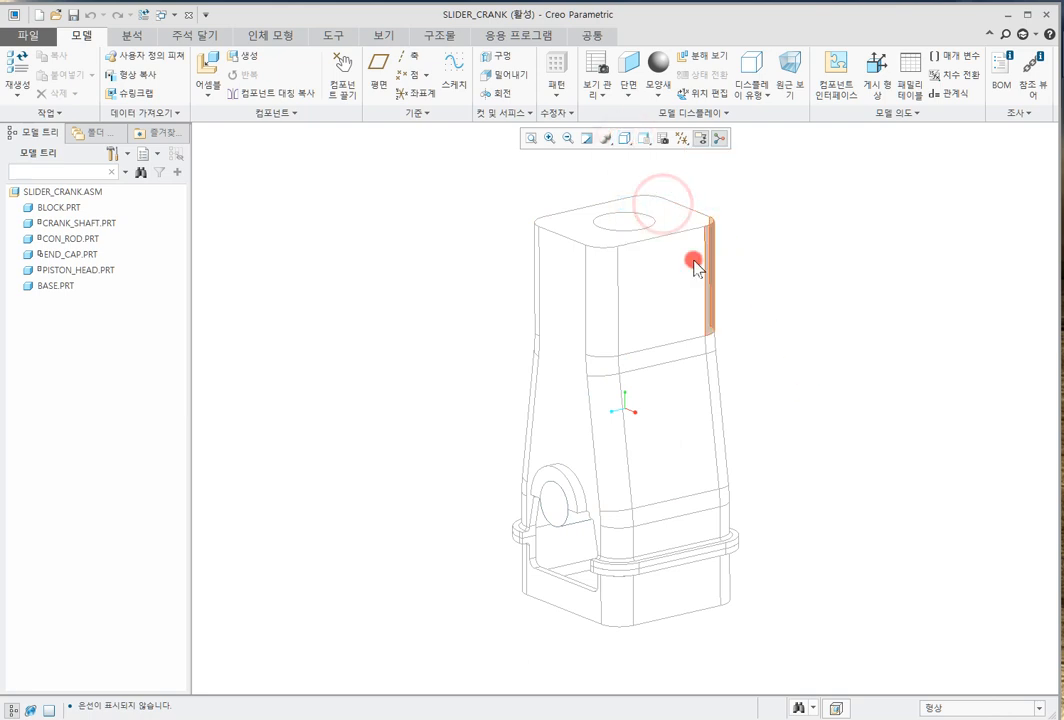
{"action": "left_click", "coordinate": [625, 141]}
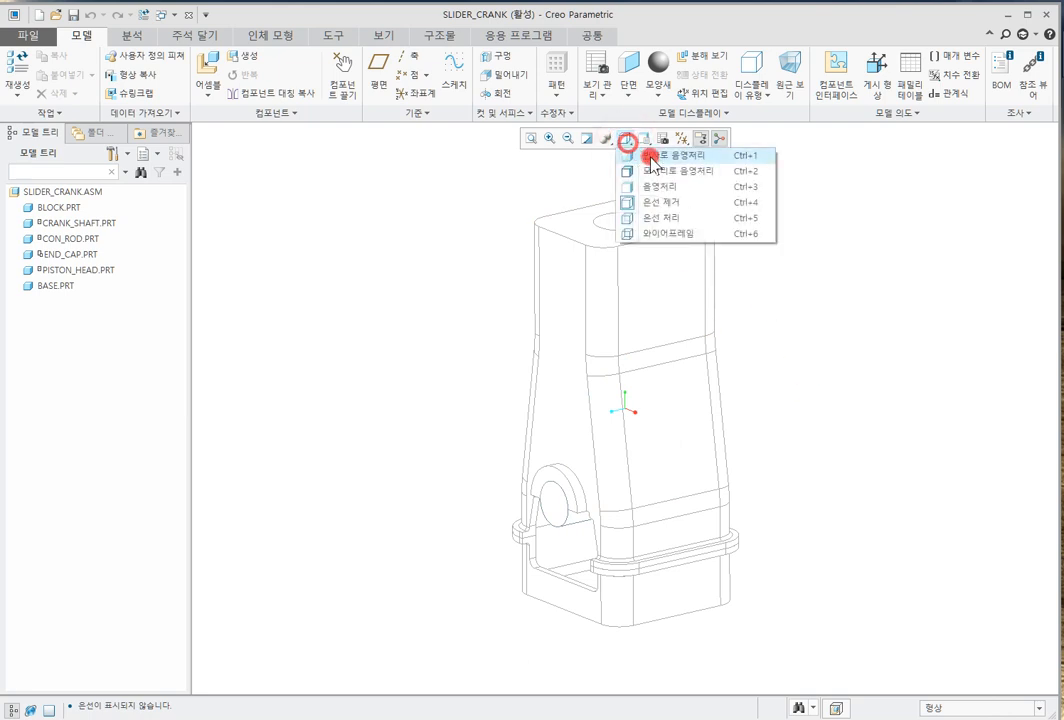
{"action": "left_click", "coordinate": [692, 218]}
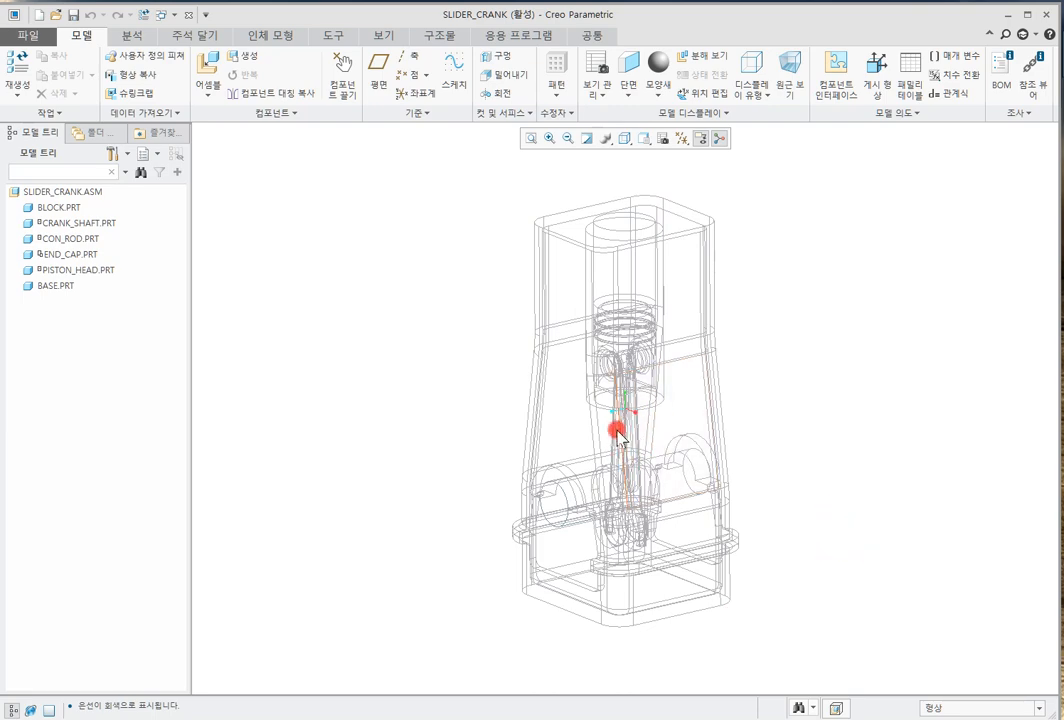
Inspect the internal edges around the connecting rod and display the slider crank assembly as Wireframe
{"action": "scroll", "coordinate": [615, 430], "scroll_direction": "down", "scroll_amount": 4}
{"action": "scroll", "coordinate": [615, 430], "scroll_direction": "down", "scroll_amount": 1}
{"action": "scroll", "coordinate": [615, 430], "scroll_direction": "up", "scroll_amount": 5}
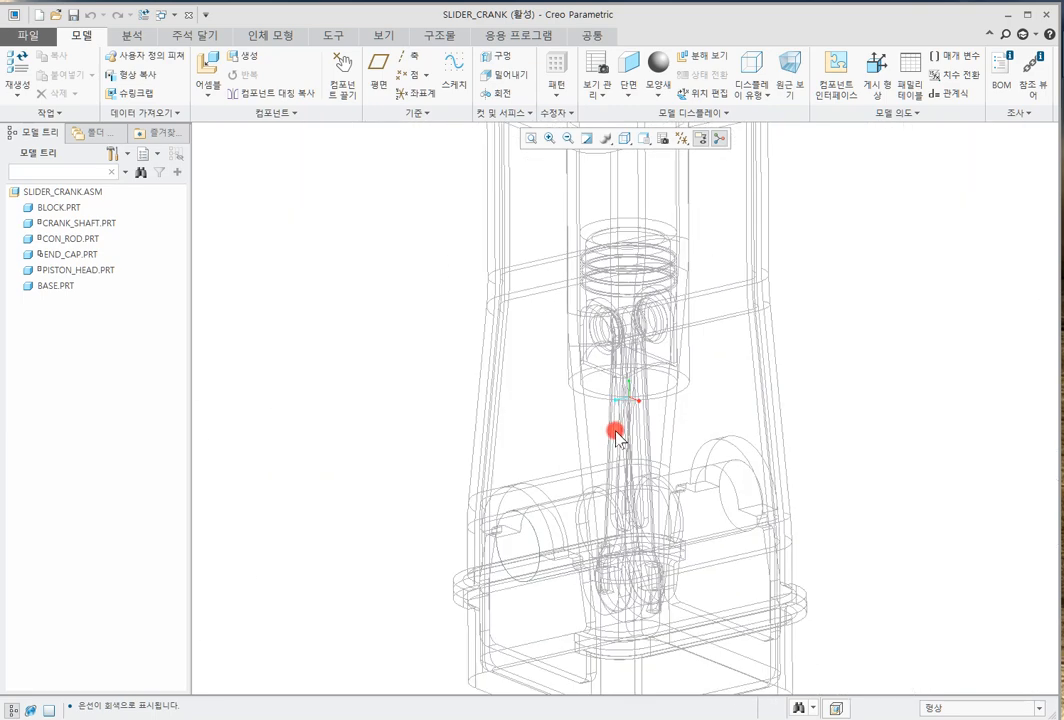
{"action": "left_click_drag", "start_coordinate": [641, 446], "coordinate": [623, 453]}
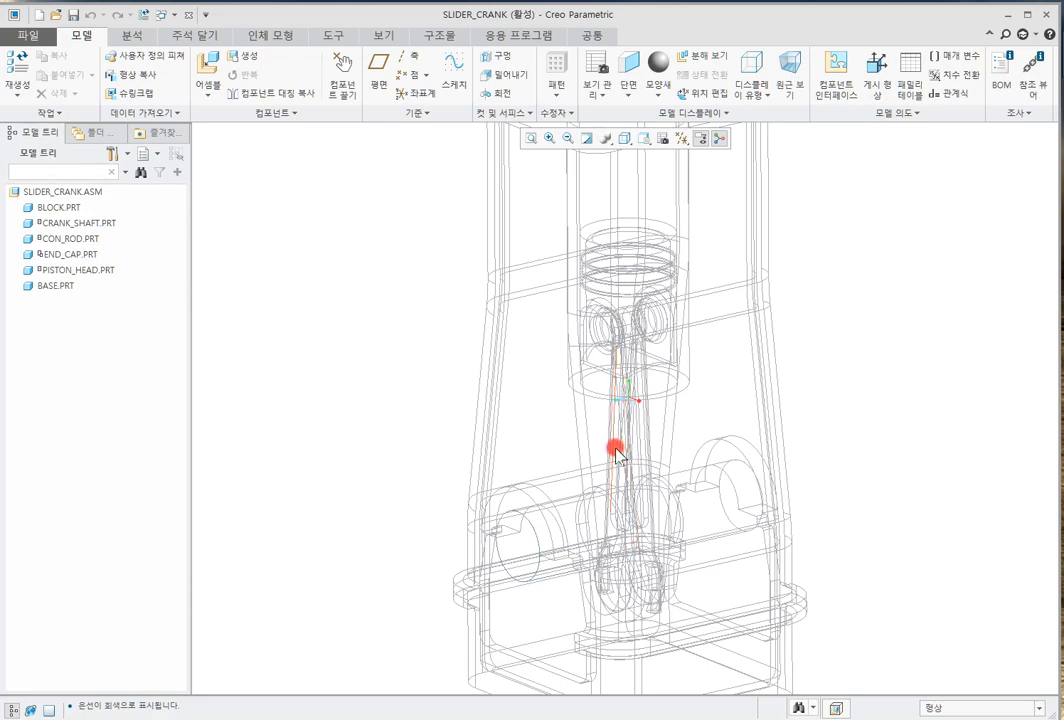
{"action": "scroll", "coordinate": [615, 449], "scroll_direction": "up", "scroll_amount": 1}
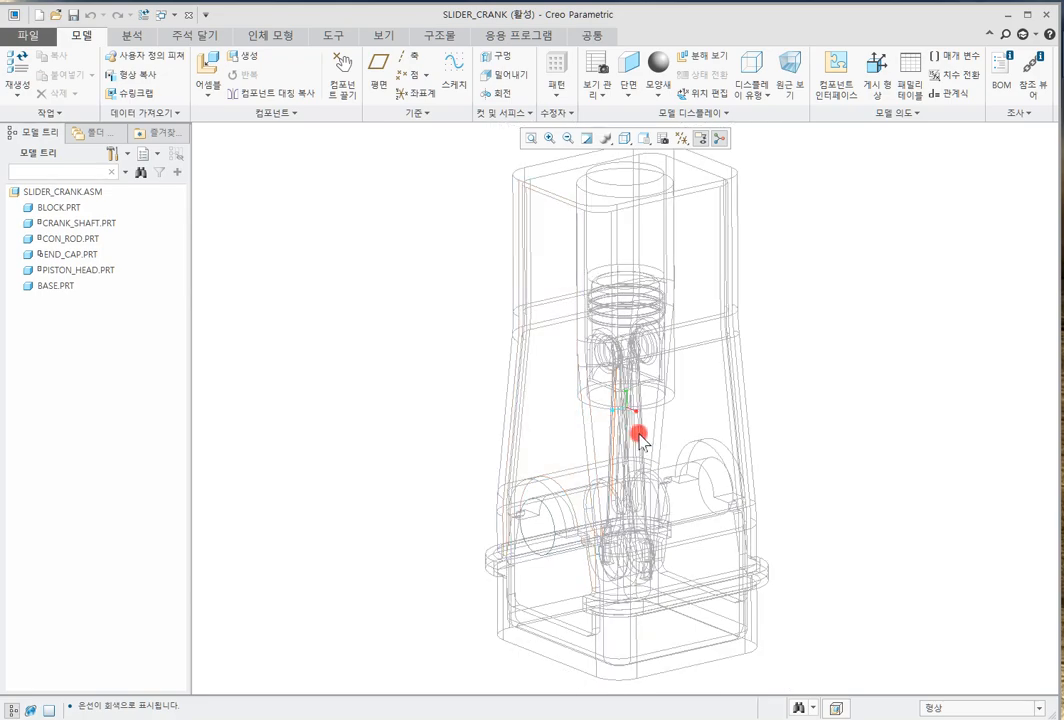
{"action": "scroll", "coordinate": [686, 439], "scroll_direction": "up", "scroll_amount": 1}
{"action": "mouse_move", "coordinate": [686, 439]}
{"action": "middle_mouse_down"}
{"action": "mouse_move", "coordinate": [708, 420]}
{"action": "mouse_move", "coordinate": [834, 429]}
{"action": "mouse_move", "coordinate": [817, 437]}
{"action": "mouse_move", "coordinate": [678, 424]}
{"action": "mouse_move", "coordinate": [682, 451]}
{"action": "middle_mouse_up"}
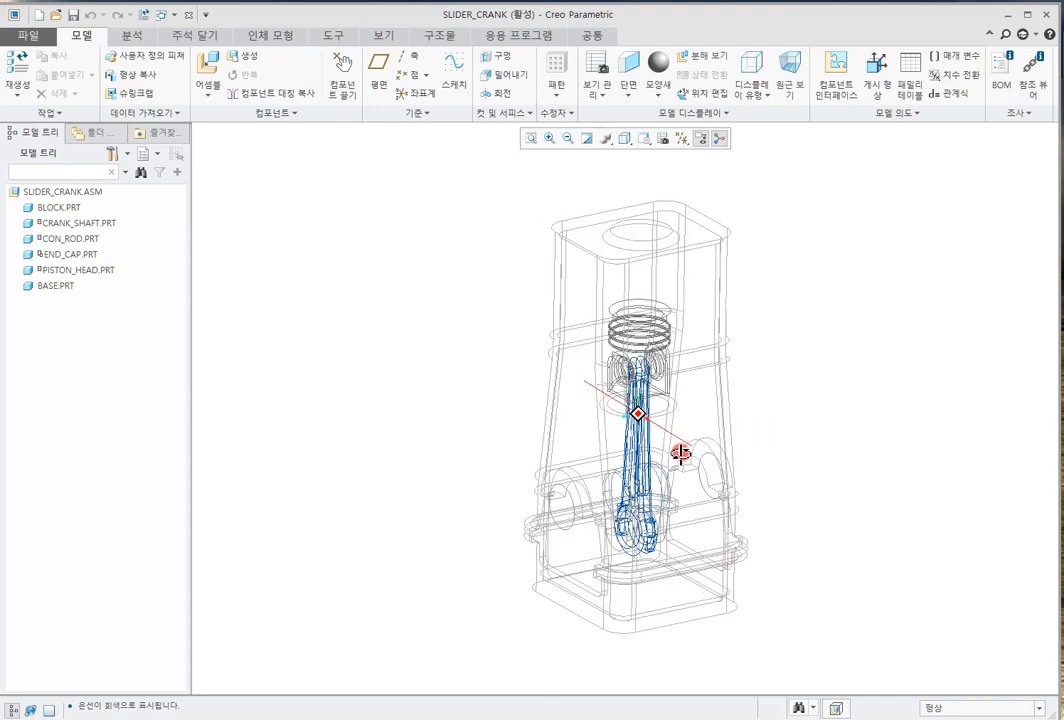
{"action": "left_click", "coordinate": [620, 143]}
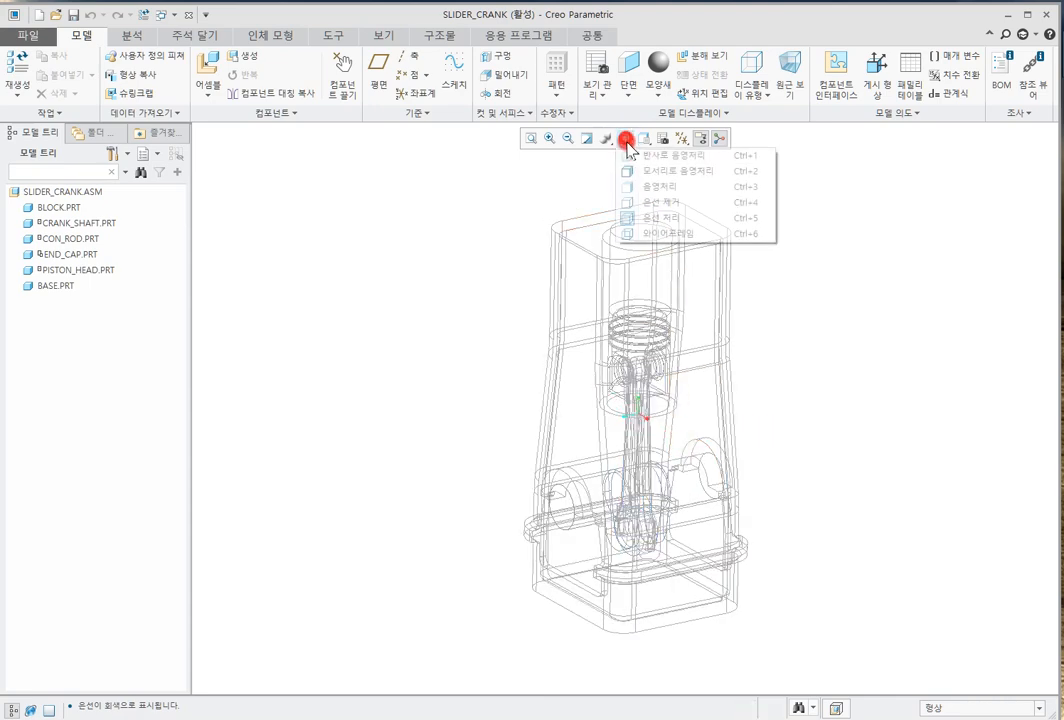
{"action": "left_click", "coordinate": [699, 230]}
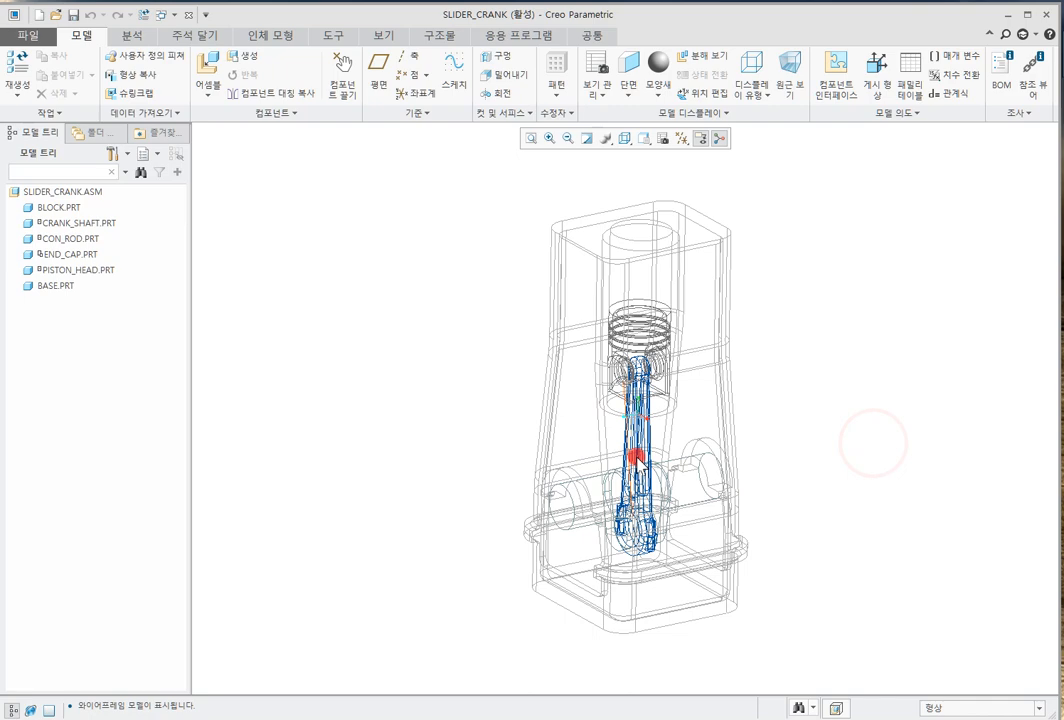
Display the slider crank assembly in the Shading With Edges style
{"action": "left_click", "coordinate": [623, 141]}
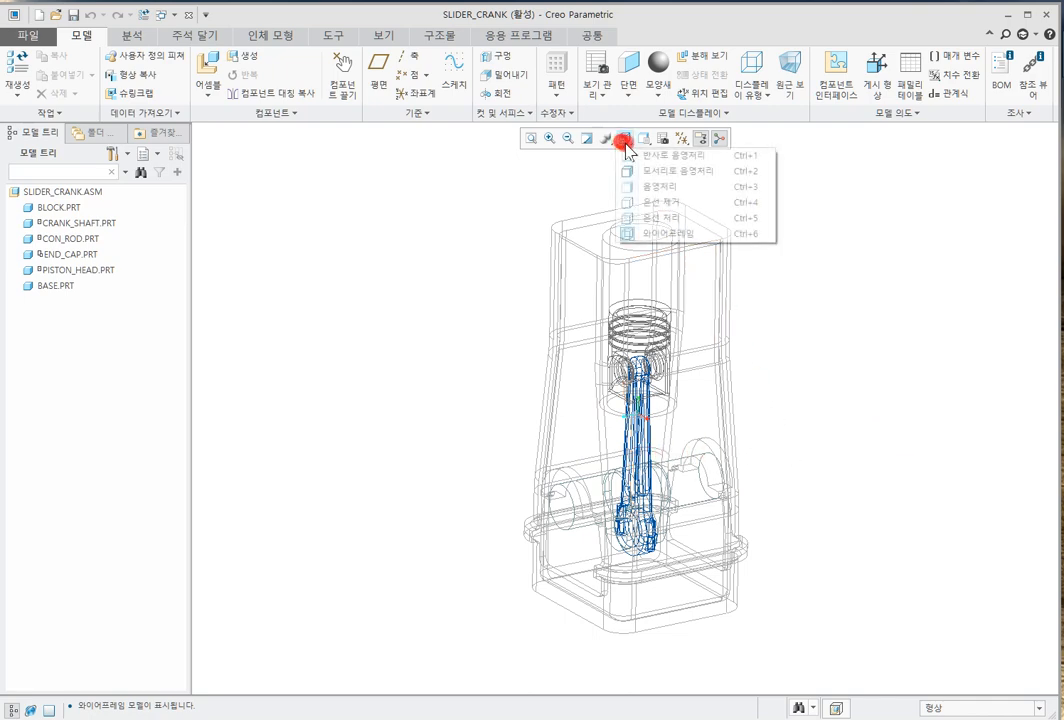
{"action": "left_click", "coordinate": [684, 168]}
{"action": "mouse_move", "coordinate": [798, 444]}
{"action": "middle_mouse_down"}
{"action": "mouse_move", "coordinate": [807, 435]}
{"action": "mouse_move", "coordinate": [707, 455]}
{"action": "middle_mouse_up"}
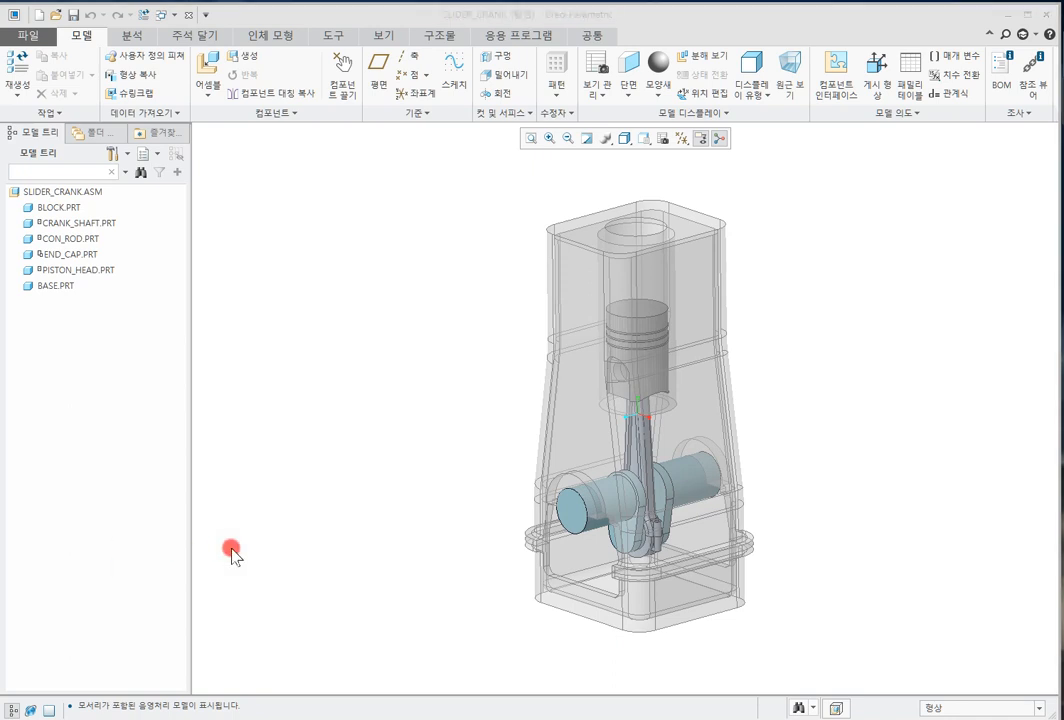
{"action": "left_click", "coordinate": [342, 551]}
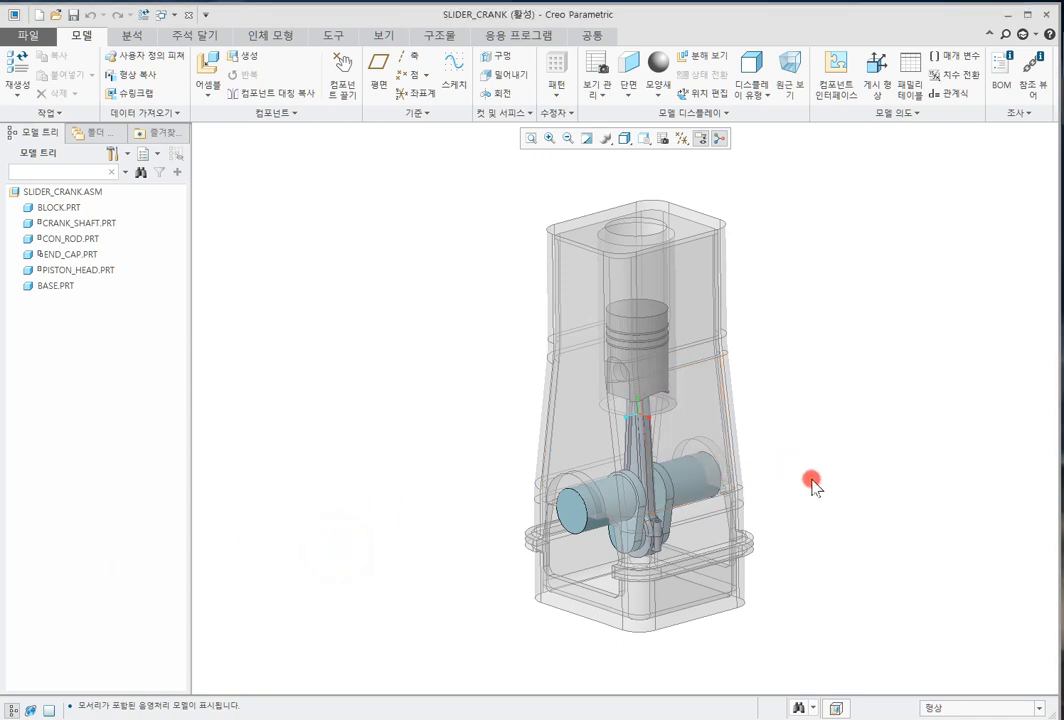
{"action": "mouse_move", "coordinate": [815, 490]}
{"action": "middle_mouse_down", "text": "shift"}
{"action": "mouse_move", "coordinate": [760, 482]}
{"action": "mouse_move", "coordinate": [769, 490]}
{"action": "middle_mouse_up", "text": "shift"}
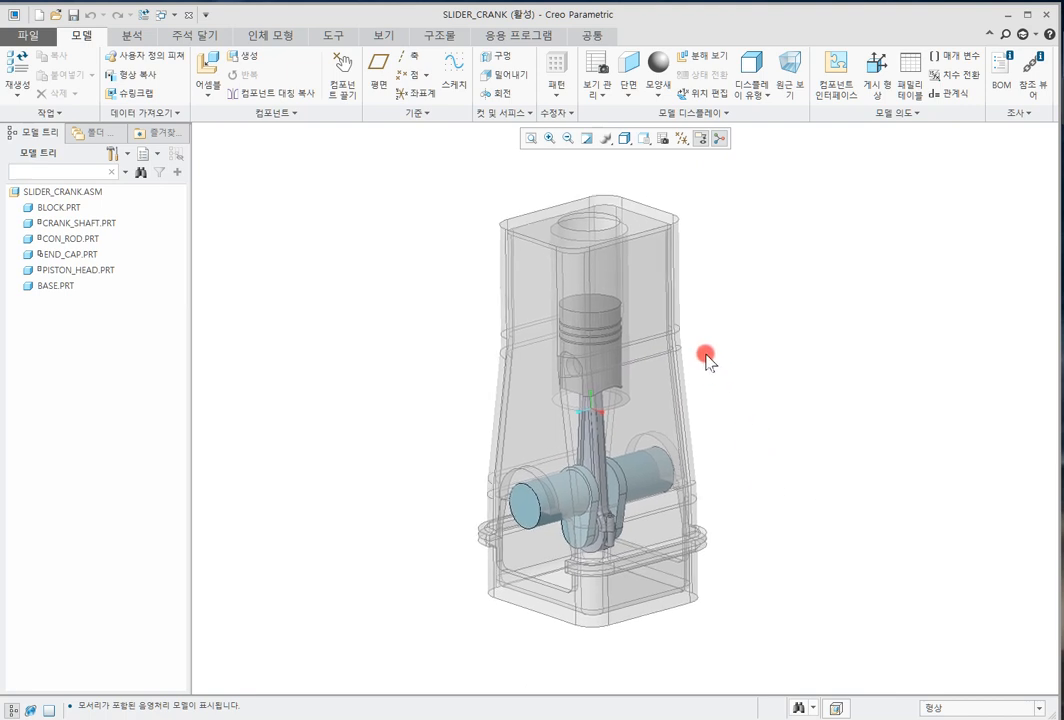
Select the upper side face of the block with the Geometry filter active and clear the selection
{"action": "left_click", "coordinate": [738, 272]}
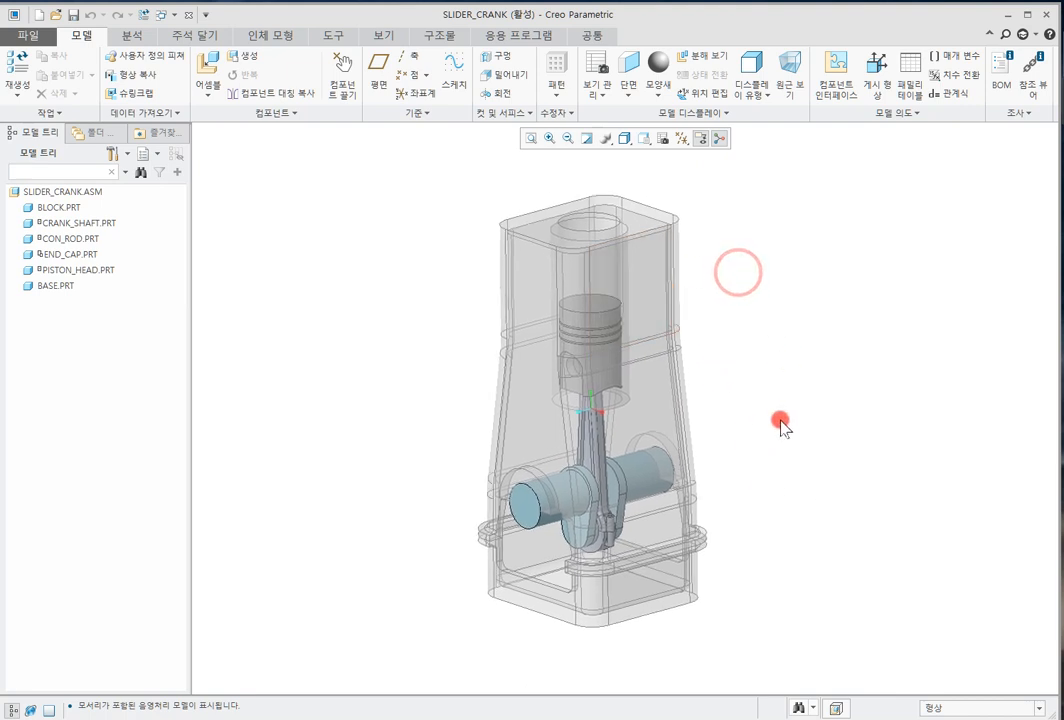
{"action": "left_click", "coordinate": [664, 270]}
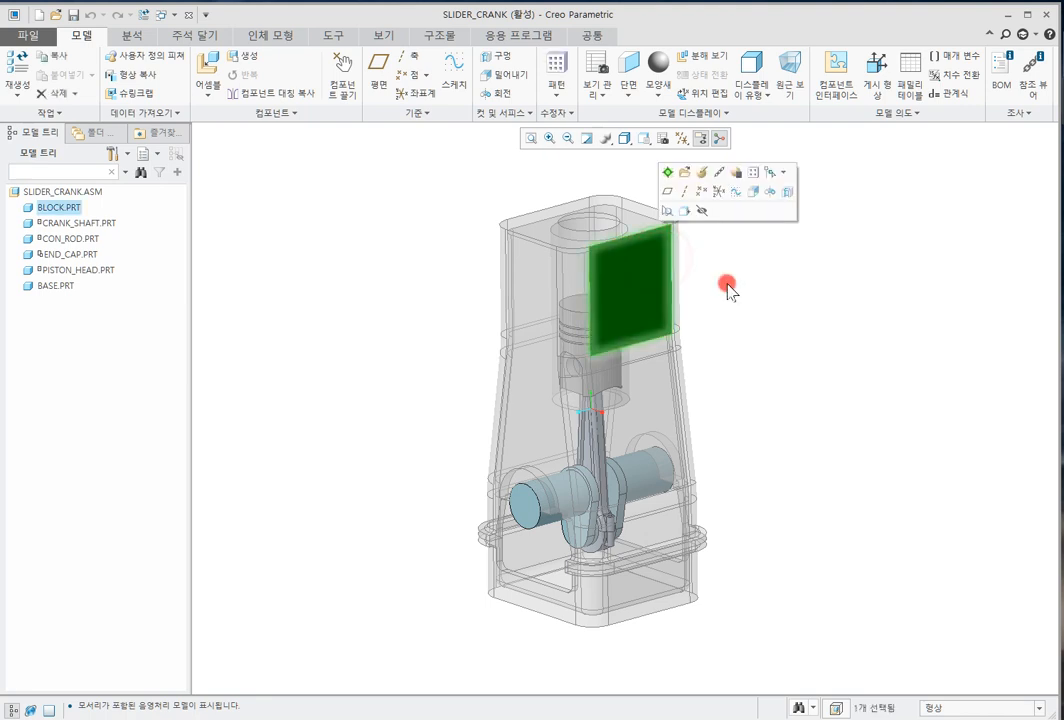
{"action": "left_click", "coordinate": [901, 378]}
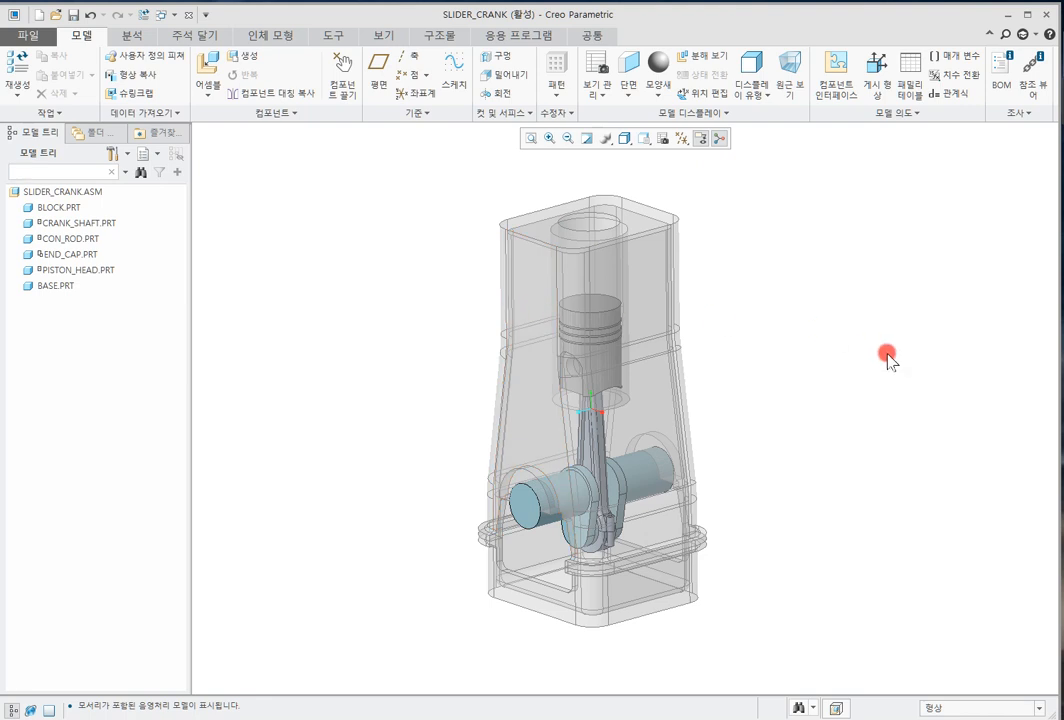
{"action": "key", "text": "ctrl"}
{"action": "key", "text": "ctrl"}
Set the selection filter to Feature (피쳐) and select the round on the block's vertical corners, clearing it after each selection
{"action": "left_click", "coordinate": [1026, 704]}
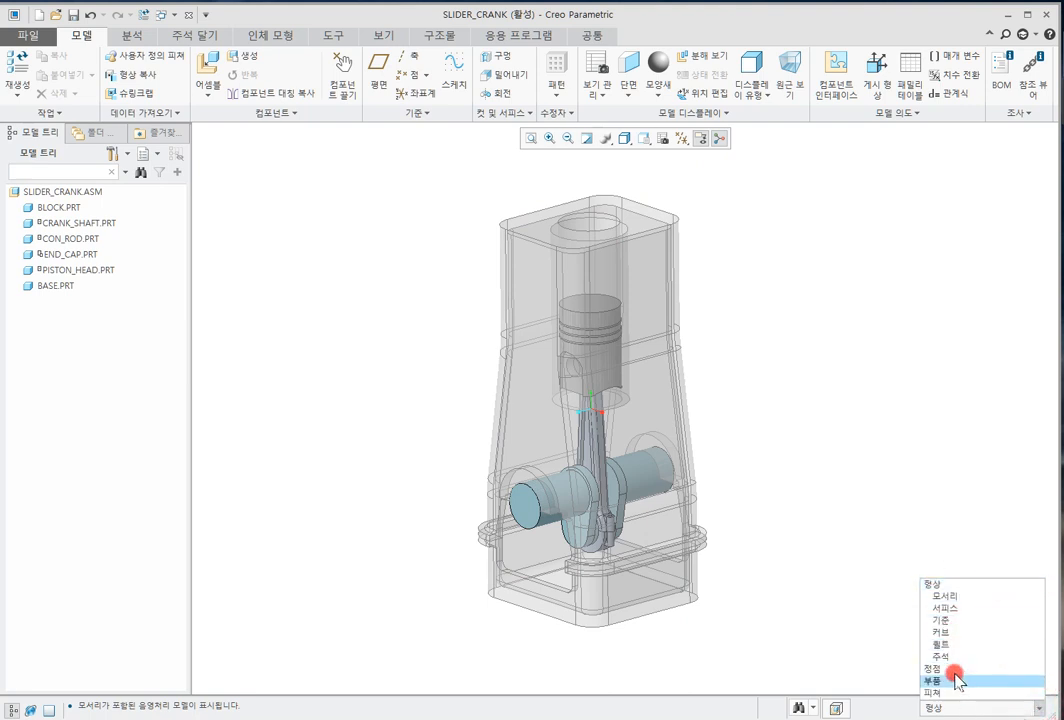
{"action": "left_click", "coordinate": [942, 692]}
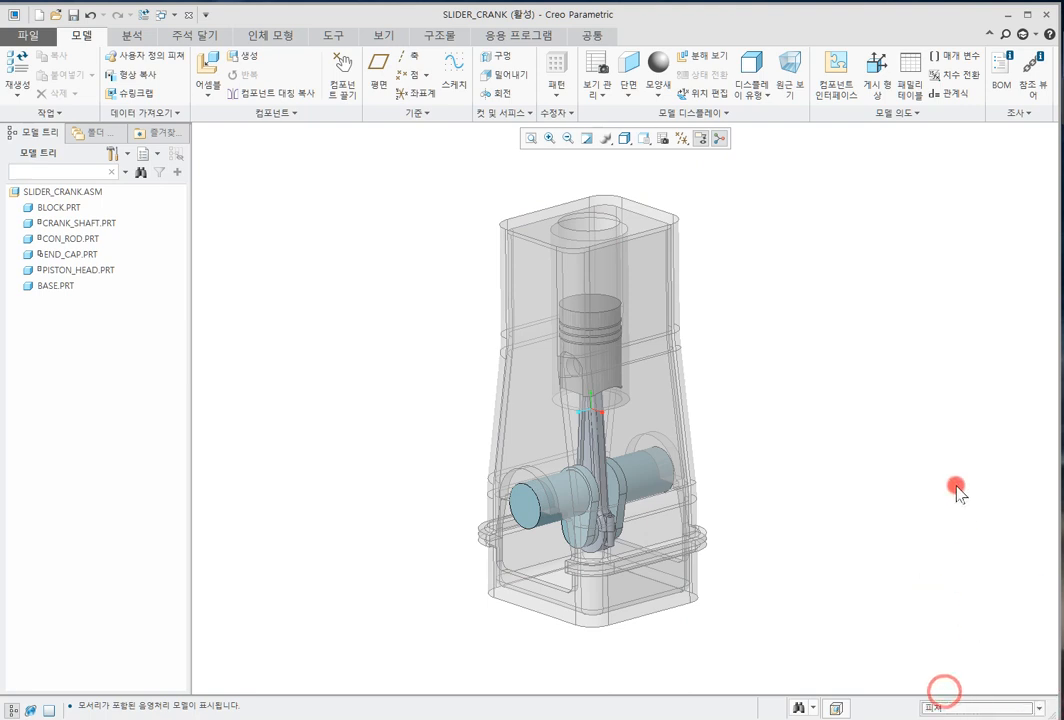
{"action": "left_click", "coordinate": [675, 248]}
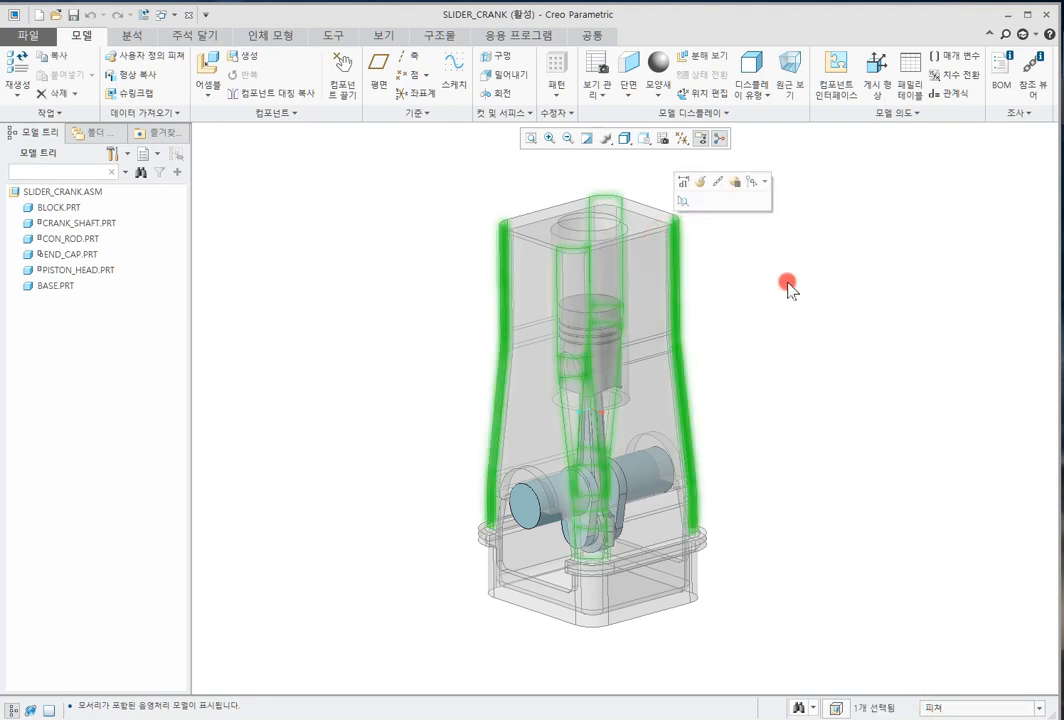
{"action": "left_click", "coordinate": [788, 281]}
{"action": "left_click", "coordinate": [674, 222]}
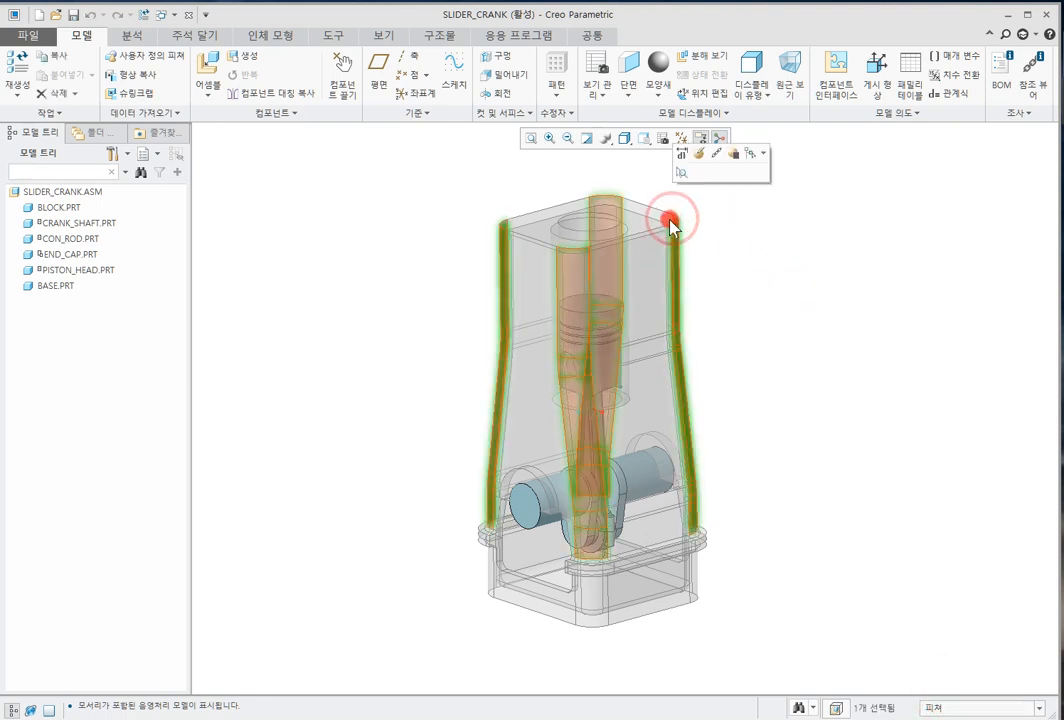
{"action": "left_click", "coordinate": [750, 248]}
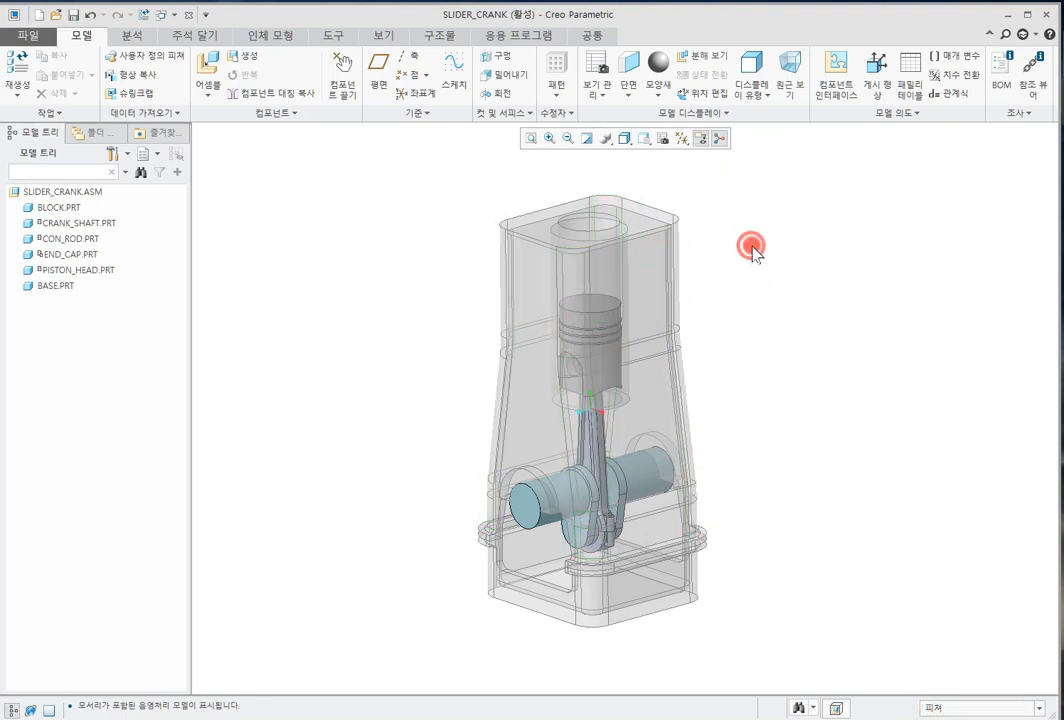
Try selecting features on the block's side walls from different viewing angles, clearing the selection each time
{"action": "left_click", "coordinate": [657, 250]}
{"action": "middle_click_drag", "start_coordinate": [735, 368], "coordinate": [762, 368]}
{"action": "left_click", "coordinate": [755, 368]}
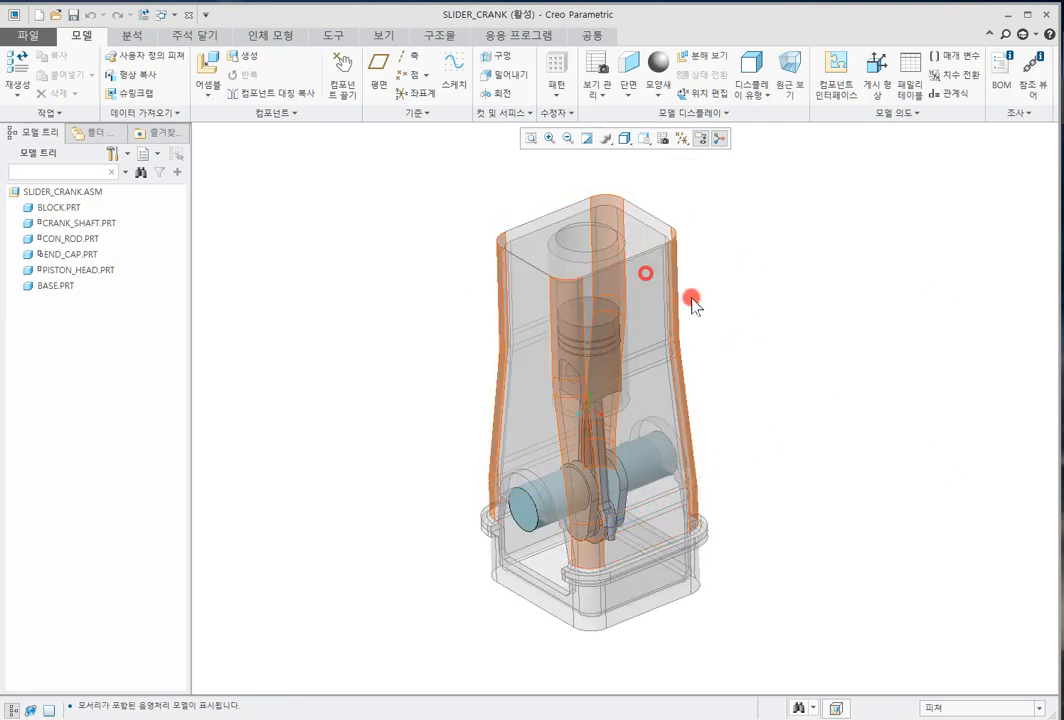
{"action": "left_click", "coordinate": [653, 328]}
{"action": "middle_click_drag", "start_coordinate": [755, 335], "coordinate": [774, 347]}
{"action": "left_click", "coordinate": [777, 350]}
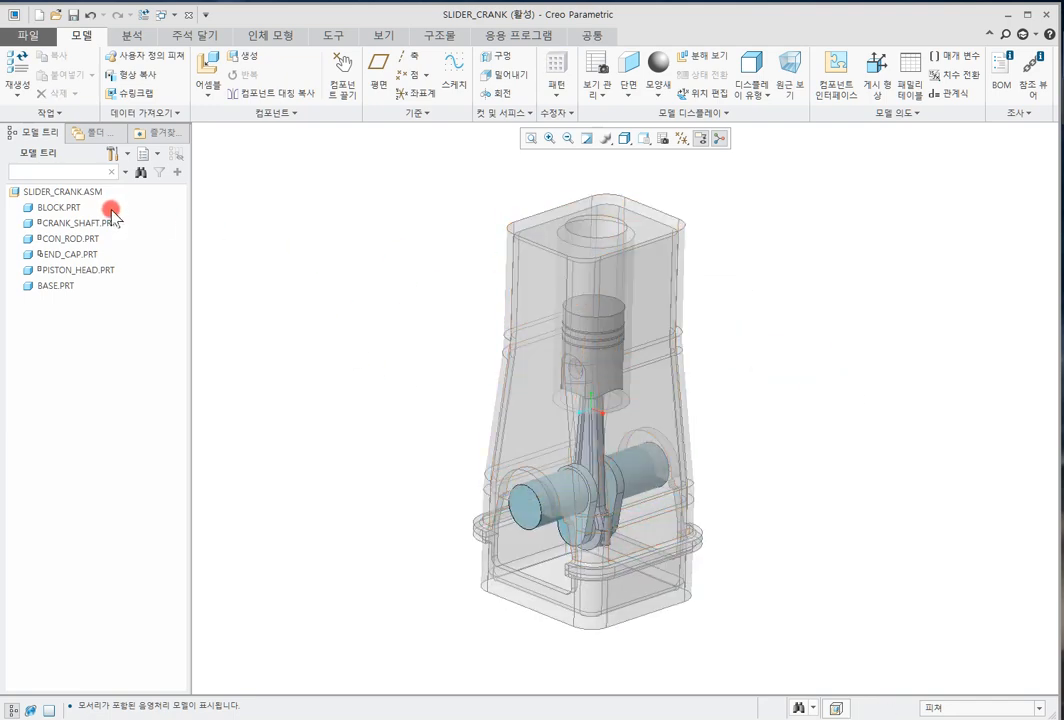
Select the whole BLOCK.PRT component and, separately, its extruded feature F4, clearing each selection
{"action": "left_click", "coordinate": [68, 208]}
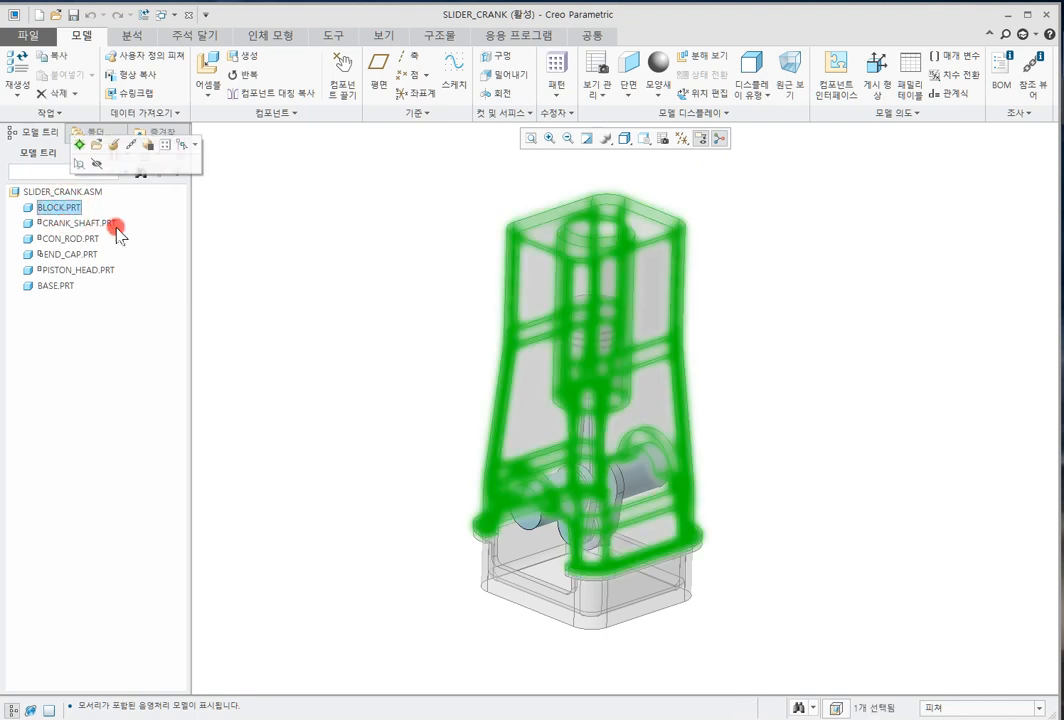
{"action": "left_click", "coordinate": [351, 254]}
{"action": "left_click", "coordinate": [66, 208]}
{"action": "left_click", "coordinate": [64, 209]}
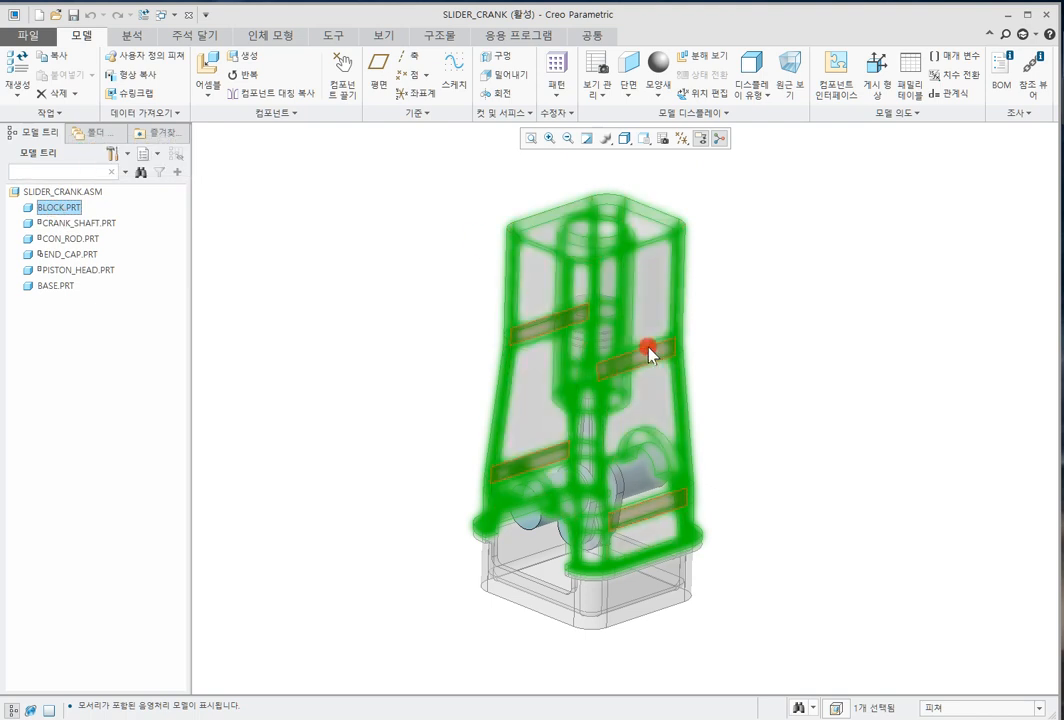
{"action": "left_click", "coordinate": [792, 482]}
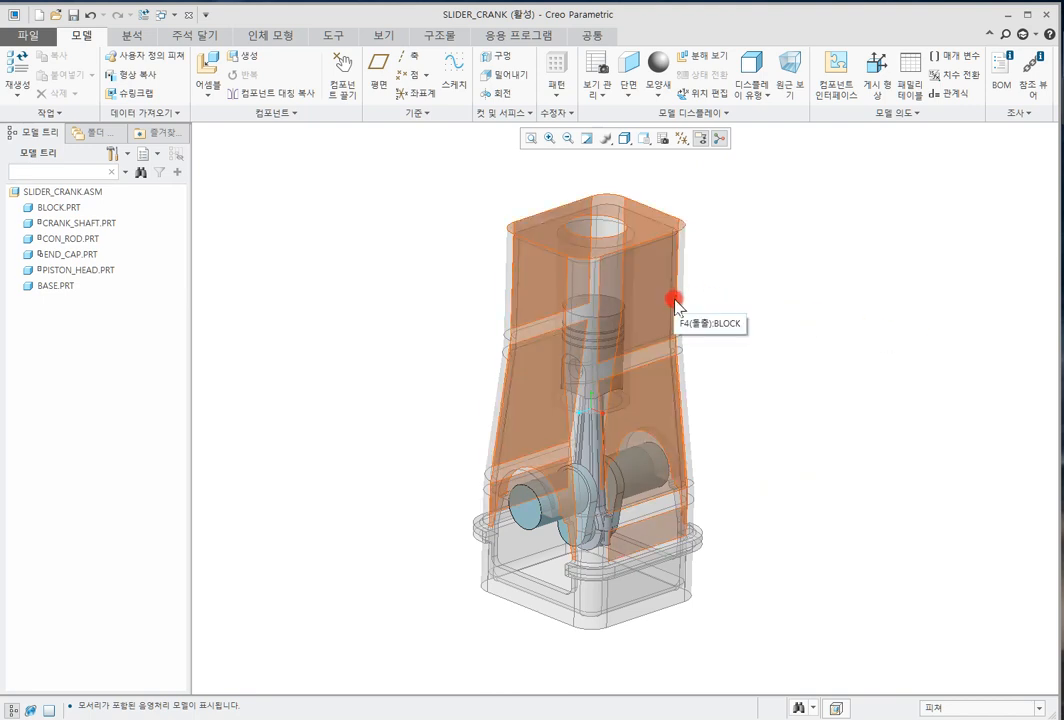
{"action": "left_click", "coordinate": [677, 303]}
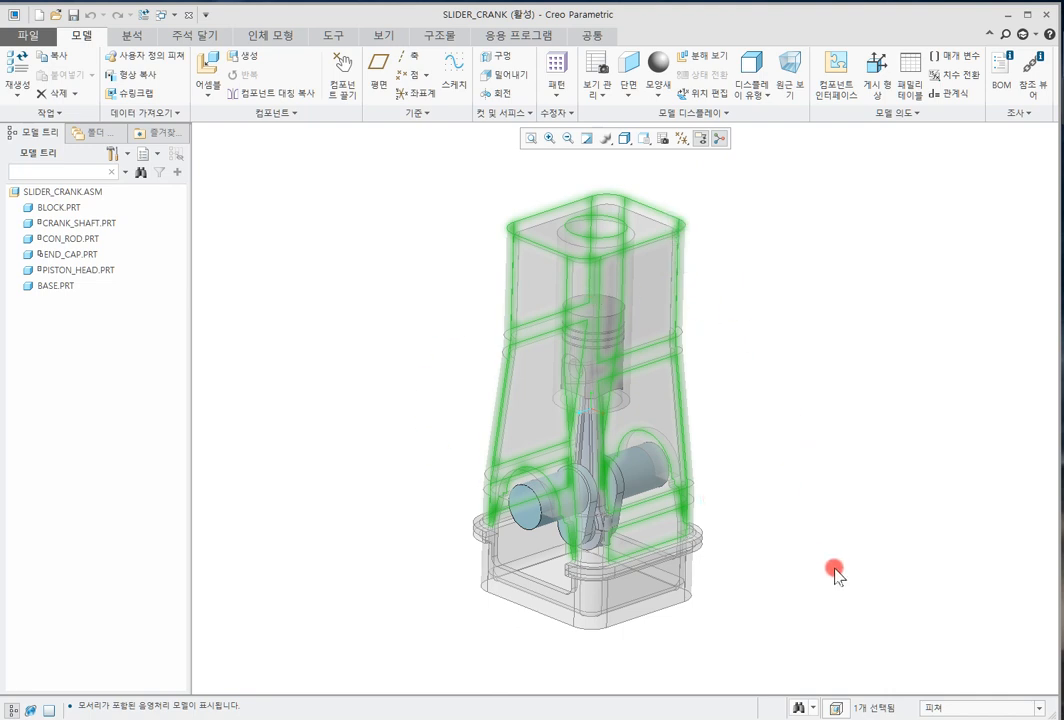
{"action": "left_click", "coordinate": [819, 499]}
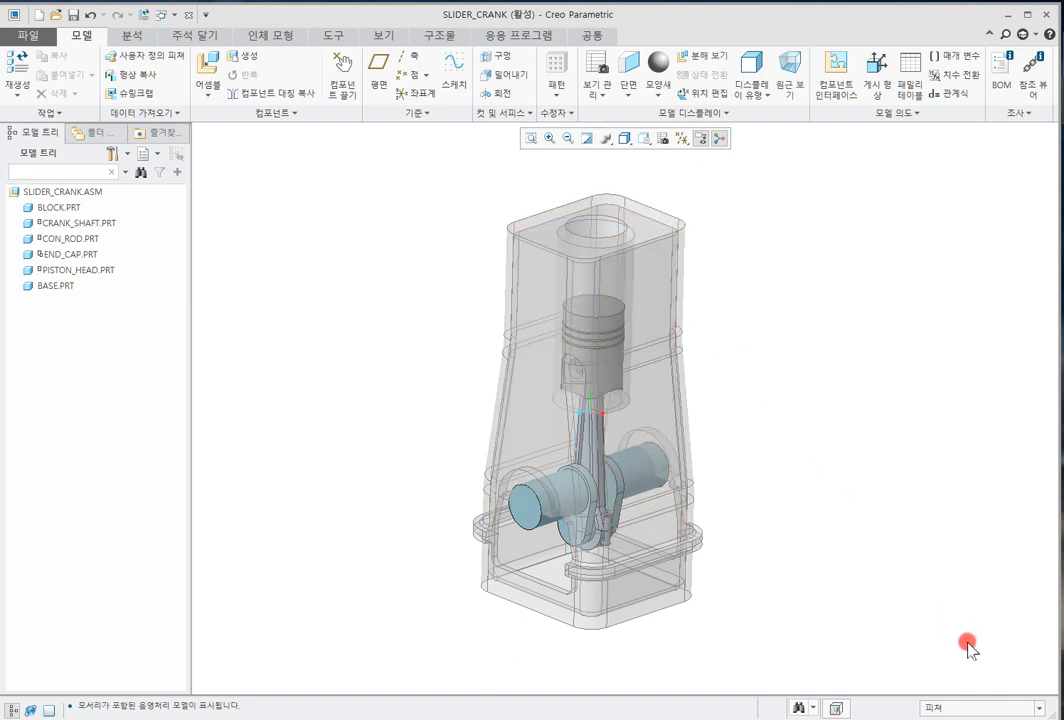
Set the selection filter to Geometry (형상) and select the block's upper side face, clearing it again
{"action": "left_click", "coordinate": [1004, 708]}
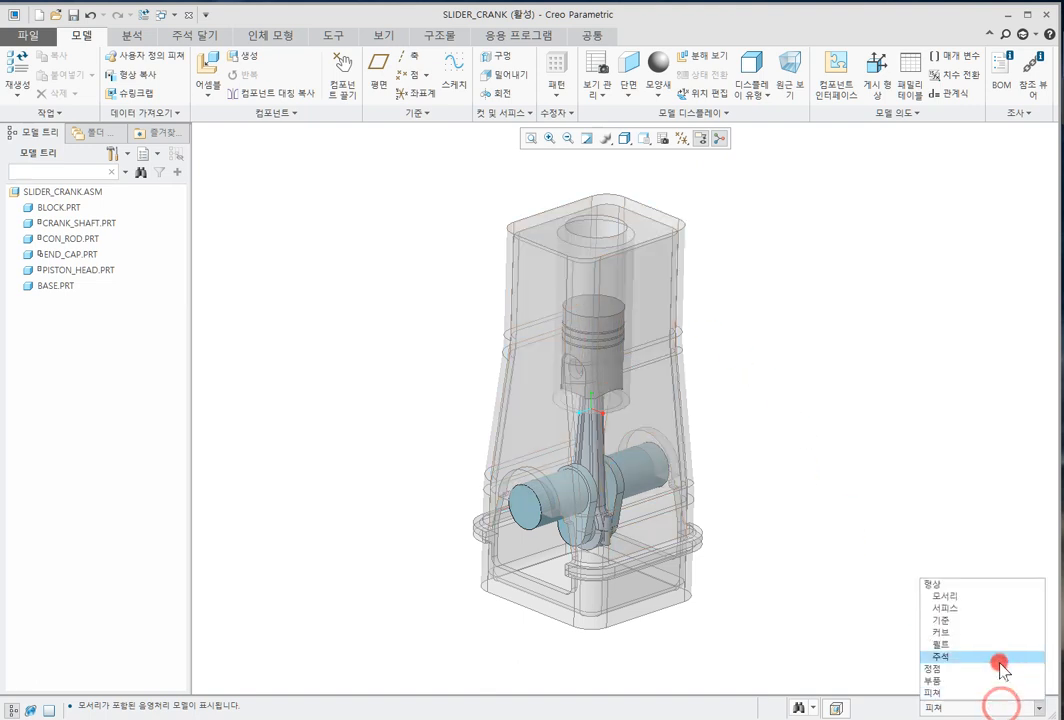
{"action": "left_click", "coordinate": [969, 586]}
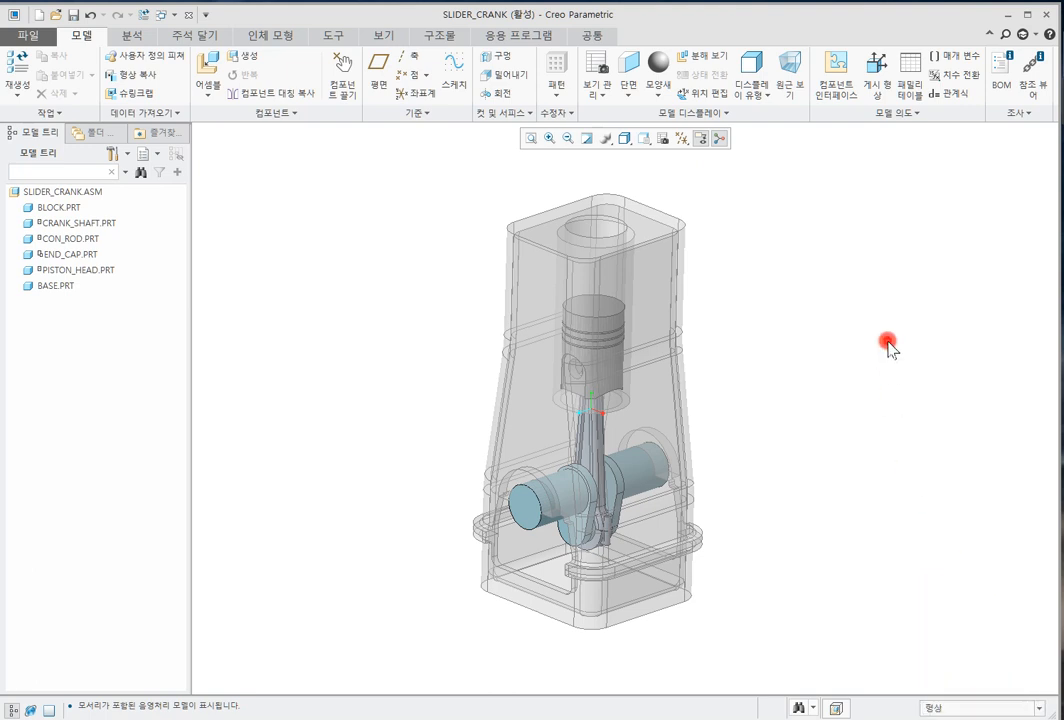
{"action": "left_click", "coordinate": [660, 288]}
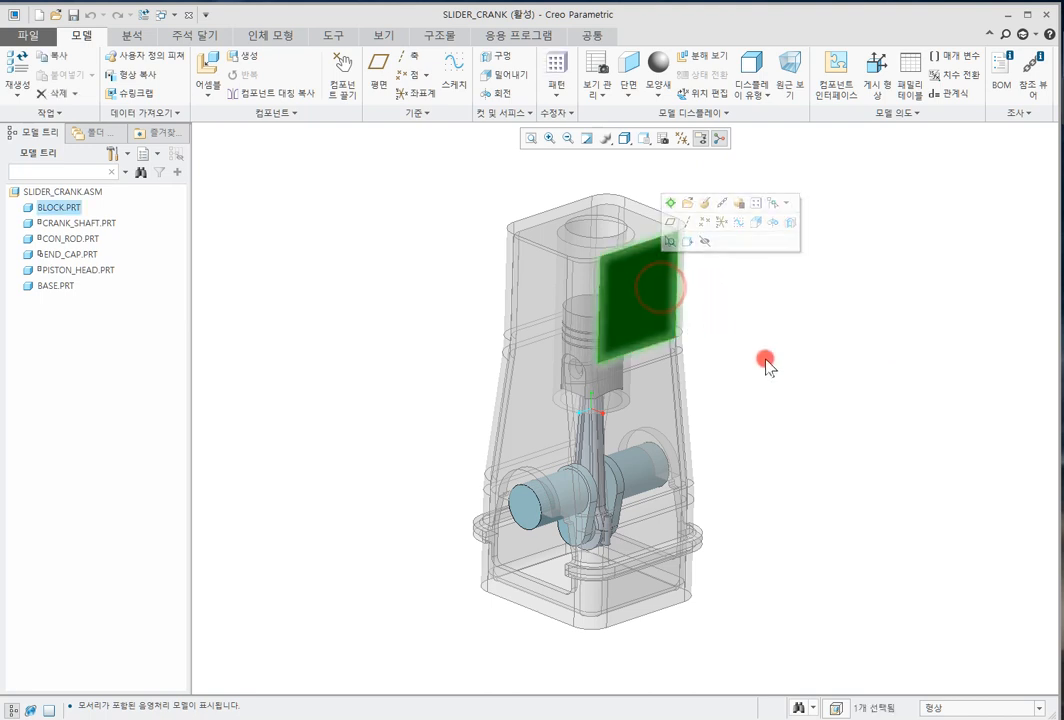
{"action": "left_click", "coordinate": [801, 448]}
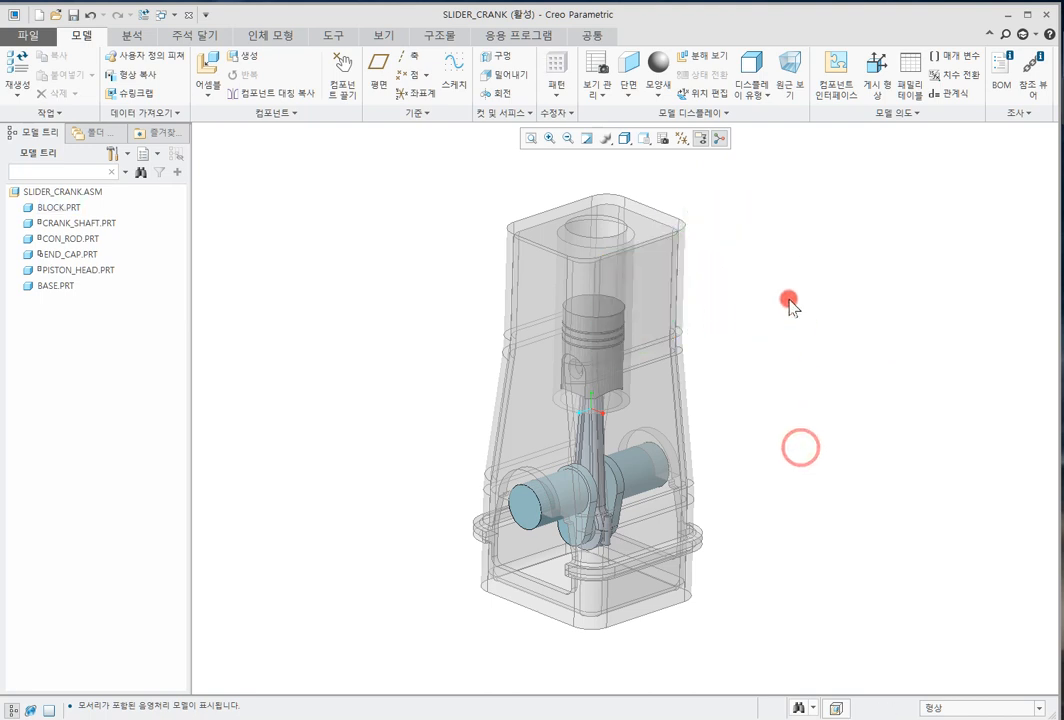
Select individual straight edges along the block's top rim with the Geometry filter, one at a time
{"action": "left_click", "coordinate": [562, 208]}
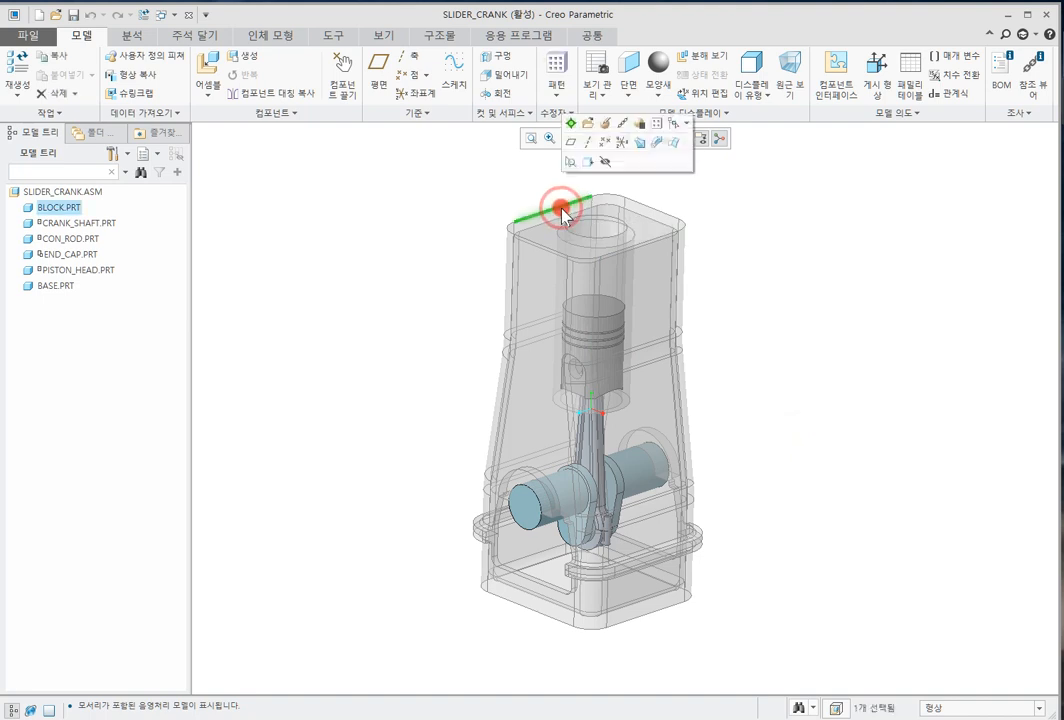
{"action": "left_click", "coordinate": [462, 360]}
{"action": "left_click", "coordinate": [646, 205]}
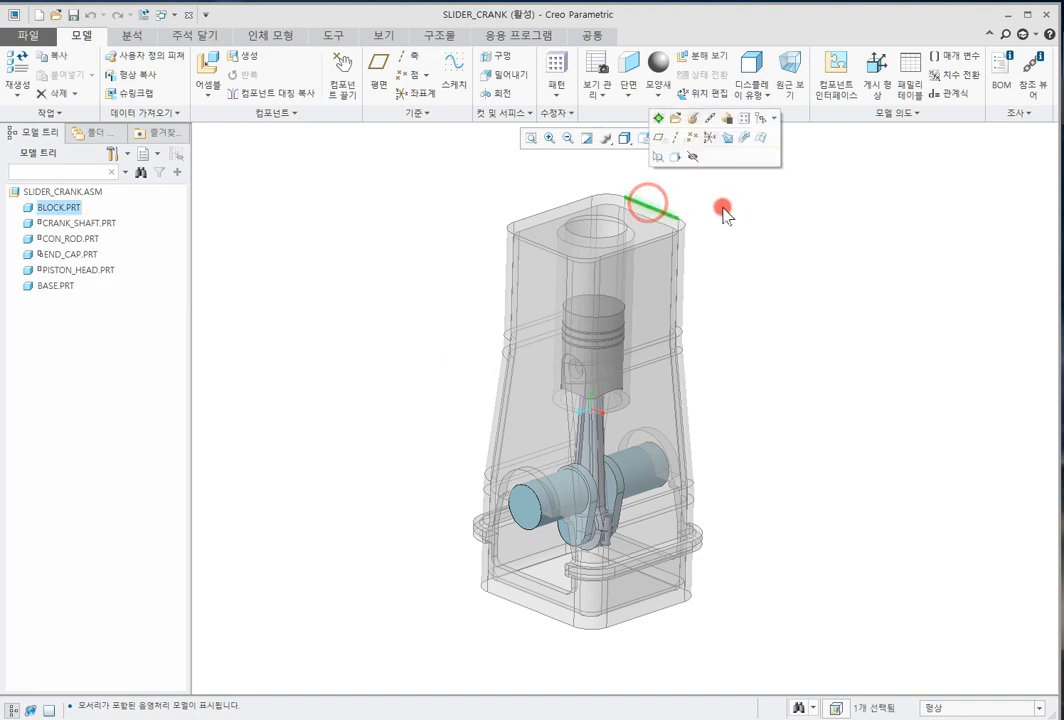
{"action": "left_click", "coordinate": [570, 200]}
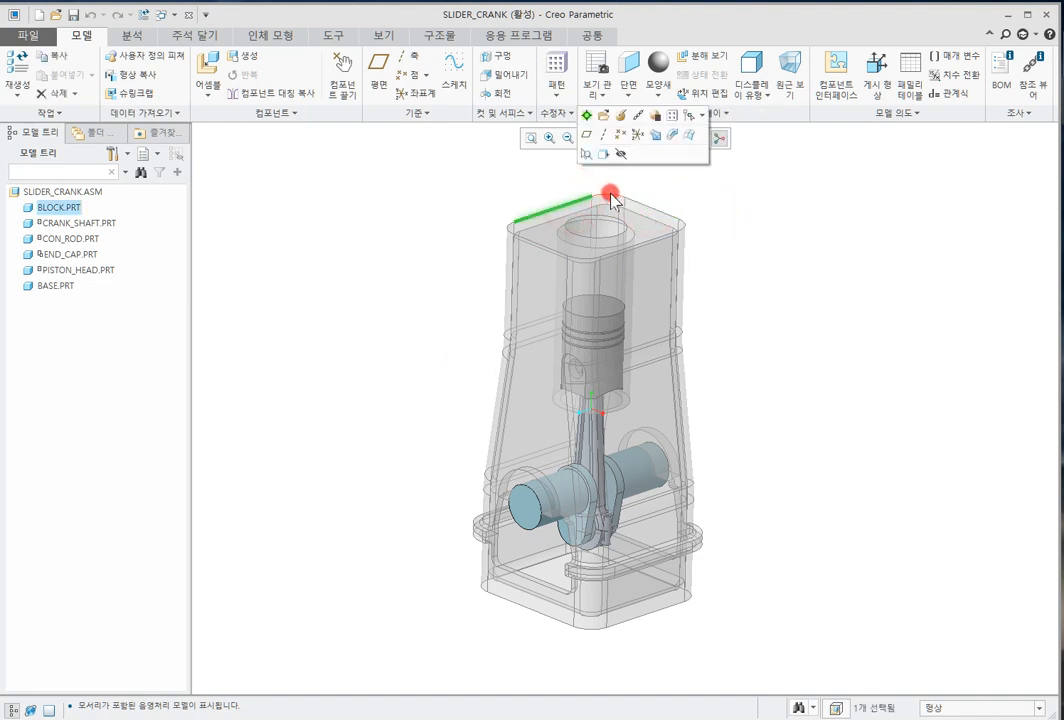
{"action": "left_click", "coordinate": [838, 316]}
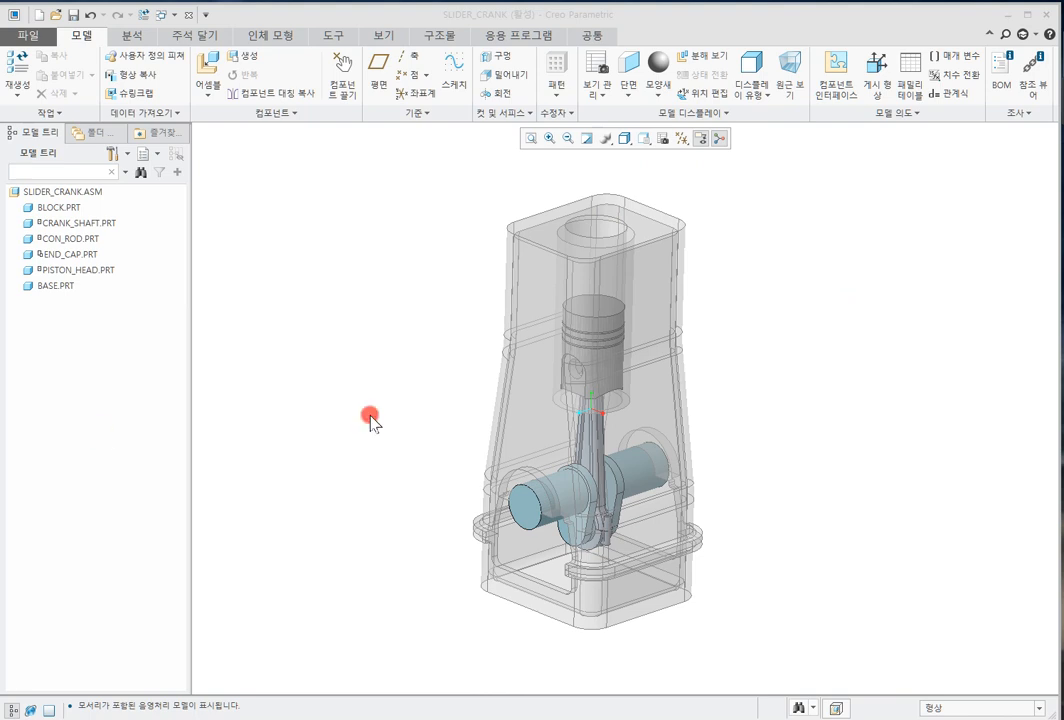
{"action": "scroll", "coordinate": [645, 185], "scroll_direction": "up", "scroll_amount": 4}
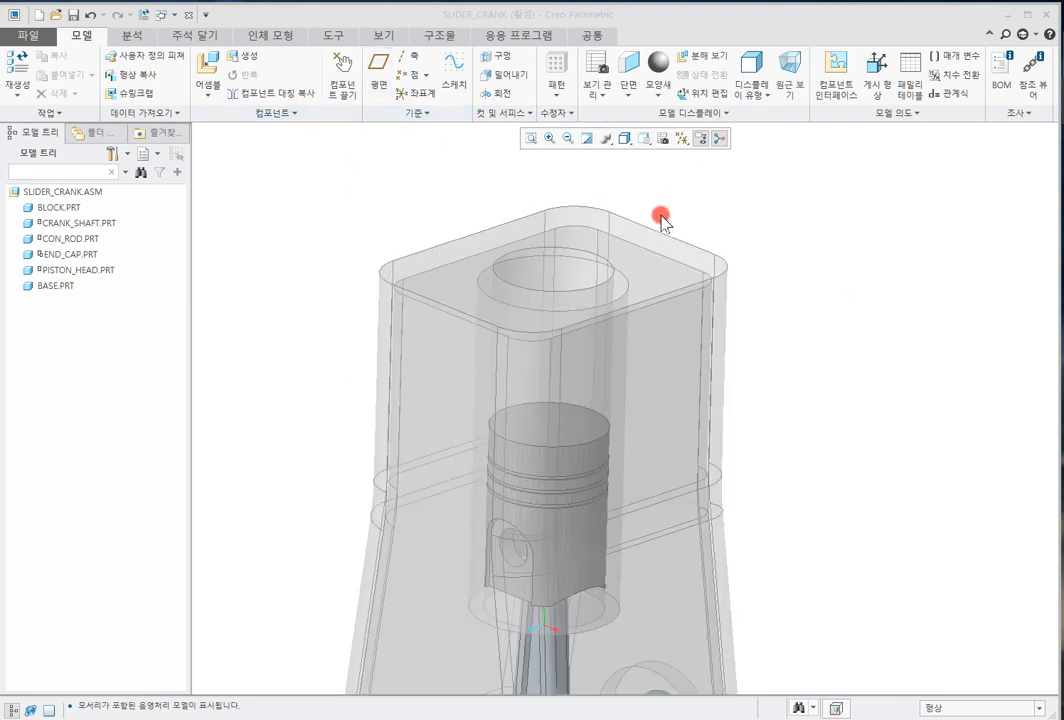
{"action": "left_click", "coordinate": [661, 232]}
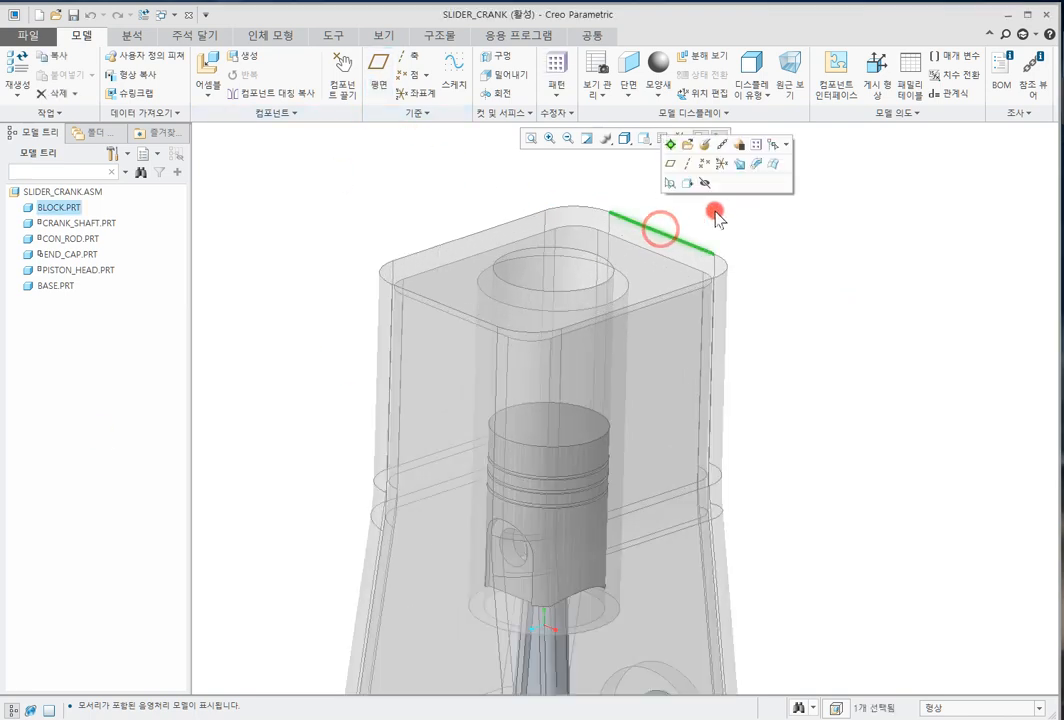
Add the block's other three straight top-rim edges to the current edge selection, and clear the selection
{"action": "left_click", "coordinate": [668, 295], "text": "ctrl"}
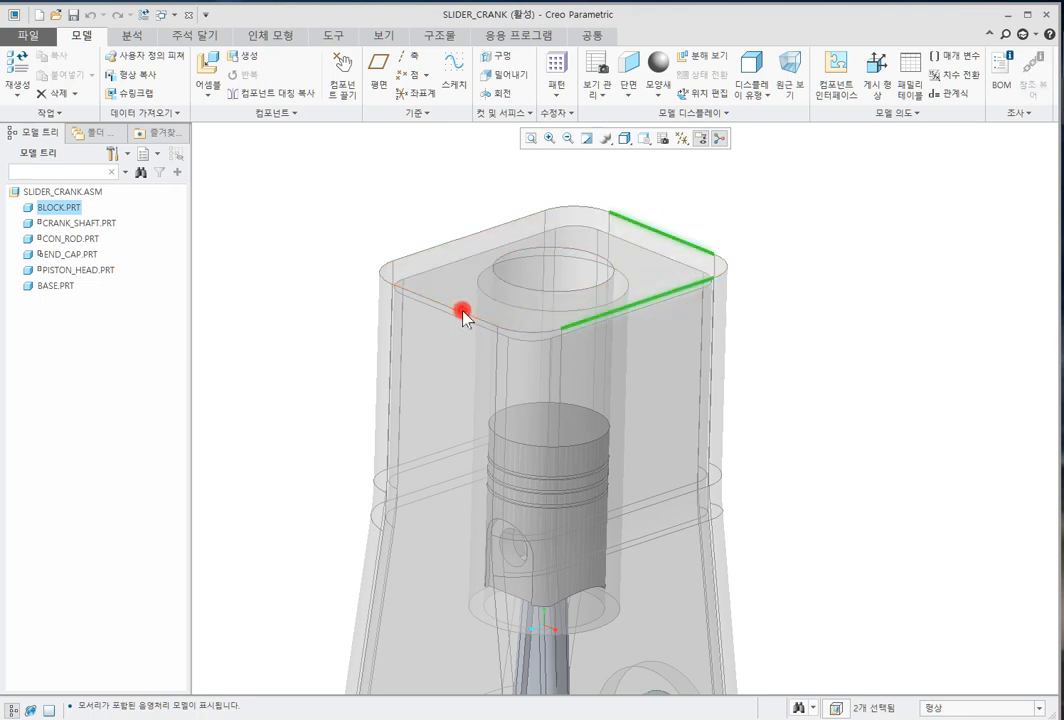
{"action": "left_click", "coordinate": [459, 311], "text": "ctrl"}
{"action": "left_click", "coordinate": [478, 237], "text": "ctrl"}
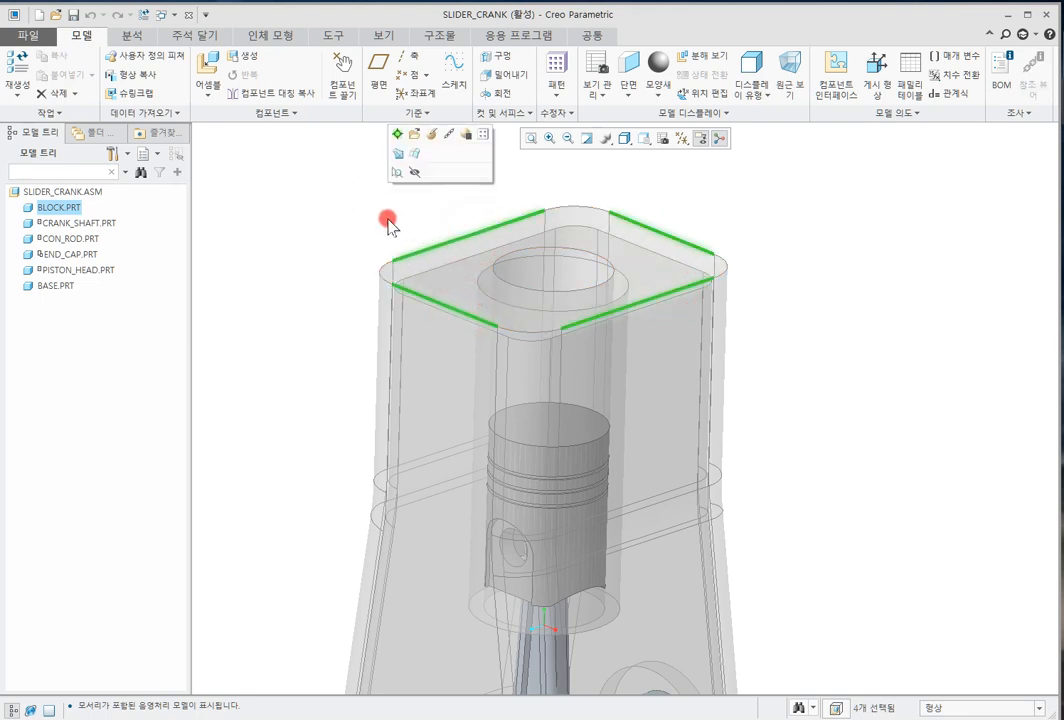
{"action": "left_click", "coordinate": [361, 277]}
Select one straight top-rim edge of the block, extend the selection to the whole rim loop, and clear it
{"action": "left_click", "coordinate": [475, 233]}
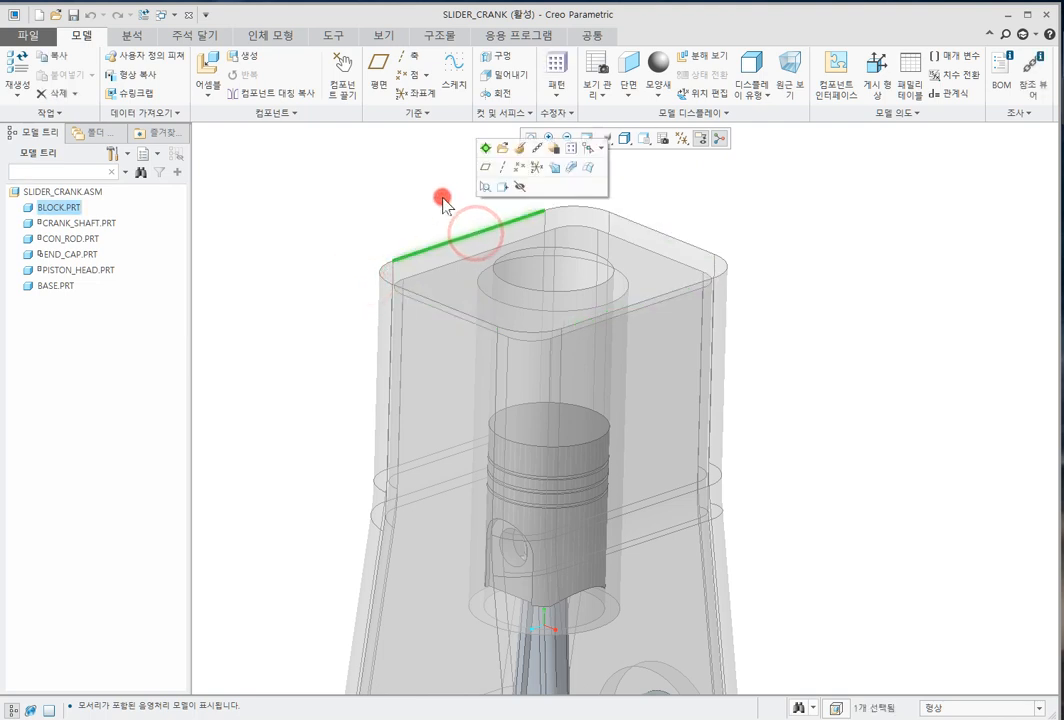
{"action": "left_click", "coordinate": [648, 232], "text": "shift"}
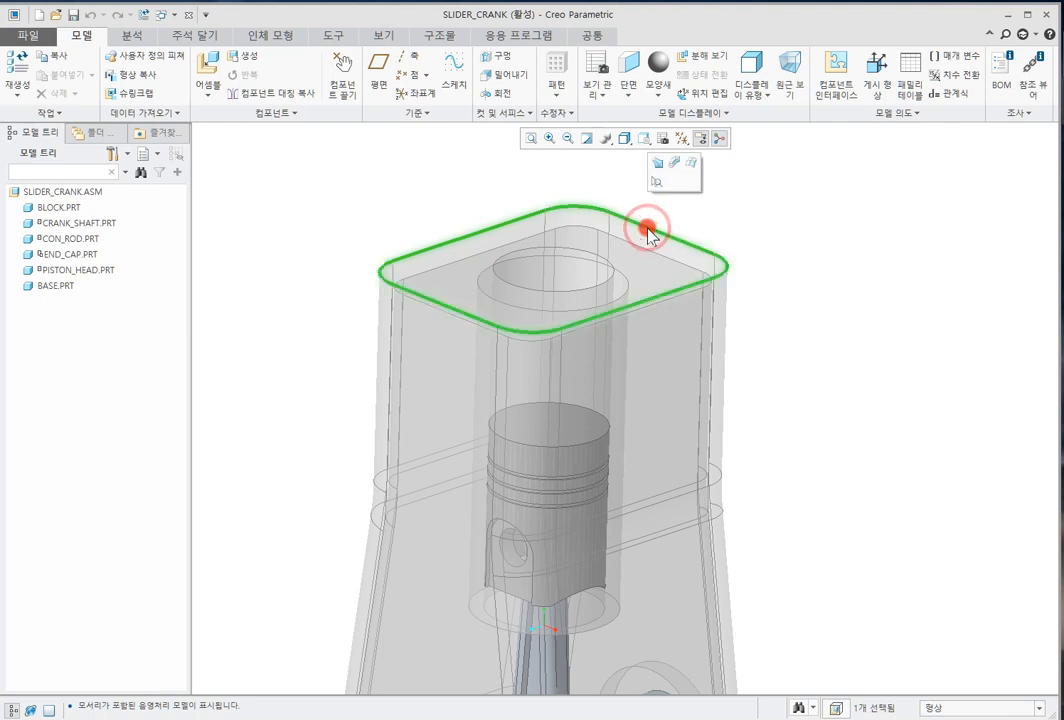
{"action": "left_click", "coordinate": [836, 262]}
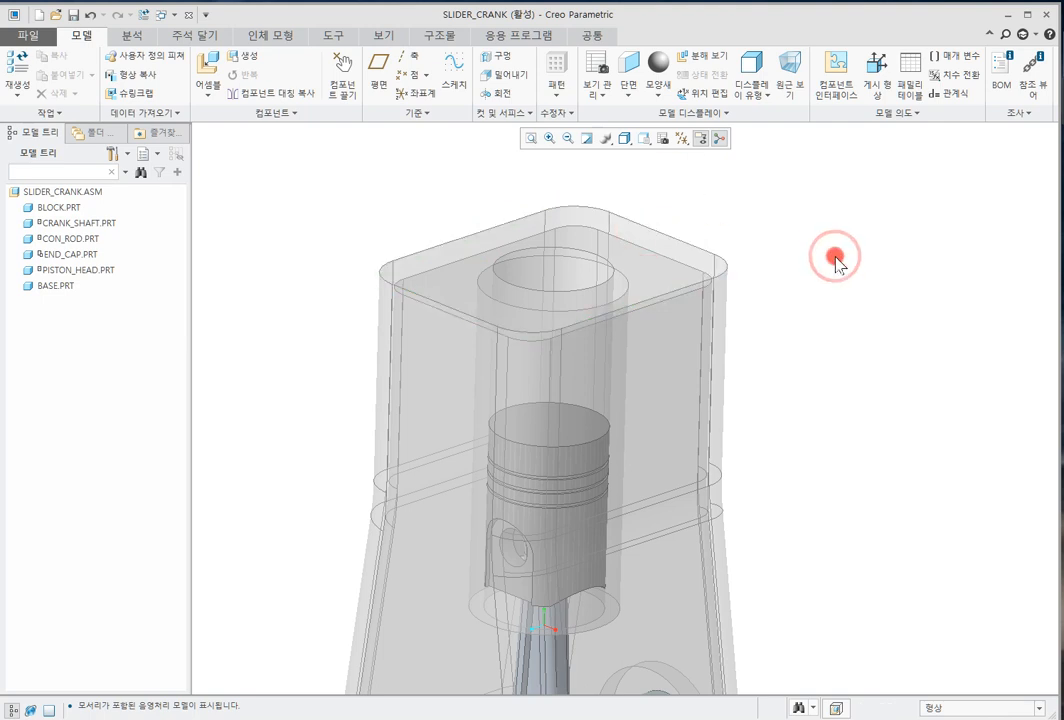
Select the block's rear top-rim edge, add the adjacent straight and corner edges individually, and clear the selection
{"action": "mouse_move", "coordinate": [808, 238]}
{"action": "middle_mouse_down"}
{"action": "mouse_move", "coordinate": [672, 240]}
{"action": "mouse_move", "coordinate": [653, 256]}
{"action": "mouse_move", "coordinate": [644, 203]}
{"action": "mouse_move", "coordinate": [655, 192]}
{"action": "mouse_move", "coordinate": [634, 214]}
{"action": "mouse_move", "coordinate": [634, 233]}
{"action": "mouse_move", "coordinate": [691, 202]}
{"action": "mouse_move", "coordinate": [594, 209]}
{"action": "middle_mouse_up"}
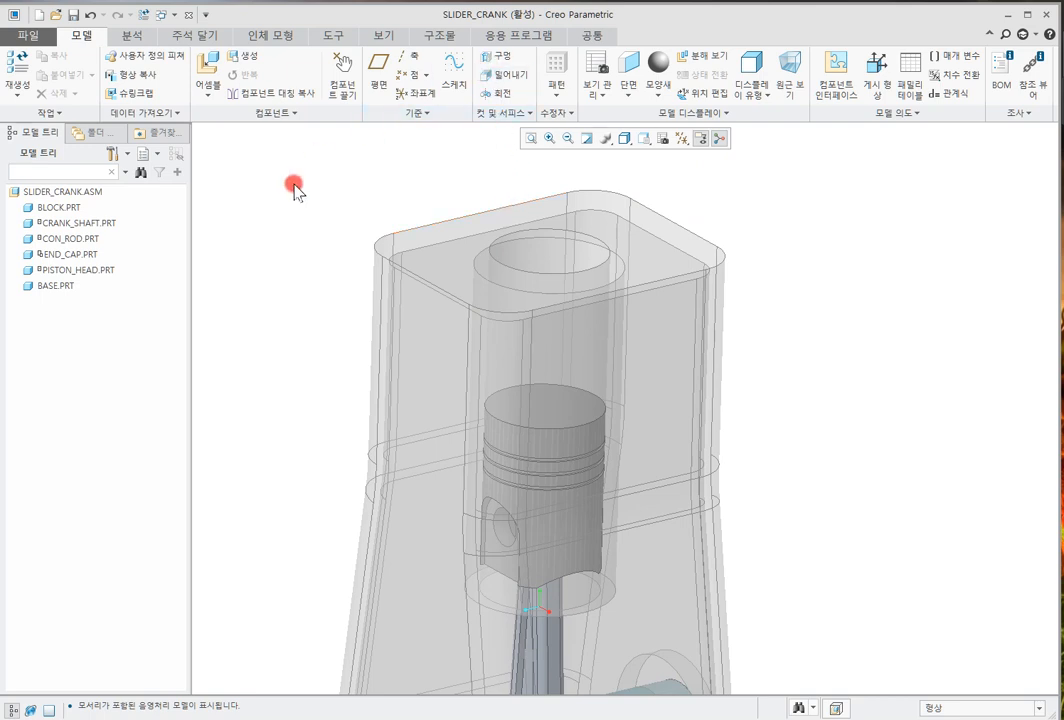
{"action": "left_click", "coordinate": [519, 200]}
{"action": "left_click", "coordinate": [322, 212]}
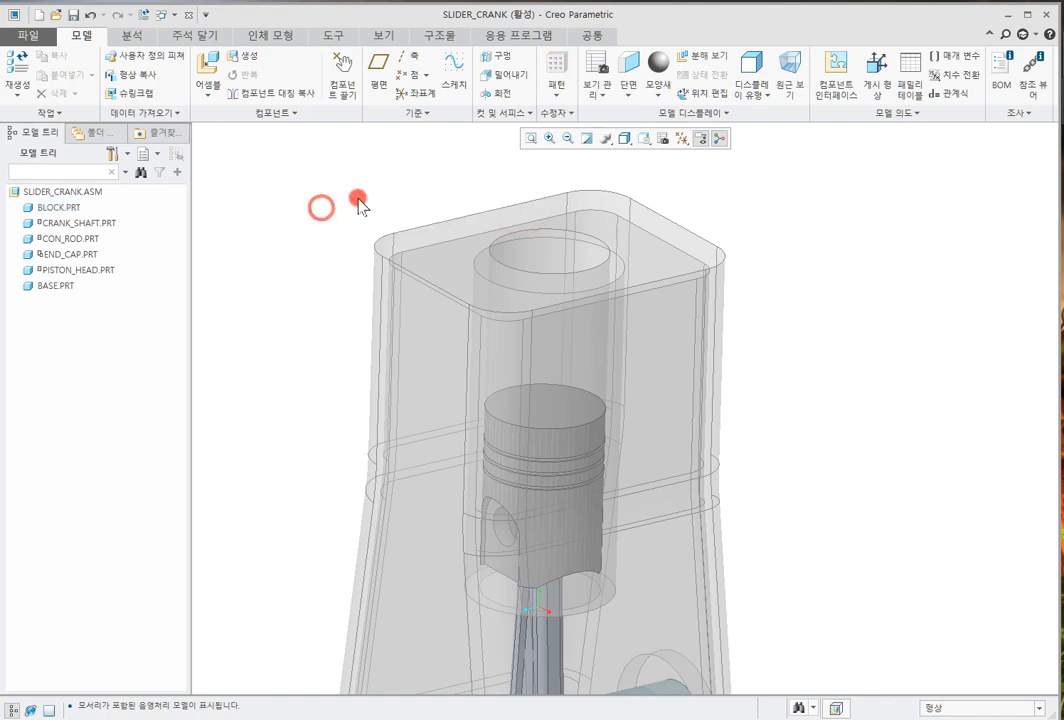
{"action": "left_click", "coordinate": [501, 208]}
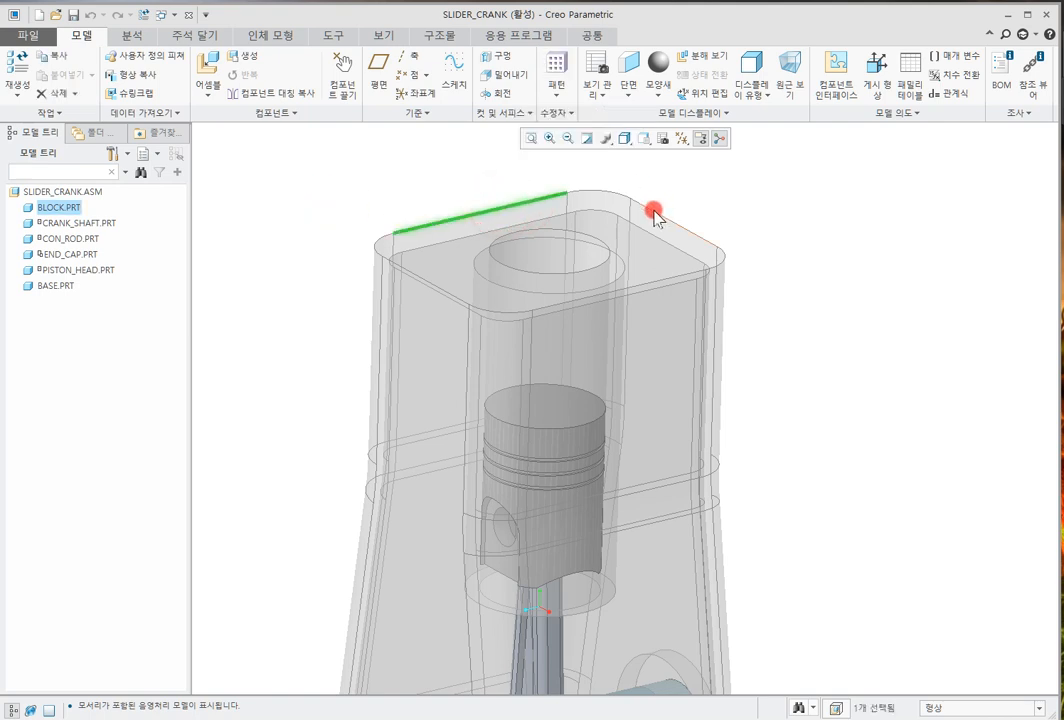
{"action": "left_click", "coordinate": [654, 210], "text": "ctrl"}
{"action": "left_click", "coordinate": [619, 195], "text": "ctrl"}
{"action": "left_click", "coordinate": [737, 178]}
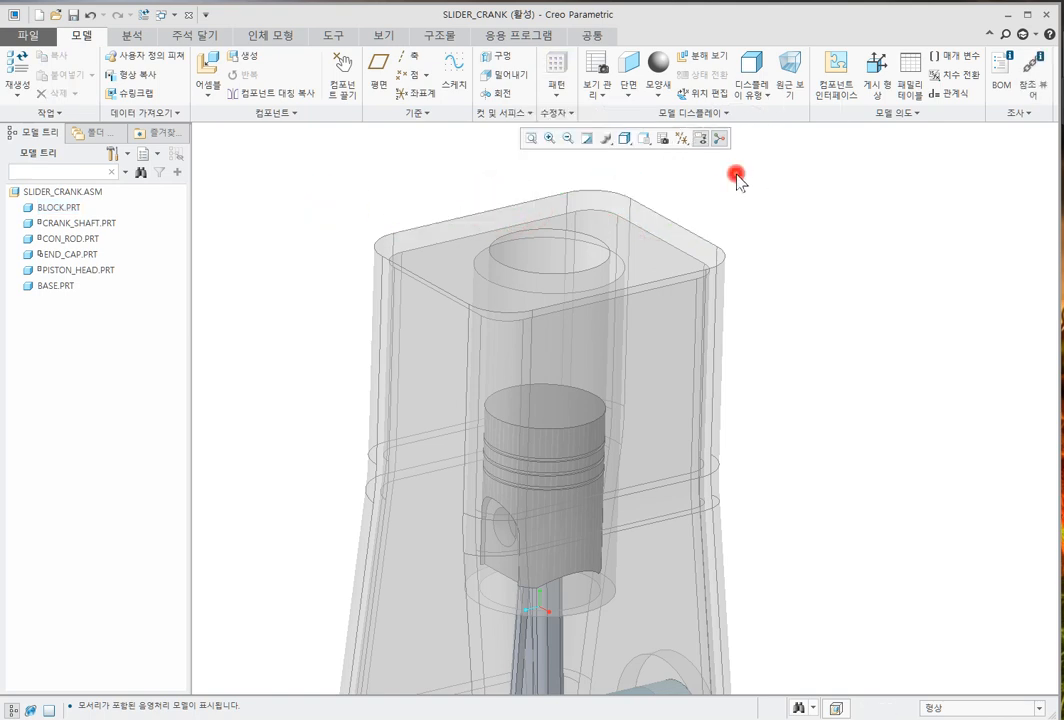
Select the rear top-rim edge again and extend the selection to the complete outer loop around the block's top
{"action": "left_click", "coordinate": [544, 186]}
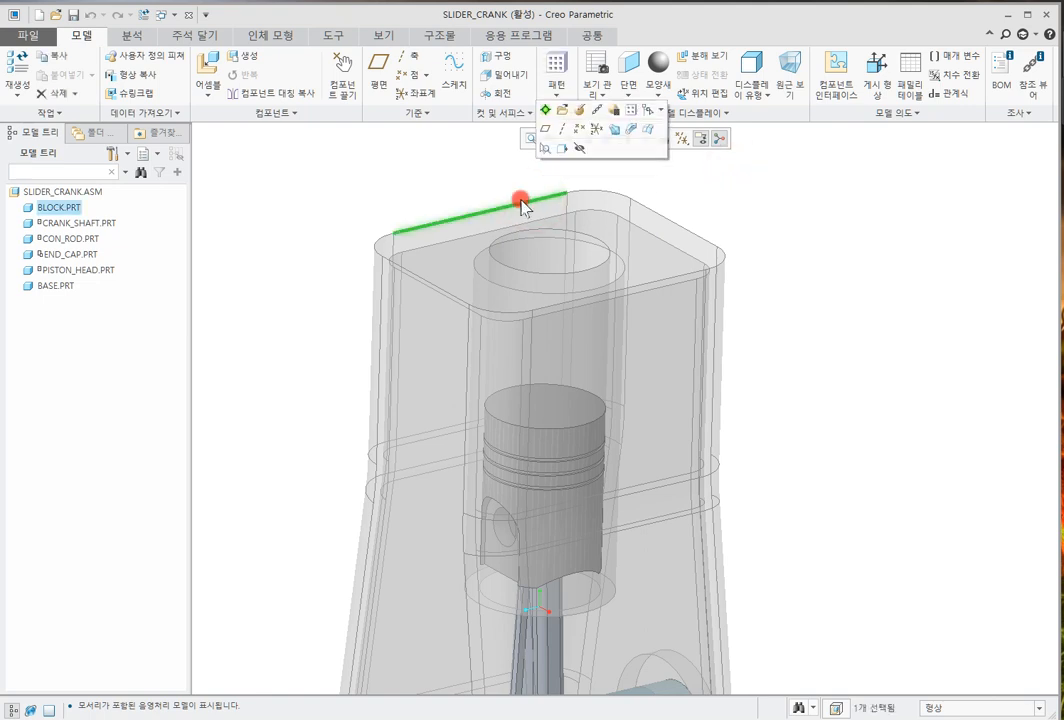
{"action": "left_click", "coordinate": [666, 218], "text": "shift"}
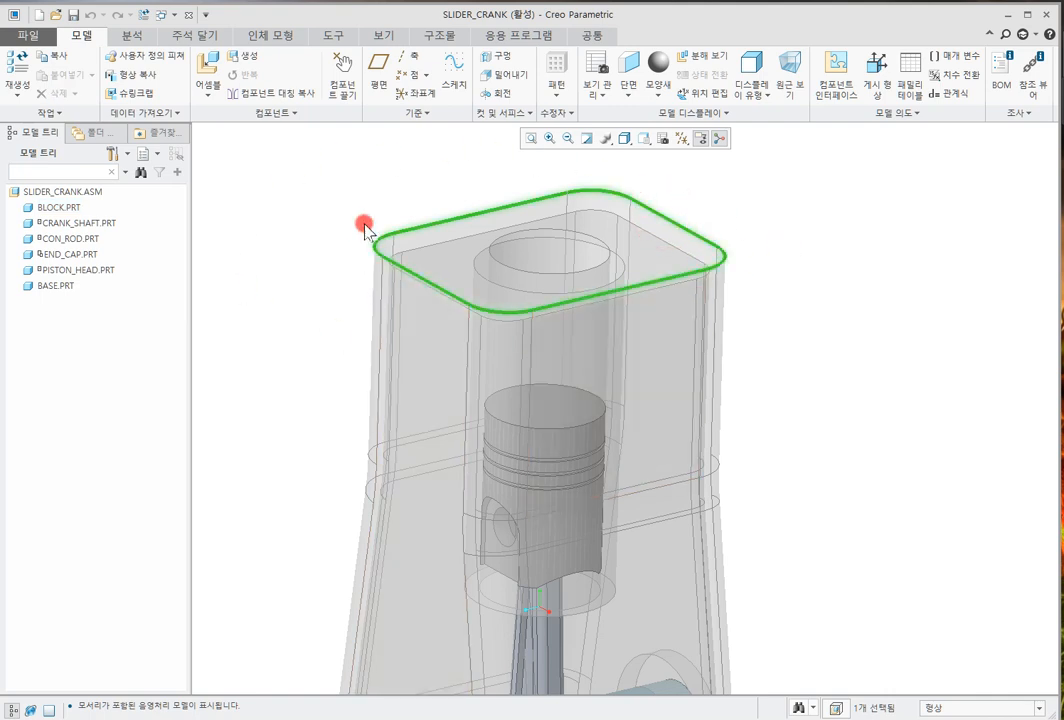
{"action": "scroll", "coordinate": [772, 318], "scroll_direction": "down", "scroll_amount": 3}
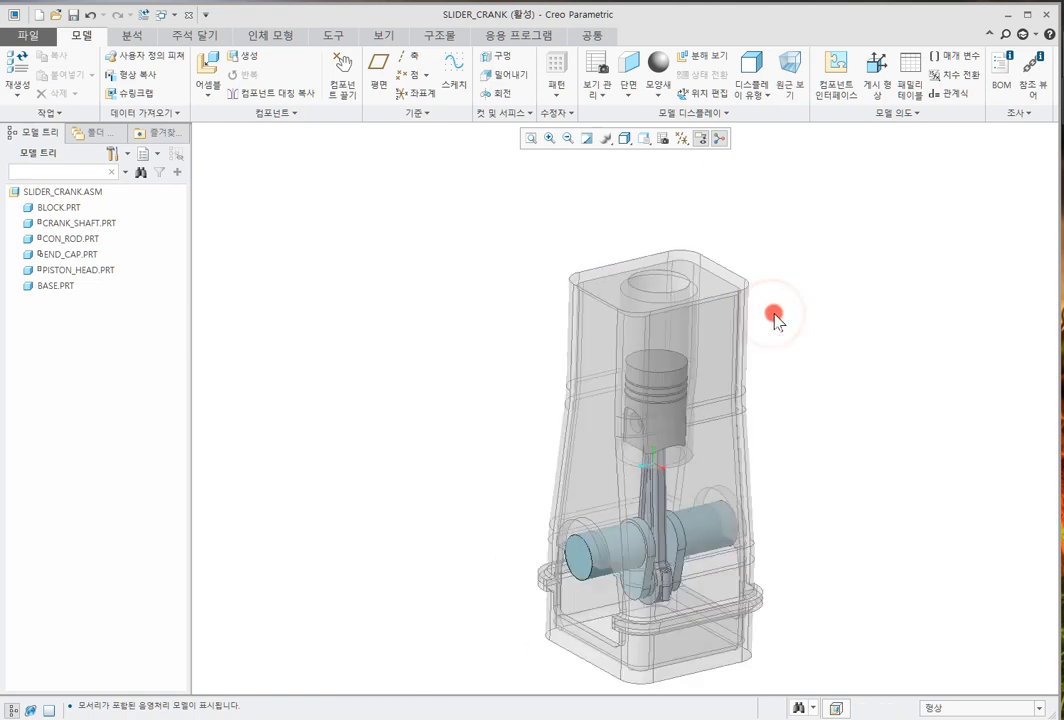
With the whole assembly in view, select the BLOCK.PRT component in the model tree and clear the selection
{"action": "middle_click_drag", "start_coordinate": [800, 310], "coordinate": [760, 235], "text": "shift"}
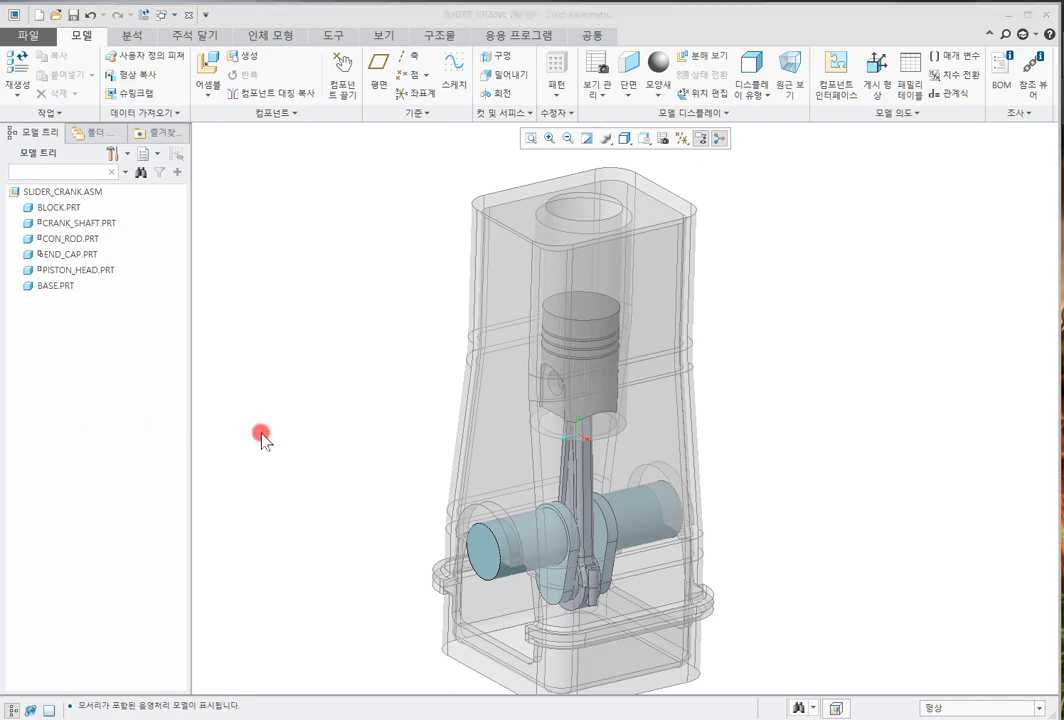
{"action": "middle_click_drag", "start_coordinate": [770, 424], "coordinate": [760, 423]}
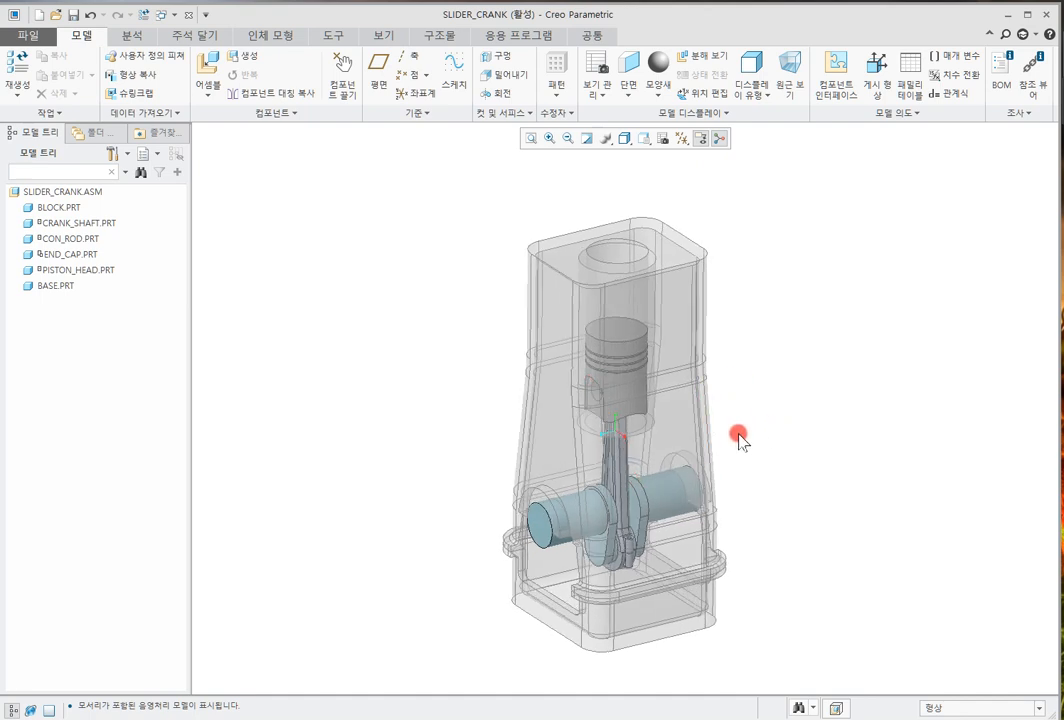
{"action": "middle_click_drag", "start_coordinate": [748, 424], "coordinate": [715, 388], "text": "shift"}
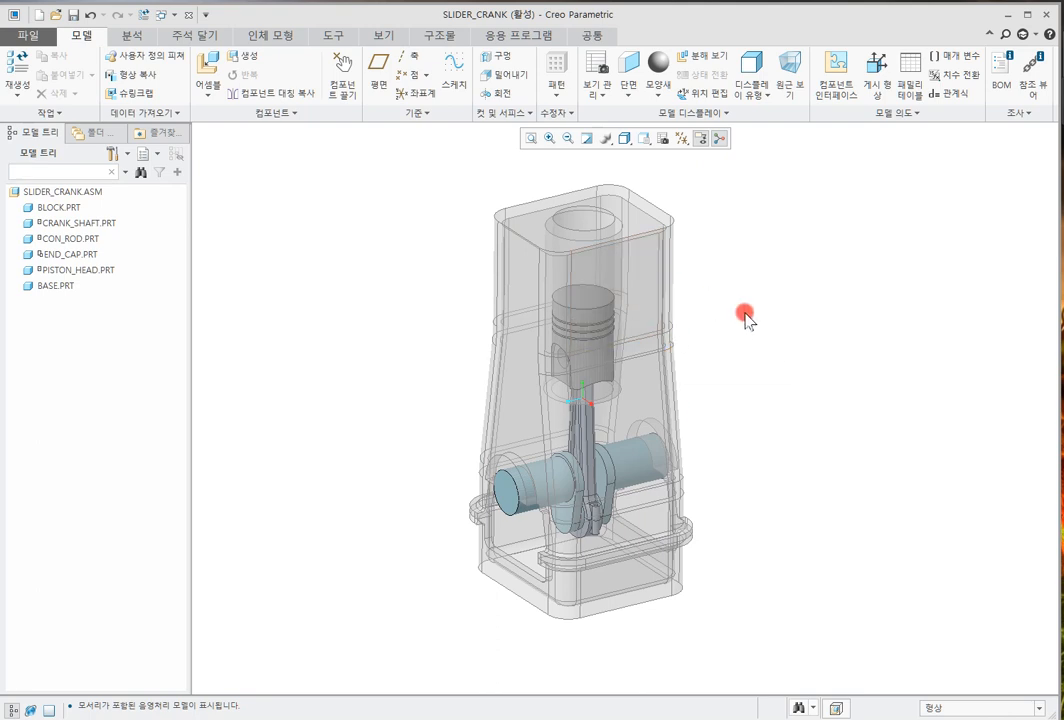
{"action": "left_click", "coordinate": [60, 208]}
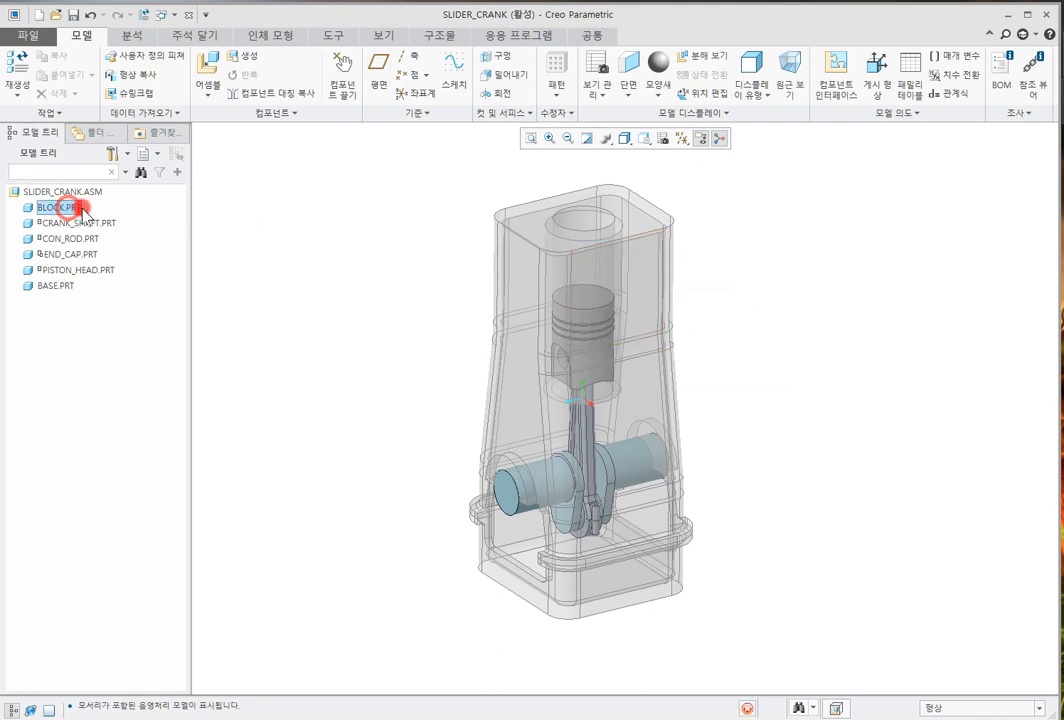
{"action": "left_click", "coordinate": [407, 413]}
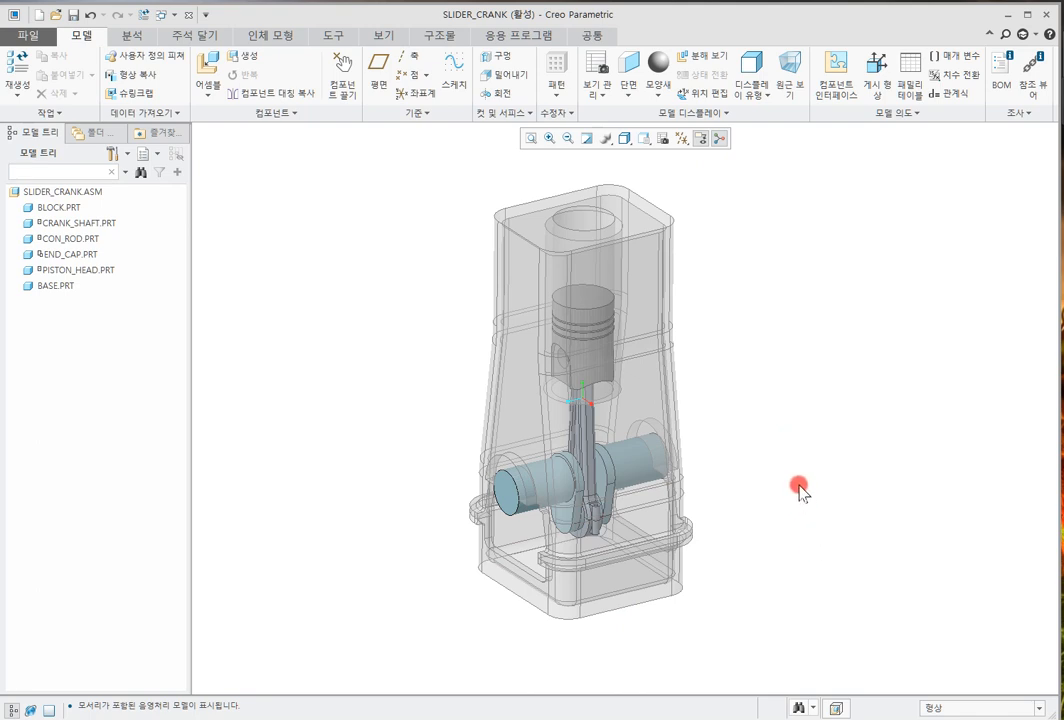
Try picking at the piston head through the block, selecting the block's upper side face in front of it and clearing it
{"action": "mouse_move", "coordinate": [588, 310]}
{"action": "left_mouse_down"}
{"action": "mouse_move", "coordinate": [589, 345]}
{"action": "mouse_move", "coordinate": [593, 334]}
{"action": "left_mouse_up"}
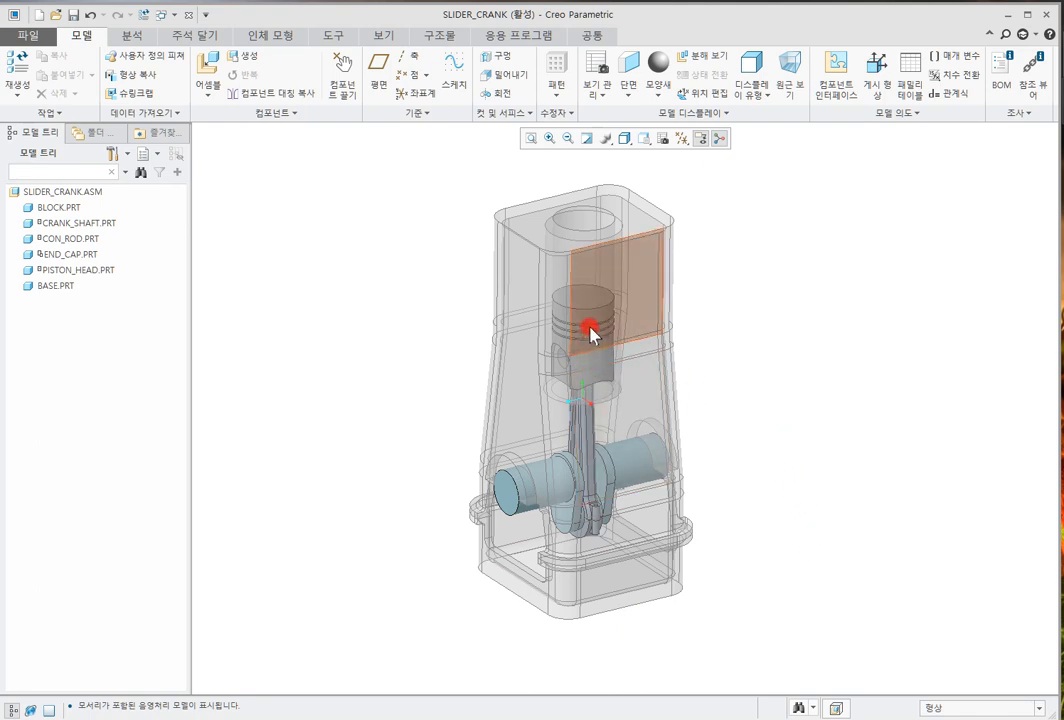
{"action": "left_click", "coordinate": [590, 326]}
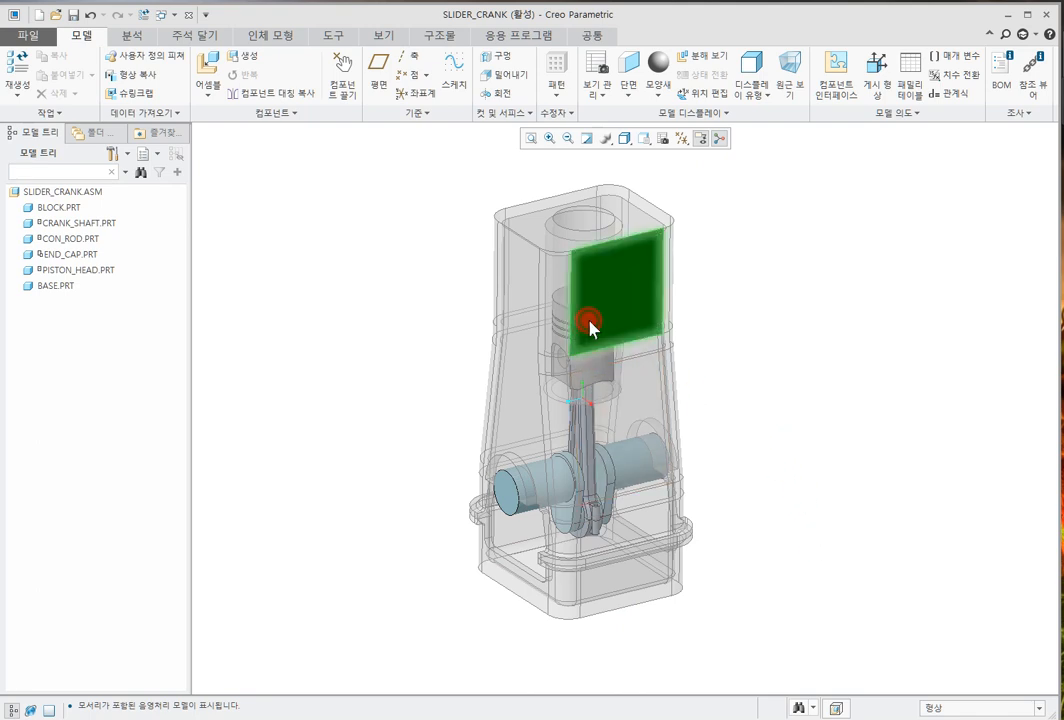
{"action": "left_click", "coordinate": [766, 387]}
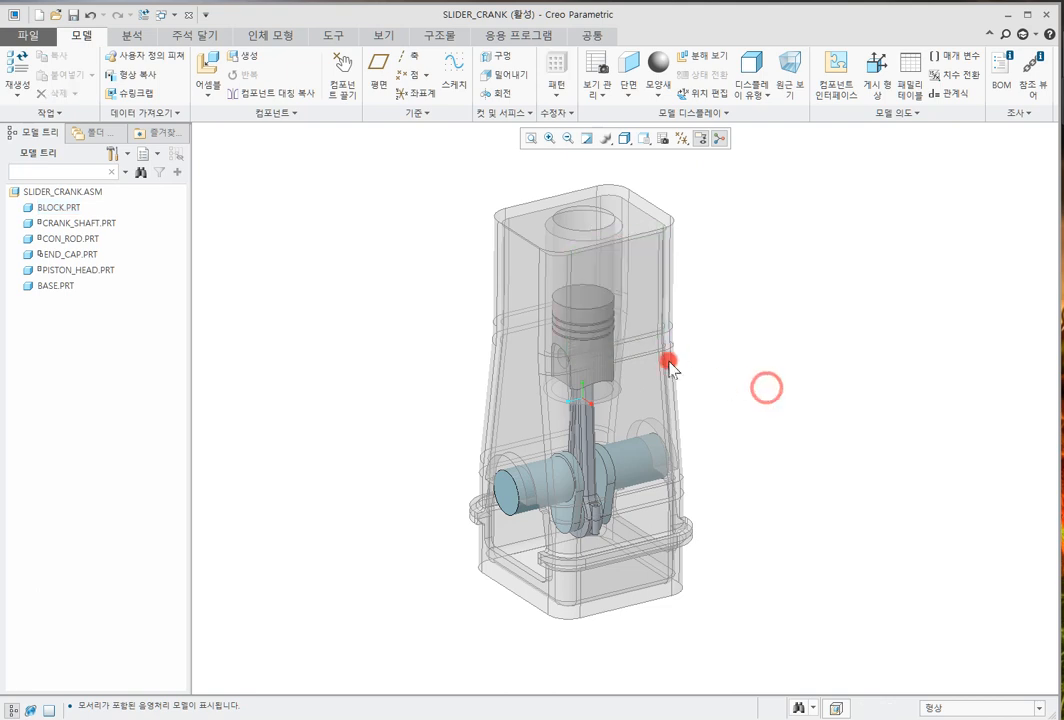
{"action": "left_click", "coordinate": [588, 325]}
{"action": "left_click", "coordinate": [798, 356]}
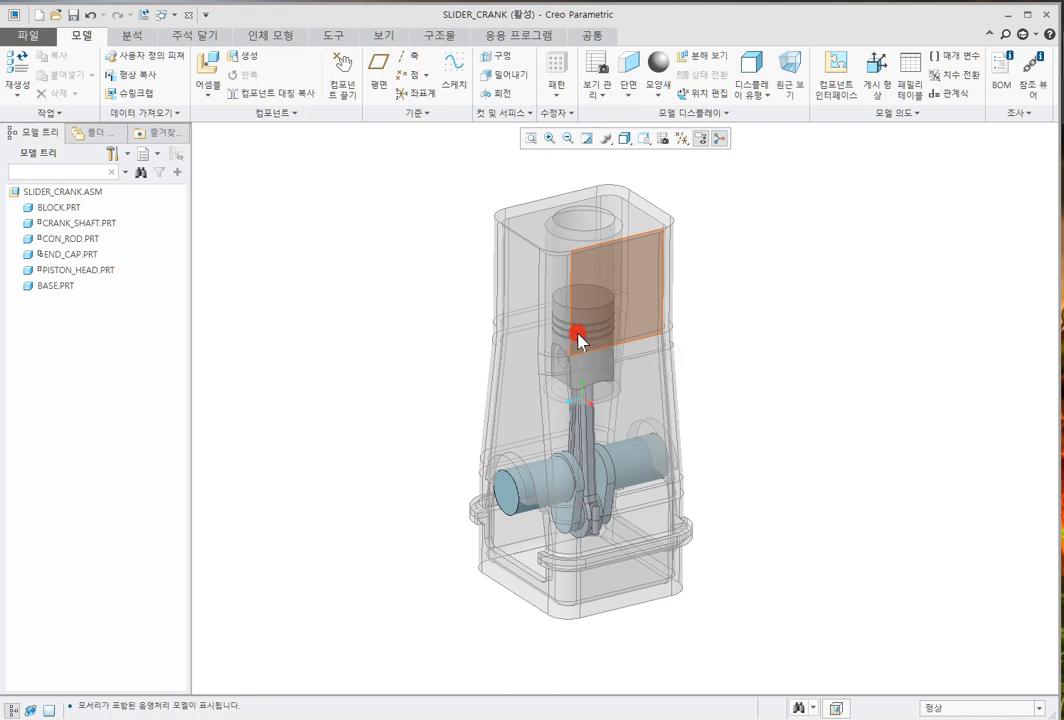
{"action": "left_click", "coordinate": [765, 352]}
Cycle the preselection at the piston through the stacked block surfaces, including the inner wall and the cylinder bore
{"action": "right_click", "coordinate": [582, 338]}
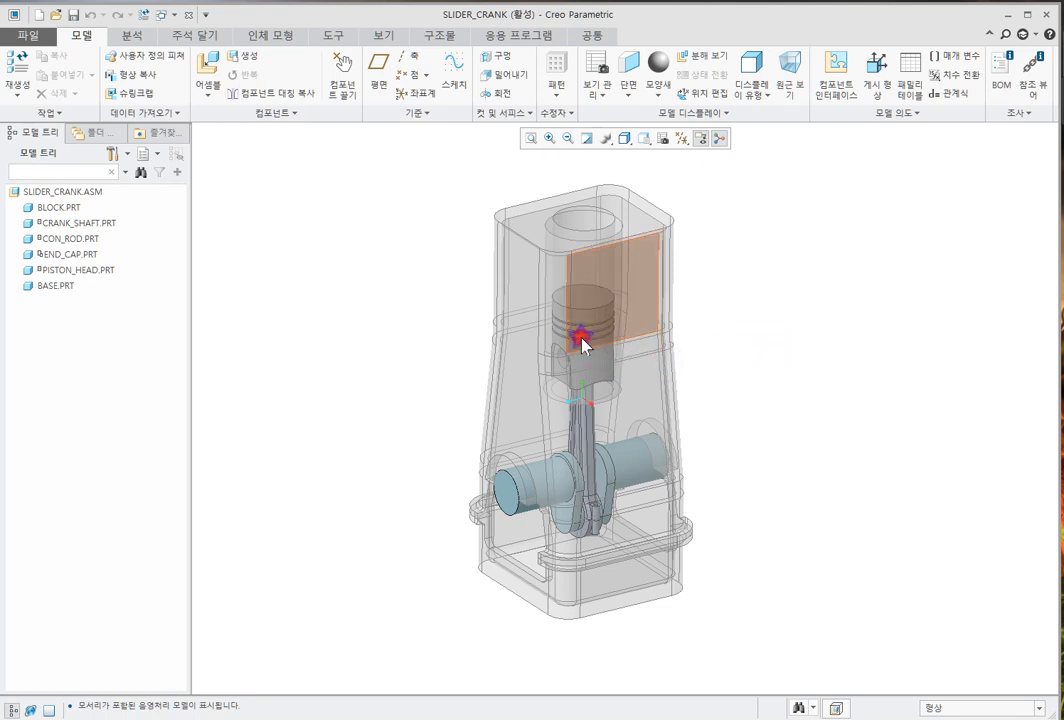
{"action": "right_click", "coordinate": [582, 340]}
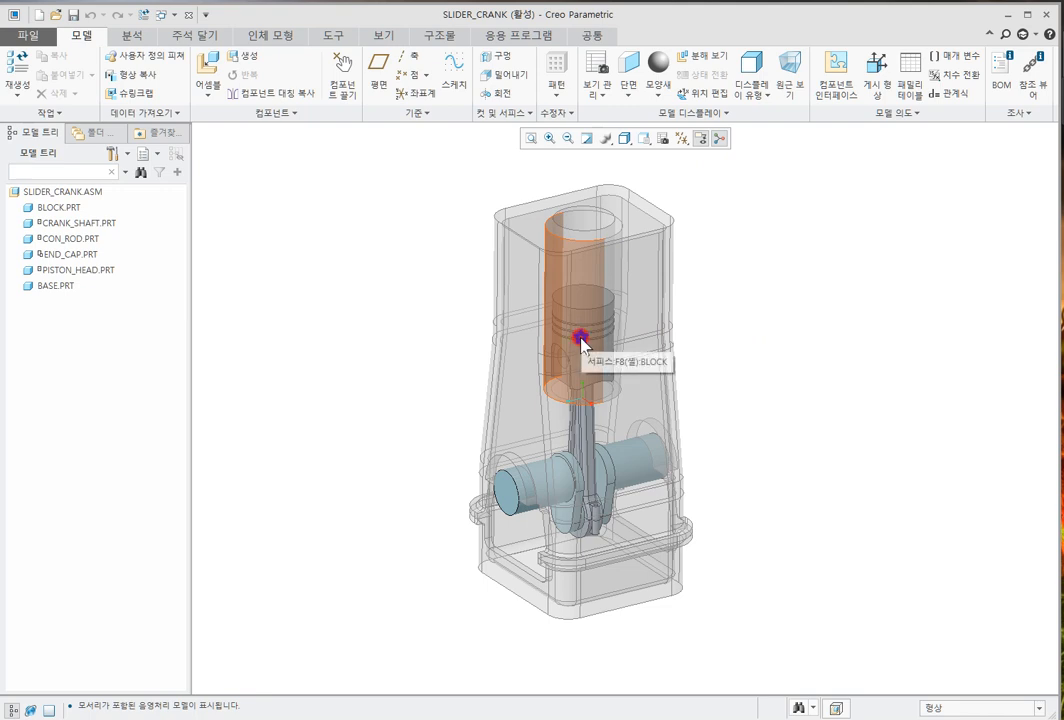
{"action": "right_click", "coordinate": [582, 340]}
{"action": "right_click", "coordinate": [582, 340]}
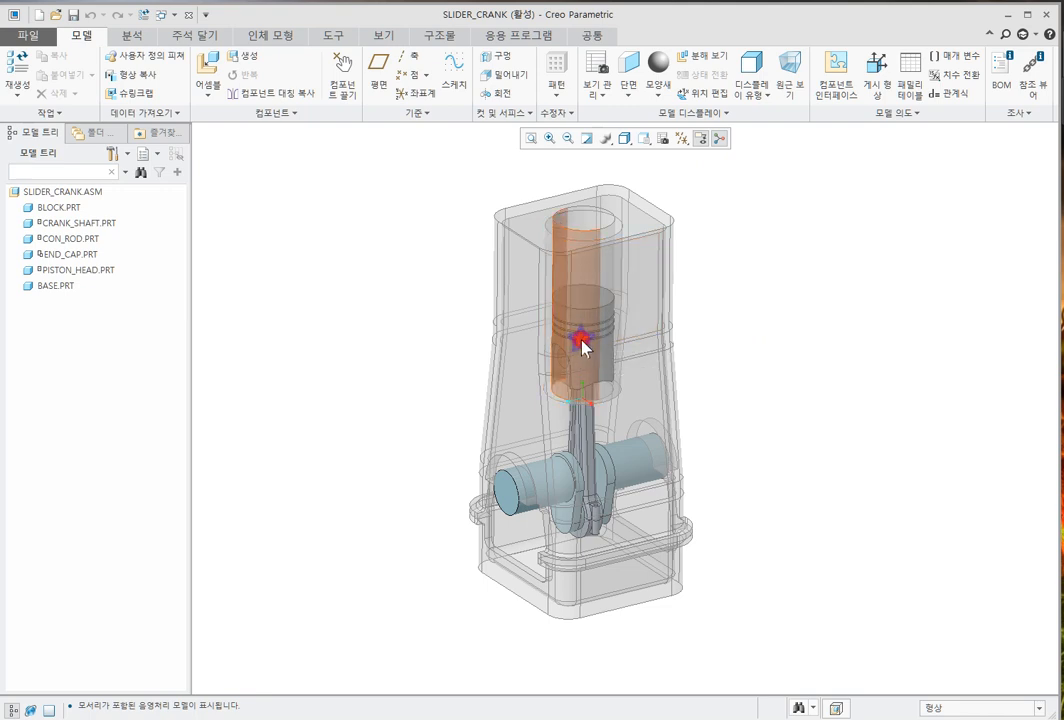
{"action": "right_click", "coordinate": [582, 340]}
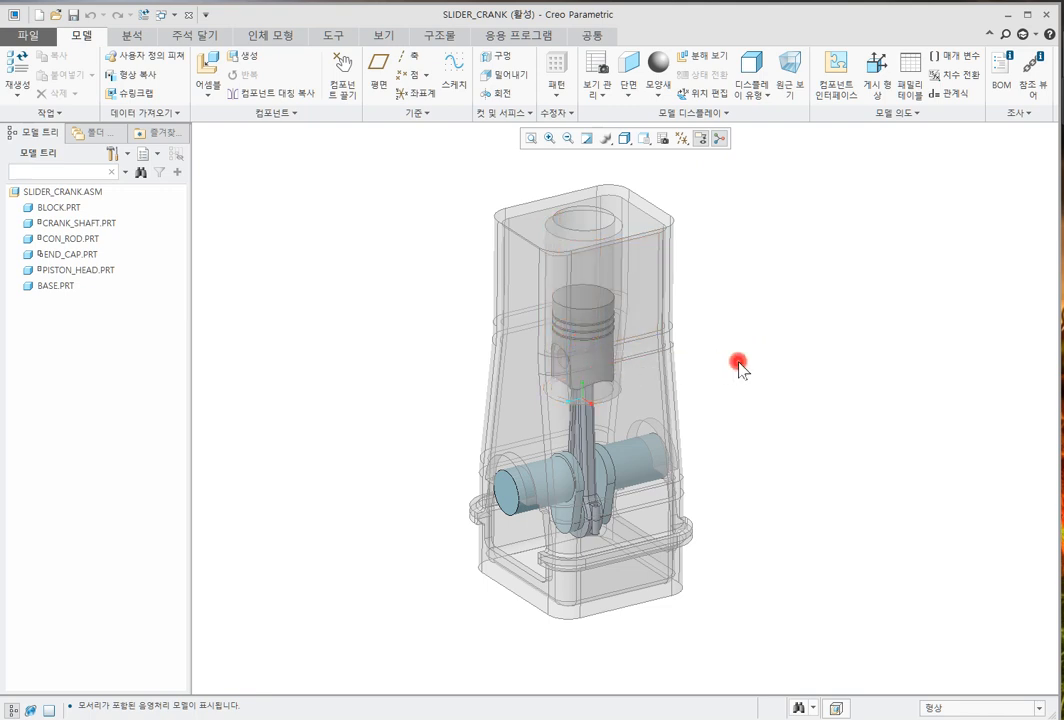
Cycle the preselection to the piston head's outer cylindrical surface, select that surface, and clear the selection
{"action": "right_click", "coordinate": [585, 362]}
{"action": "right_click", "coordinate": [585, 362]}
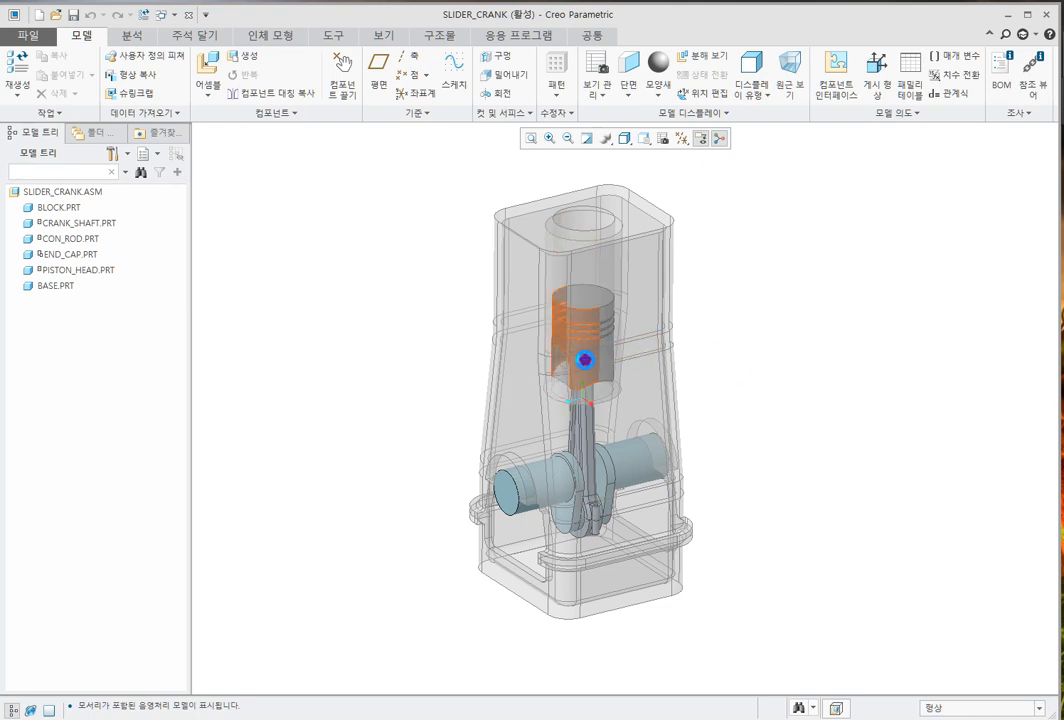
{"action": "left_click", "coordinate": [585, 362]}
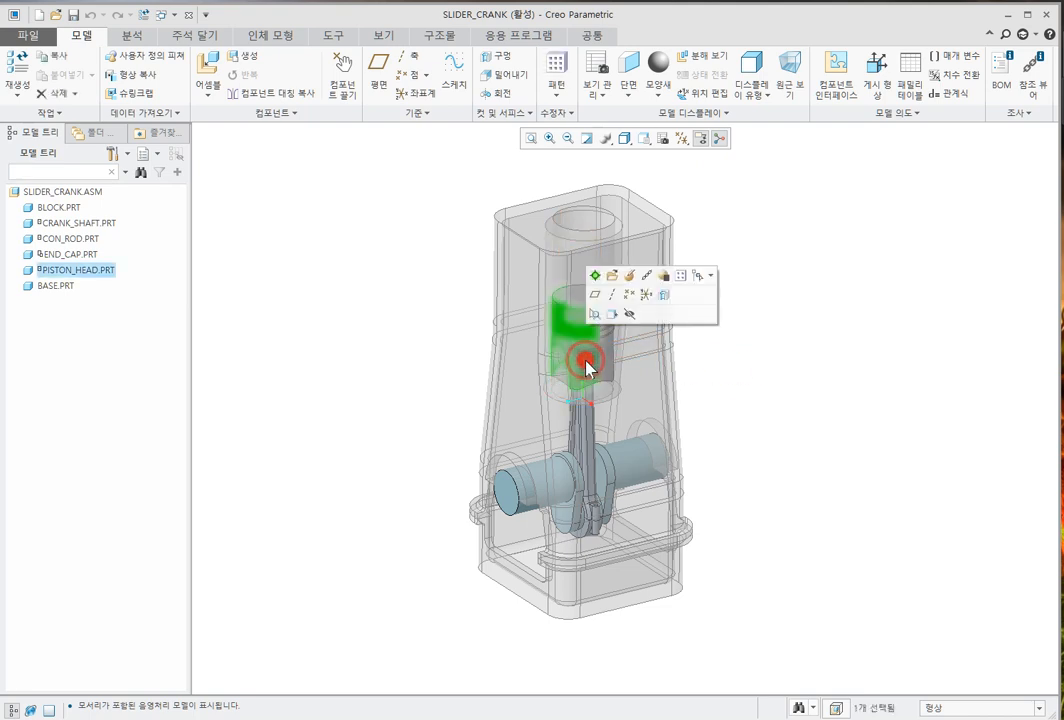
{"action": "left_click", "coordinate": [933, 393]}
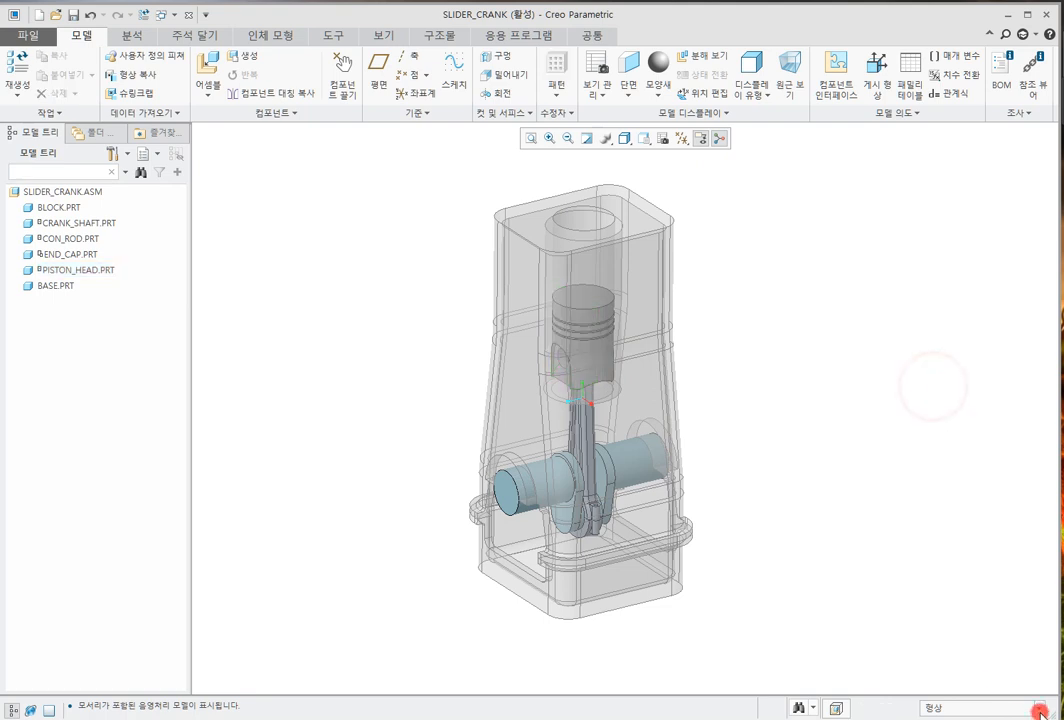
Set the selection filter to Feature (피쳐), cycle the preselection through the block to the piston head's feature, select it and clear it
{"action": "left_click", "coordinate": [1036, 707]}
{"action": "left_click", "coordinate": [1036, 693]}
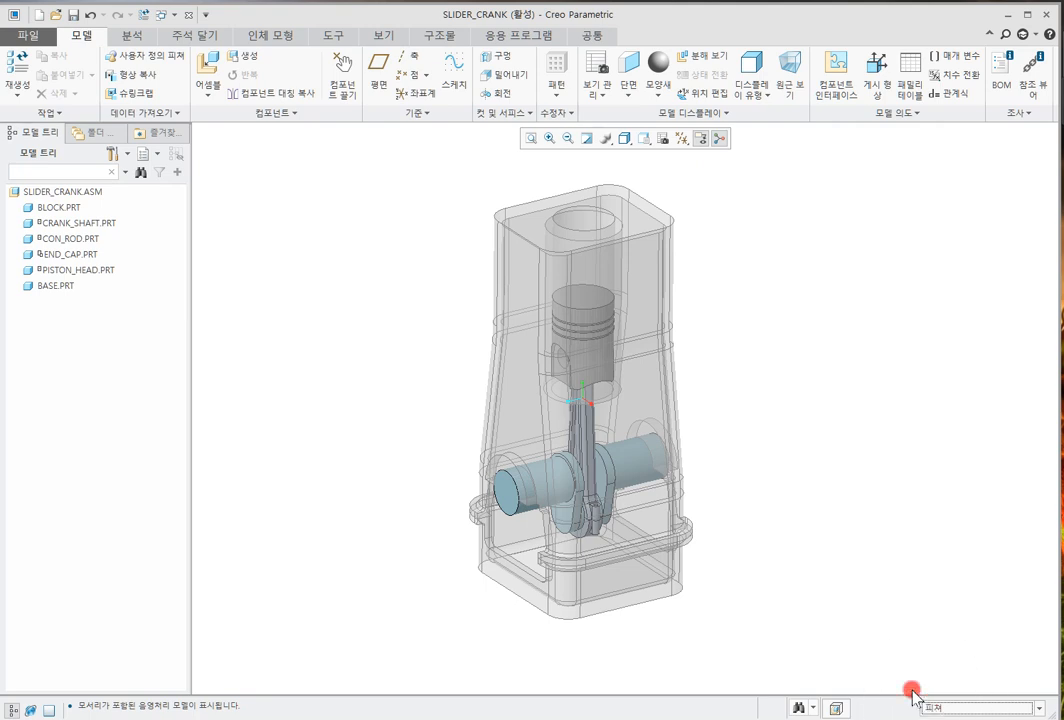
{"action": "right_click", "coordinate": [583, 349]}
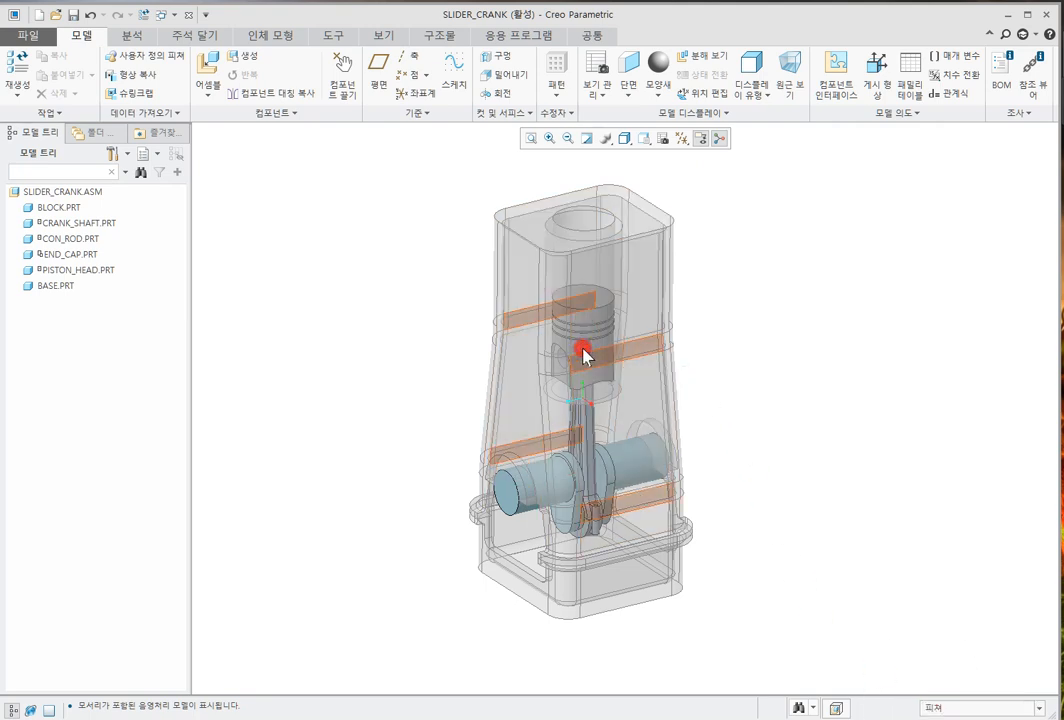
{"action": "right_click", "coordinate": [583, 349]}
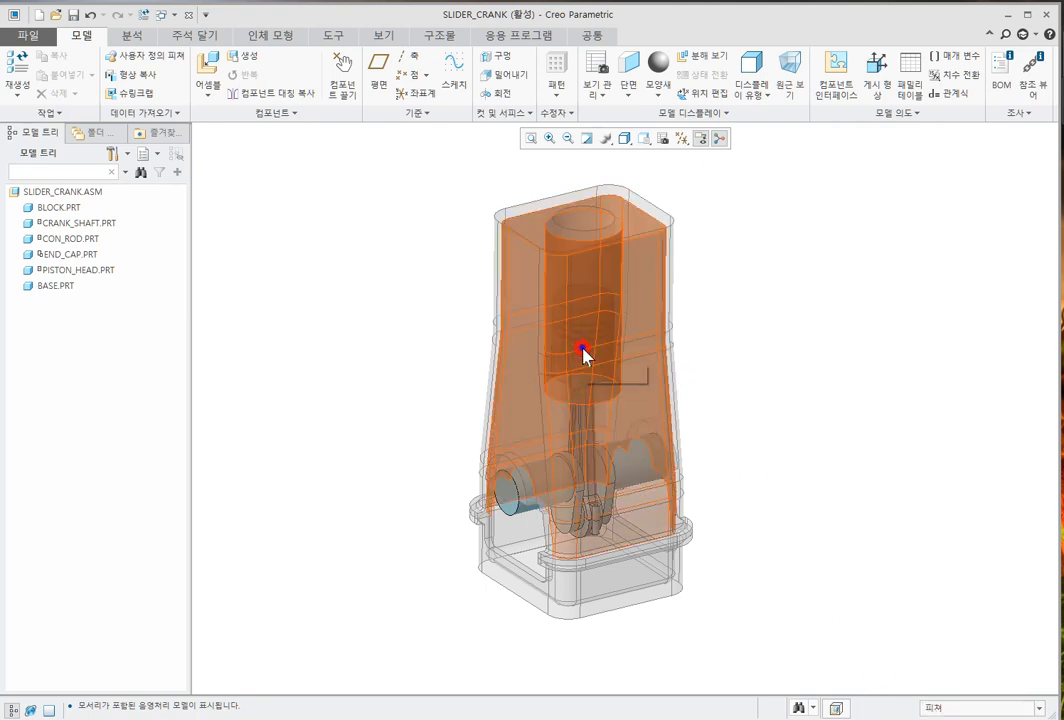
{"action": "right_click", "coordinate": [583, 349]}
{"action": "right_click", "coordinate": [583, 349]}
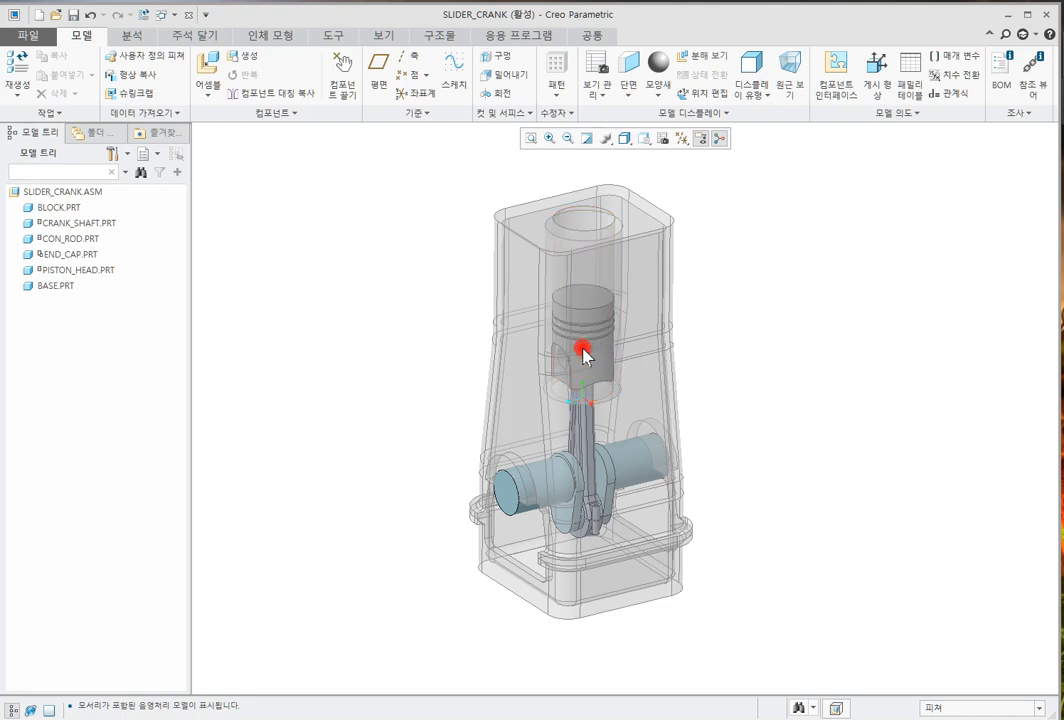
{"action": "left_click", "coordinate": [583, 349]}
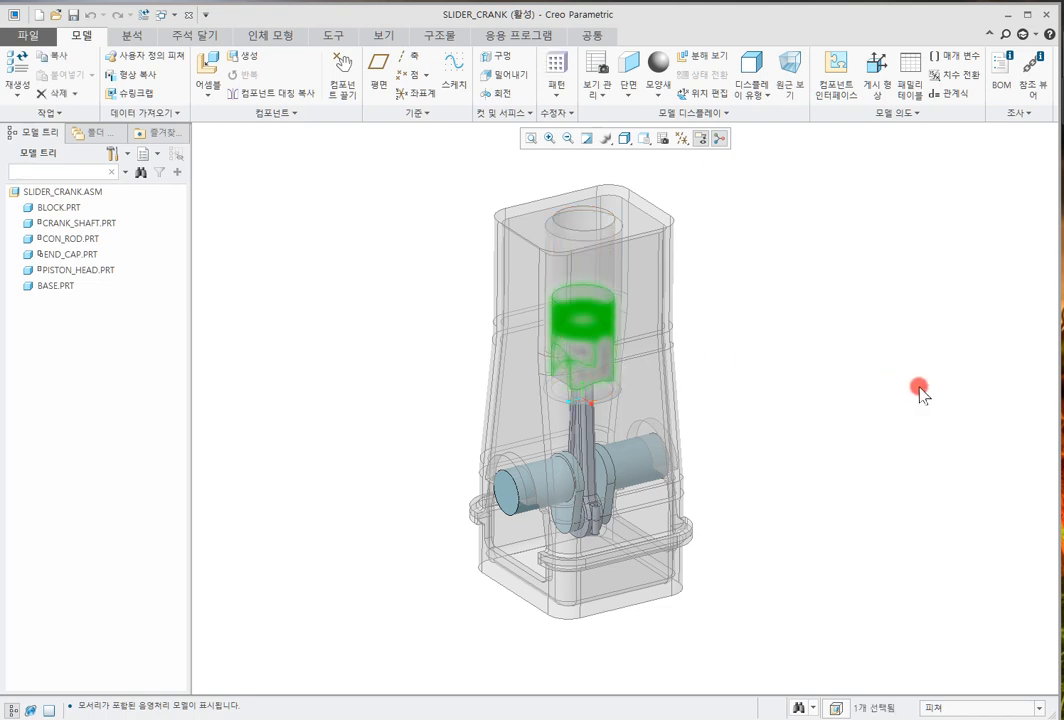
{"action": "left_click", "coordinate": [919, 390]}
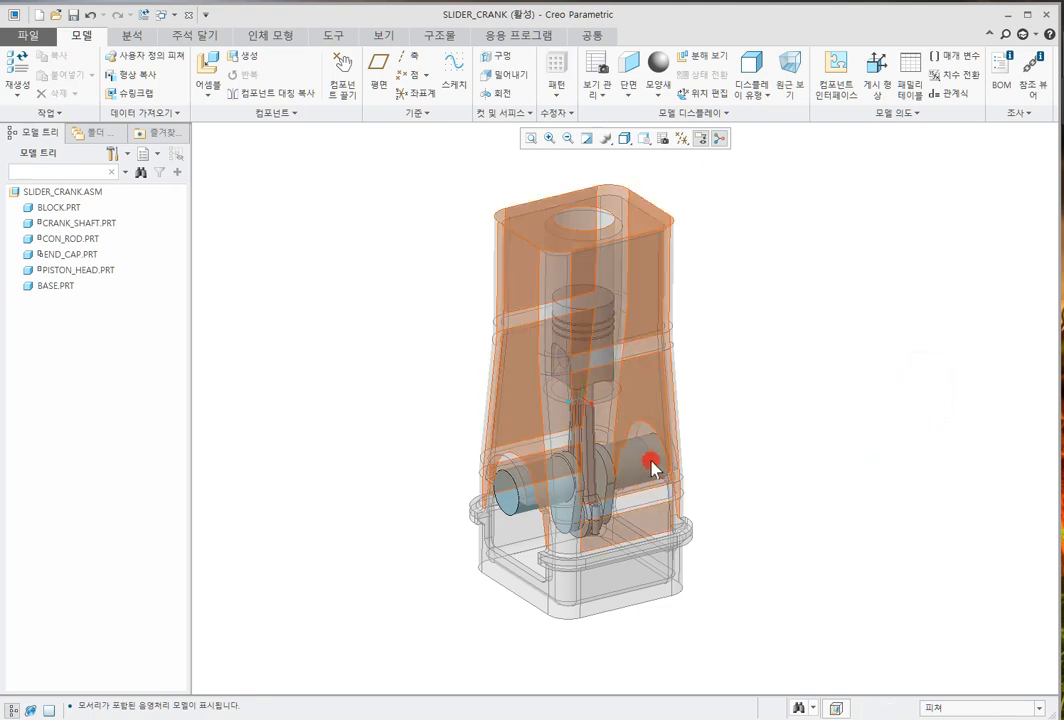
Select the PISTON_HEAD.PRT, END_CAP.PRT and CON_ROD.PRT components one after another in the model tree
{"action": "left_click_drag", "start_coordinate": [612, 470], "coordinate": [580, 295]}
{"action": "left_click", "coordinate": [55, 269]}
{"action": "left_click", "coordinate": [60, 256]}
{"action": "left_click", "coordinate": [65, 239]}
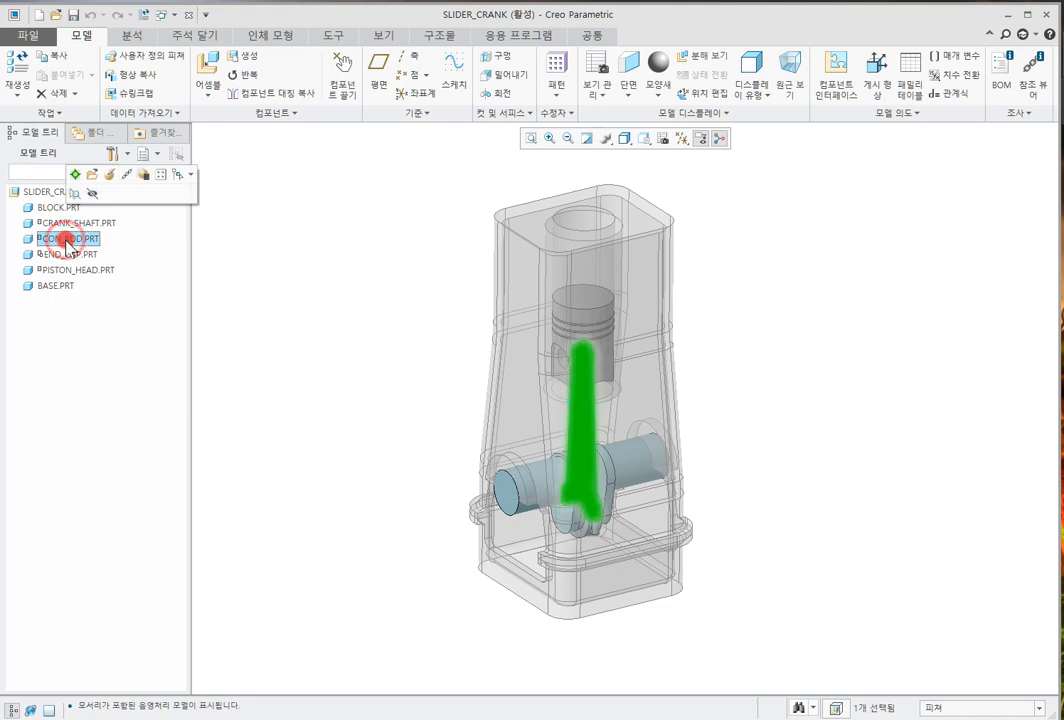
Select the CRANK_SHAFT.PRT component, clear it, cycle the preselection through the block to the shaft's feature, select that and clear it
{"action": "left_click", "coordinate": [65, 224]}
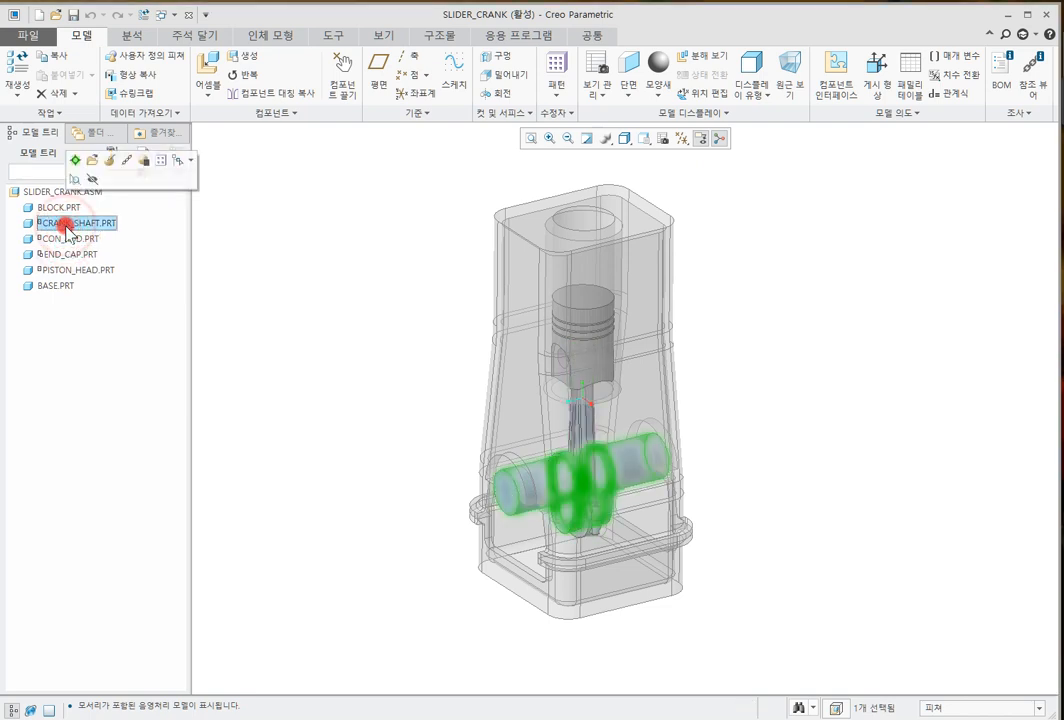
{"action": "left_click", "coordinate": [390, 428]}
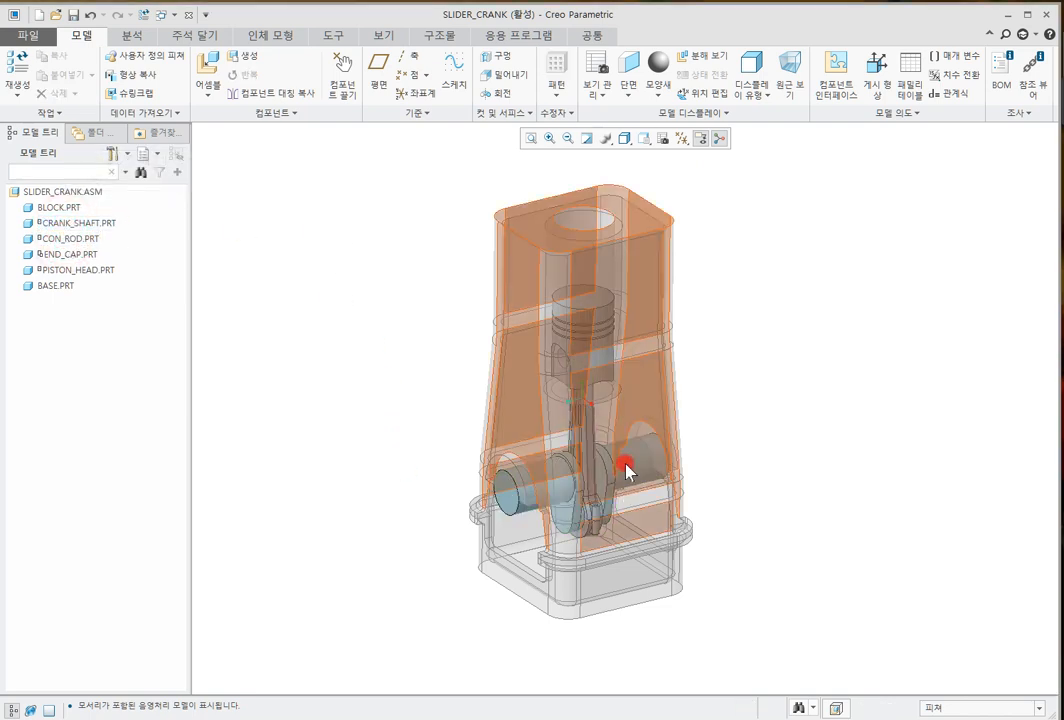
{"action": "right_click", "coordinate": [634, 463]}
{"action": "right_click", "coordinate": [634, 463]}
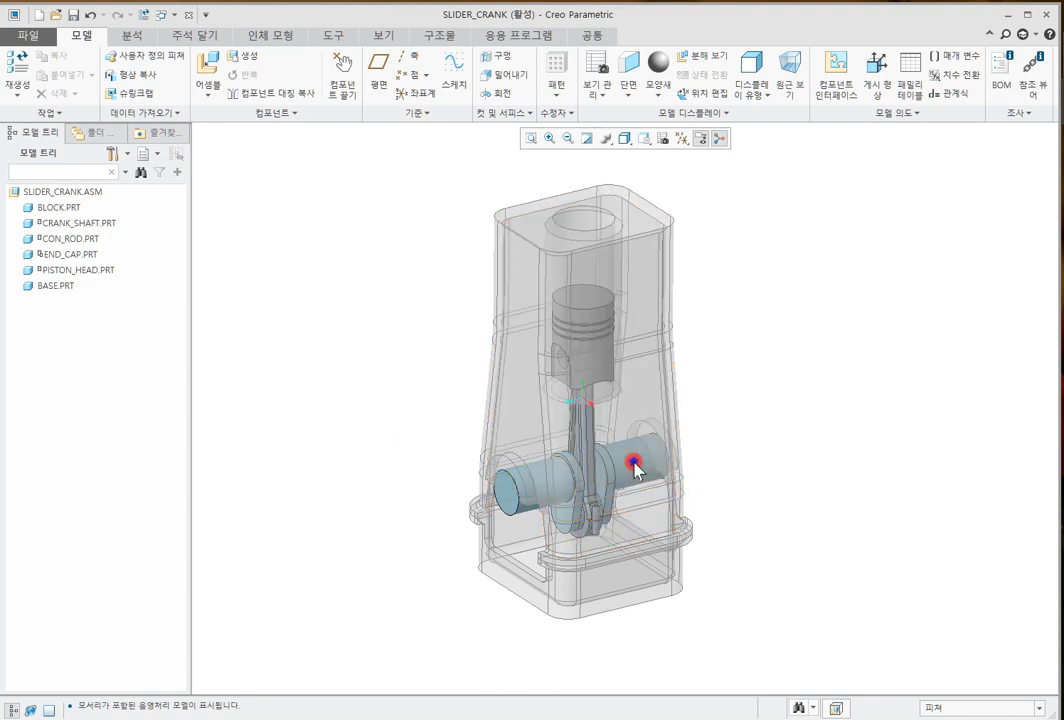
{"action": "left_click", "coordinate": [635, 465]}
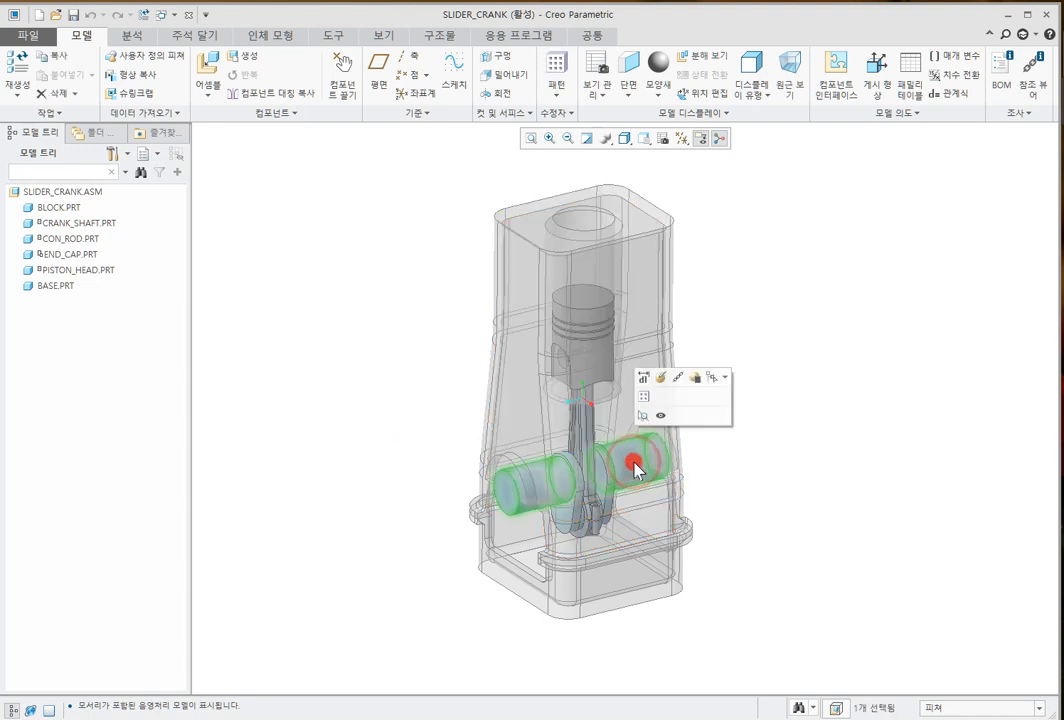
{"action": "left_click", "coordinate": [840, 485]}
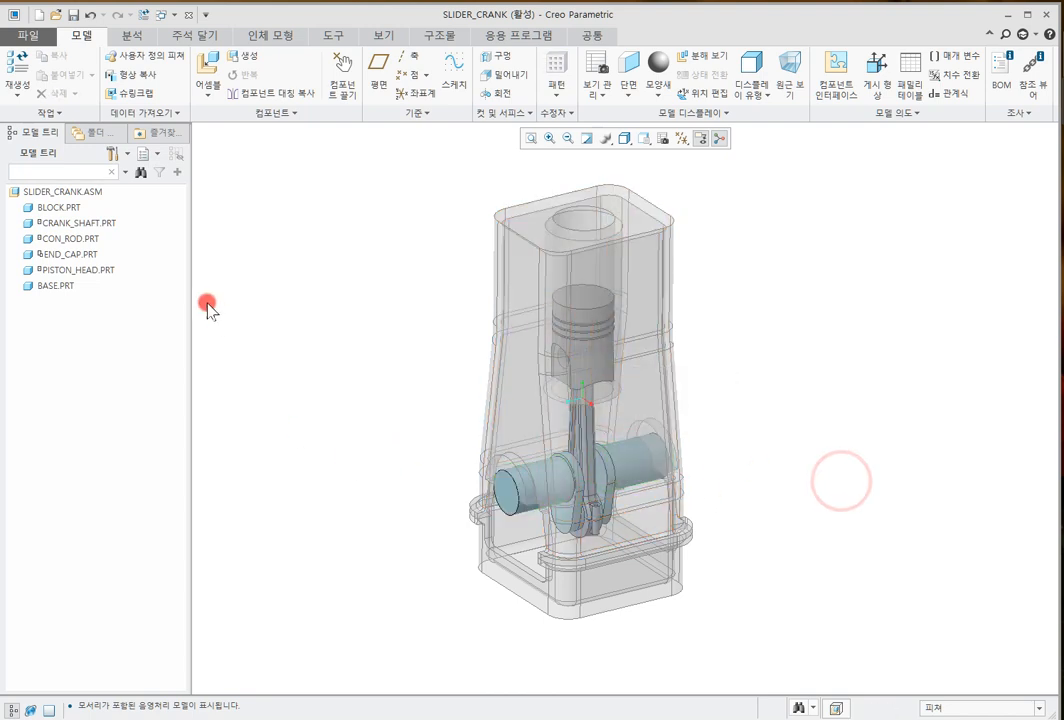
Set the selection filter to Part (부품), cycle the preselection through the block to the whole crank shaft, select it and clear it
{"action": "left_click", "coordinate": [90, 237]}
{"action": "left_click", "coordinate": [93, 223]}
{"action": "left_click", "coordinate": [1054, 480]}
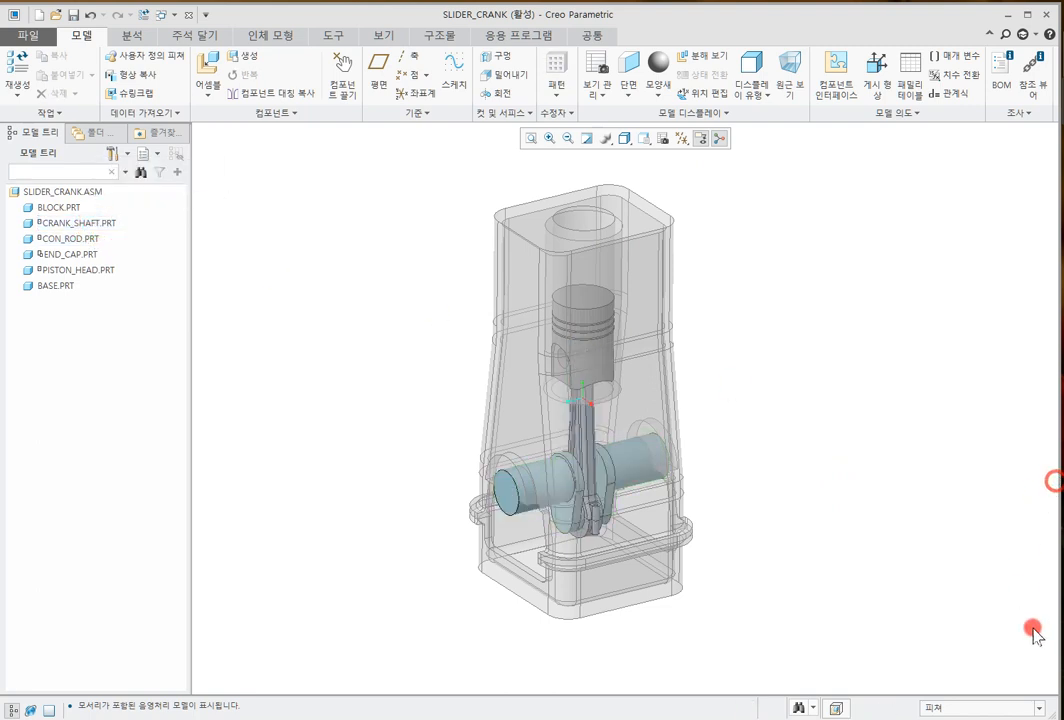
{"action": "left_click", "coordinate": [1038, 708]}
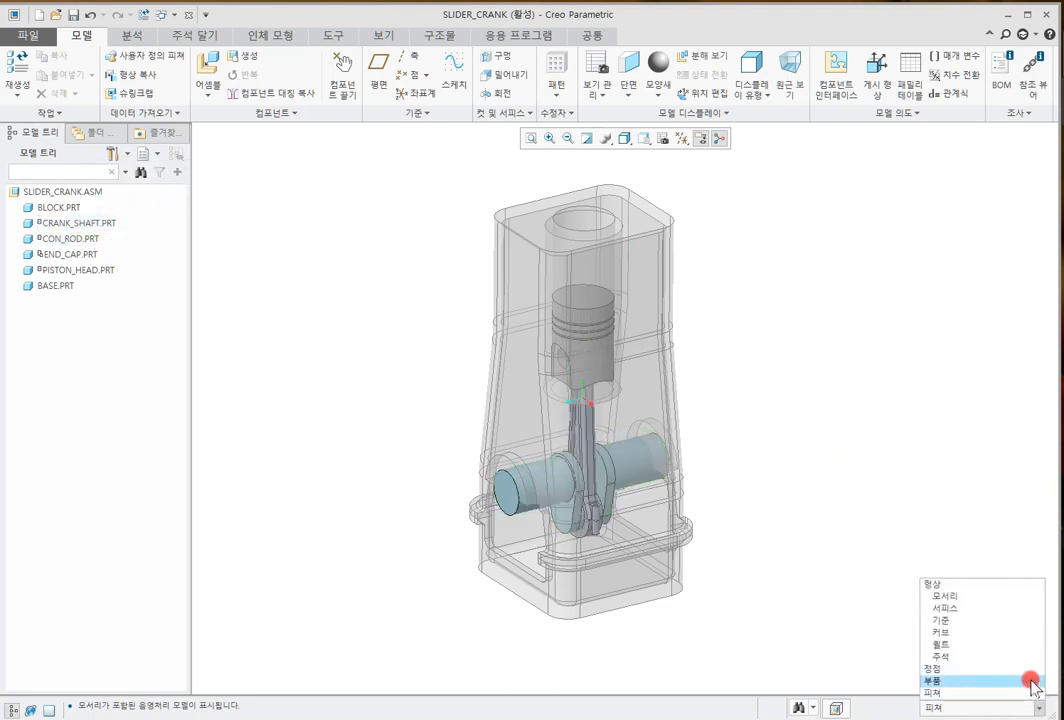
{"action": "left_click", "coordinate": [1026, 681]}
{"action": "right_click", "coordinate": [640, 476]}
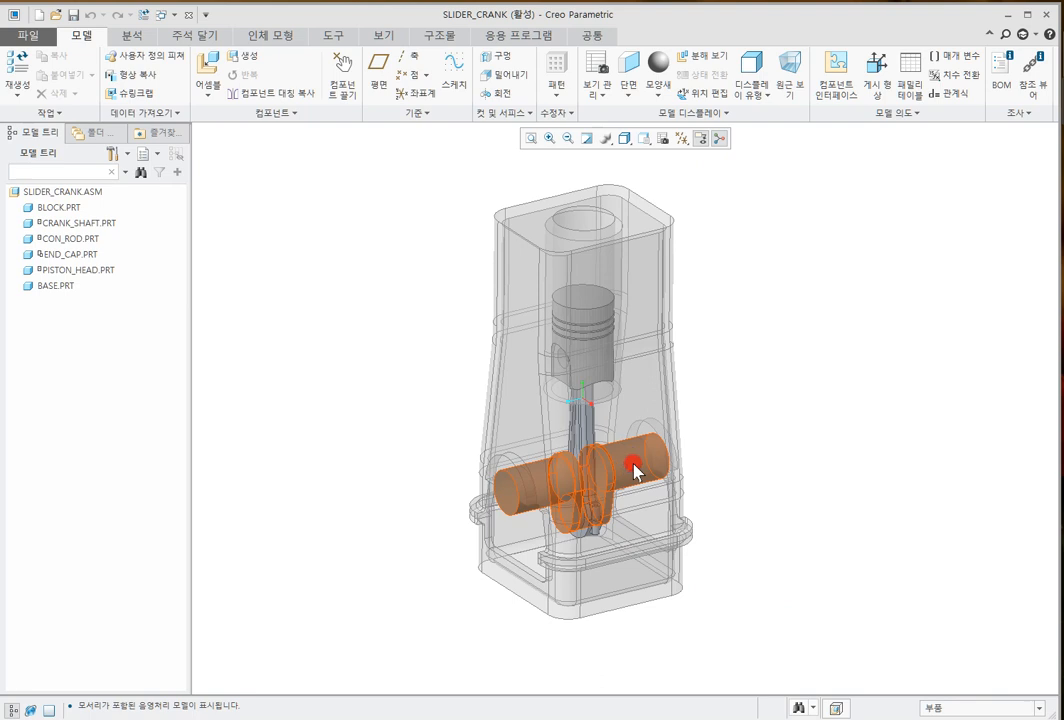
{"action": "left_click", "coordinate": [637, 470]}
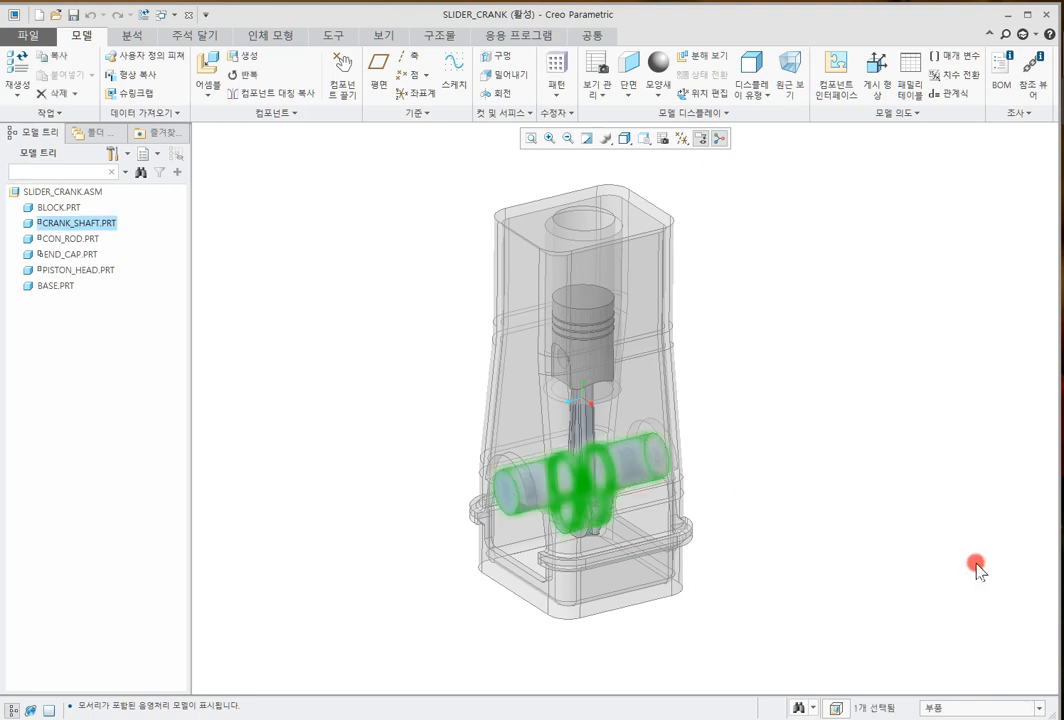
{"action": "left_click", "coordinate": [885, 505]}
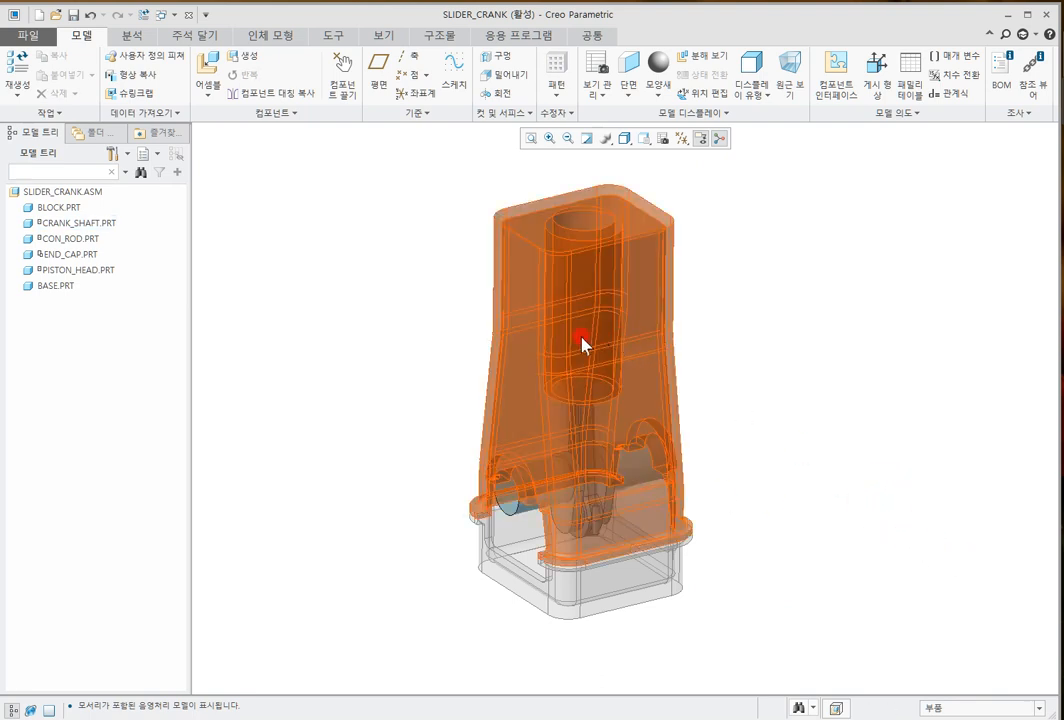
Select BLOCK.PRT, CON_ROD.PRT, END_CAP.PRT and PISTON_HEAD.PRT one after another in the model tree and clear the selection
{"action": "left_click", "coordinate": [62, 207]}
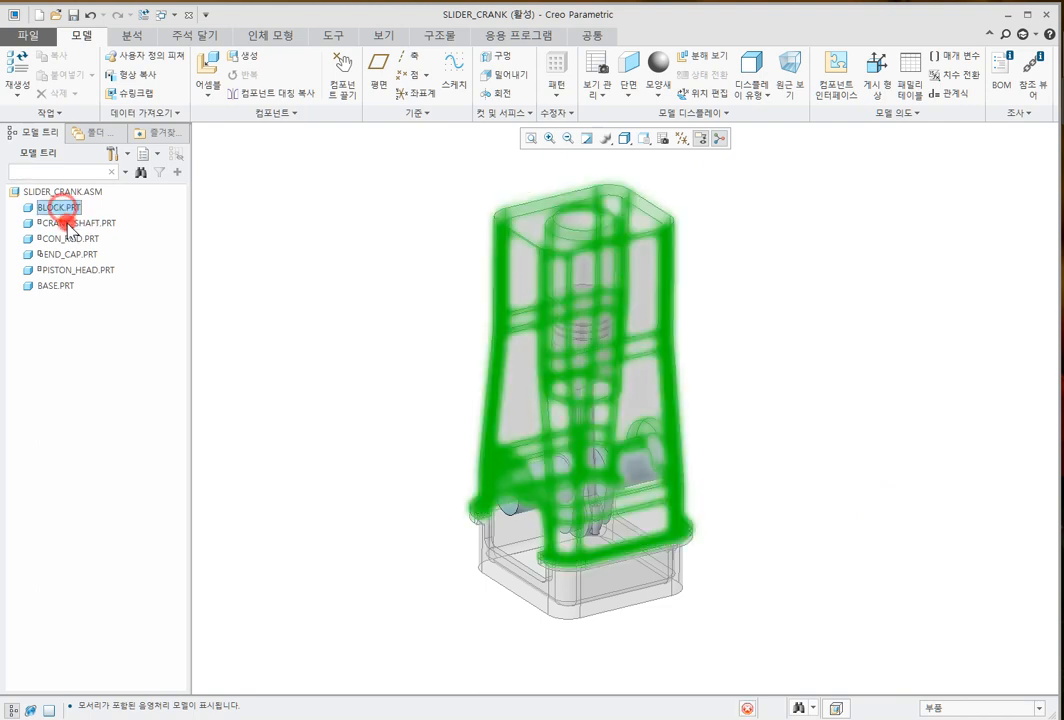
{"action": "left_click", "coordinate": [66, 238]}
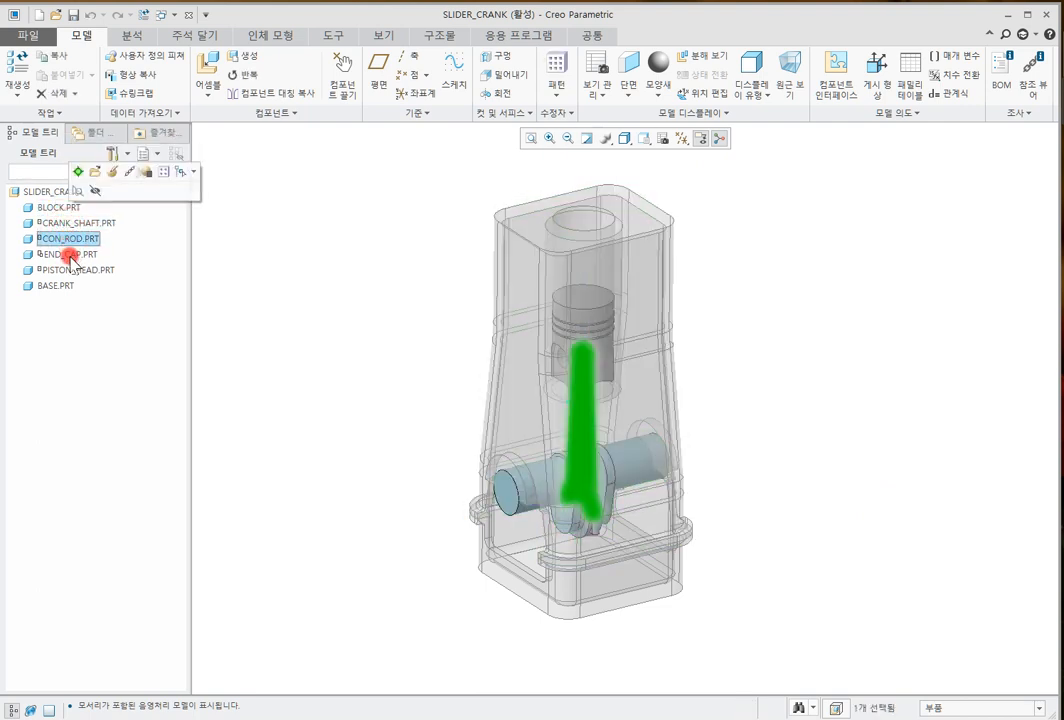
{"action": "left_click", "coordinate": [63, 254]}
{"action": "left_click", "coordinate": [67, 270]}
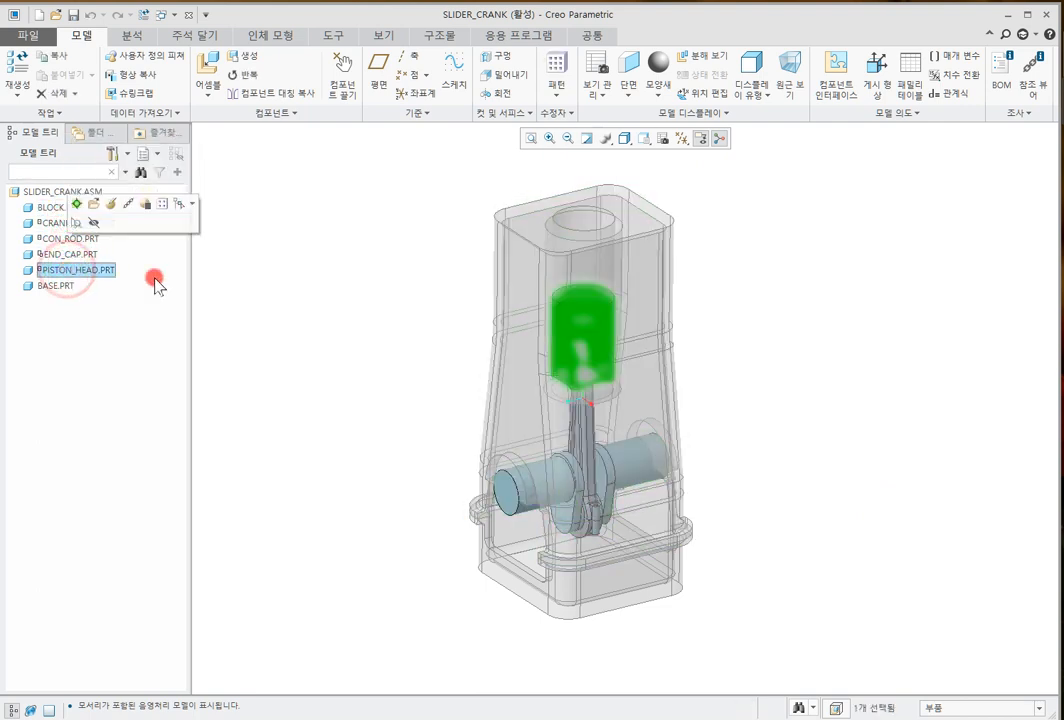
{"action": "left_click", "coordinate": [855, 368]}
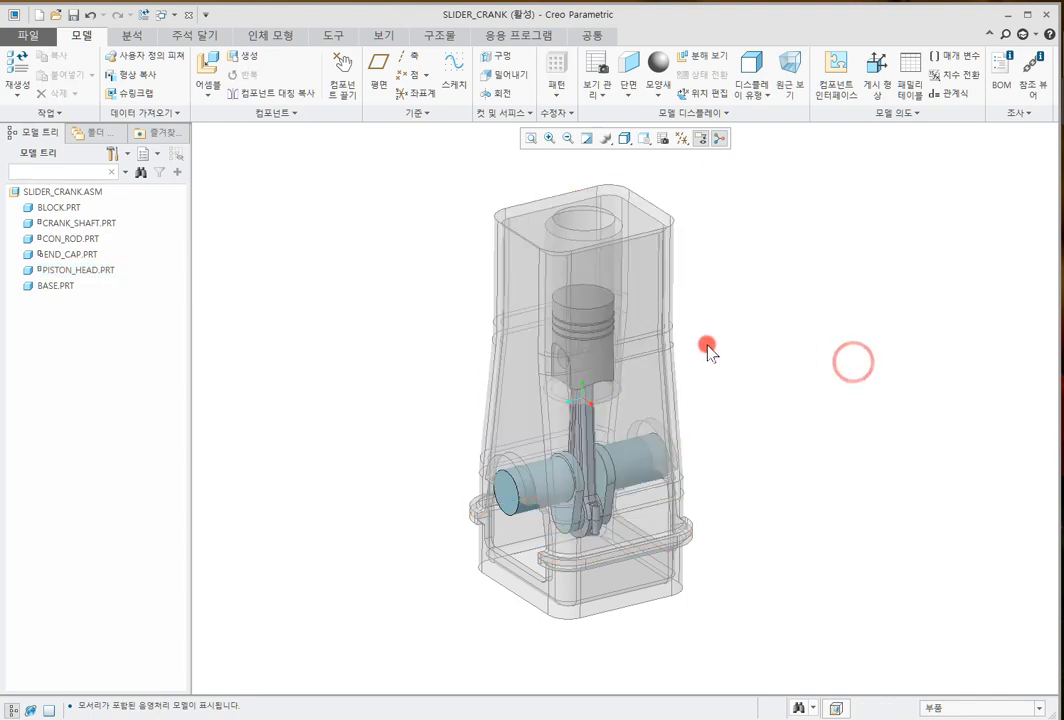
Cycle the part preselection through the block to the piston head, select the whole part and clear the selection
{"action": "right_click", "coordinate": [592, 352]}
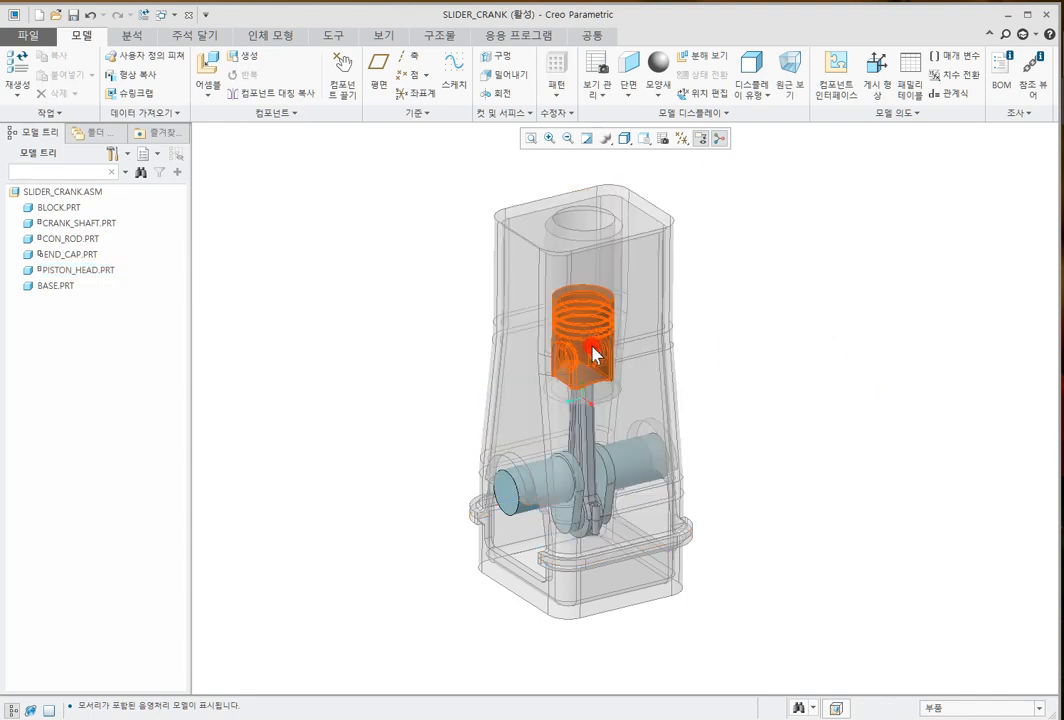
{"action": "left_click", "coordinate": [592, 352]}
{"action": "left_click", "coordinate": [838, 390]}
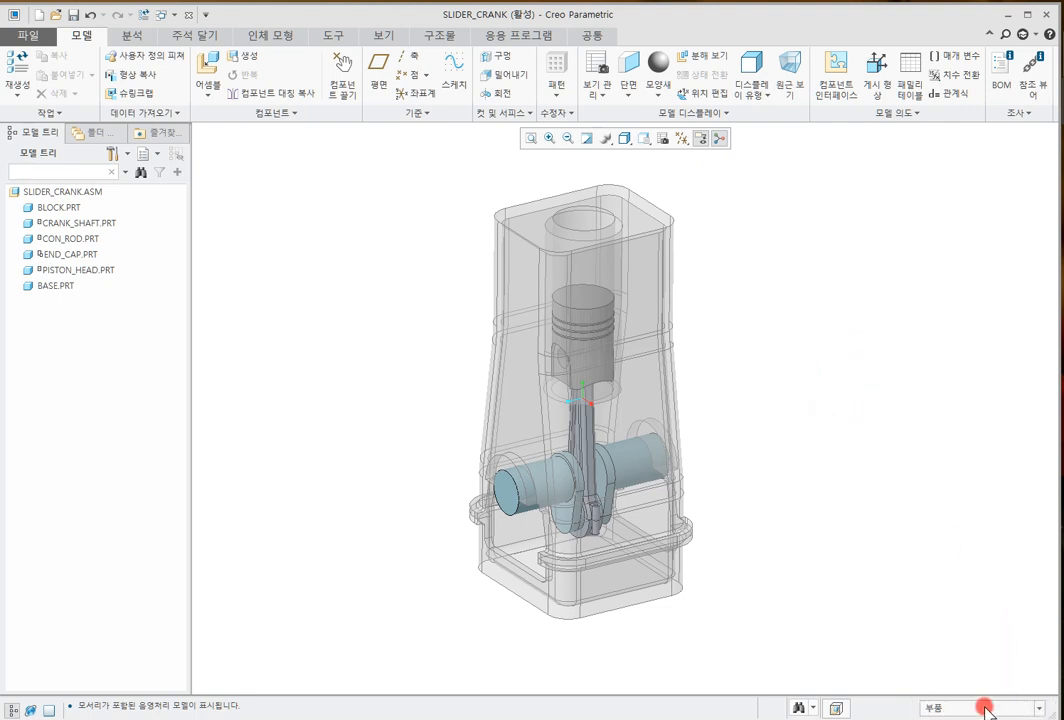
{"action": "left_click", "coordinate": [786, 444]}
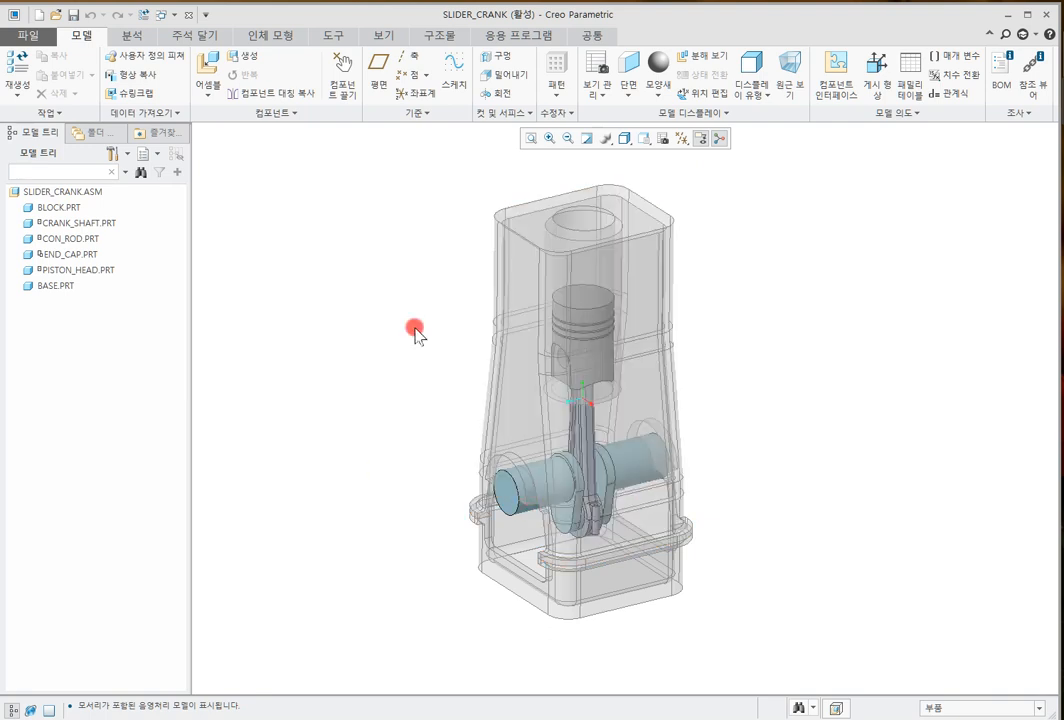
Select BLOCK.PRT, CRANK_SHAFT.PRT and CON_ROD.PRT in turn in the model tree and clear the selection
{"action": "middle_click_drag", "start_coordinate": [636, 367], "coordinate": [636, 367]}
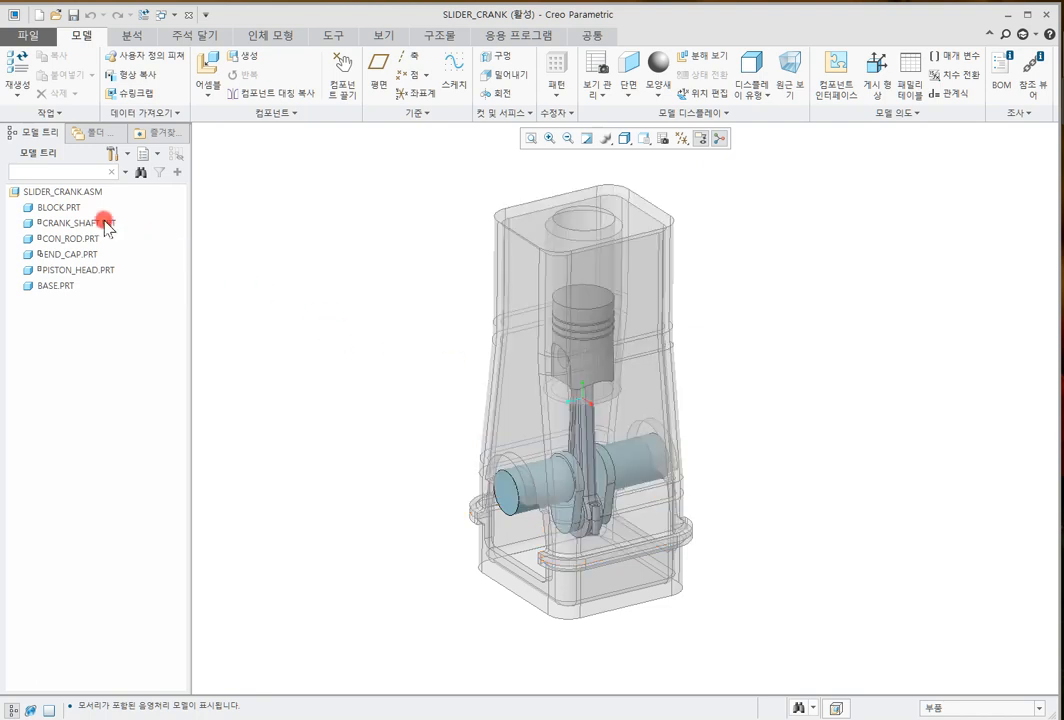
{"action": "left_click", "coordinate": [62, 208]}
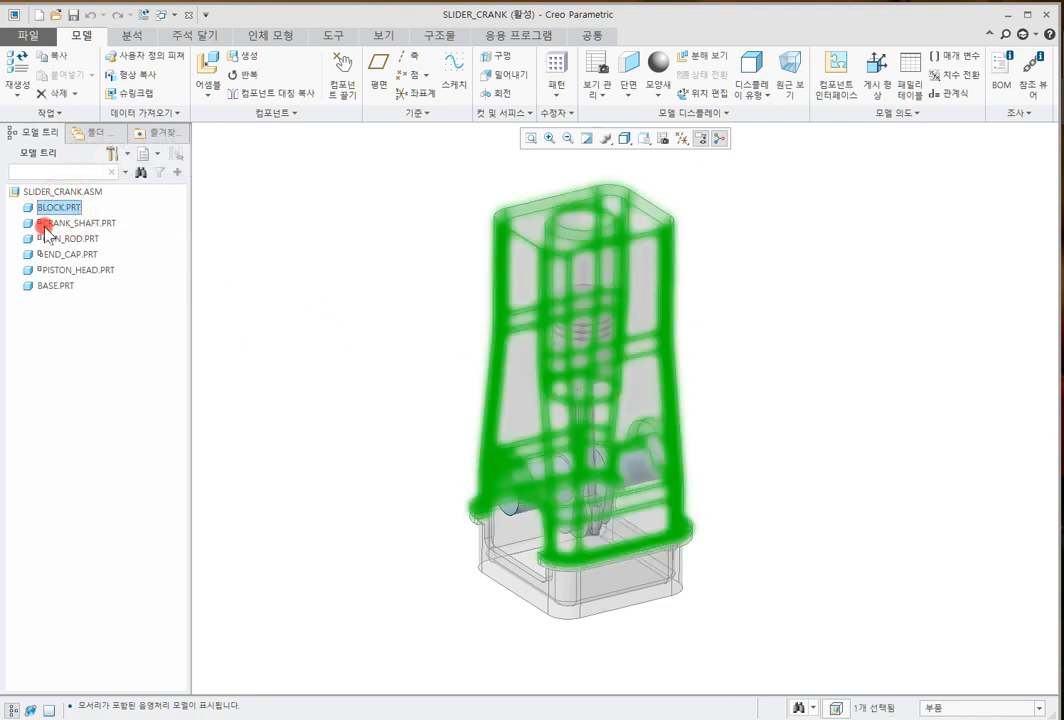
{"action": "left_click", "coordinate": [62, 225]}
{"action": "left_click", "coordinate": [55, 238]}
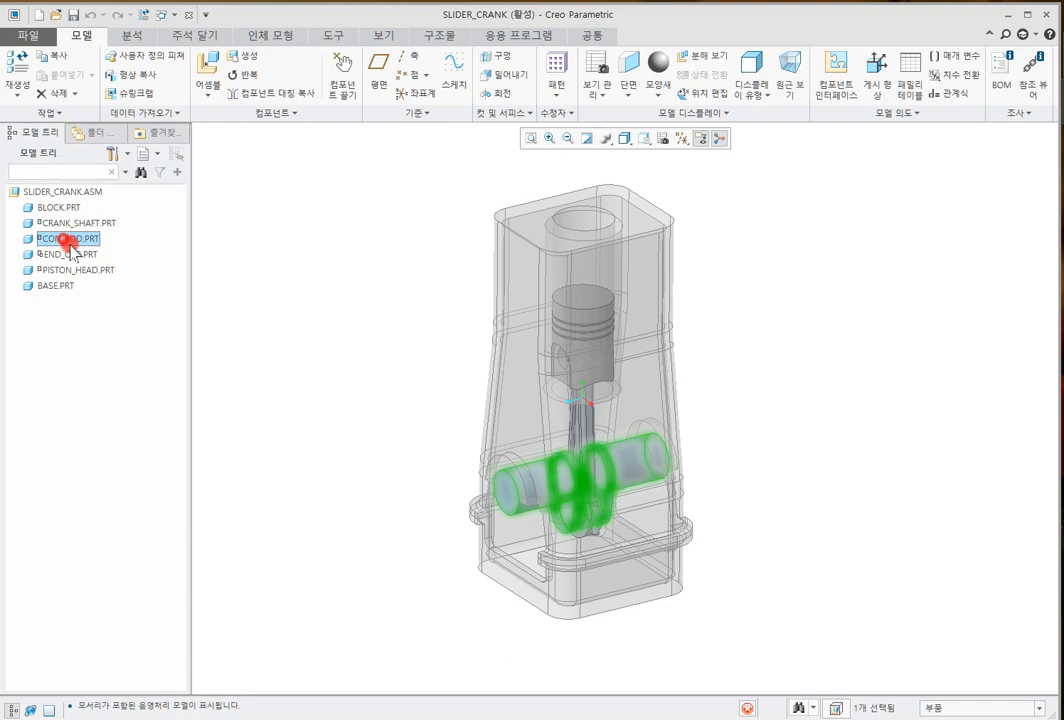
{"action": "left_click", "coordinate": [305, 295]}
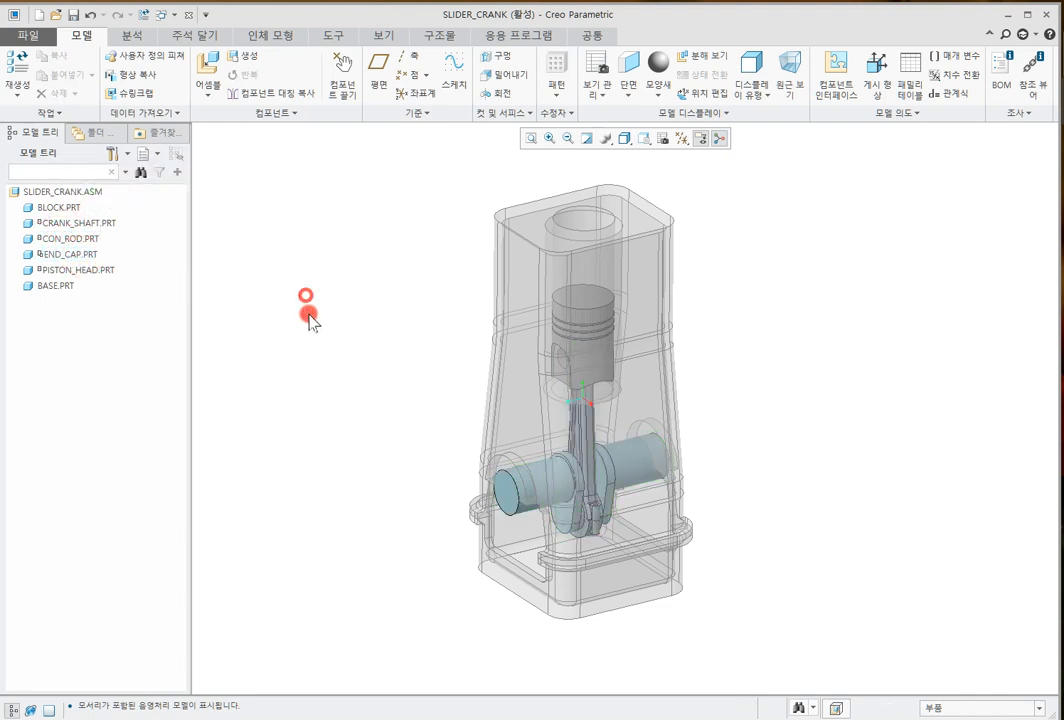
Set the selection filter to Geometry (형상), cycle the preselection to the crank shaft's cylindrical surface behind the block, and clear any selection
{"action": "left_click", "coordinate": [976, 706]}
{"action": "left_click", "coordinate": [958, 580]}
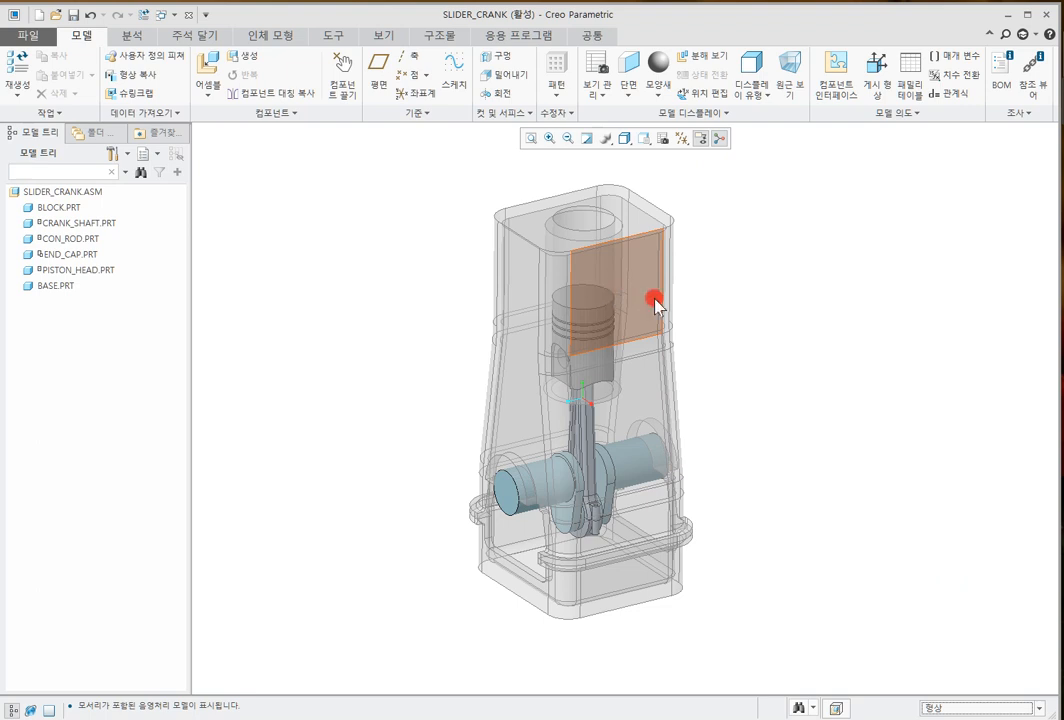
{"action": "right_click", "coordinate": [620, 446]}
{"action": "right_click", "coordinate": [620, 446]}
{"action": "right_click", "coordinate": [620, 446]}
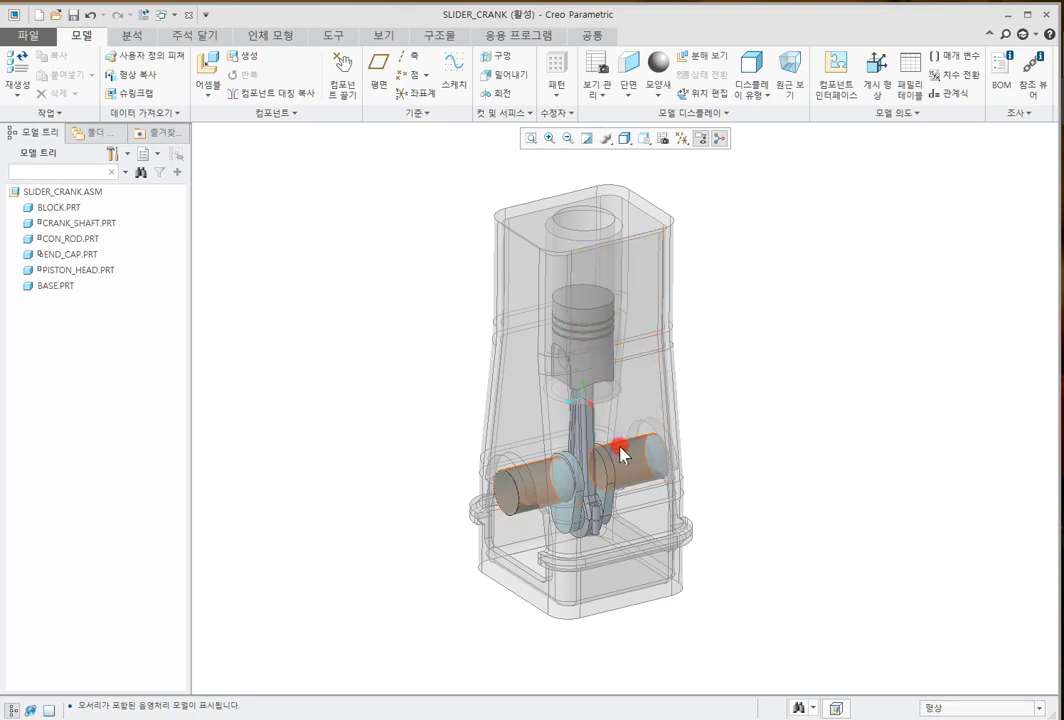
{"action": "right_click", "coordinate": [620, 446]}
{"action": "left_click", "coordinate": [742, 471]}
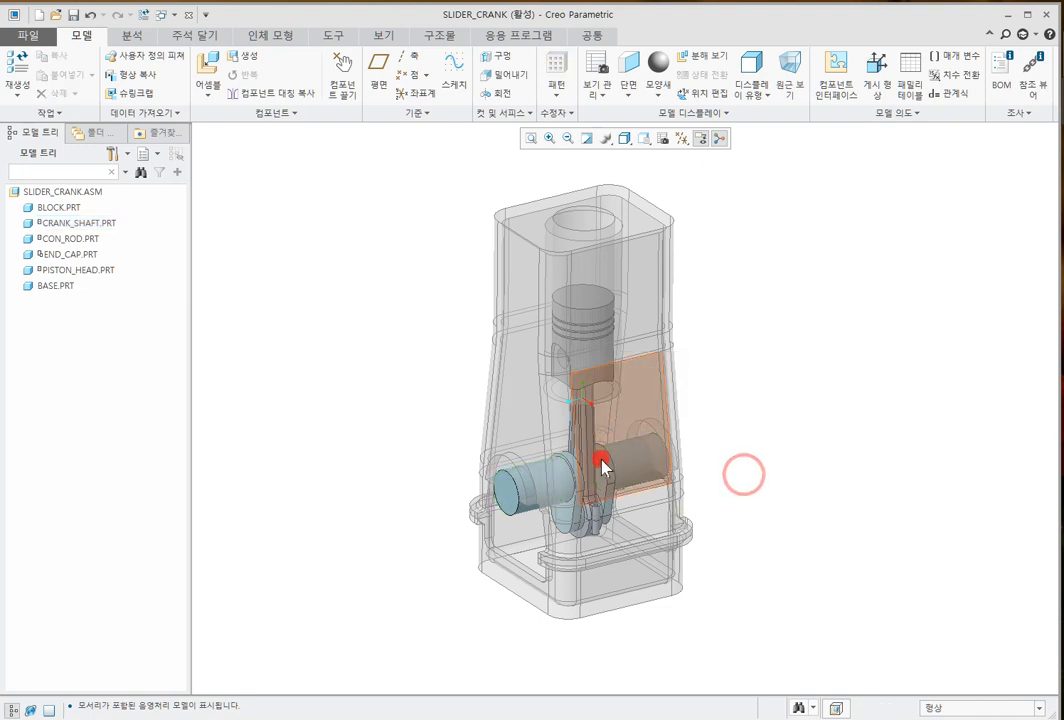
Select the crank shaft's cylindrical surface, view the available selection filter types, and clear the selection
{"action": "left_click_drag", "start_coordinate": [512, 493], "coordinate": [773, 480]}
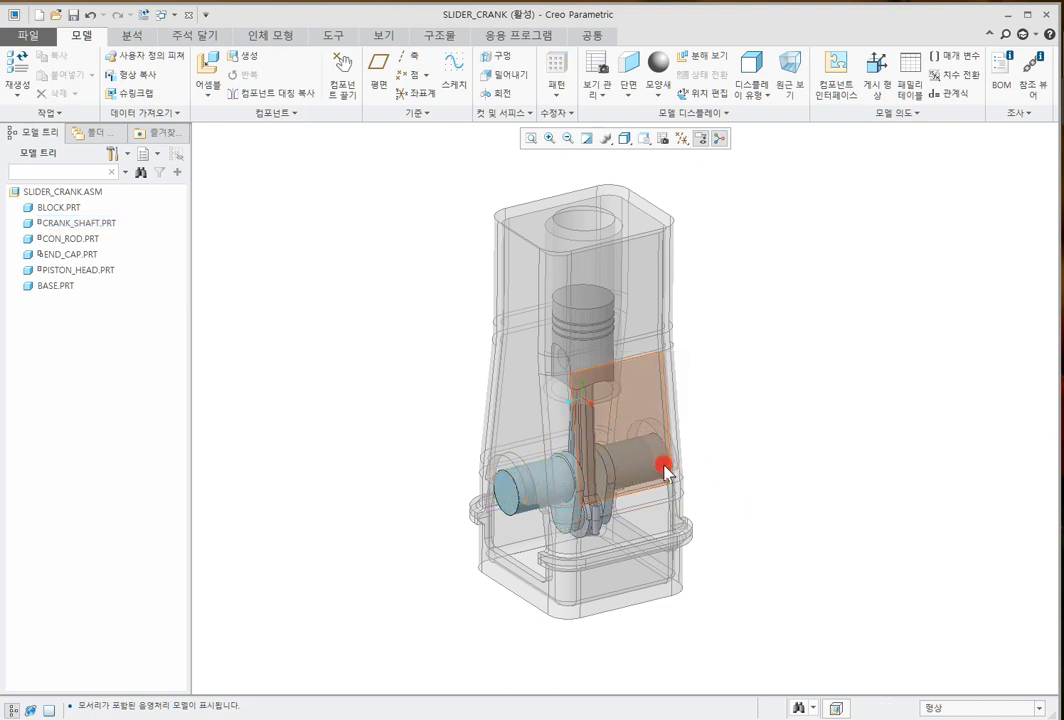
{"action": "left_click_drag", "start_coordinate": [535, 495], "coordinate": [629, 468]}
{"action": "left_click", "coordinate": [973, 707]}
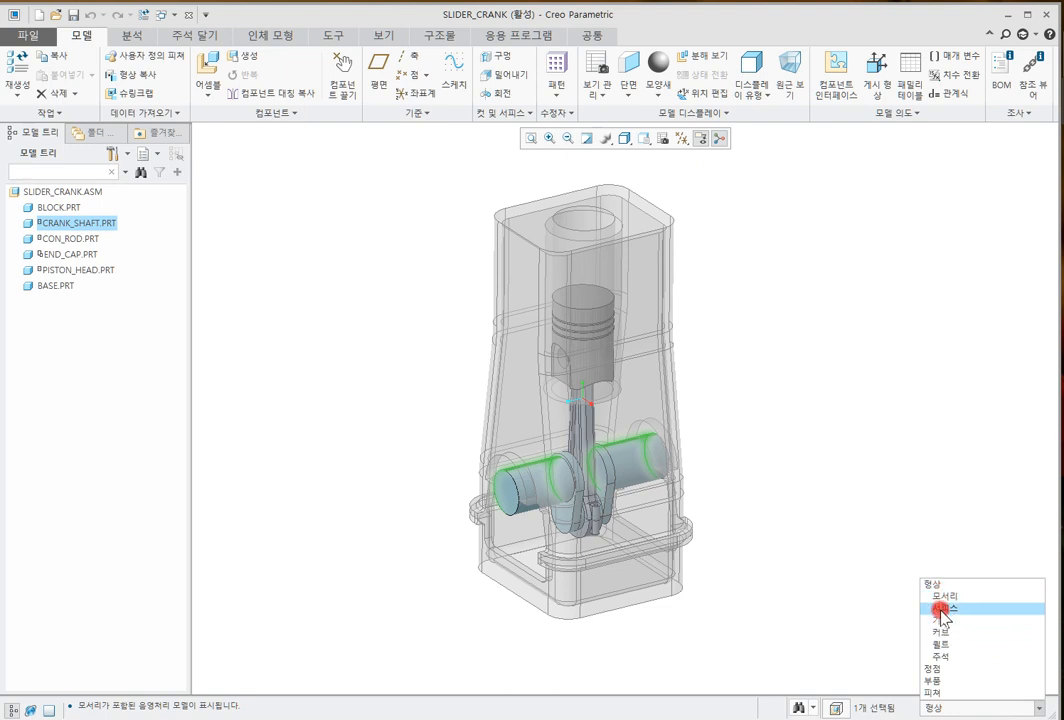
{"action": "left_click", "coordinate": [849, 606]}
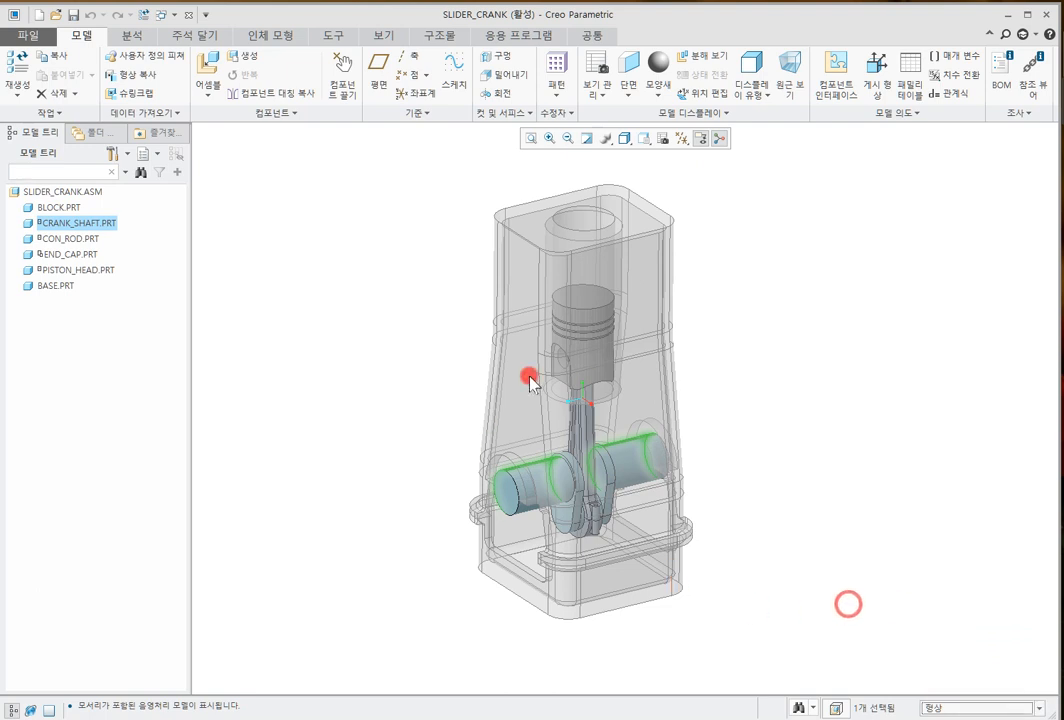
{"action": "left_click", "coordinate": [417, 387]}
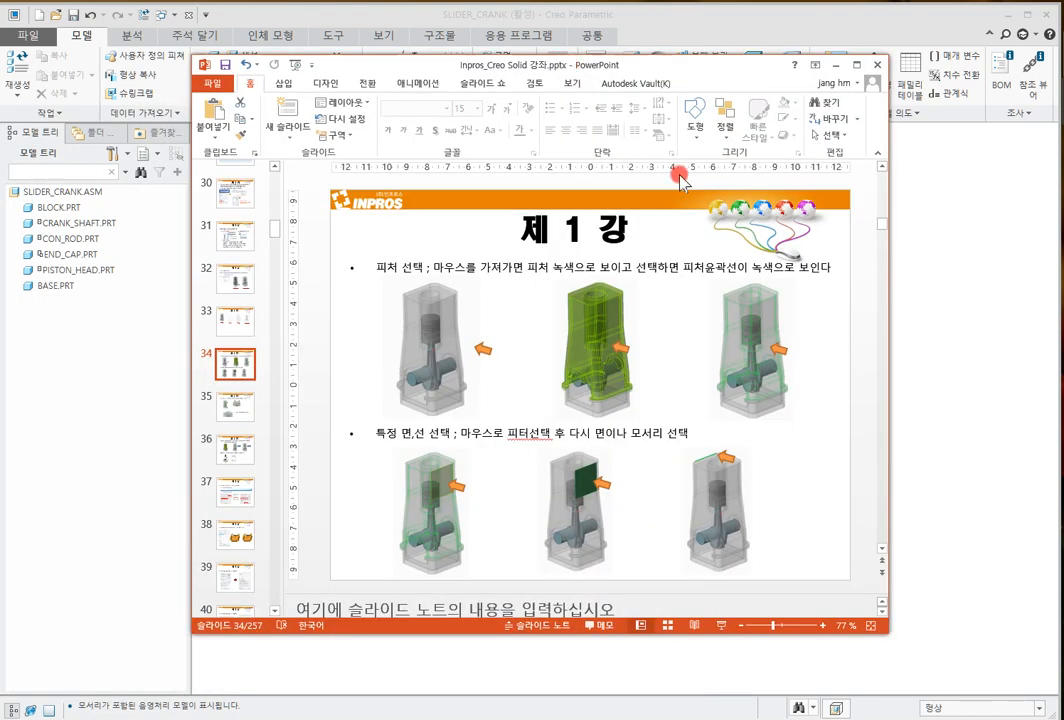
Switch to the PowerPoint lecture file and review slides 33 and 34, ending on slide 32
{"action": "left_click", "coordinate": [235, 322]}
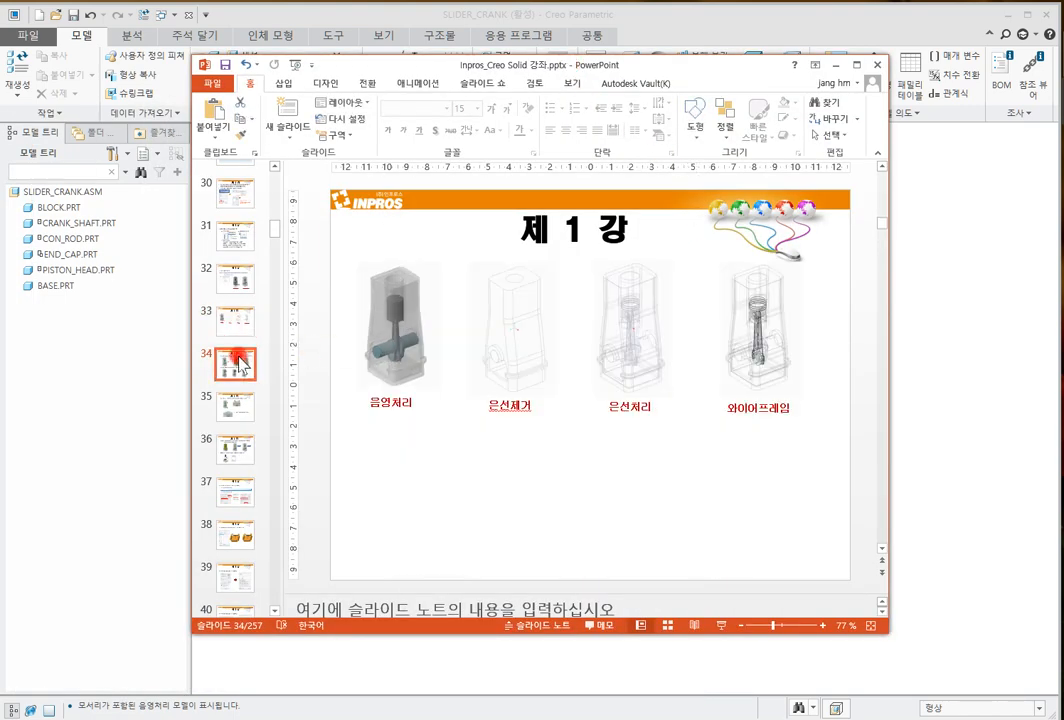
{"action": "left_click", "coordinate": [240, 363]}
{"action": "left_click", "coordinate": [789, 339]}
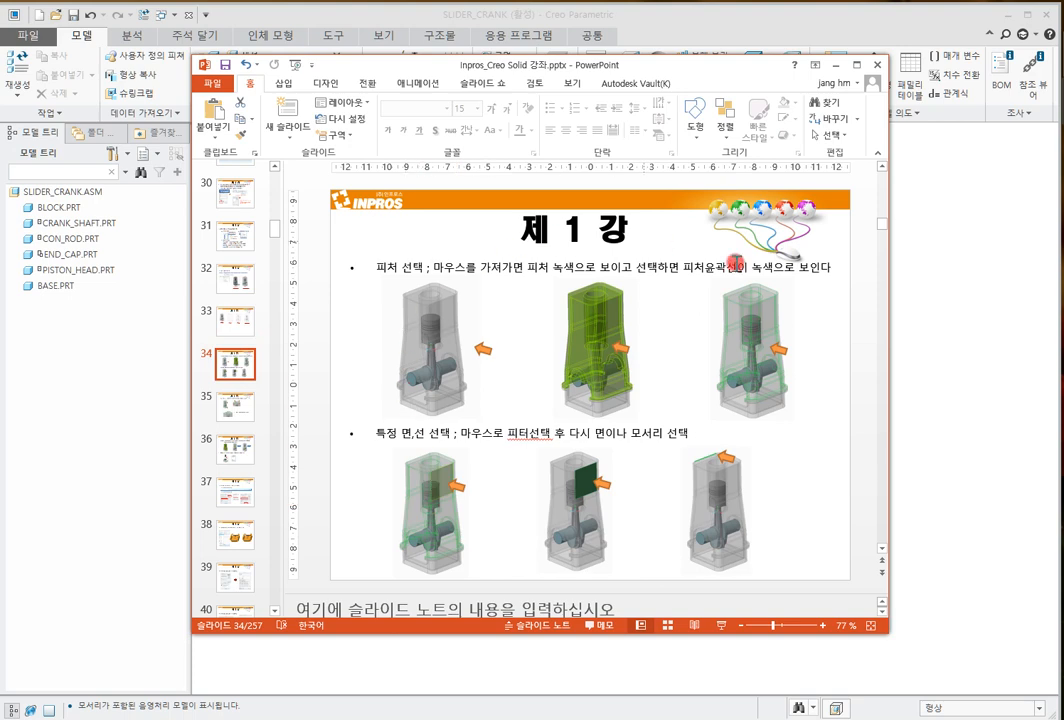
{"action": "left_click", "coordinate": [233, 318]}
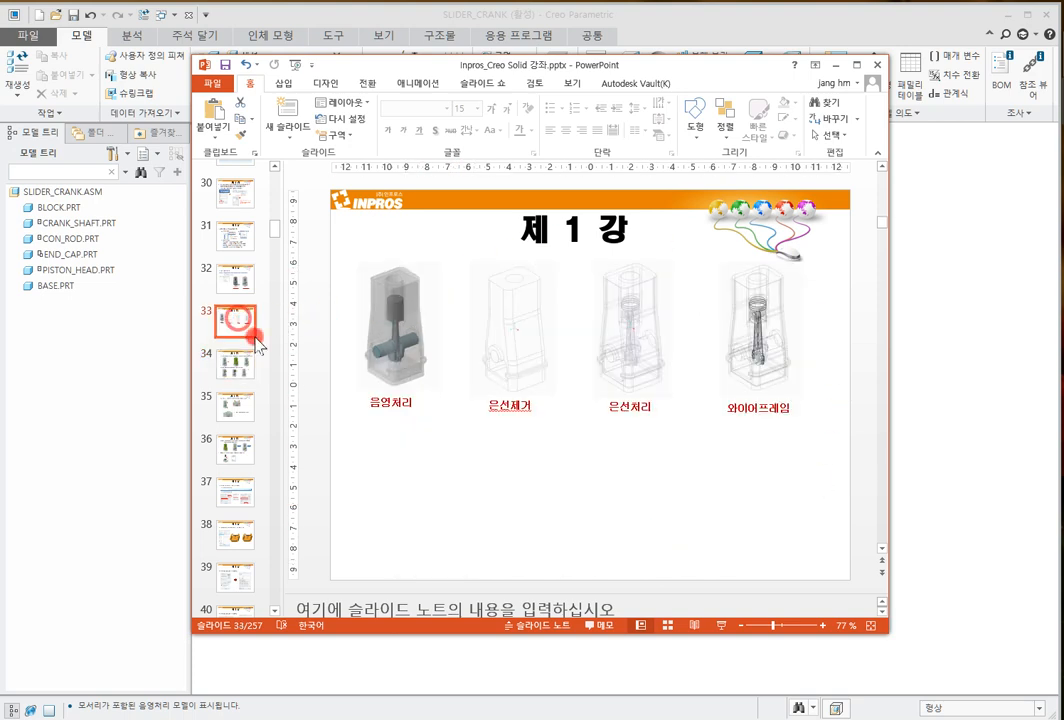
{"action": "left_click", "coordinate": [235, 284]}
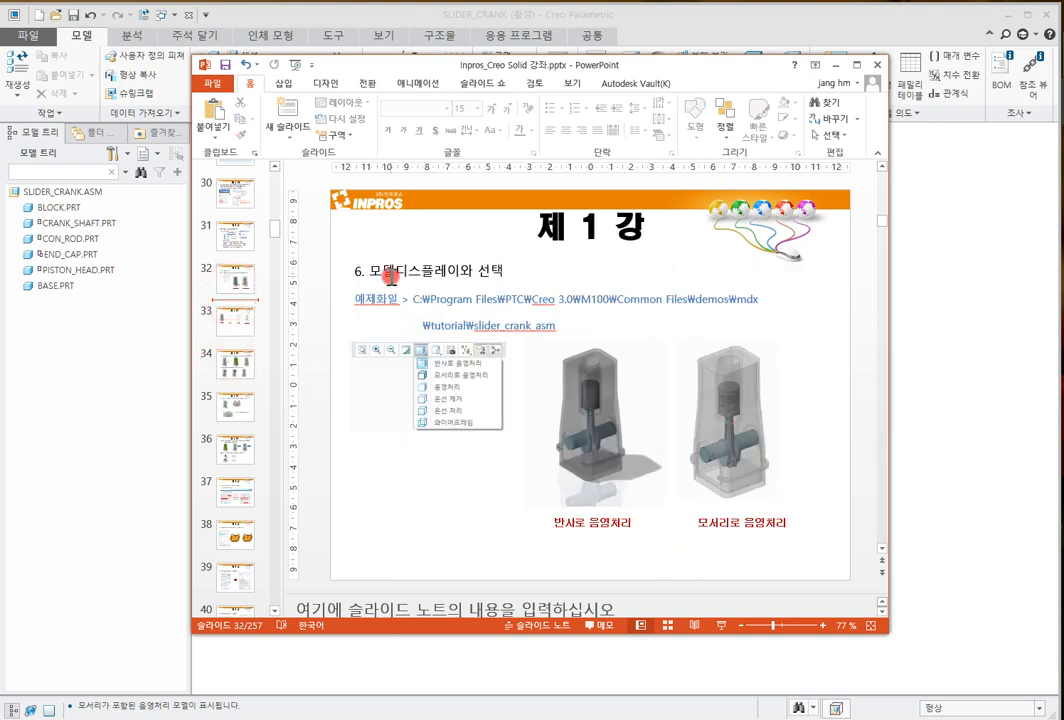
Review slide 32's section heading and the example file path for slider_crank_asm
{"action": "left_click", "coordinate": [360, 272]}
{"action": "left_click_drag", "start_coordinate": [358, 300], "coordinate": [737, 312]}
{"action": "left_click", "coordinate": [737, 305]}
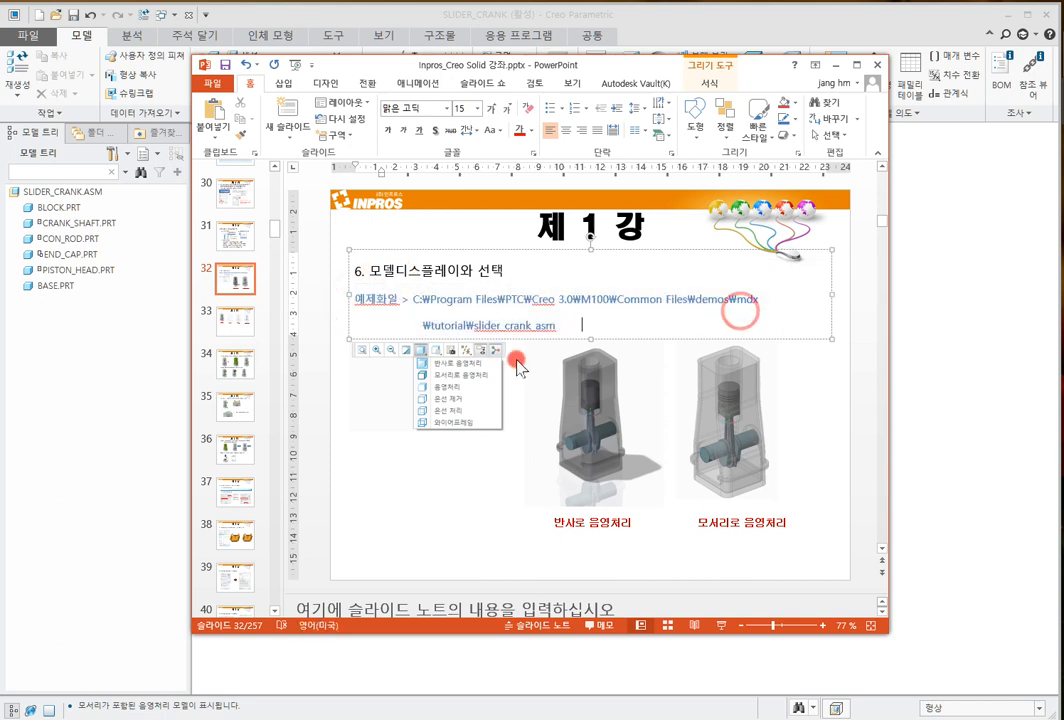
{"action": "left_click", "coordinate": [441, 534]}
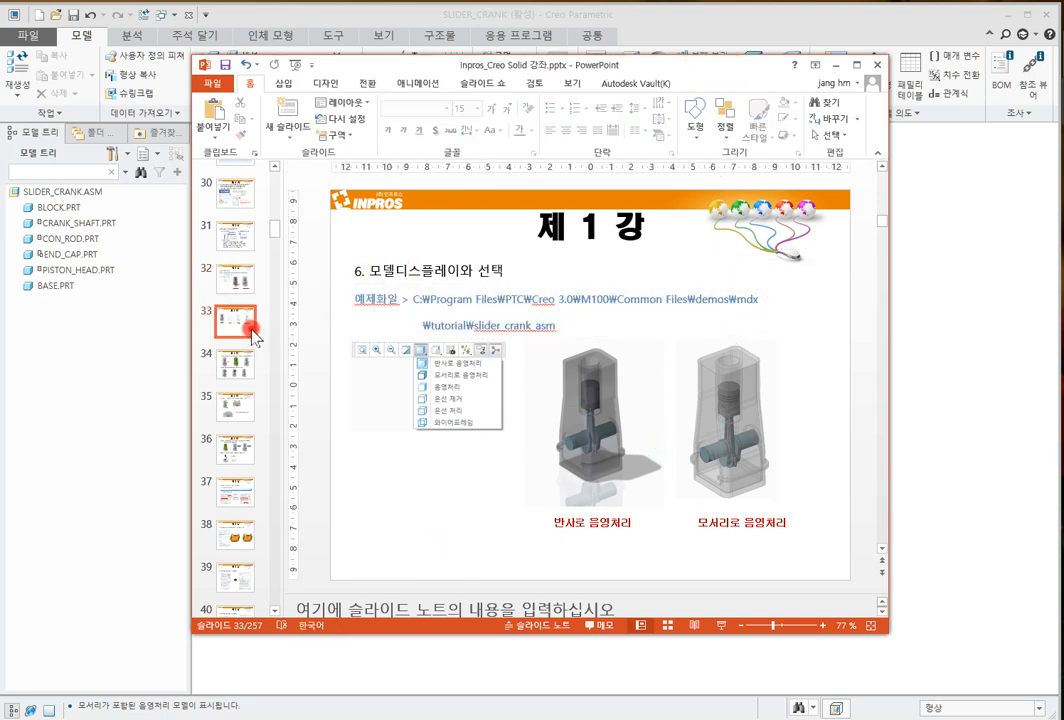
Review the four display style pictures on slide 33 and show slide 34 on feature, surface and edge selection
{"action": "left_click", "coordinate": [233, 320]}
{"action": "left_click", "coordinate": [392, 372]}
{"action": "left_click", "coordinate": [538, 372]}
{"action": "left_click", "coordinate": [636, 373]}
{"action": "left_click", "coordinate": [770, 373]}
{"action": "left_click", "coordinate": [236, 364]}
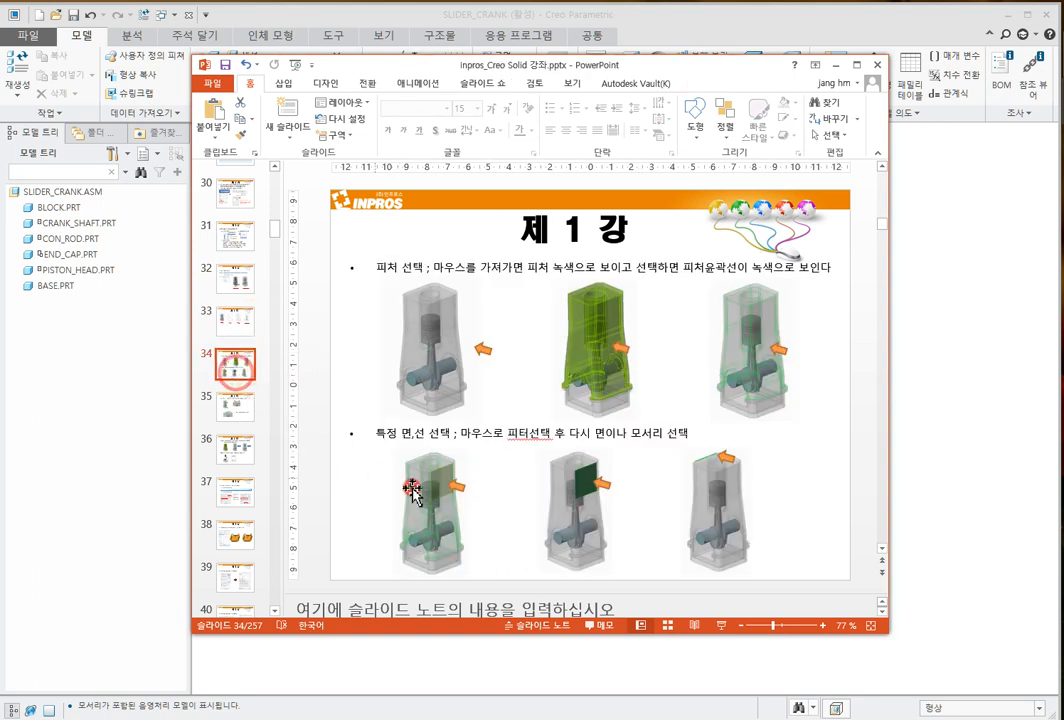
Review the feature selection pictures and the surface and edge selection pictures on slide 34
{"action": "left_click", "coordinate": [404, 382]}
{"action": "left_click", "coordinate": [588, 385]}
{"action": "left_click", "coordinate": [734, 394]}
{"action": "left_click", "coordinate": [440, 500]}
{"action": "left_click", "coordinate": [575, 500]}
{"action": "left_click", "coordinate": [708, 515]}
Show slide 35 and review its pictures on multiple selection and loop selection
{"action": "left_click", "coordinate": [230, 405]}
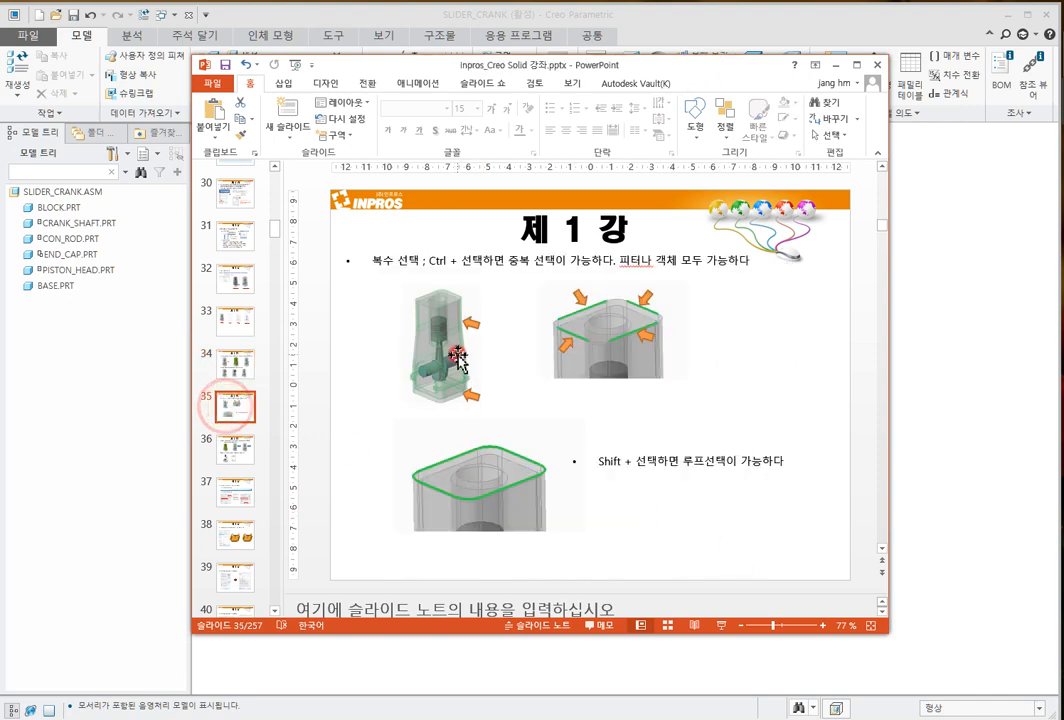
{"action": "left_click", "coordinate": [440, 345]}
{"action": "left_click", "coordinate": [490, 516]}
{"action": "left_click", "coordinate": [620, 330]}
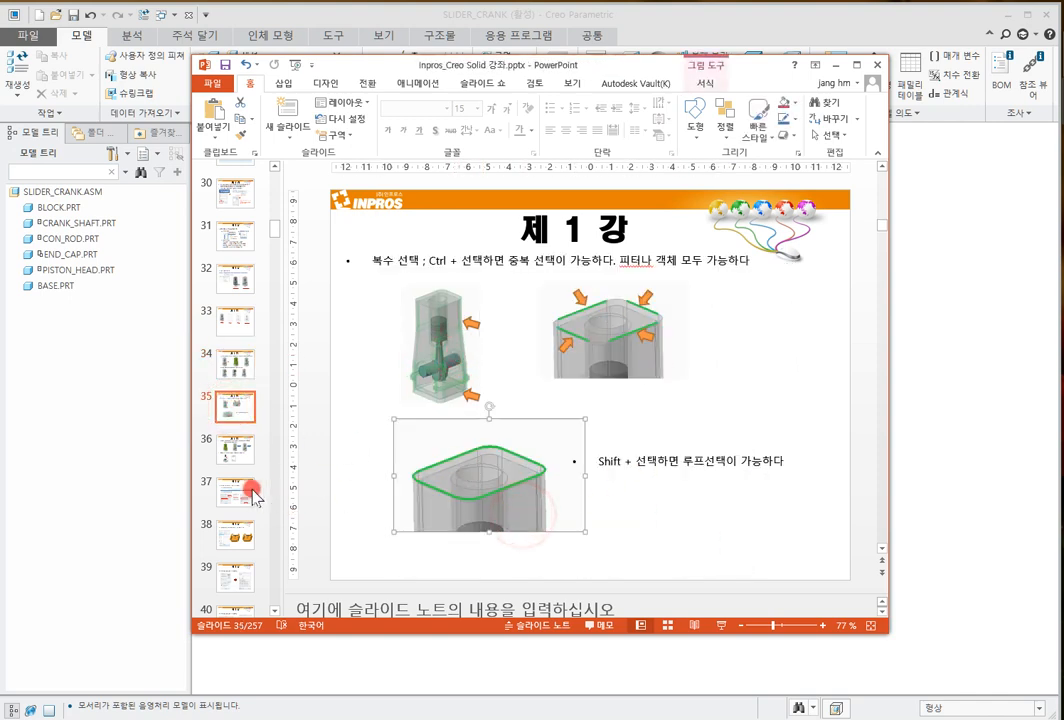
Review the pictures on slide 36 and show slide 37 on checking and changing model units
{"action": "left_click", "coordinate": [236, 448]}
{"action": "left_click", "coordinate": [435, 370]}
{"action": "left_click", "coordinate": [601, 375]}
{"action": "left_click", "coordinate": [730, 370]}
{"action": "left_click", "coordinate": [746, 500]}
{"action": "left_click", "coordinate": [256, 494]}
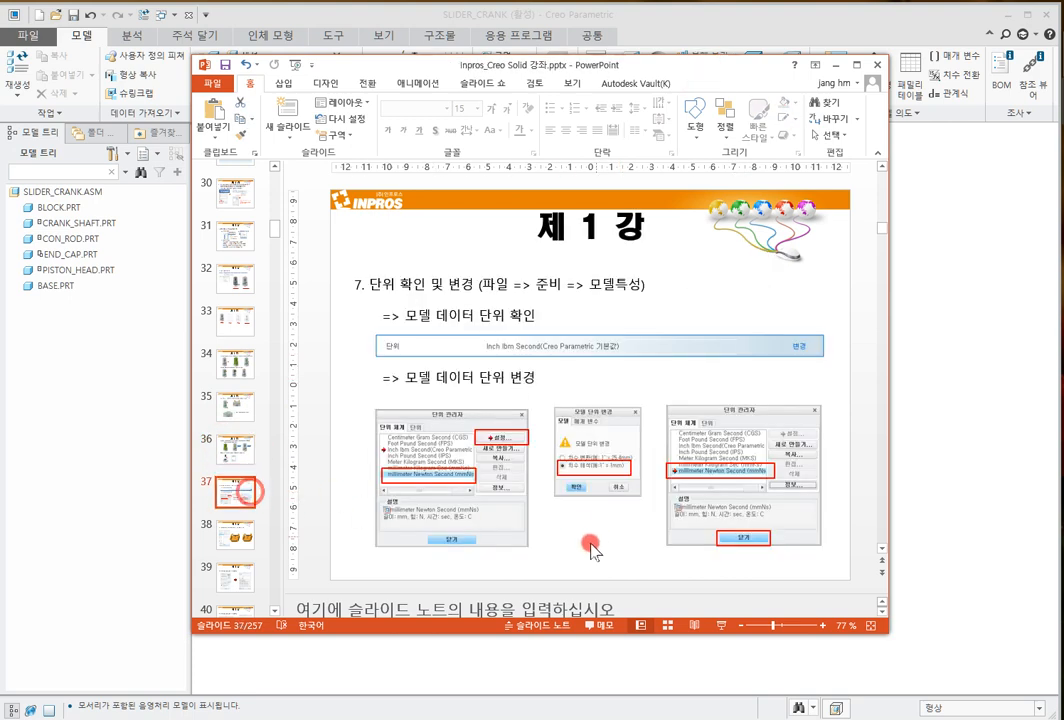
Switch back to Creo Parametric and close the slider crank assembly window
{"action": "left_click", "coordinate": [540, 66]}
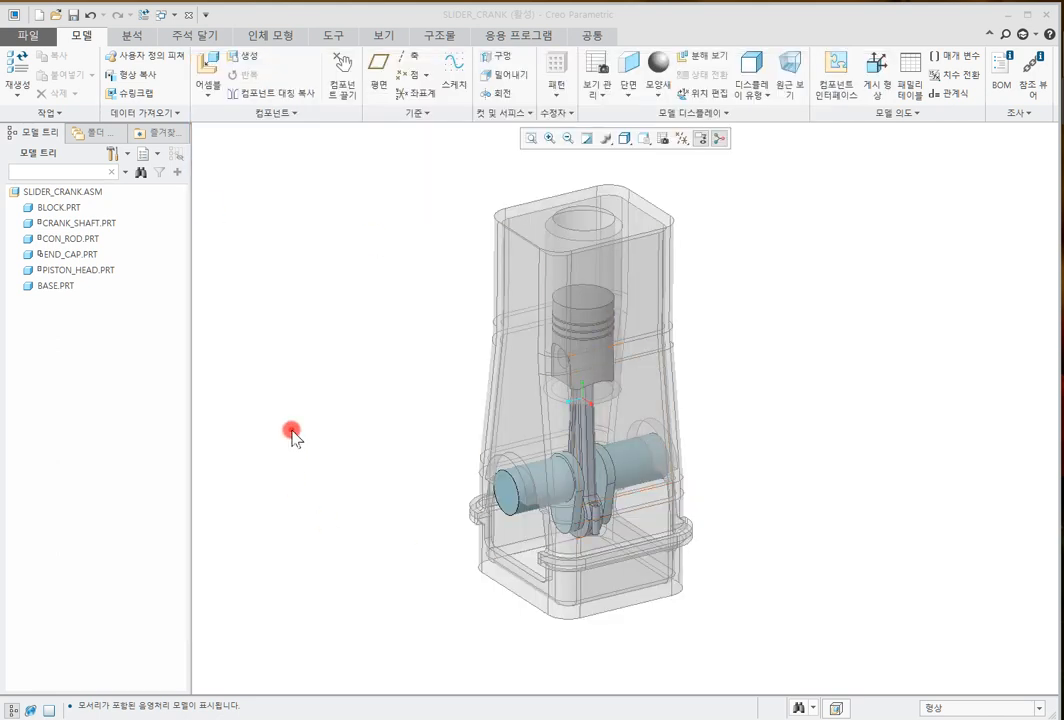
{"action": "left_click", "coordinate": [292, 430]}
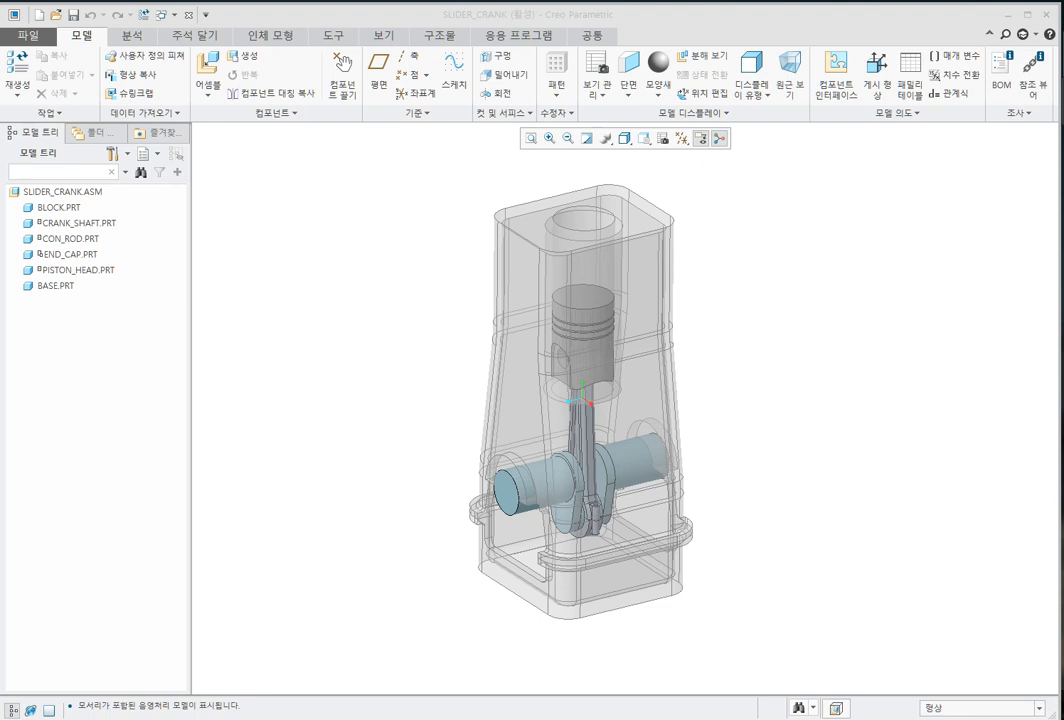
{"action": "left_click", "coordinate": [188, 15]}
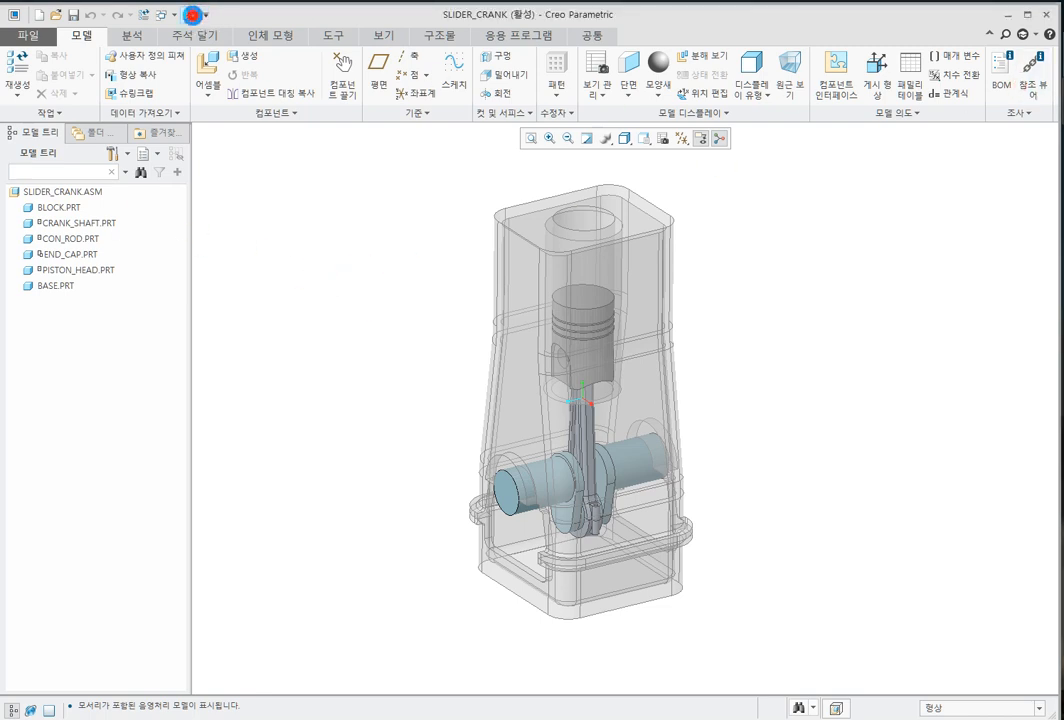
{"action": "left_click", "coordinate": [411, 309]}
Examine the template_solidpart and template_designasm paths in the configuration editor with the value column widened, and close the options
{"action": "left_click", "coordinate": [30, 37]}
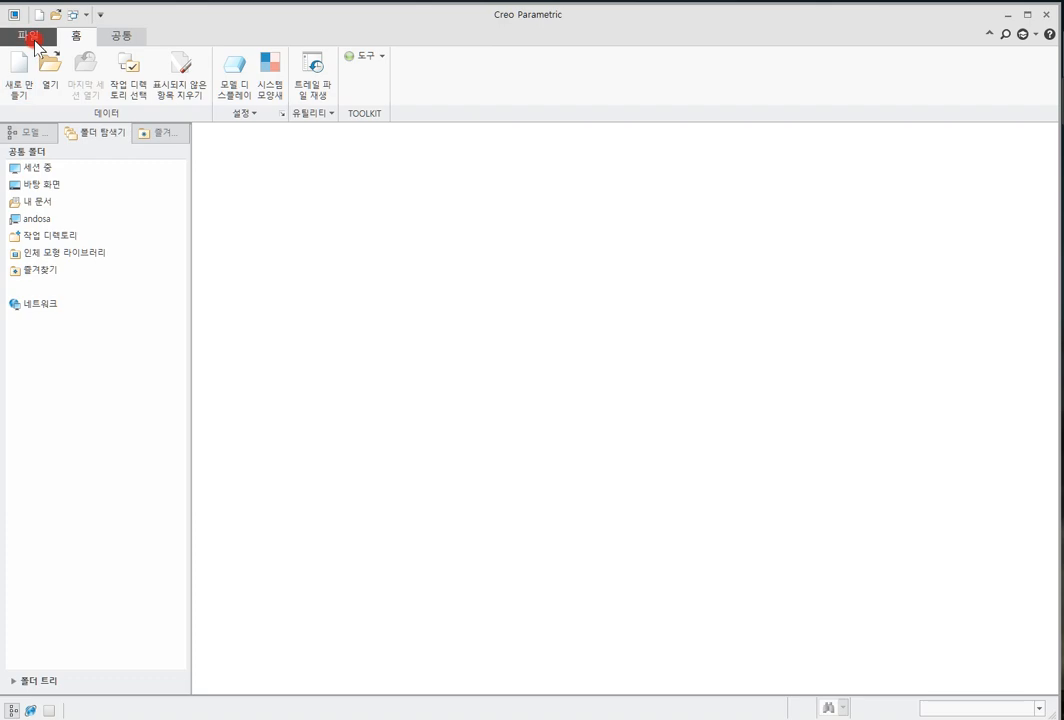
{"action": "left_click", "coordinate": [88, 355]}
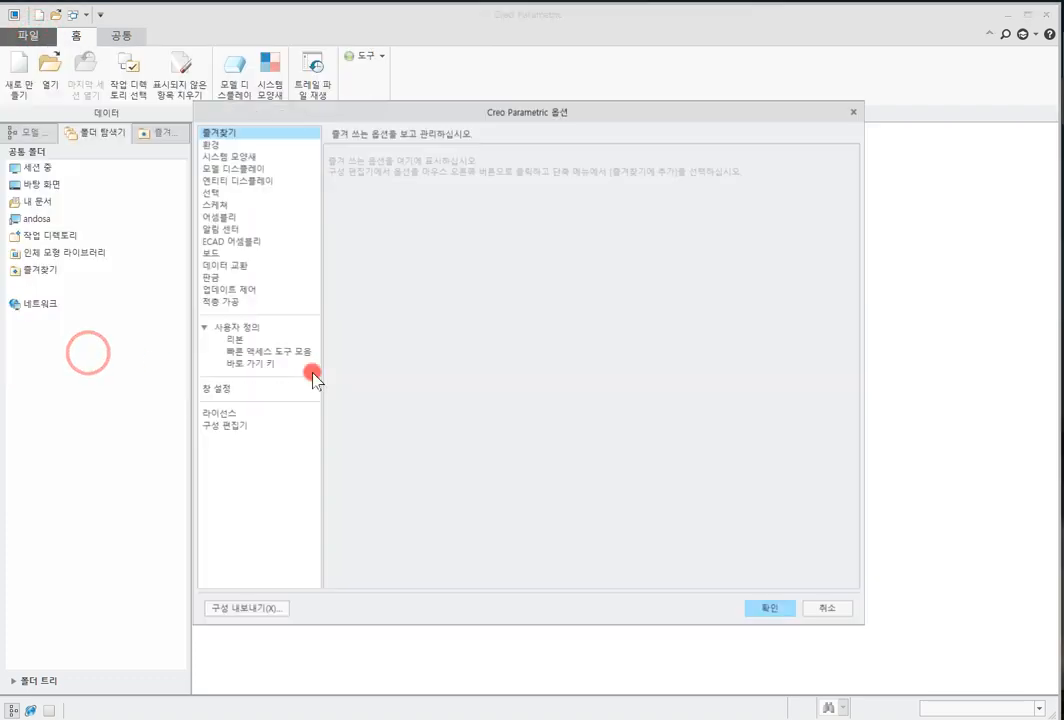
{"action": "left_click", "coordinate": [235, 428]}
{"action": "scroll", "coordinate": [453, 465], "scroll_direction": "down", "scroll_amount": 10}
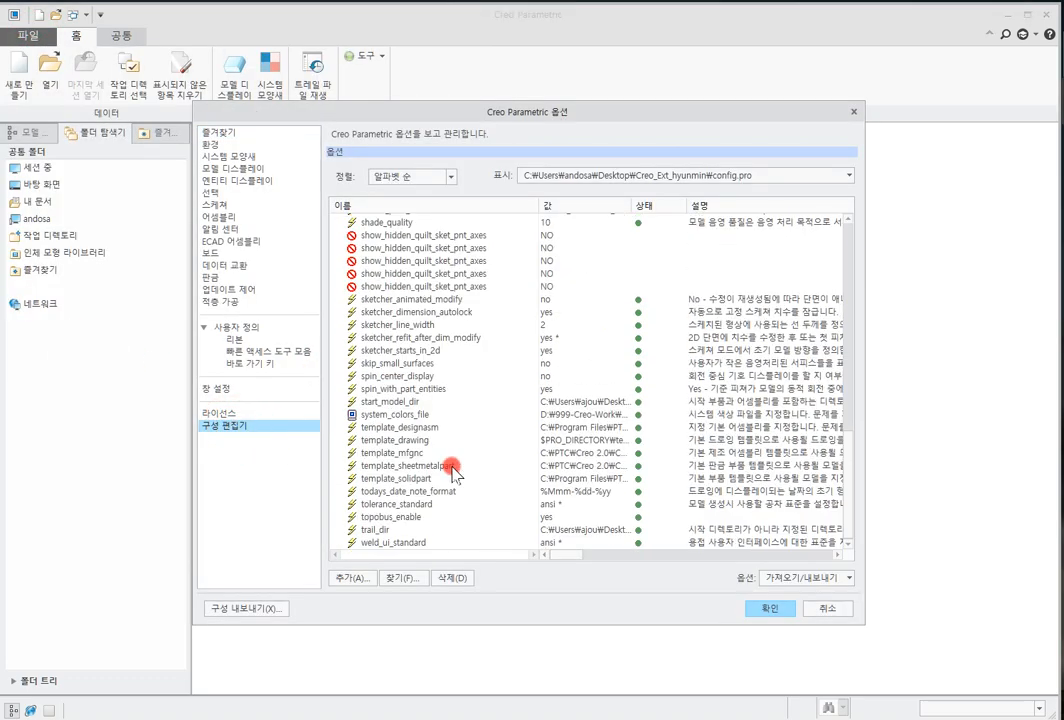
{"action": "left_click", "coordinate": [424, 479]}
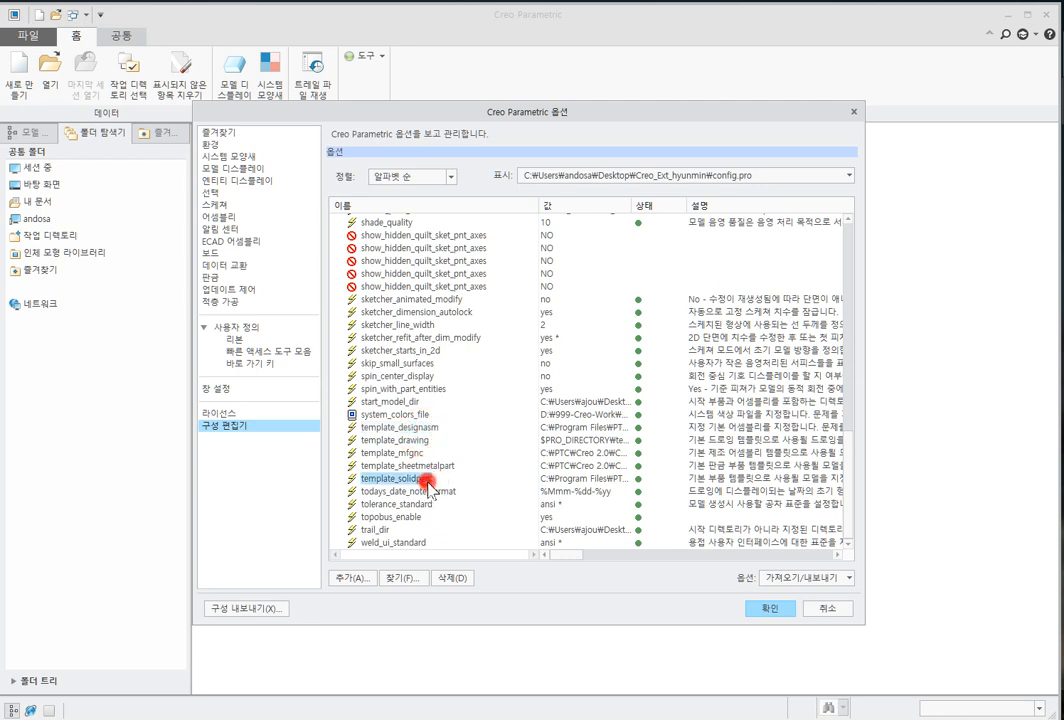
{"action": "left_click", "coordinate": [405, 427]}
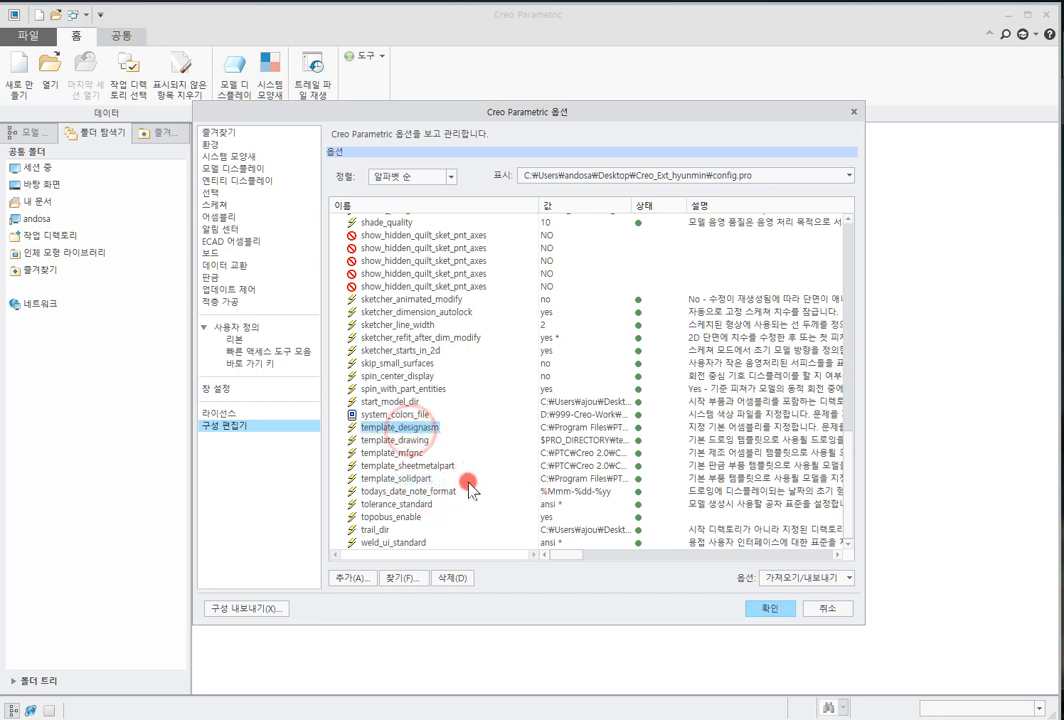
{"action": "left_click_drag", "start_coordinate": [539, 205], "coordinate": [528, 205]}
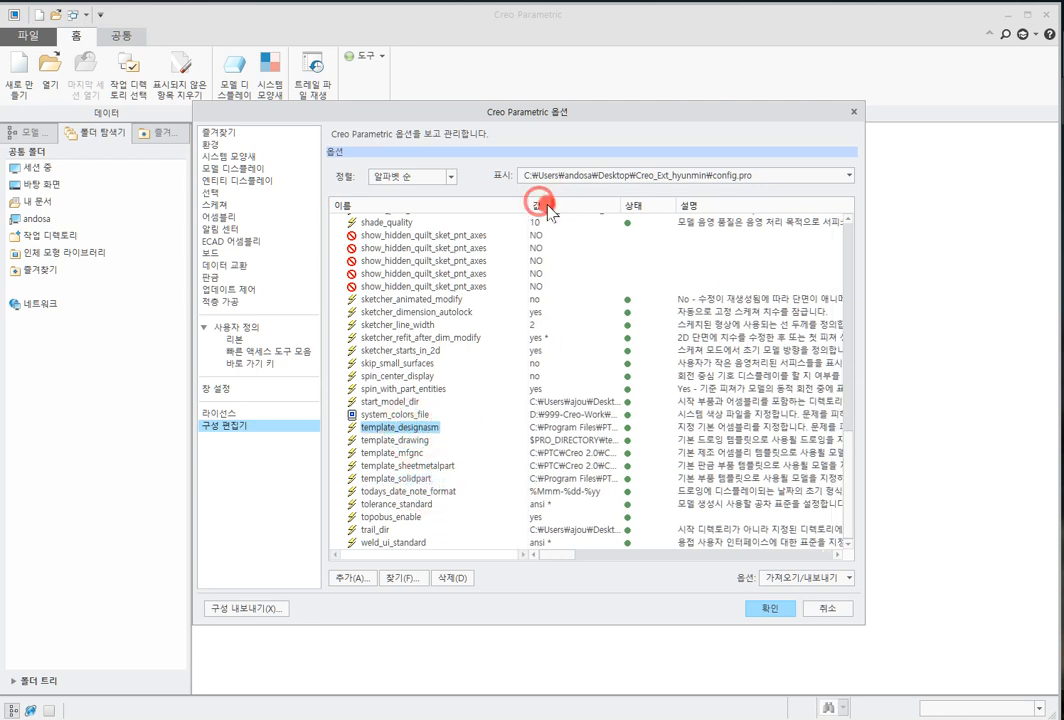
{"action": "left_click_drag", "start_coordinate": [620, 205], "coordinate": [662, 205]}
{"action": "left_click", "coordinate": [766, 607]}
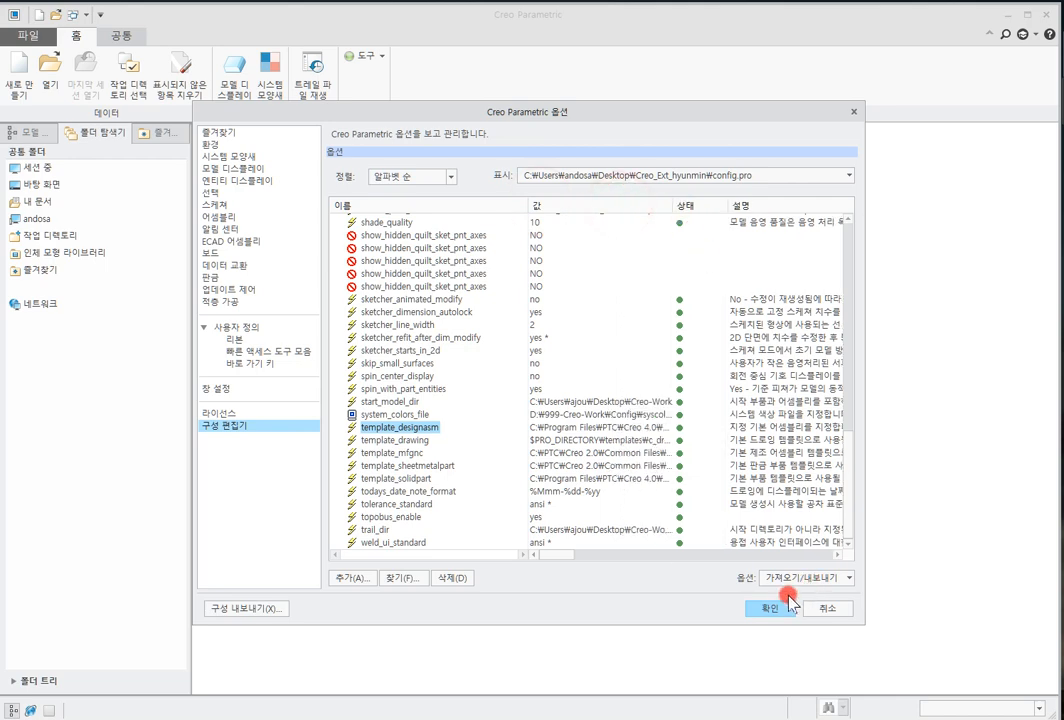
{"action": "left_click", "coordinate": [580, 441]}
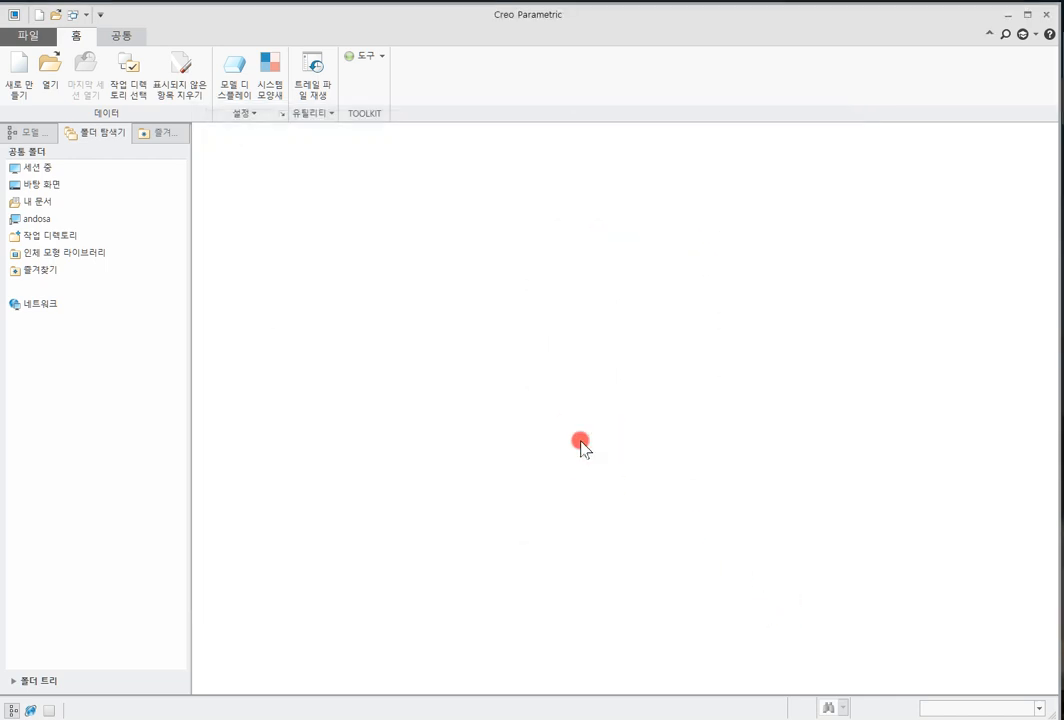
Create a new solid part from the inlbs_part_solid template instead of the default template
{"action": "left_click", "coordinate": [19, 80]}
{"action": "left_click", "coordinate": [428, 345]}
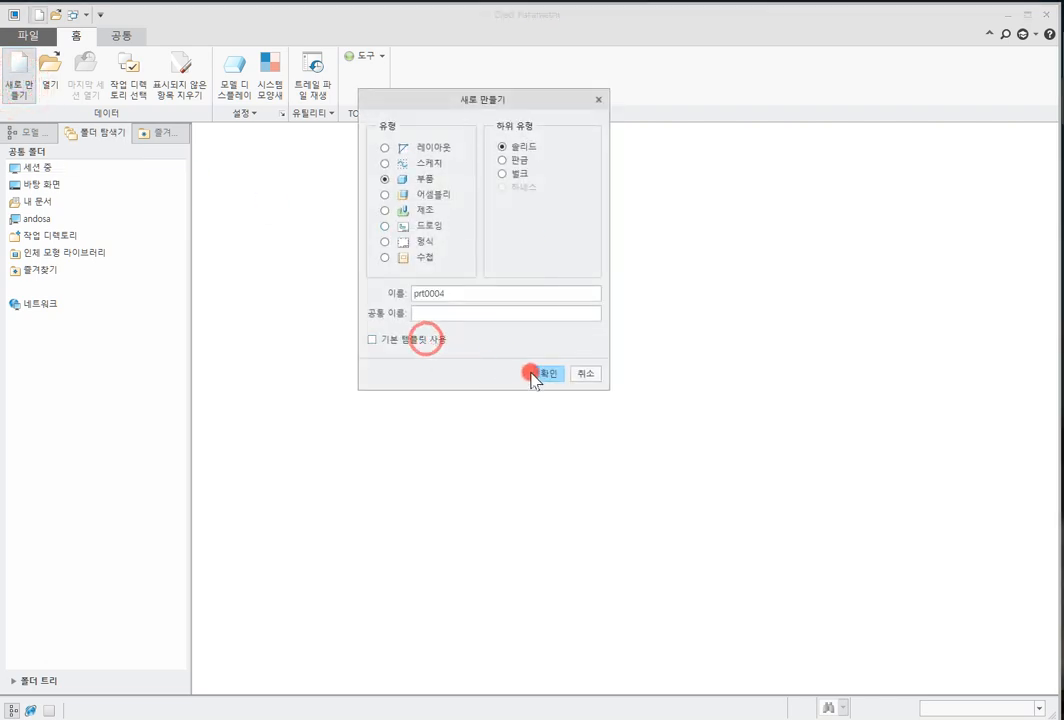
{"action": "left_click", "coordinate": [544, 374]}
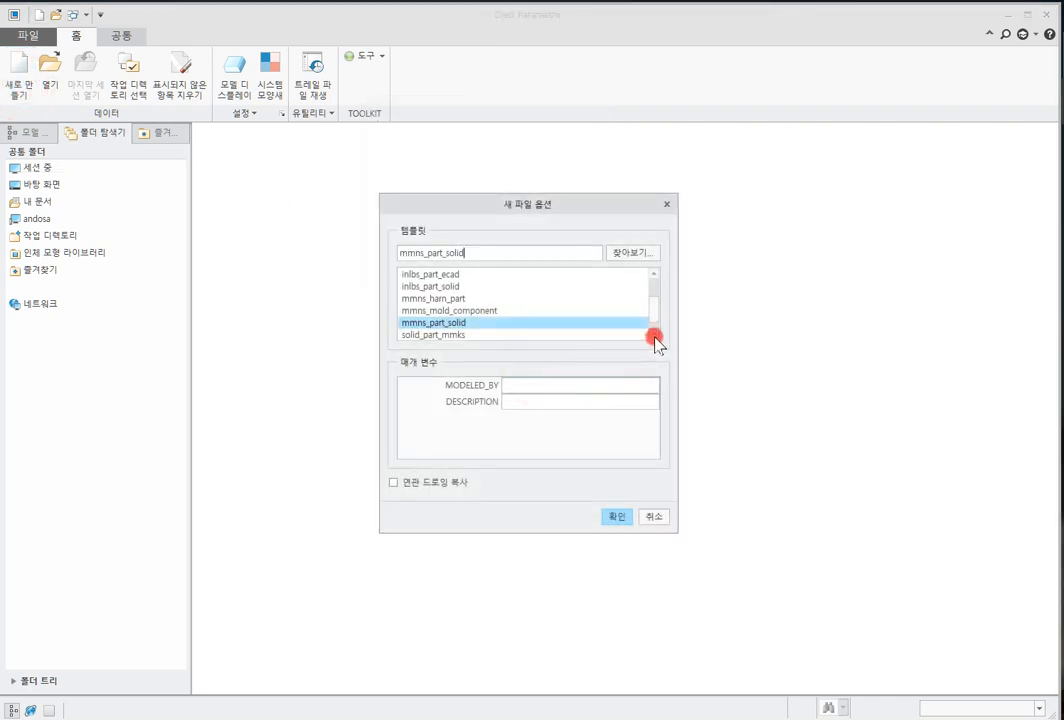
{"action": "left_click", "coordinate": [654, 334]}
{"action": "left_click", "coordinate": [654, 273]}
{"action": "left_click", "coordinate": [654, 273]}
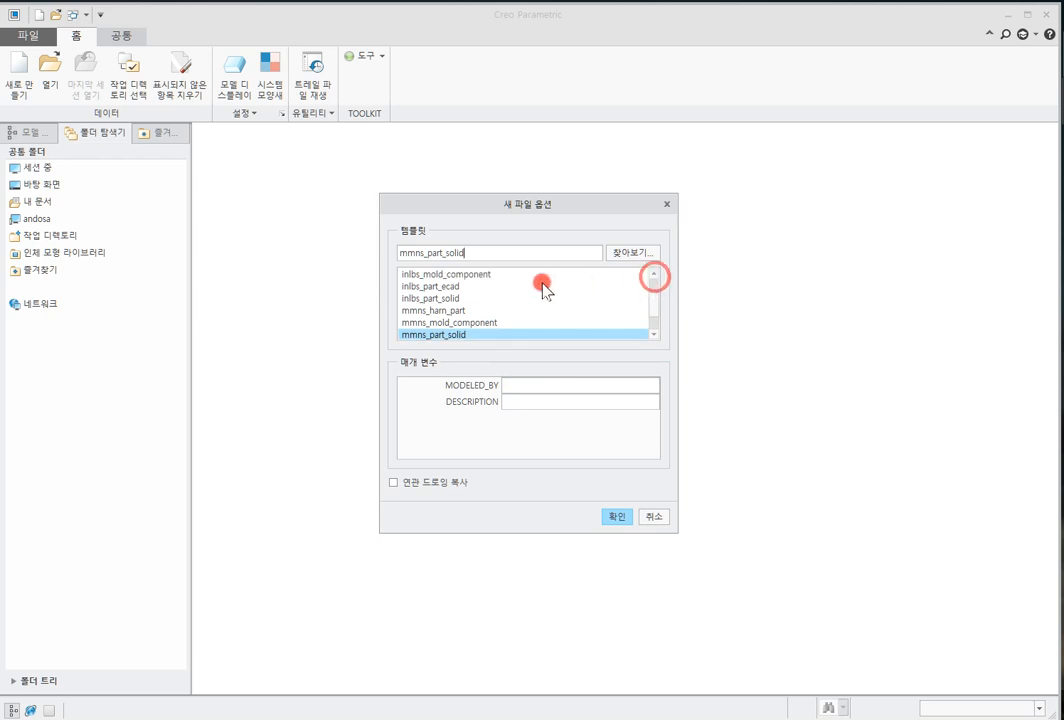
{"action": "left_click", "coordinate": [440, 298]}
{"action": "left_click", "coordinate": [613, 516]}
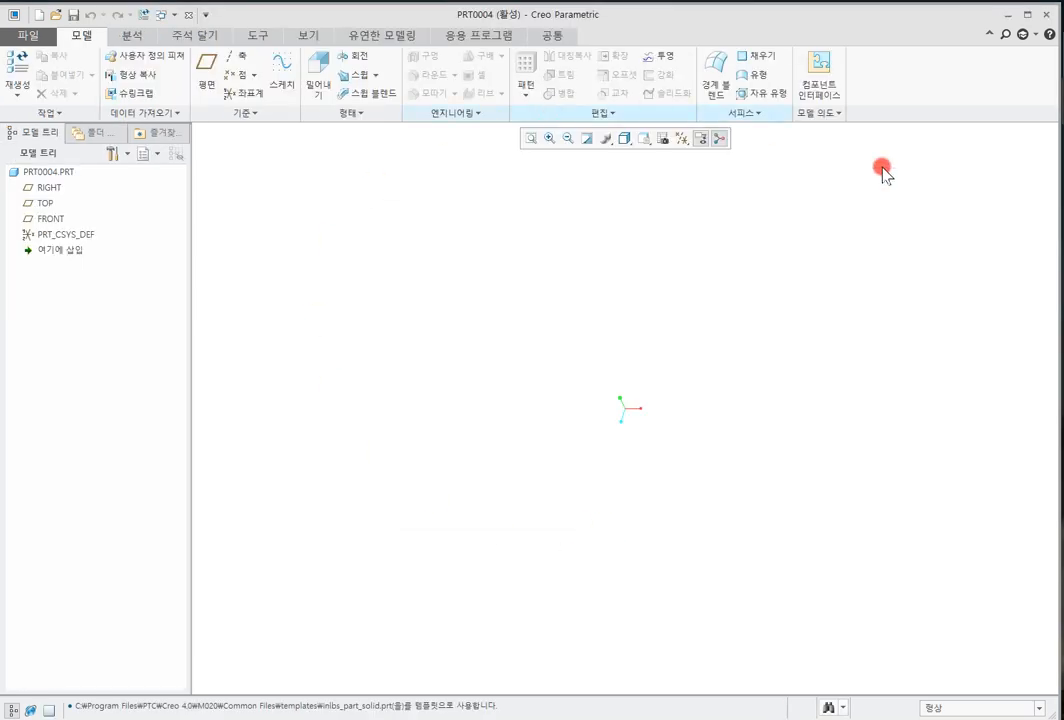
Display all datum types in the new part: axes, points, coordinate systems and planes
{"action": "left_click", "coordinate": [684, 140]}
{"action": "left_click", "coordinate": [683, 155]}
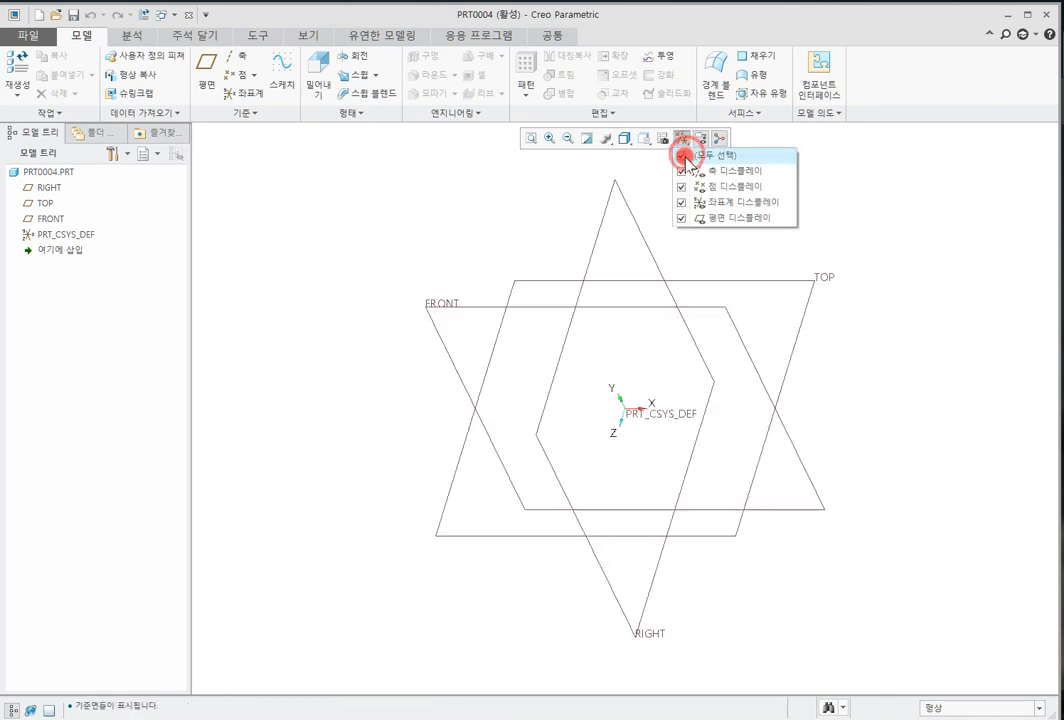
{"action": "left_click", "coordinate": [683, 155]}
{"action": "left_click", "coordinate": [683, 155]}
{"action": "left_click", "coordinate": [444, 200]}
Start an Extrude on the TOP plane and sketch a center rectangle at the origin
{"action": "left_click", "coordinate": [316, 68]}
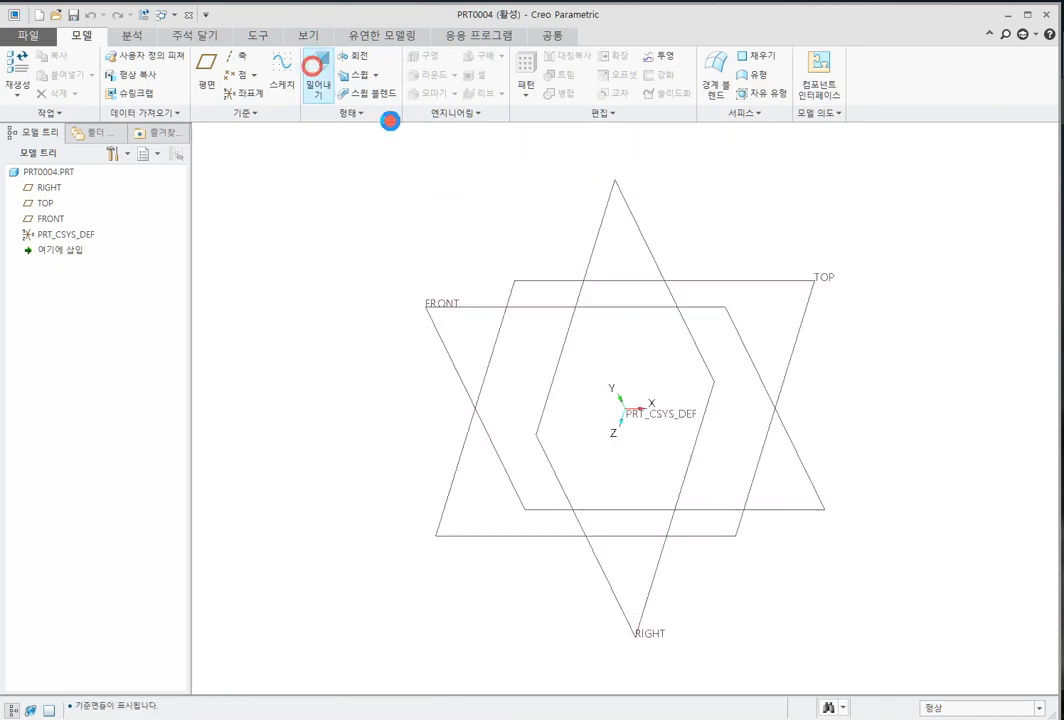
{"action": "left_click", "coordinate": [555, 285]}
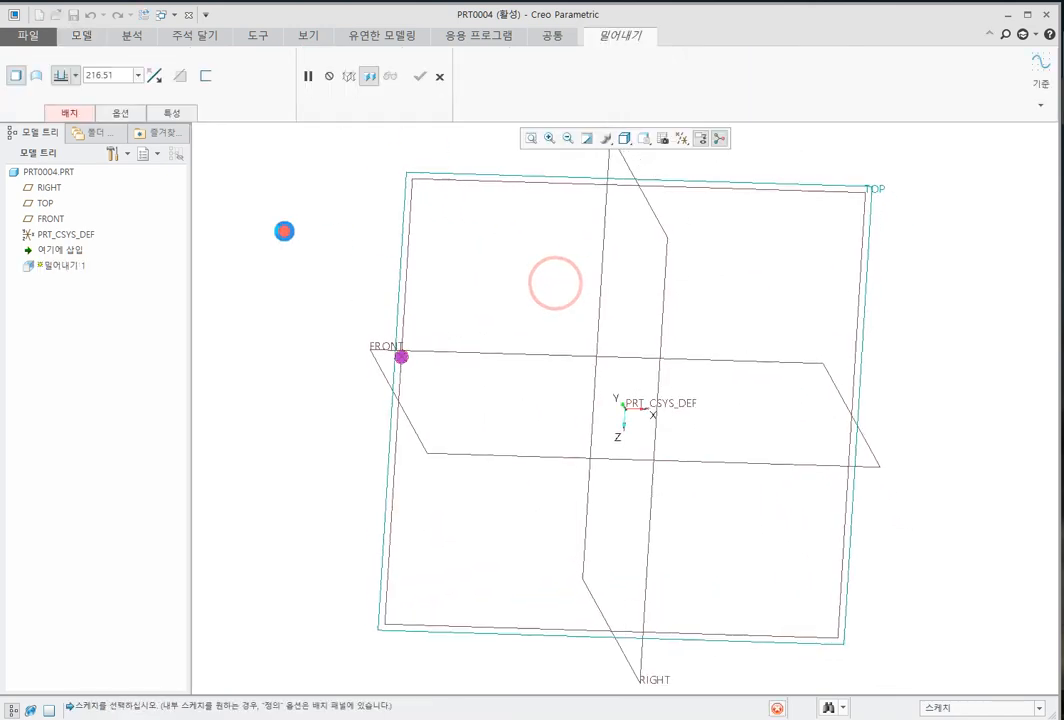
{"action": "left_click", "coordinate": [272, 229]}
{"action": "left_click", "coordinate": [270, 78]}
{"action": "left_click", "coordinate": [625, 408]}
{"action": "left_click", "coordinate": [682, 448]}
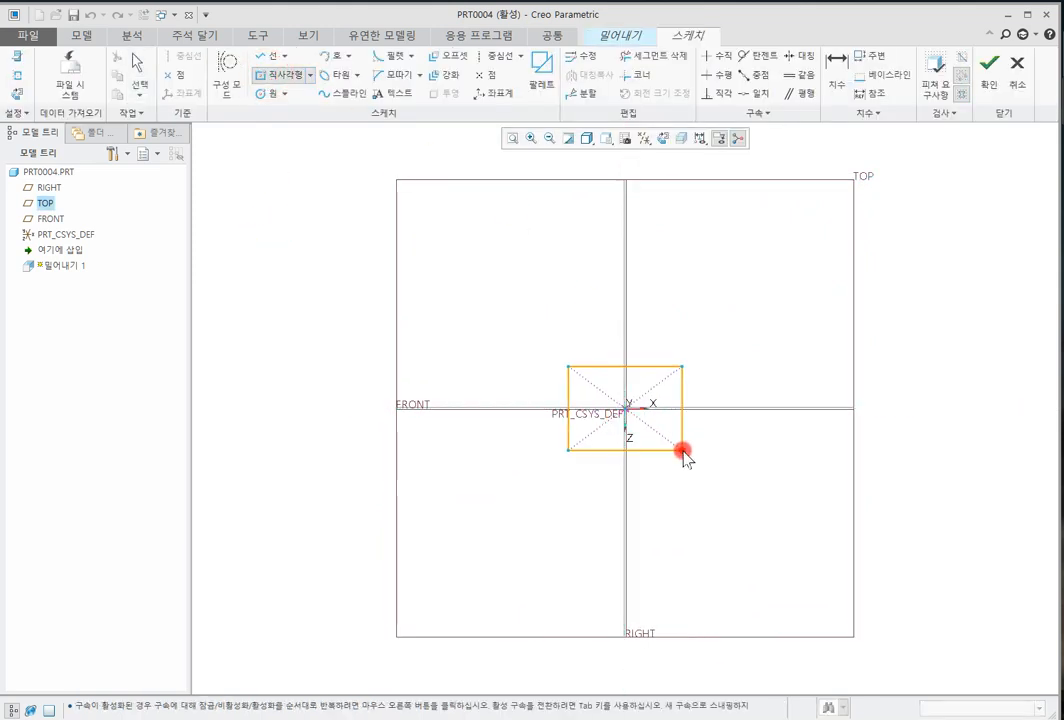
Set the rectangle's width to 150 and its height to 100, and finish the sketch
{"action": "double_click", "coordinate": [612, 441]}
{"action": "type", "text": "150"}
{"action": "key", "text": "Return"}
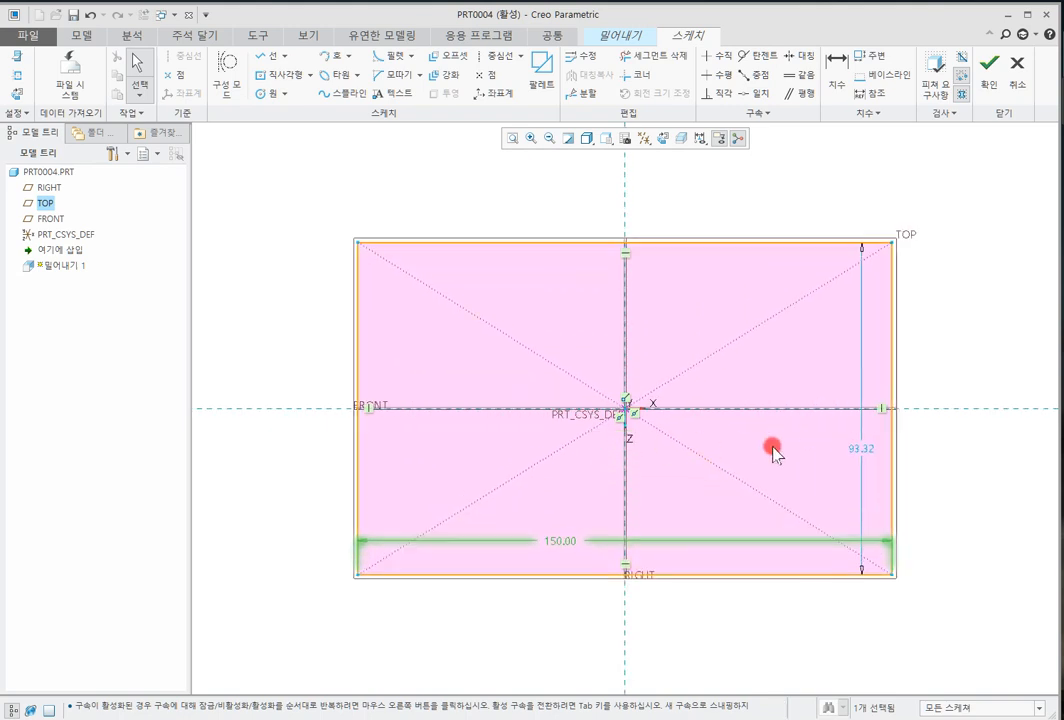
{"action": "double_click", "coordinate": [865, 447]}
{"action": "type", "text": "100"}
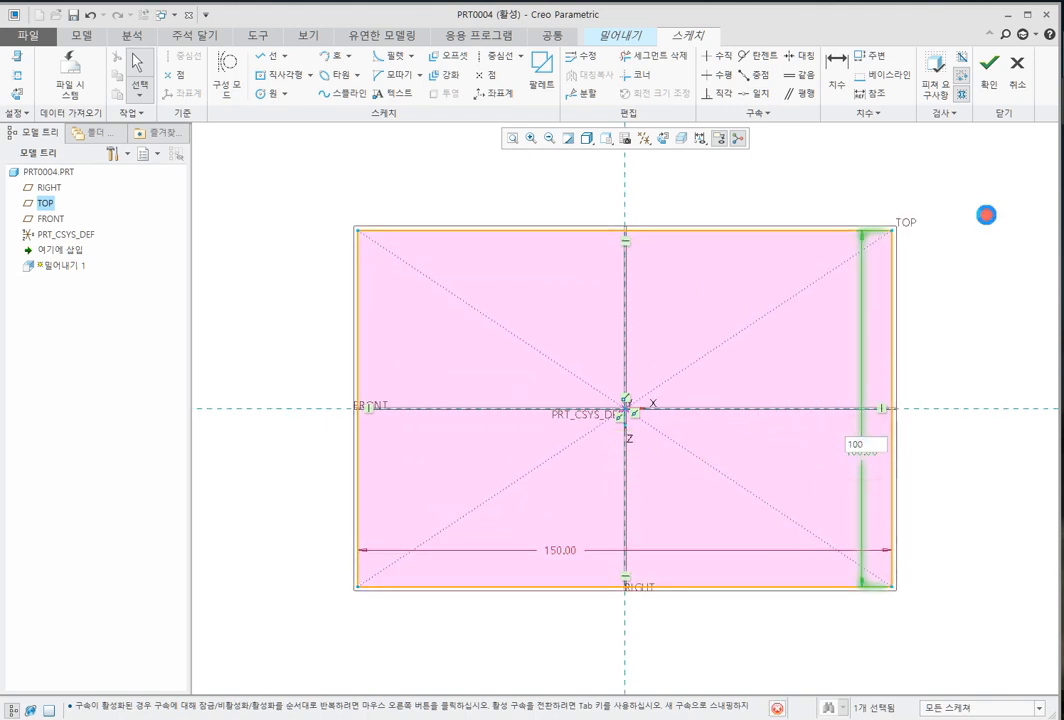
{"action": "key", "text": "Return"}
{"action": "left_click", "coordinate": [986, 72]}
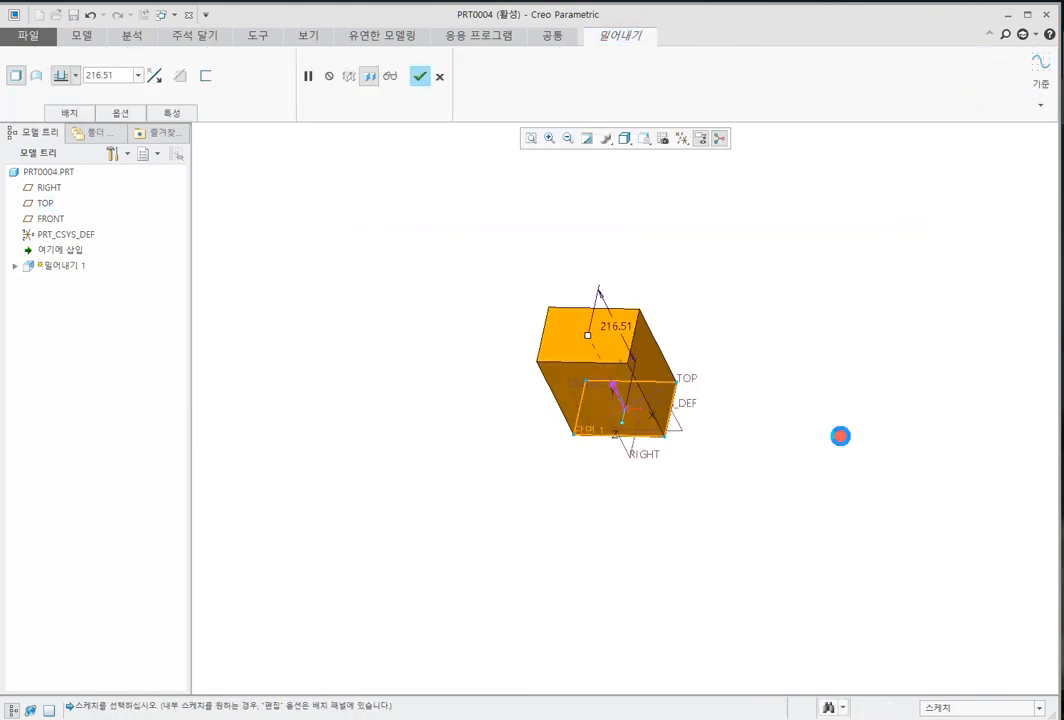
Set the extrusion depth to 100 and complete the block
{"action": "double_click", "coordinate": [100, 74]}
{"action": "type", "text": "1"}
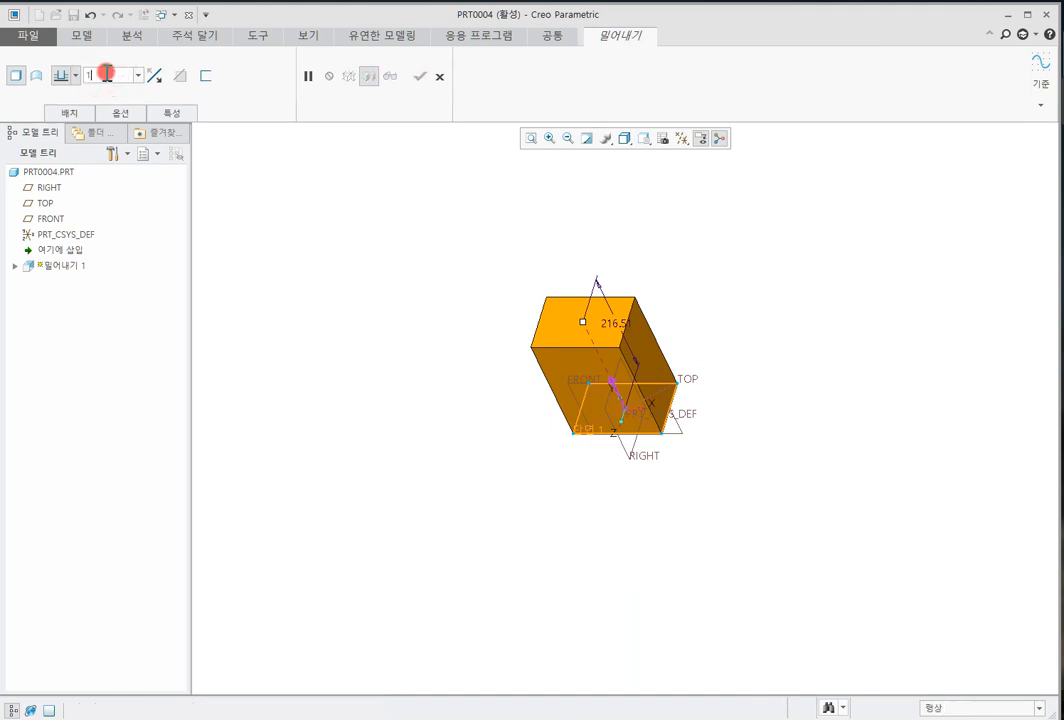
{"action": "type", "text": "00"}
{"action": "key", "text": "Return"}
{"action": "left_click", "coordinate": [419, 76]}
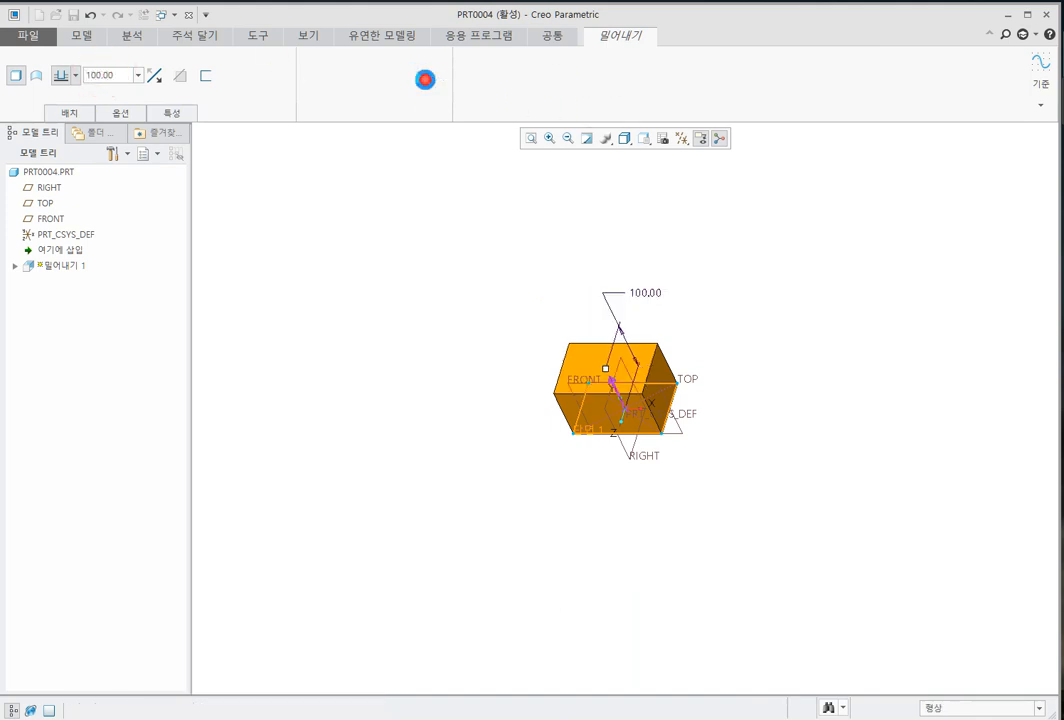
{"action": "left_click", "coordinate": [601, 207]}
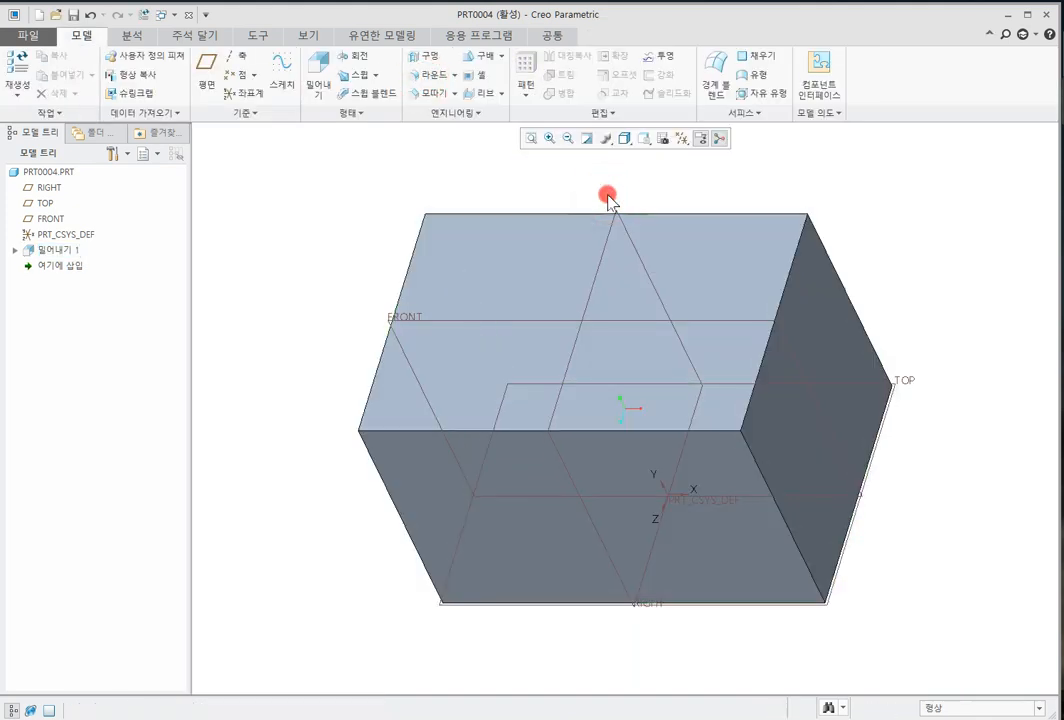
View the part's unit system in the model properties and close them
{"action": "left_click", "coordinate": [28, 35]}
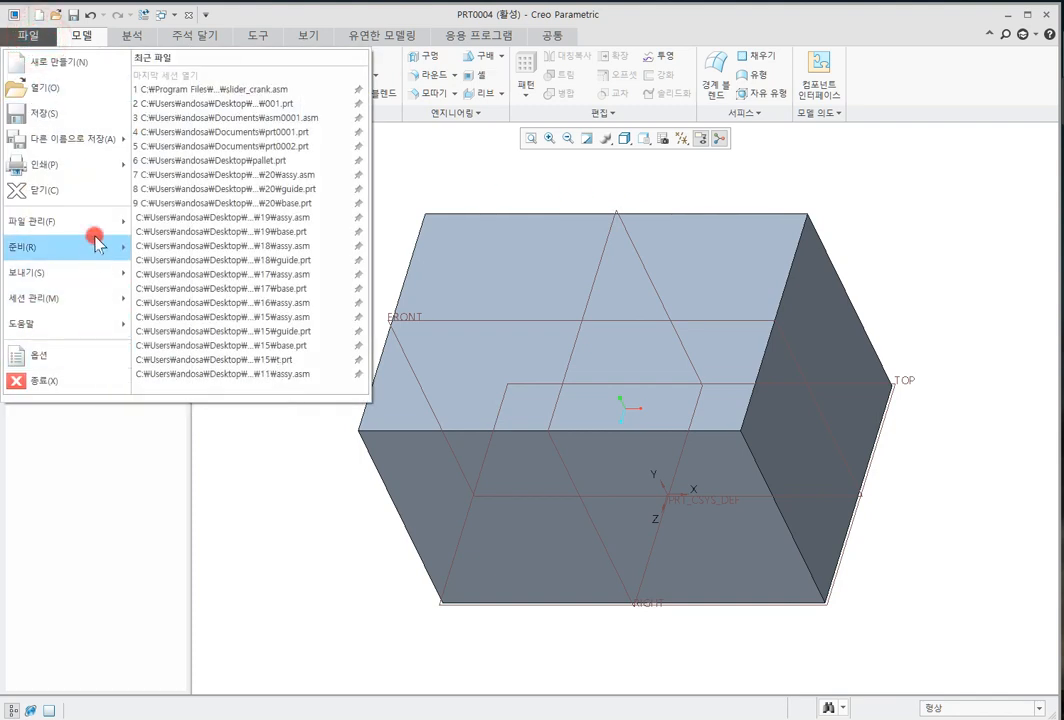
{"action": "left_click", "coordinate": [95, 240]}
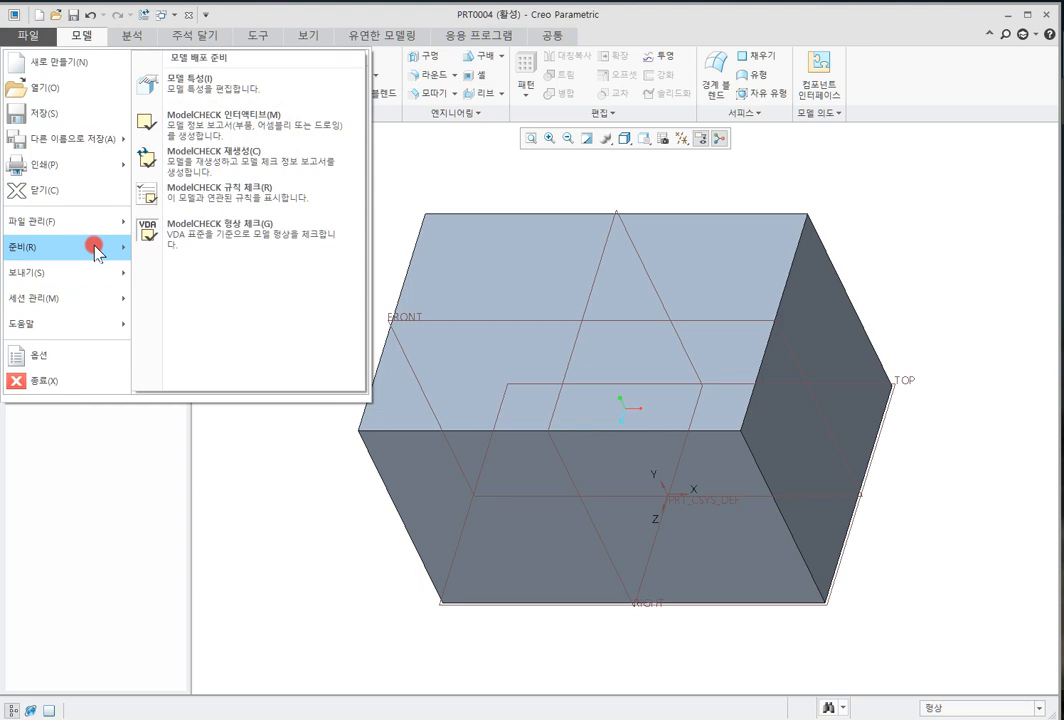
{"action": "left_click", "coordinate": [228, 84]}
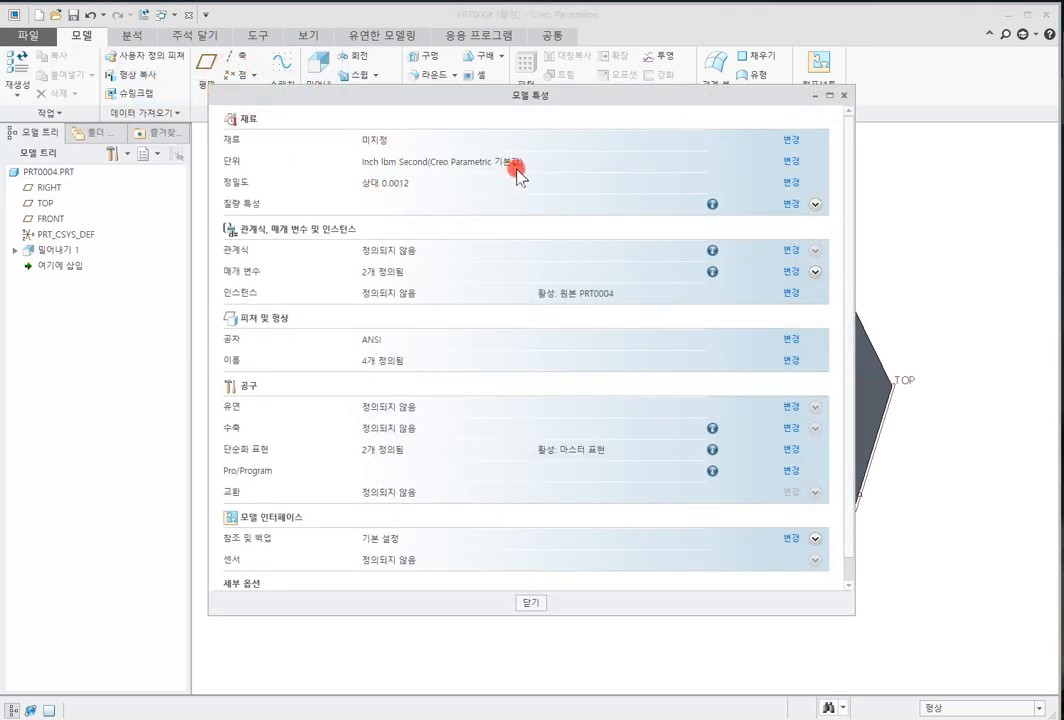
{"action": "left_click", "coordinate": [530, 602]}
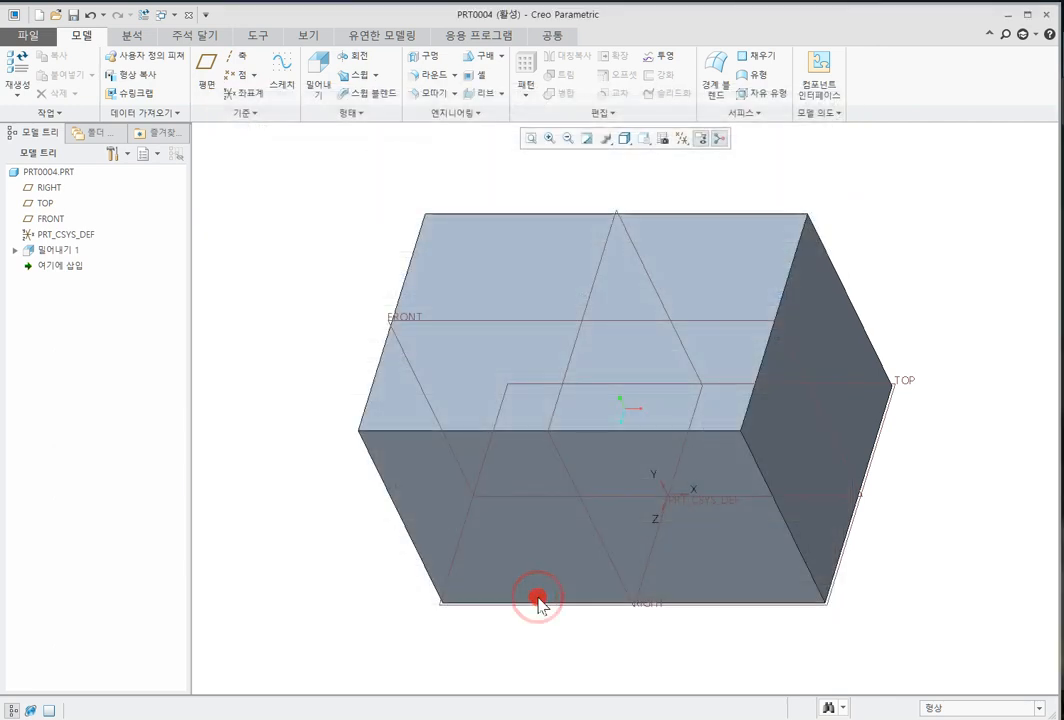
Display the dimensions of the block extrusion's section sketch for inspection, then dismiss them
{"action": "scroll", "coordinate": [818, 634], "scroll_direction": "down", "scroll_amount": 2}
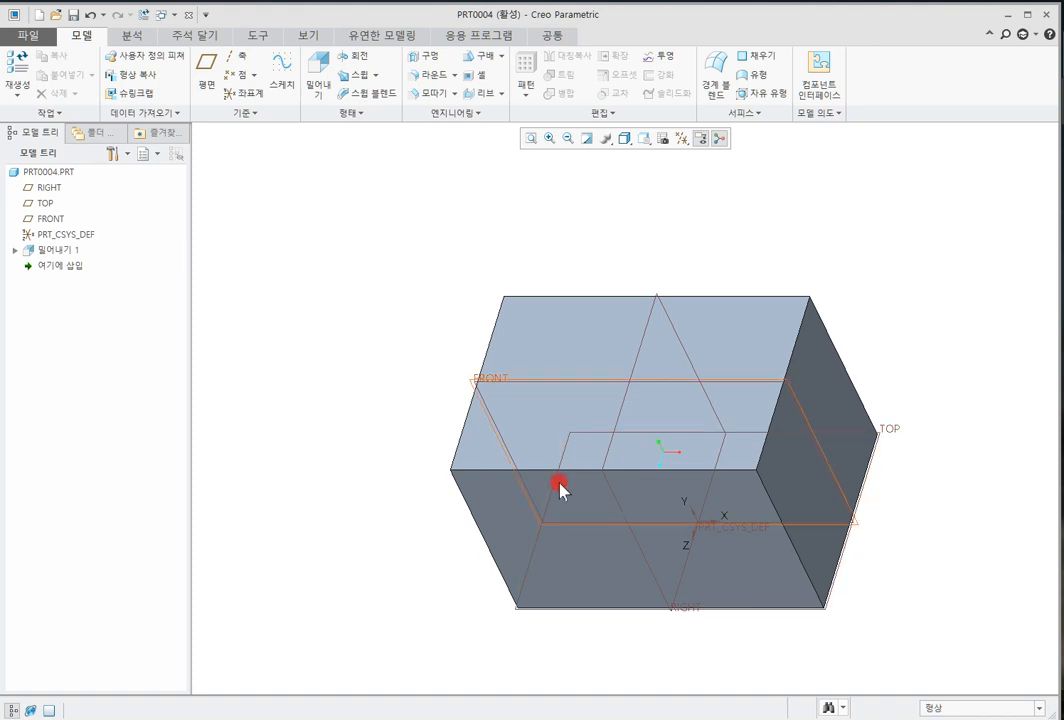
{"action": "left_click", "coordinate": [15, 250]}
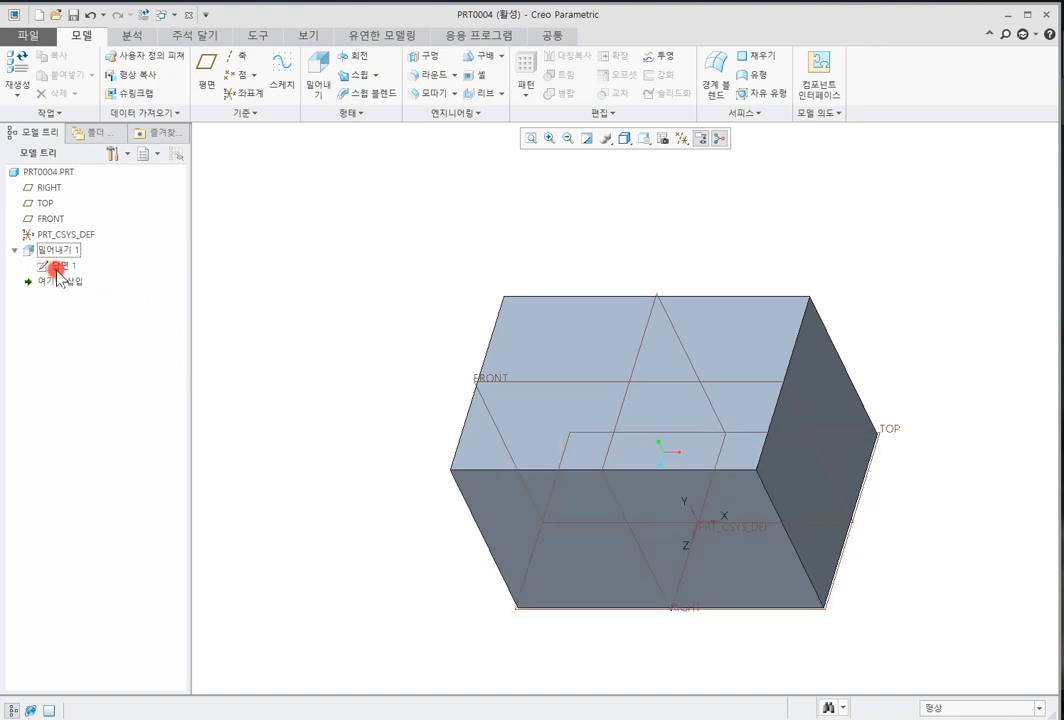
{"action": "left_click", "coordinate": [50, 266]}
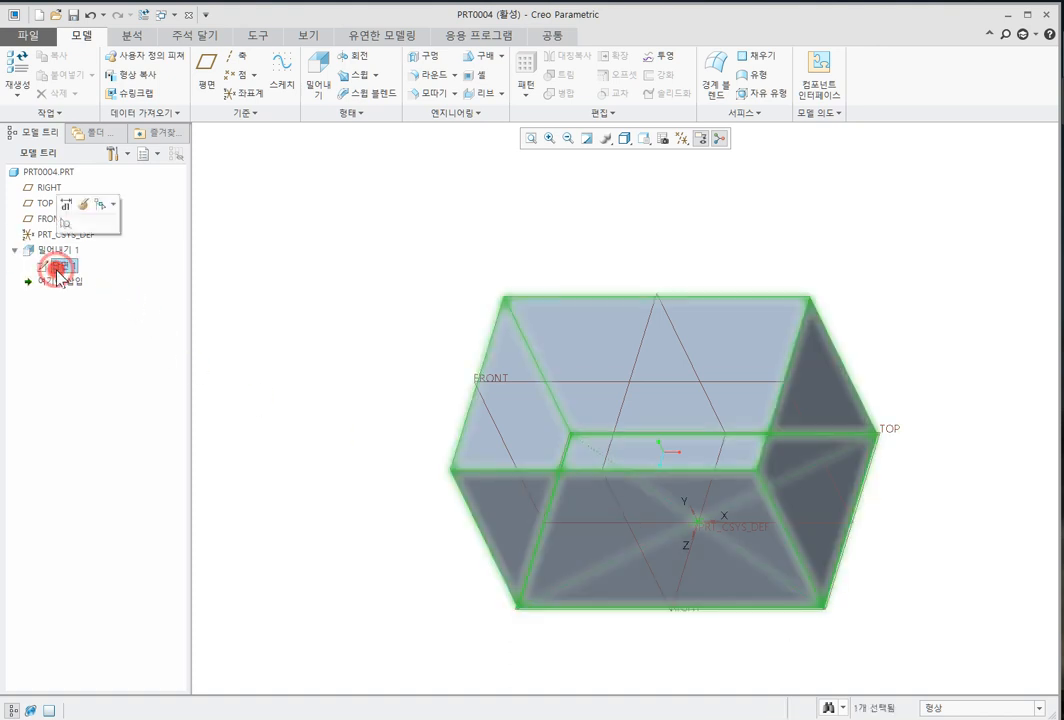
{"action": "left_click", "coordinate": [66, 205]}
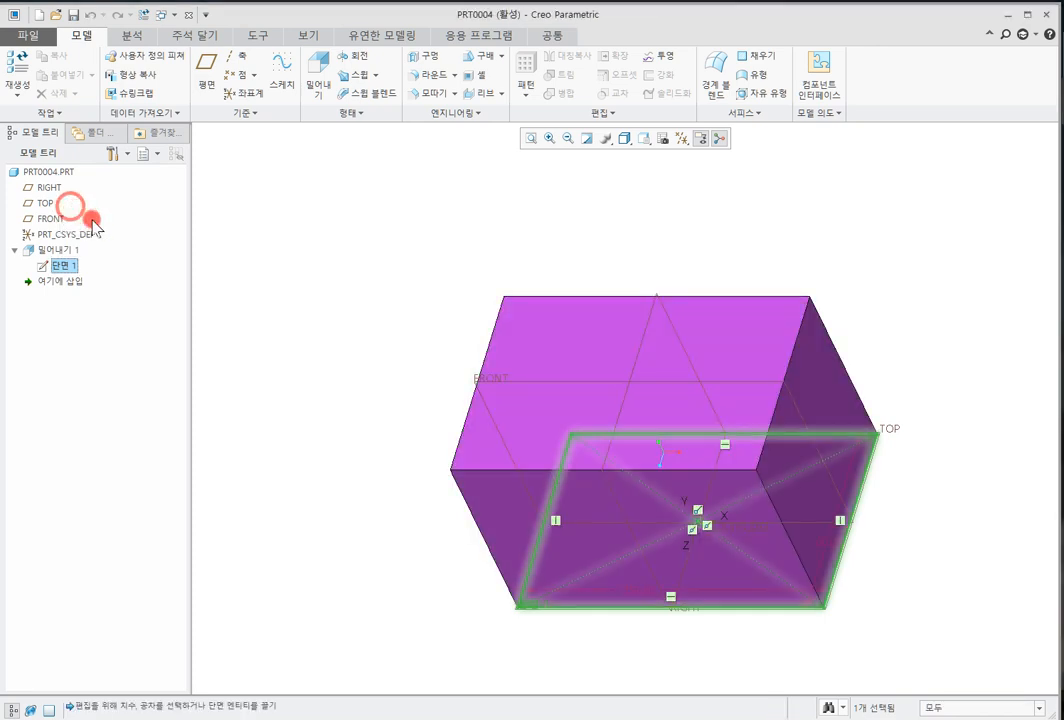
{"action": "left_click", "coordinate": [644, 591]}
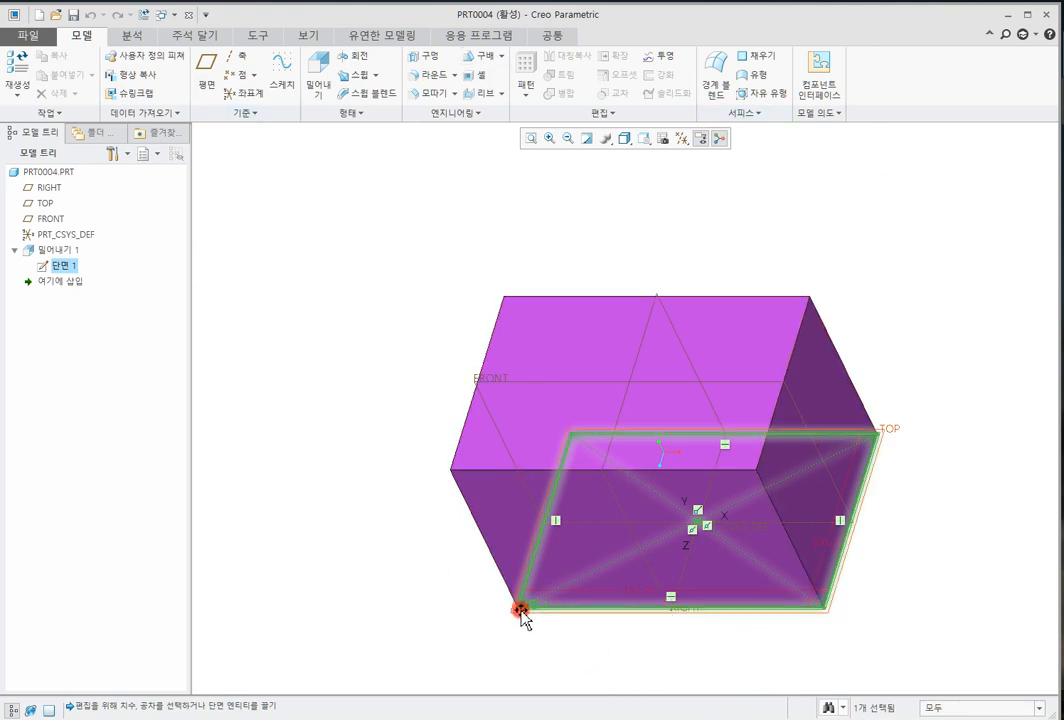
{"action": "left_click", "coordinate": [465, 584]}
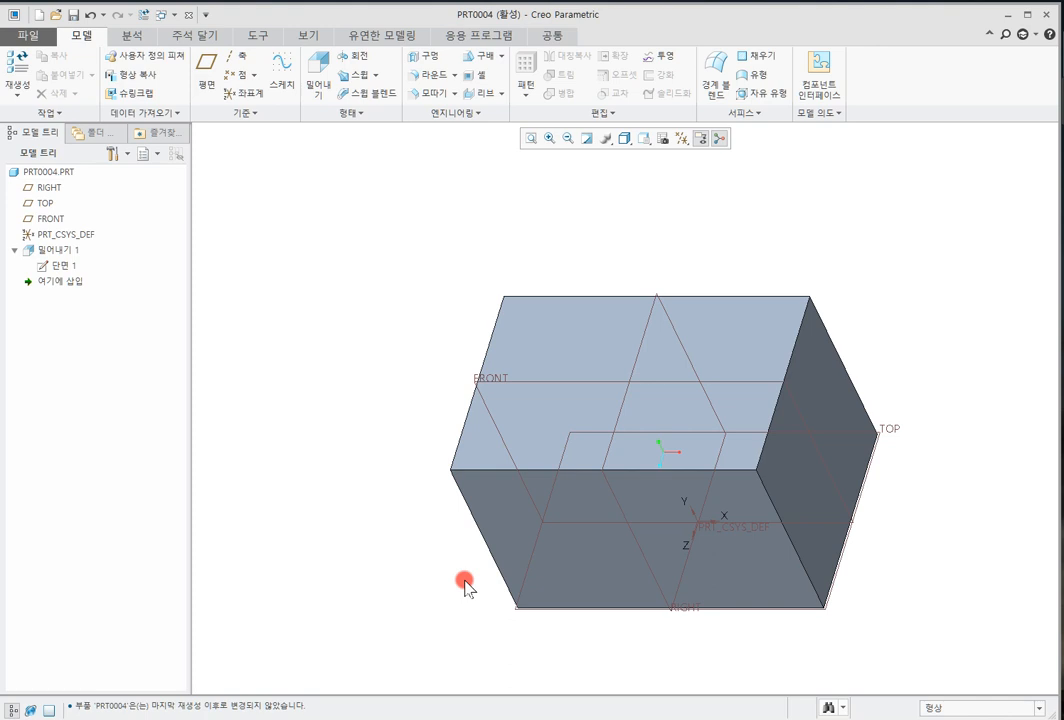
Open the unit systems settings from the block part's model properties
{"action": "left_click", "coordinate": [49, 33]}
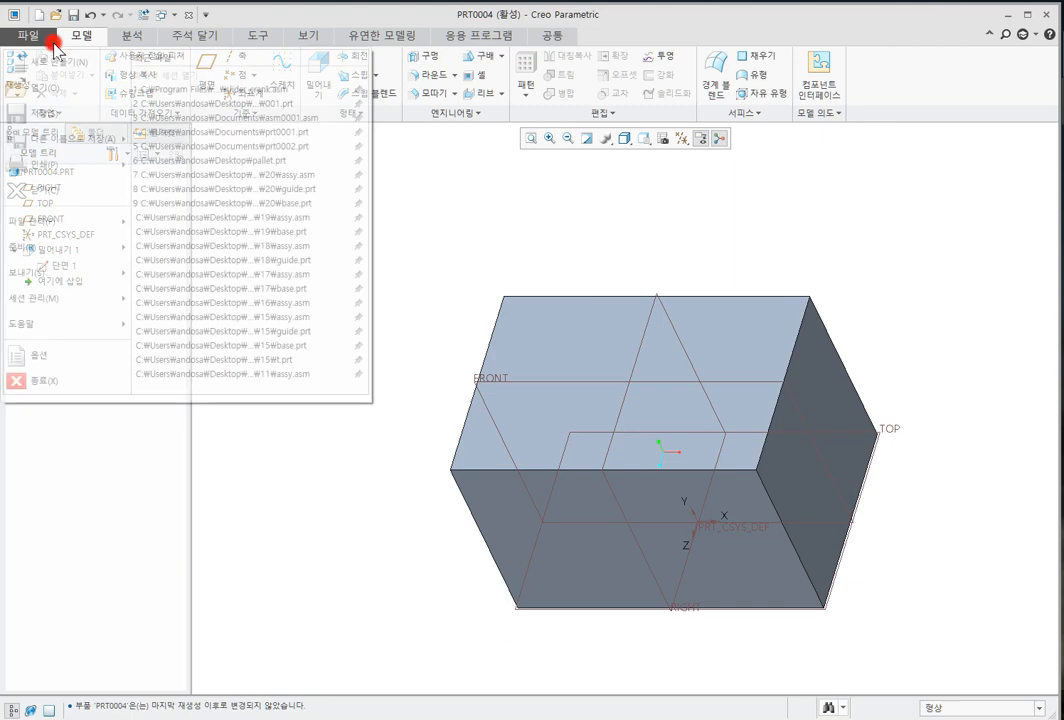
{"action": "left_click", "coordinate": [97, 248]}
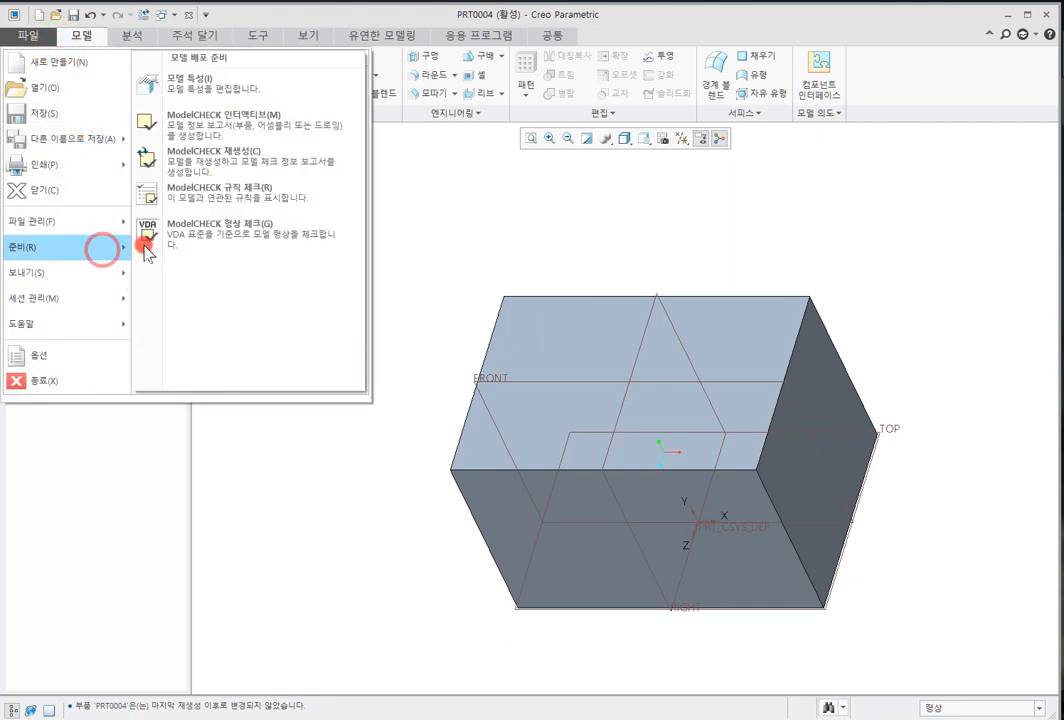
{"action": "left_click", "coordinate": [243, 79]}
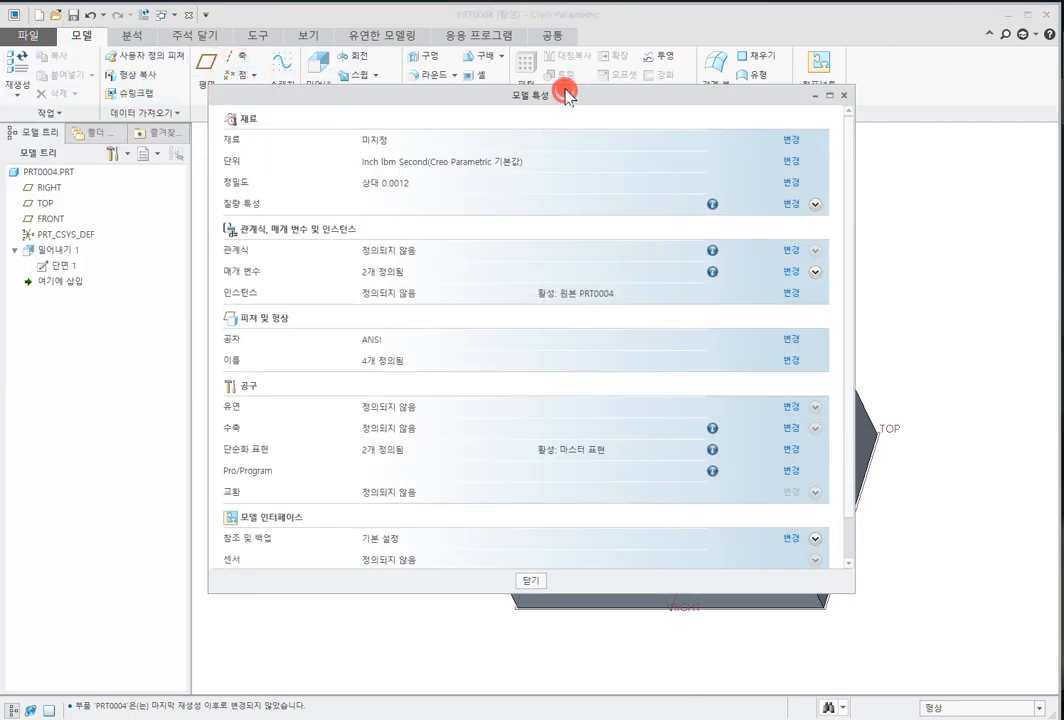
{"action": "left_click_drag", "start_coordinate": [566, 95], "coordinate": [560, 78]}
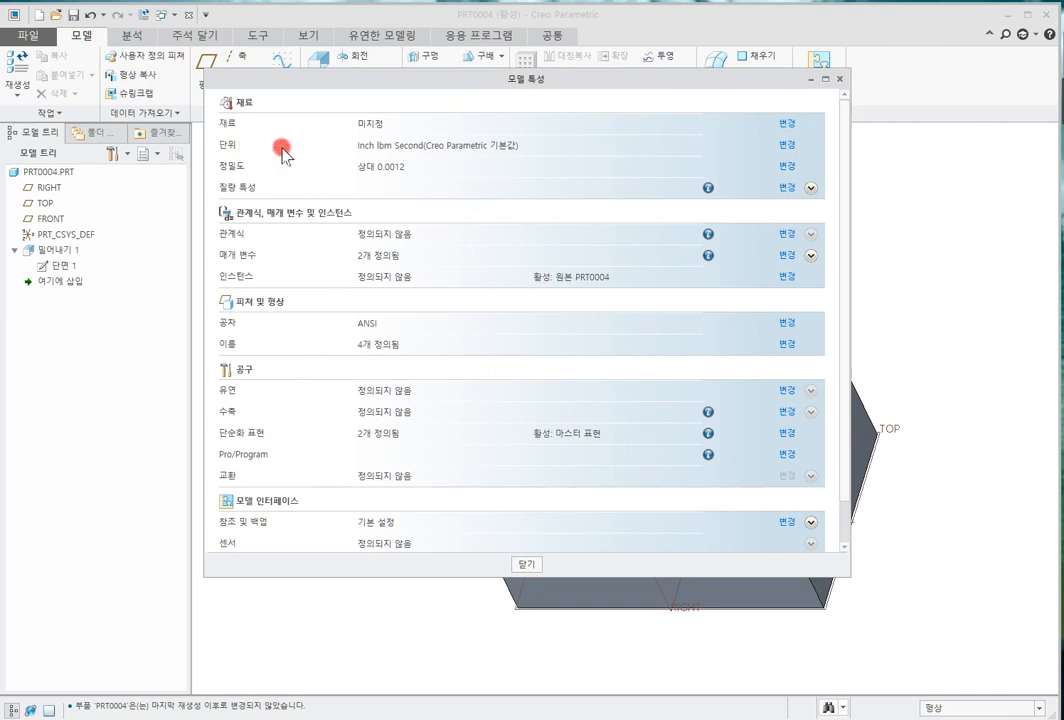
{"action": "left_click", "coordinate": [783, 147]}
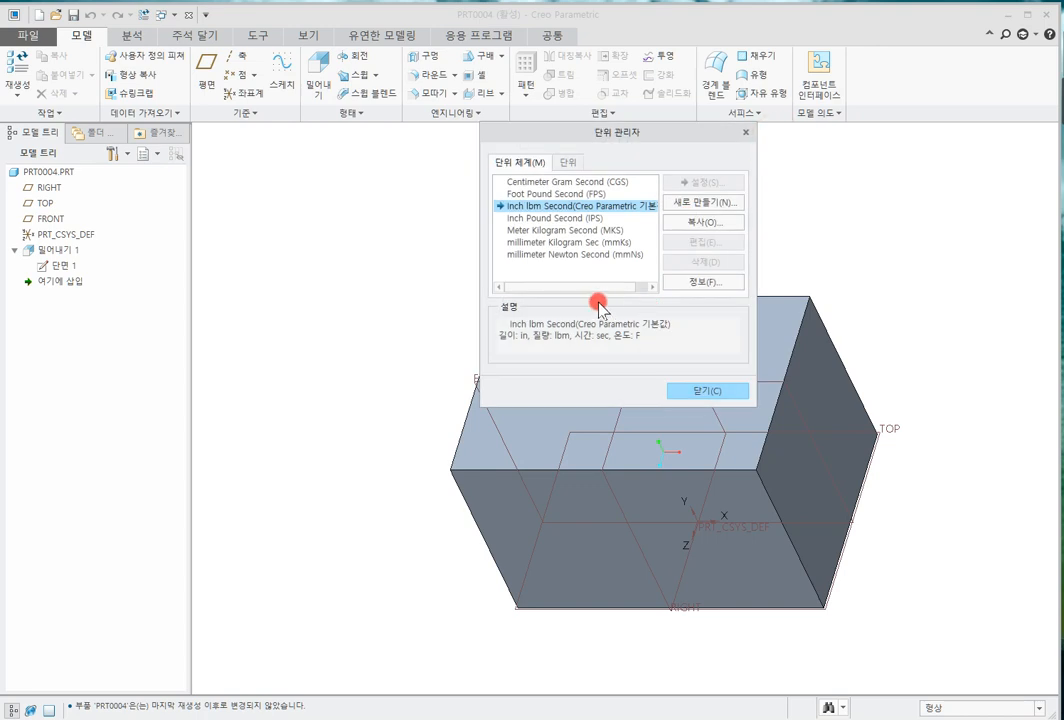
Set the unit system to millimeter Newton Second (mmNs), interpreting dimensions as 1" = 1mm, and close the model properties
{"action": "left_click", "coordinate": [530, 242]}
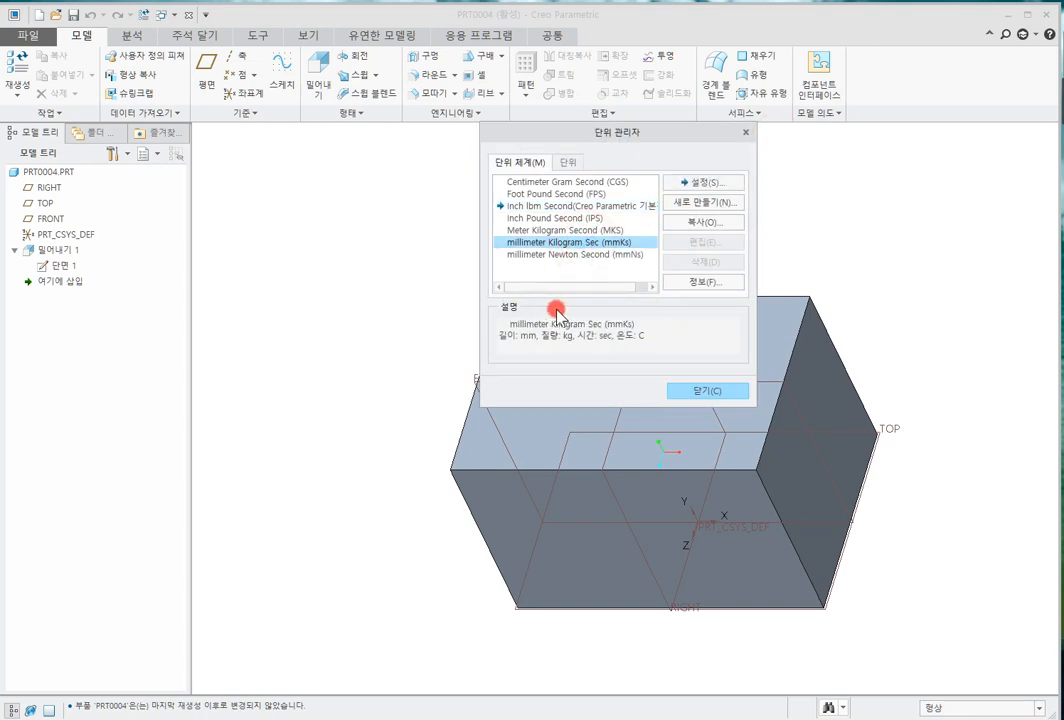
{"action": "left_click", "coordinate": [568, 254]}
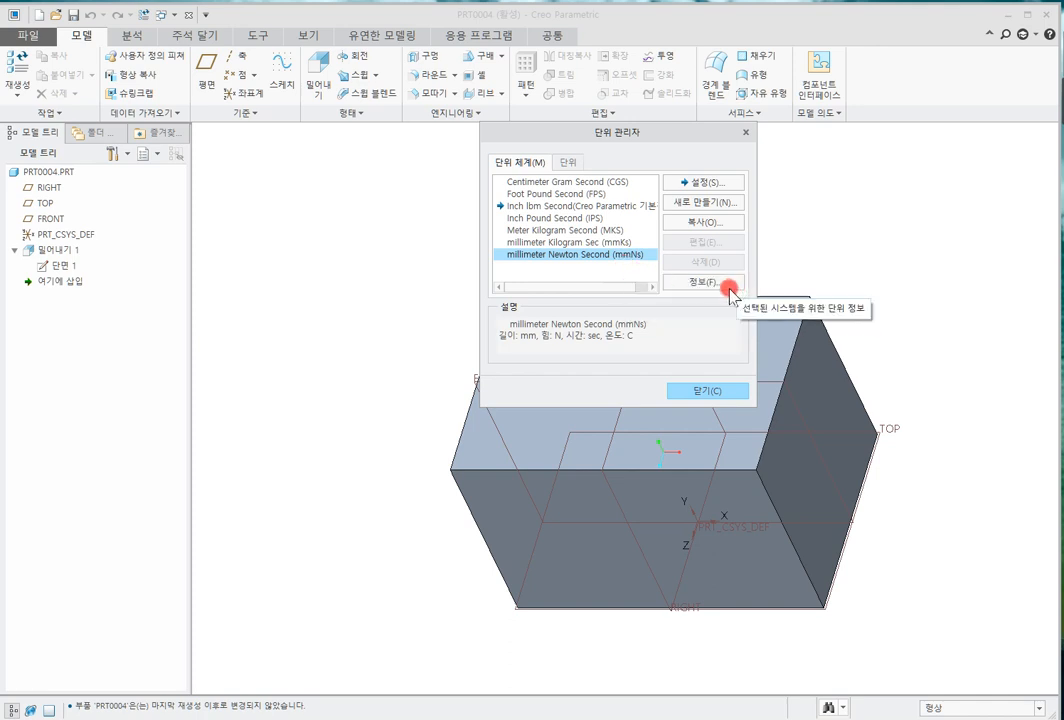
{"action": "left_click", "coordinate": [697, 182]}
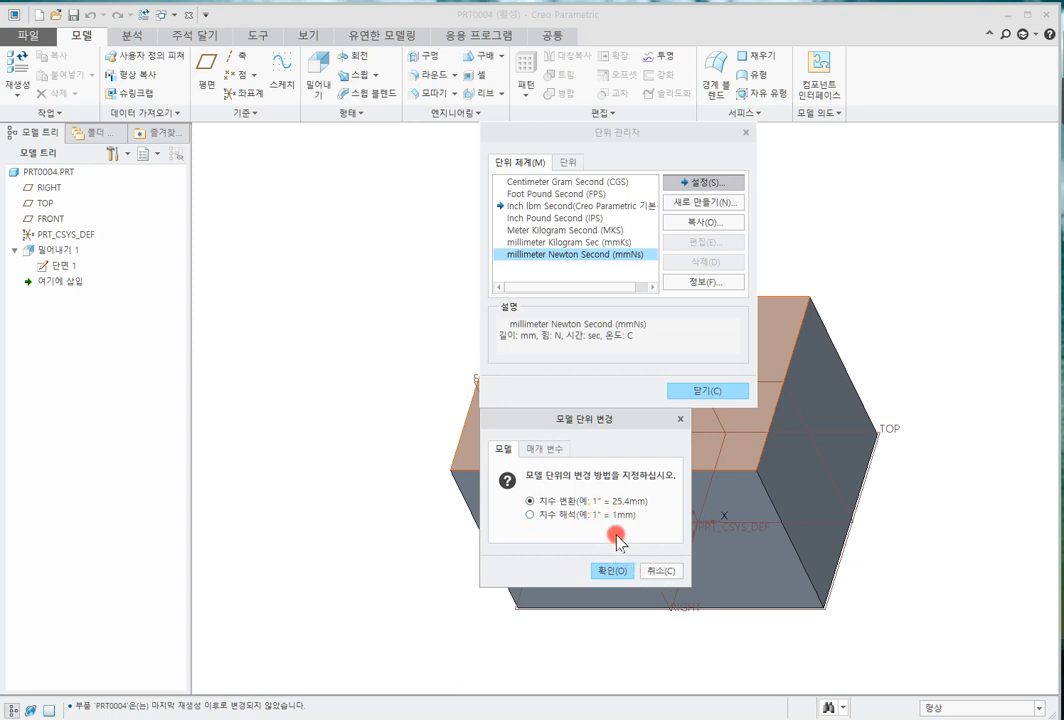
{"action": "left_click", "coordinate": [530, 514]}
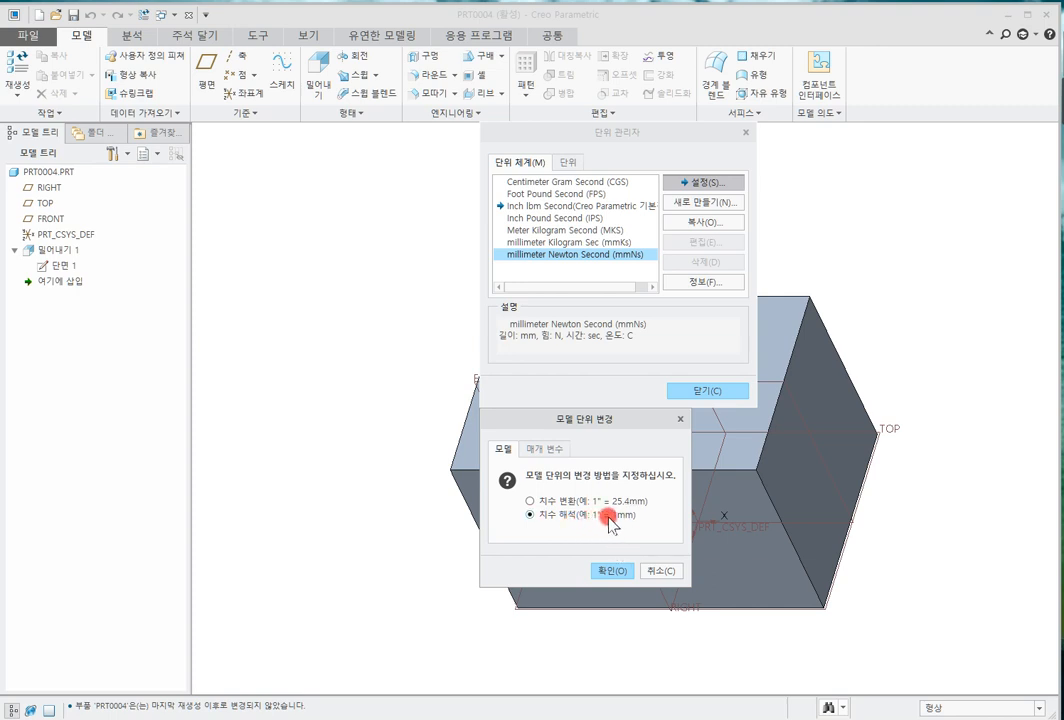
{"action": "left_click", "coordinate": [613, 501]}
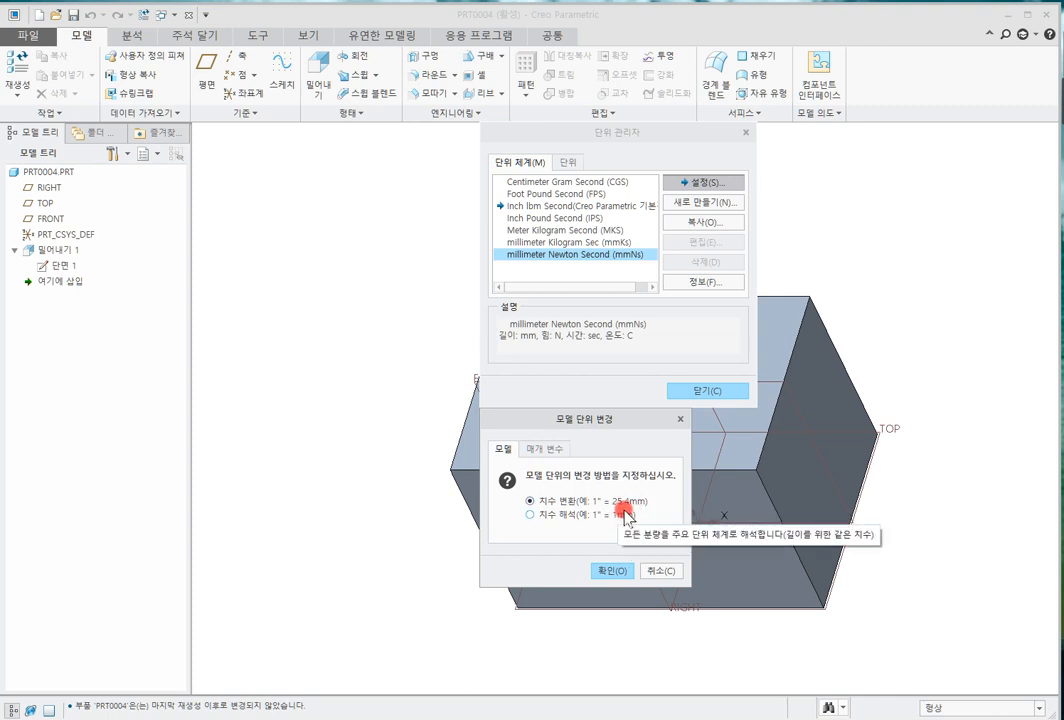
{"action": "left_click", "coordinate": [607, 515]}
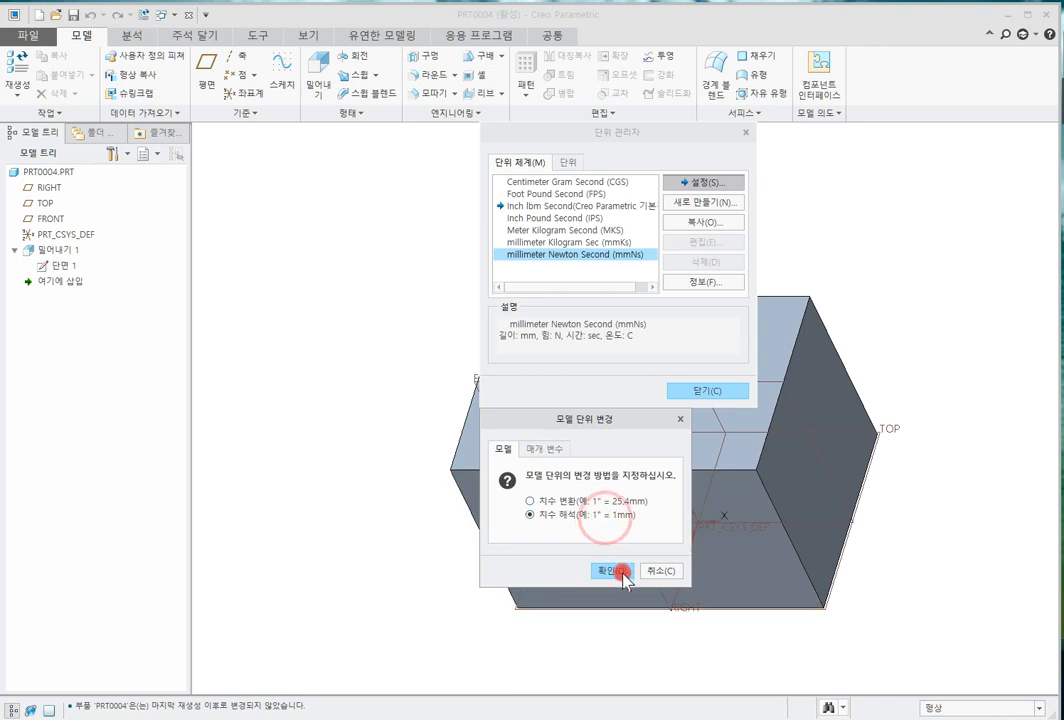
{"action": "left_click", "coordinate": [622, 572]}
{"action": "left_click", "coordinate": [706, 391]}
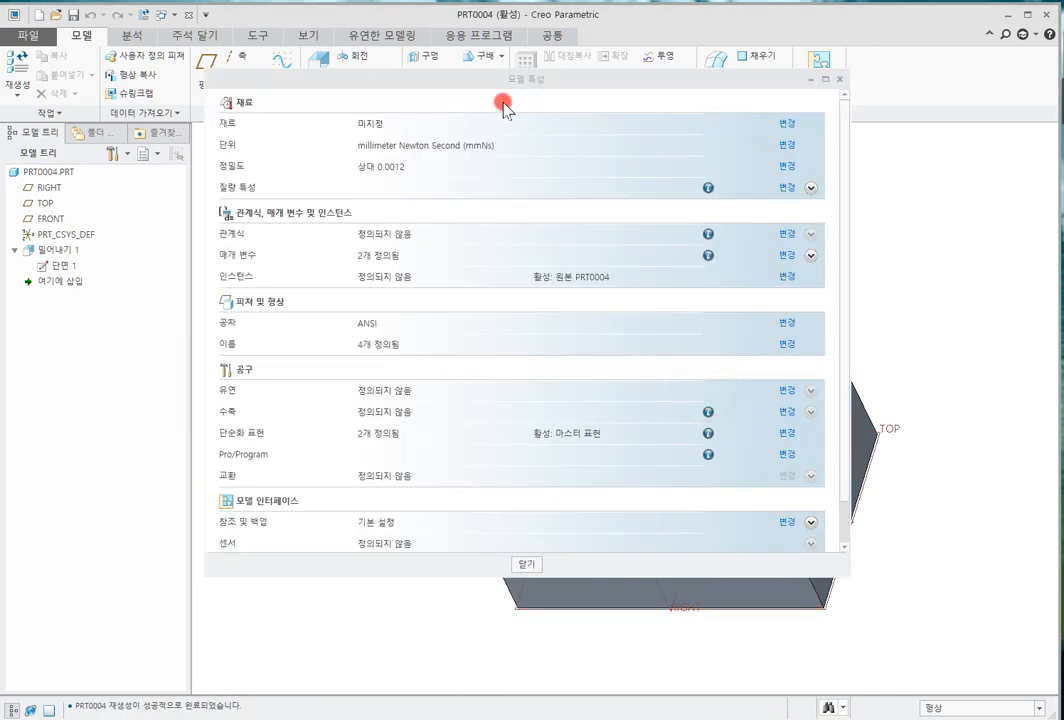
{"action": "left_click", "coordinate": [538, 565]}
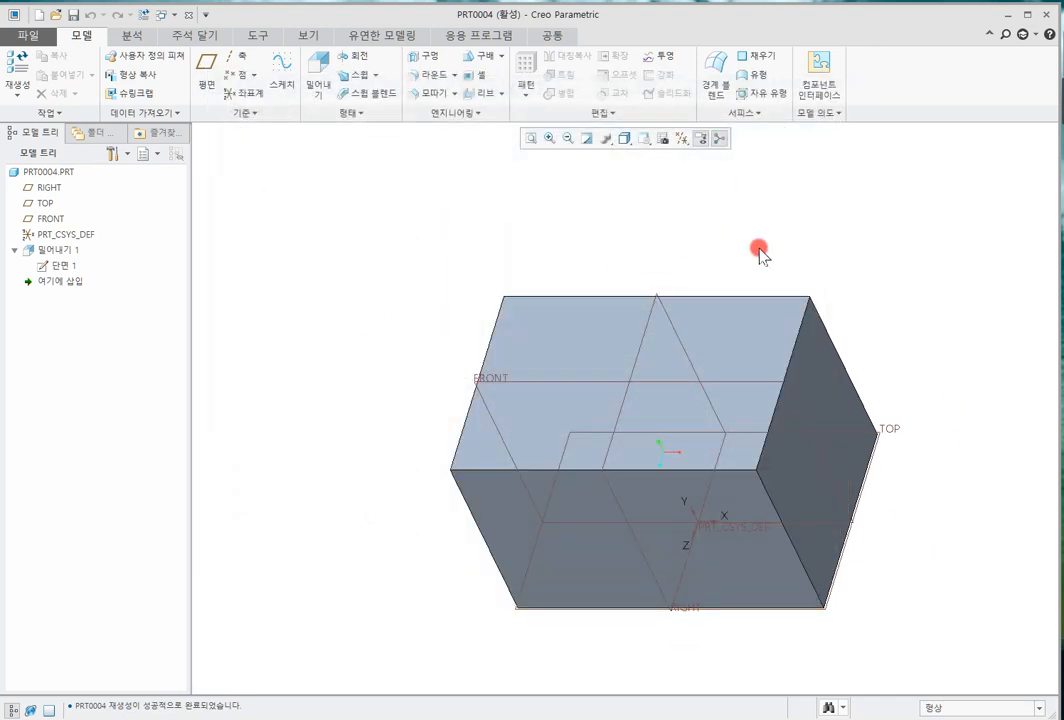
Close the block part and create a new part from the inlbs_part_solid template
{"action": "left_click", "coordinate": [184, 14]}
{"action": "left_click", "coordinate": [18, 80]}
{"action": "left_click", "coordinate": [406, 349]}
{"action": "left_click", "coordinate": [546, 373]}
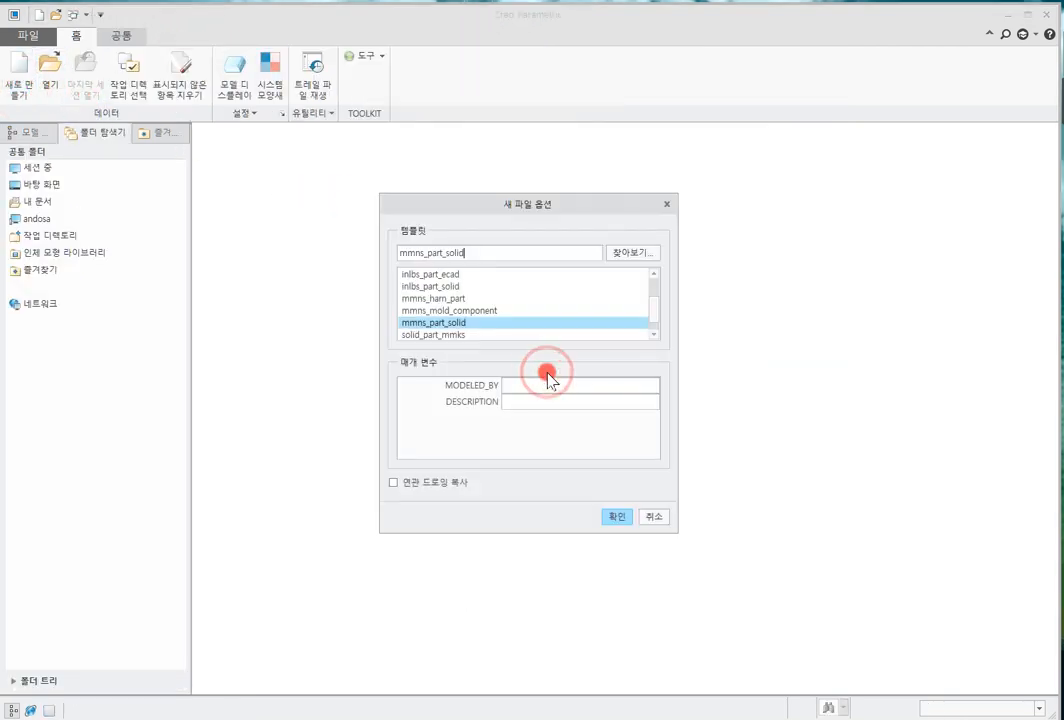
{"action": "left_click", "coordinate": [458, 298]}
{"action": "left_click", "coordinate": [455, 287]}
{"action": "left_click", "coordinate": [612, 516]}
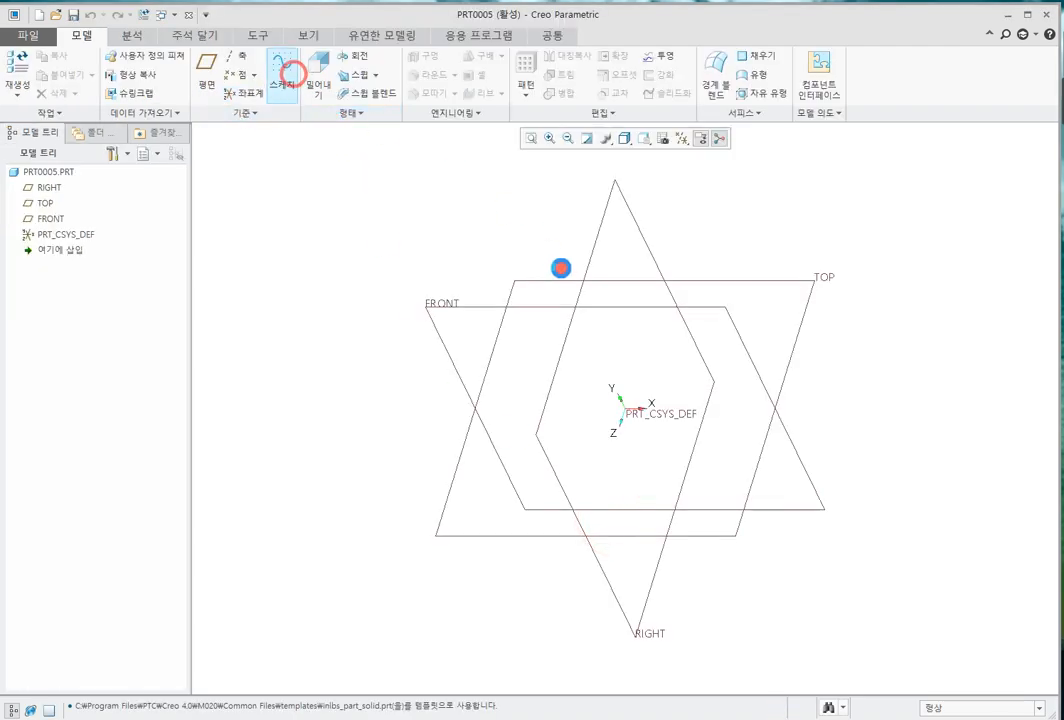
Sketch a center rectangle about 191 in high at the origin on the TOP plane
{"action": "left_click", "coordinate": [563, 283]}
{"action": "middle_click", "coordinate": [401, 226]}
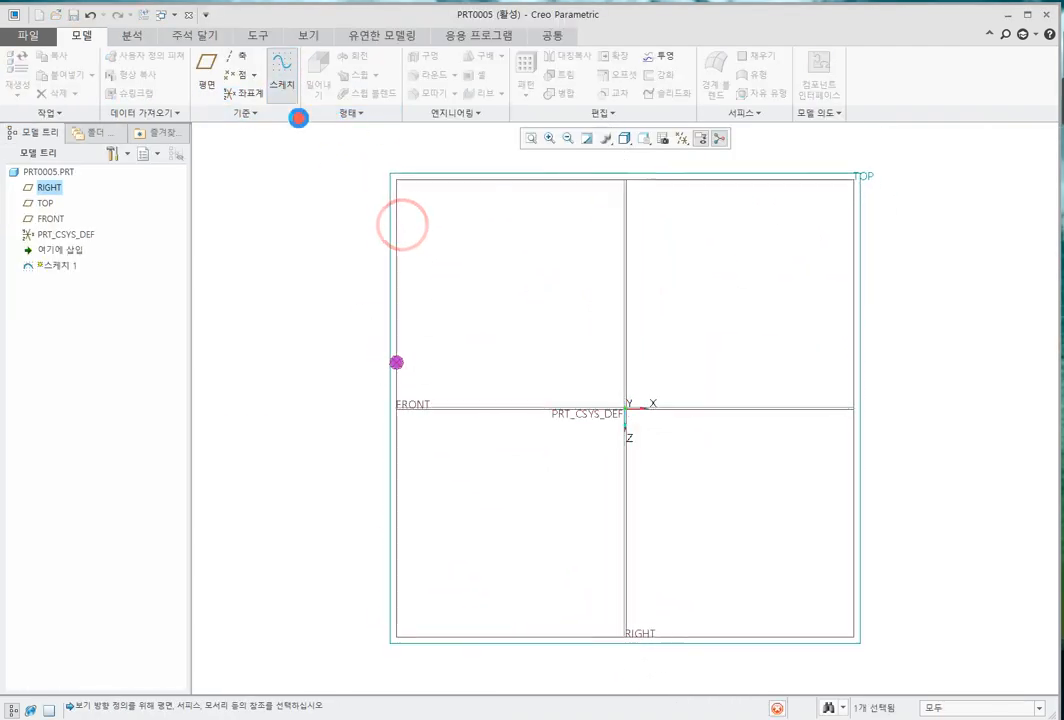
{"action": "left_click", "coordinate": [280, 75]}
{"action": "left_click", "coordinate": [632, 413]}
{"action": "left_click", "coordinate": [722, 493]}
Set the rectangle's width to 150 and its height to 100, and finish the sketch
{"action": "double_click", "coordinate": [600, 478]}
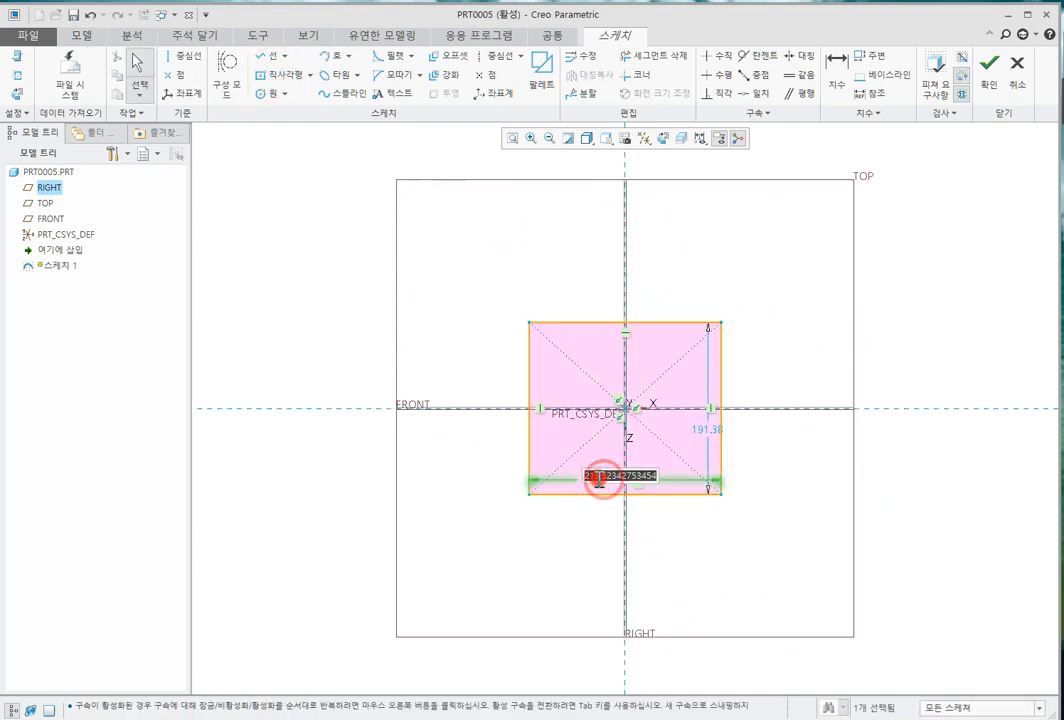
{"action": "type", "text": "150"}
{"action": "key", "text": "Return"}
{"action": "double_click", "coordinate": [776, 466]}
{"action": "type", "text": "100"}
{"action": "key", "text": "Return"}
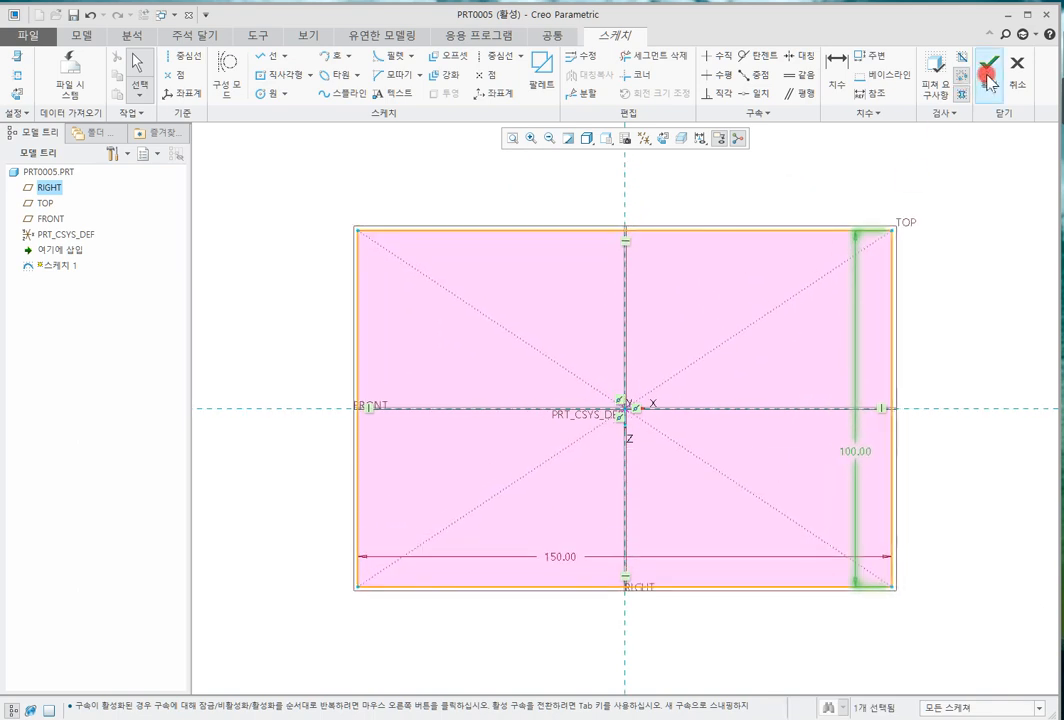
{"action": "left_click", "coordinate": [988, 80]}
Extrude the rectangle sketch to a depth of 100
{"action": "scroll", "coordinate": [614, 481], "scroll_direction": "up", "scroll_amount": 3}
{"action": "middle_click_drag", "start_coordinate": [651, 475], "coordinate": [645, 429]}
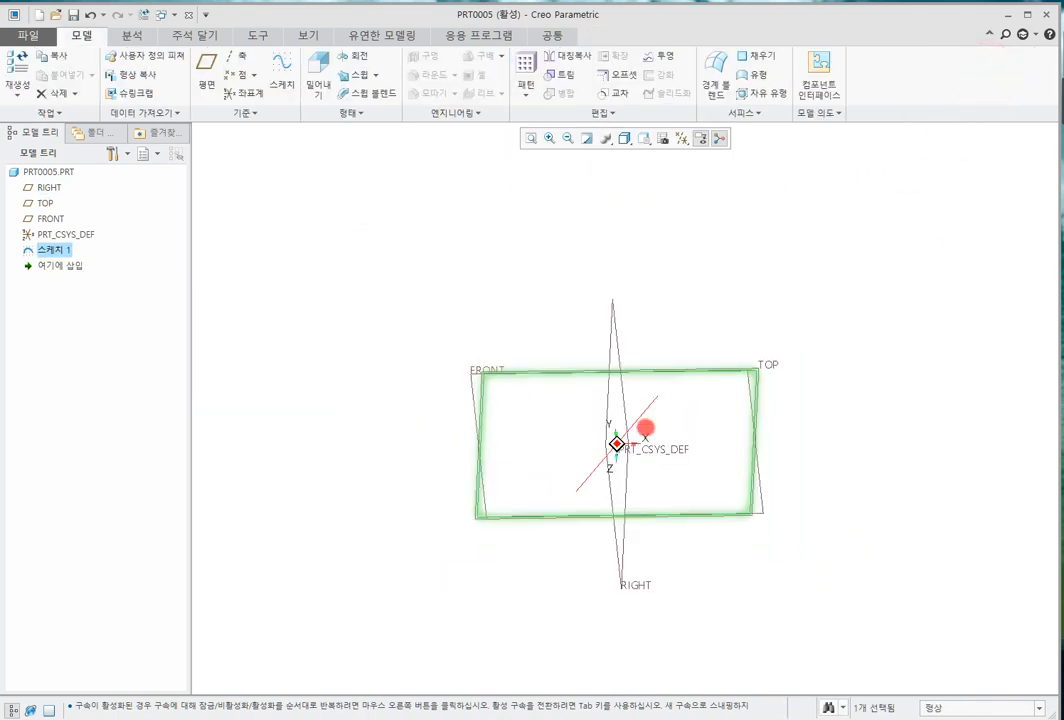
{"action": "left_click", "coordinate": [318, 72]}
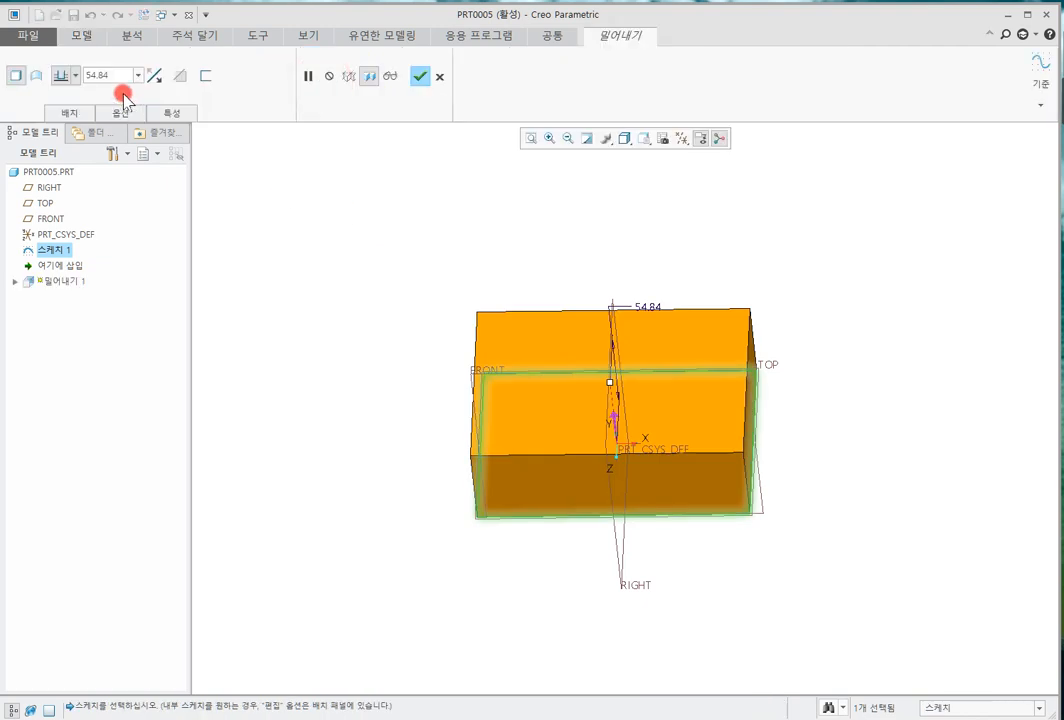
{"action": "type", "text": "100"}
{"action": "key", "text": "Return"}
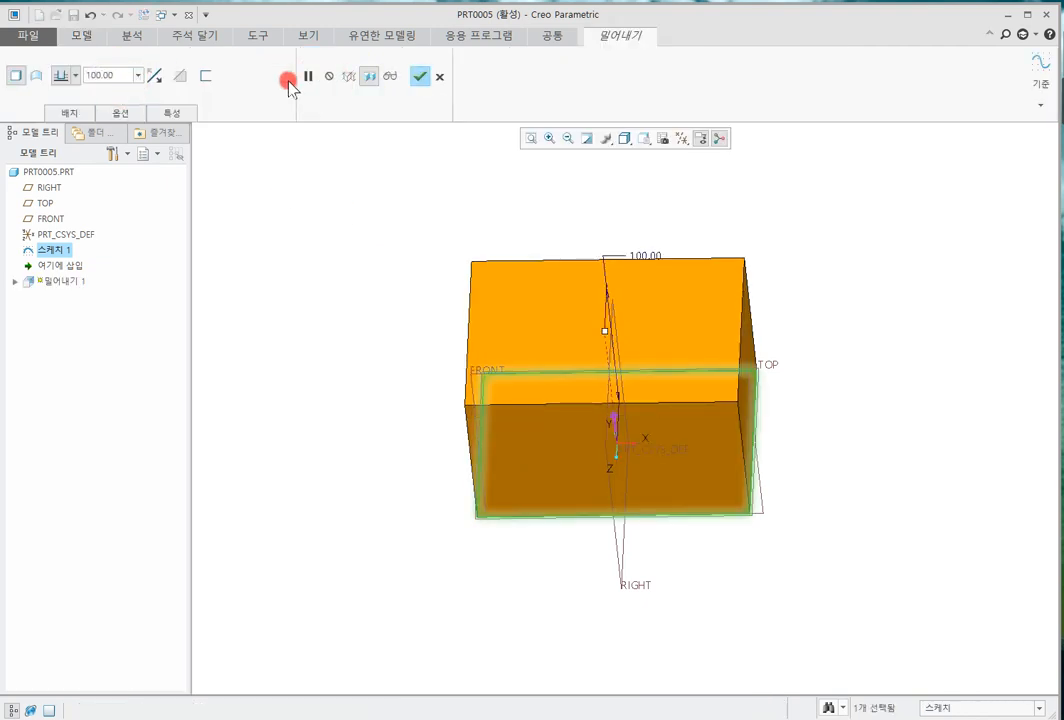
{"action": "left_click", "coordinate": [419, 77]}
Turn off the display of all datum features around the block
{"action": "mouse_move", "coordinate": [394, 259]}
{"action": "middle_mouse_down"}
{"action": "mouse_move", "coordinate": [432, 273]}
{"action": "mouse_move", "coordinate": [395, 262]}
{"action": "middle_mouse_up"}
{"action": "left_click", "coordinate": [683, 148]}
{"action": "left_click", "coordinate": [700, 157]}
{"action": "left_click", "coordinate": [501, 190]}
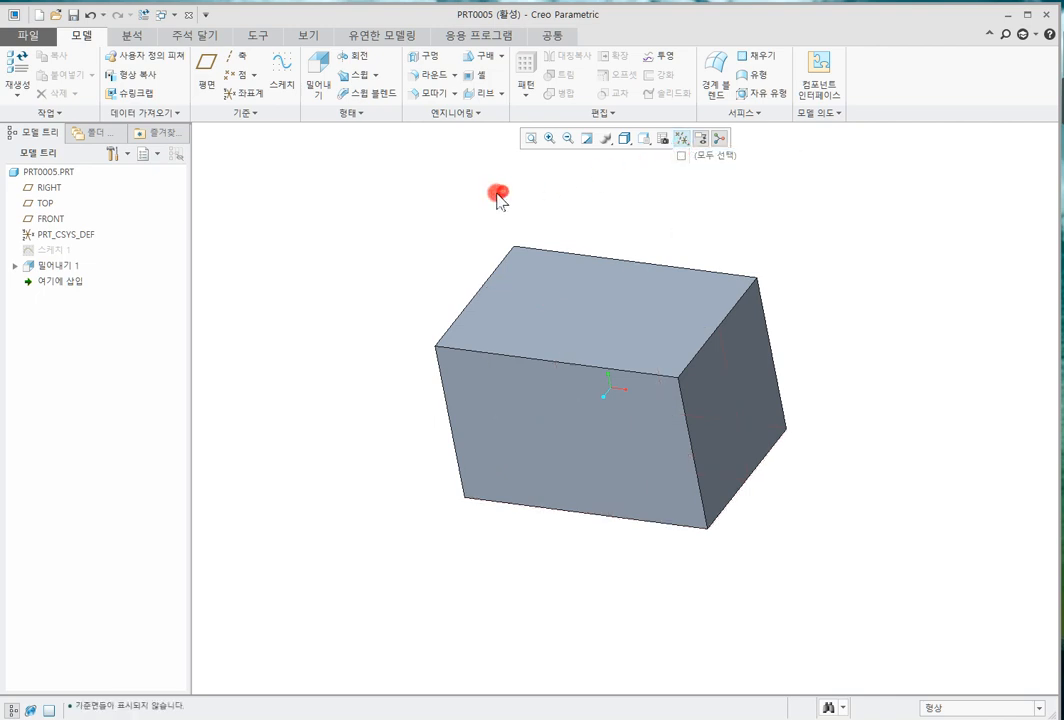
Measure the length of the block's upper front edge and close the measurement
{"action": "left_click", "coordinate": [146, 35]}
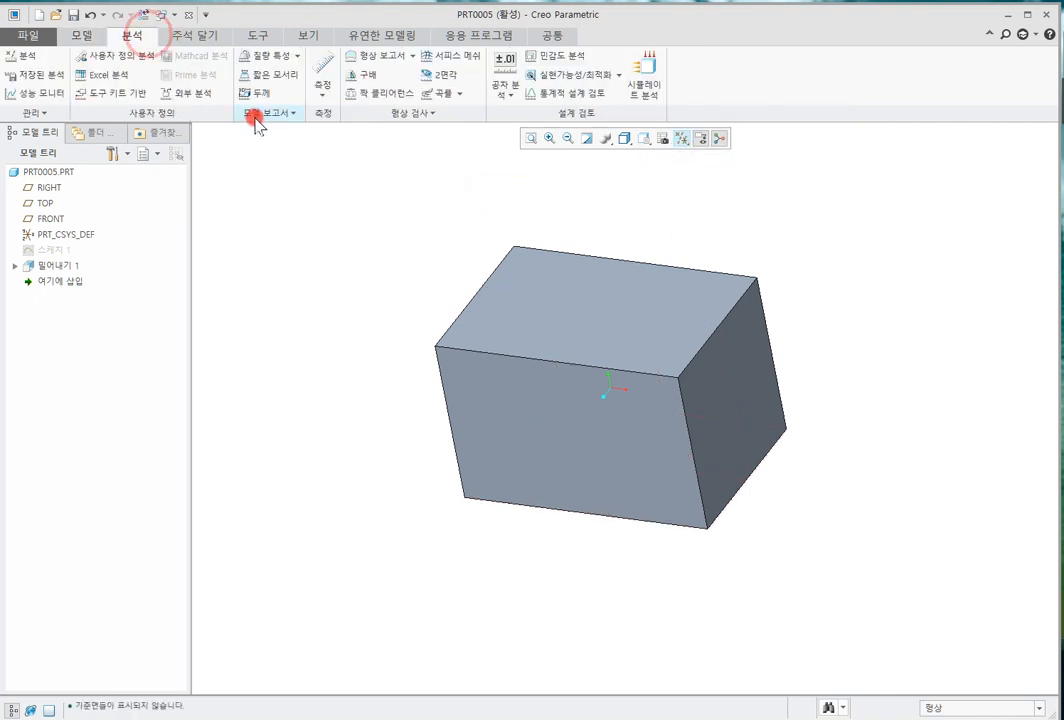
{"action": "left_click", "coordinate": [325, 88]}
{"action": "left_click", "coordinate": [350, 132]}
{"action": "left_click", "coordinate": [588, 366]}
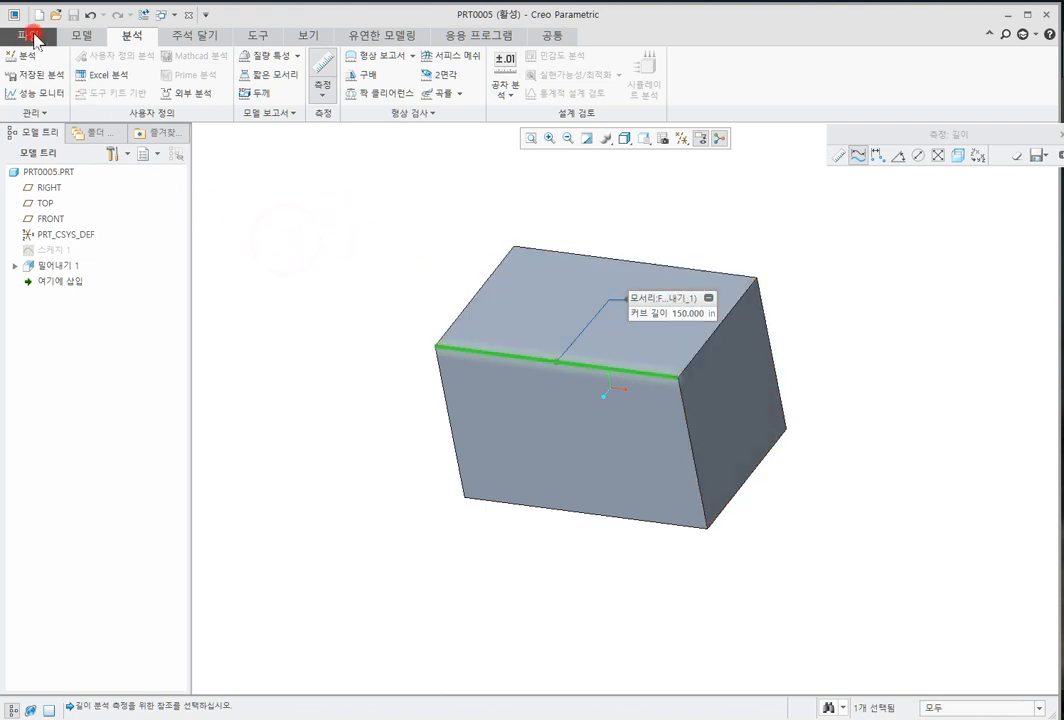
{"action": "left_click", "coordinate": [1007, 135]}
Change the model's unit system to millimeter Newton Second (mmNs), interpreting the dimensions so that 1" = 1mm, and close the model properties
{"action": "left_click", "coordinate": [28, 35]}
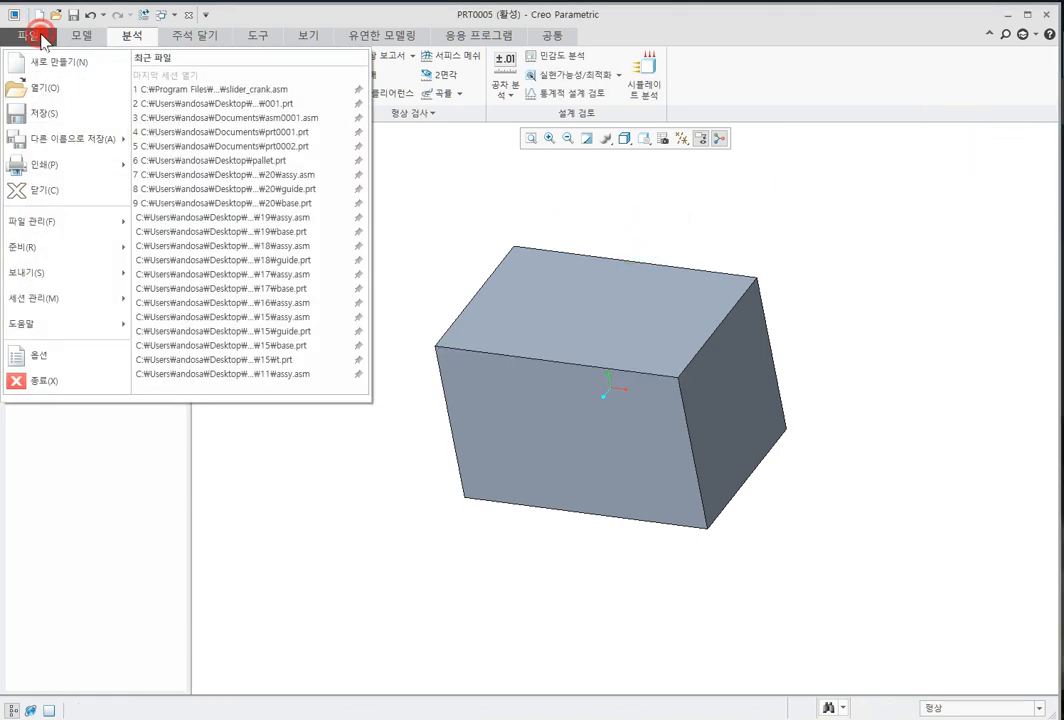
{"action": "mouse_move", "coordinate": [82, 260]}
{"action": "left_click", "coordinate": [247, 68]}
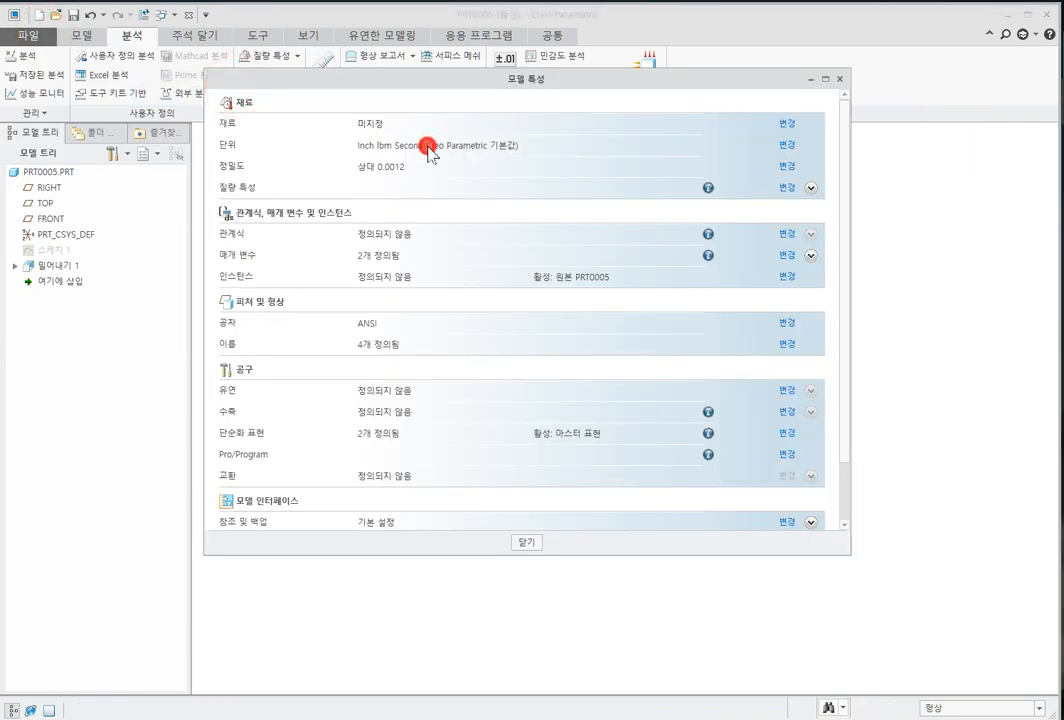
{"action": "left_click", "coordinate": [784, 145]}
{"action": "left_click", "coordinate": [520, 242]}
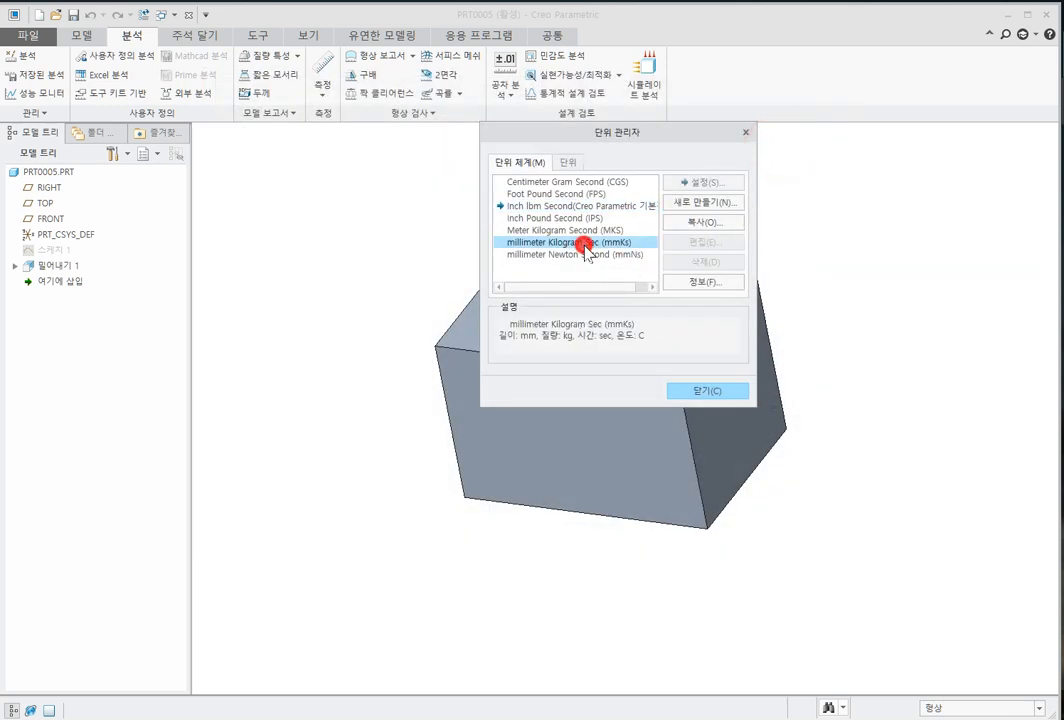
{"action": "left_click", "coordinate": [522, 254]}
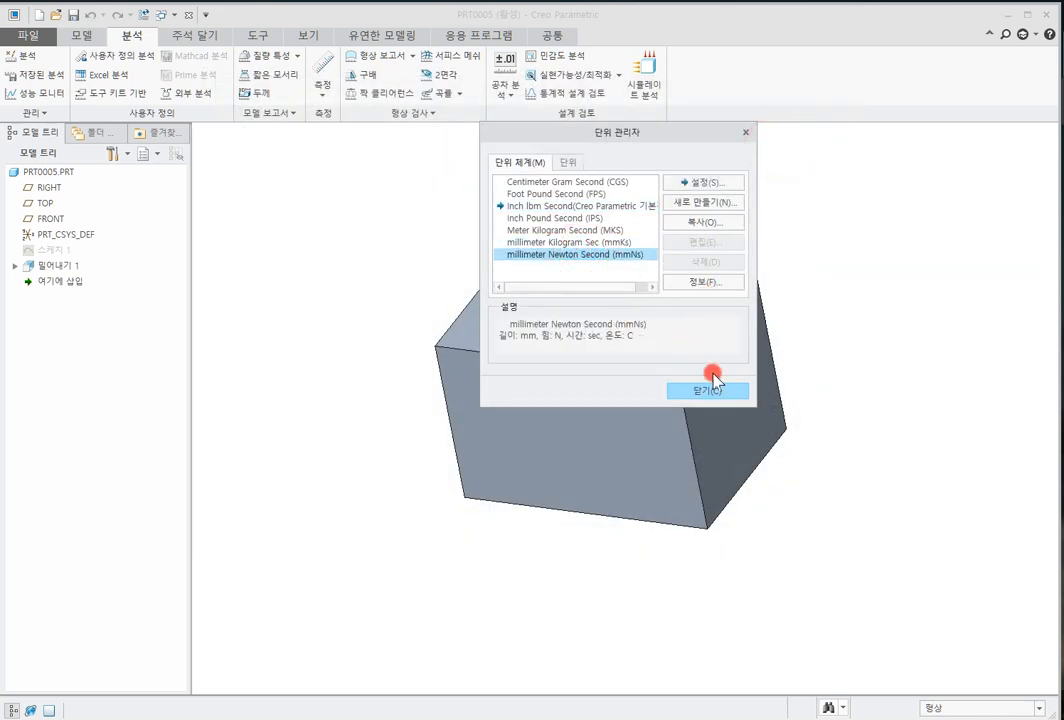
{"action": "left_click", "coordinate": [704, 182]}
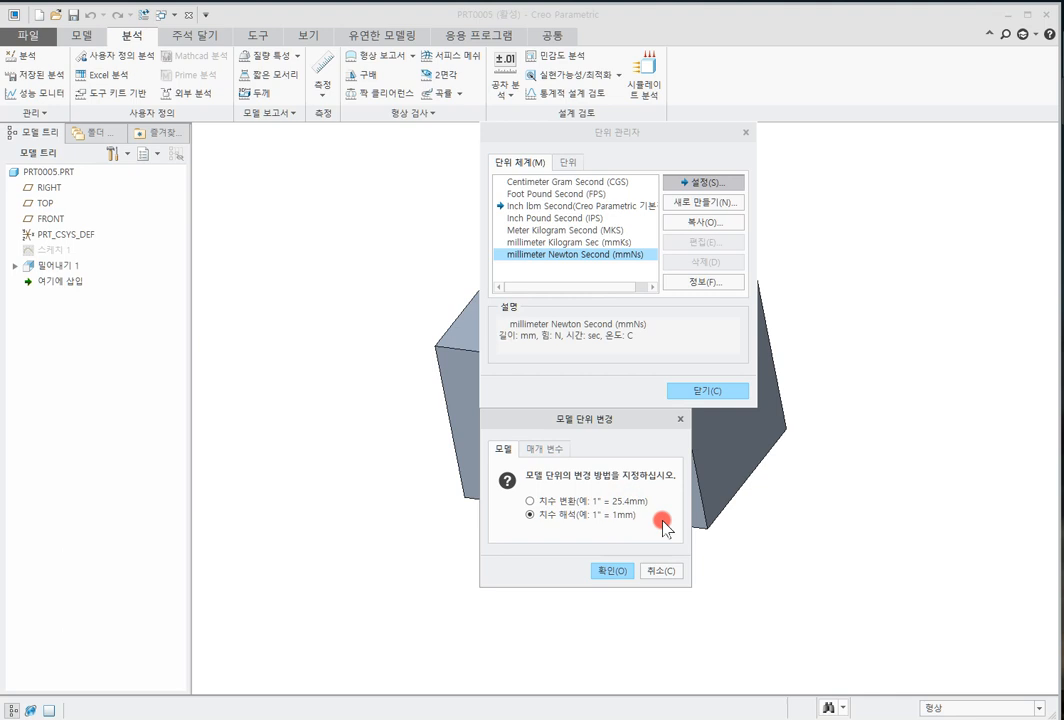
{"action": "left_click", "coordinate": [625, 571]}
{"action": "left_click", "coordinate": [717, 391]}
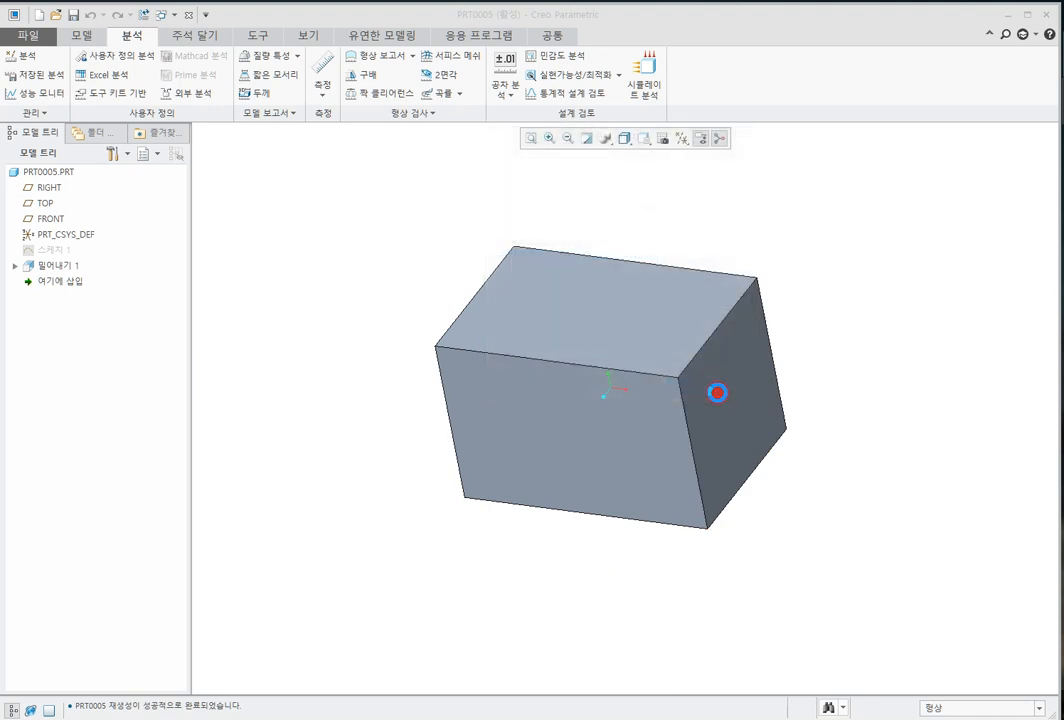
{"action": "left_click", "coordinate": [532, 537]}
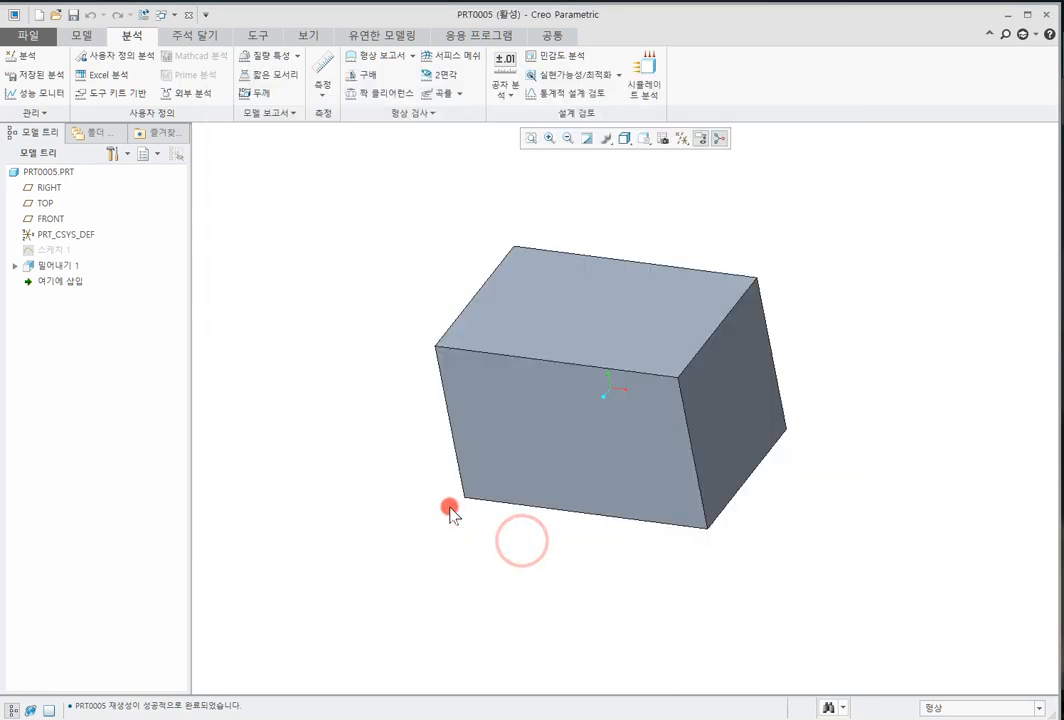
Measure the length of the block's upper front edge in the new units and close the measurement
{"action": "left_click", "coordinate": [321, 90]}
{"action": "left_click", "coordinate": [344, 139]}
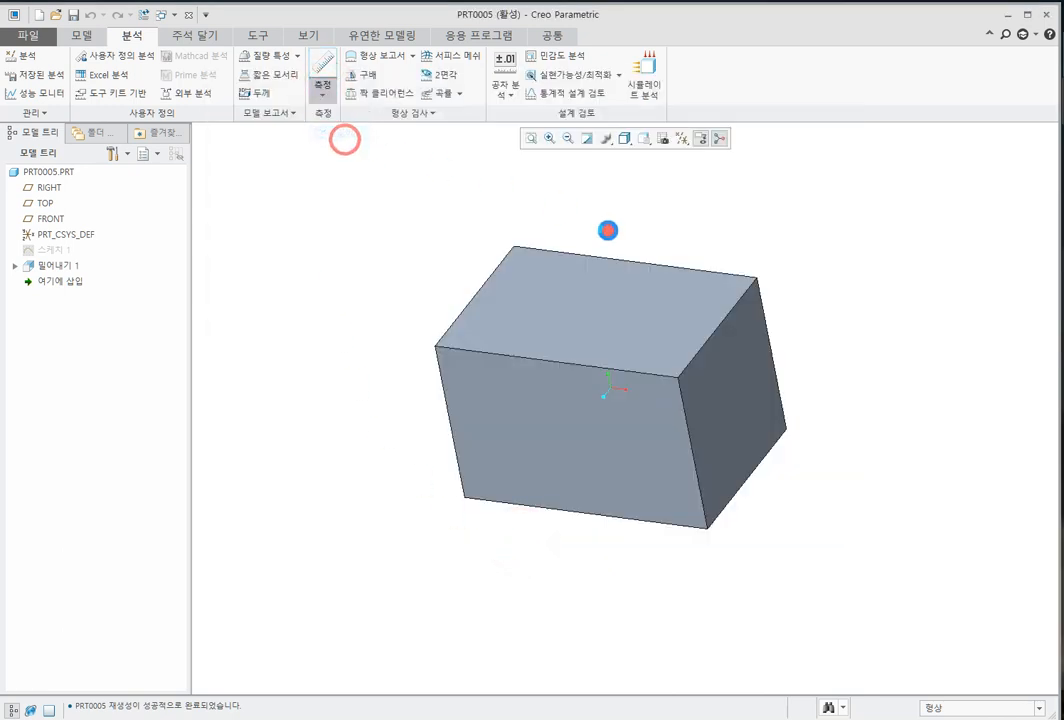
{"action": "left_click", "coordinate": [576, 368]}
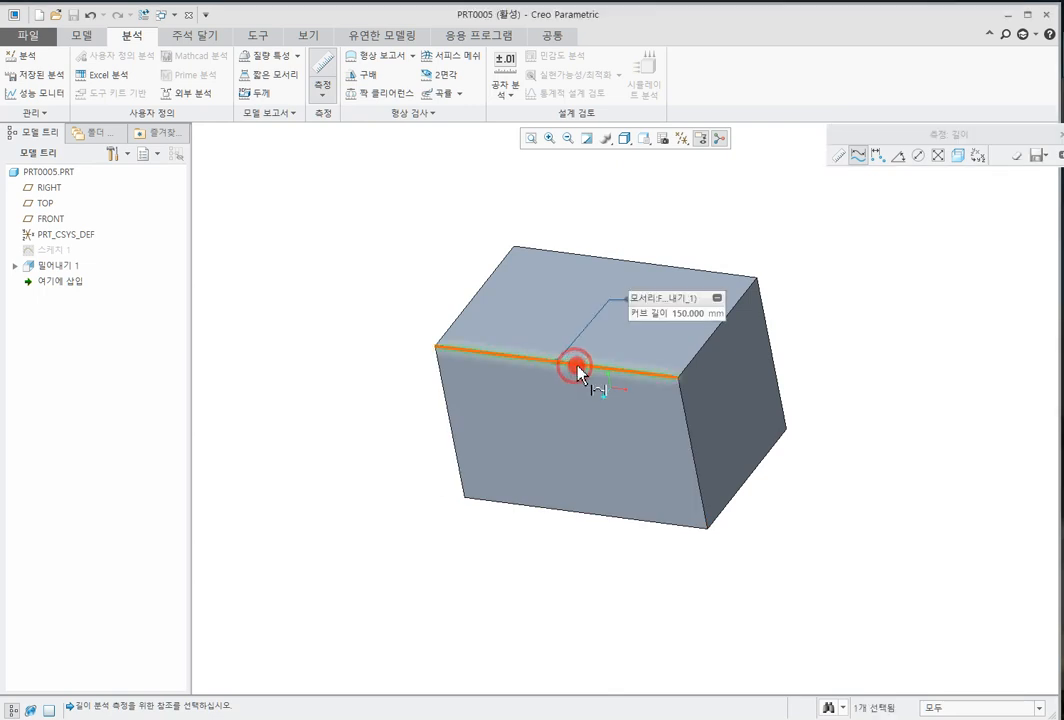
{"action": "left_click", "coordinate": [682, 328]}
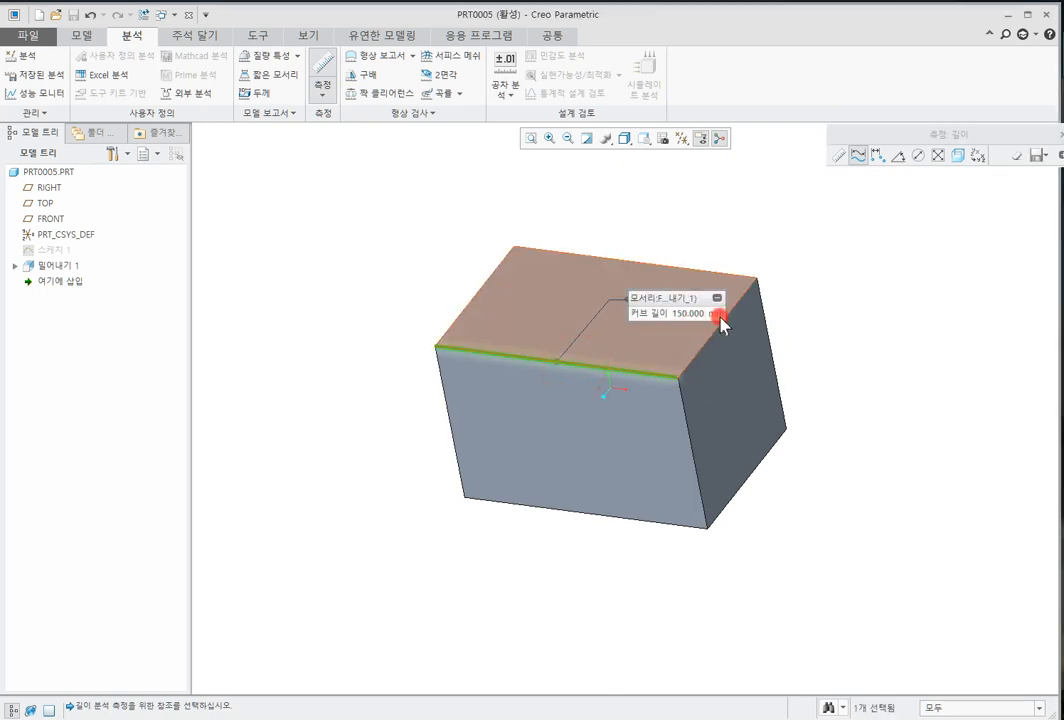
{"action": "left_click", "coordinate": [788, 265]}
{"action": "left_click", "coordinate": [1016, 134]}
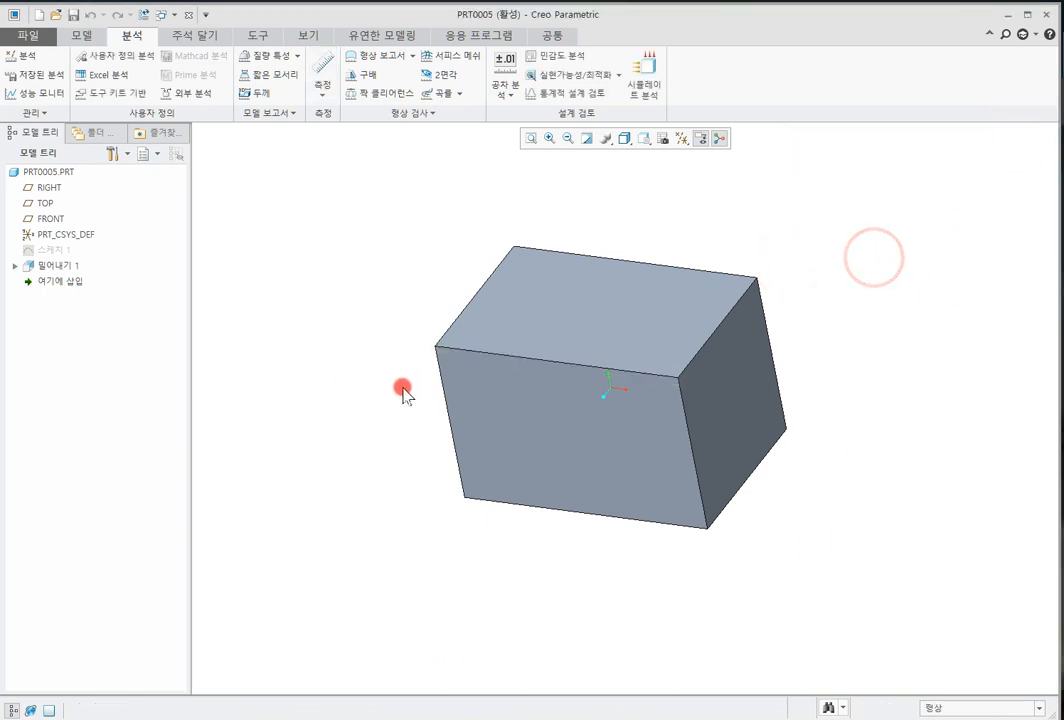
{"action": "left_click", "coordinate": [240, 432]}
{"action": "left_click", "coordinate": [681, 195]}
{"action": "mouse_move", "coordinate": [808, 360]}
{"action": "middle_mouse_down"}
{"action": "mouse_move", "coordinate": [846, 347]}
{"action": "mouse_move", "coordinate": [860, 304]}
{"action": "mouse_move", "coordinate": [840, 358]}
{"action": "middle_mouse_up"}
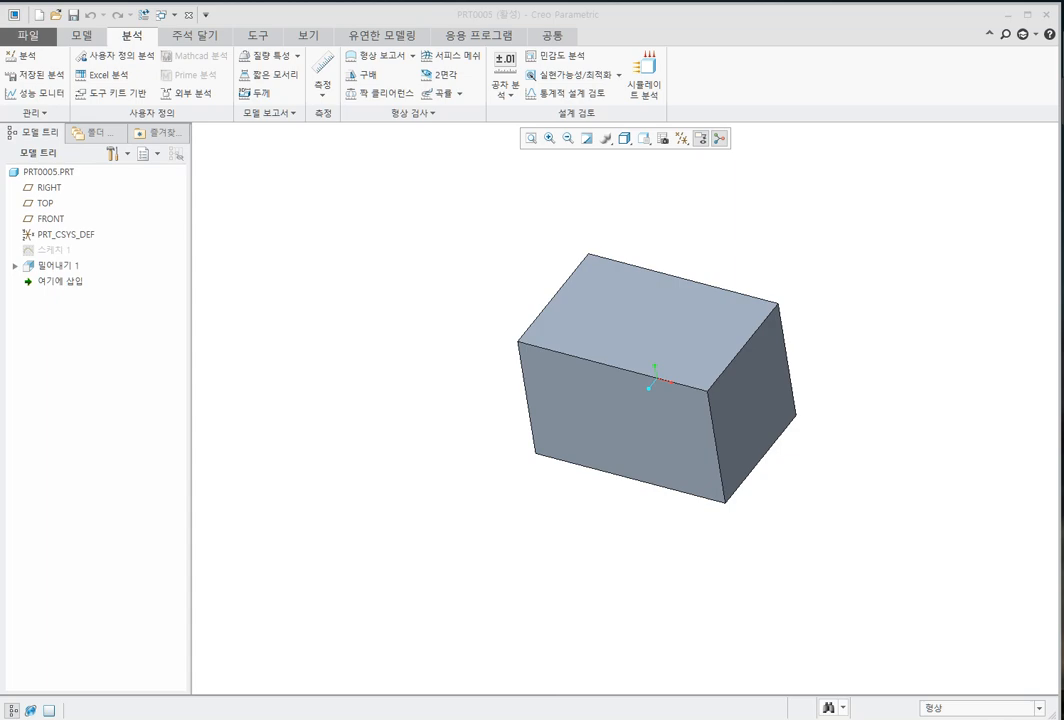
Switch to the PowerPoint course presentation and show slide 25 on the config.pro default unit and template settings
{"action": "left_click_drag", "start_coordinate": [0, 112], "coordinate": [478, 102]}
{"action": "left_click", "coordinate": [218, 298]}
{"action": "left_click", "coordinate": [223, 341]}
{"action": "left_click", "coordinate": [222, 375]}
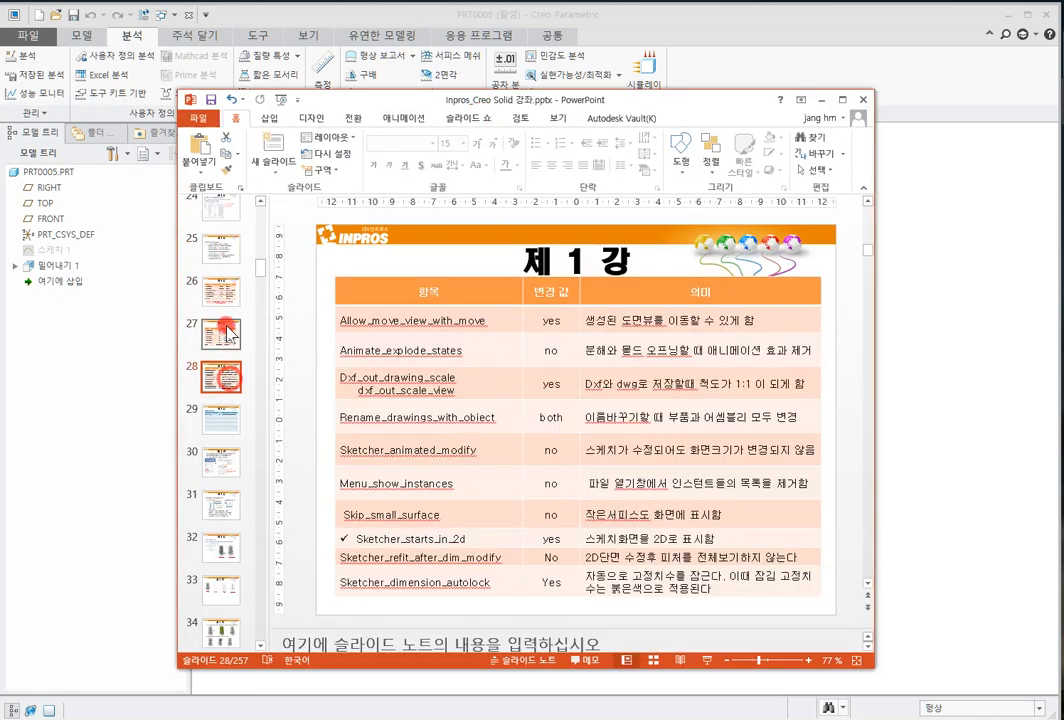
{"action": "left_click", "coordinate": [219, 258]}
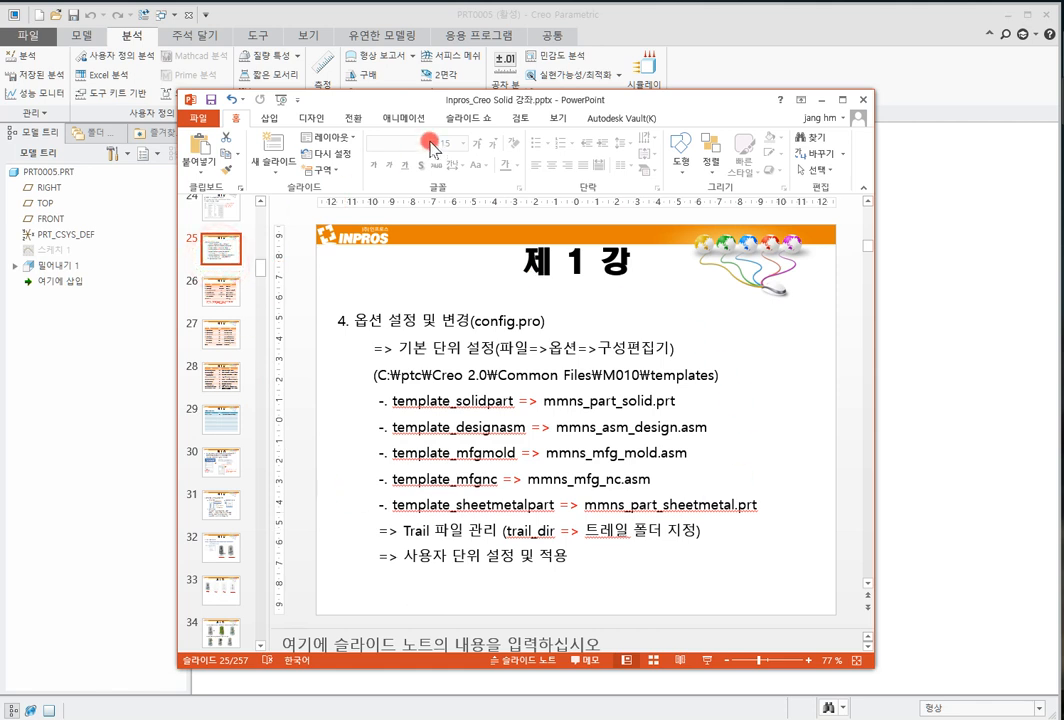